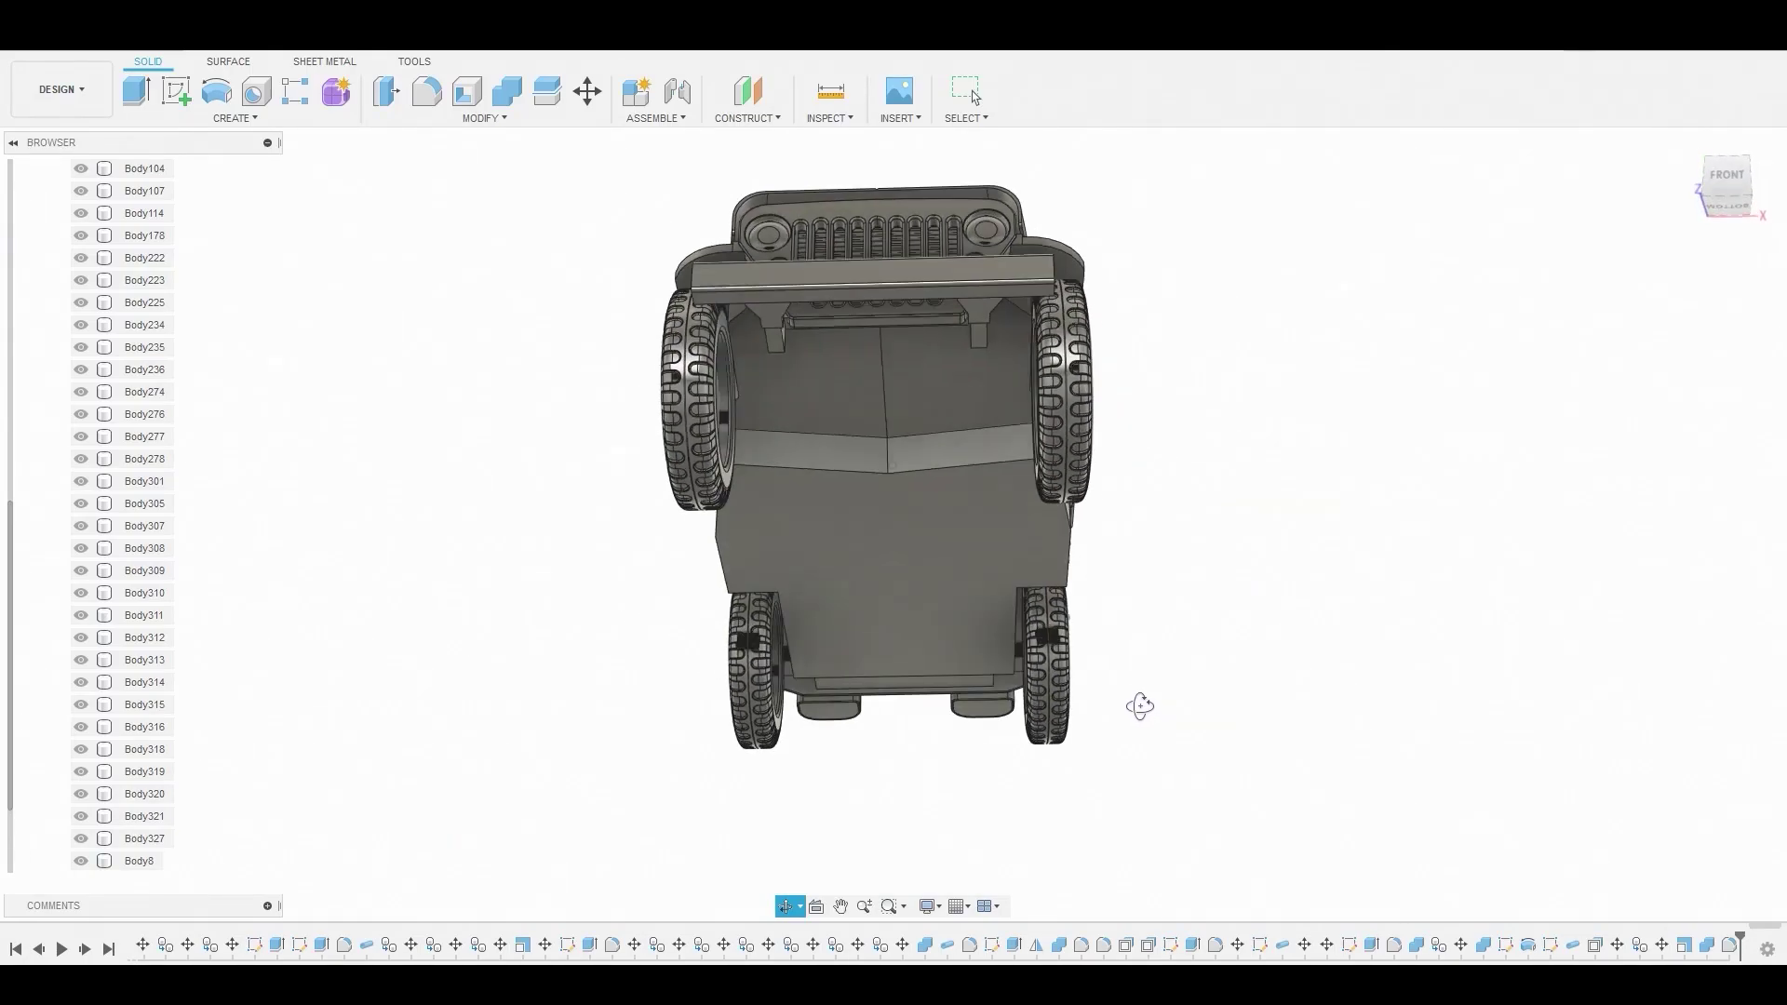
Start a new sketch on the large flat underside face of the jeep's floor
key("Escape")
left_click(897, 566)
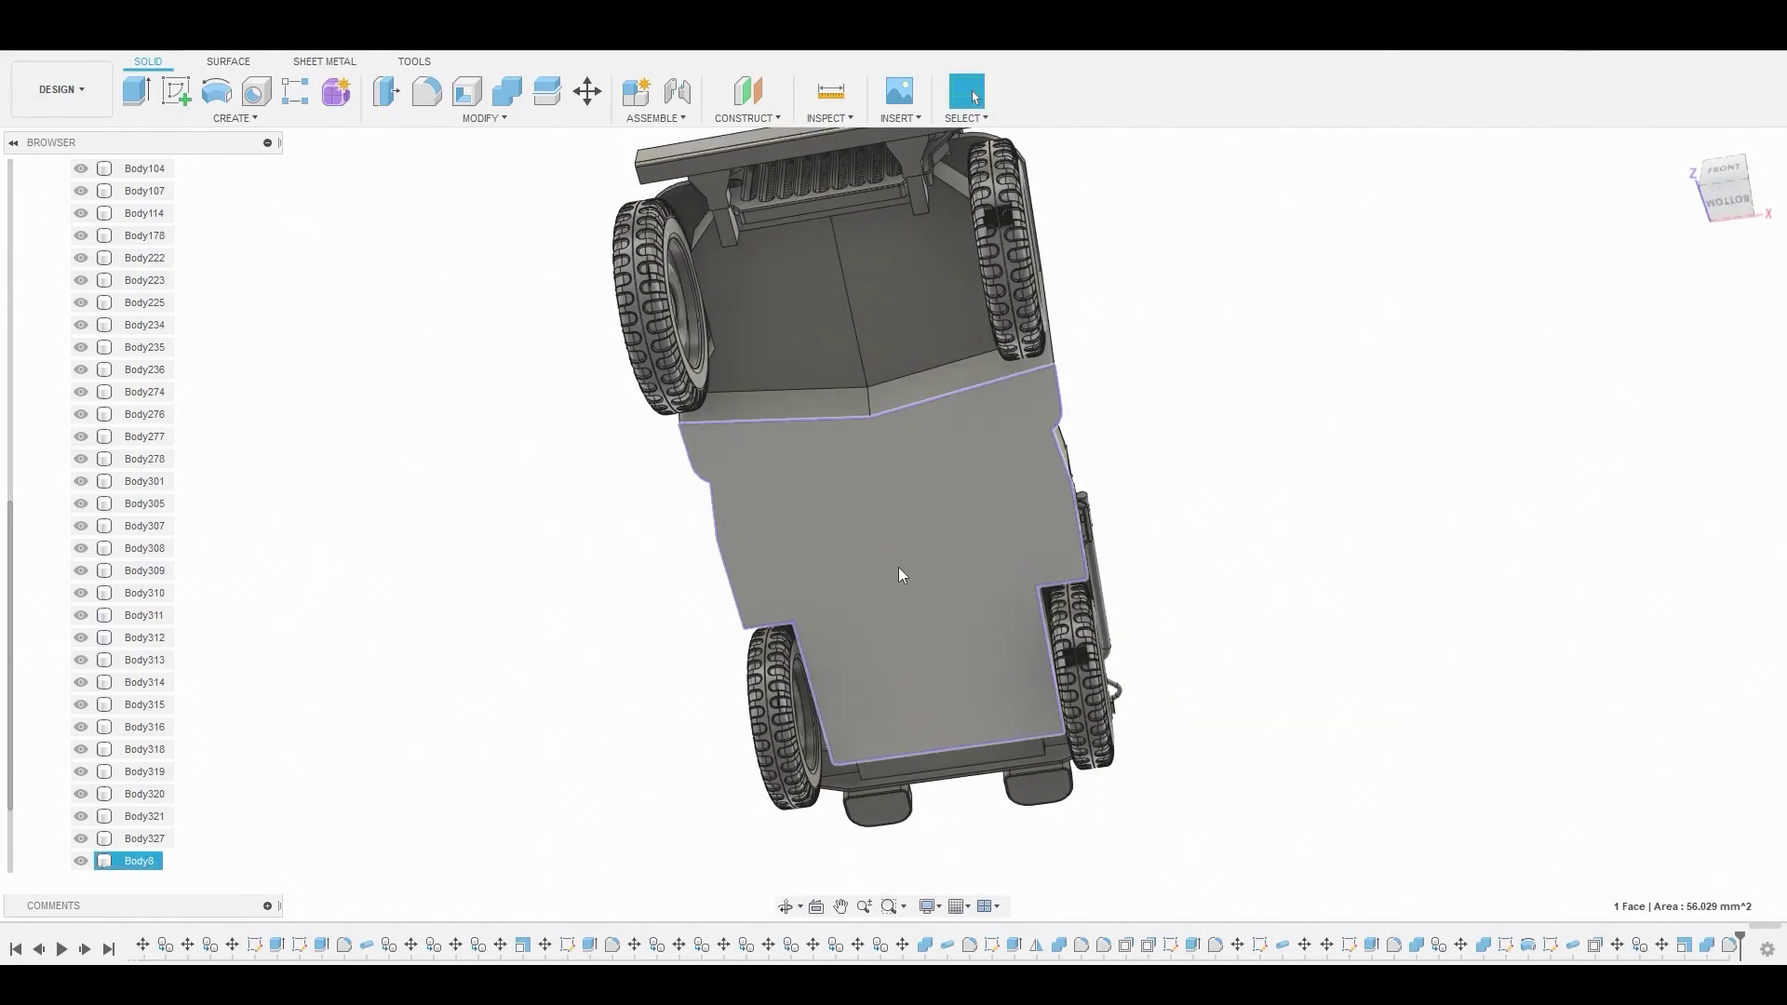
left_click(178, 95)
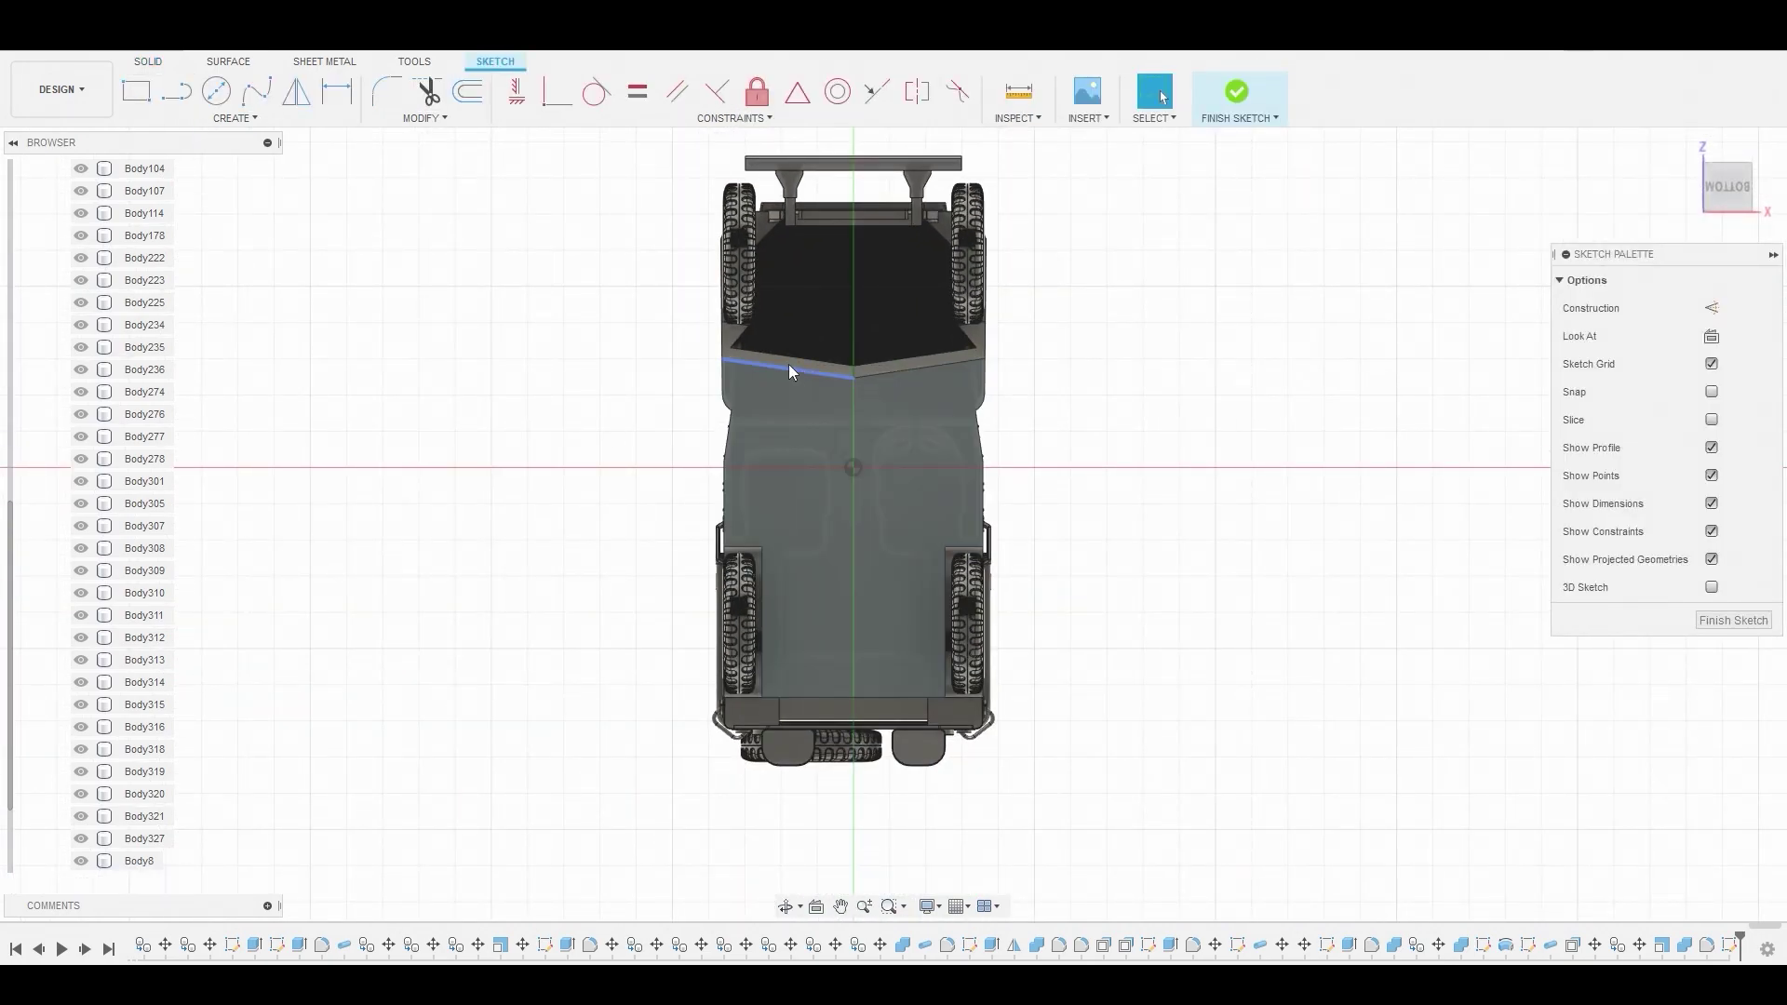
Sketch a rectangle about 5.04 by 19.84 mm beside the jeep's lengthwise centreline, with one long side on it, reaching past both bumpers
left_click(144, 92)
scroll(374, 212, "down", 2)
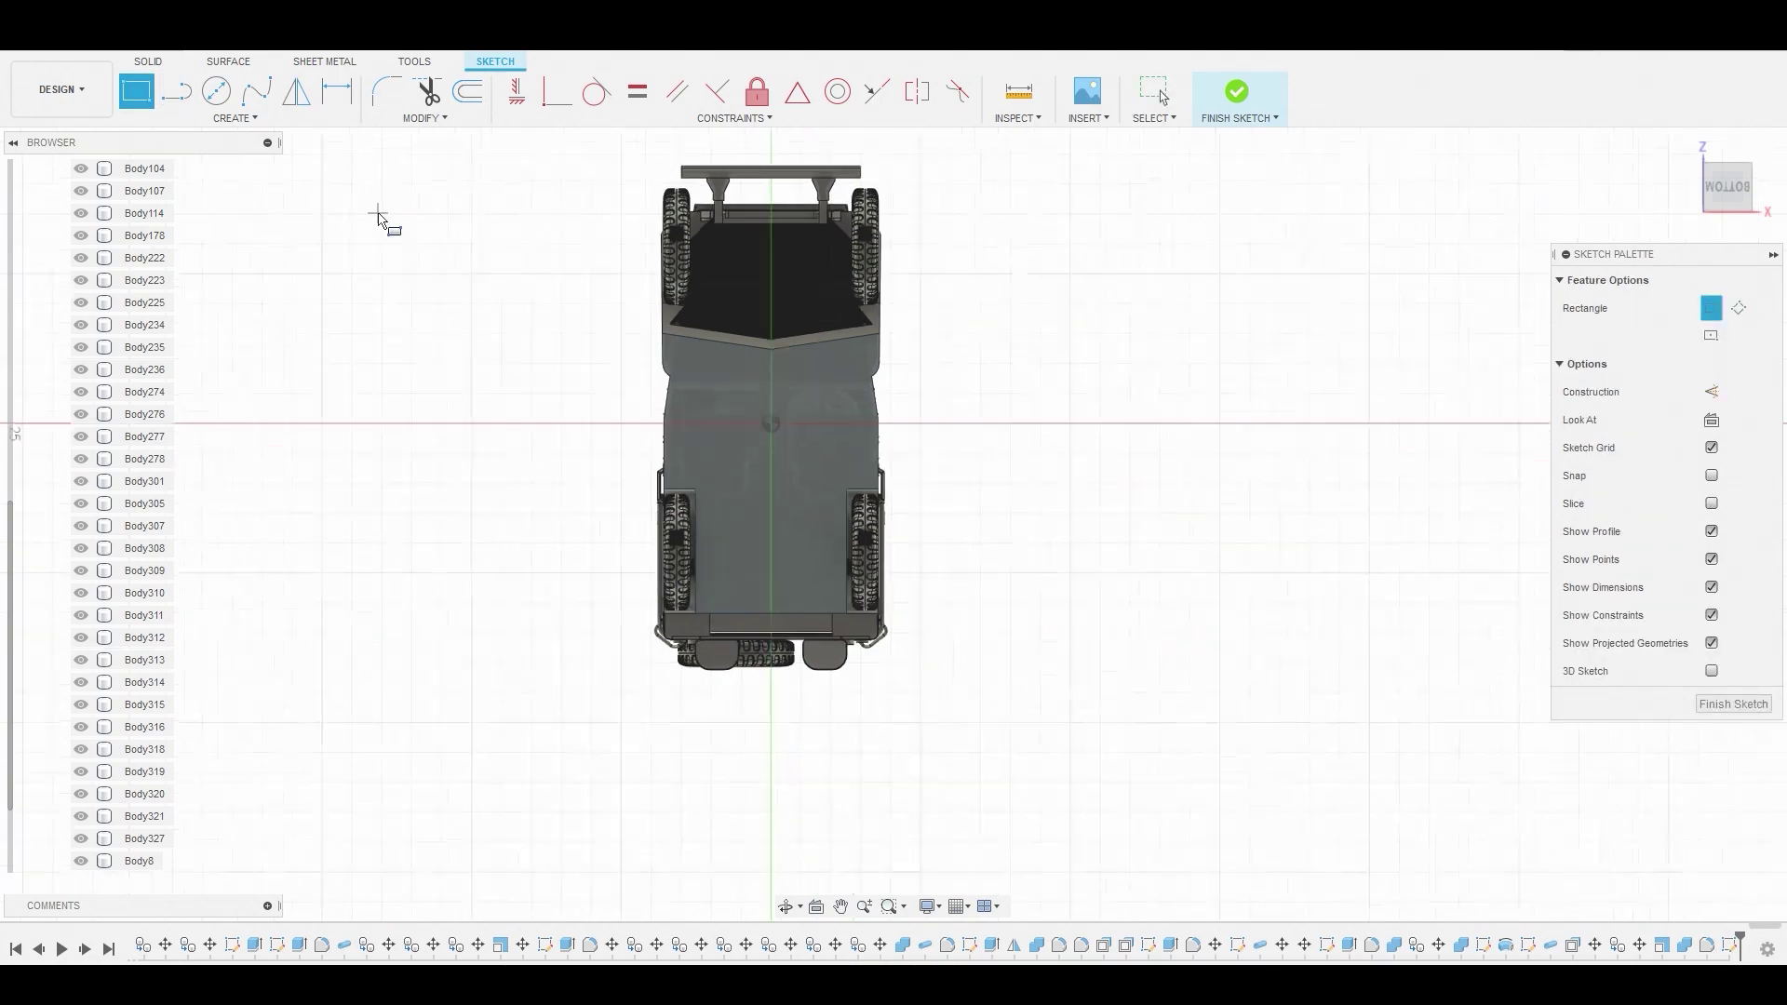
middle_click_drag(594, 303, 640, 427)
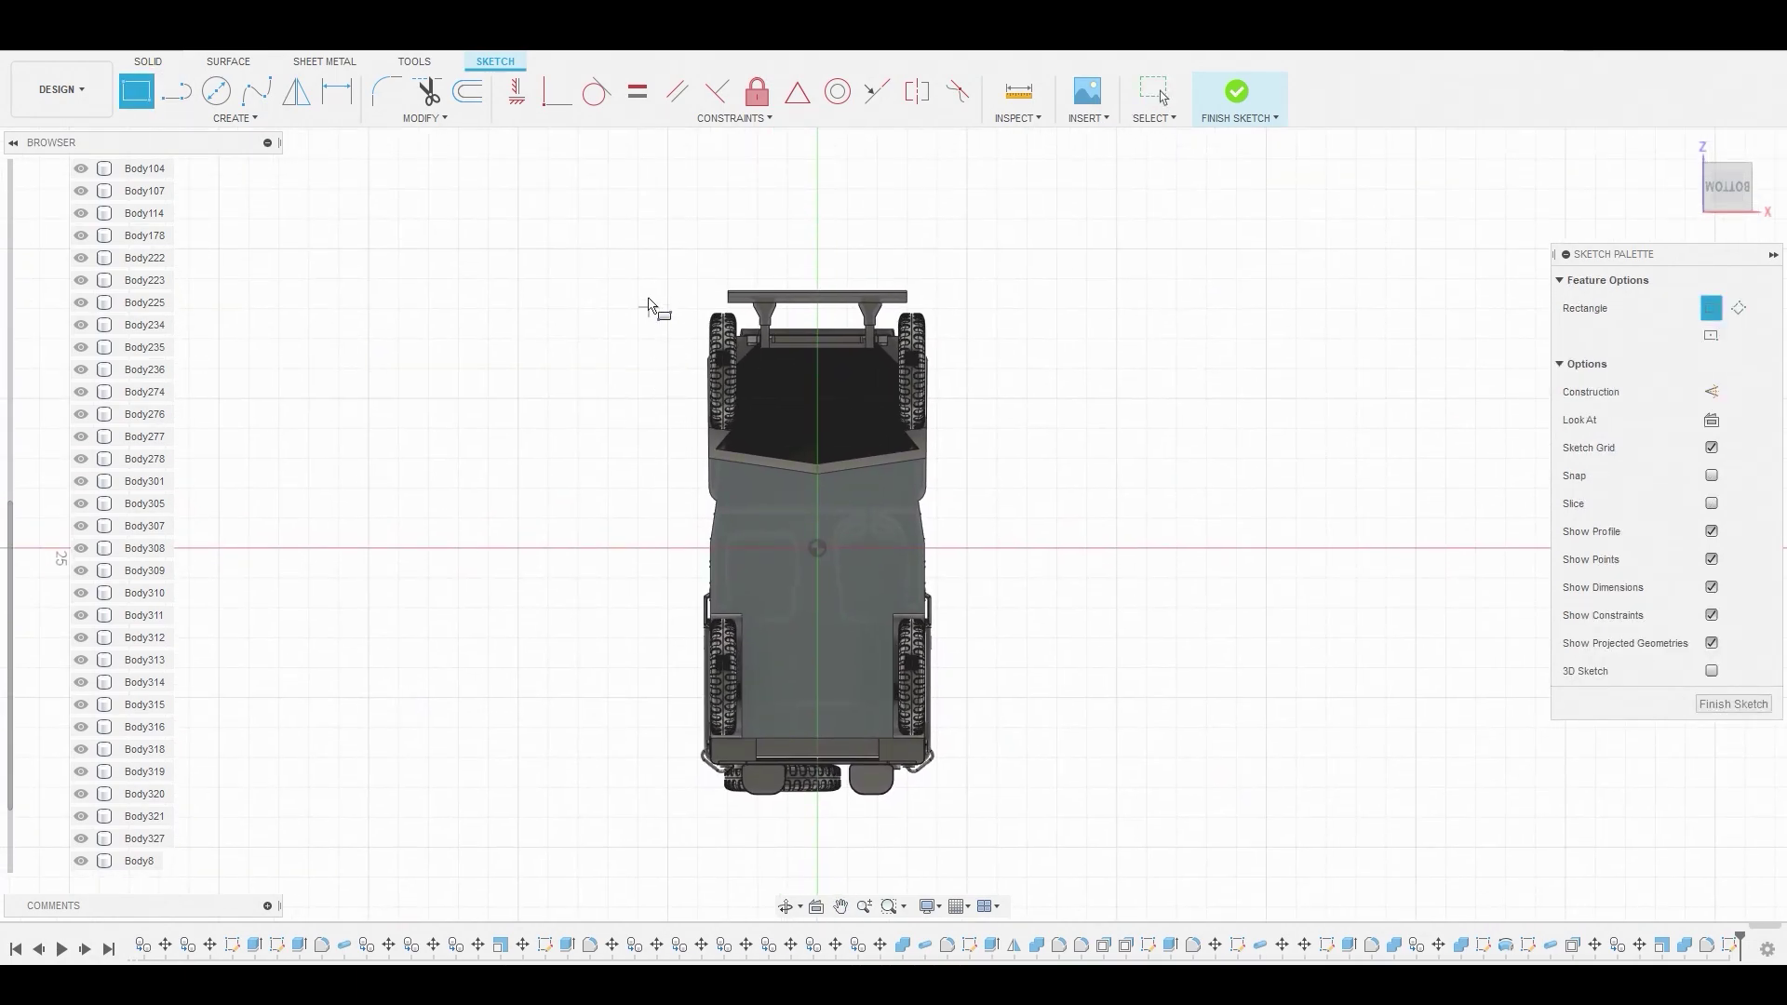
left_click(667, 251)
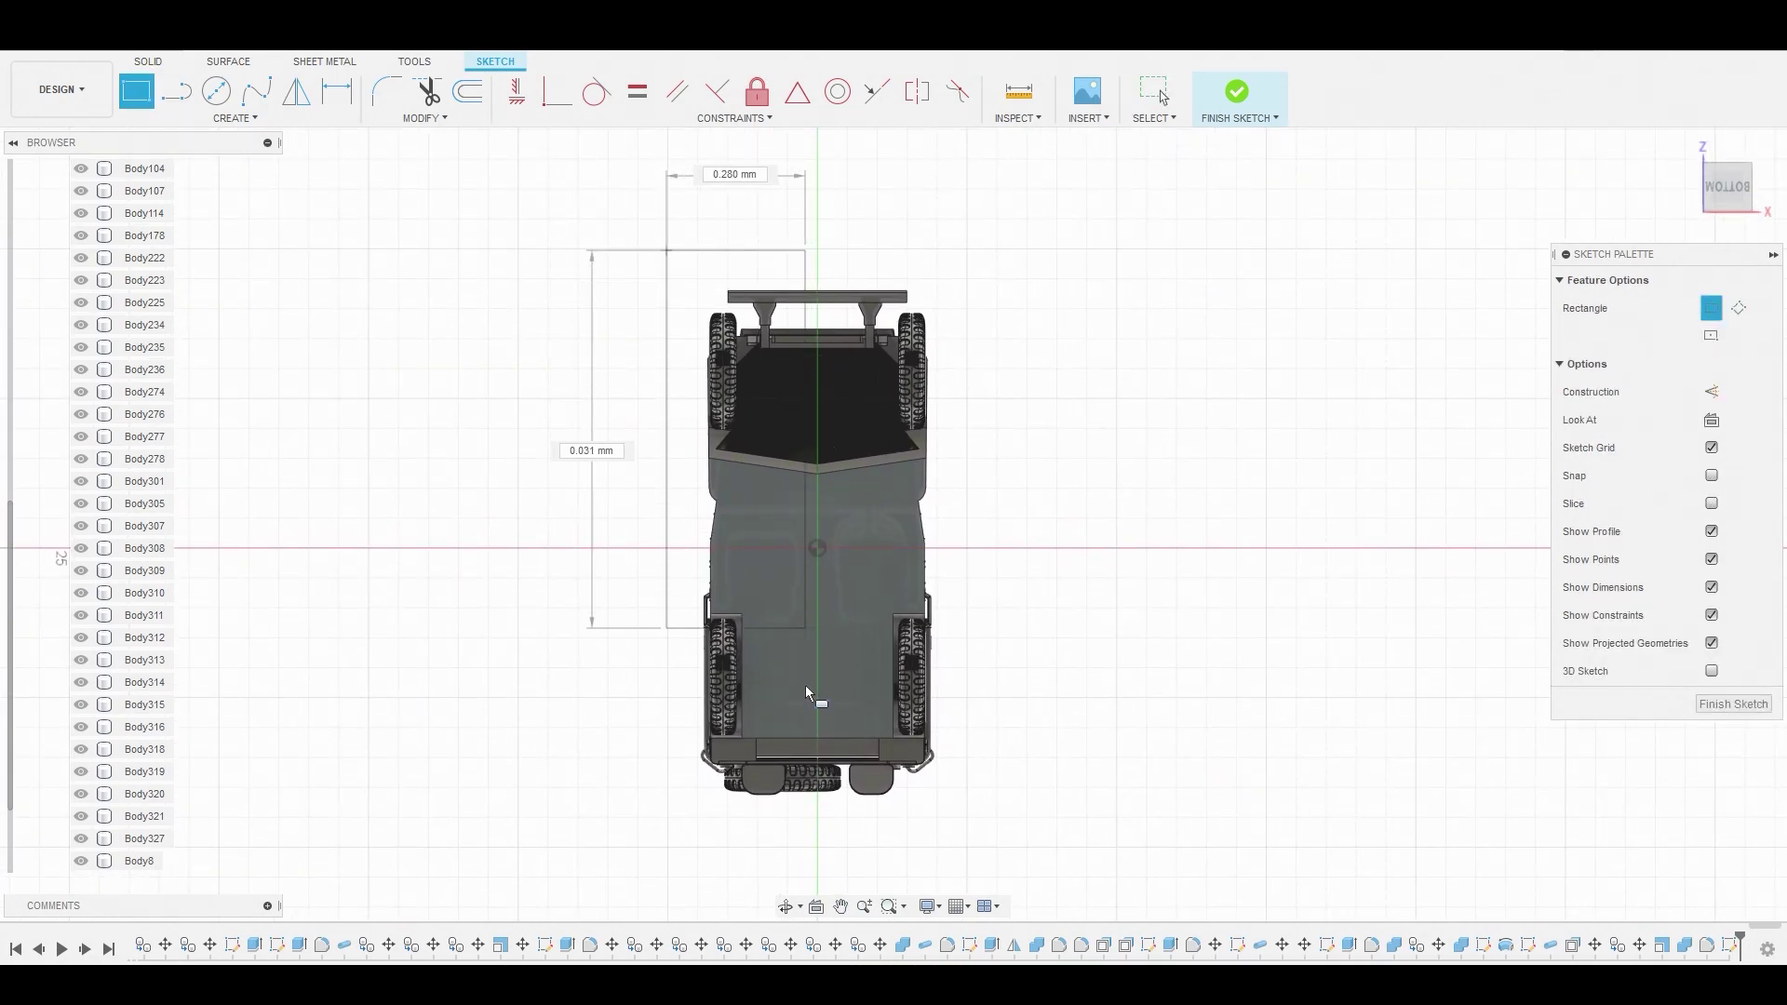
left_click(821, 849)
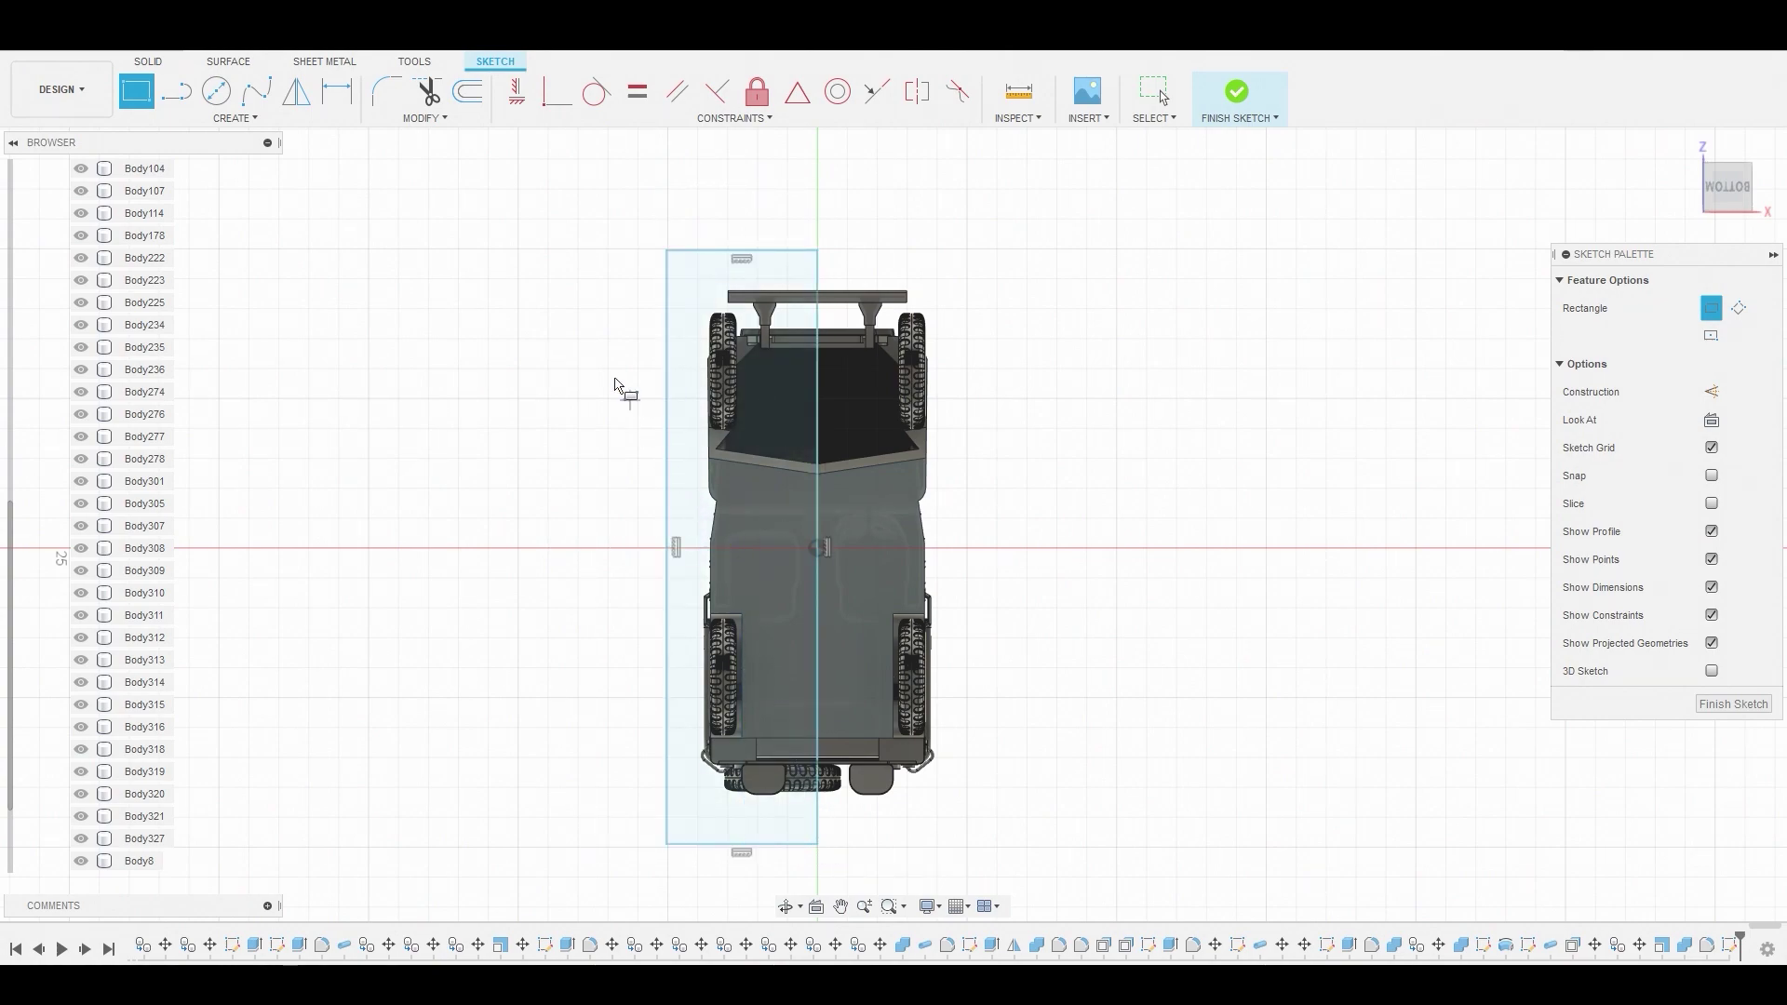
Trim the rectangle's front, outer and rear sides so only the line along the jeep's centreline is left
left_click(428, 92)
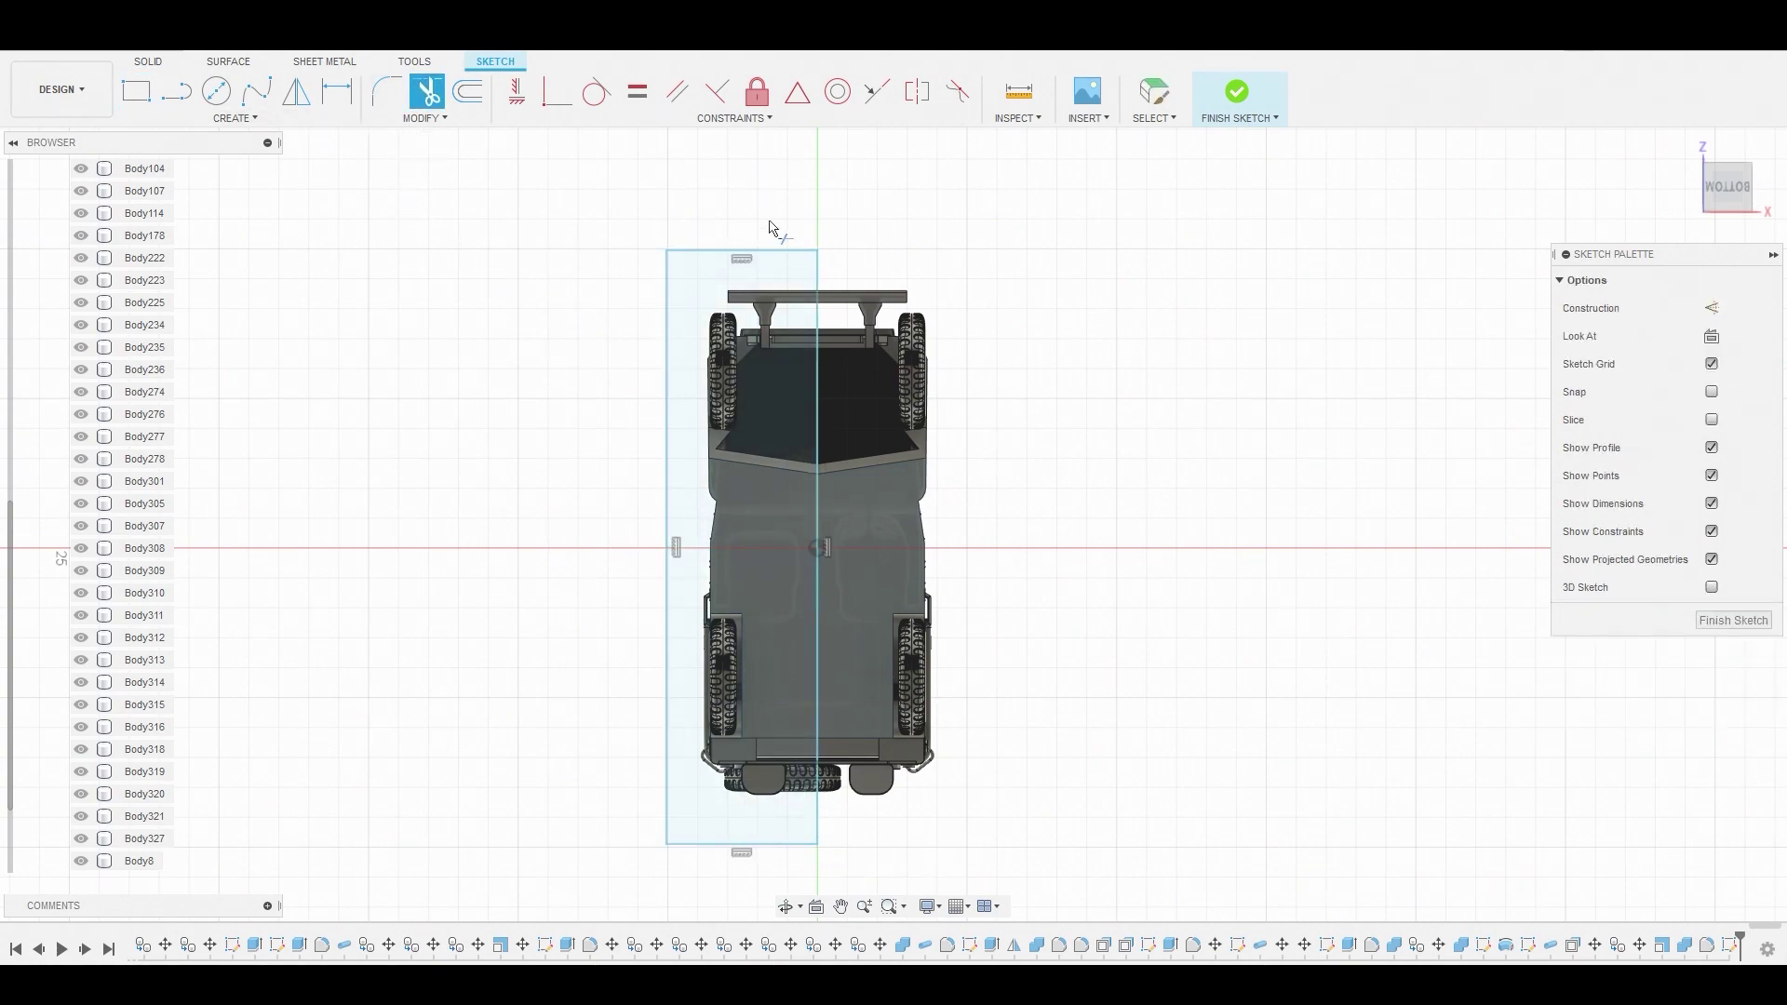
left_click(731, 251)
left_click(670, 345)
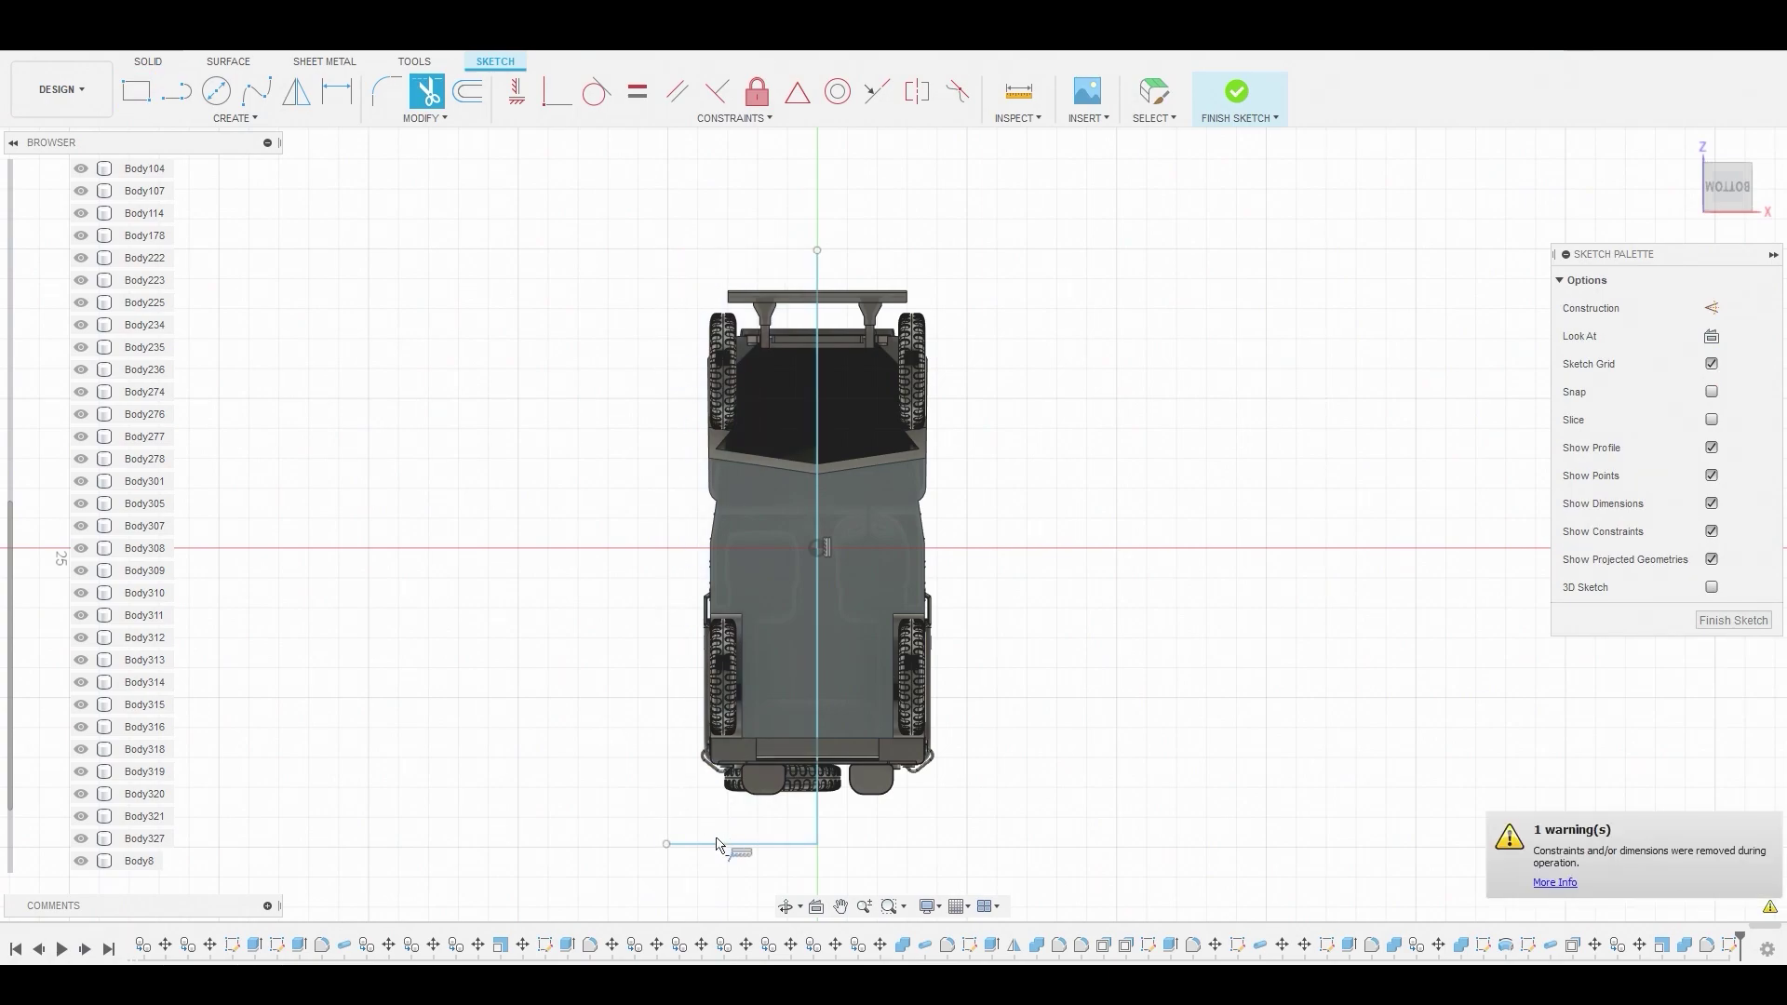
left_click(718, 844)
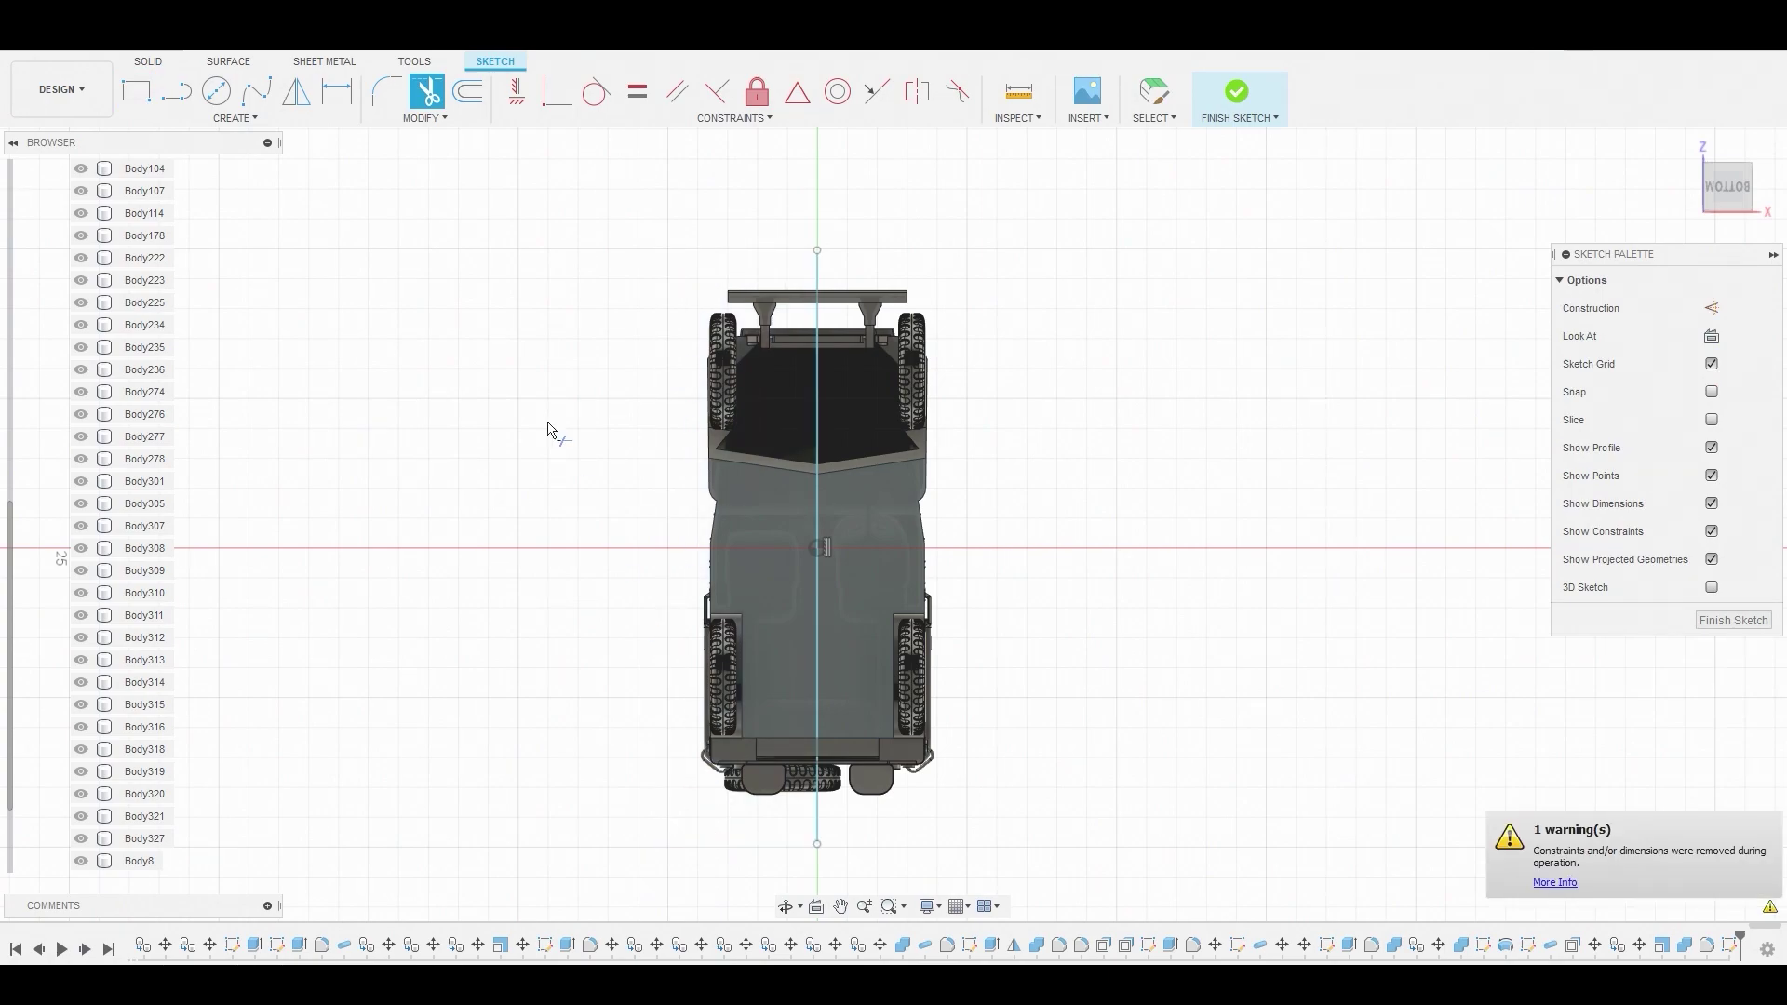
Sketch a narrow rear crossmember rectangle between the rear wheels, ending on the centreline
left_click(140, 91)
scroll(889, 605, "up", 3)
scroll(717, 784, "up", 3)
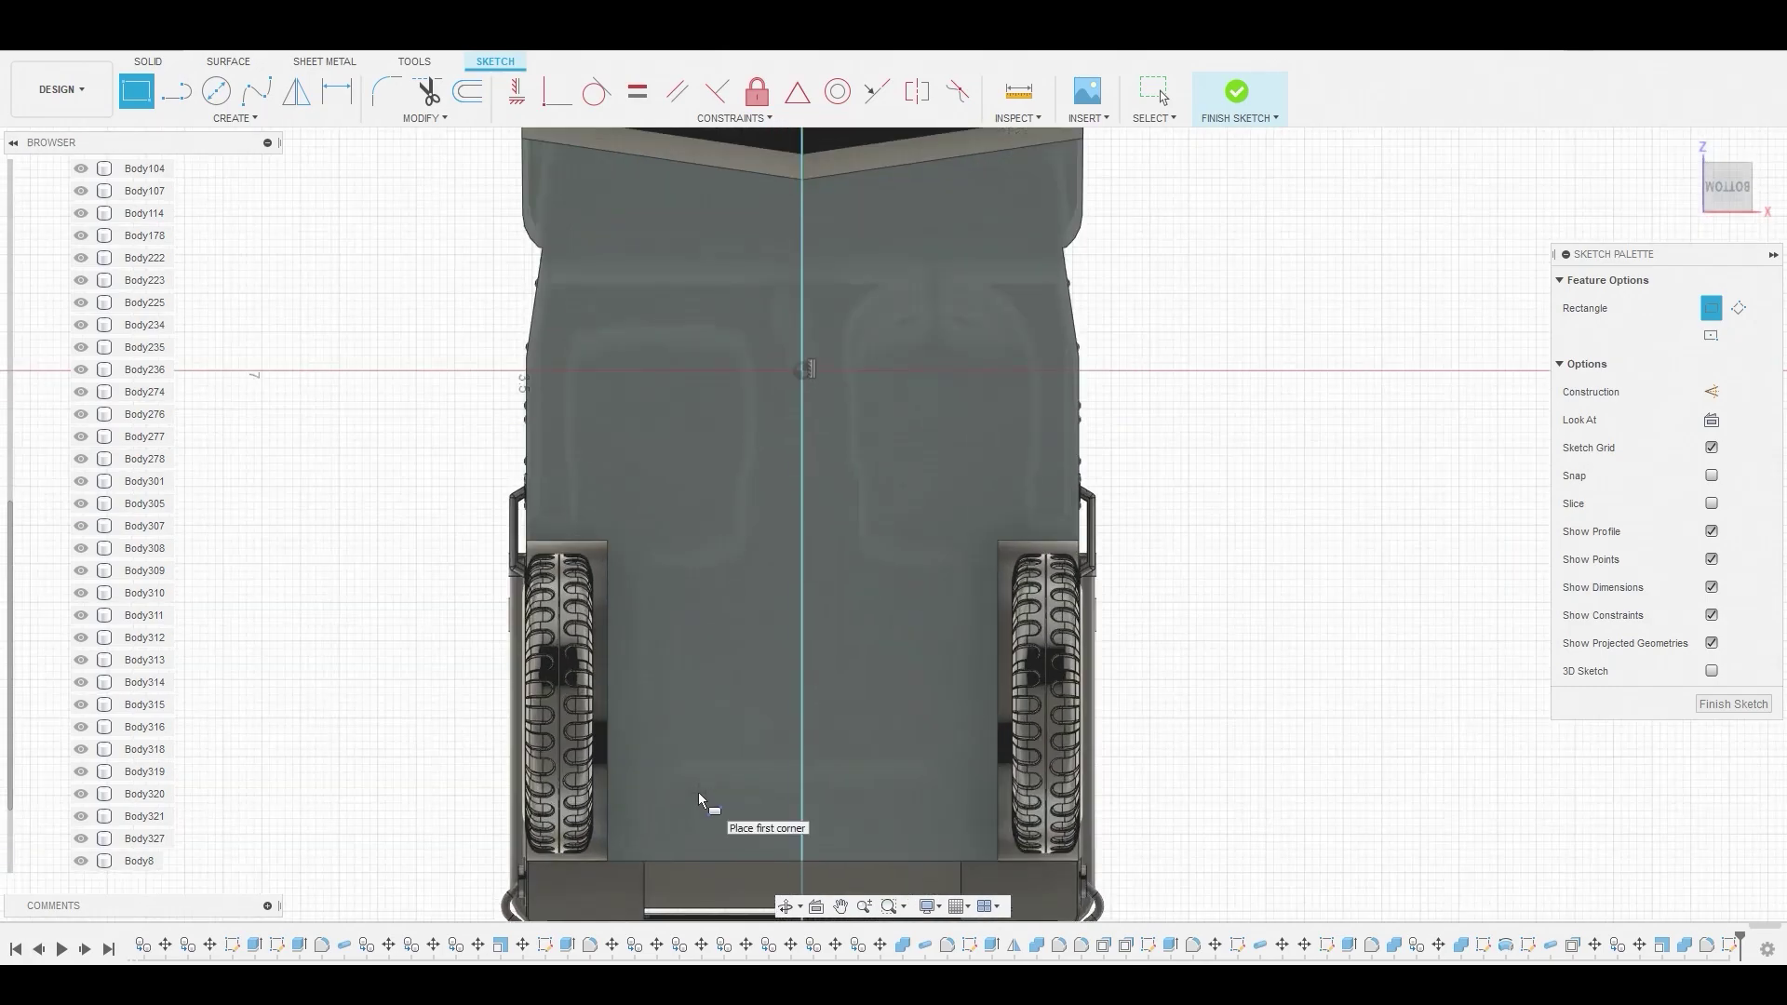
left_click(640, 800)
left_click(800, 845)
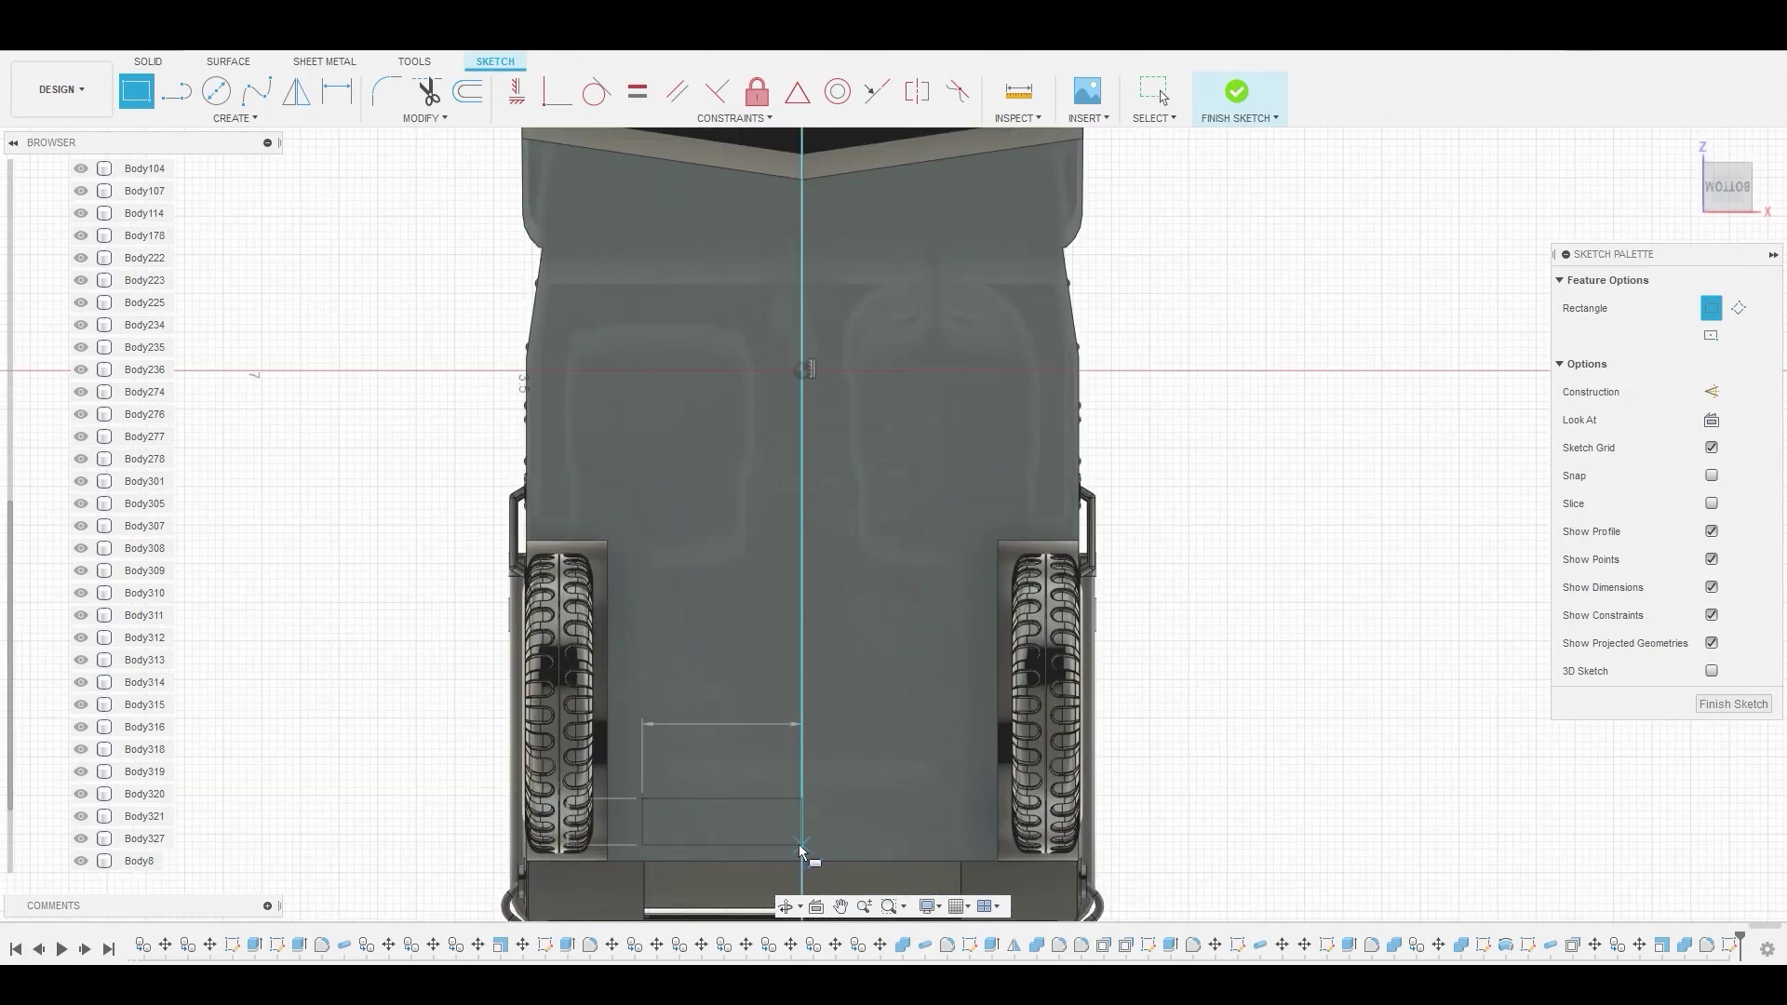
Sketch a long frame rail rectangle about 0.36 by 12.74 mm from the rear crossmember's outer end forward to the front grille area
left_click(670, 824)
scroll(614, 447, "down", 5)
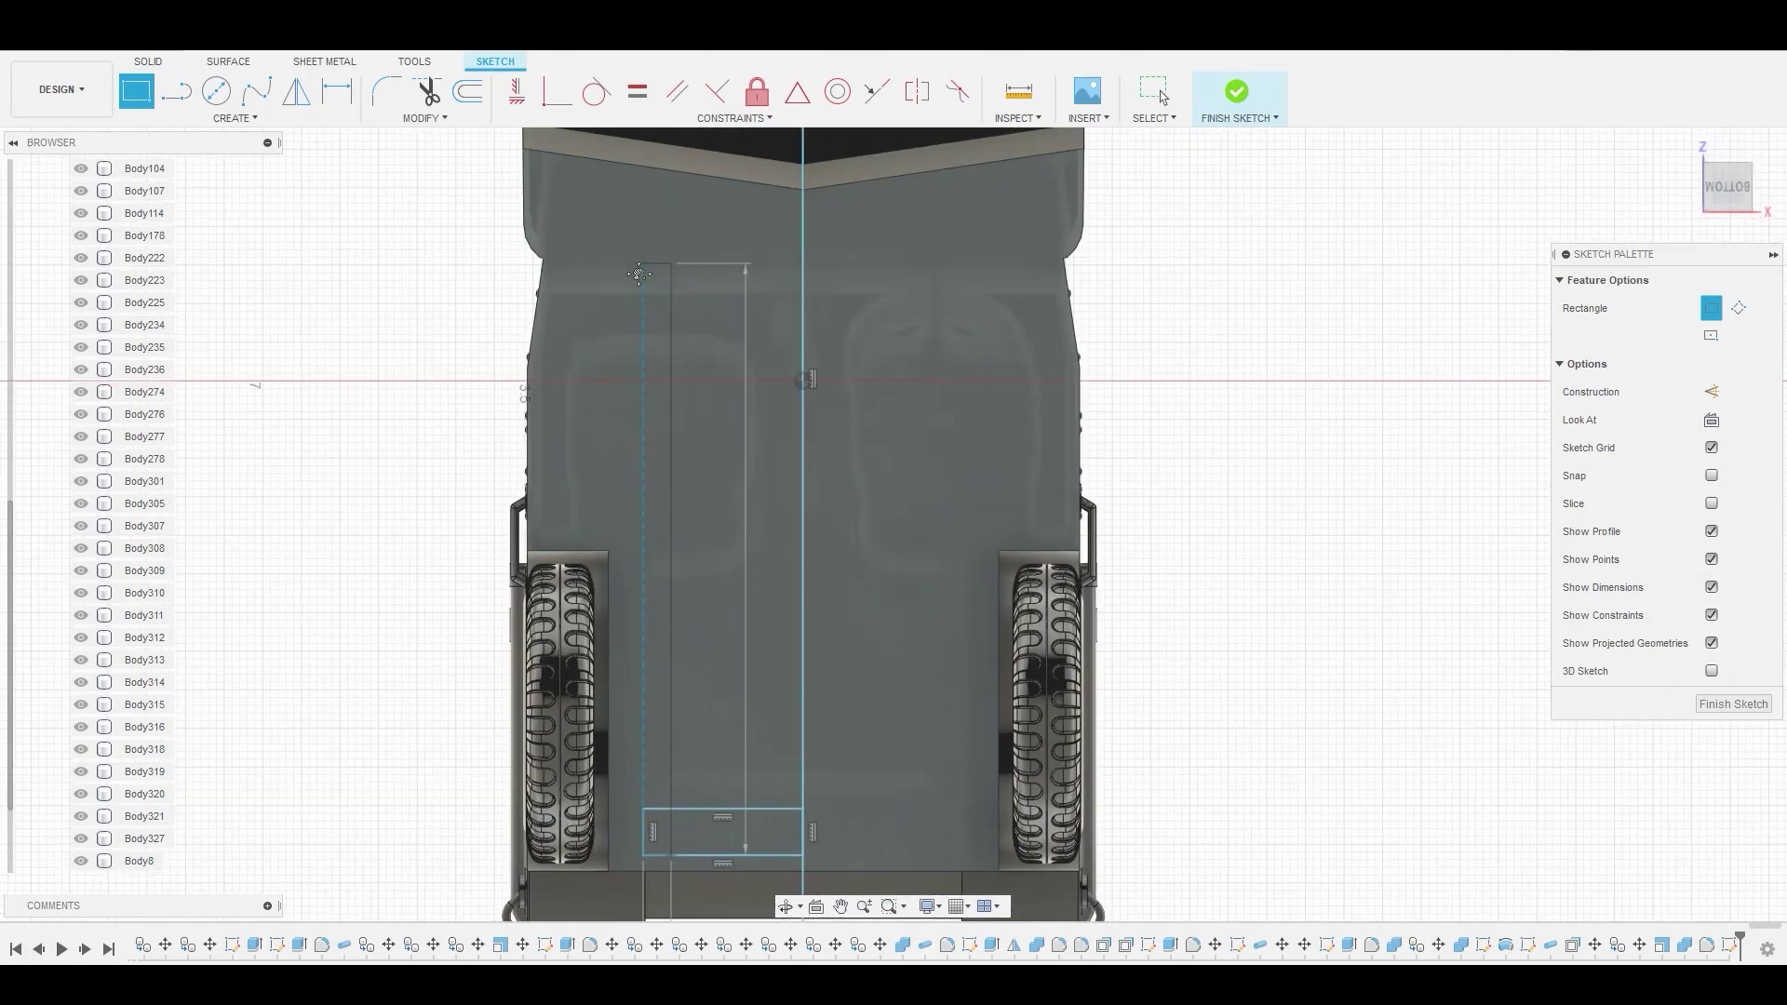
scroll(609, 387, "down", 2)
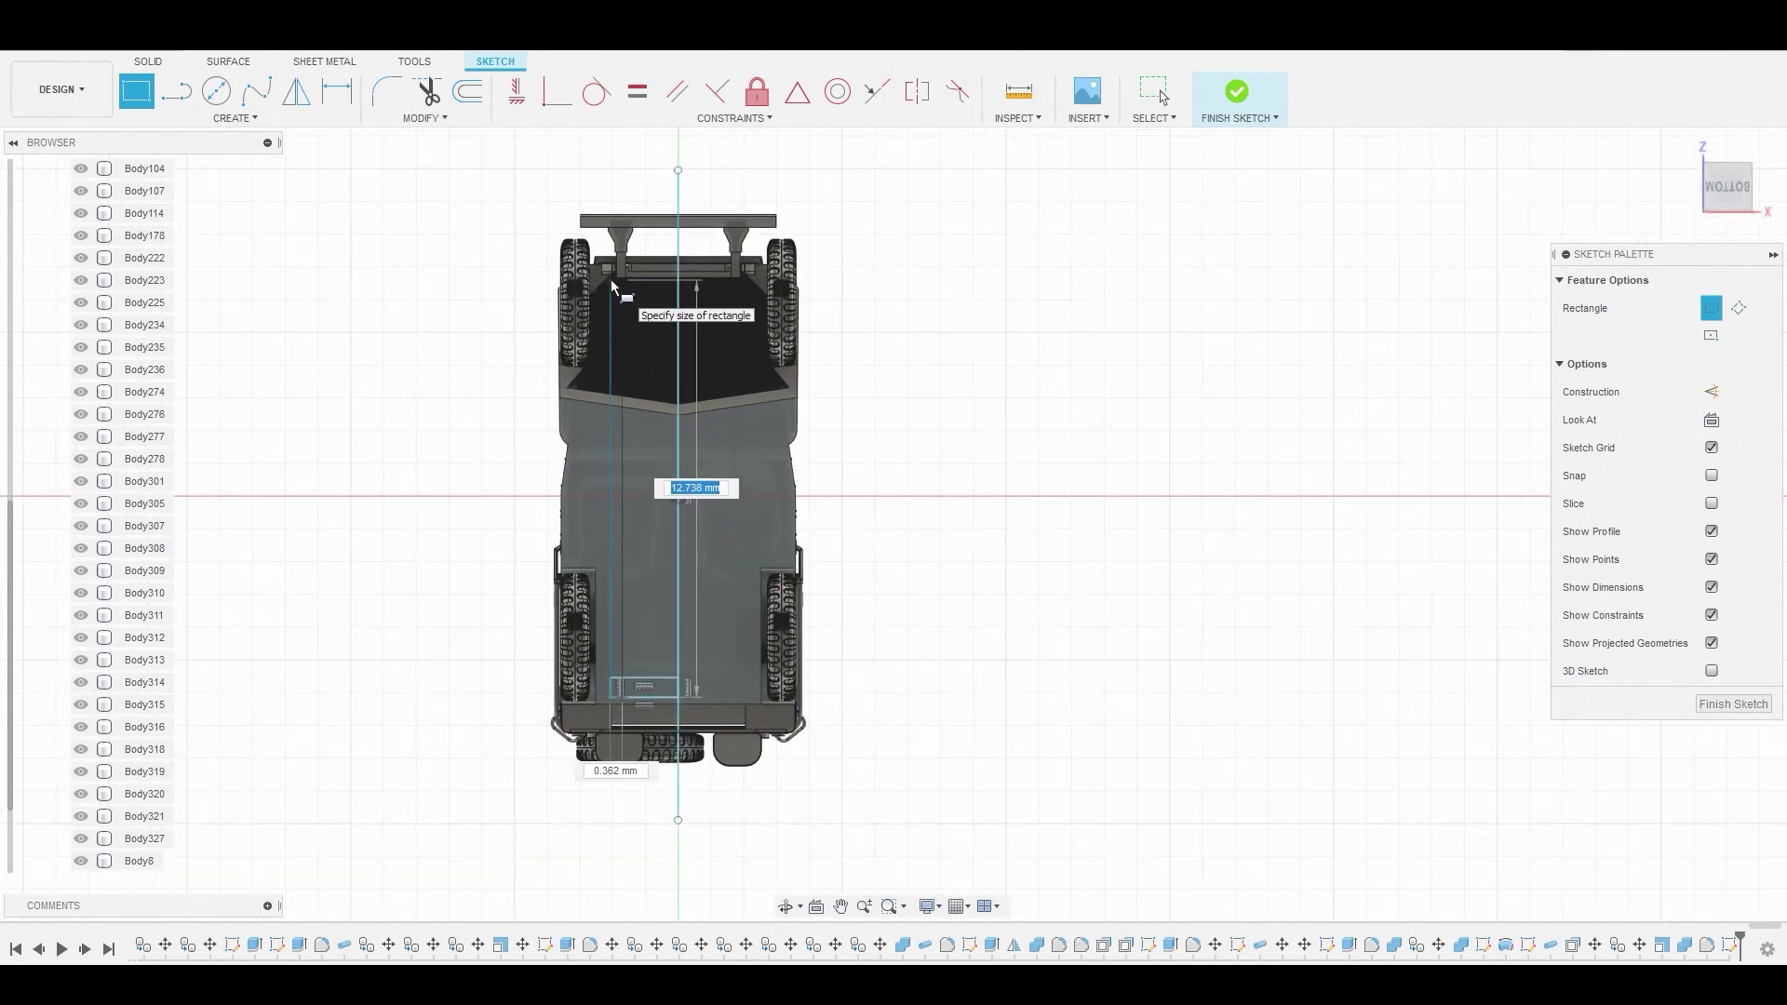
left_click(611, 282)
Sketch a shorter outer rail rectangle beside the long rail, from just ahead of the rear wheel to the firewall edge
scroll(591, 461, "up", 3)
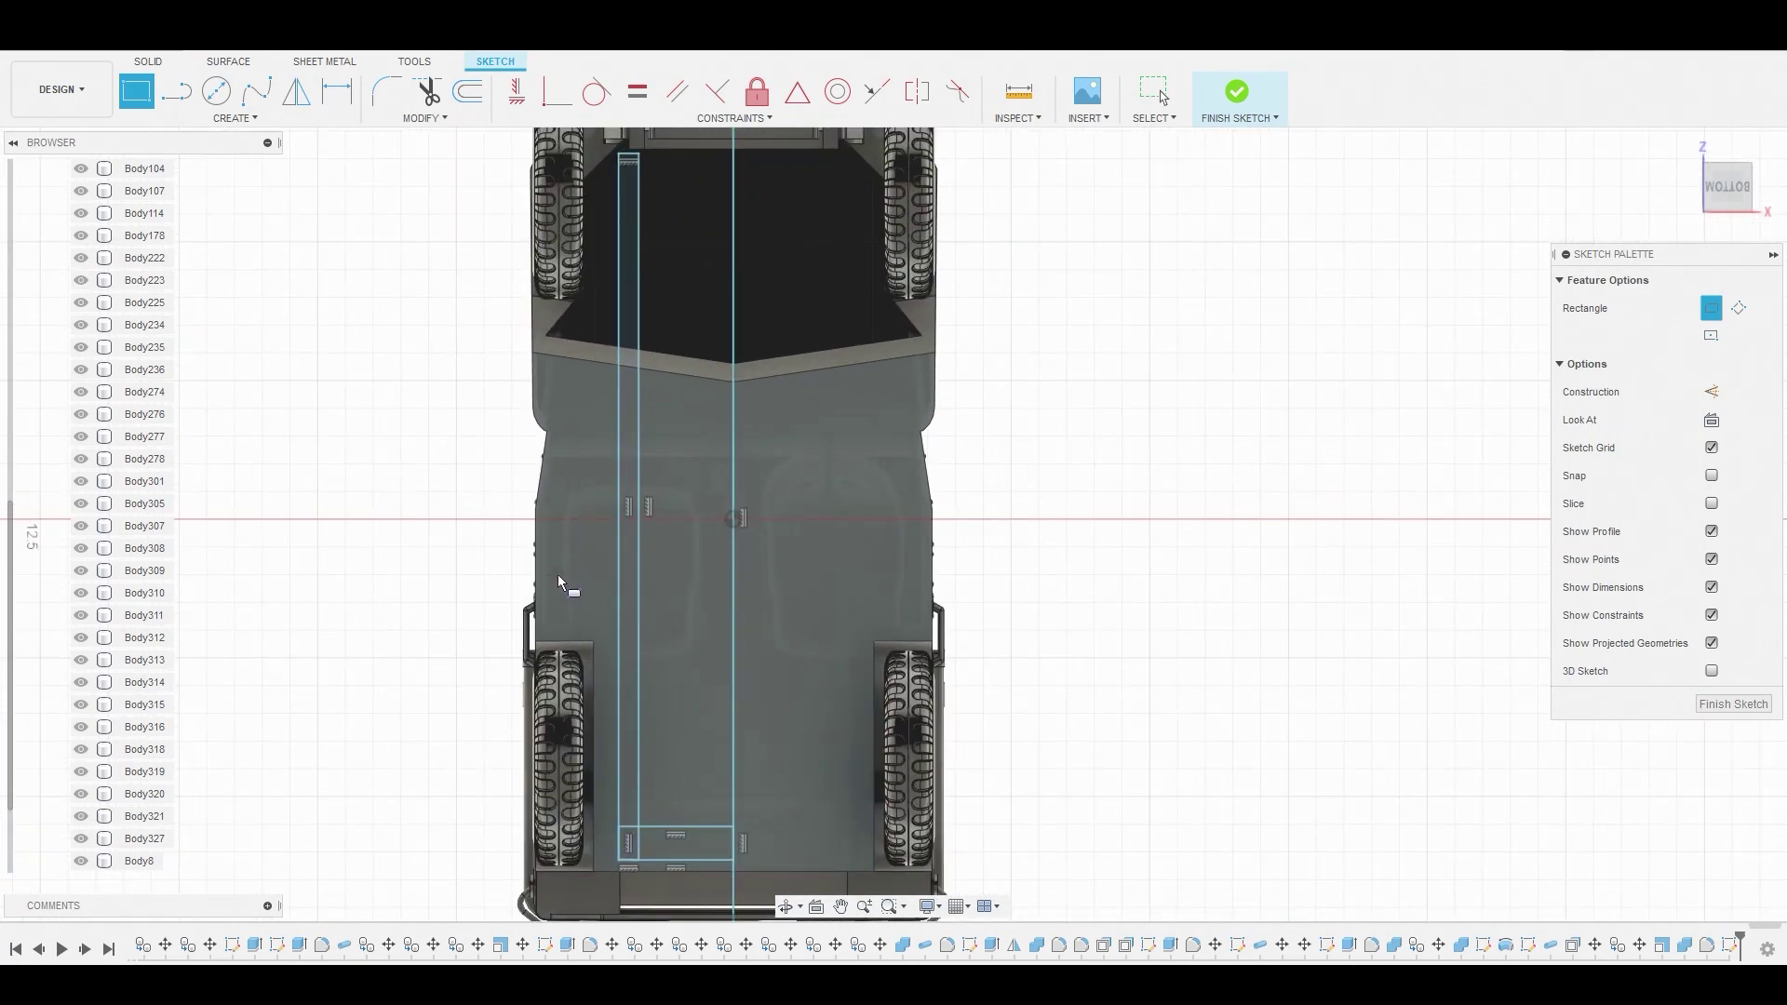
left_click(576, 623)
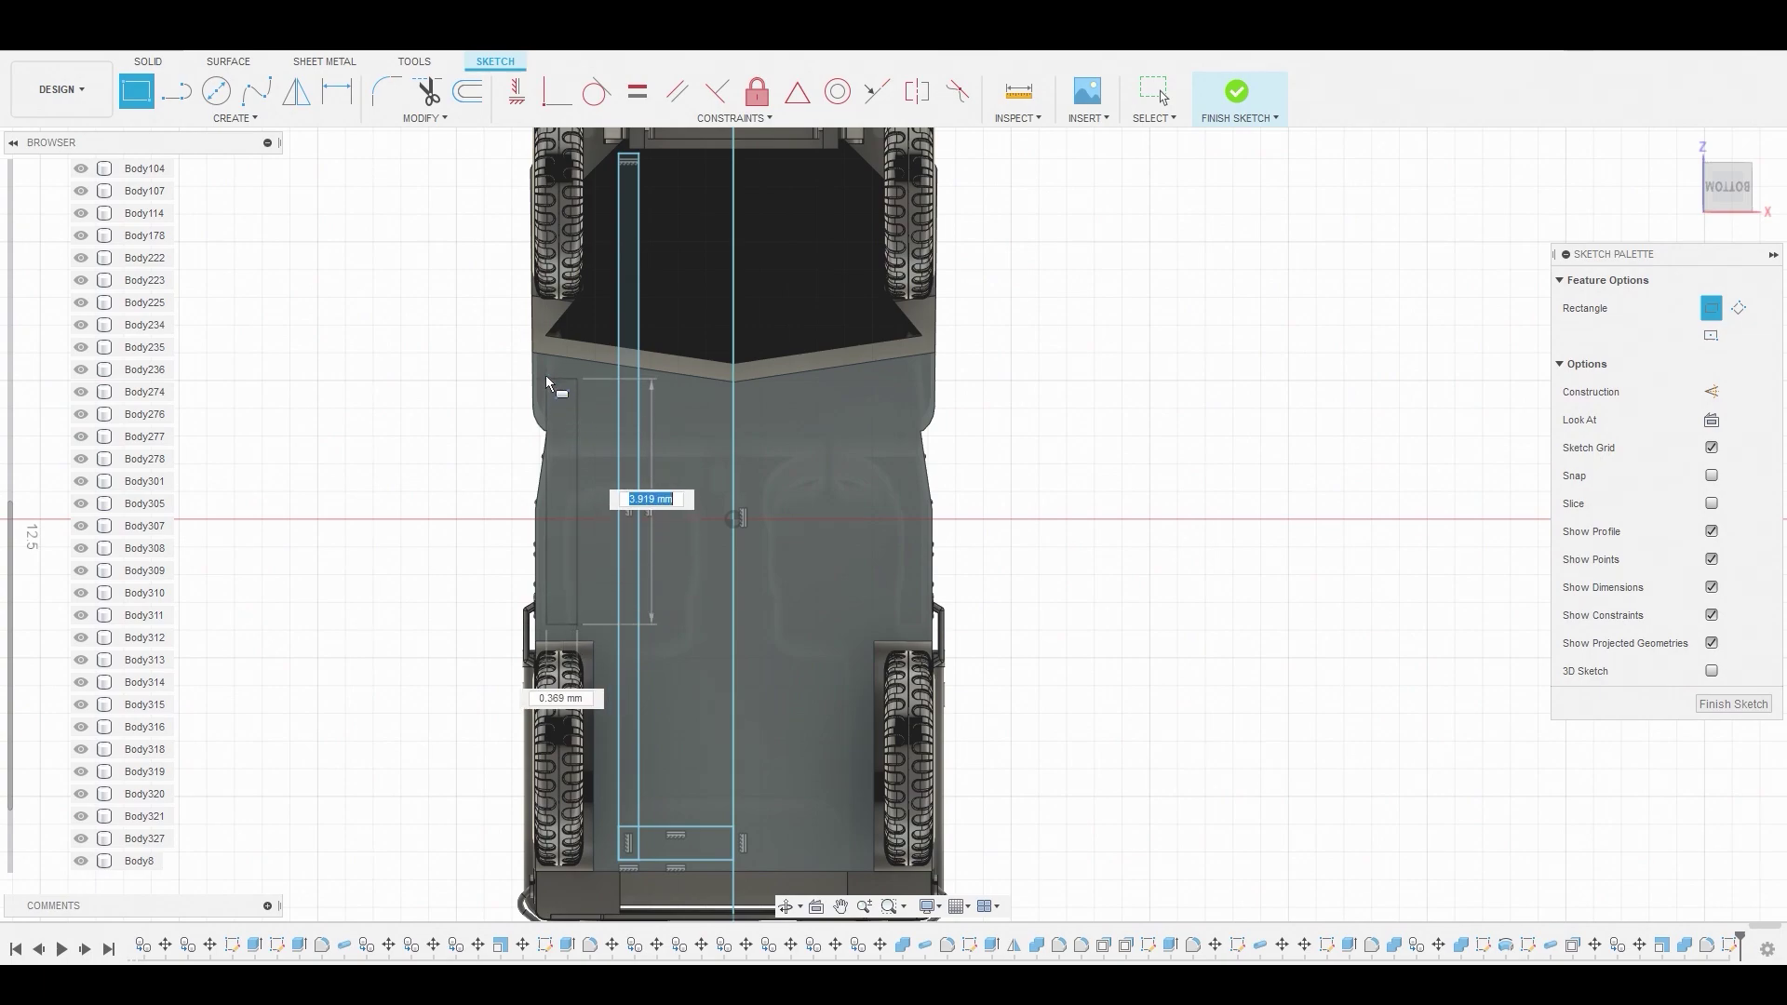
left_click(553, 336)
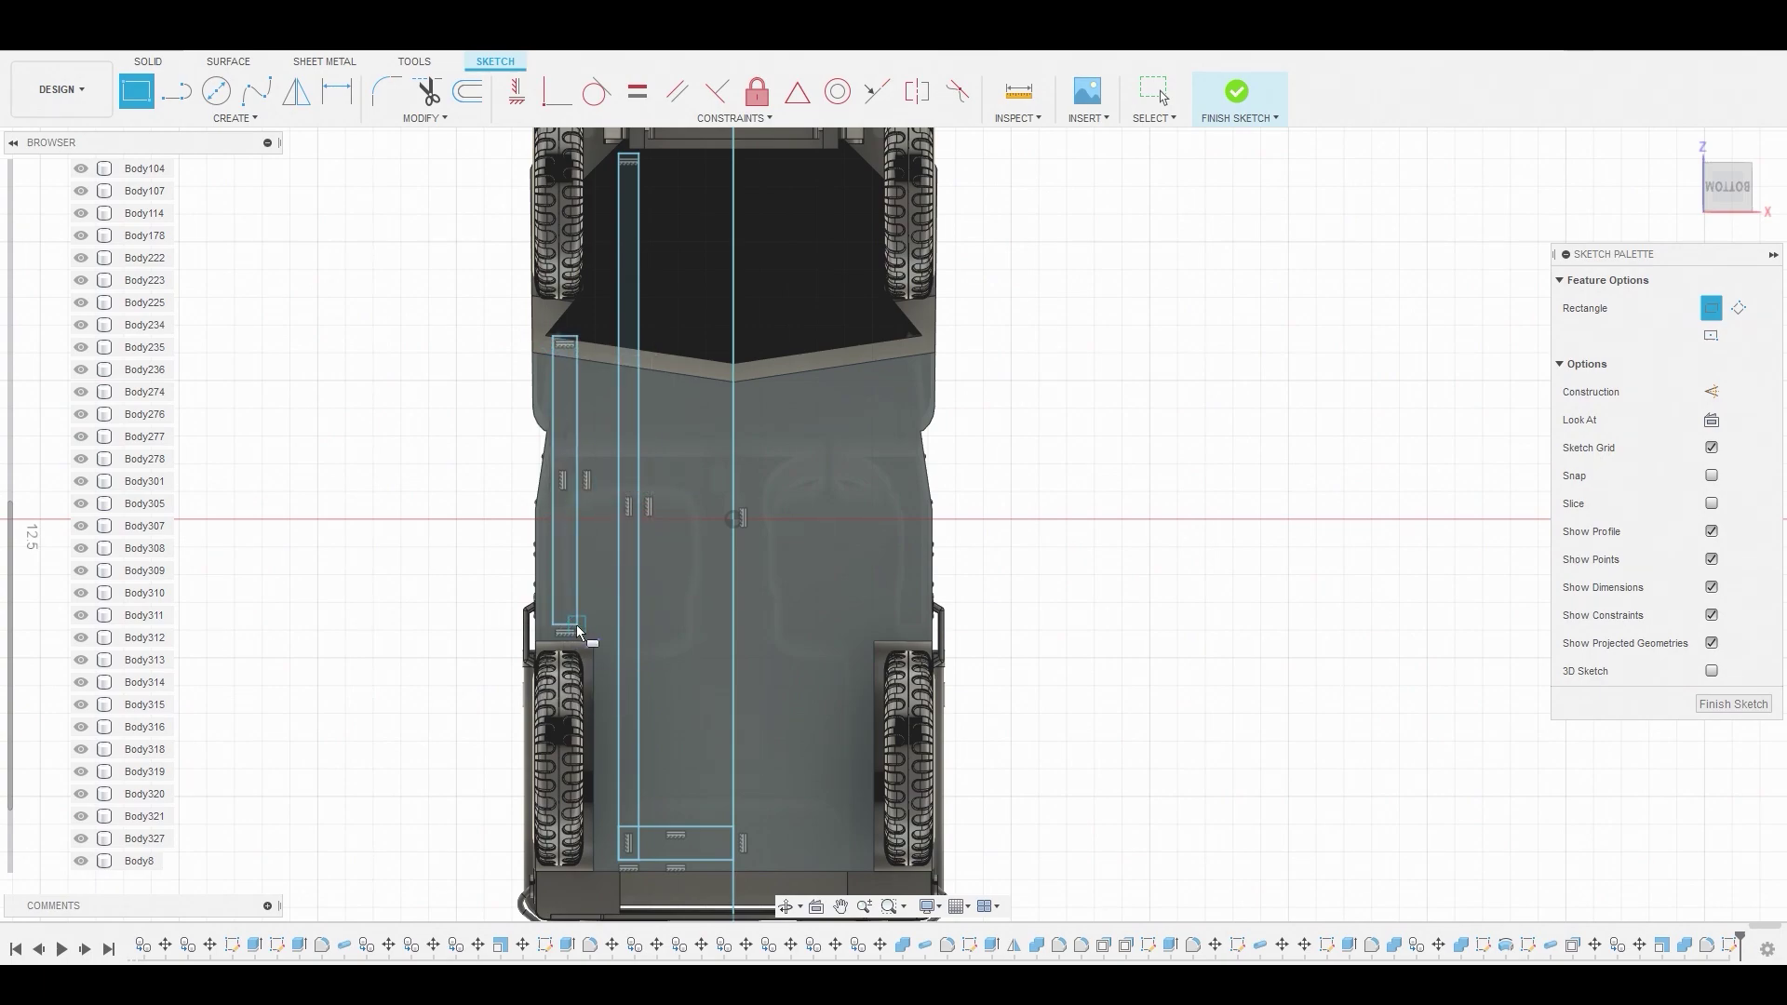
Sketch two crossmember rectangles joining the outer rail's rear and front ends to the centreline, the front one about 3.25 by 0.59 mm
left_click(577, 623)
left_click(735, 590)
left_click(553, 338)
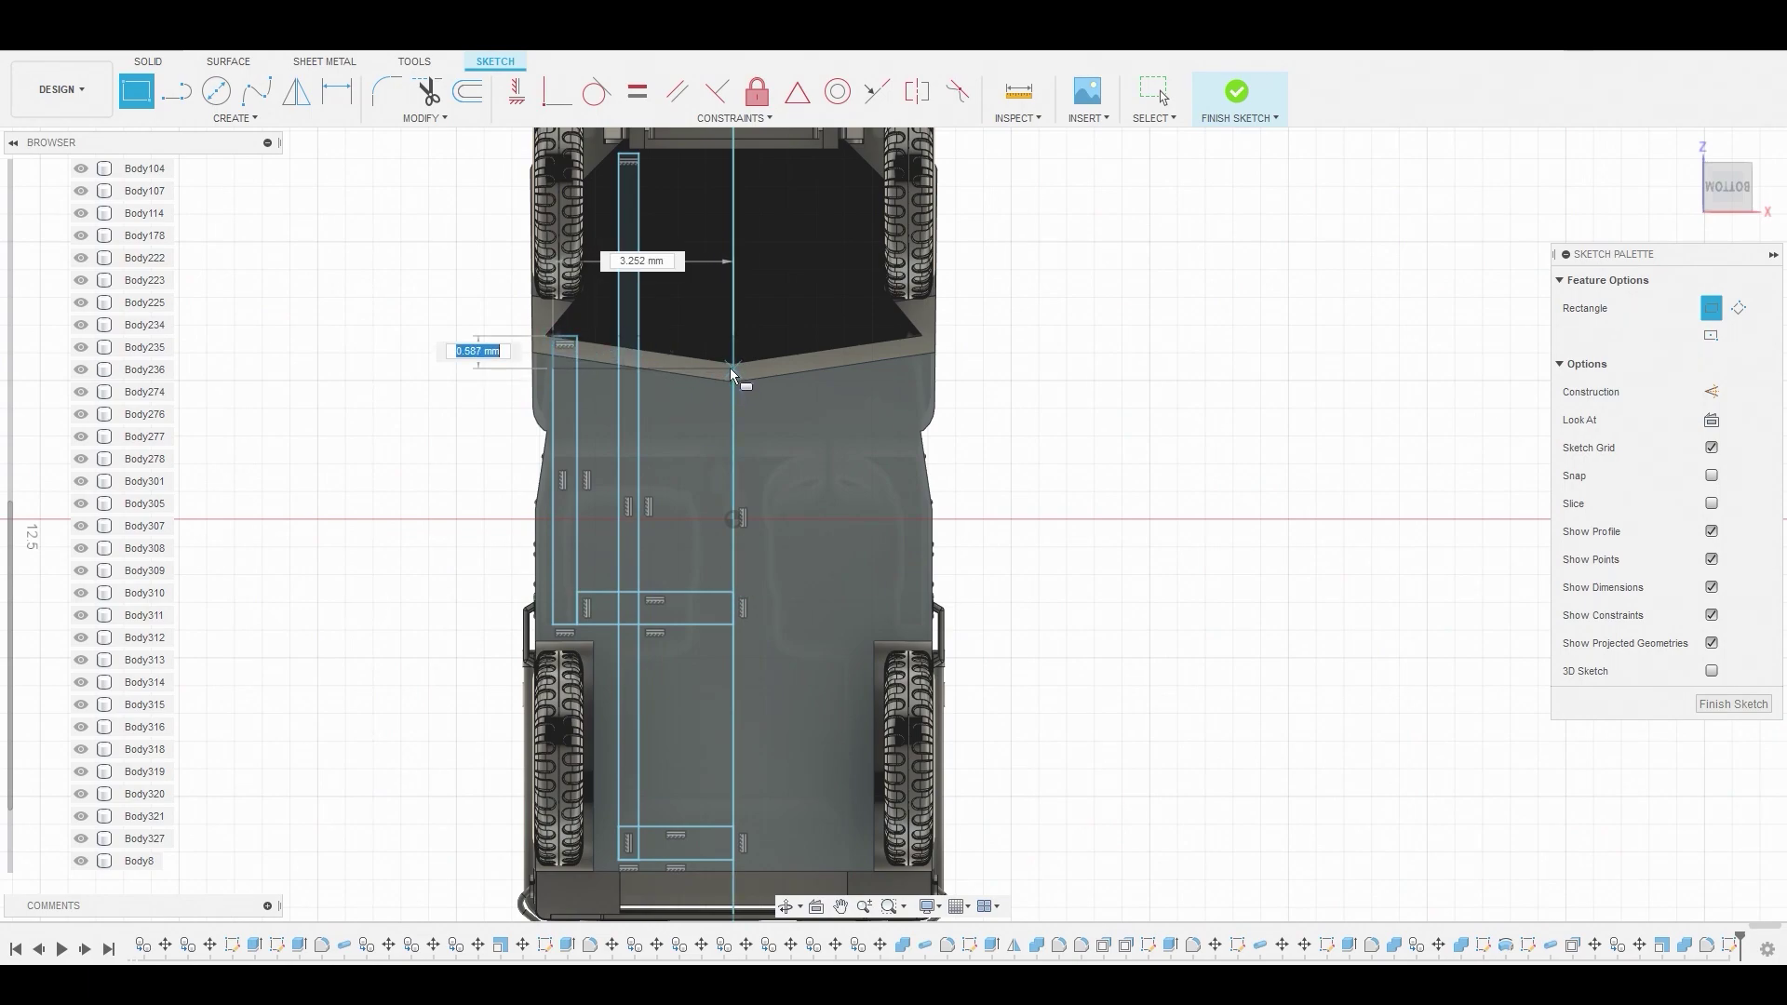
left_click(730, 366)
Sketch a thin crossmember rectangle from the long rail's front end to the centreline
middle_click_drag(730, 367, 705, 446)
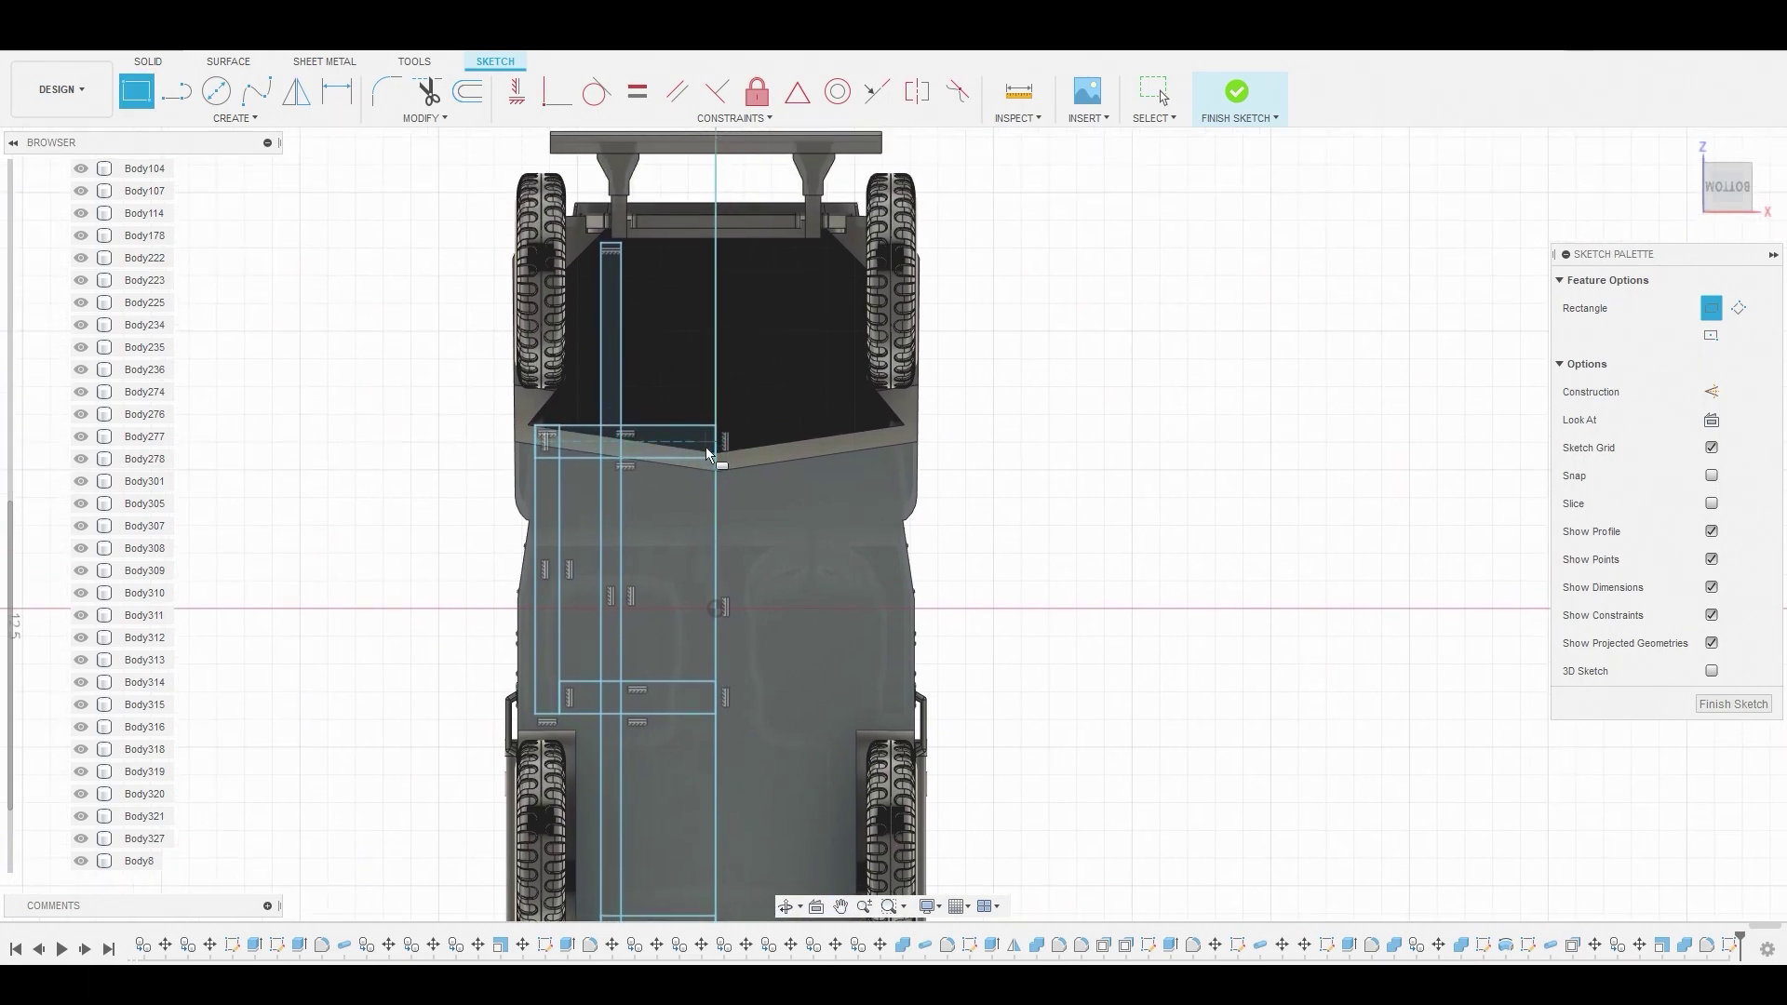
left_click(607, 247)
left_click(712, 265)
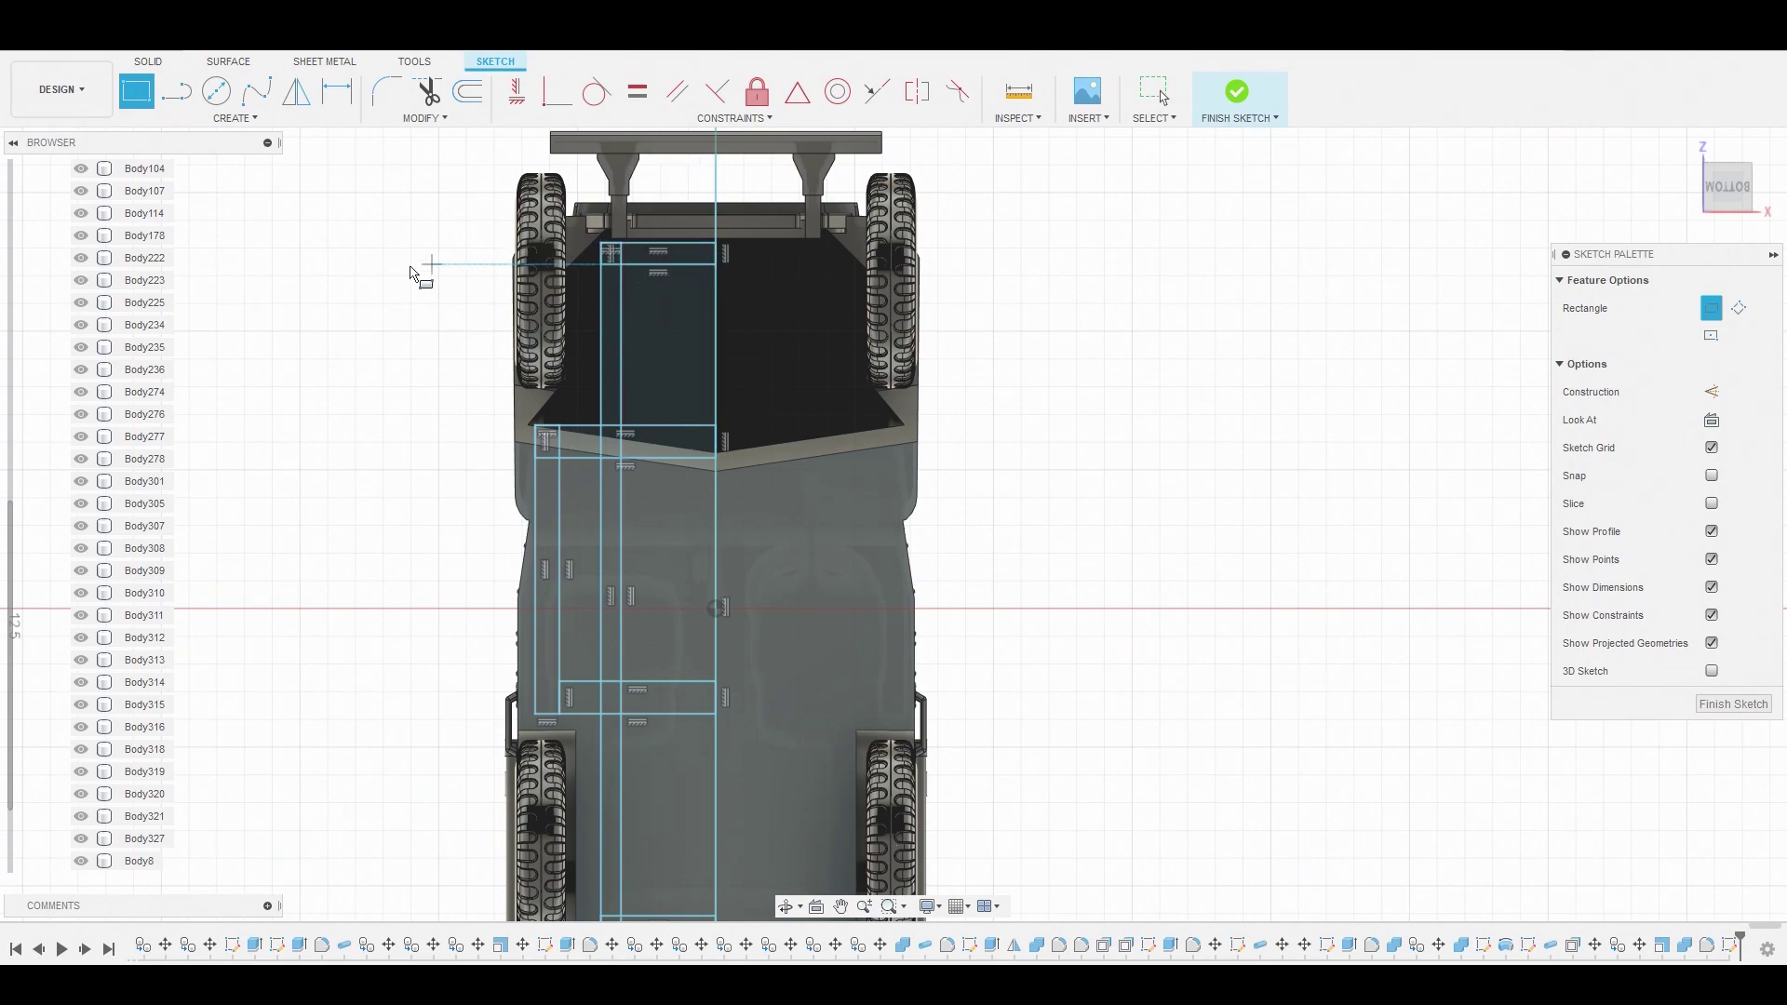
Mirror the 13 rail and crossmember sketch lines across the lengthwise centreline to complete the other half of the frame
left_click(254, 118)
left_click(170, 400)
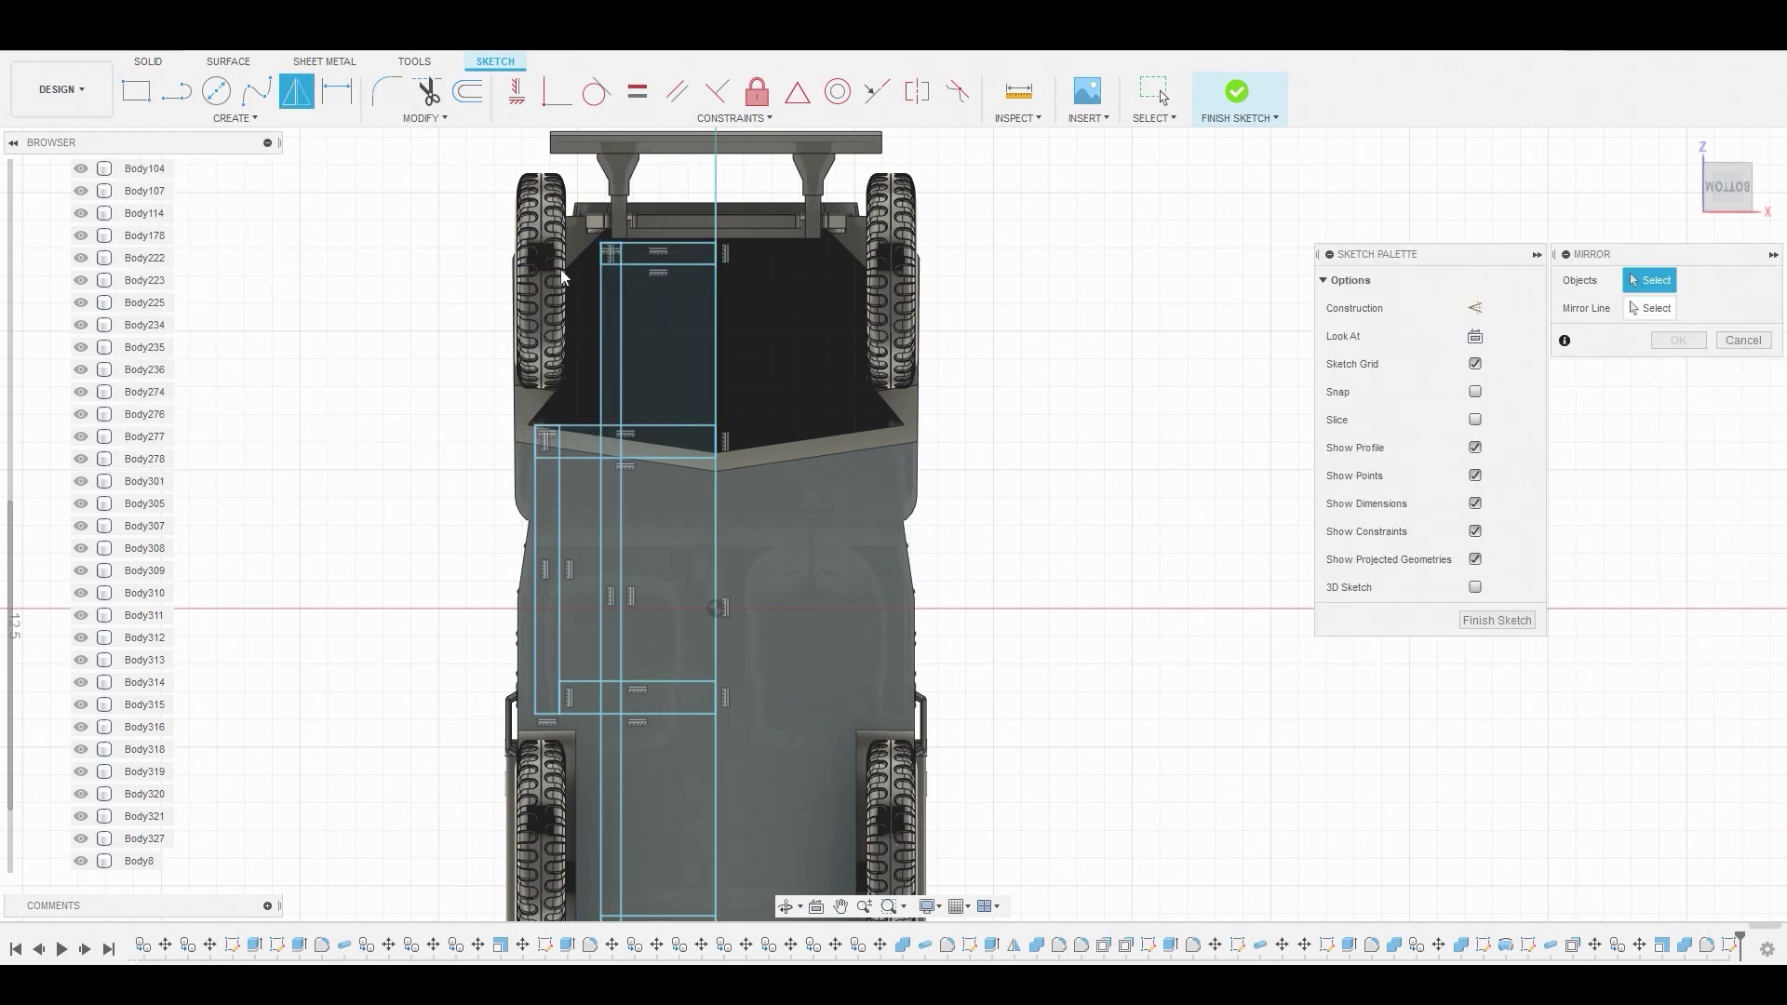
scroll(636, 244, "up", 3)
left_click(638, 239)
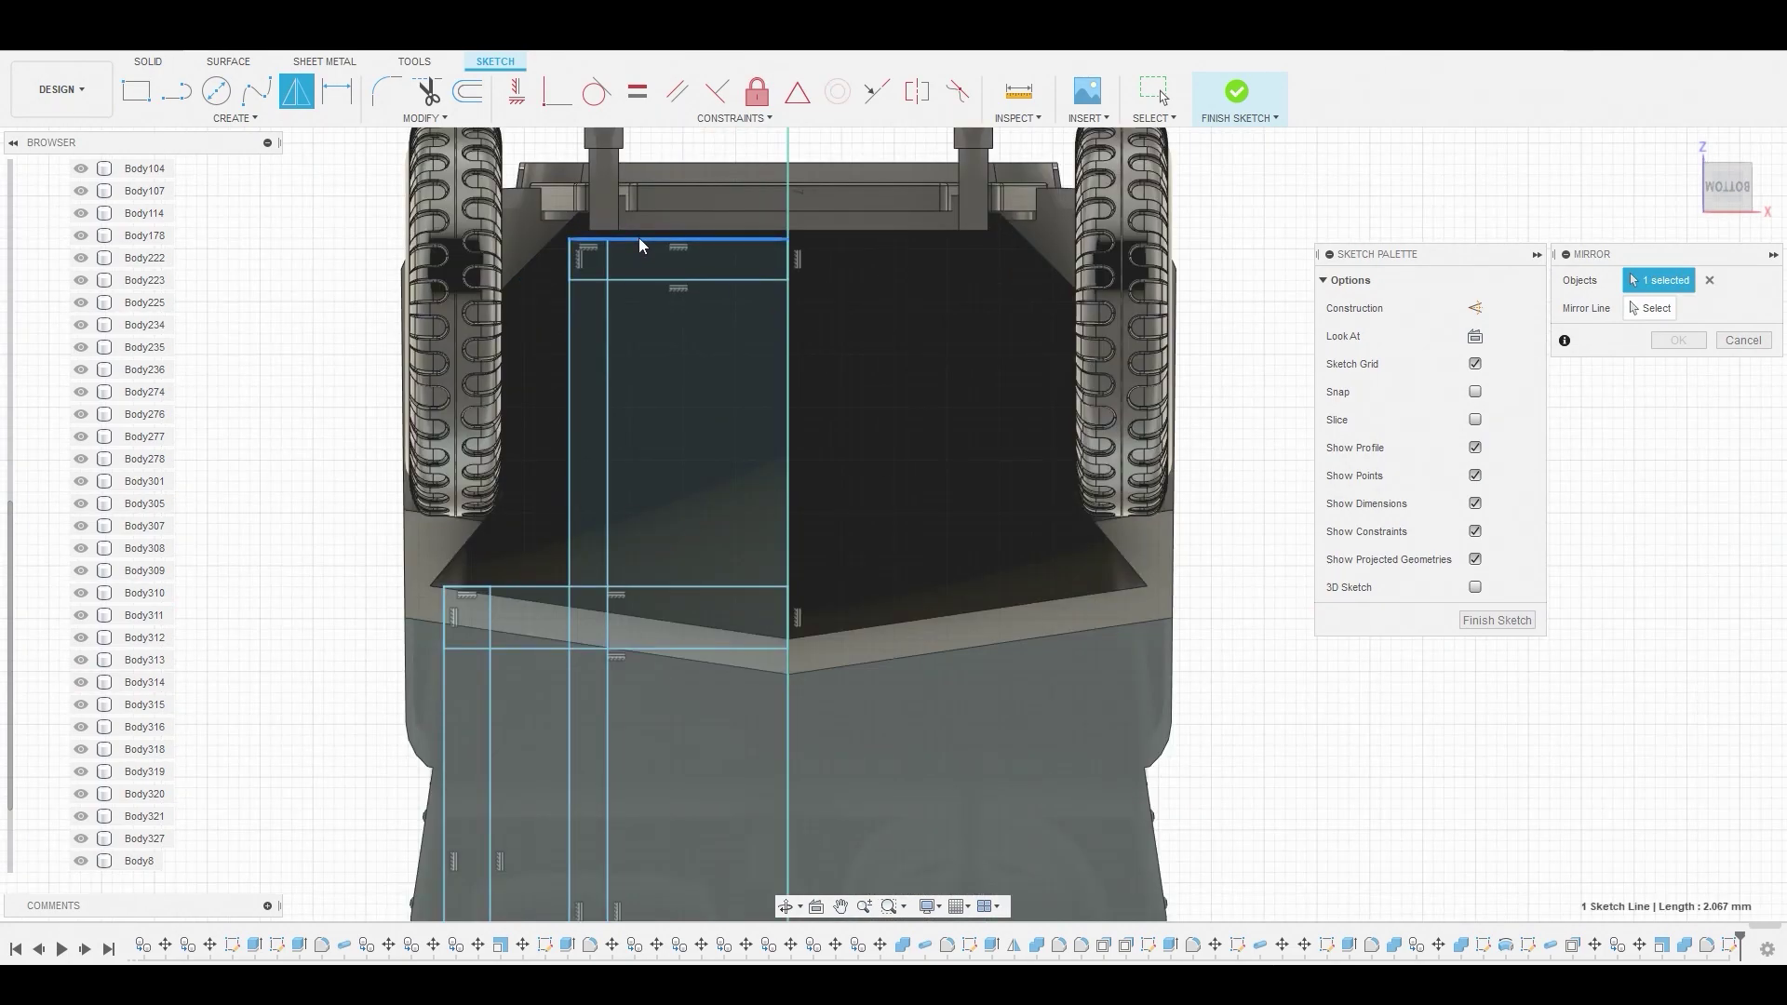
left_click(629, 278)
left_click(609, 263)
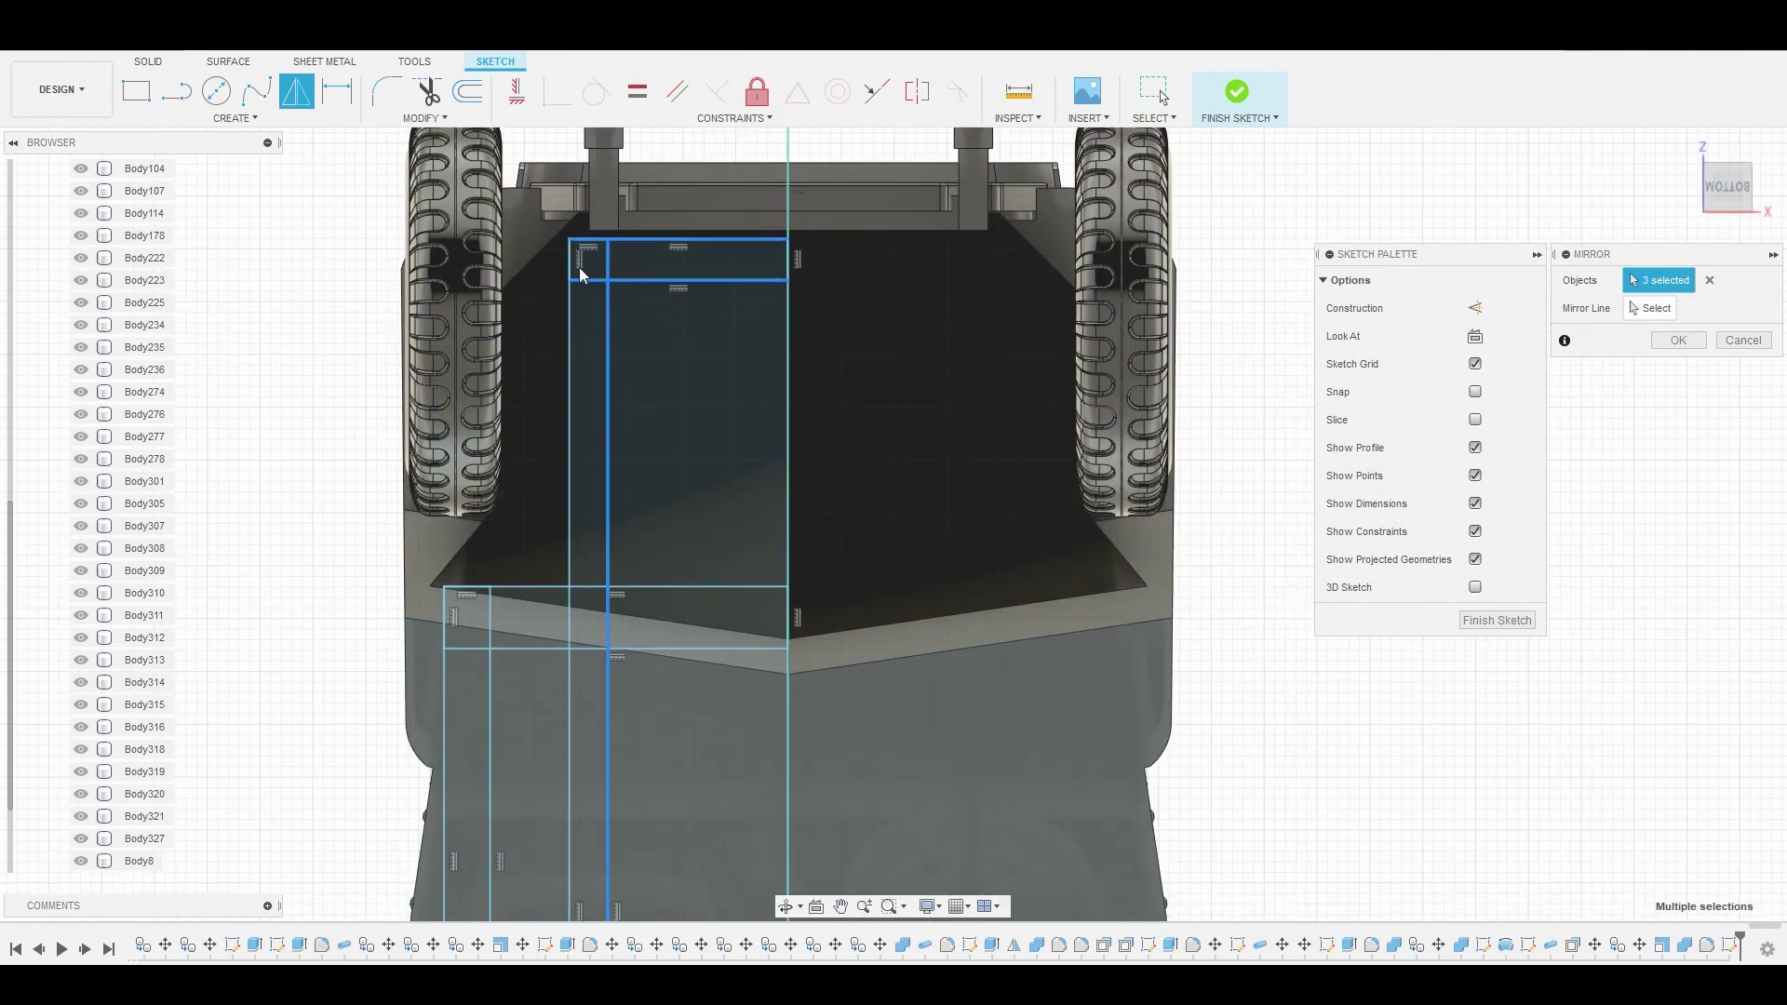
left_click(571, 301)
scroll(668, 456, "down", 3)
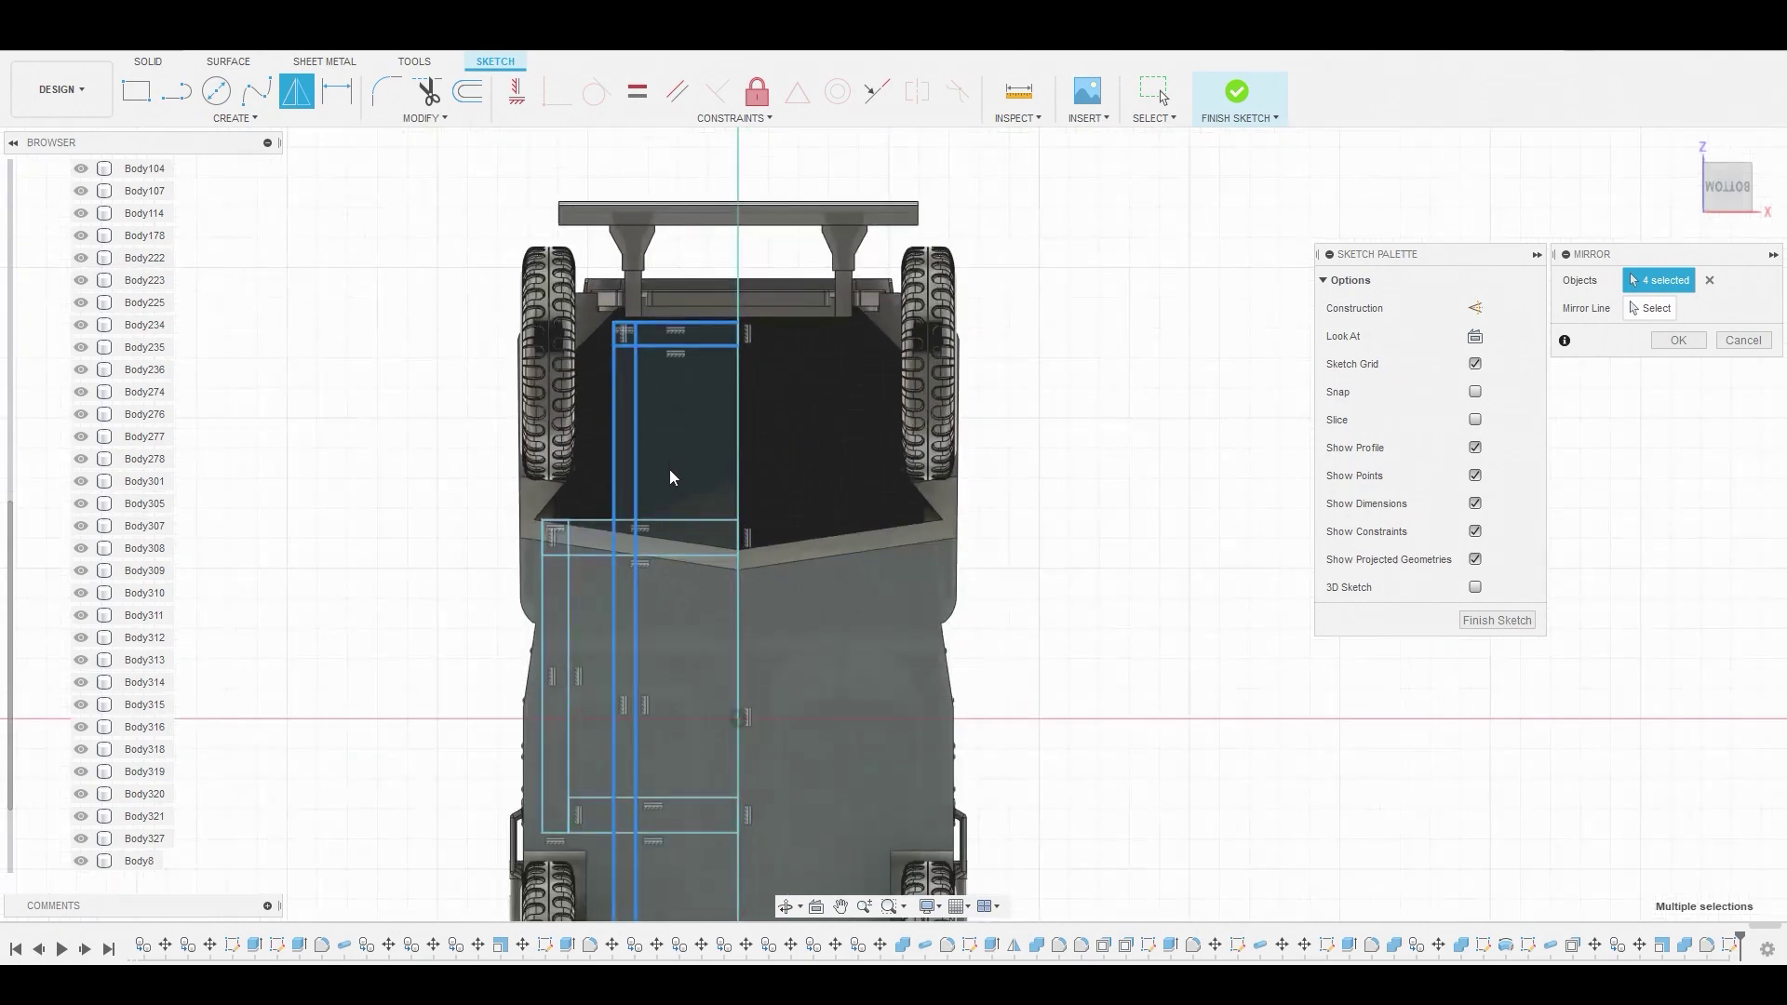
left_click(667, 519)
left_click(668, 556)
left_click(567, 577)
left_click(542, 581)
middle_click_drag(672, 644, 673, 456)
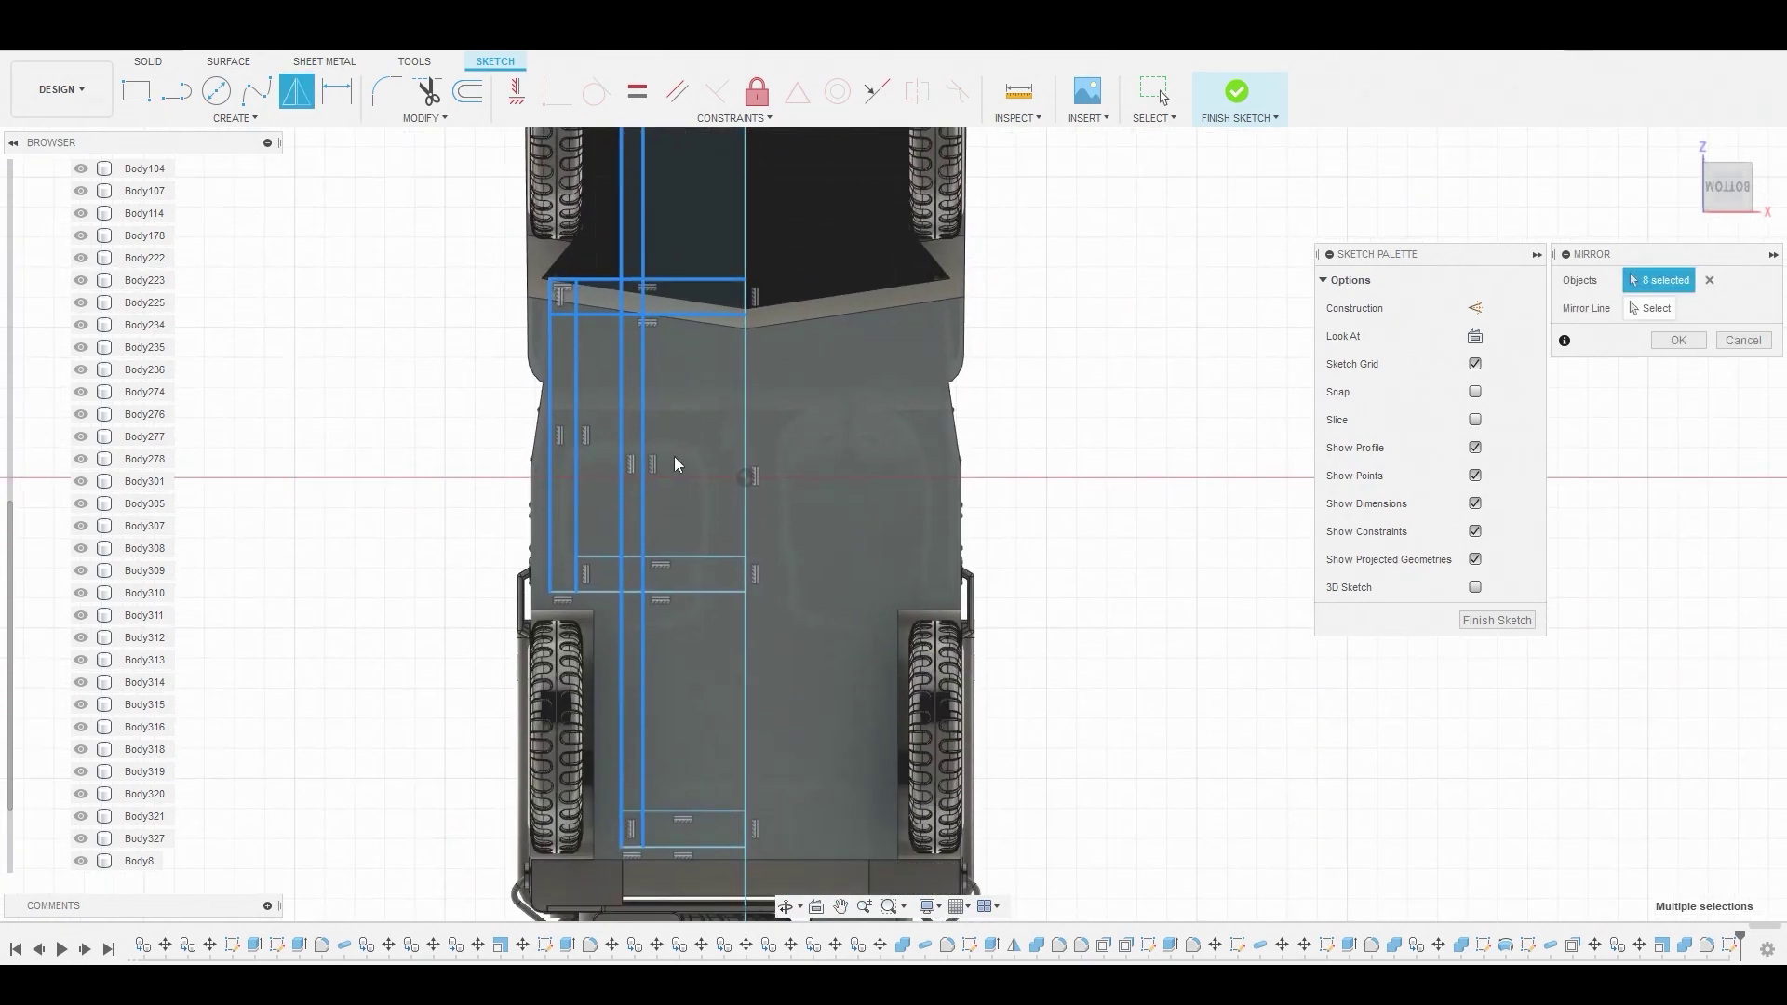
left_click(607, 556)
left_click(605, 590)
scroll(567, 595, "up", 2)
scroll(567, 596, "up", 2)
left_click(566, 584)
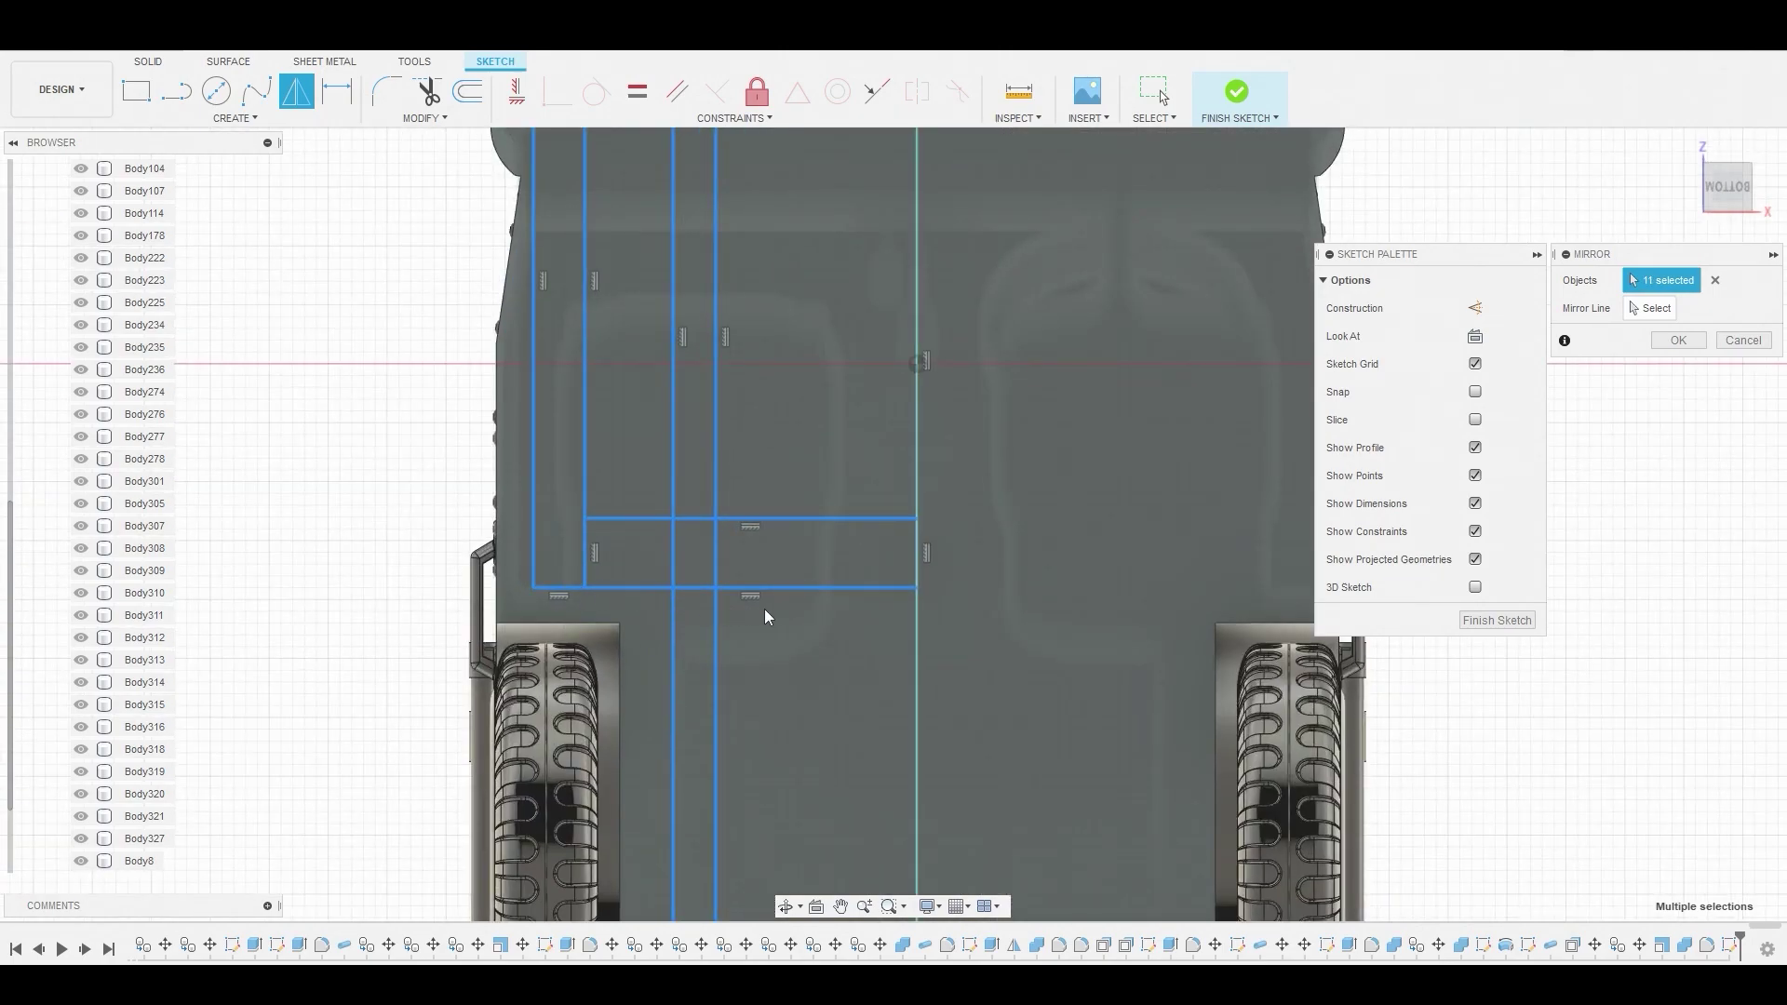
scroll(810, 582, "down", 2)
scroll(810, 582, "down", 2)
middle_click_drag(807, 798, 795, 662)
scroll(795, 662, "up", 4)
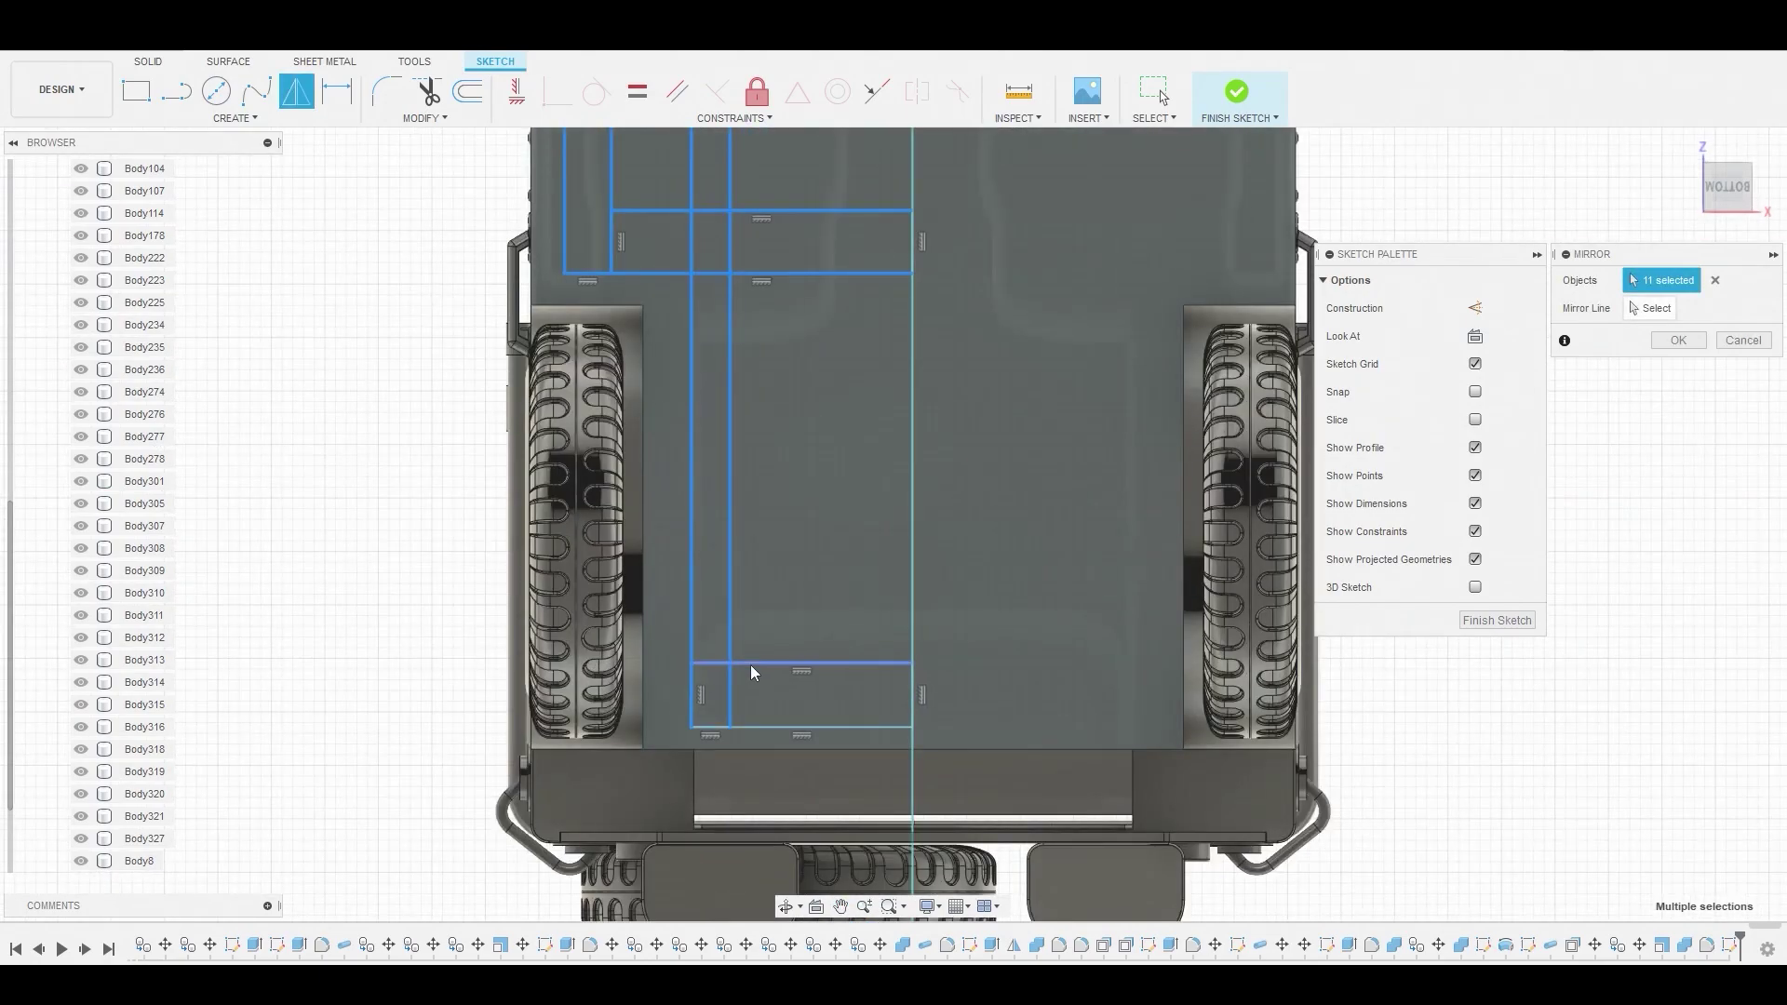
left_click(750, 665)
left_click(749, 725)
scroll(858, 521, "down", 4)
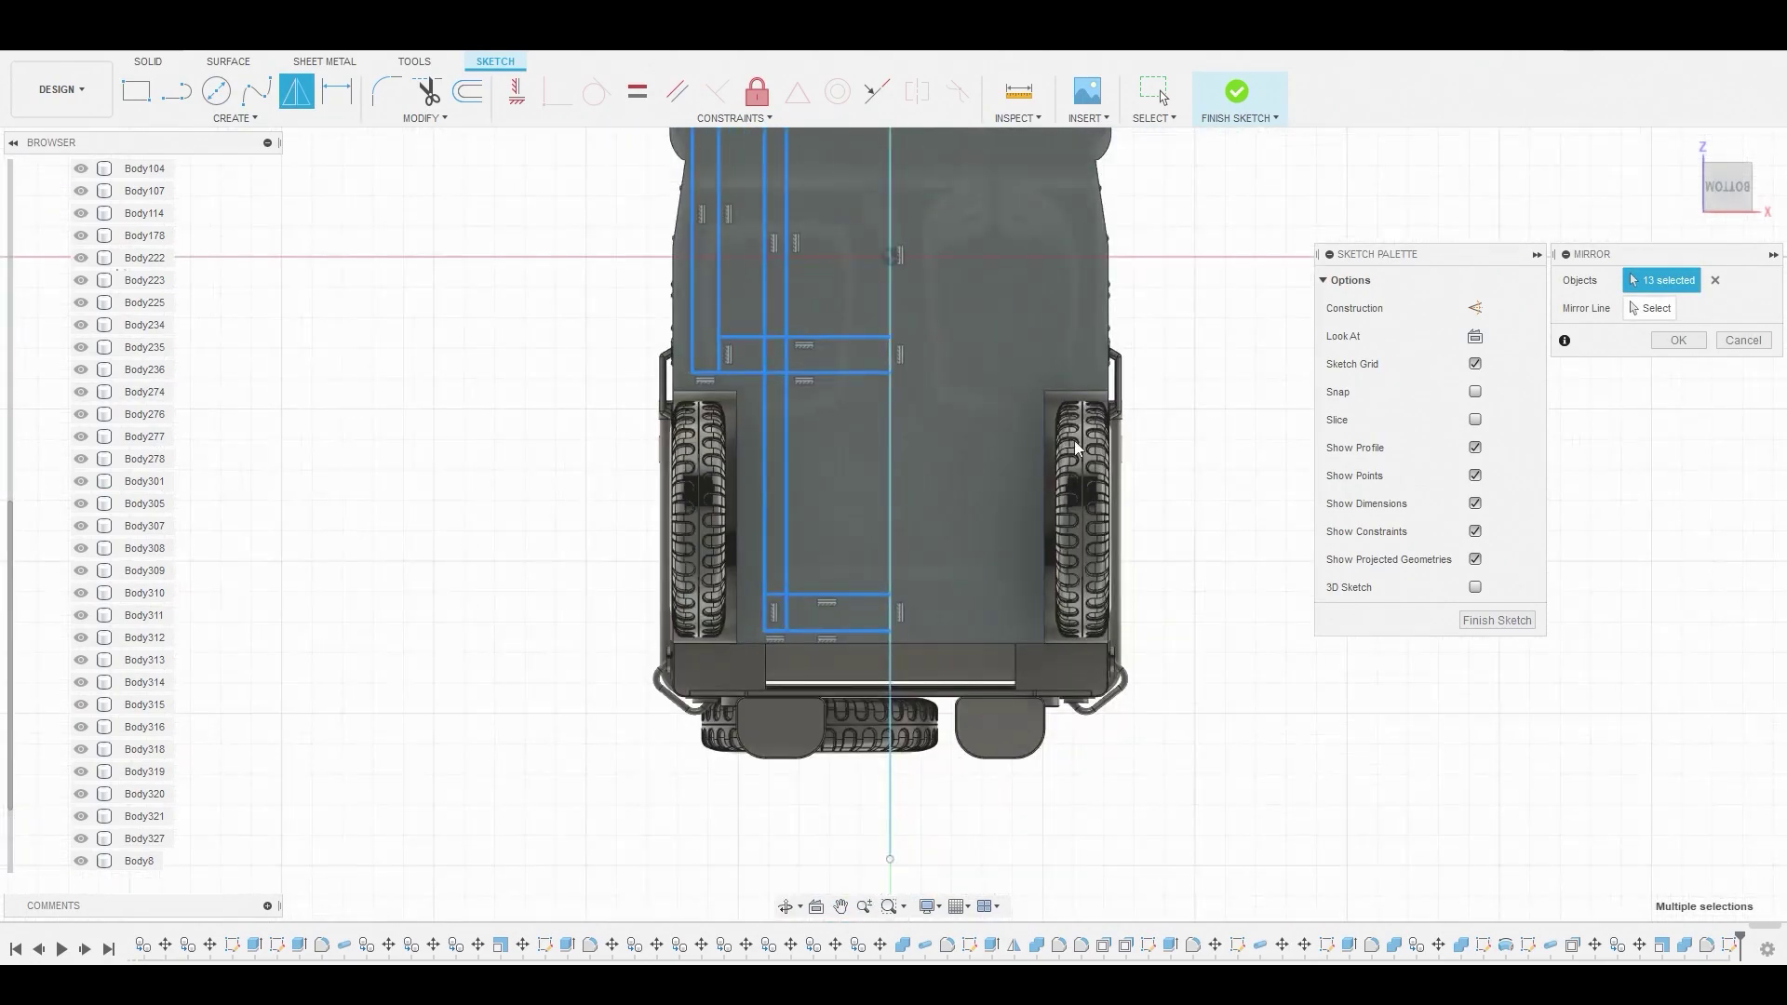
left_click(890, 473)
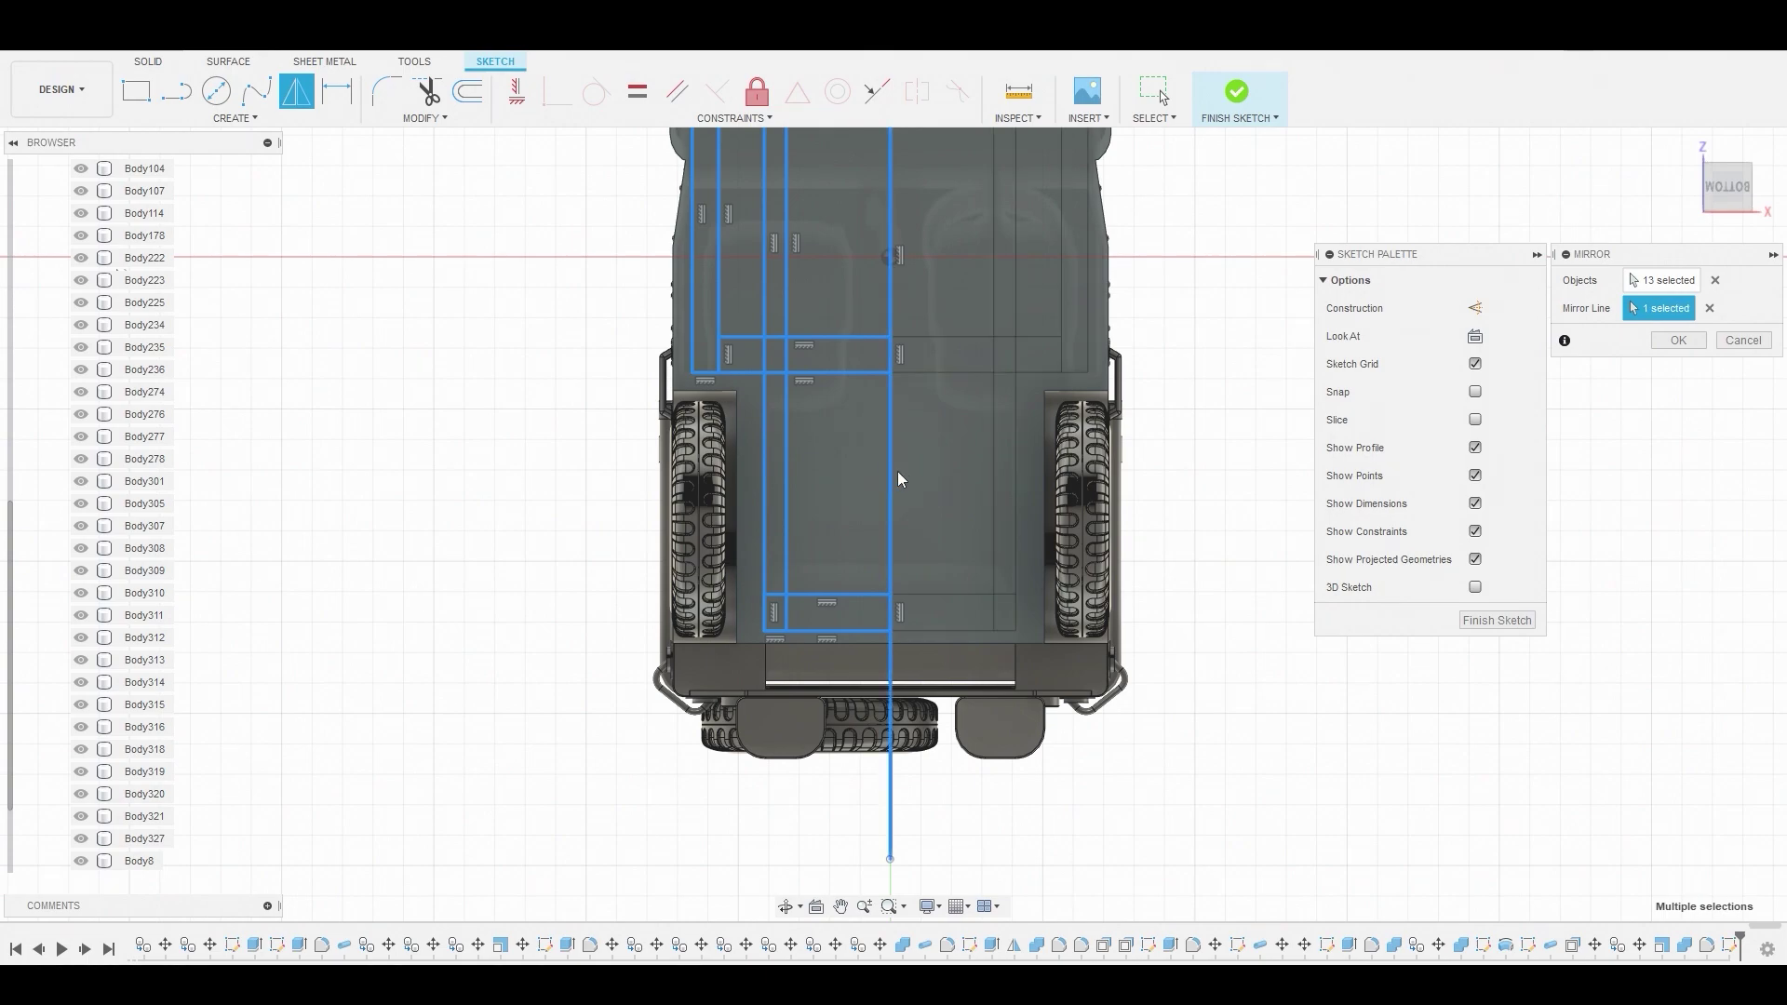
left_click(1683, 341)
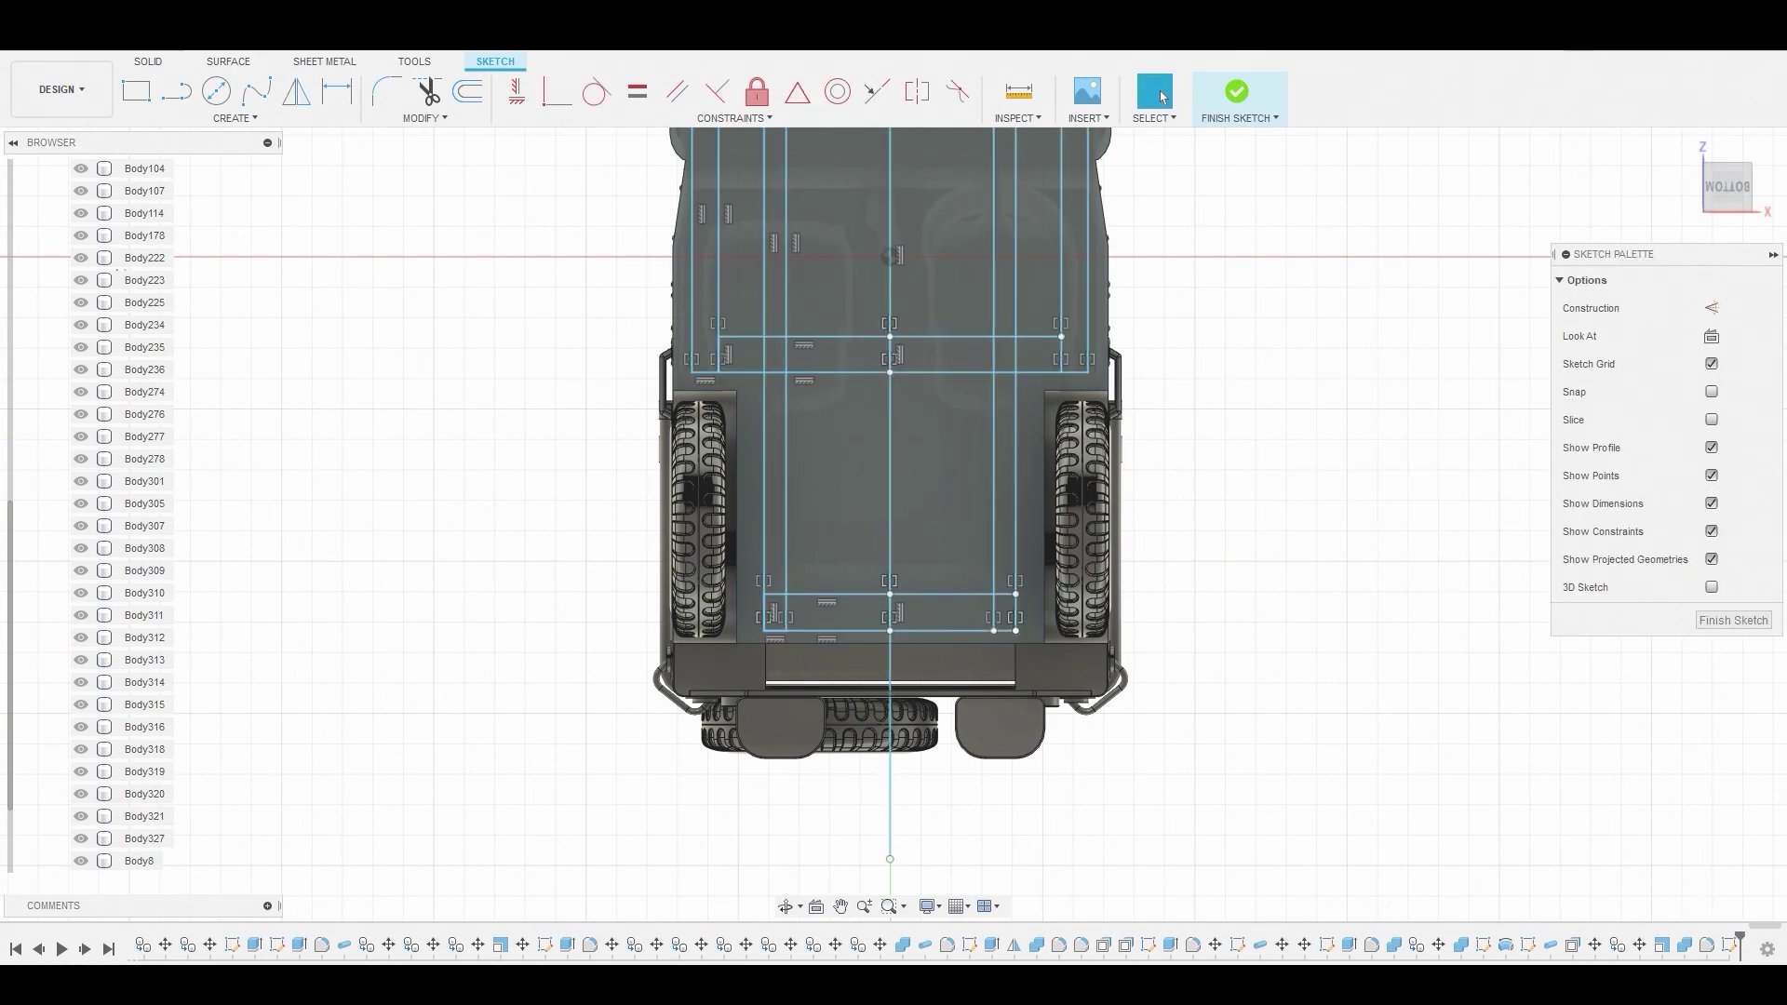
Trim away all segments of the lengthwise centreline, between and beyond the crossmembers, leaving only the frame outlines
left_click(429, 97)
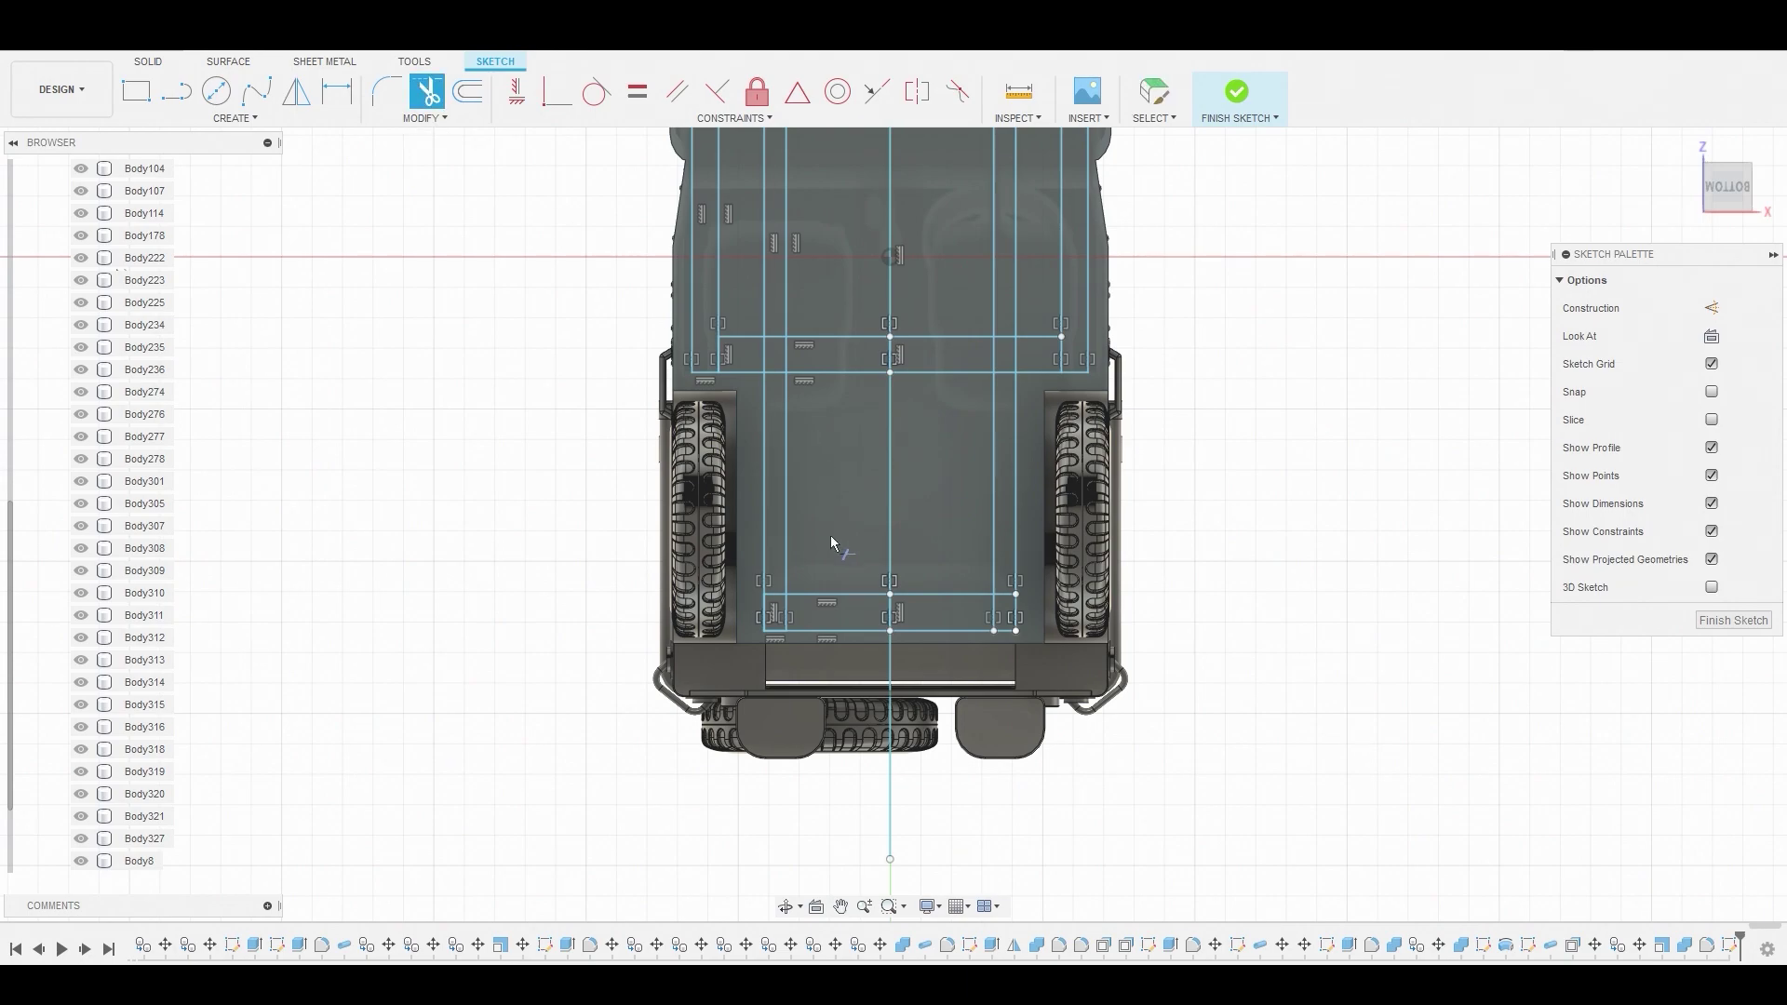
scroll(830, 534, "up", 3)
left_click(929, 661)
scroll(930, 684, "up", 3)
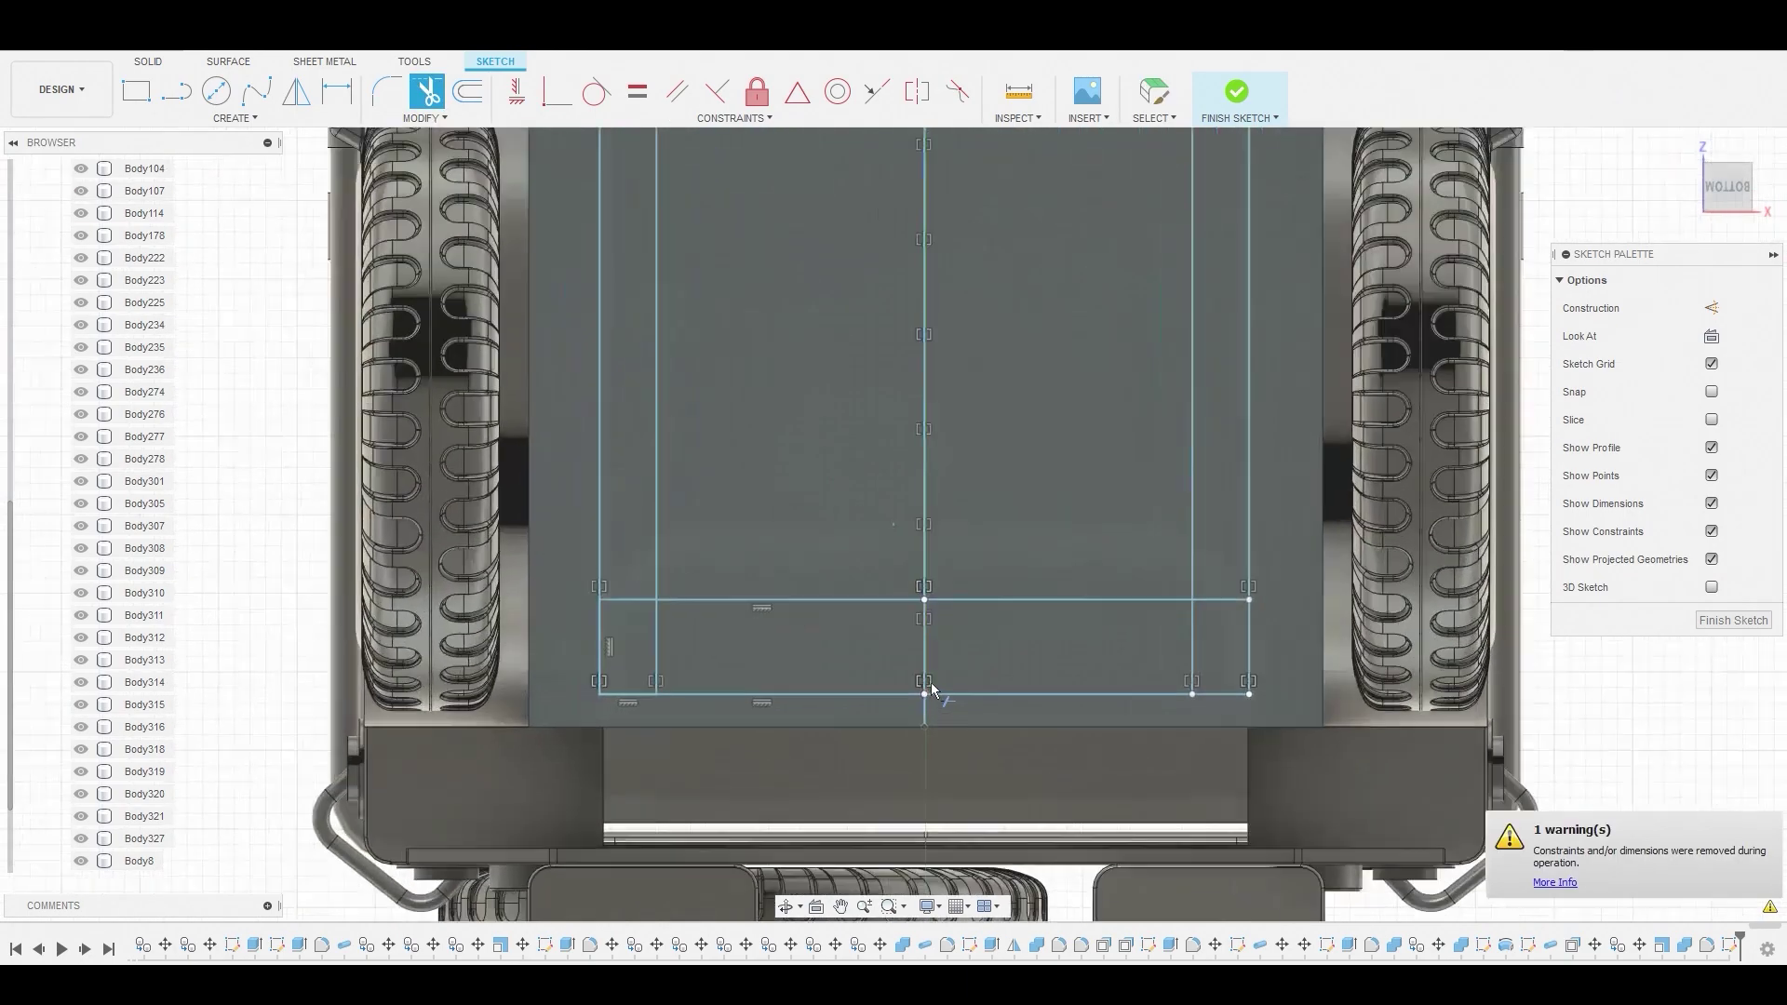
scroll(924, 508, "down", 5)
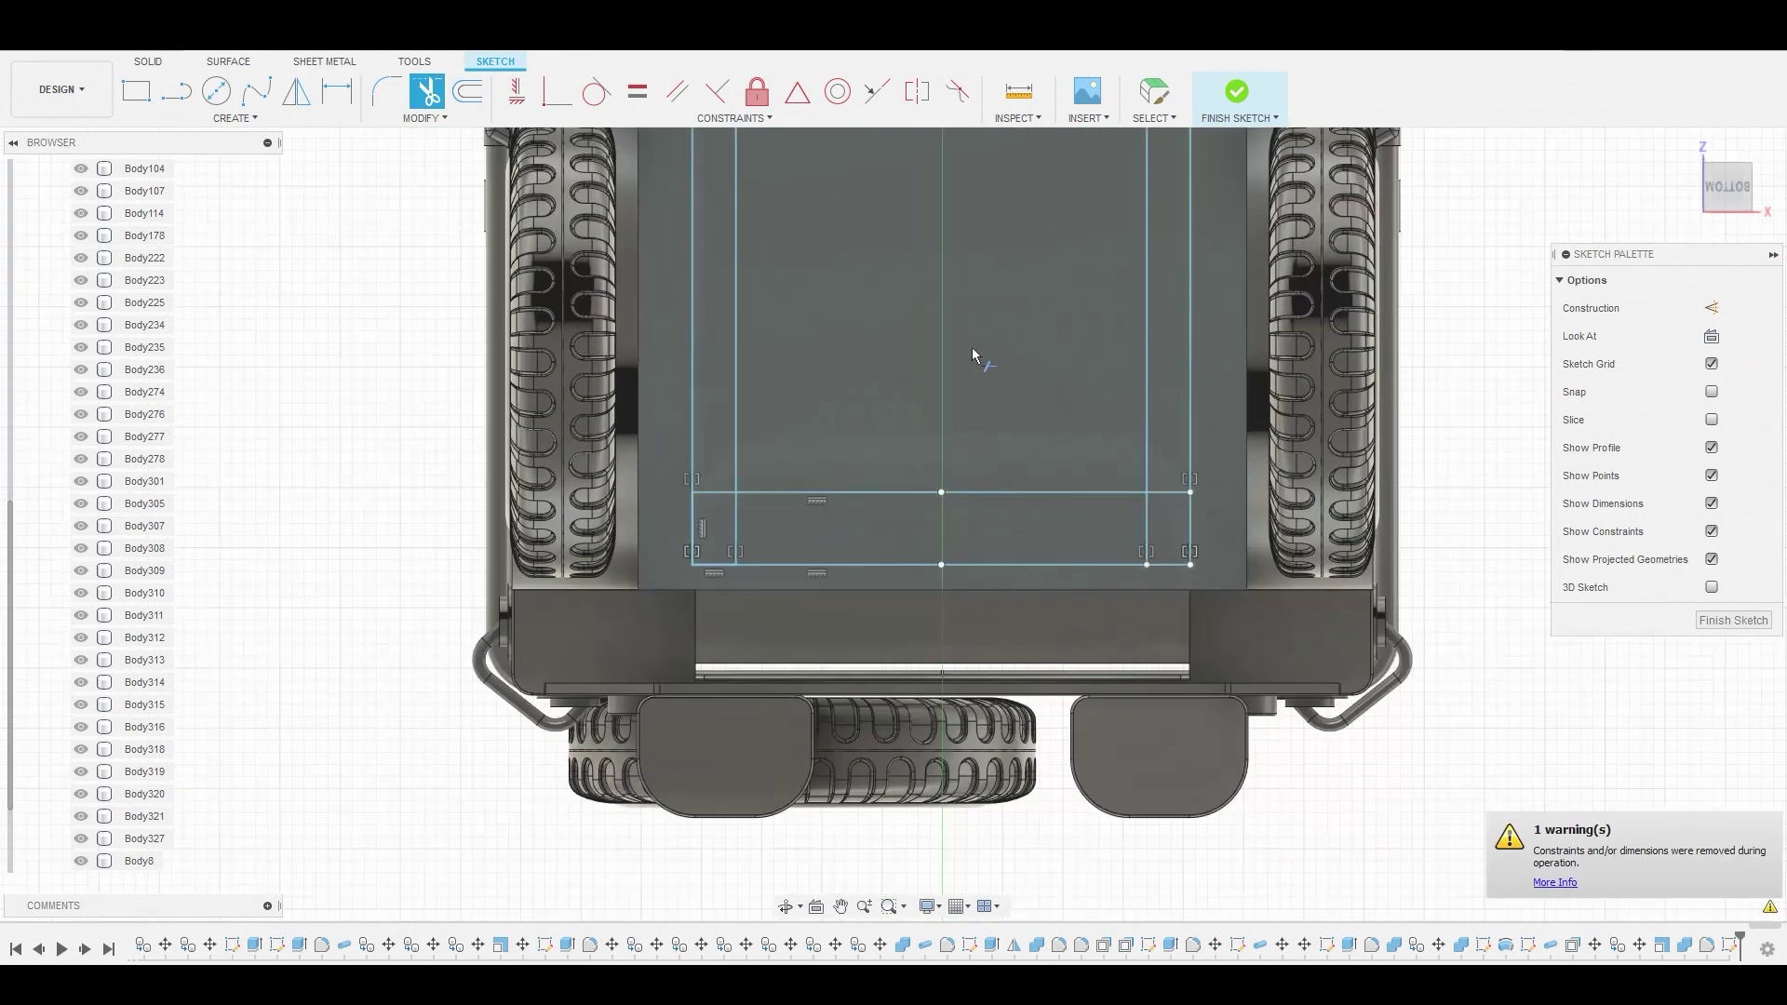
scroll(905, 622, "up", 3)
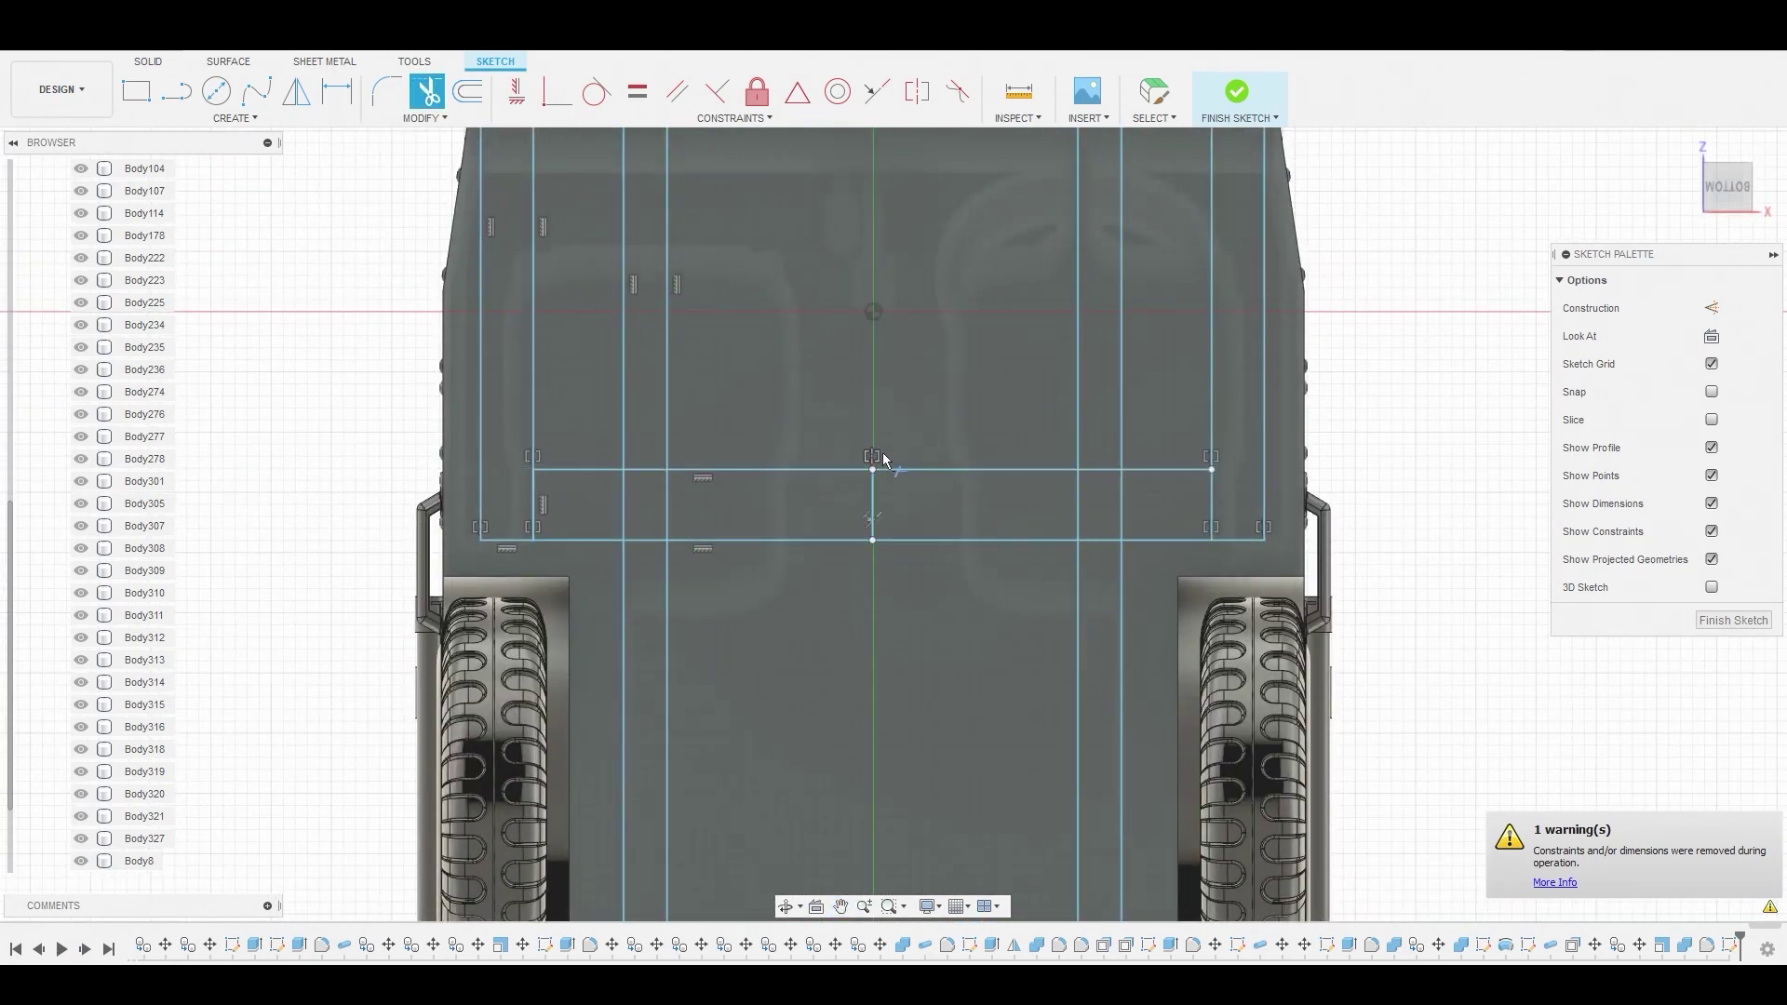
scroll(925, 362, "down", 1)
middle_click_drag(925, 363, 873, 677)
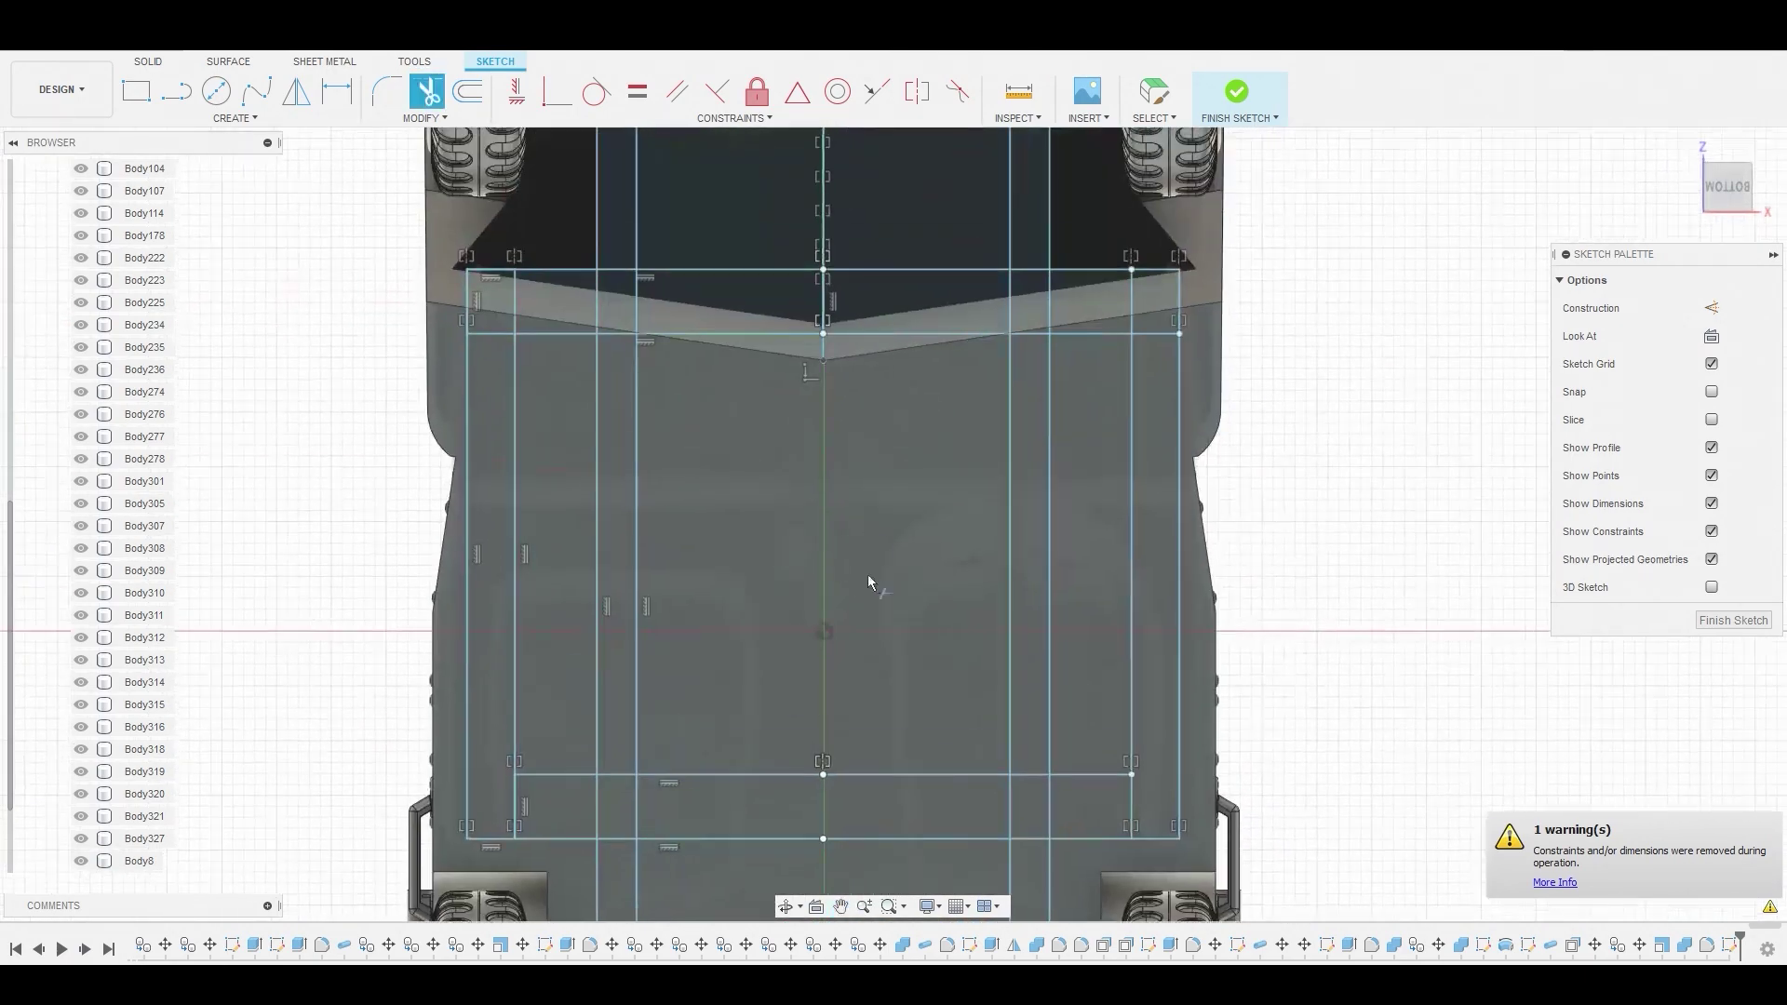
middle_click_drag(815, 314, 841, 563)
left_click(857, 470)
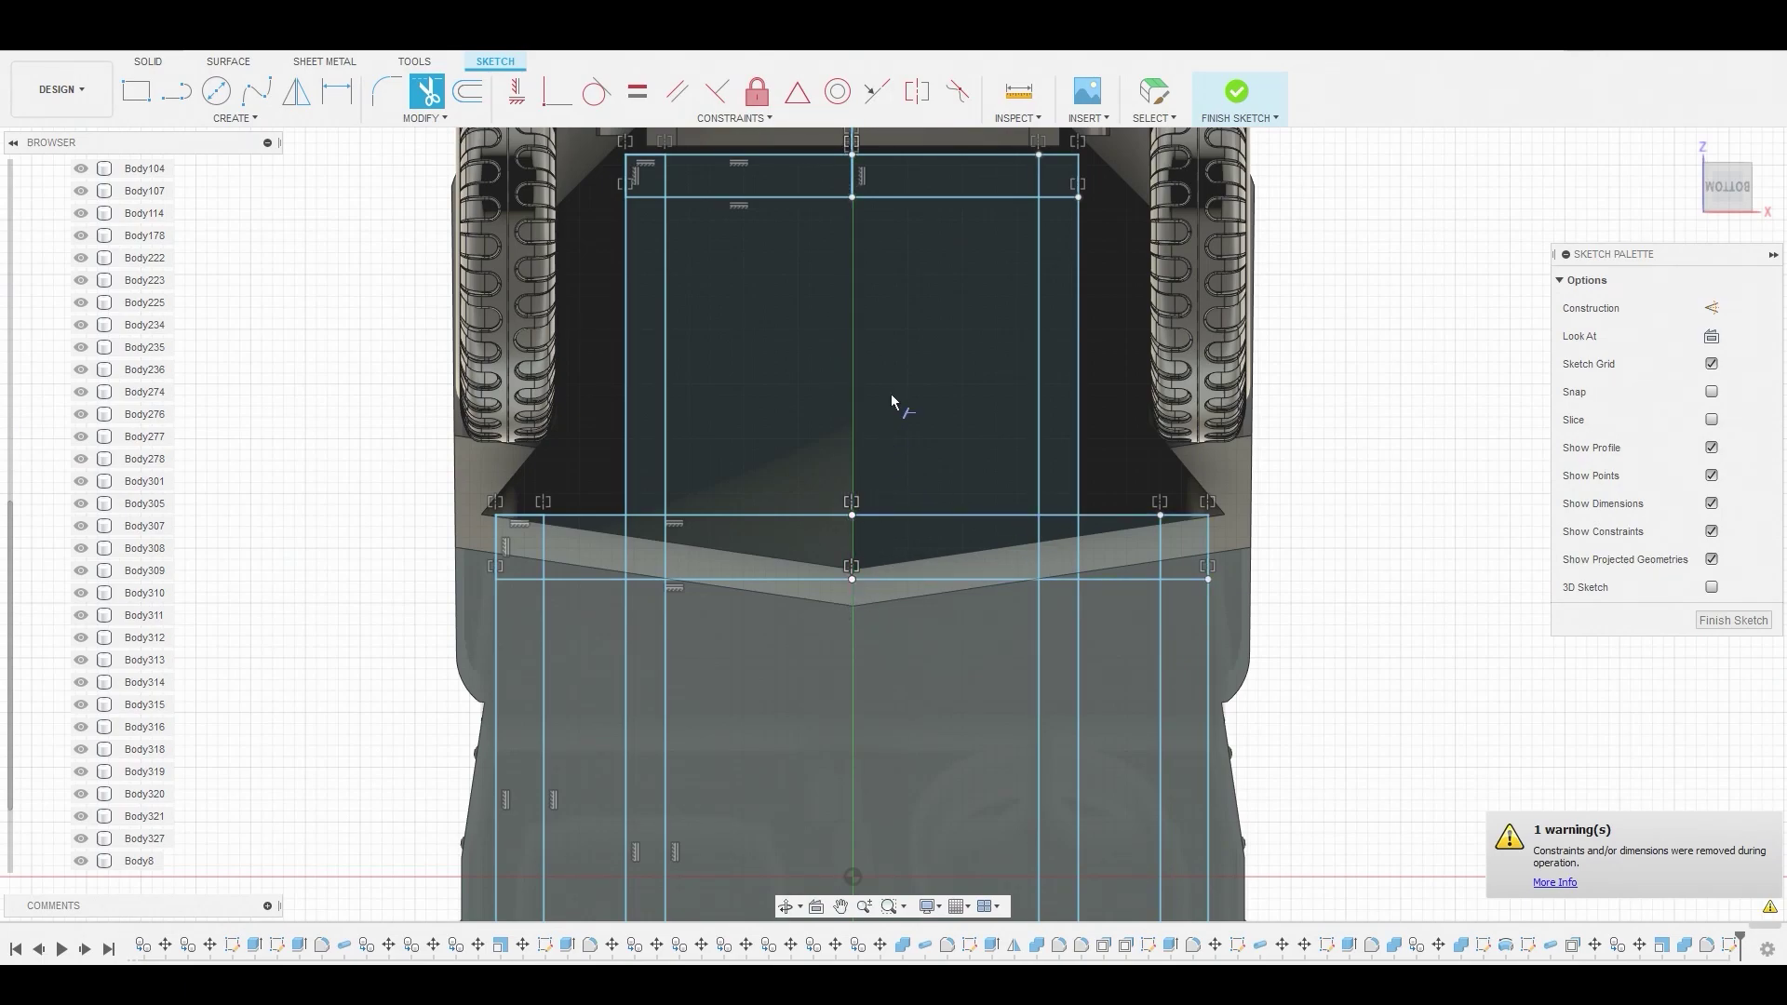
middle_click_drag(862, 215, 873, 454)
left_click(863, 366)
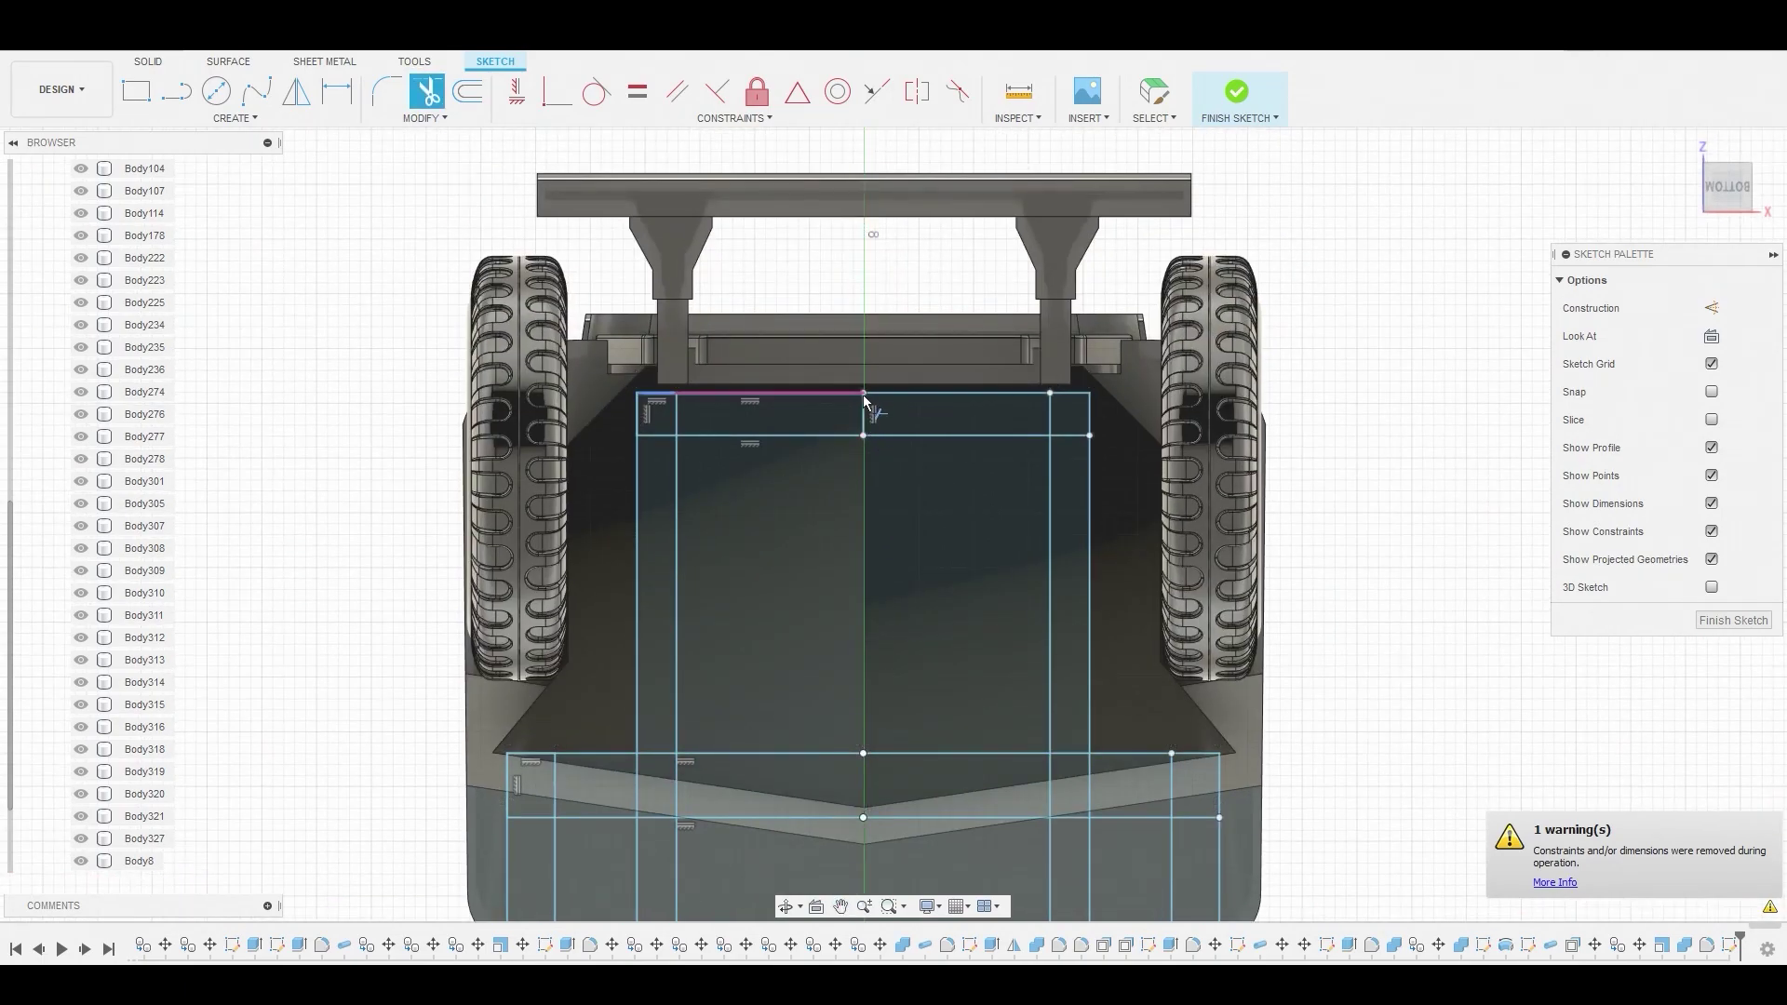
right_click(878, 295)
left_click(940, 296)
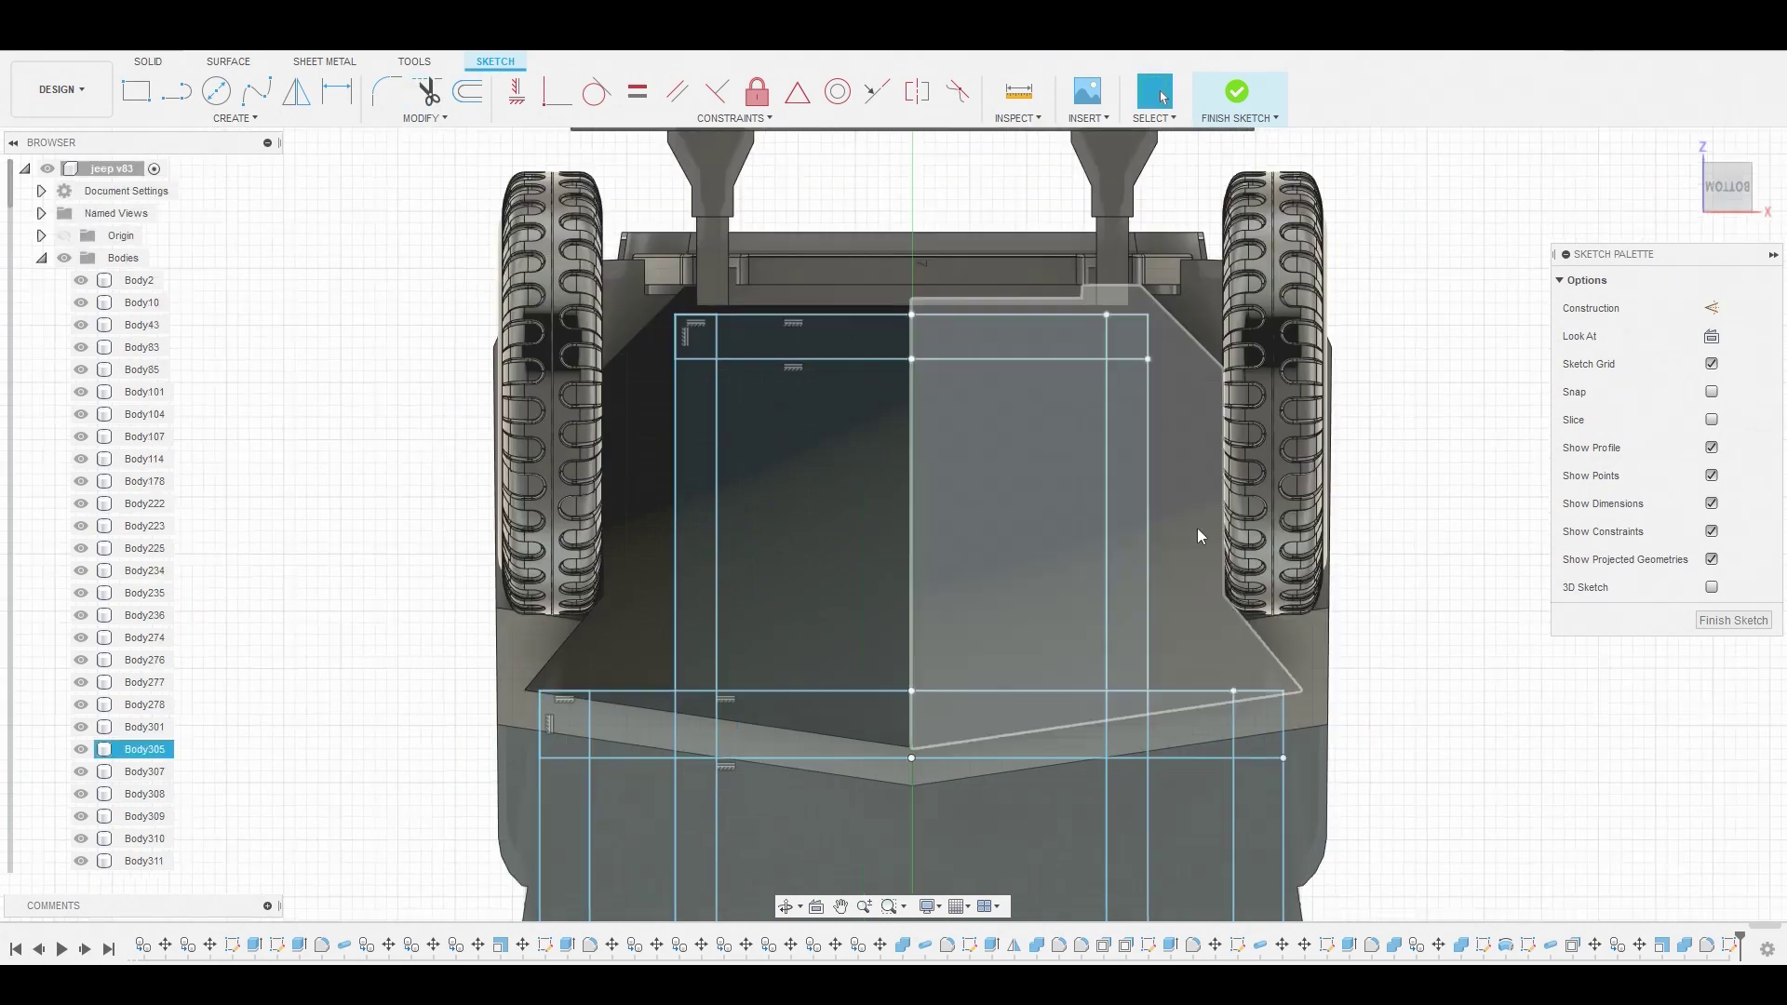
Select the sketch profiles of the frame's front-end crossmember and the two rail sections running back from it
middle_click_drag(1197, 528, 1237, 614)
scroll(1172, 400, "up", 4)
left_click(1176, 469)
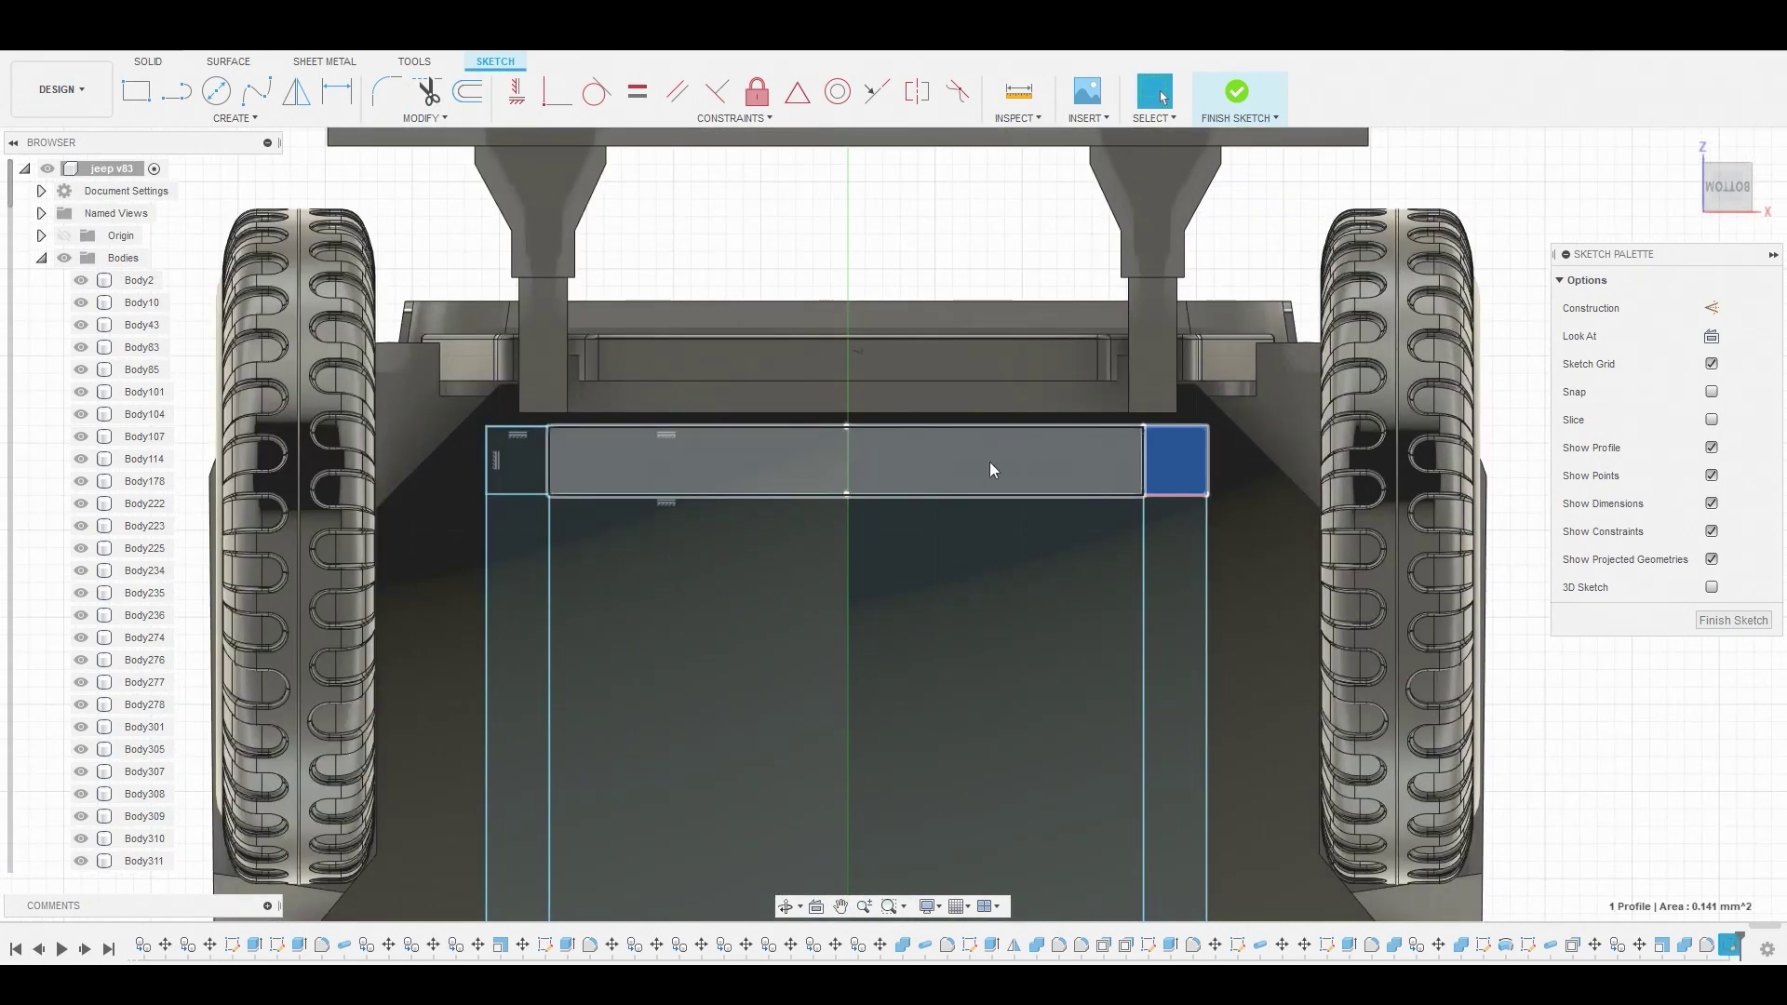
left_click(931, 461)
left_click(533, 465, "ctrl")
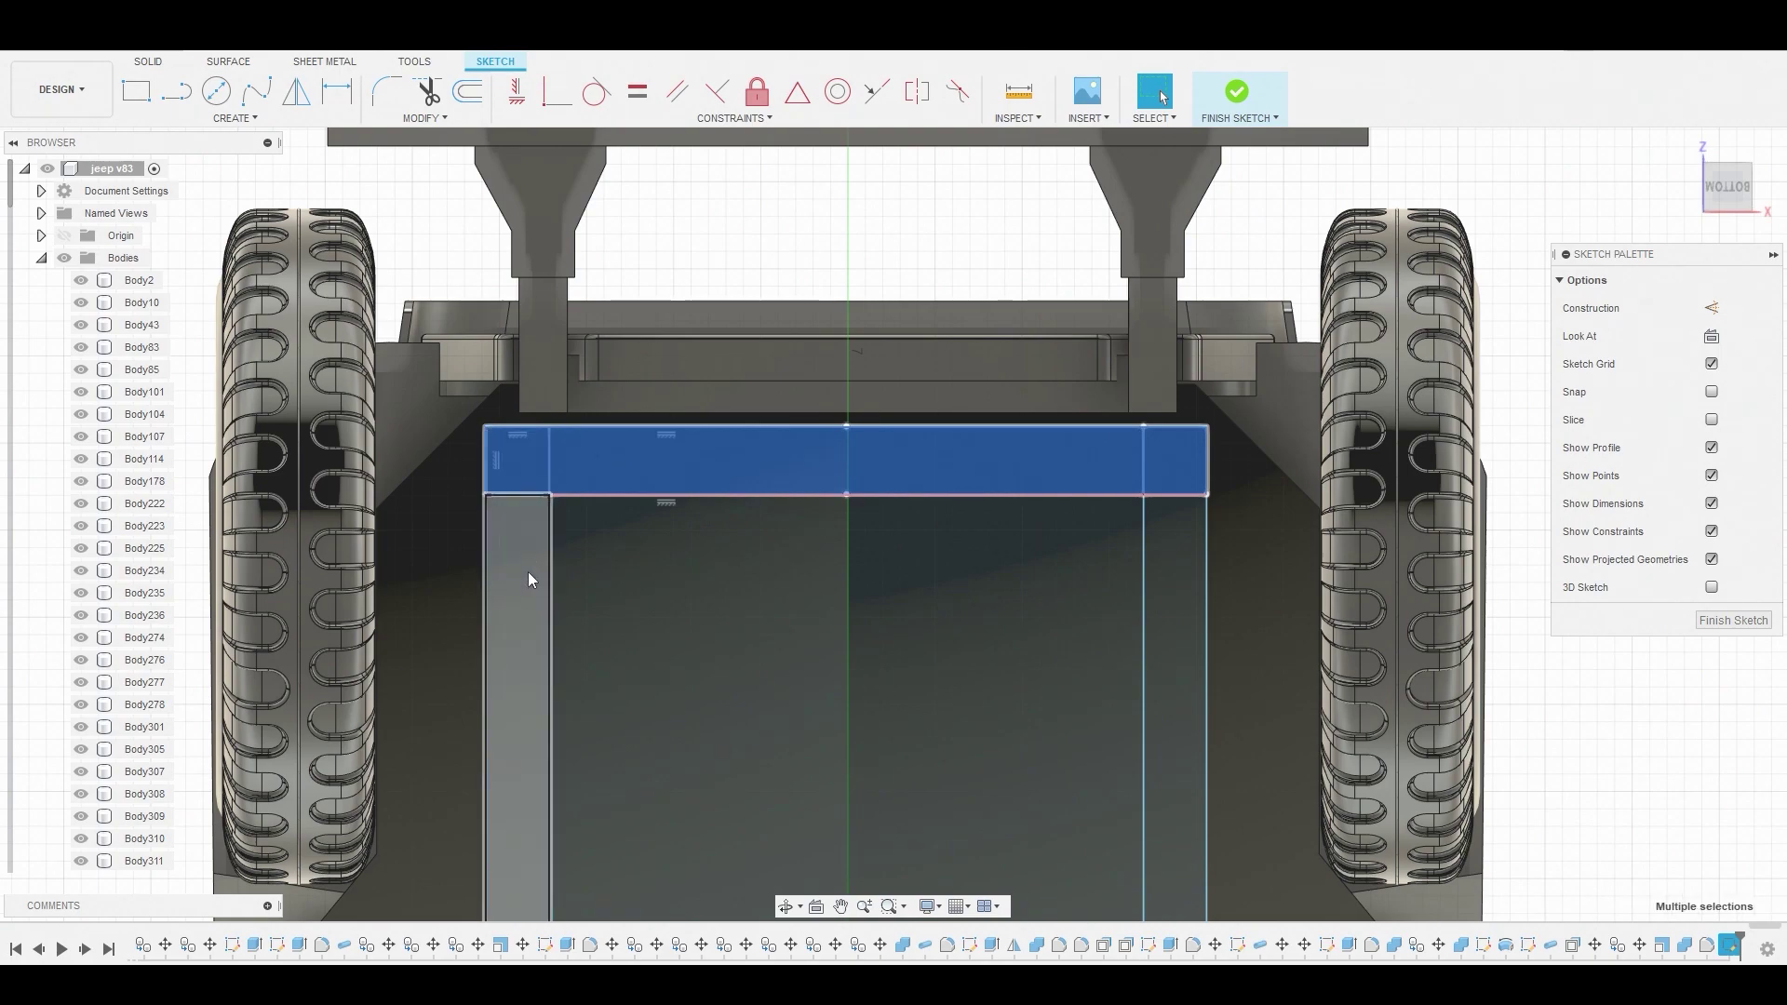
left_click(527, 571, "ctrl")
middle_click_drag(595, 643, 717, 214)
left_click(1313, 445)
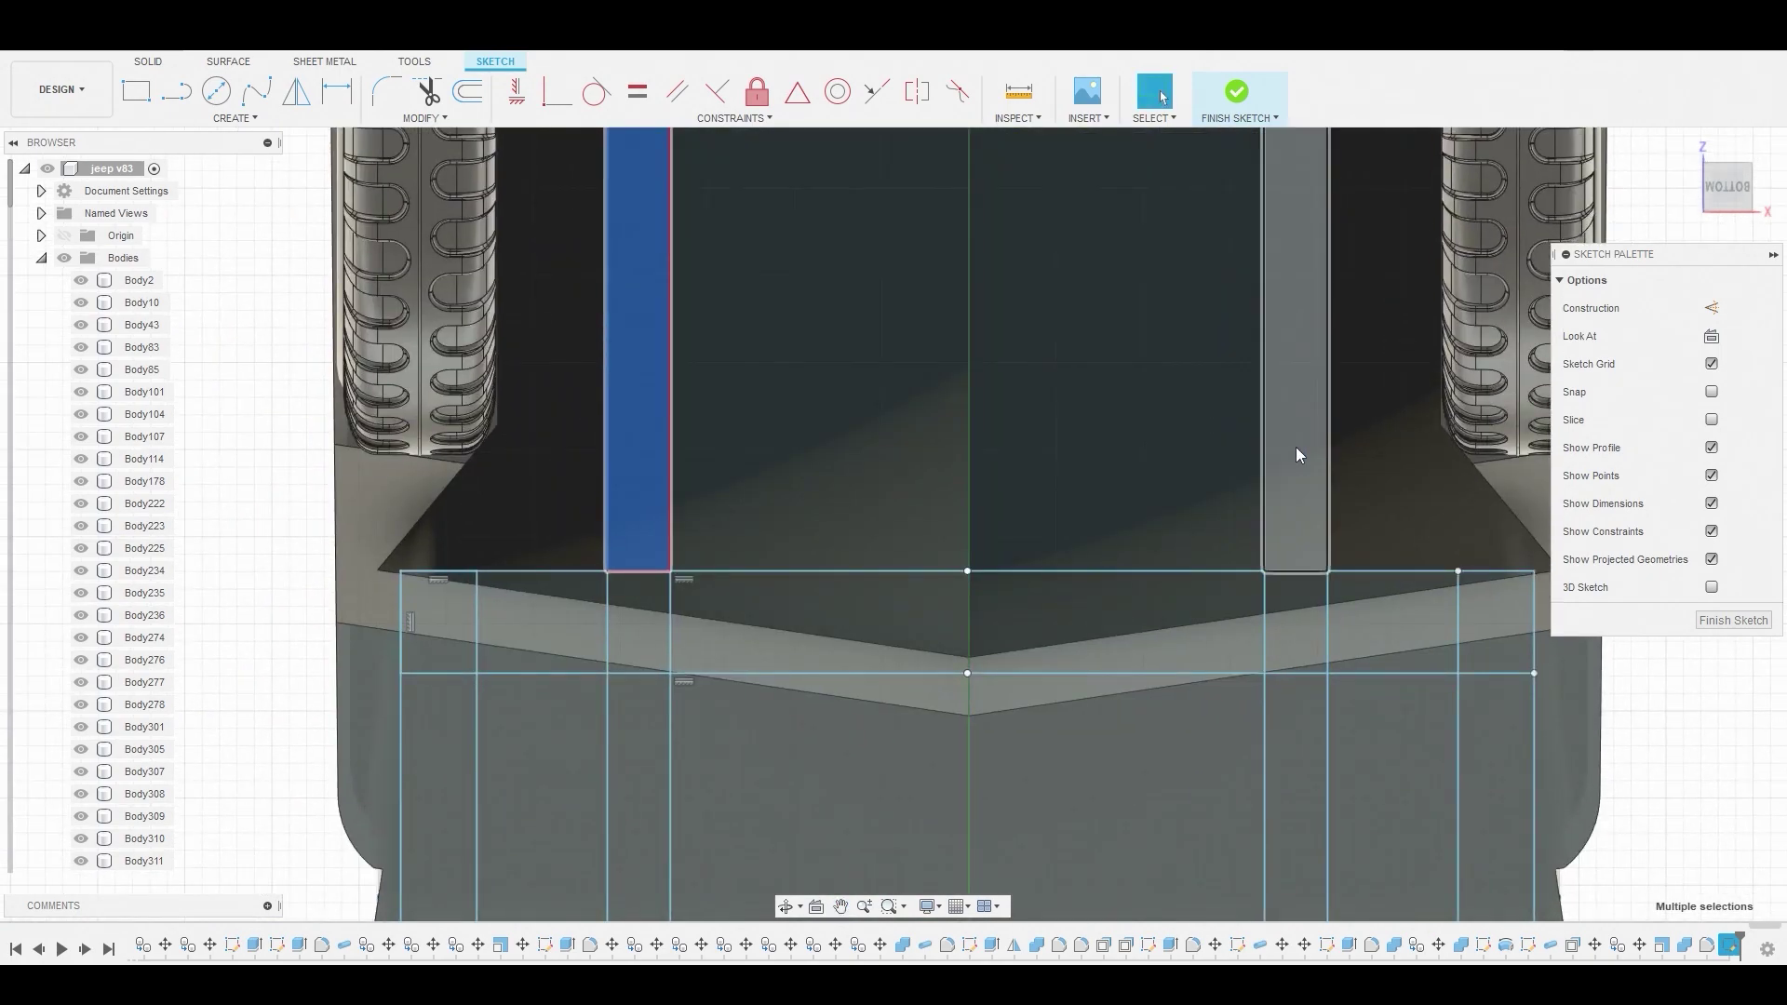
Add all profile pieces of the wide crossmember behind the front rail sections to the selection, out to both ends
left_click(1178, 617)
left_click(1280, 622)
scroll(1333, 673, "up", 3)
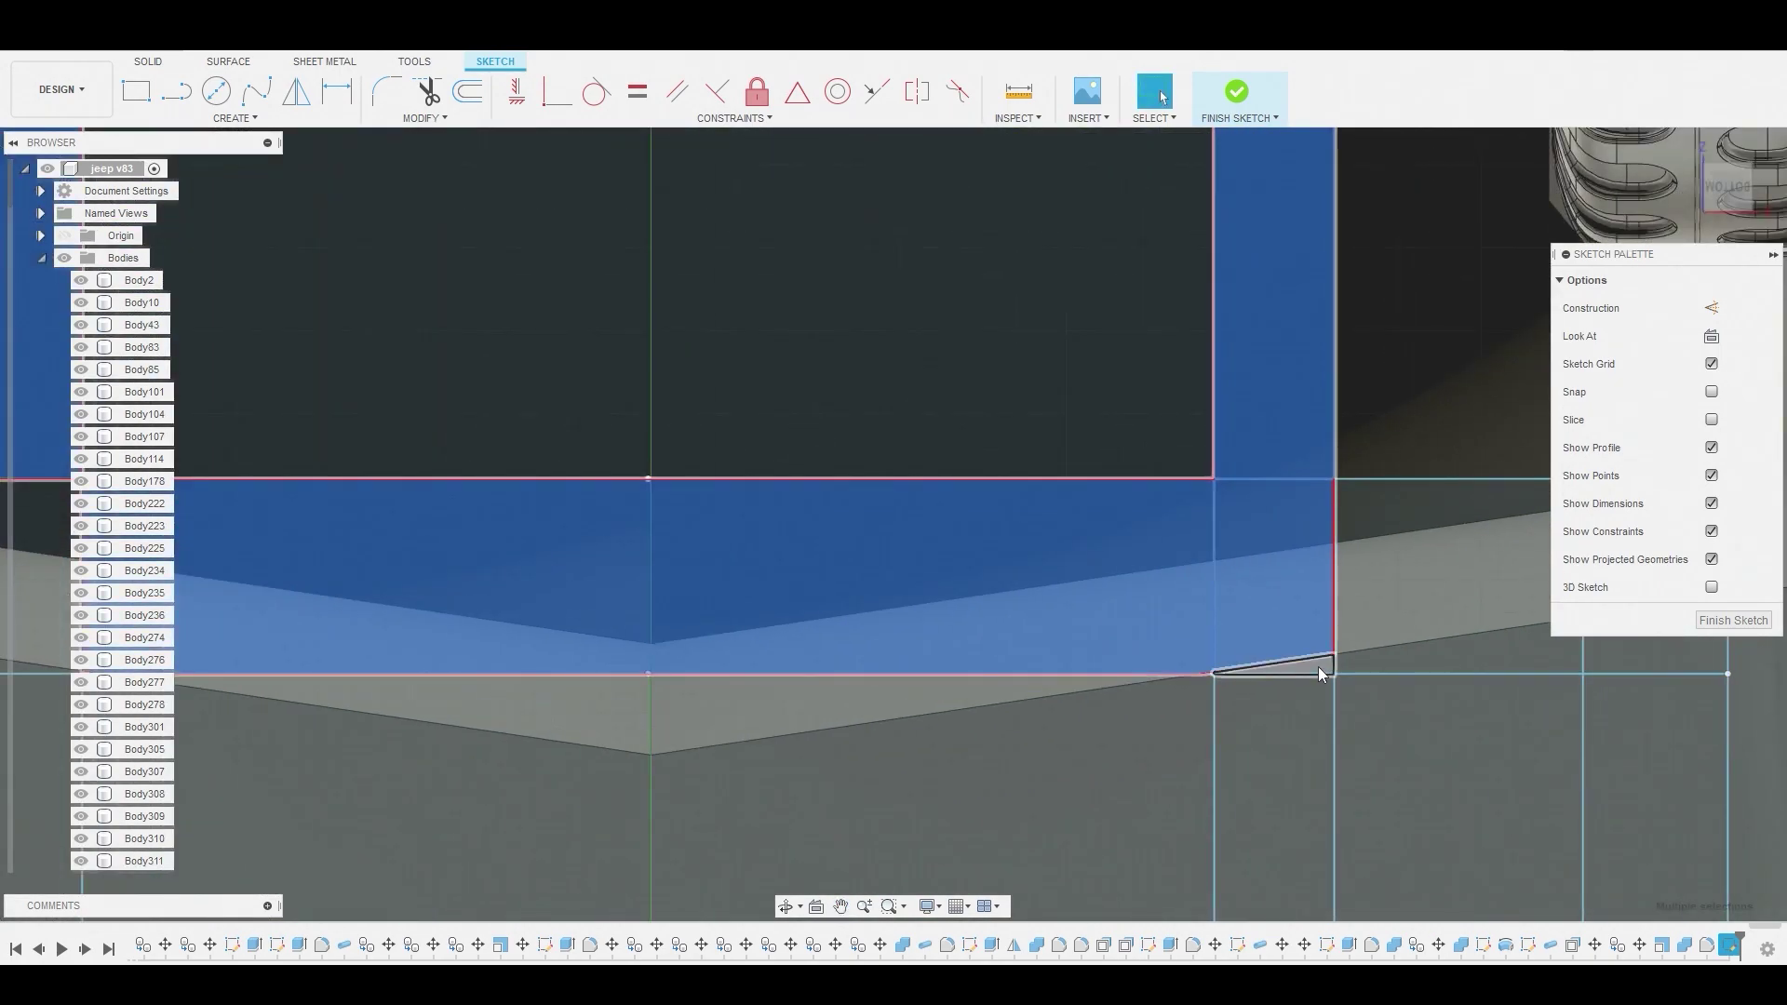
left_click(1420, 656)
middle_click_drag(1428, 644, 1113, 579)
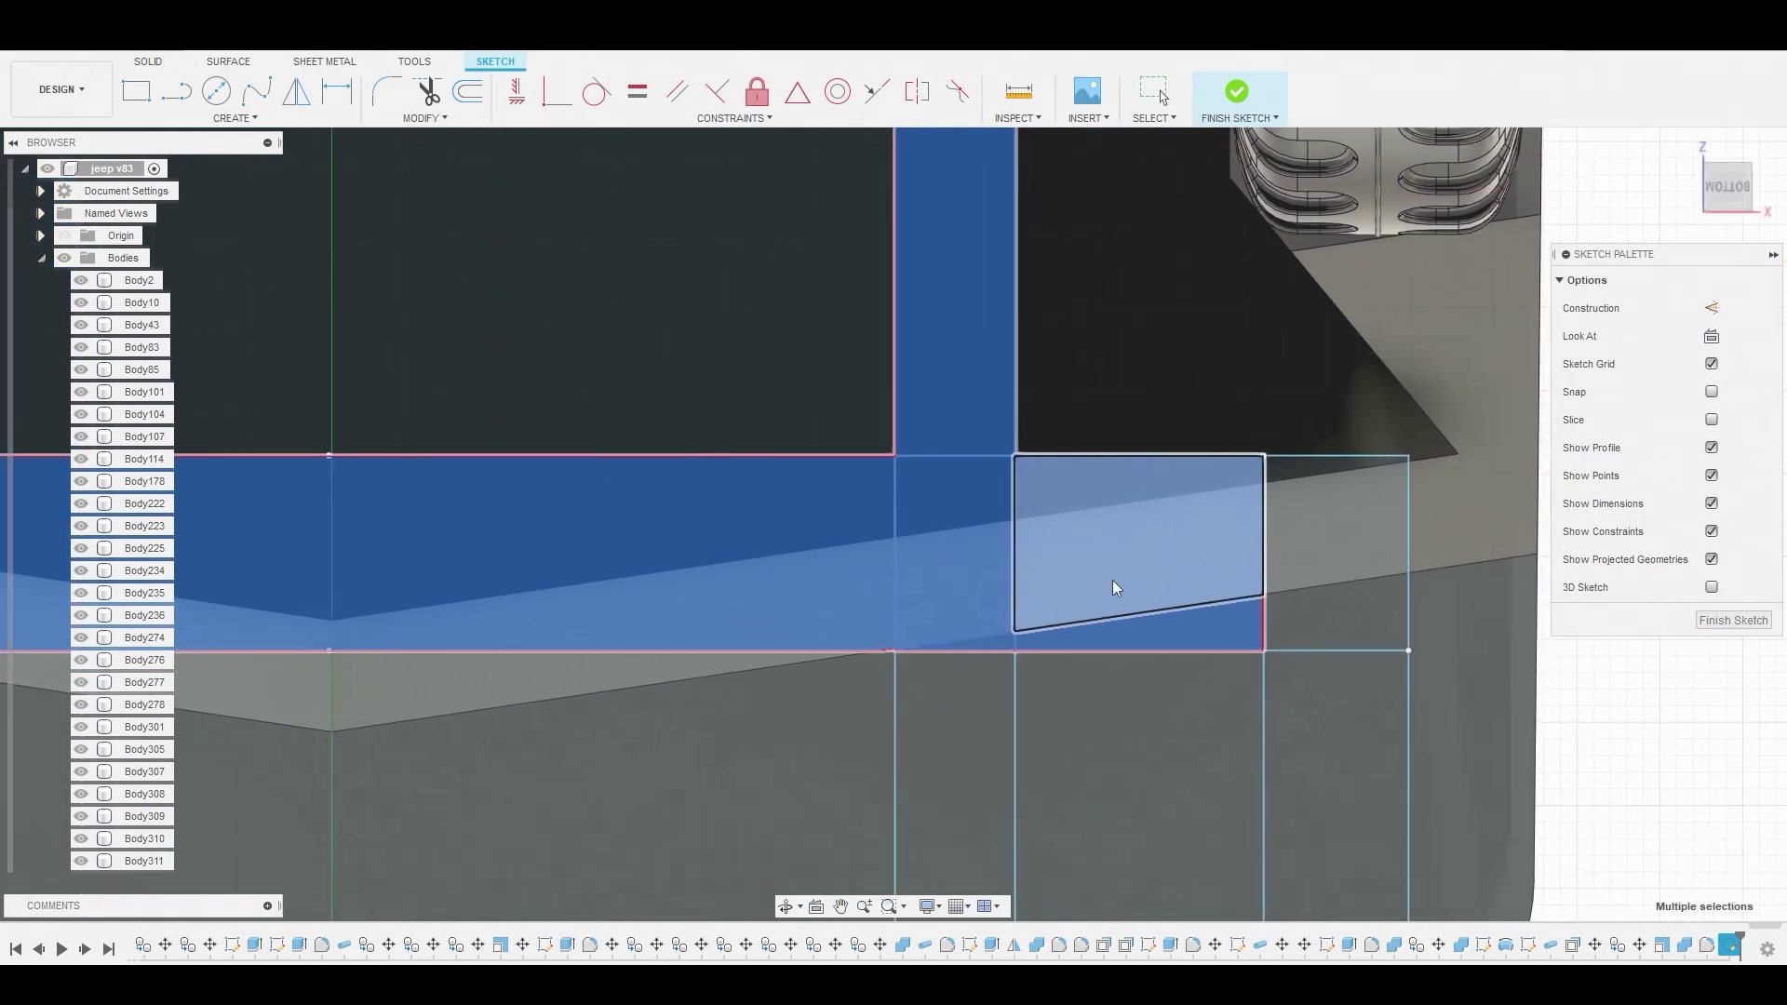
middle_click_drag(516, 536, 1199, 539)
middle_click_drag(651, 569, 1225, 555)
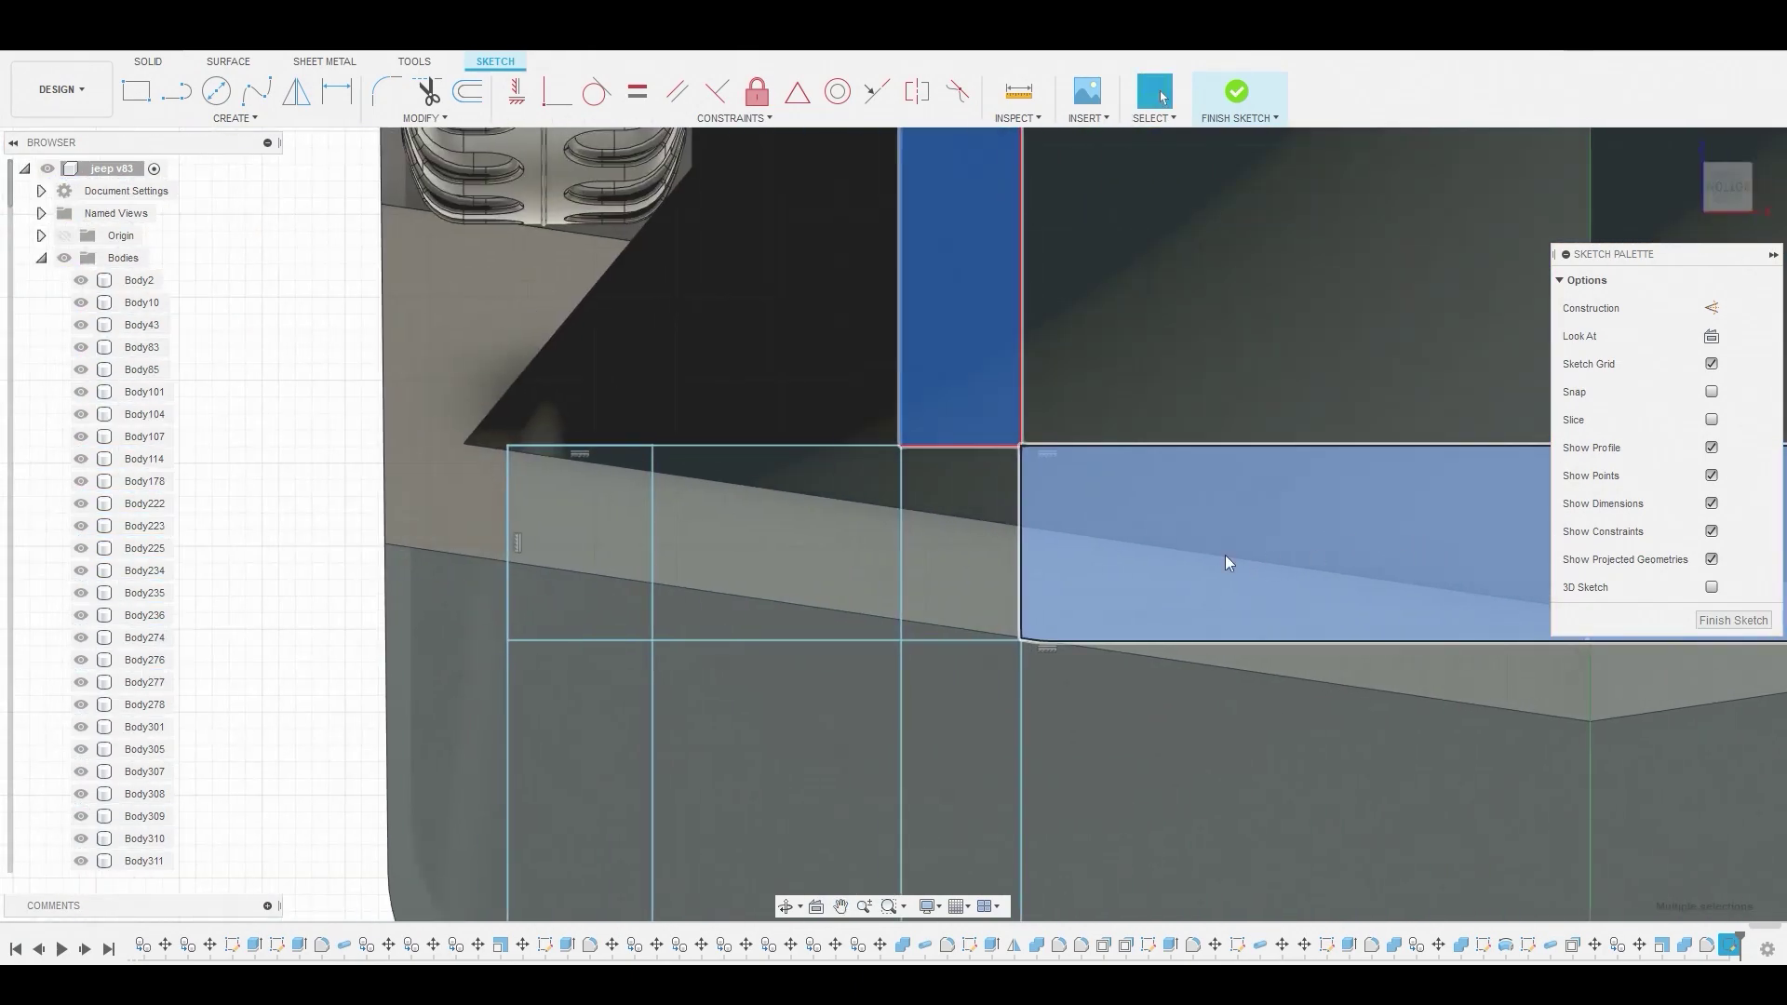
left_click(970, 570)
left_click(935, 614)
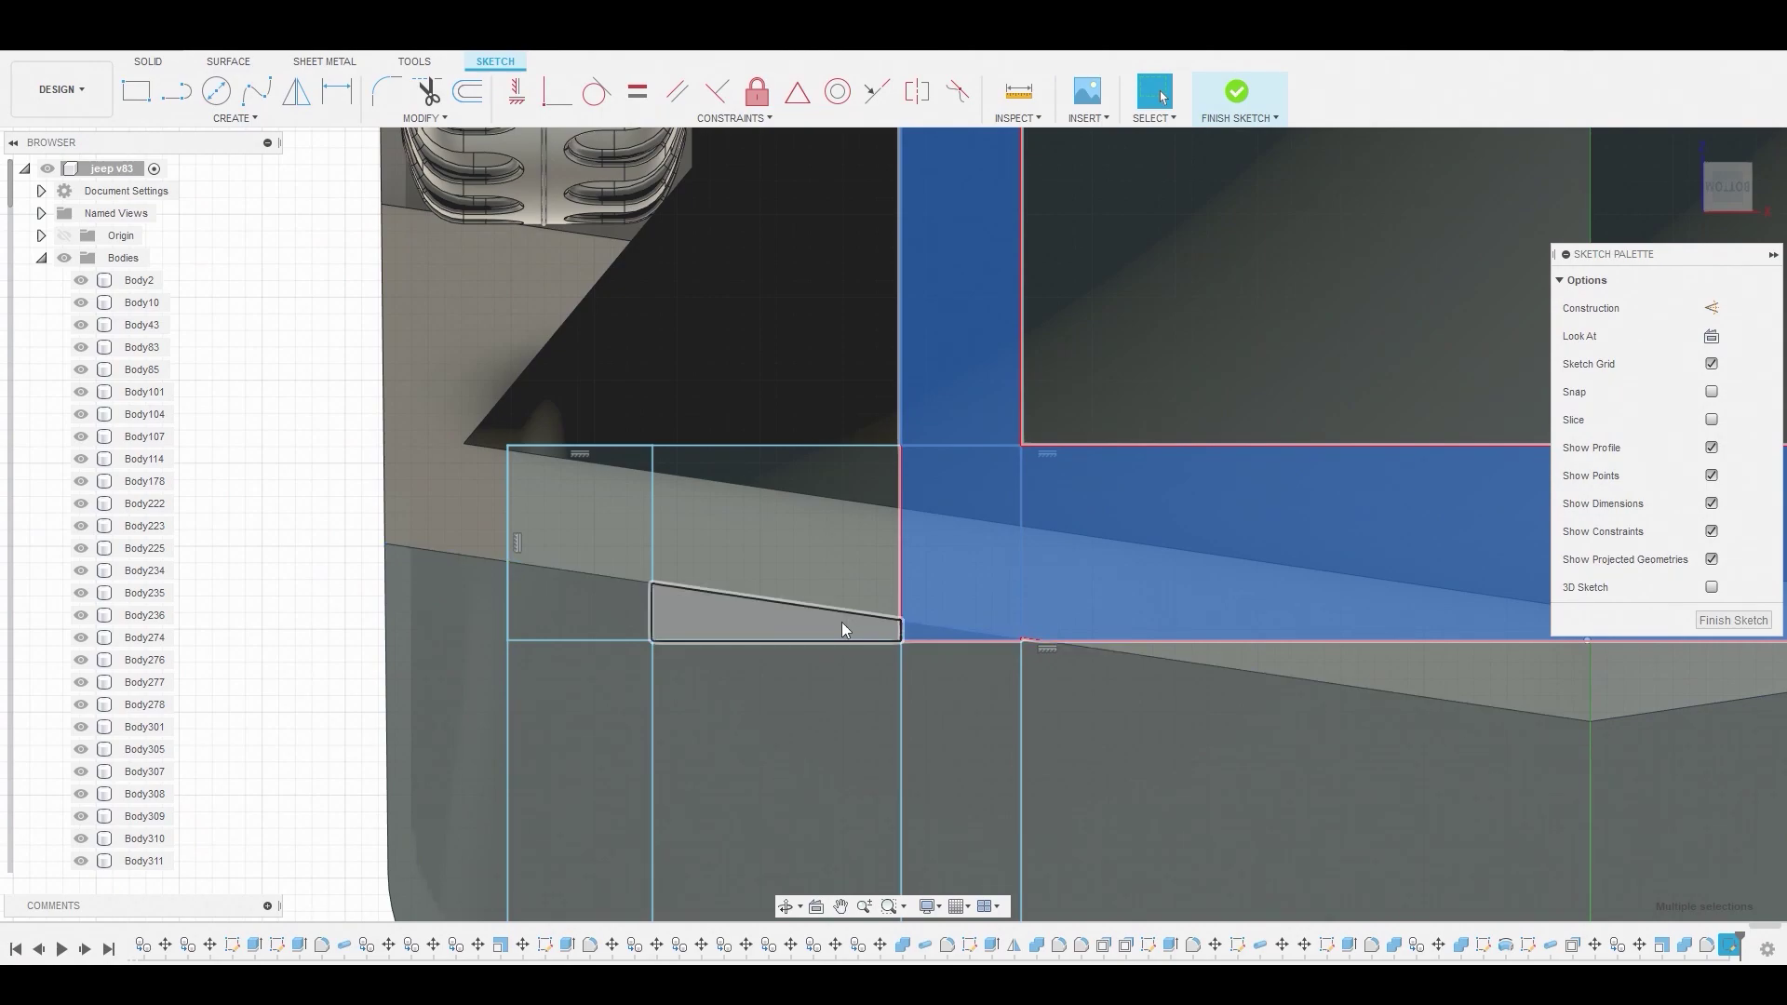
left_click(842, 622)
left_click(827, 550)
left_click(626, 538)
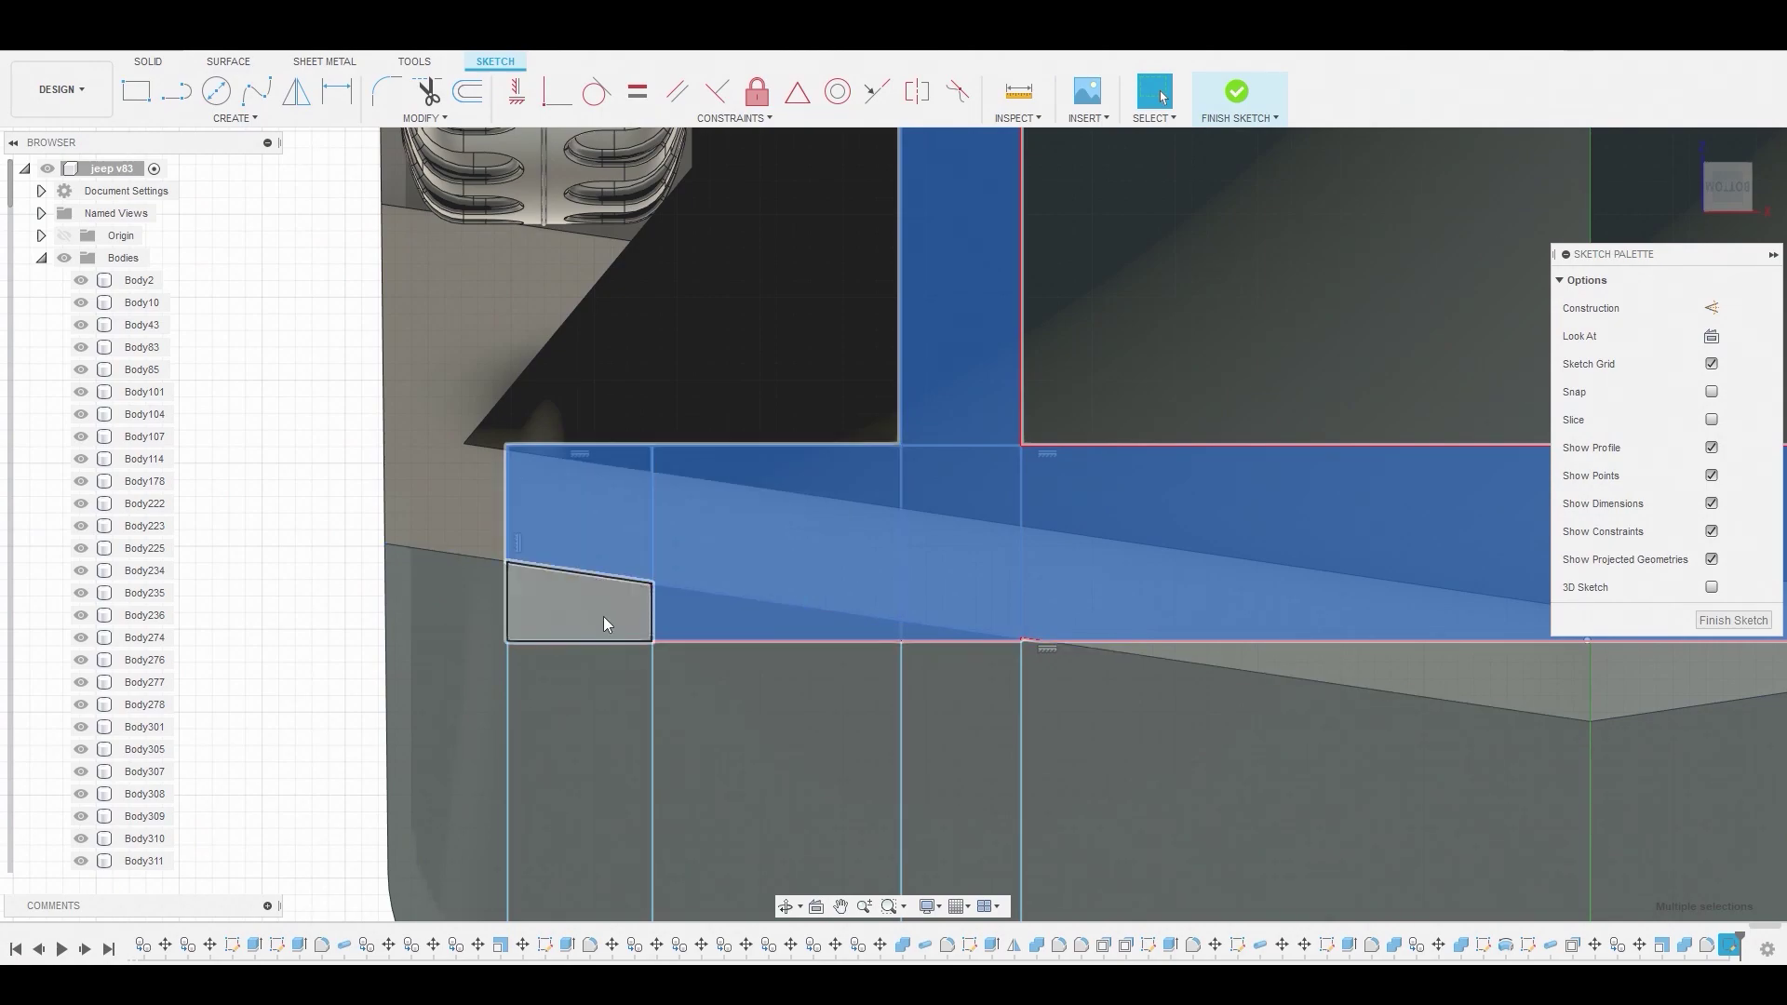
Add the four lengthwise rail profiles behind the wide crossmember, two on each side, to the selection
left_click(595, 694)
middle_click_drag(778, 686, 888, 694)
left_click(888, 685)
middle_click_drag(1536, 694, 1132, 648)
left_click(1131, 648)
left_click(1332, 652)
Add all profile pieces of the second wide crossmember, just ahead of the rear wheels, to the selection
middle_click_drag(1310, 756, 1296, 265)
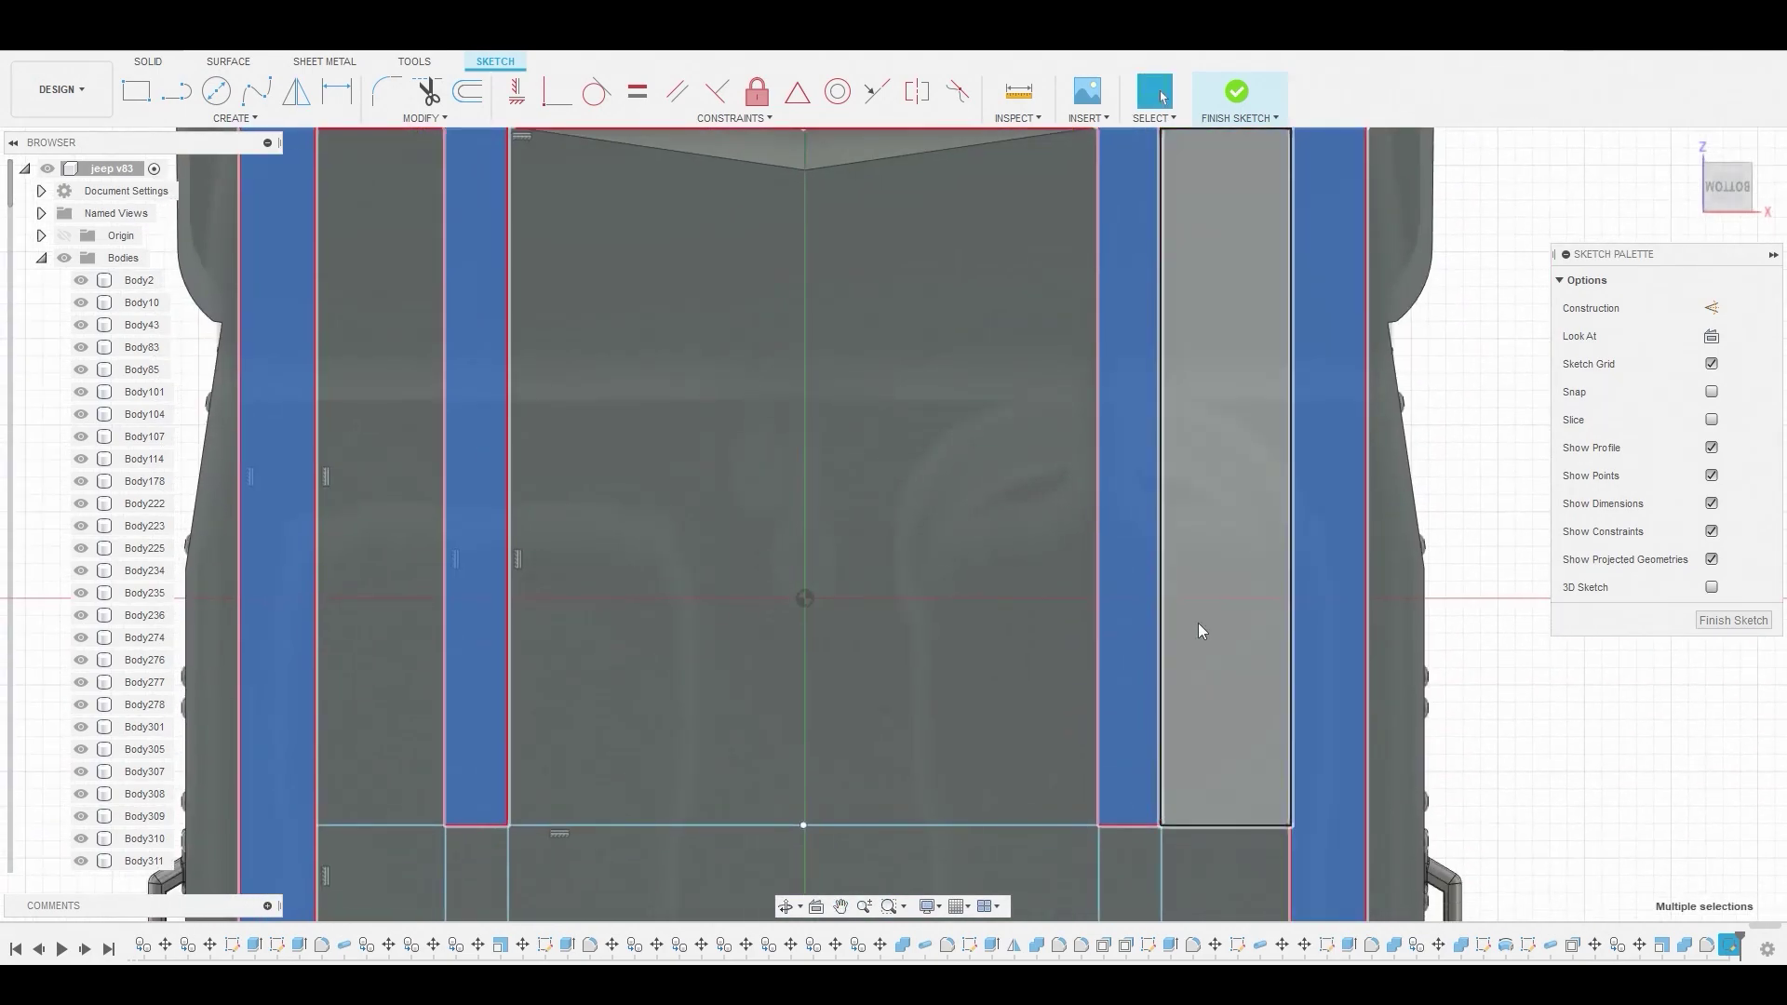
middle_click_drag(1198, 622, 1269, 281)
left_click(1310, 513)
left_click(1196, 529)
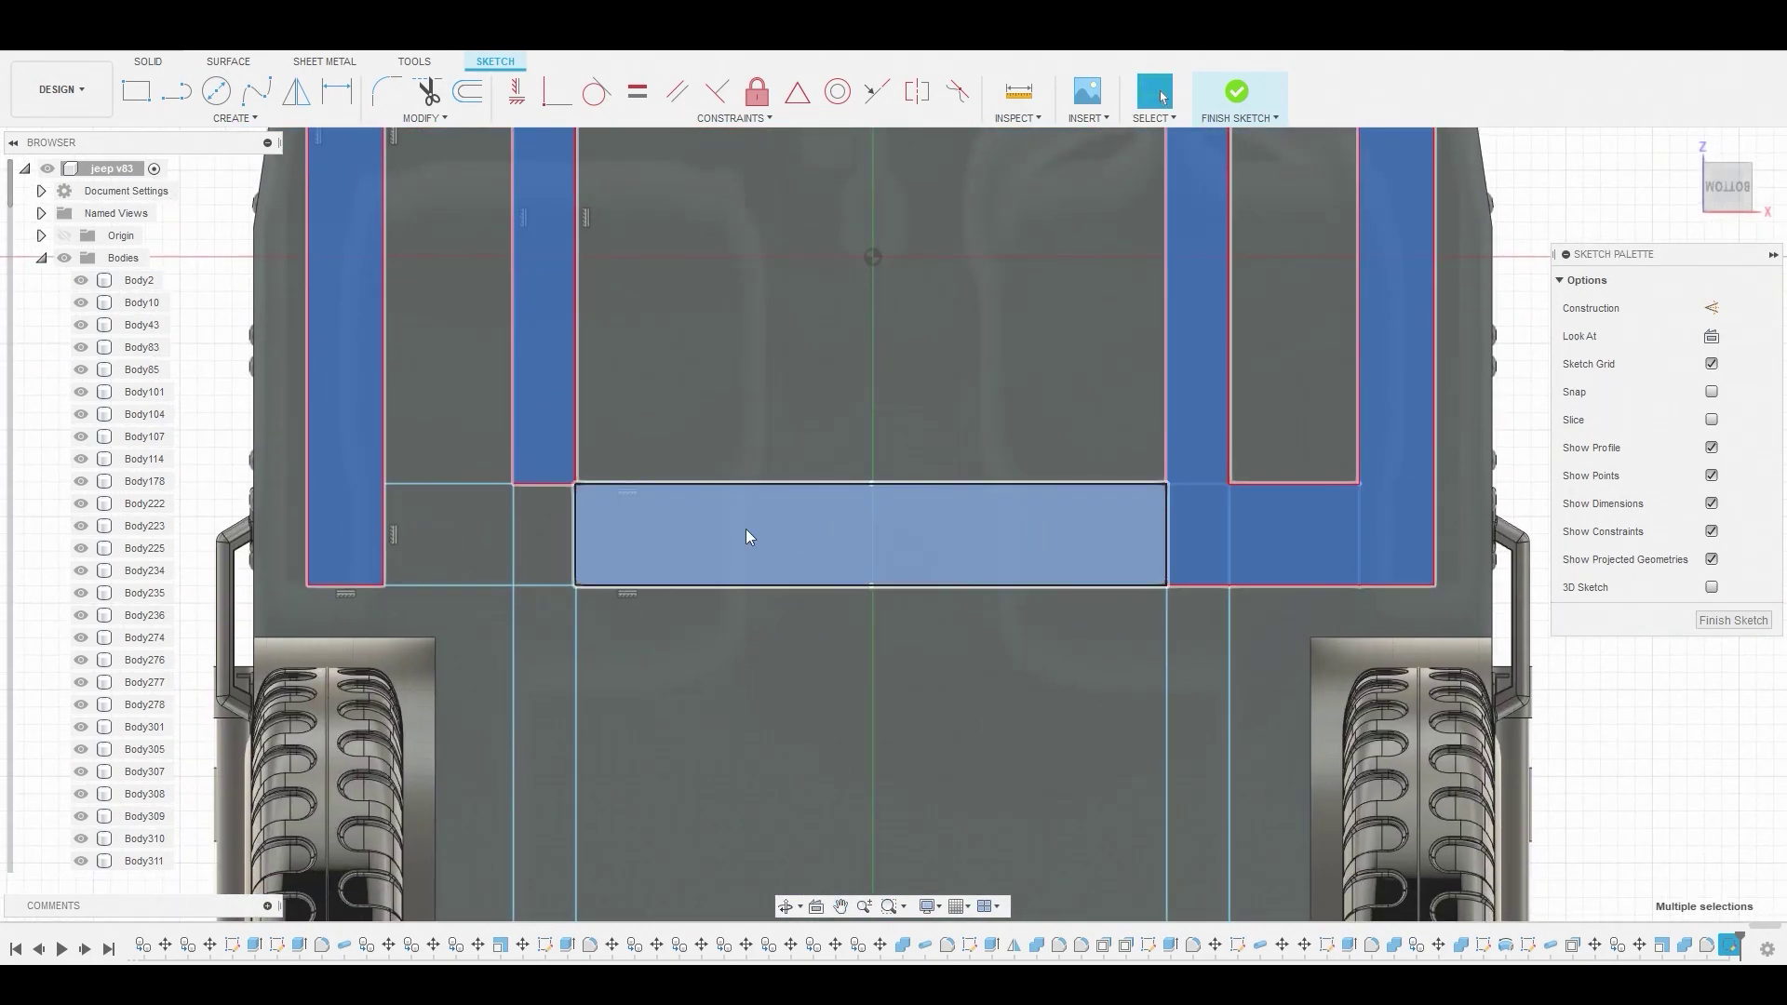
left_click(611, 537)
left_click(557, 535)
left_click(471, 538)
Add the two rear rail sections and the rear-end crossmember profiles to the selection
left_click(558, 622)
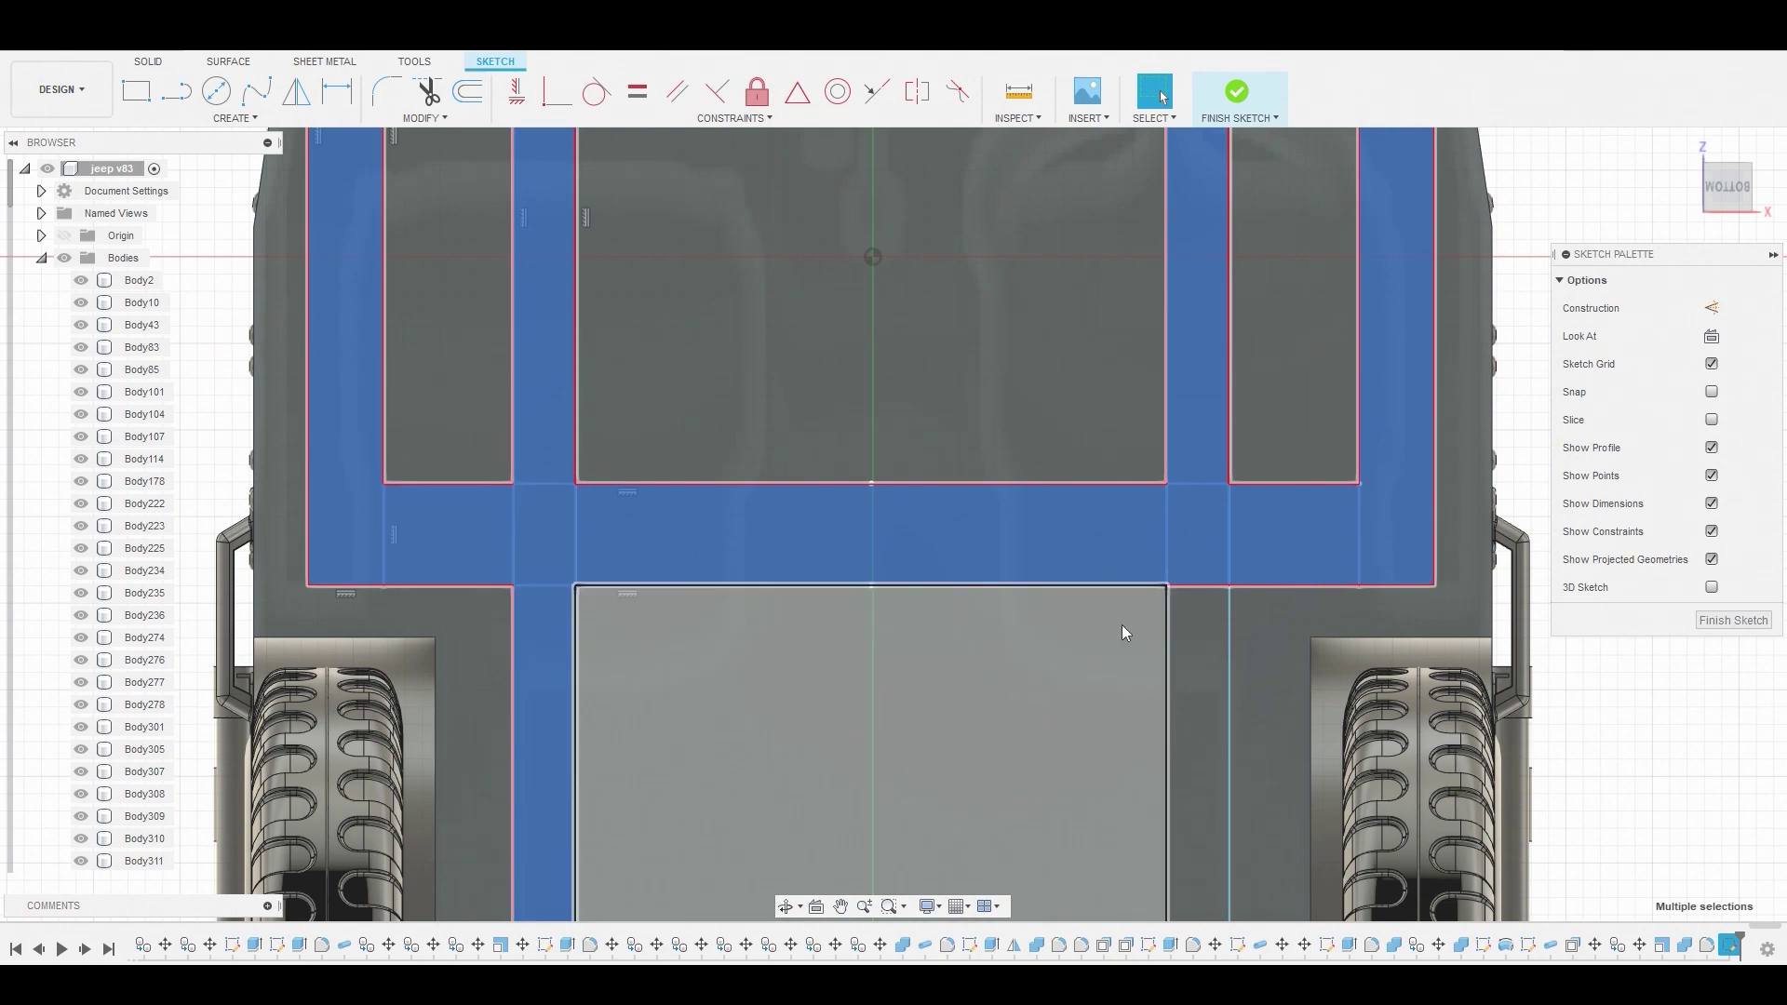
left_click(1208, 641)
middle_click_drag(1079, 727, 1049, 267)
middle_click_drag(1037, 526, 1085, 295)
left_click(1204, 558)
left_click(689, 566)
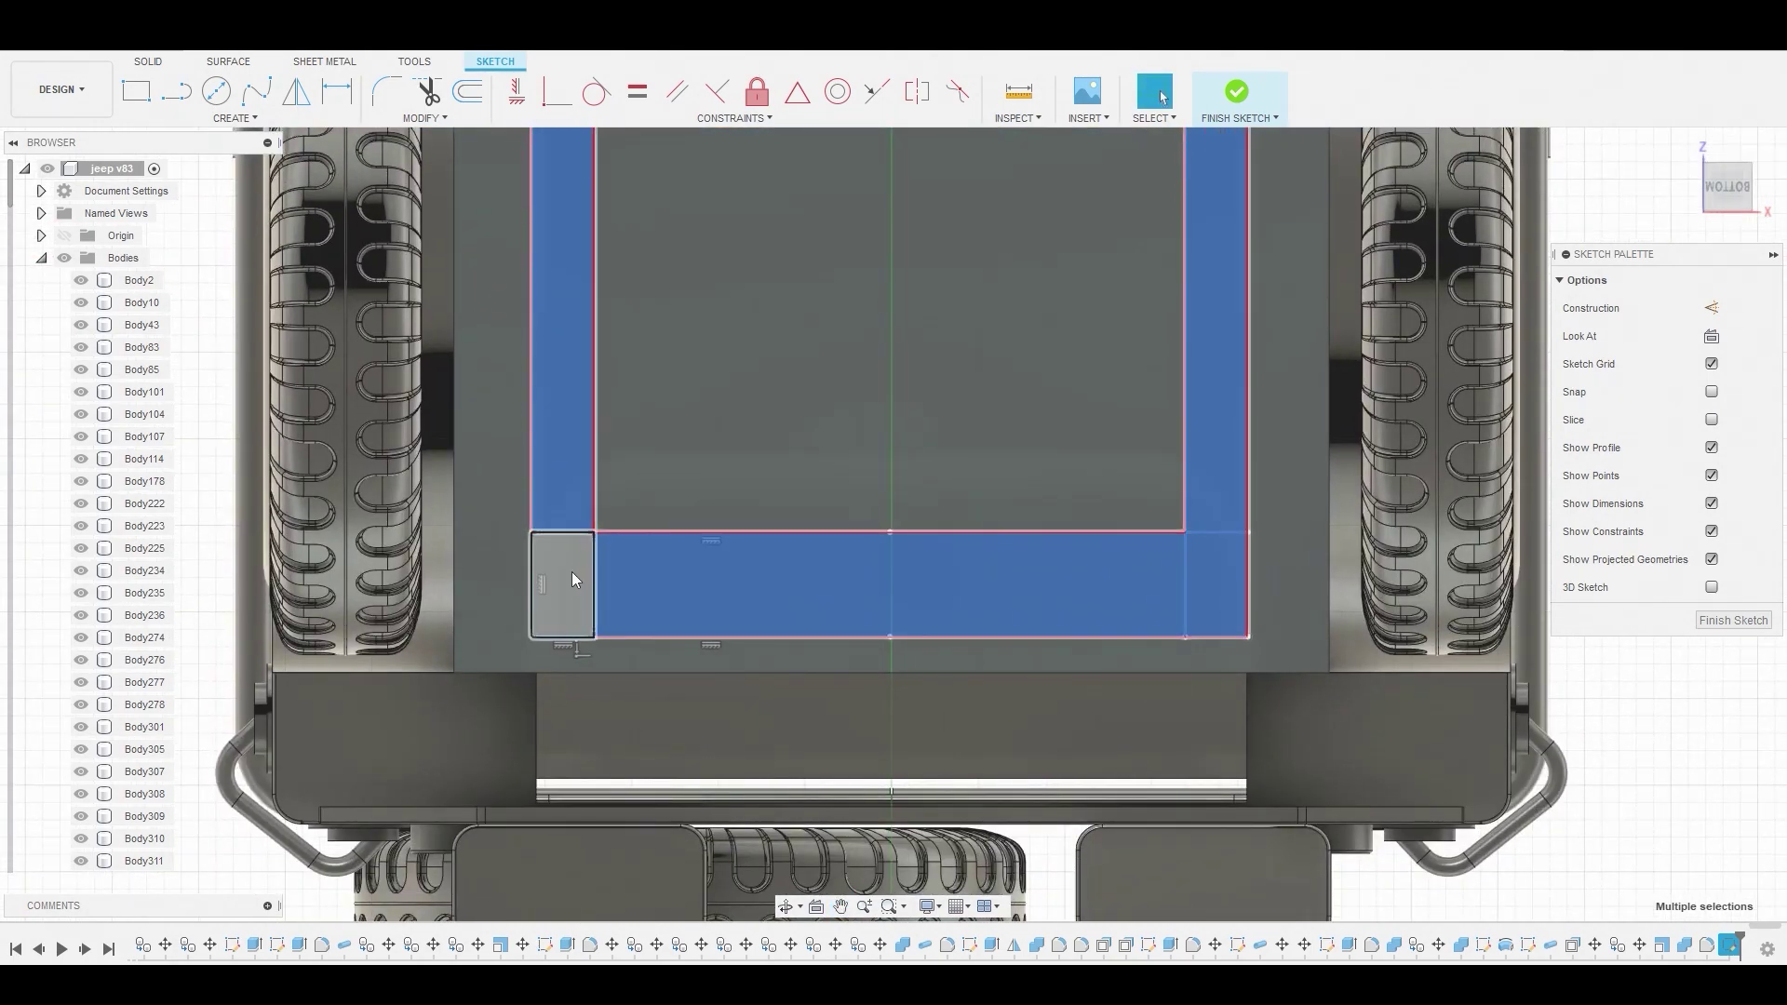
Extrude the selected frame profiles downward by 0.163 mm as a new body
right_click(635, 561)
left_click(711, 535)
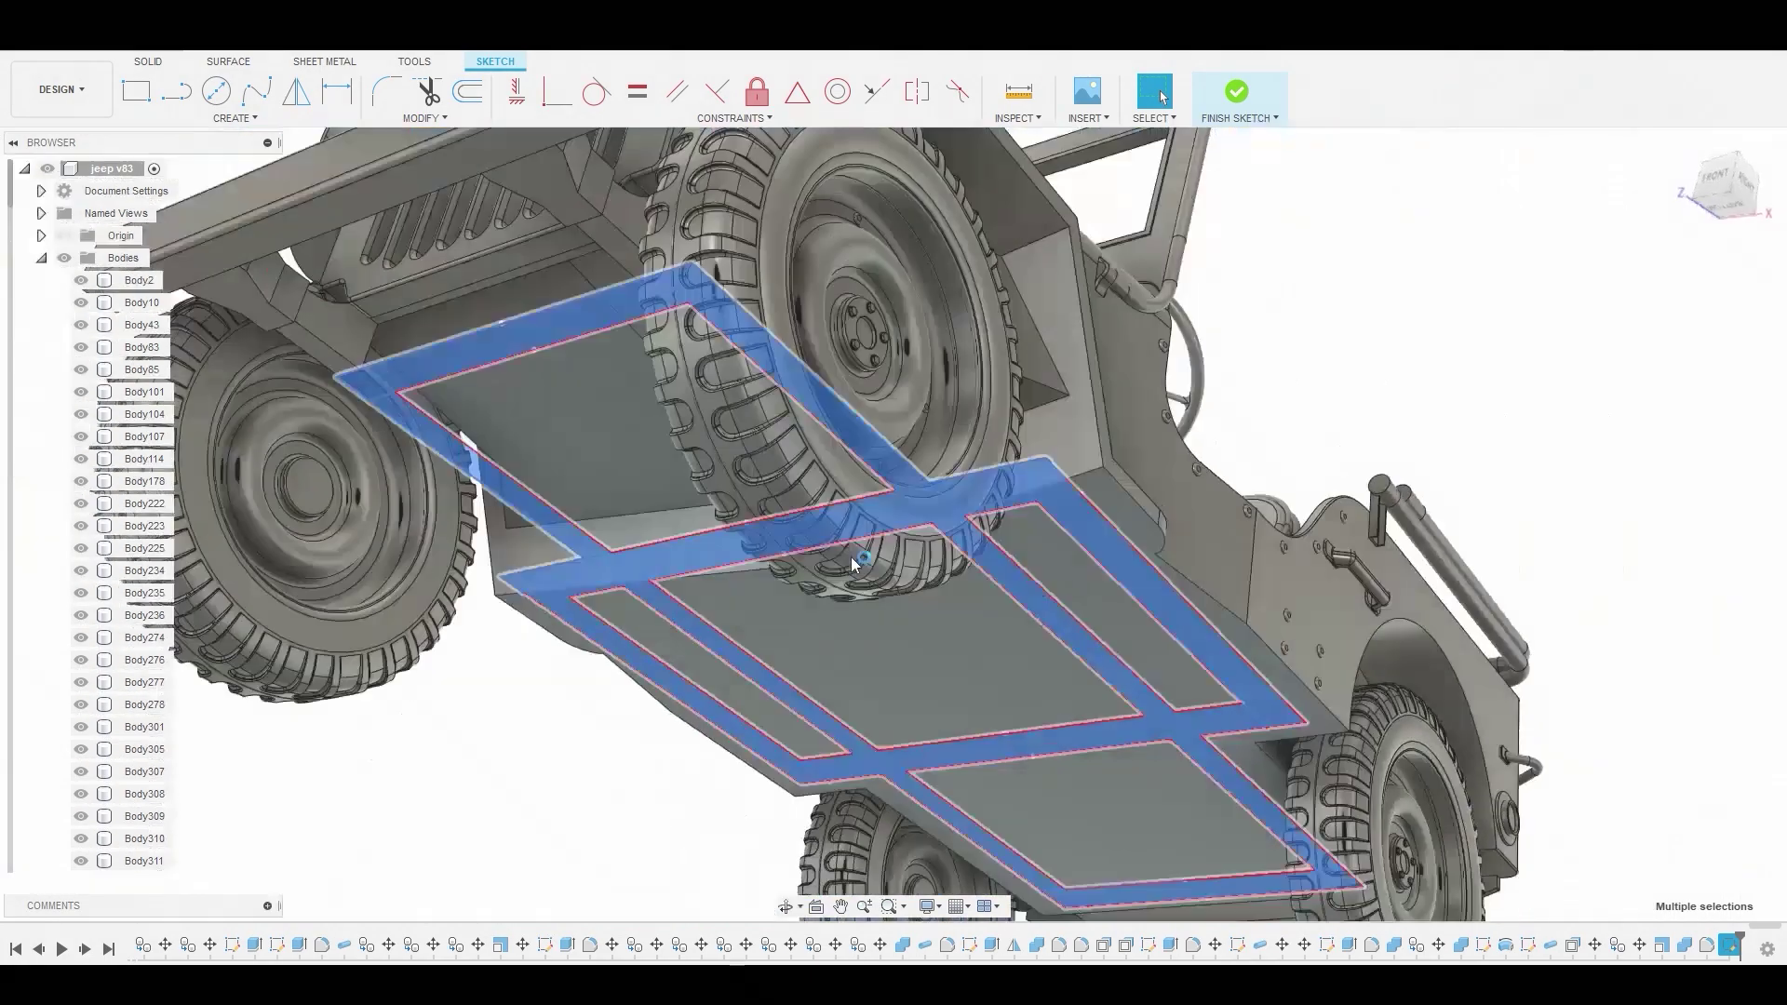
middle_click_drag(1098, 596, 940, 651, "shift")
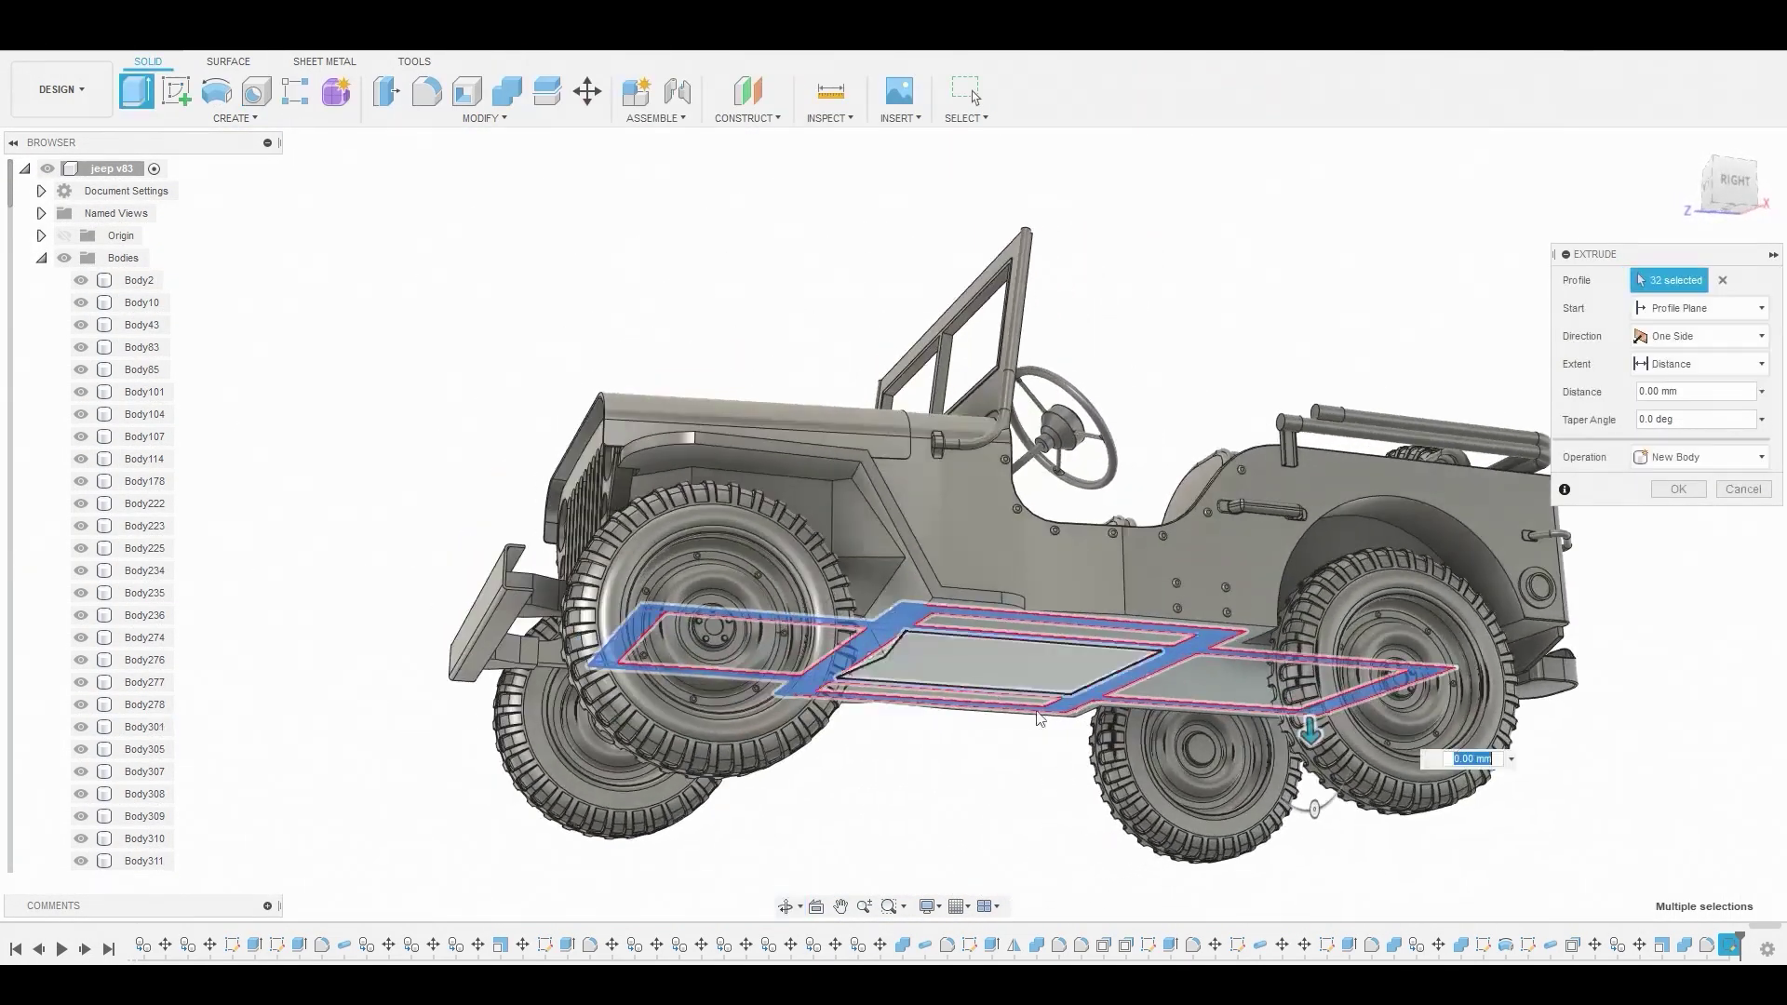
scroll(1242, 709, "up", 3)
left_click_drag(1362, 744, 1360, 769)
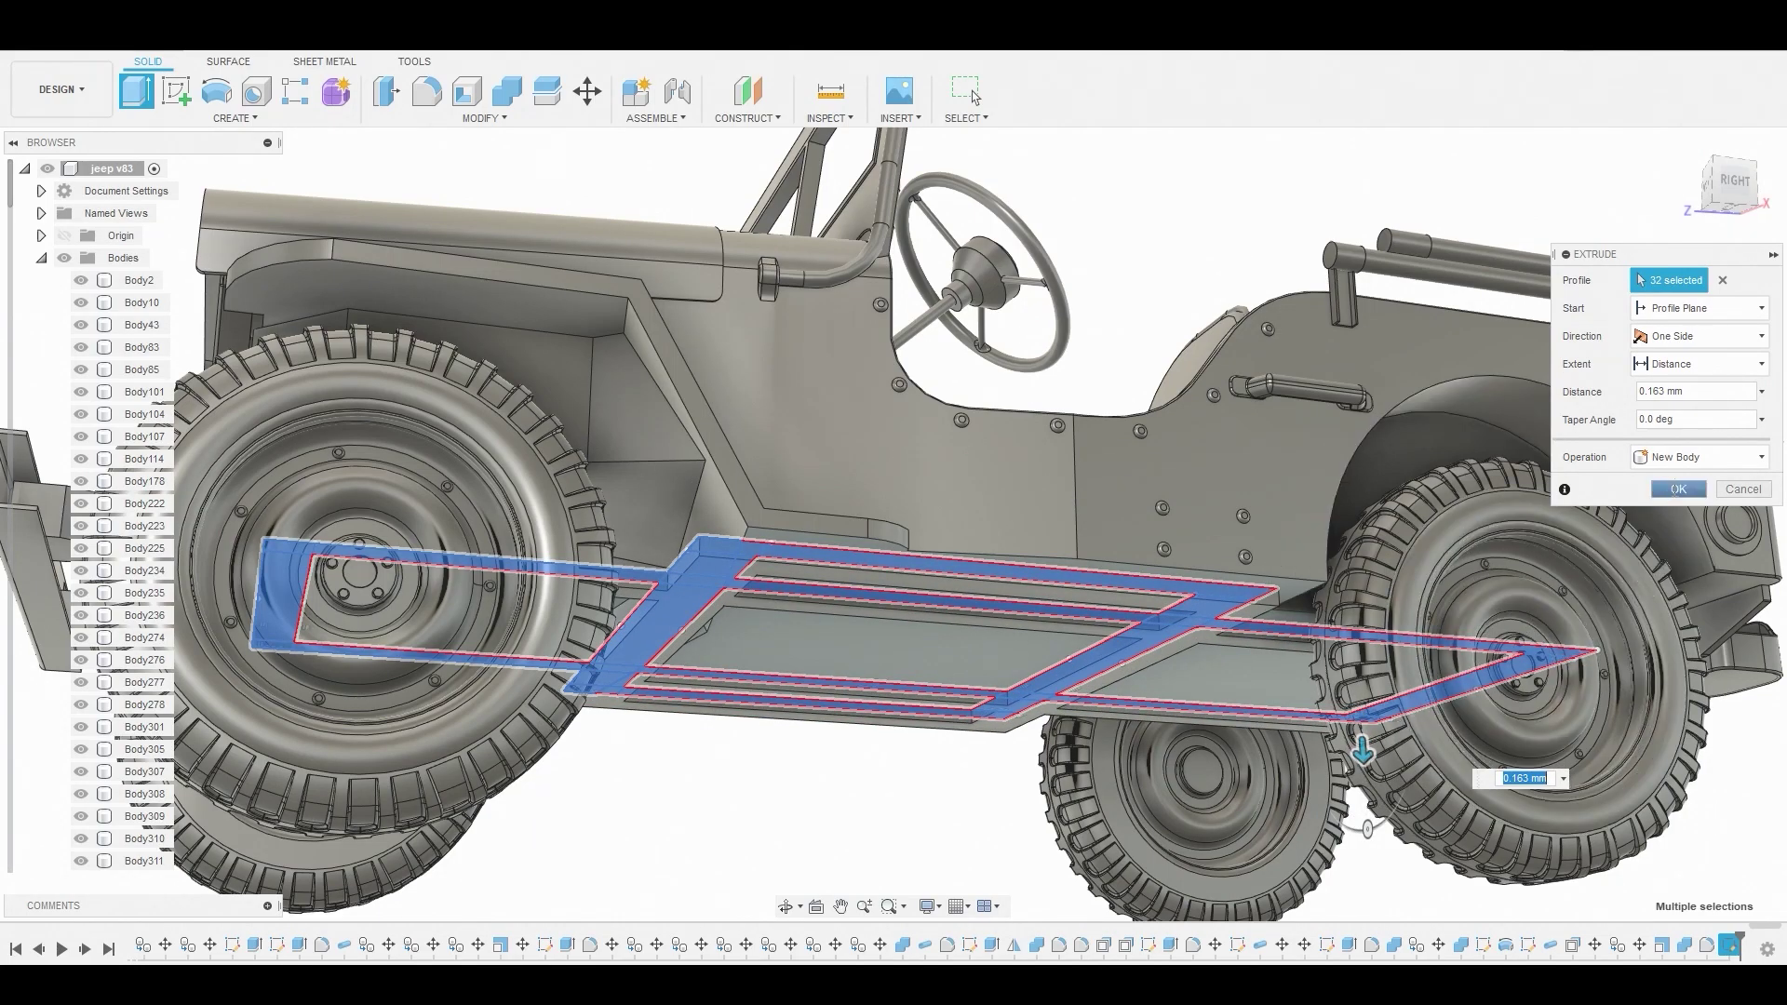
left_click(1678, 489)
Create a sketch on the circular inner hub face of the far front wheel, finish it and show the sketches
middle_click_drag(1138, 453, 964, 719, "shift")
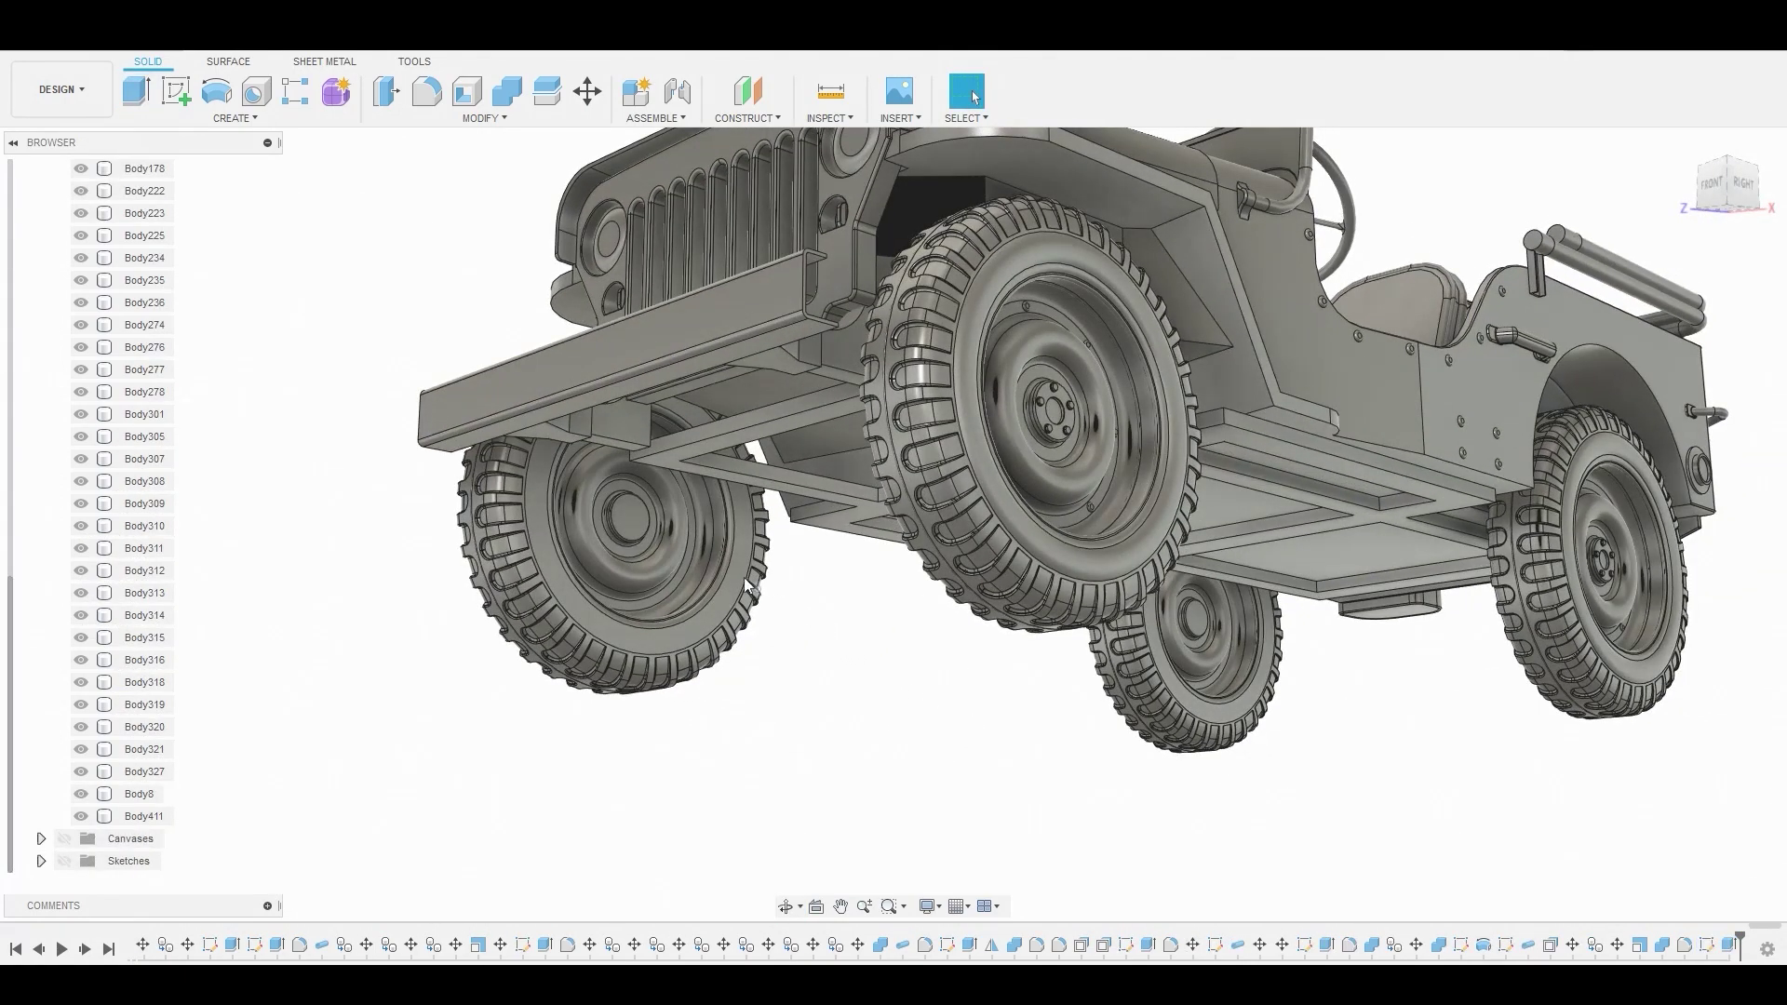
left_click(642, 525)
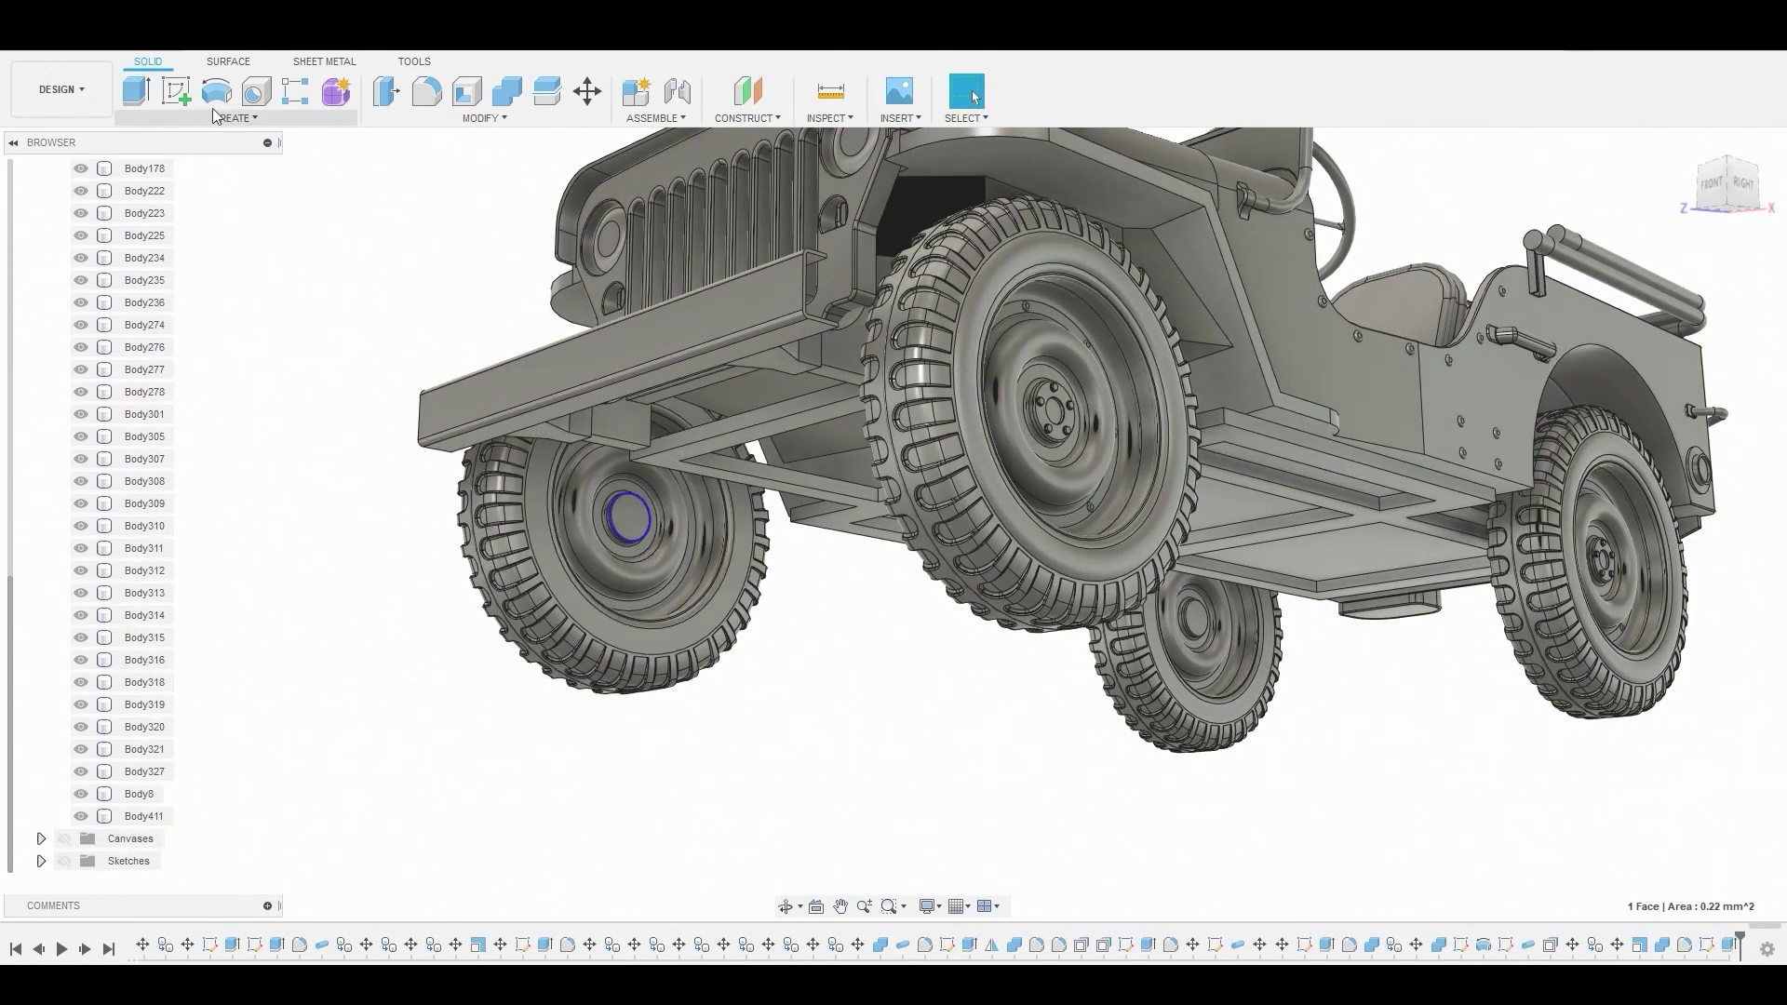
left_click(183, 103)
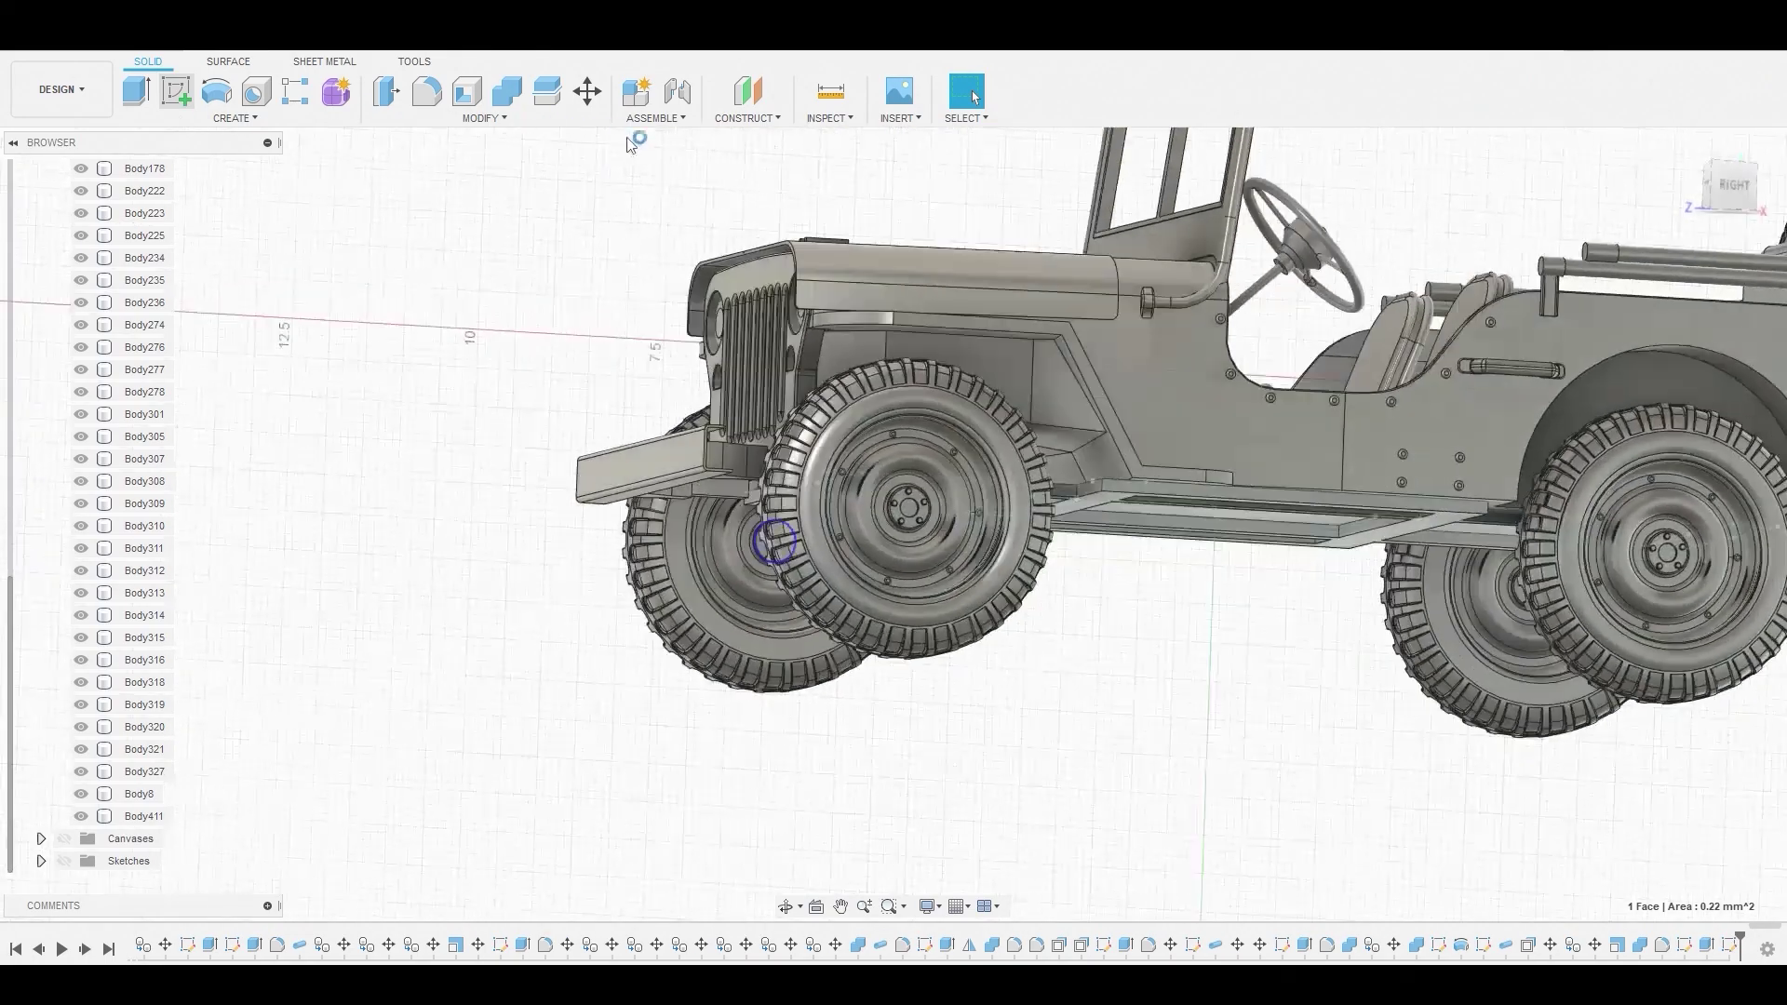
middle_click_drag(857, 304, 1130, 622, "shift")
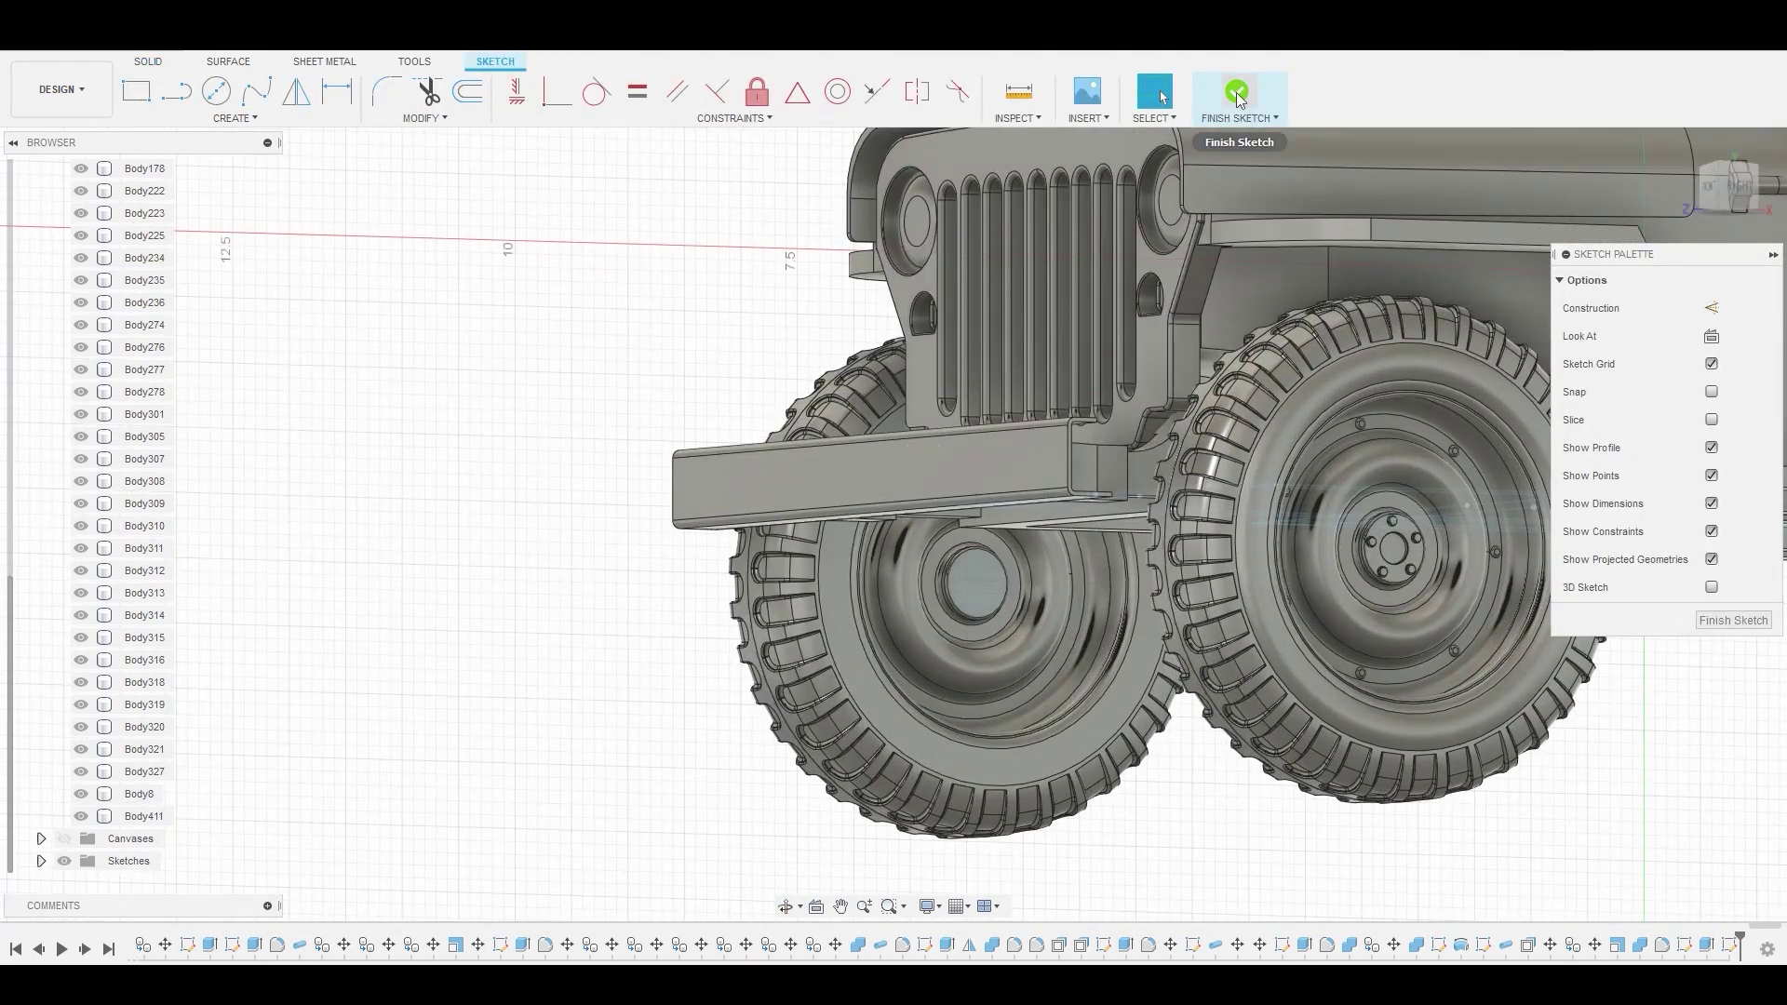
left_click(1236, 91)
scroll(1126, 327, "up", 3)
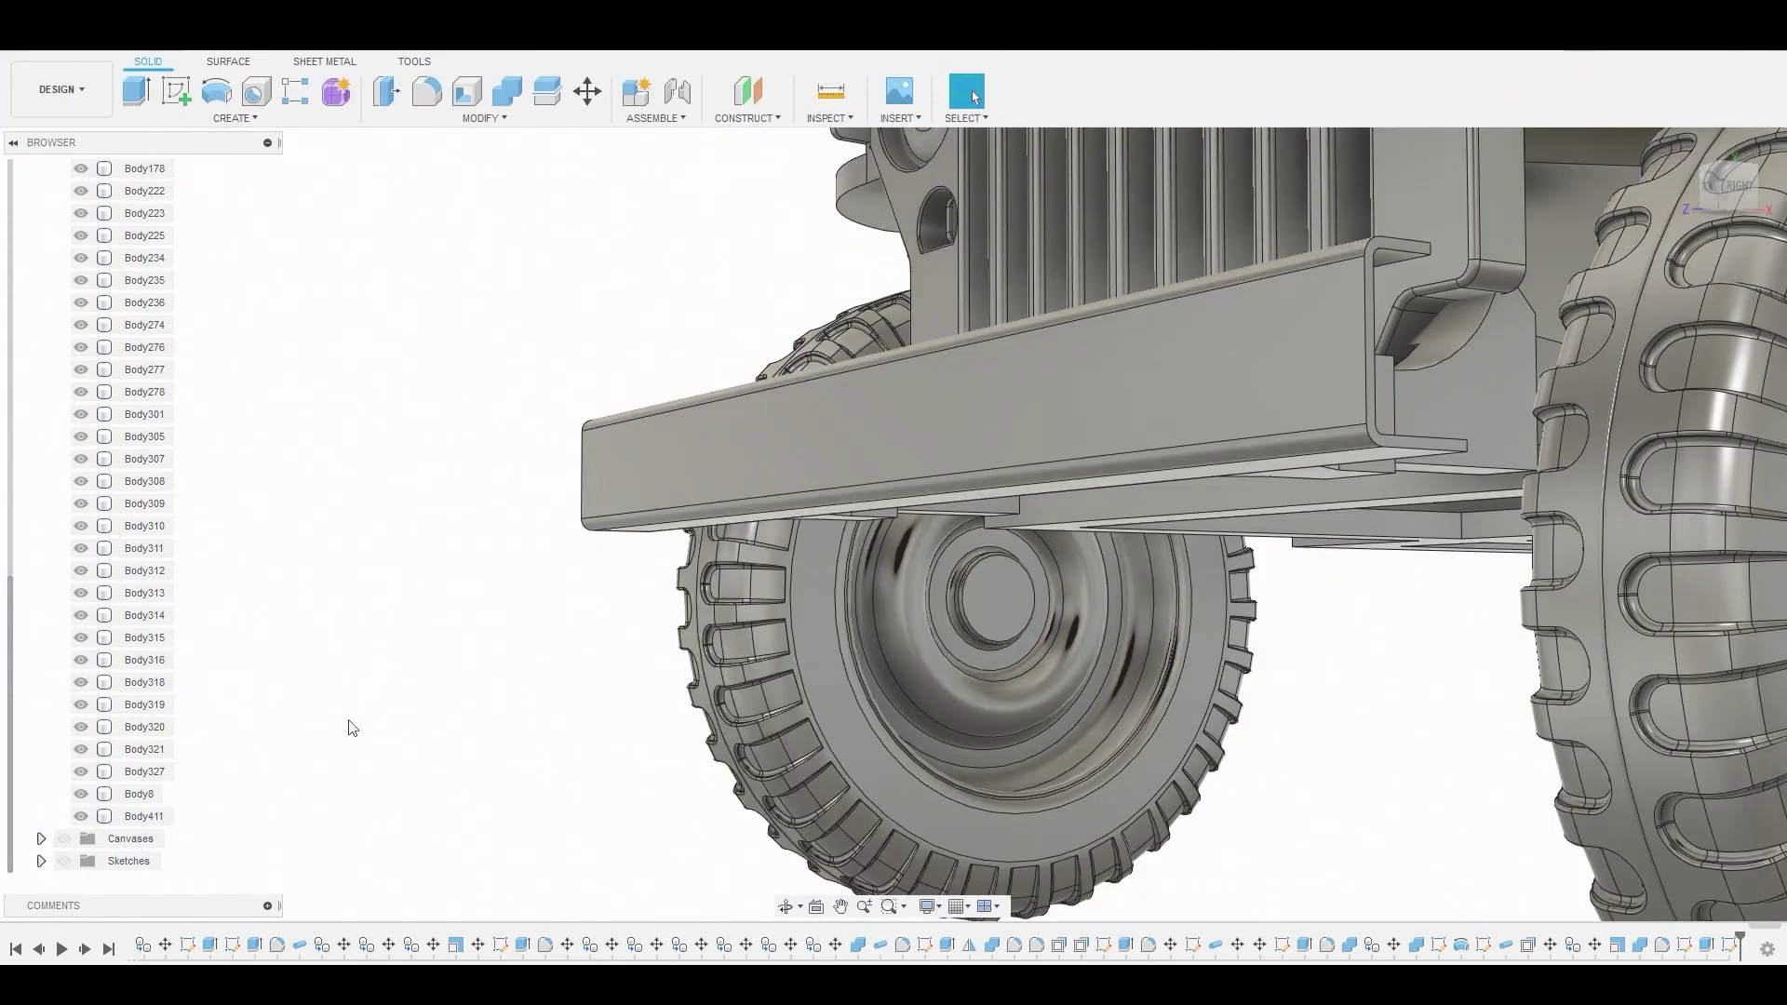
left_click(66, 861)
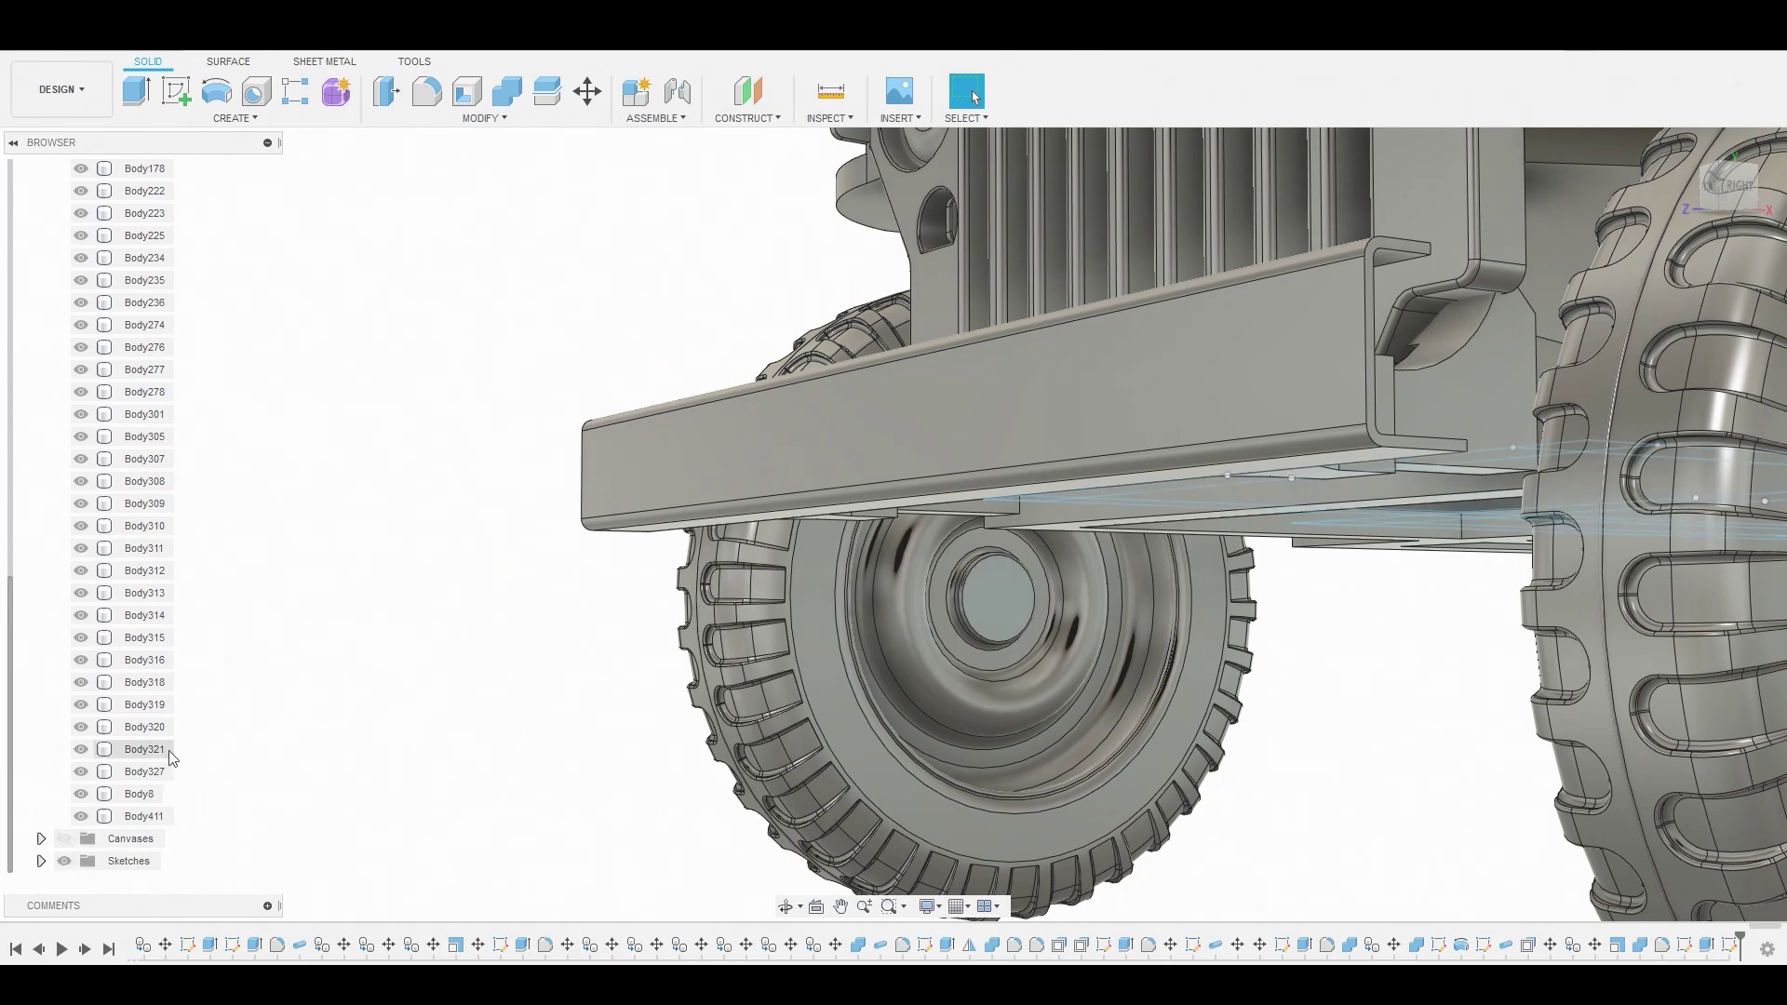
Extrude the hub circle 5.951 mm across to the opposite front wheel as a new body, forming the axle
right_click(1013, 578)
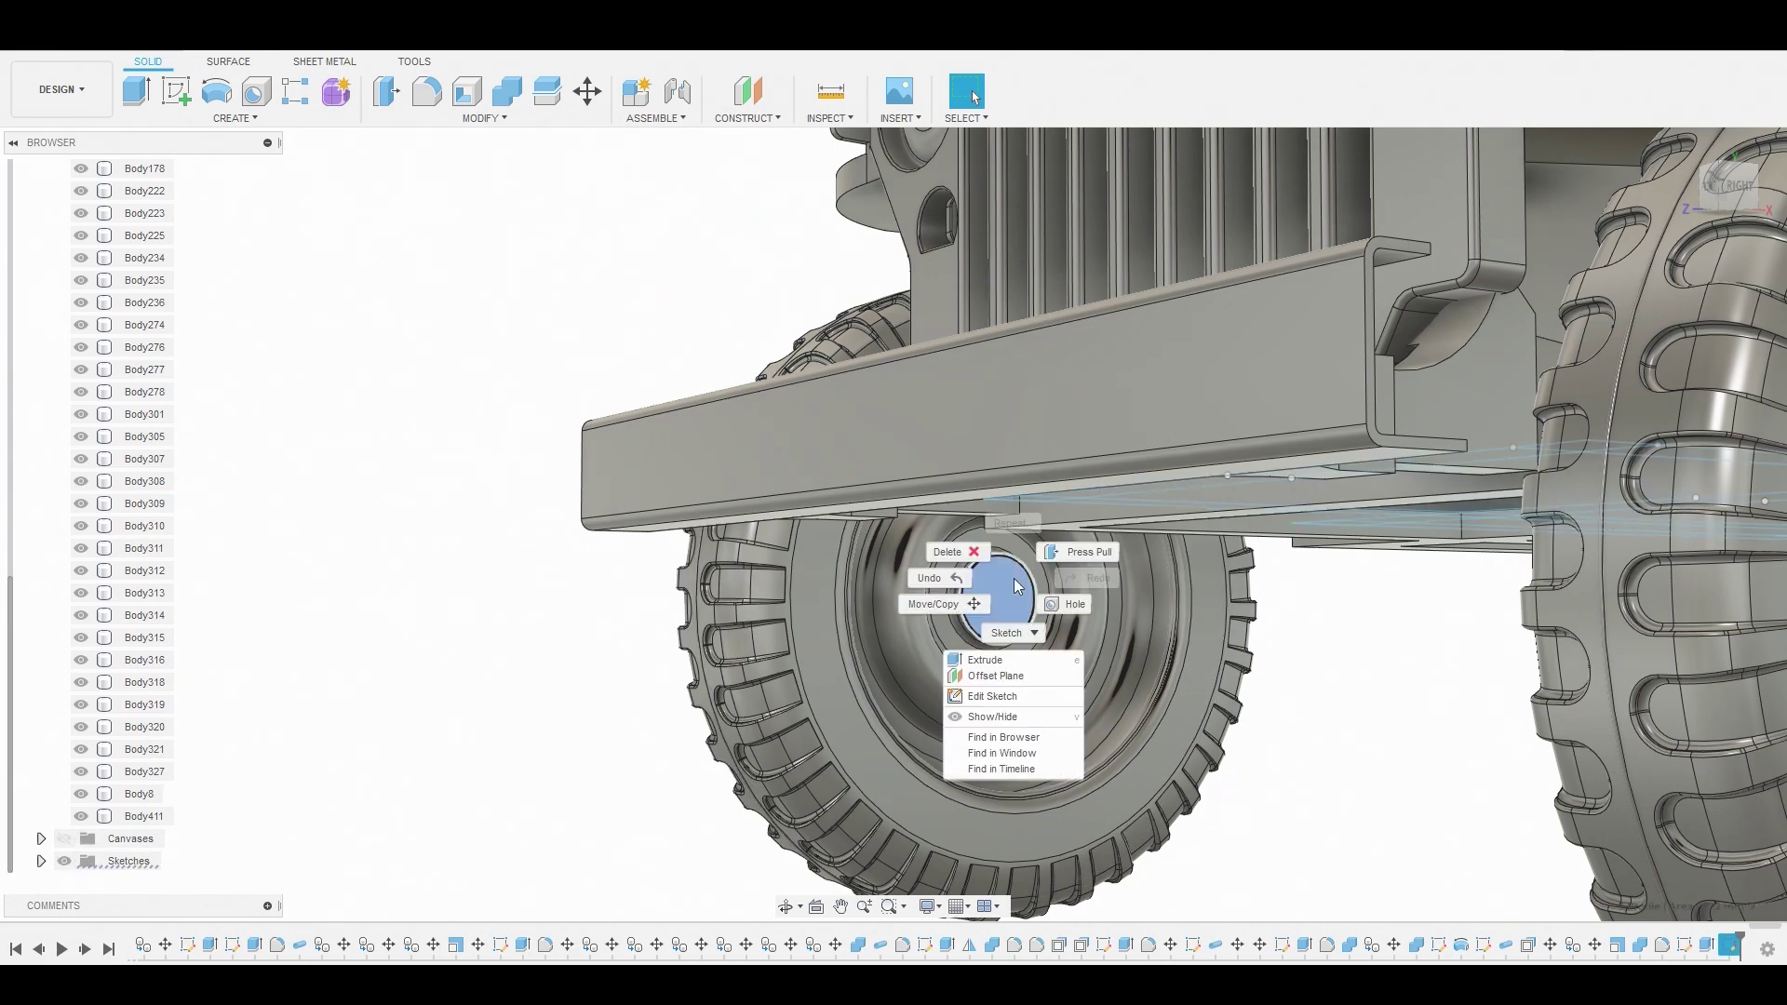
left_click(1091, 554)
middle_click_drag(1061, 556, 846, 578, "shift")
left_click(1191, 592)
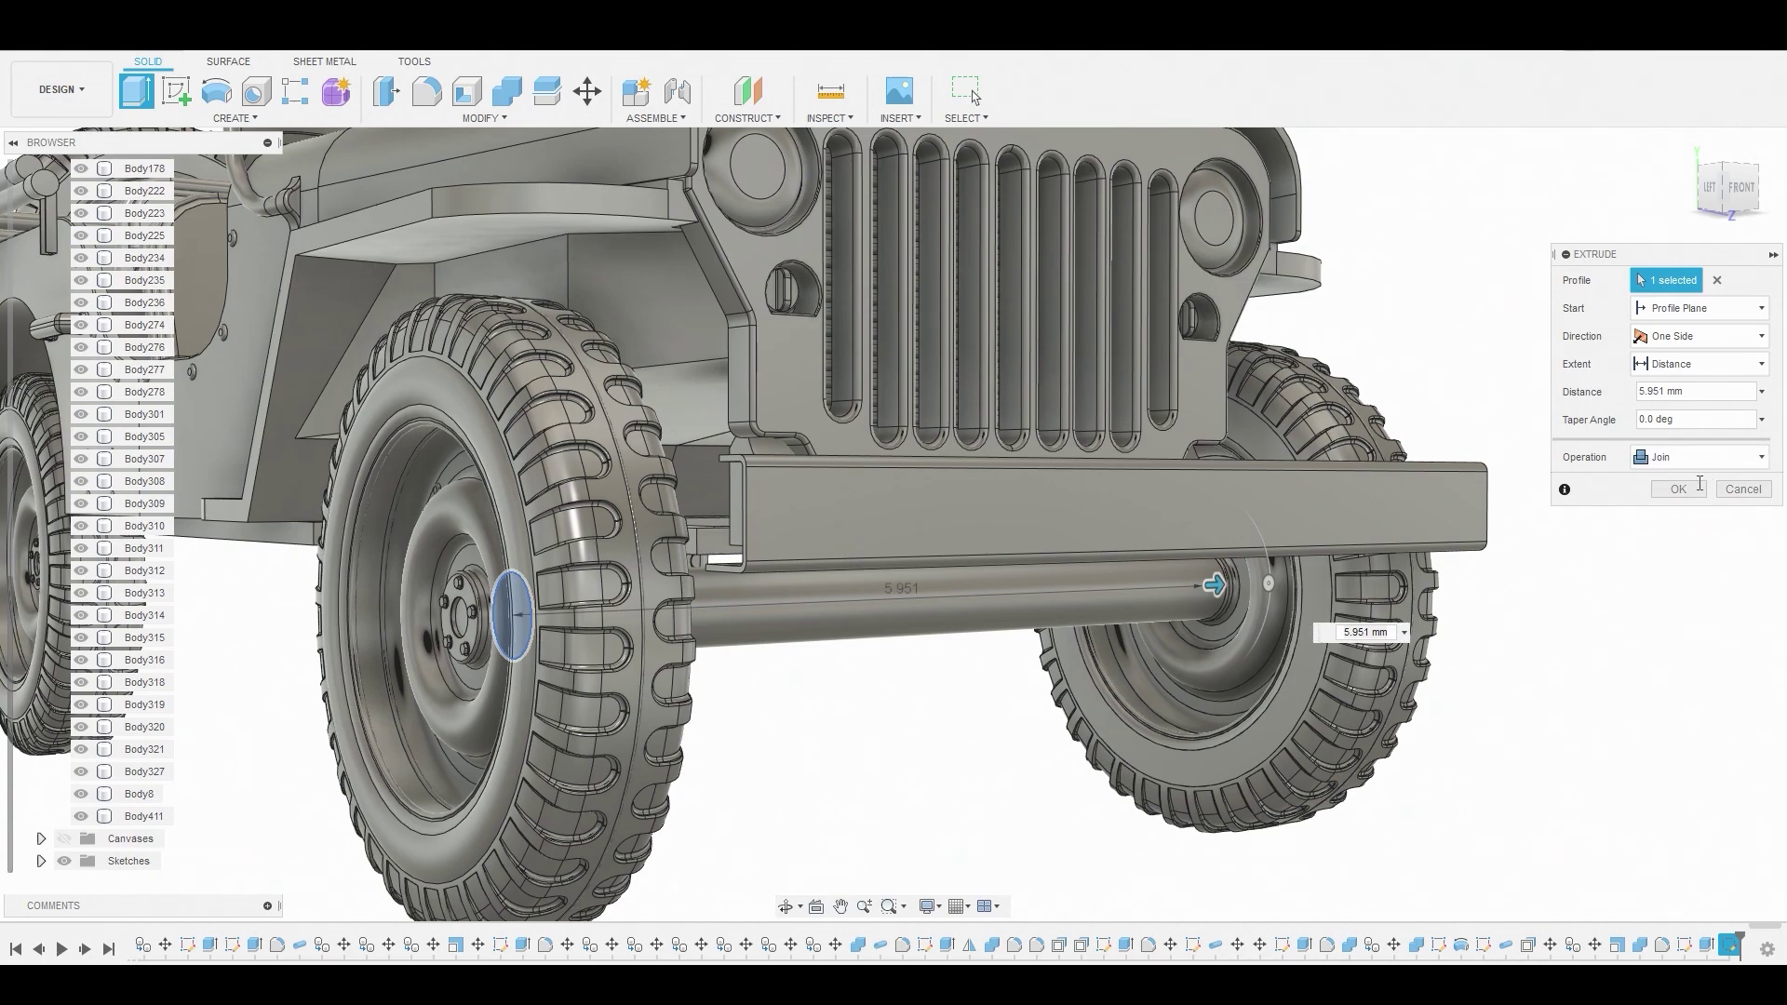
left_click(1699, 457)
left_click(1676, 550)
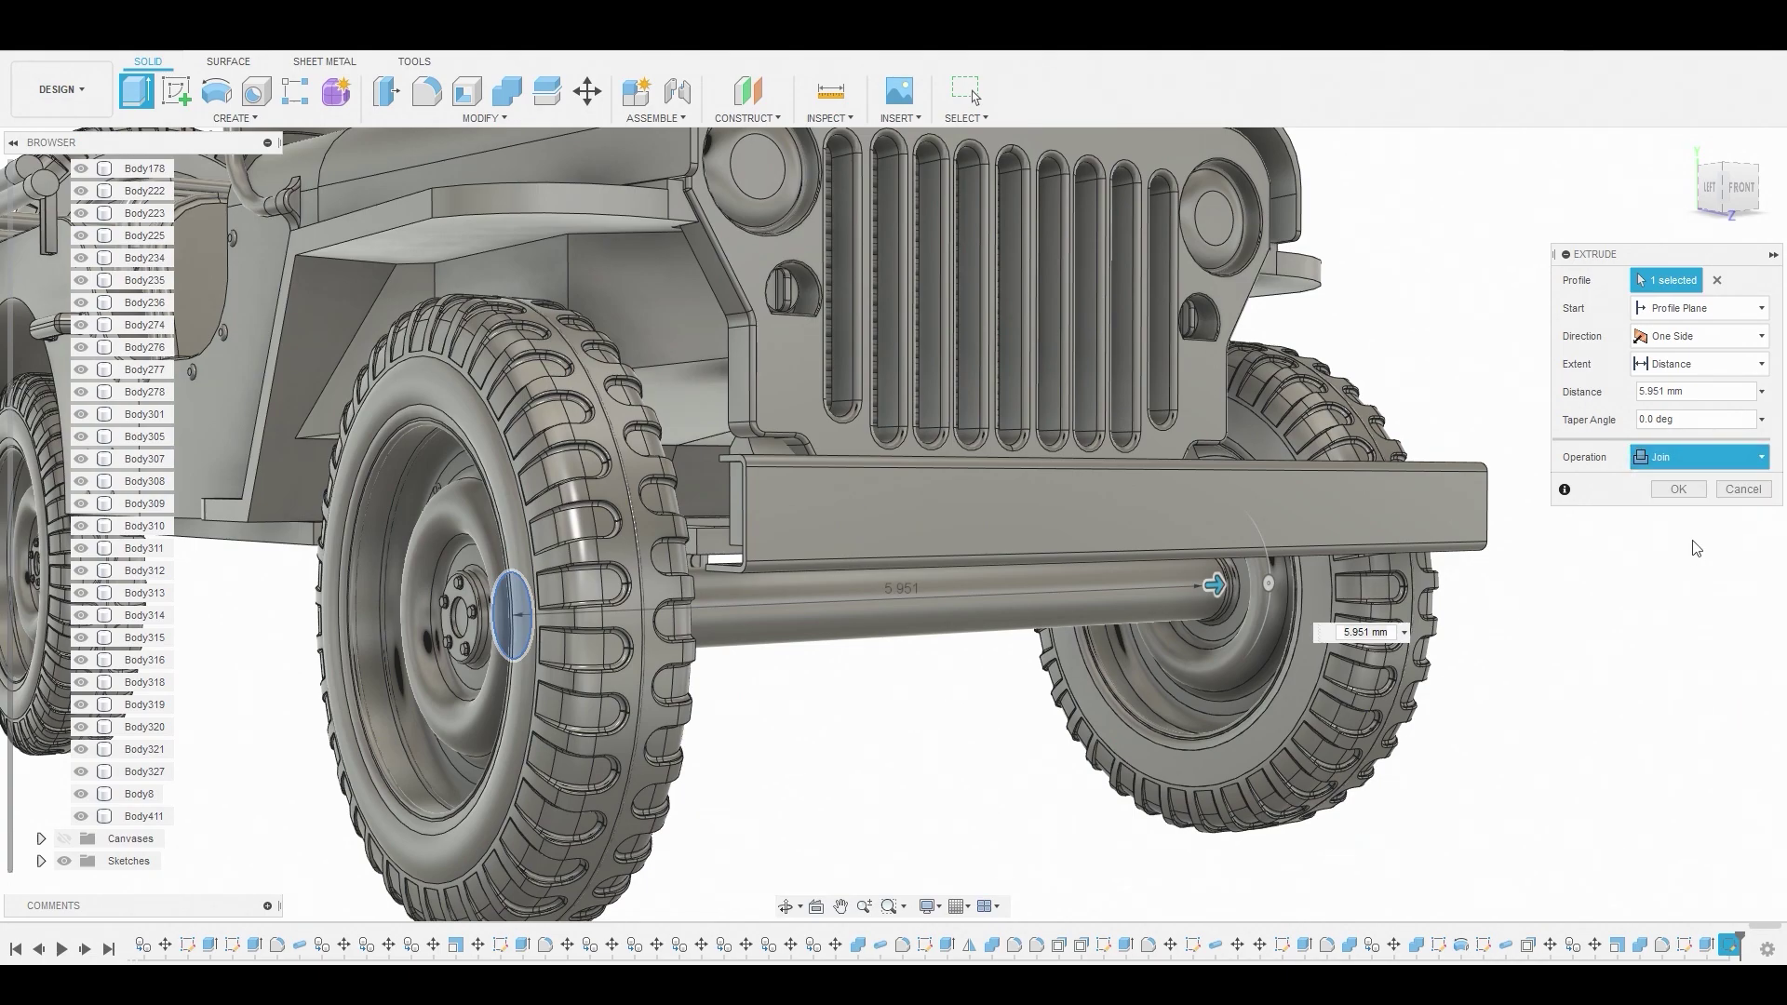
left_click(1696, 491)
Isolate the new front axle body and view it squarely from the front
middle_click_drag(1498, 565, 977, 605, "shift")
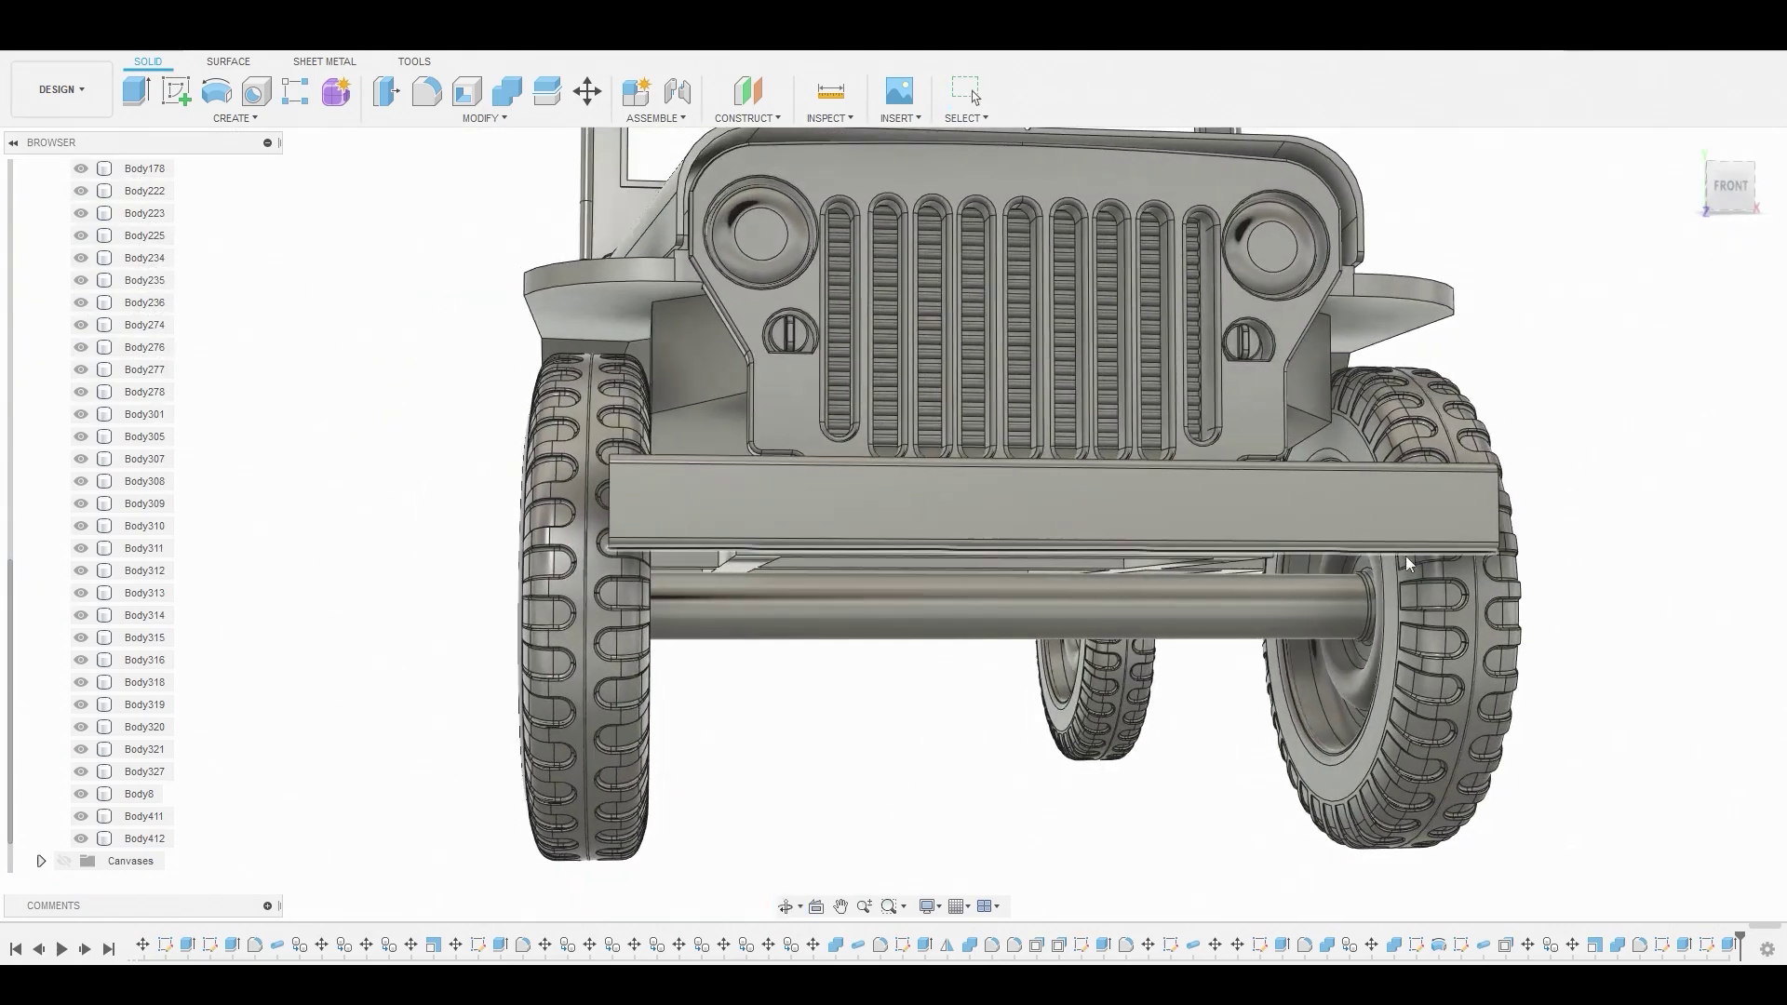
right_click(169, 842)
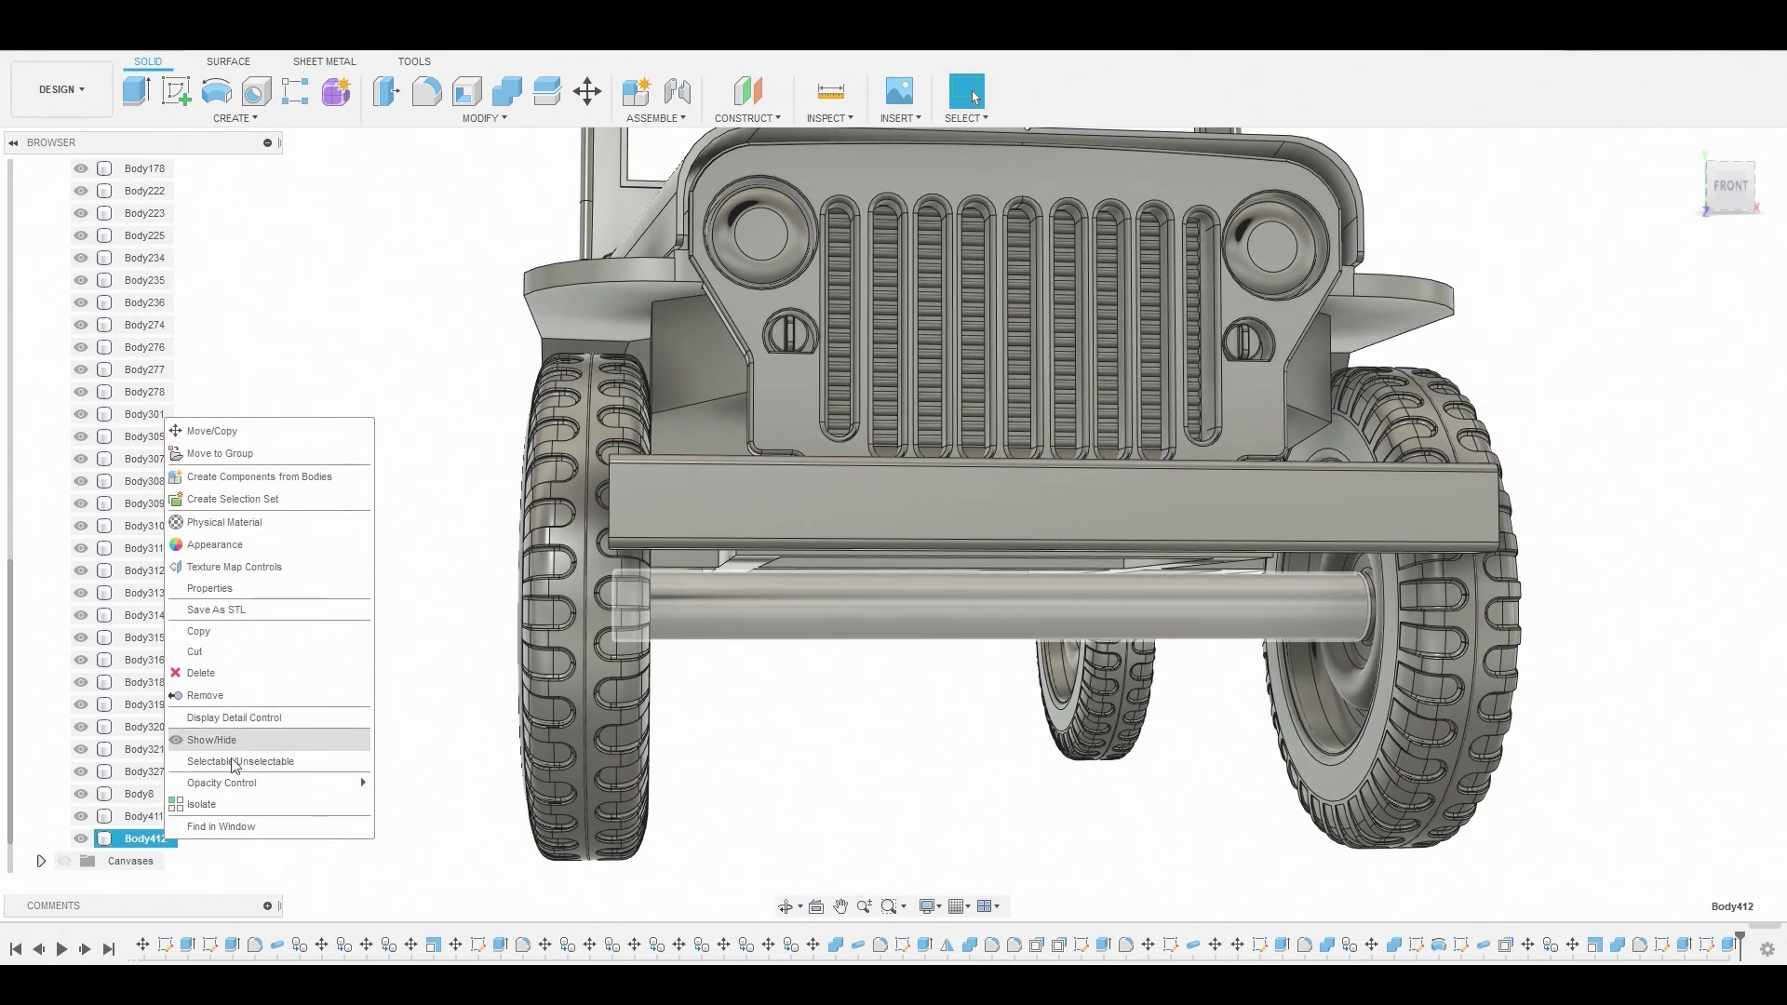
left_click(229, 805)
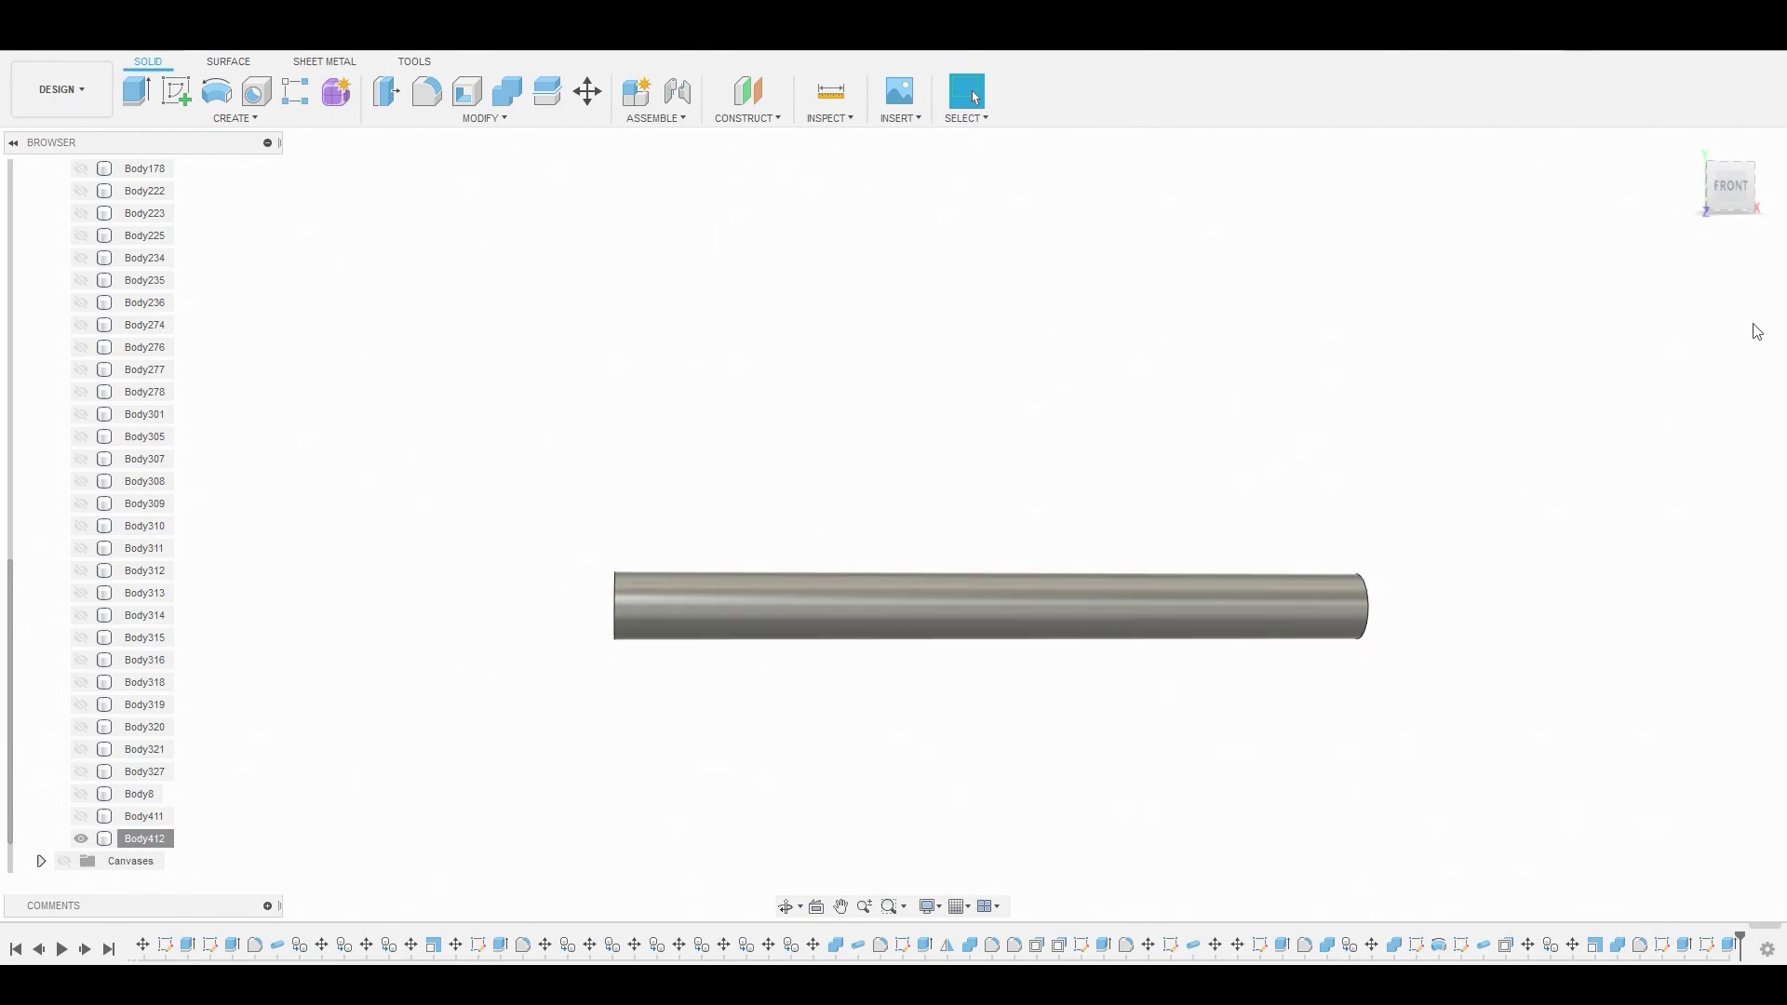
left_click(1729, 186)
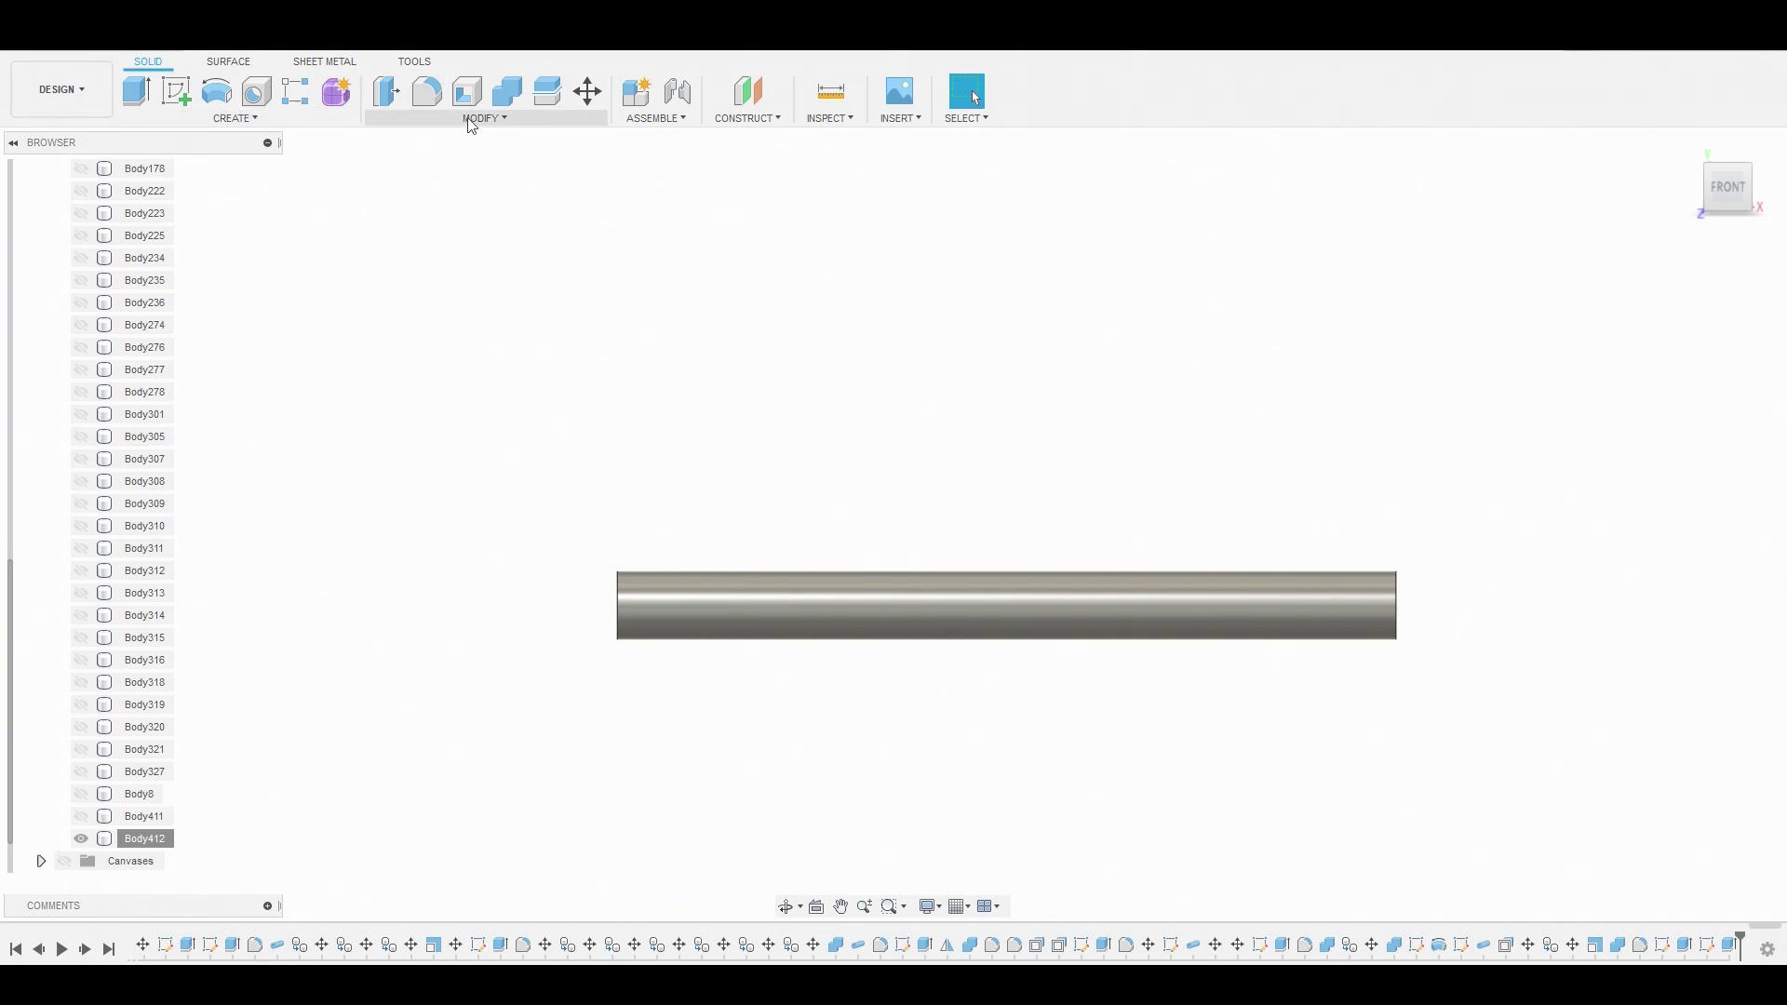
Start a sketch on the front origin plane and draw a vertical line about 0.58 mm long above the axle
left_click(249, 115)
left_click(184, 164)
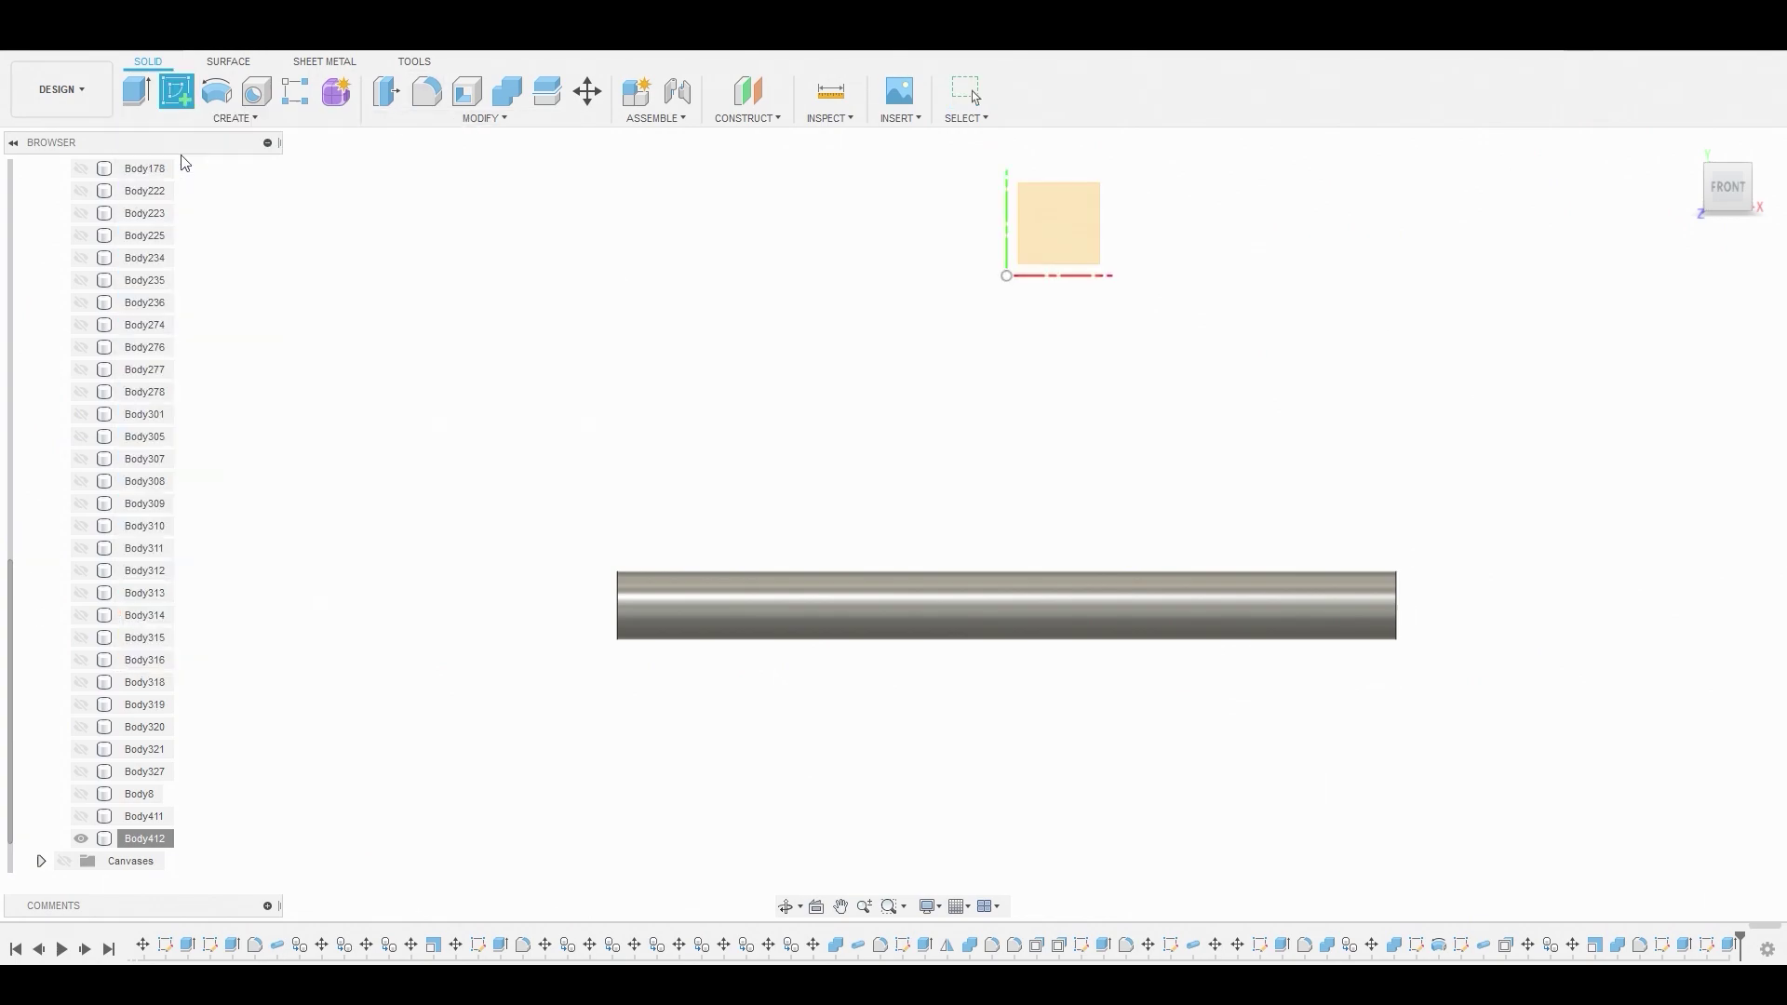
left_click(1033, 259)
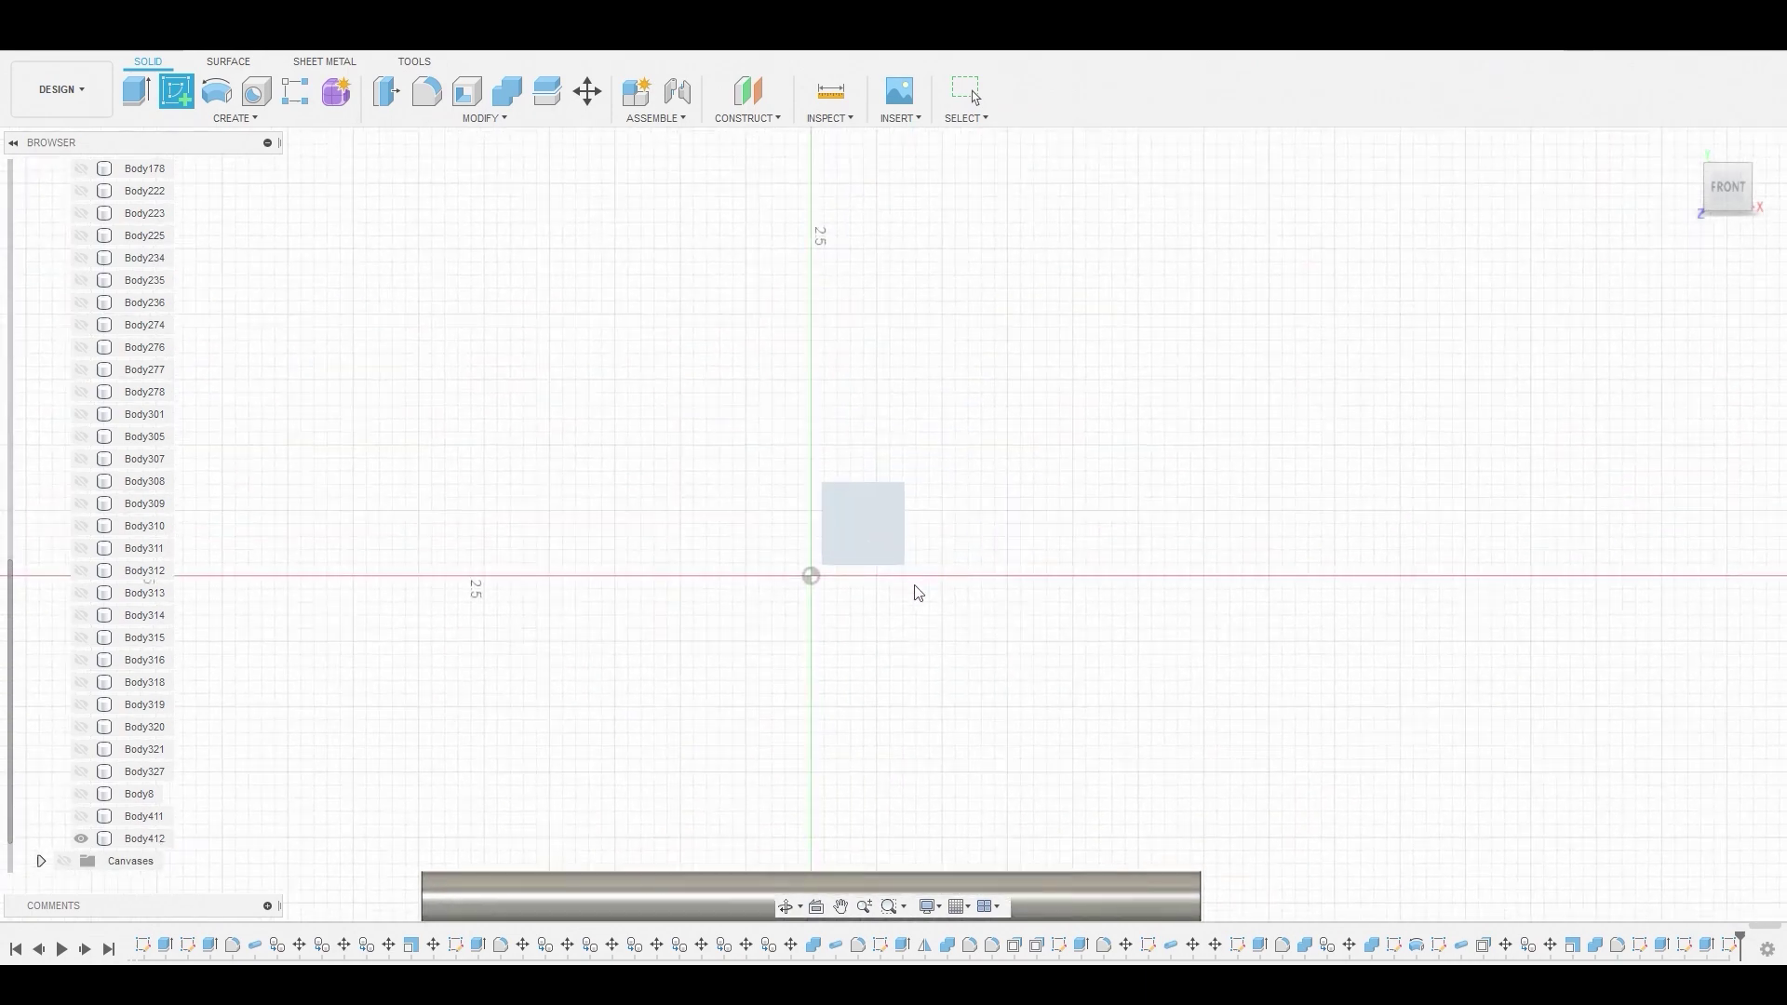
key("l")
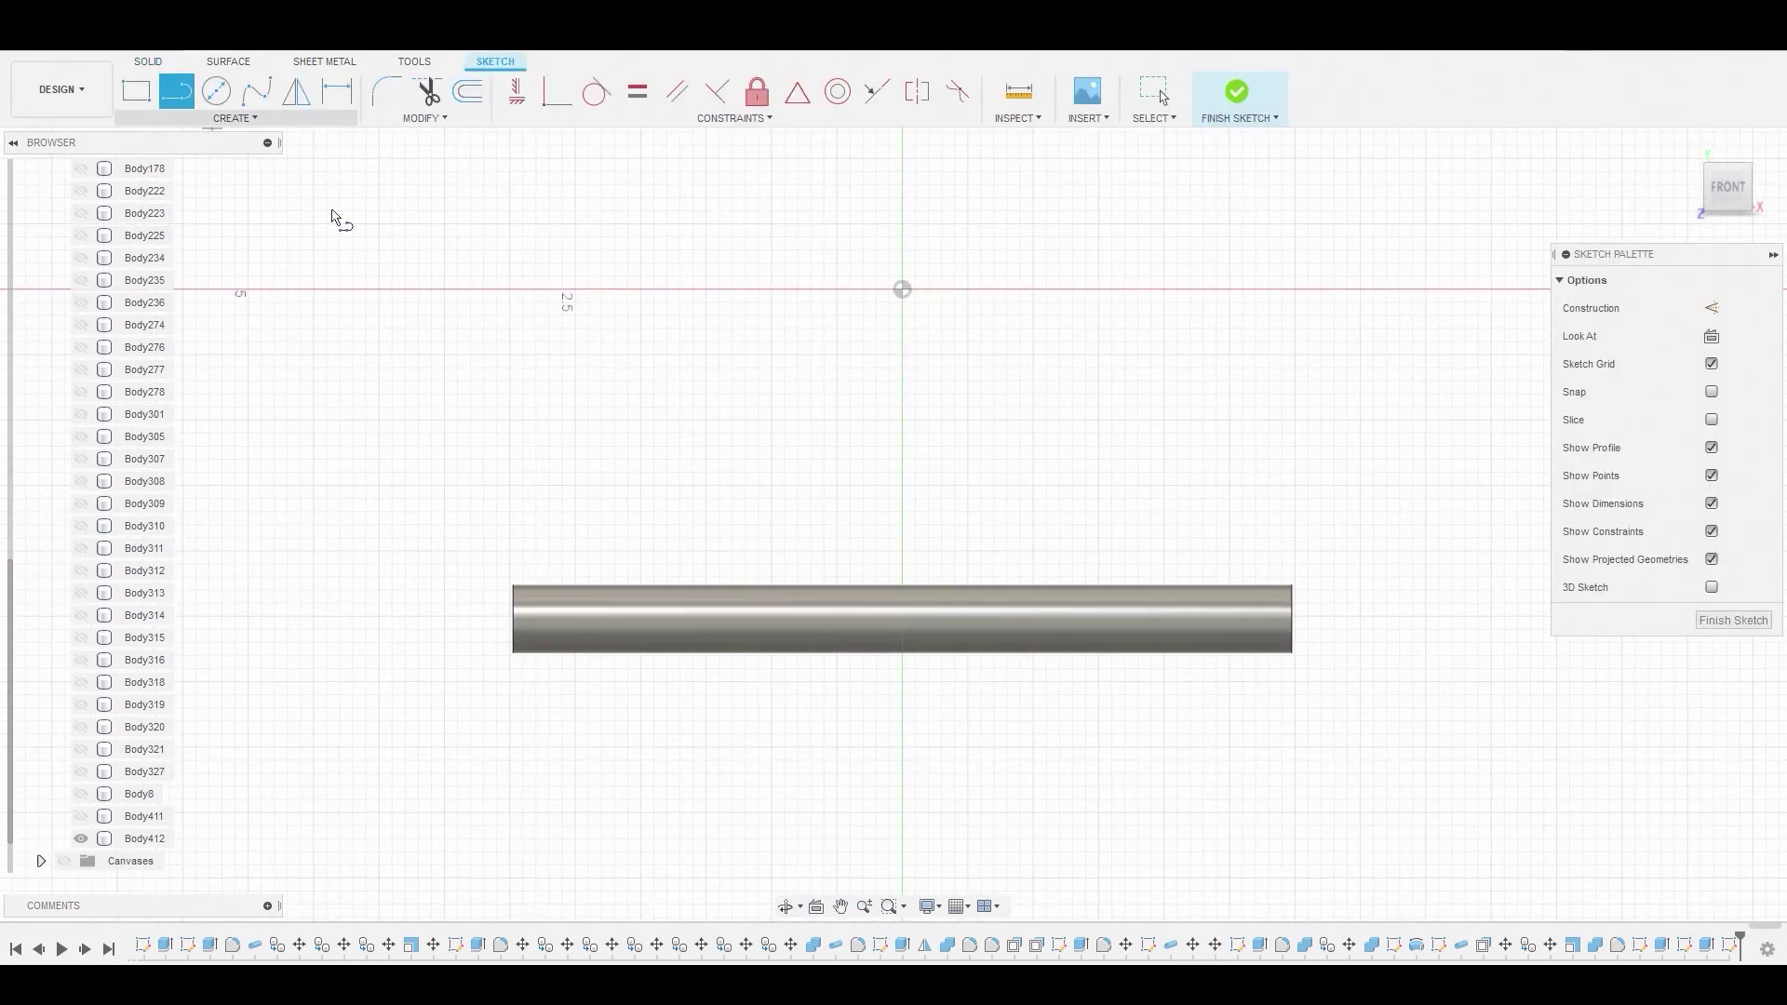
left_click(629, 439)
left_click(629, 513)
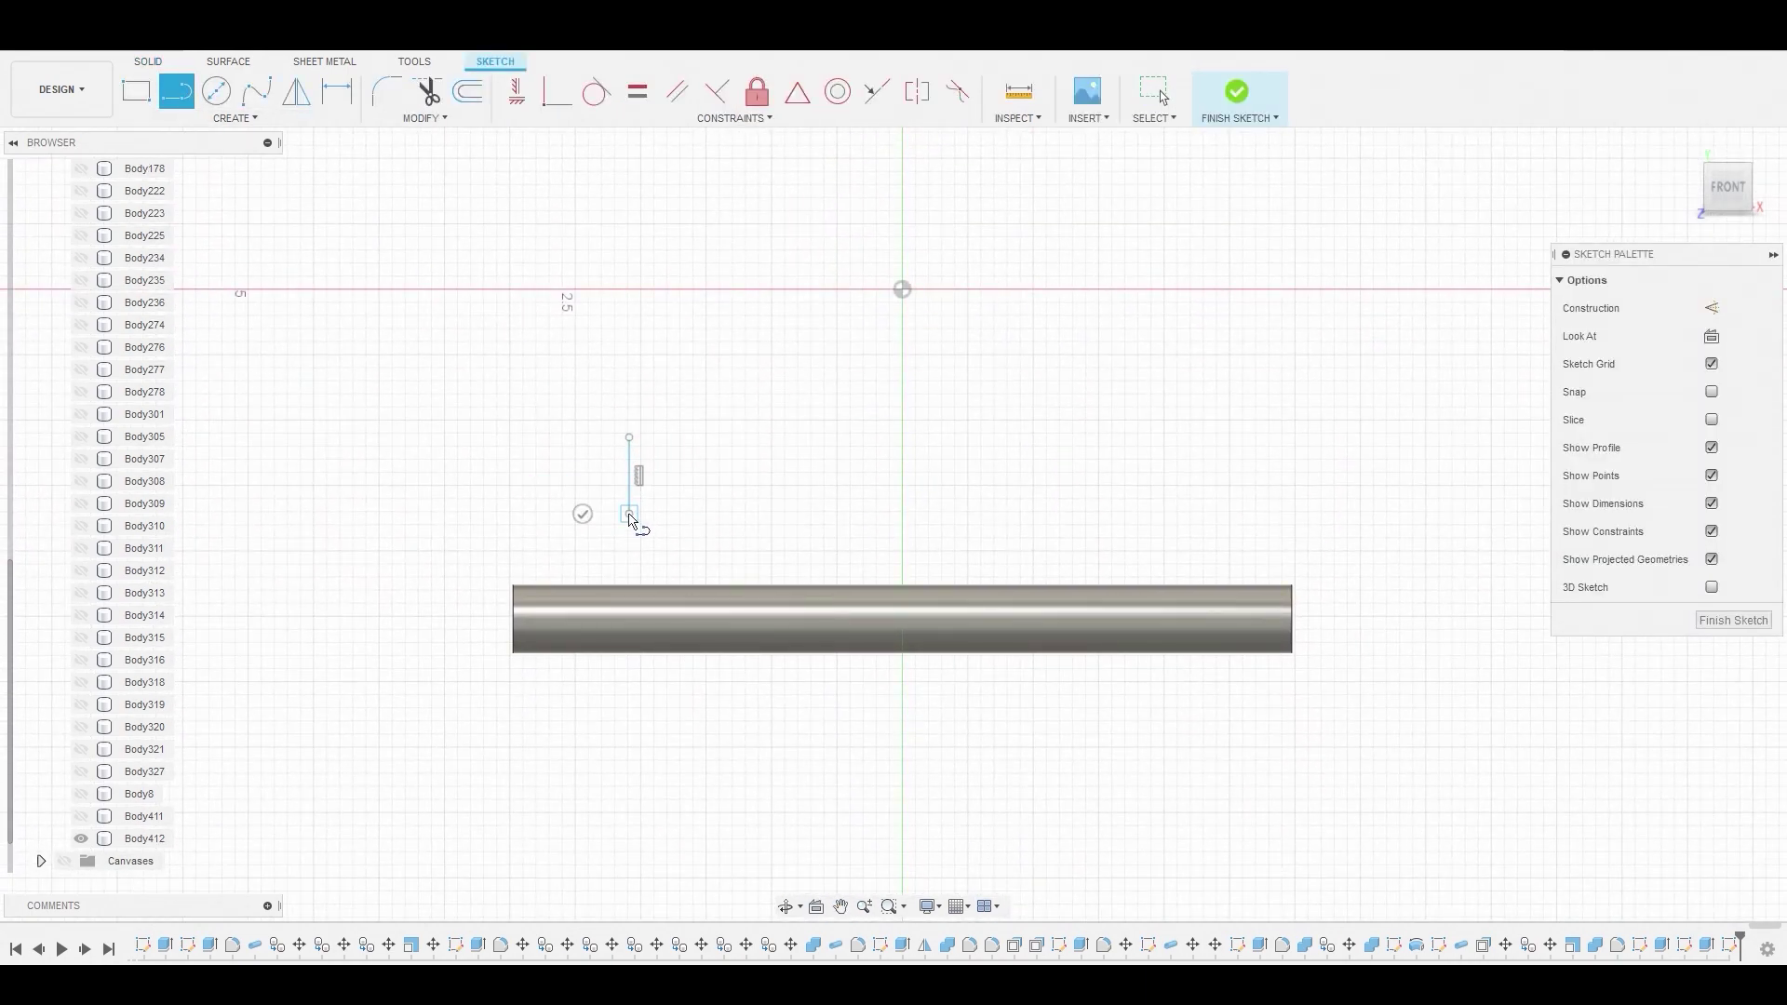
right_click(721, 462)
left_click(817, 463)
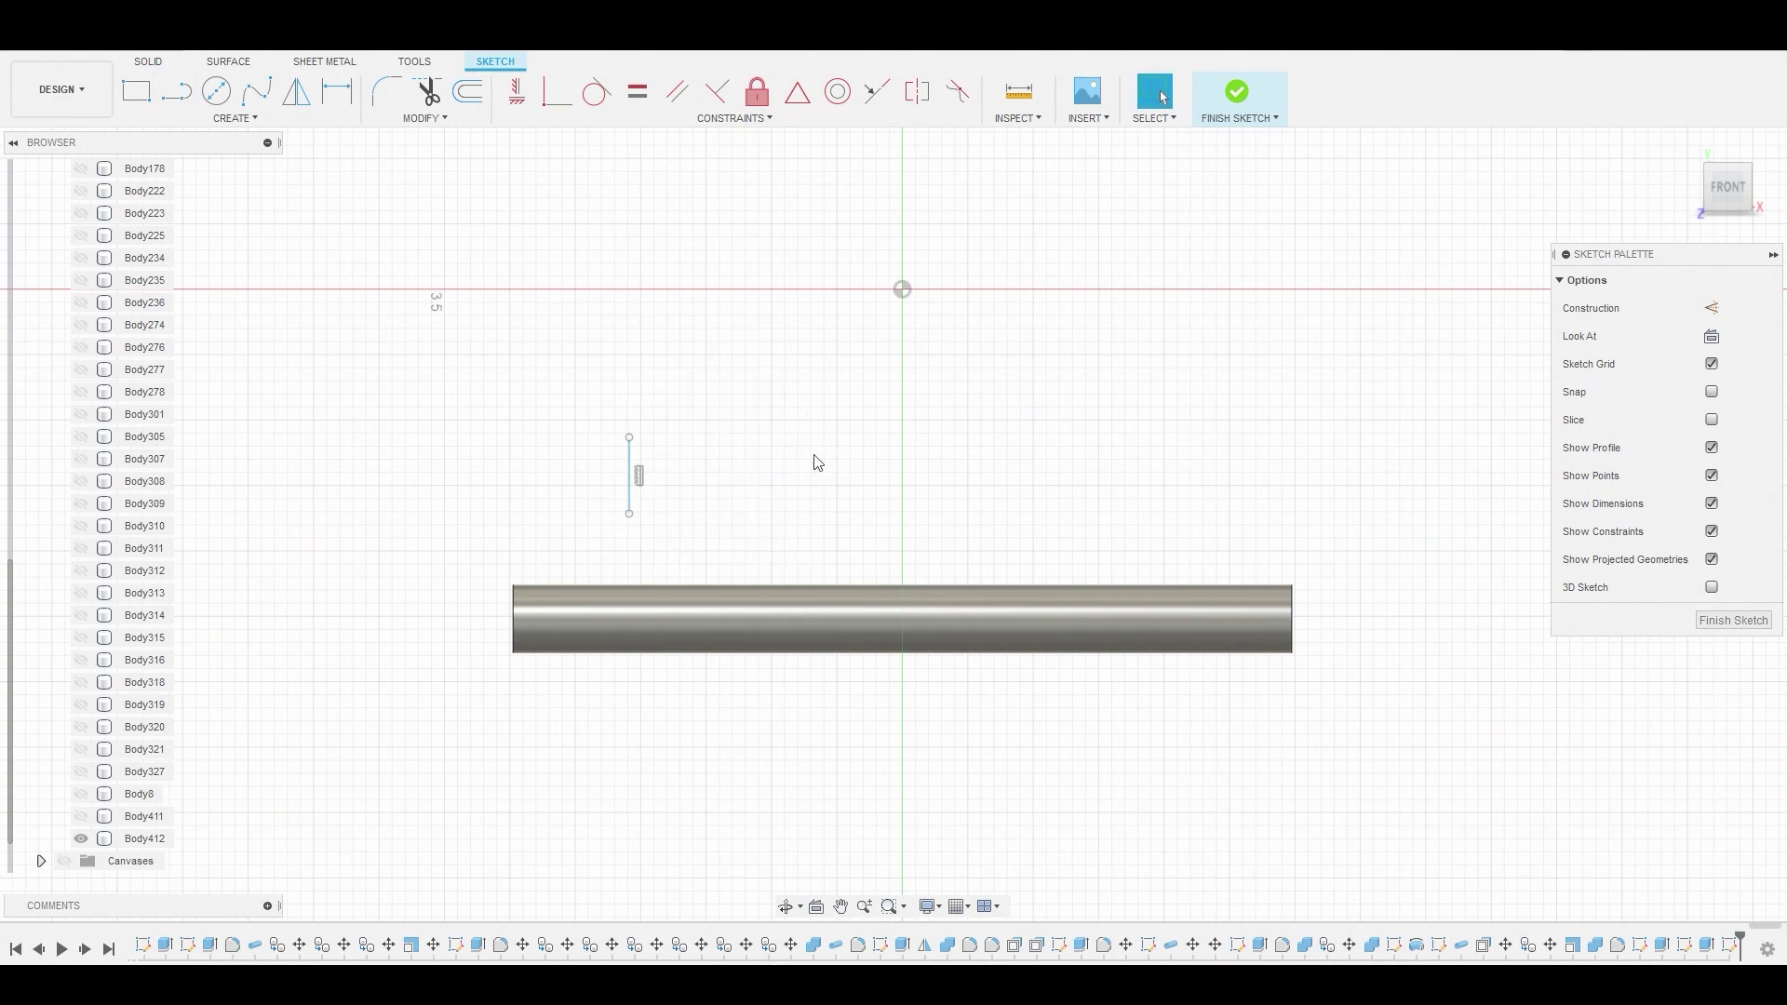
Make a copy of the short vertical line shifted 0.633 mm in X toward the axle's middle
left_click(632, 471)
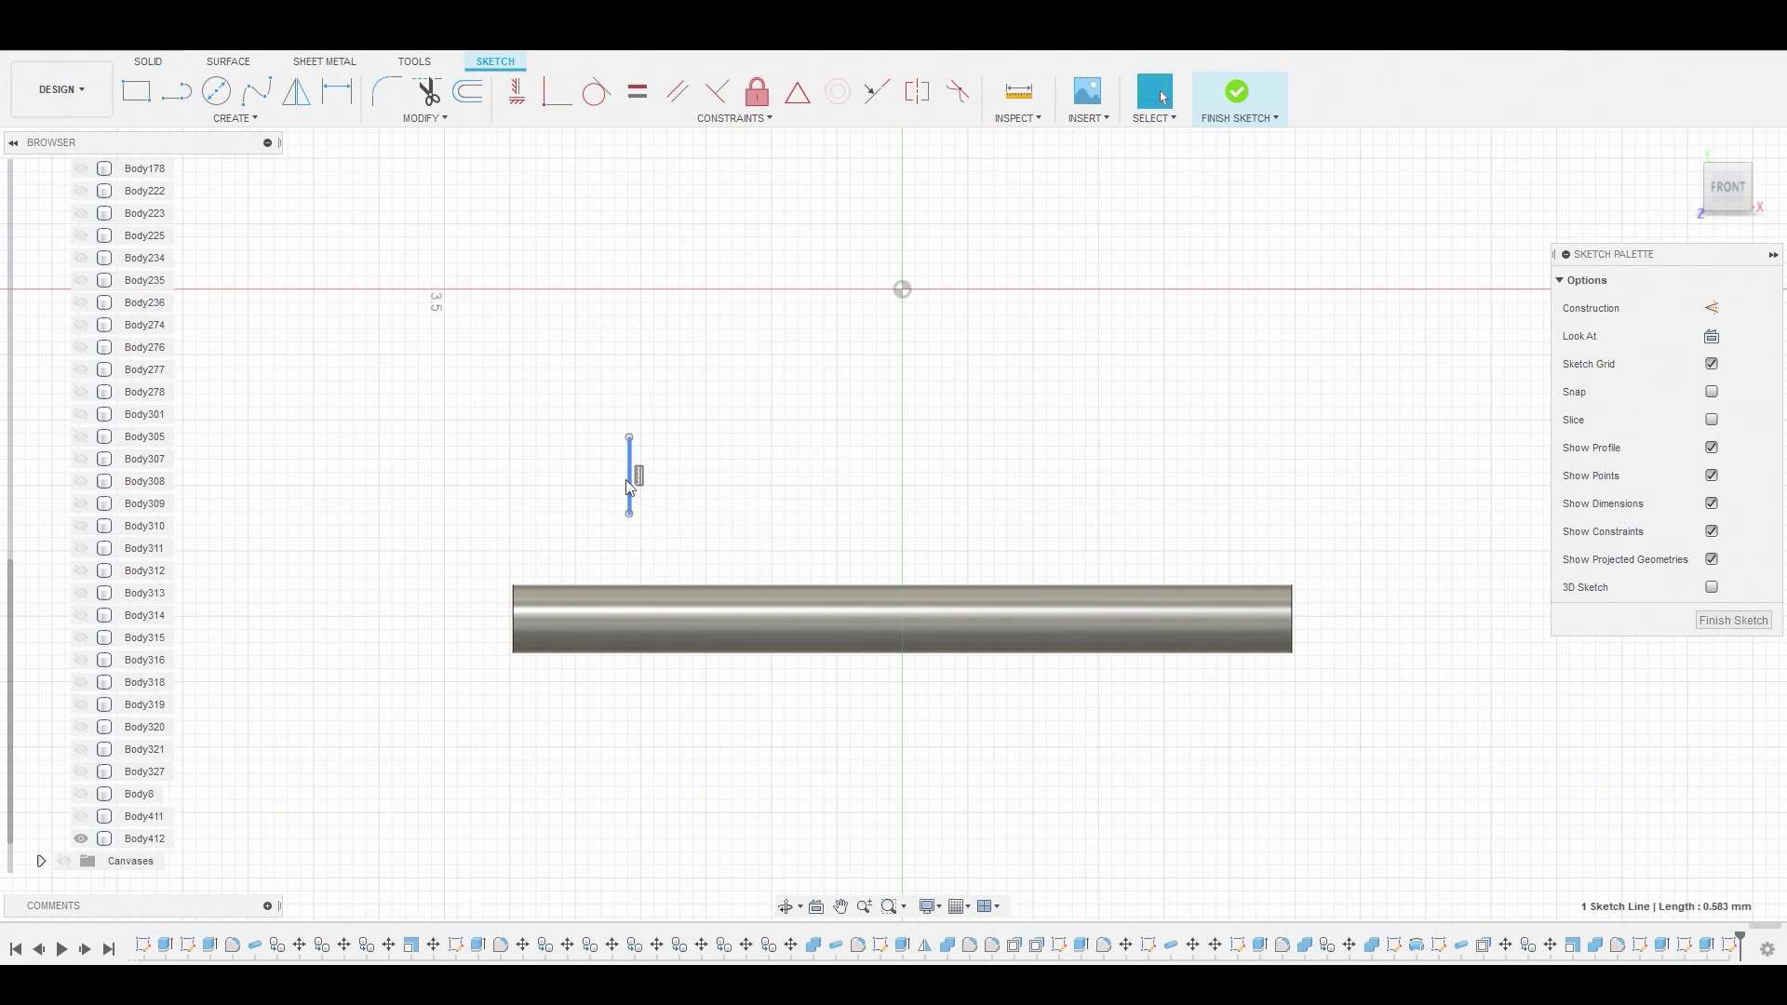
key("m")
left_click_drag(685, 486, 768, 486)
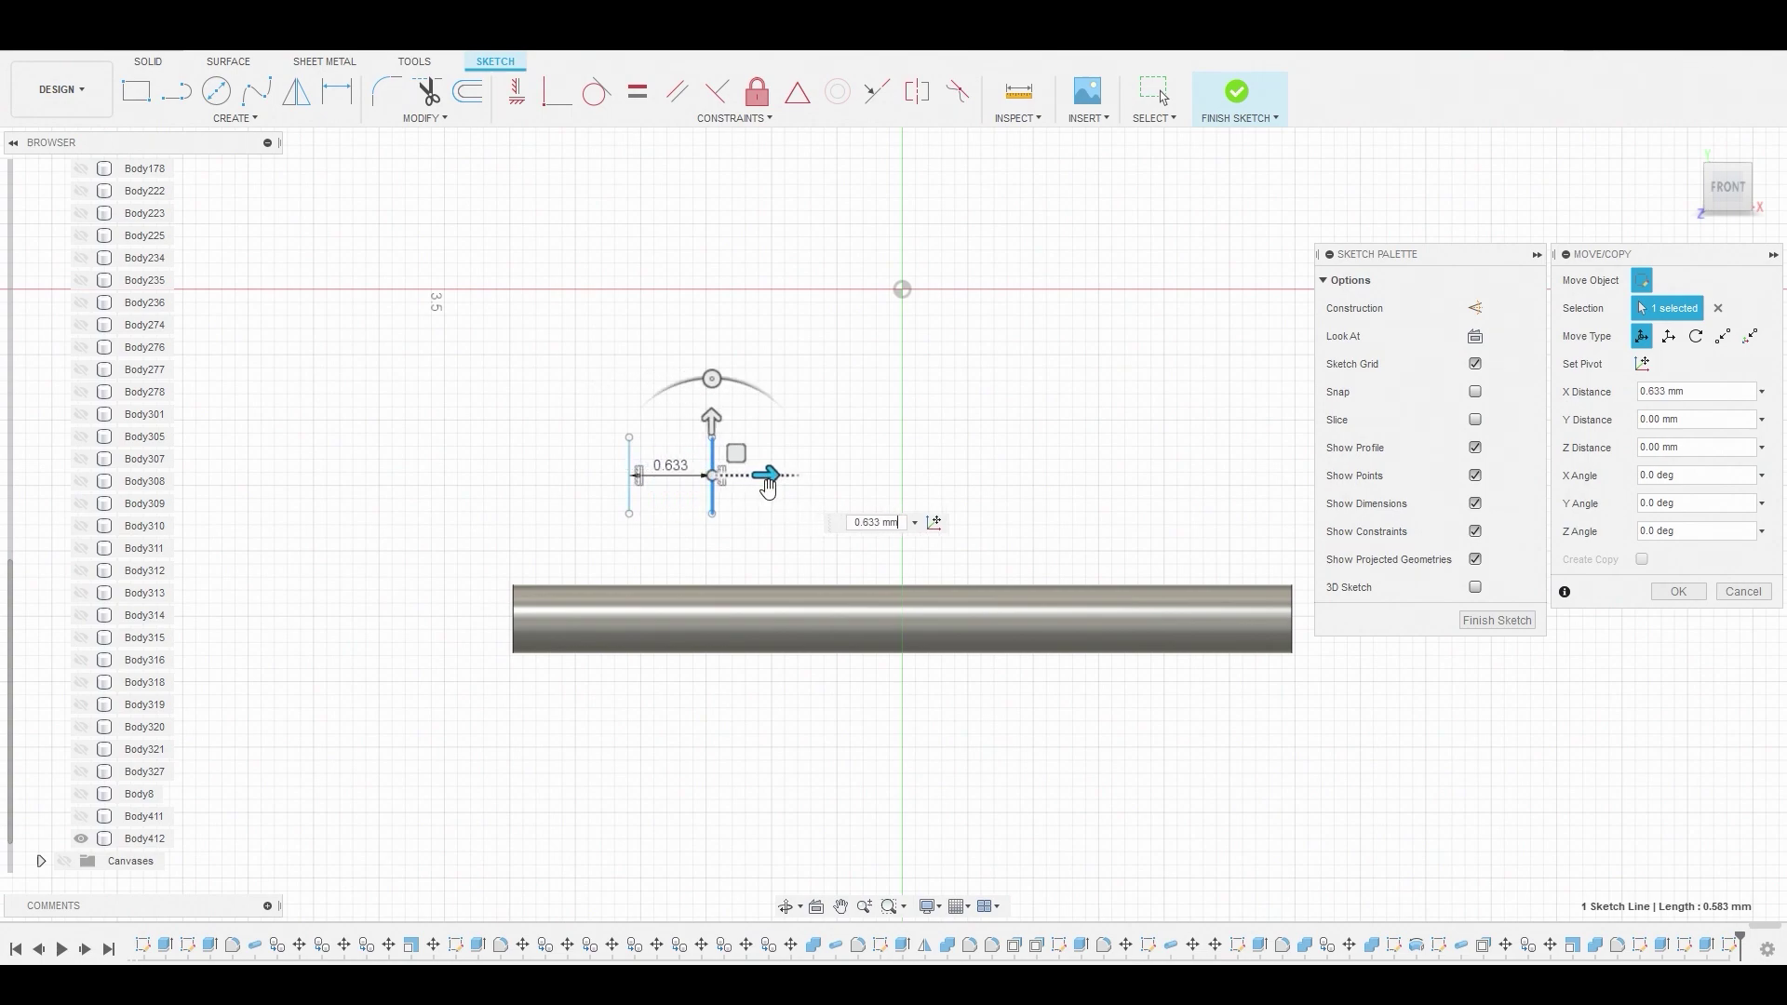
left_click(1678, 593)
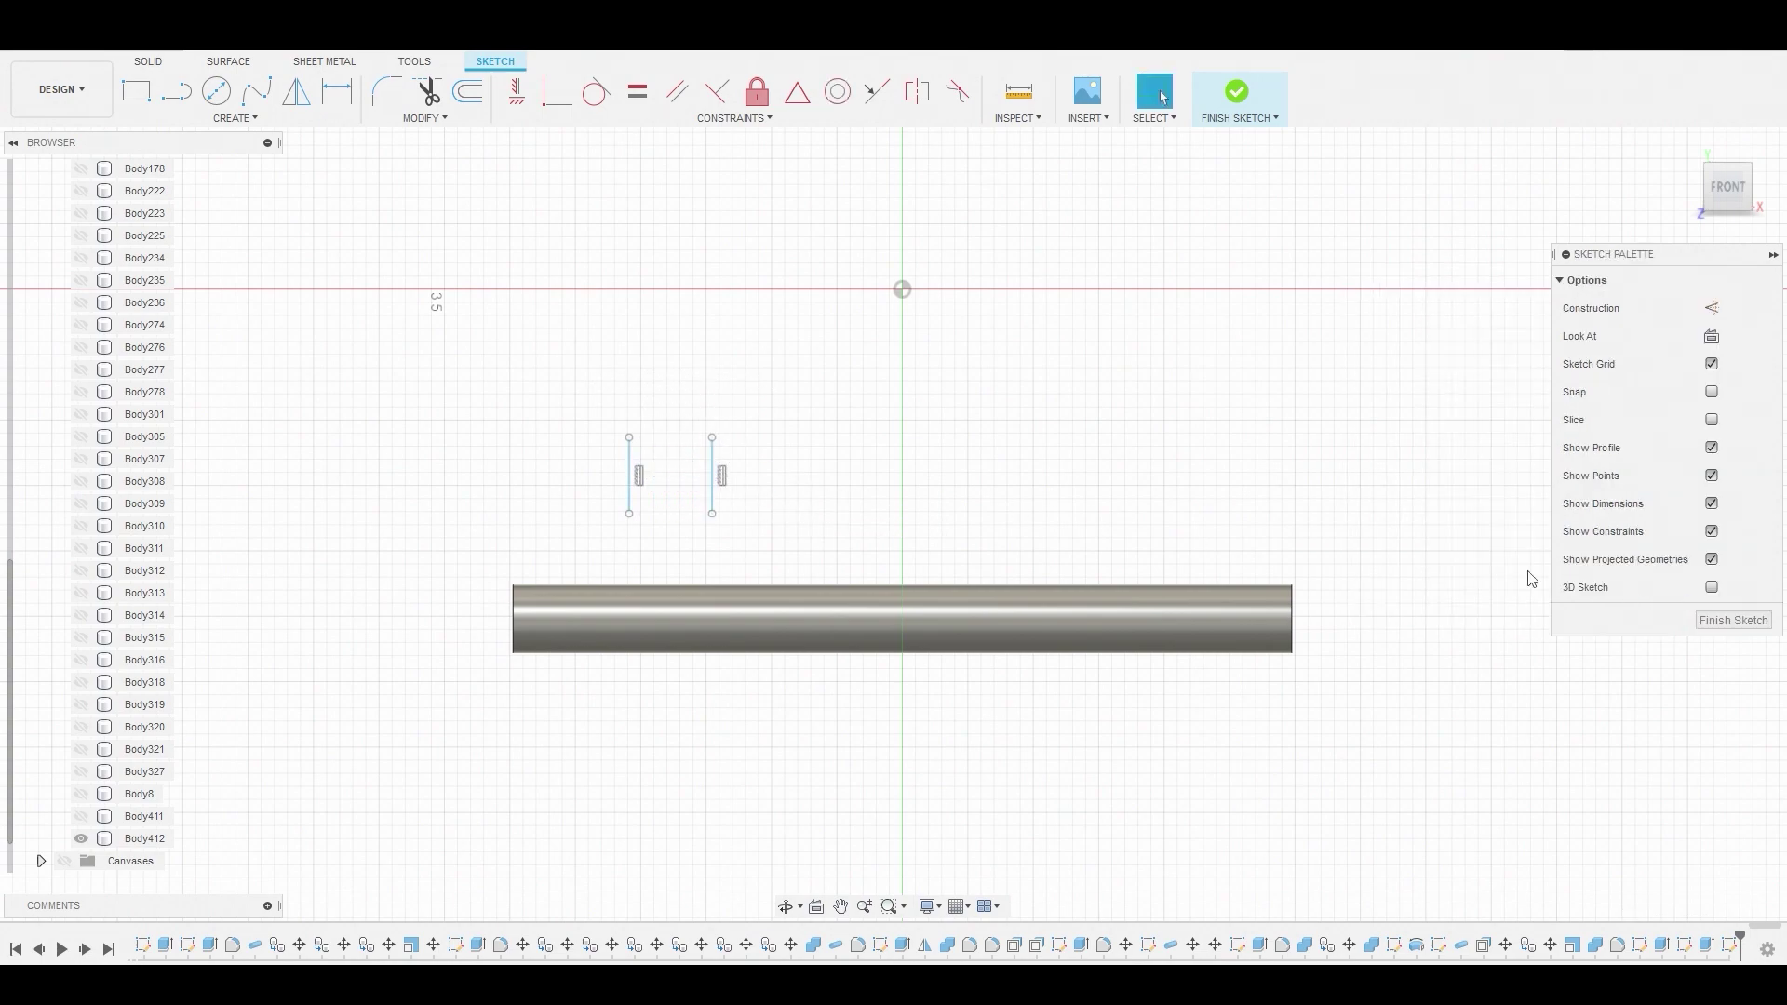
Paste another copy of the line shifted 0.875 mm in X, move the original line toward the axle's outer end, and finish the sketch
key("ctrl+v")
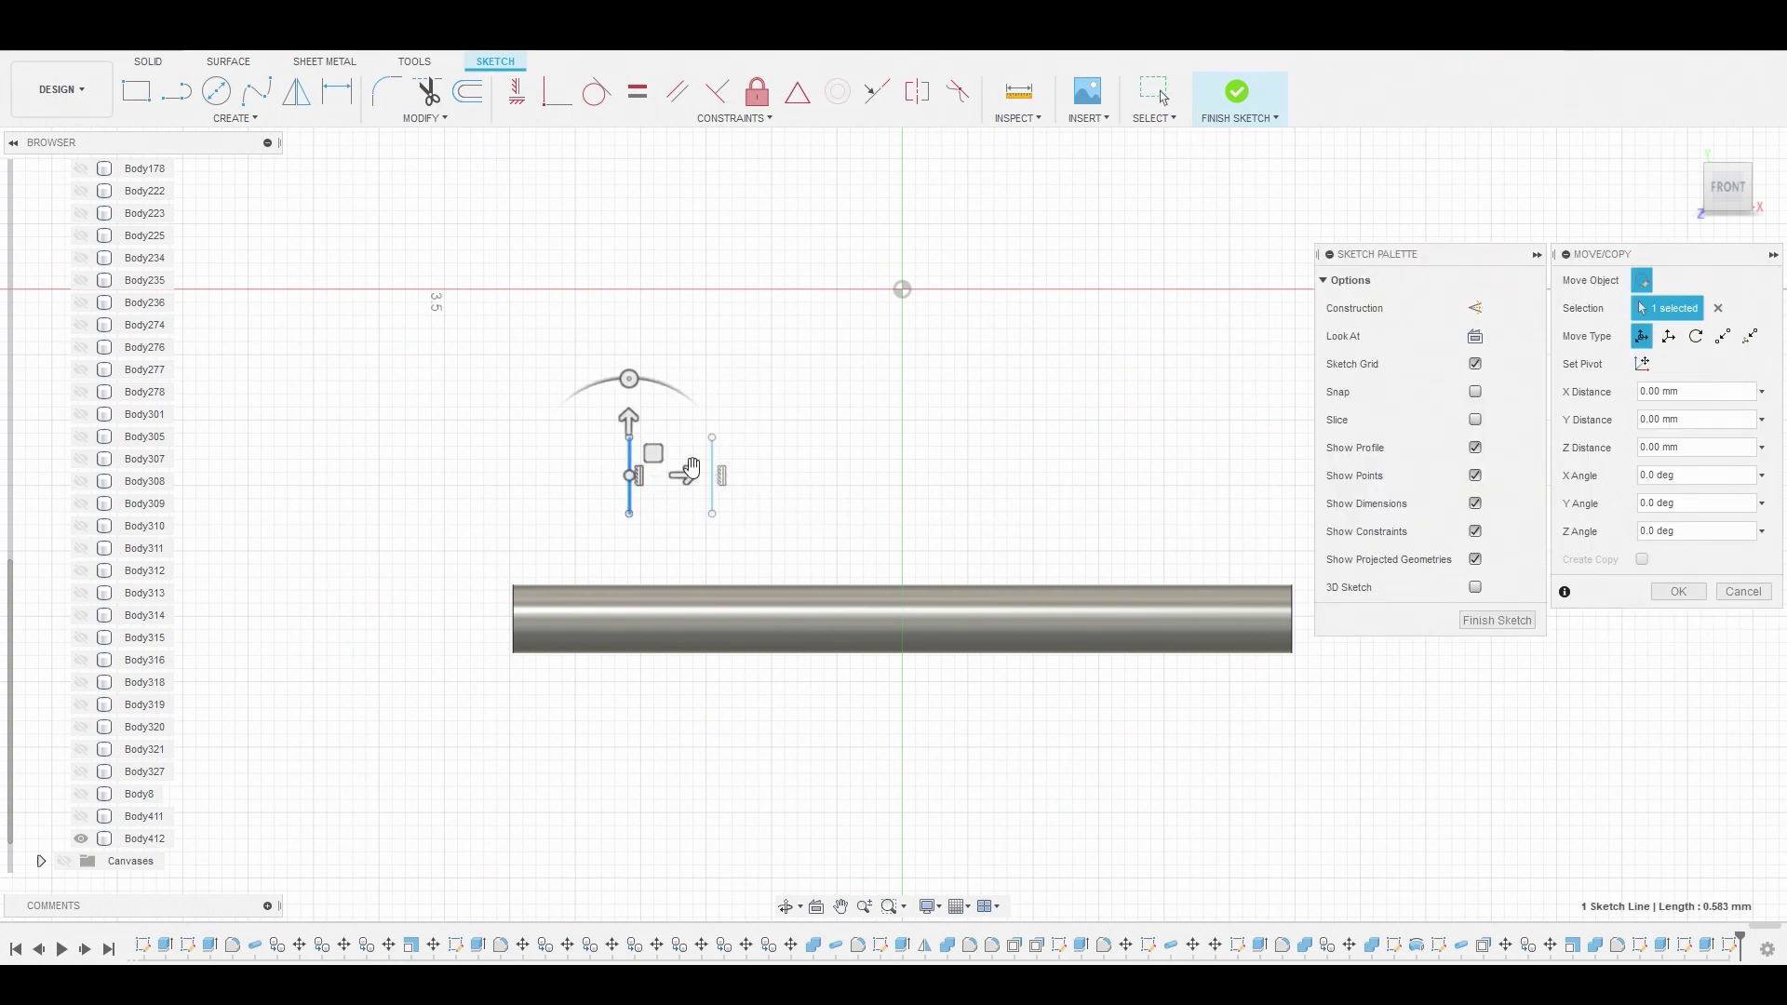
left_click_drag(688, 486, 800, 488)
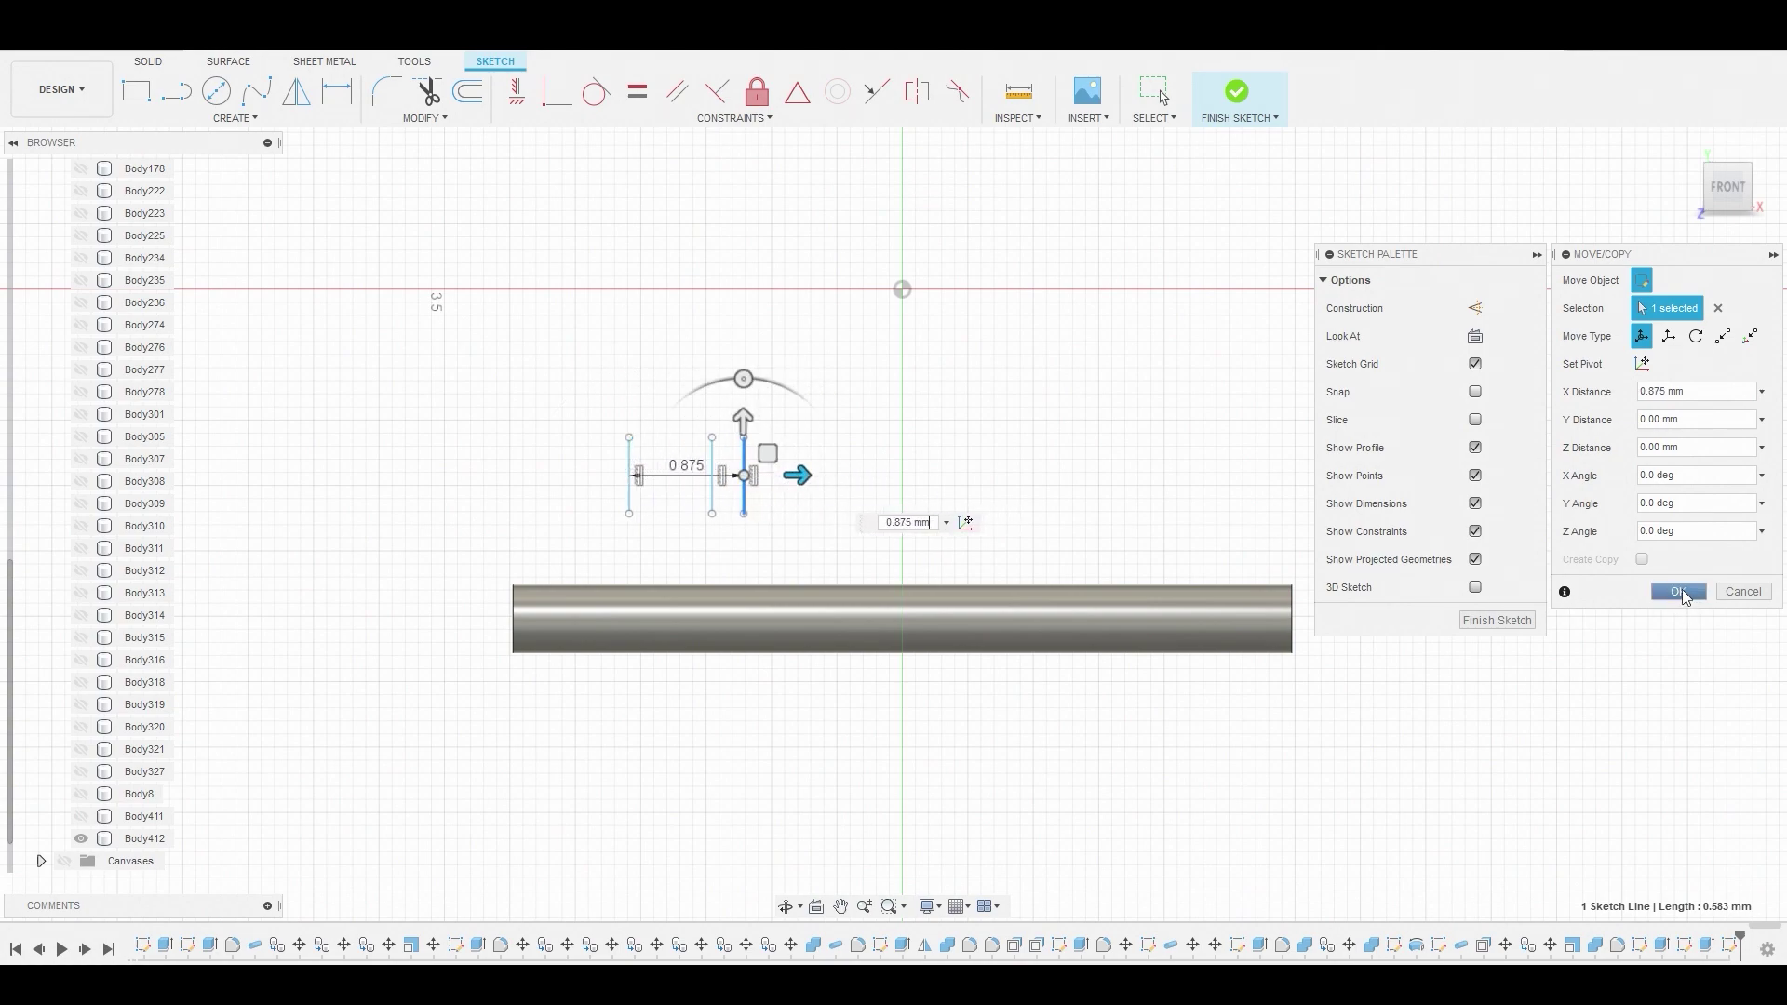
left_click(1678, 593)
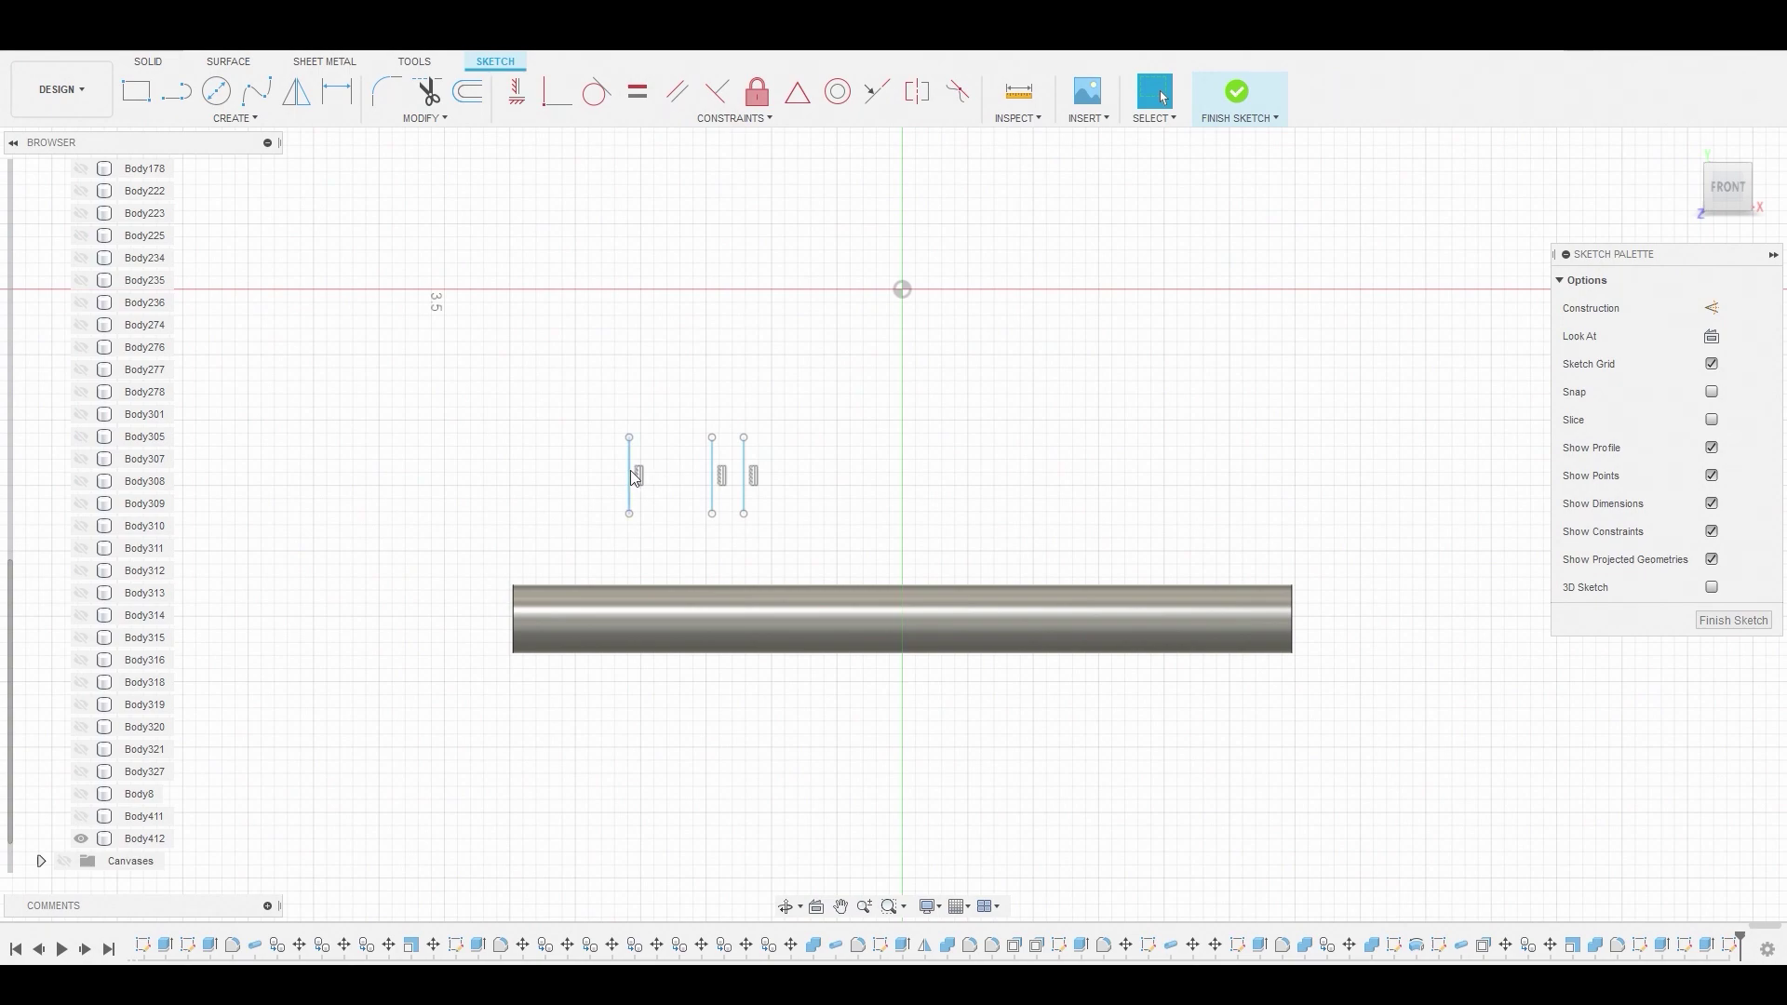
left_click_drag(630, 477, 597, 477)
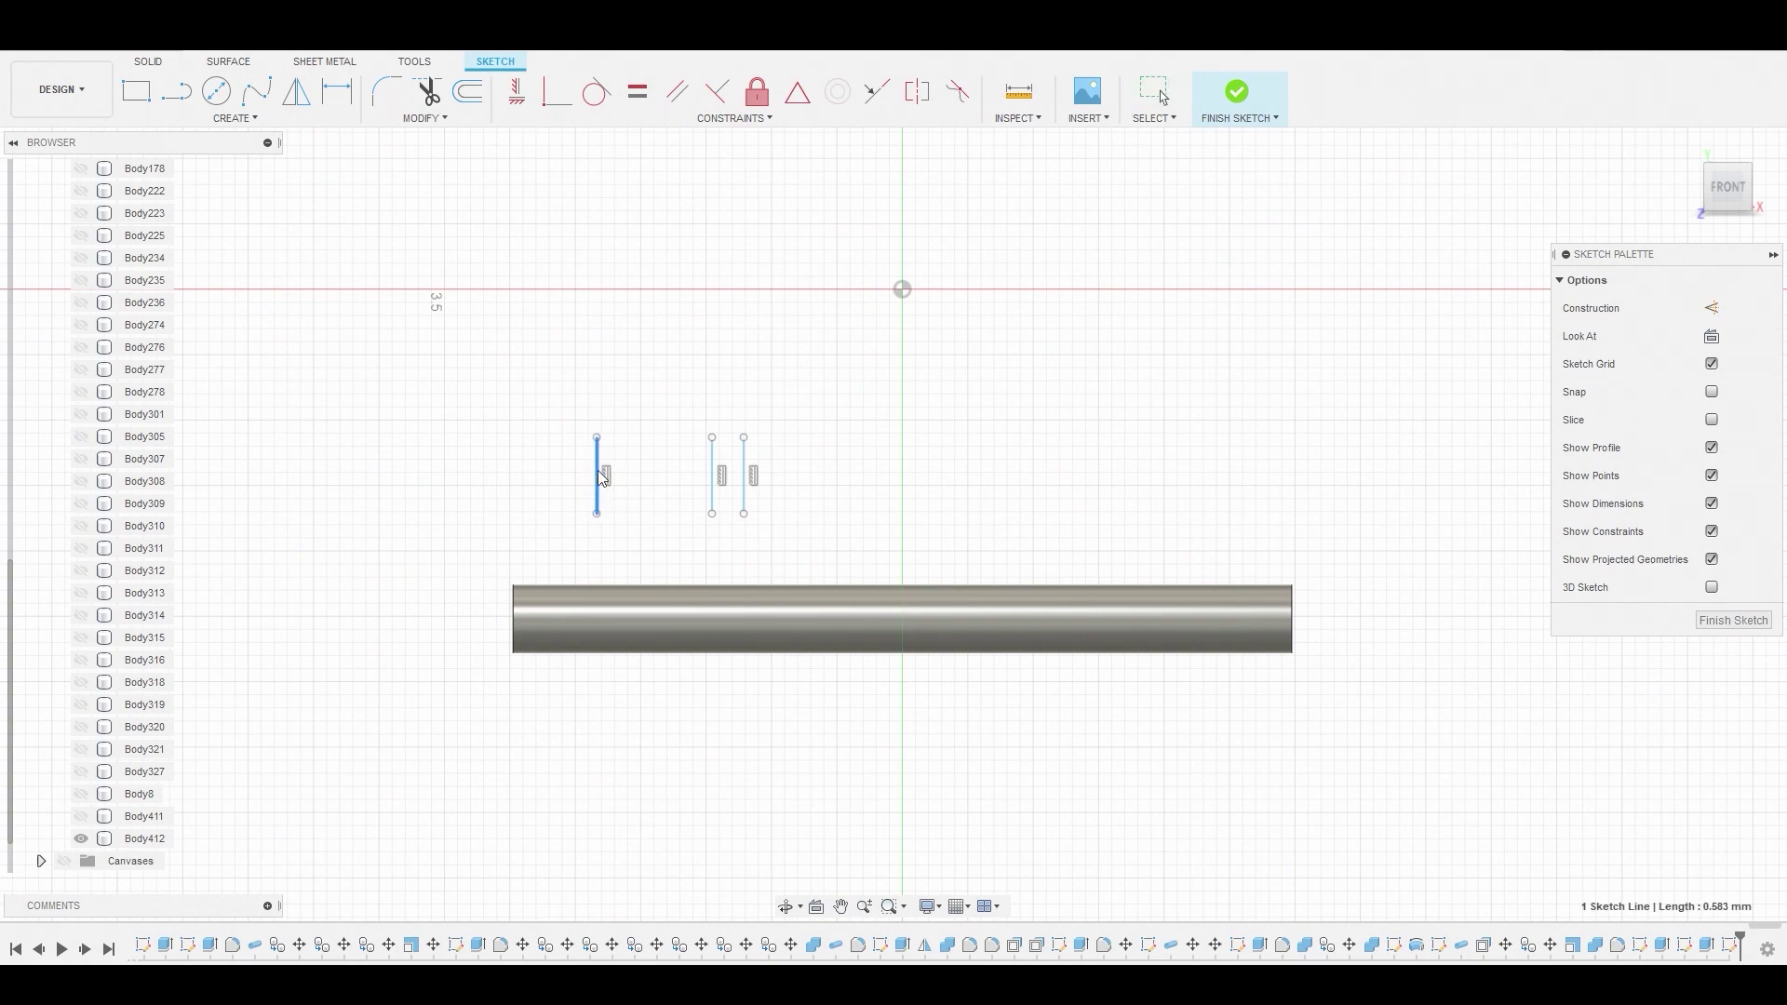
left_click(1238, 90)
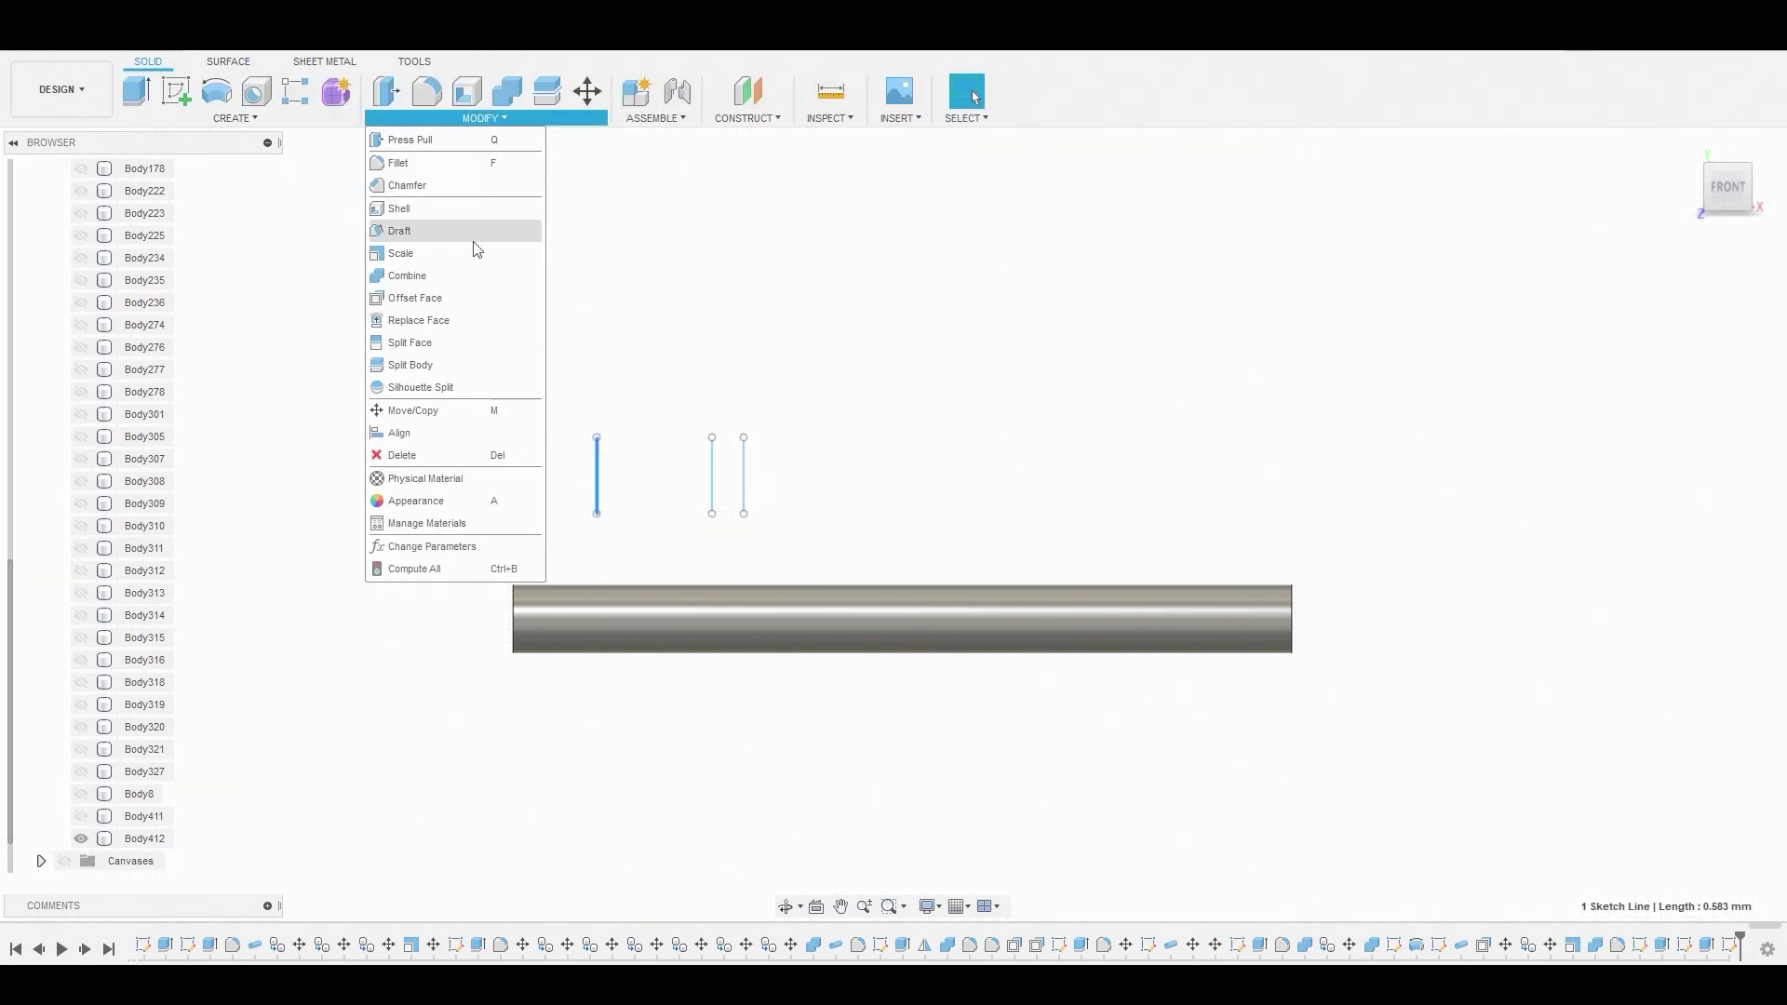
Split the axle body using all three vertical sketch lines as splitting tools
left_click(438, 365)
left_click(789, 606)
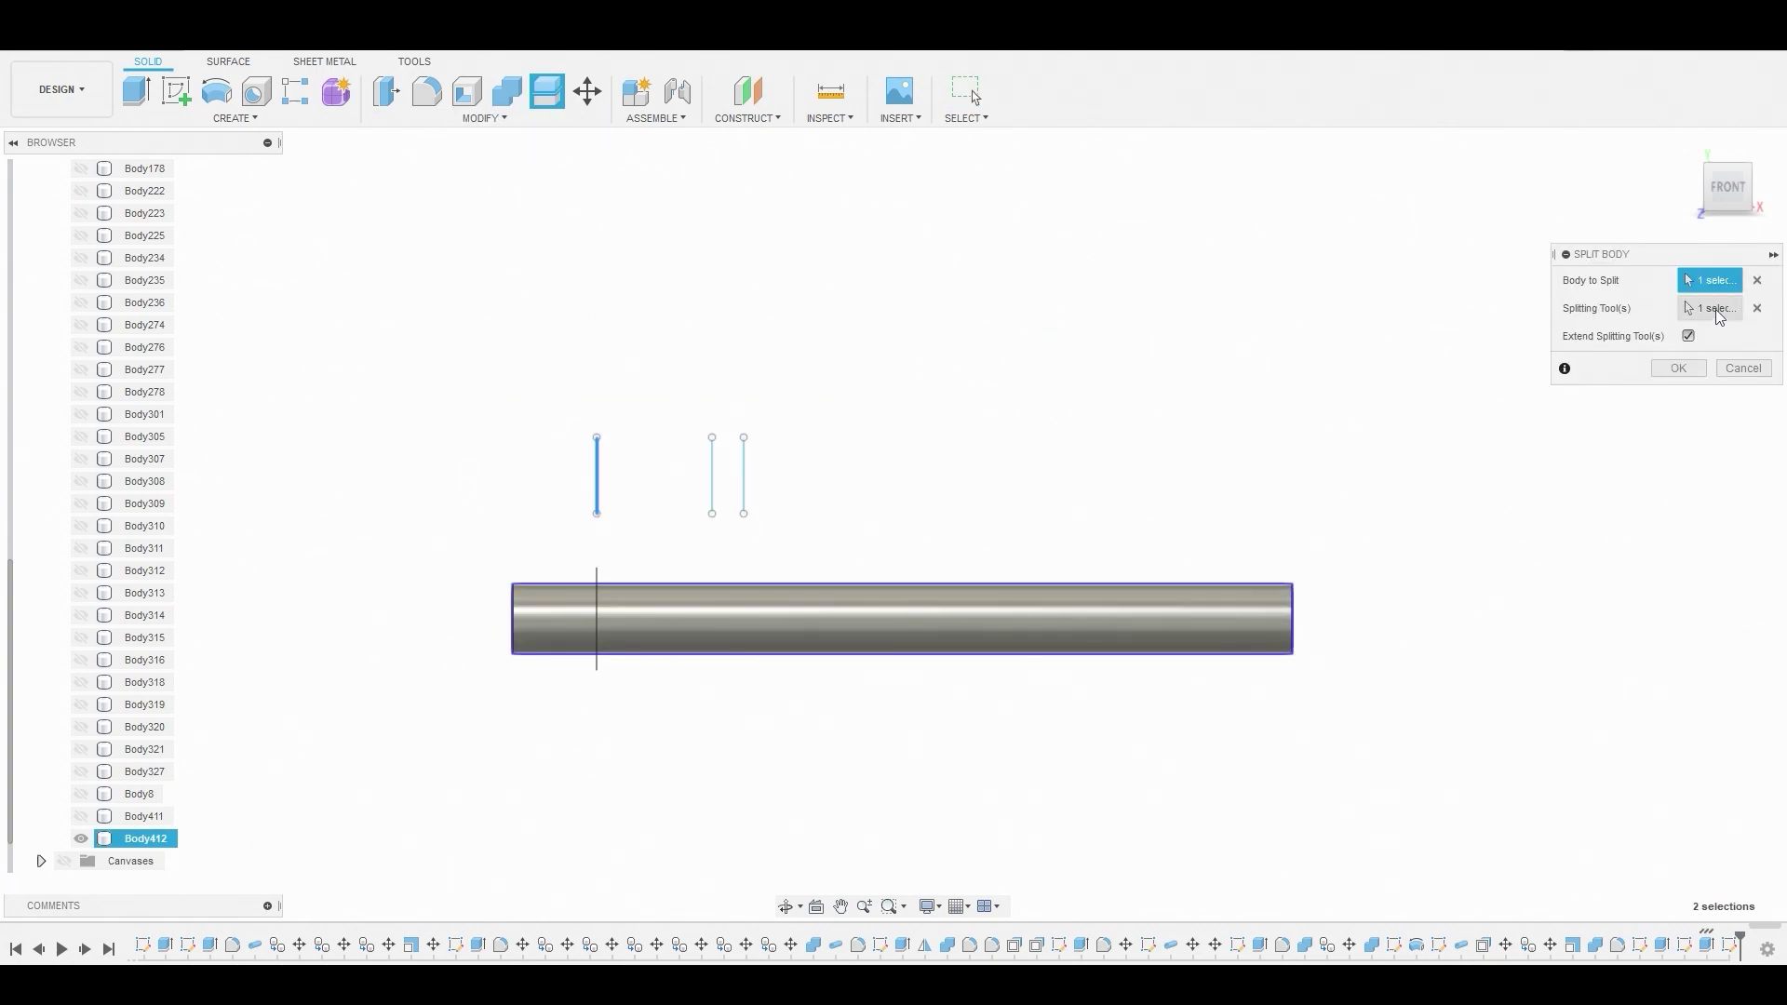
left_click(1755, 309)
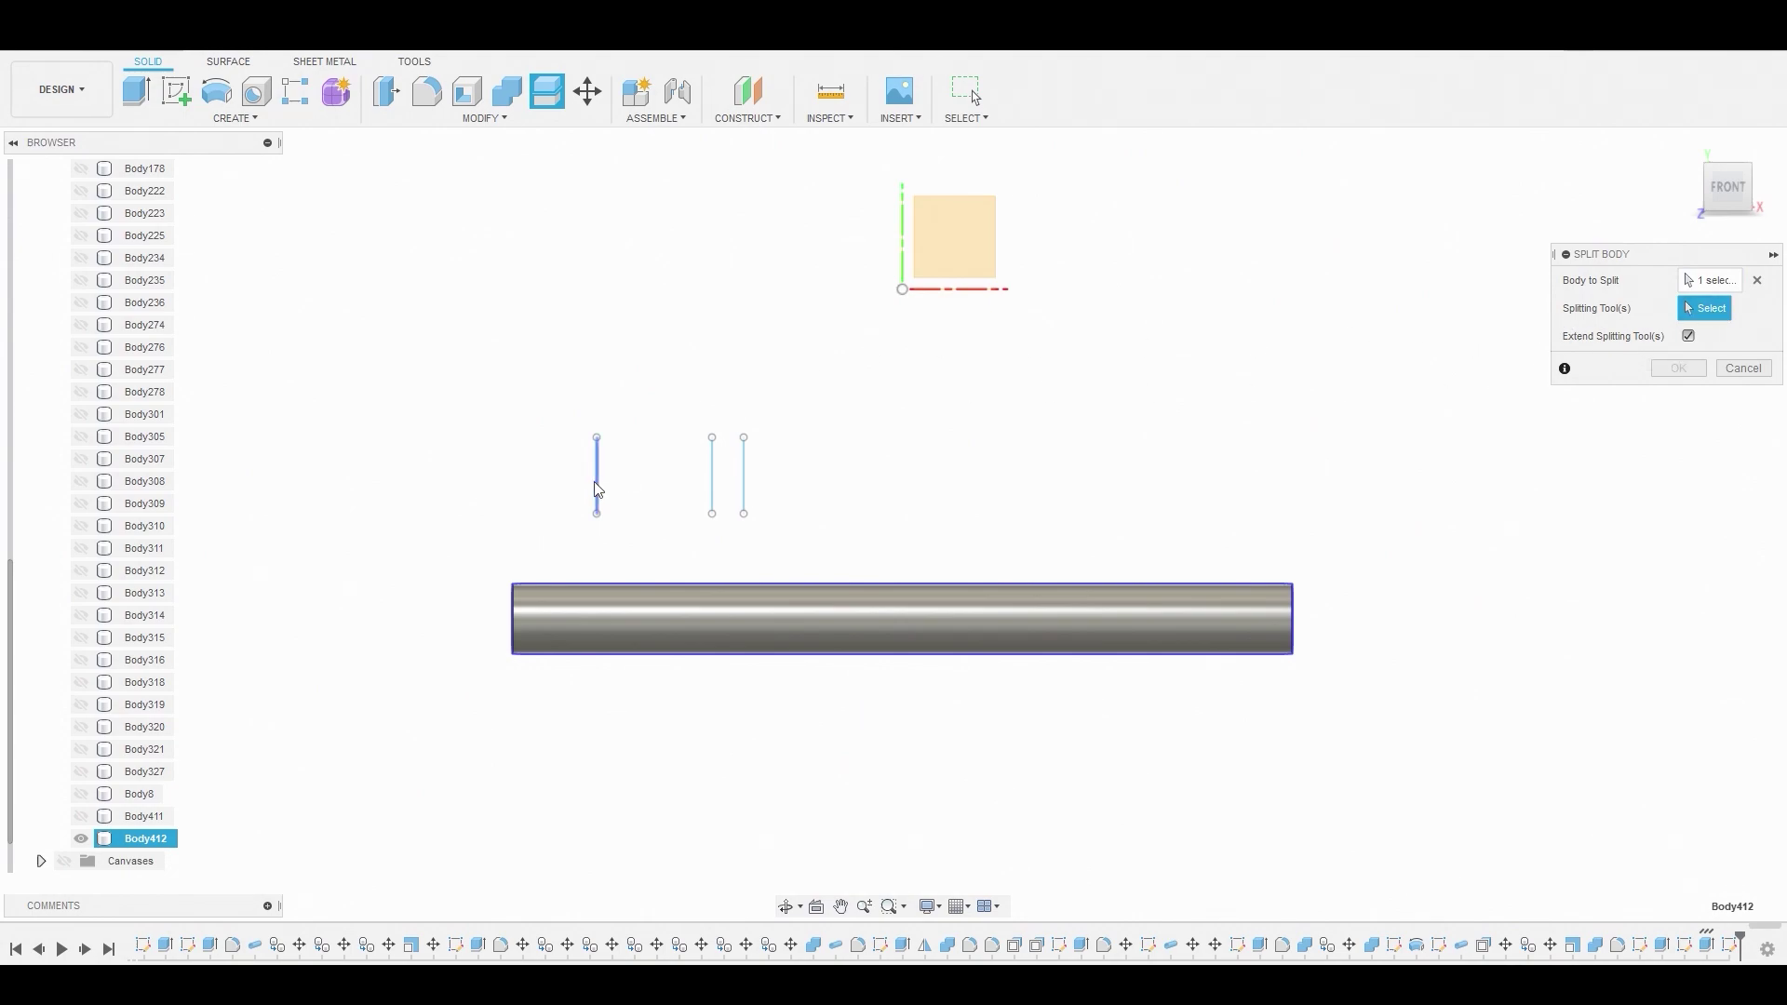
left_click(745, 476)
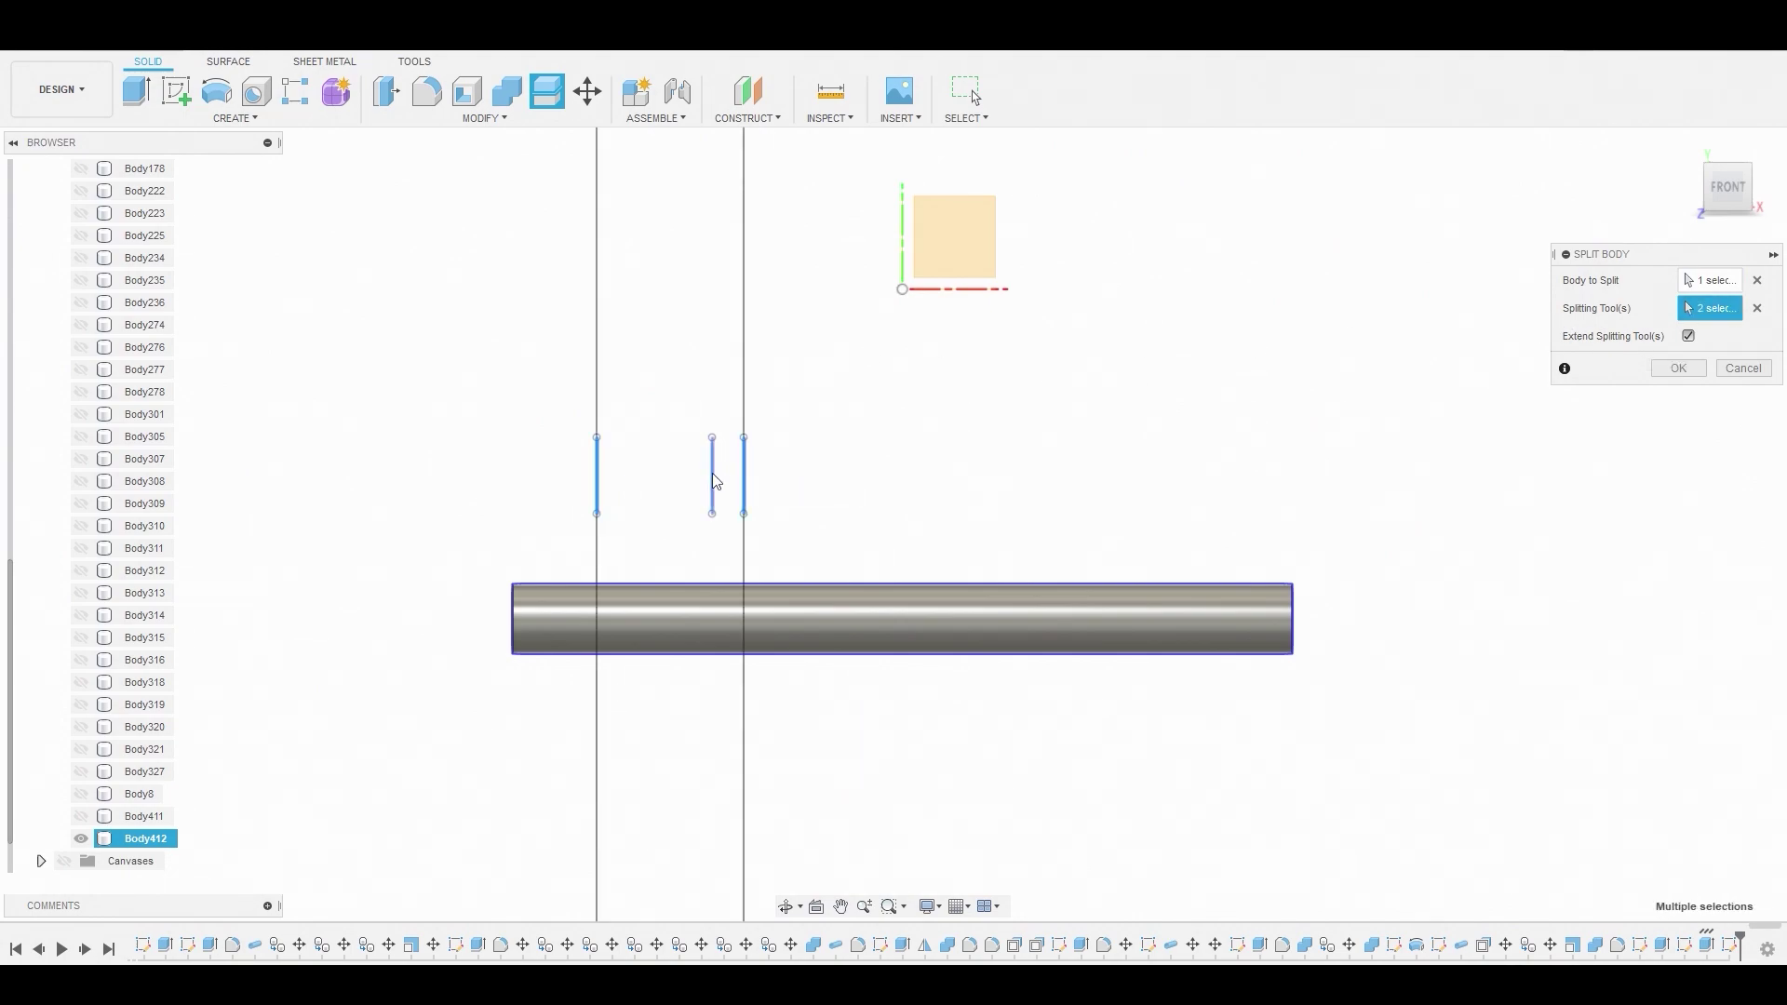
left_click(714, 479)
left_click(1666, 369)
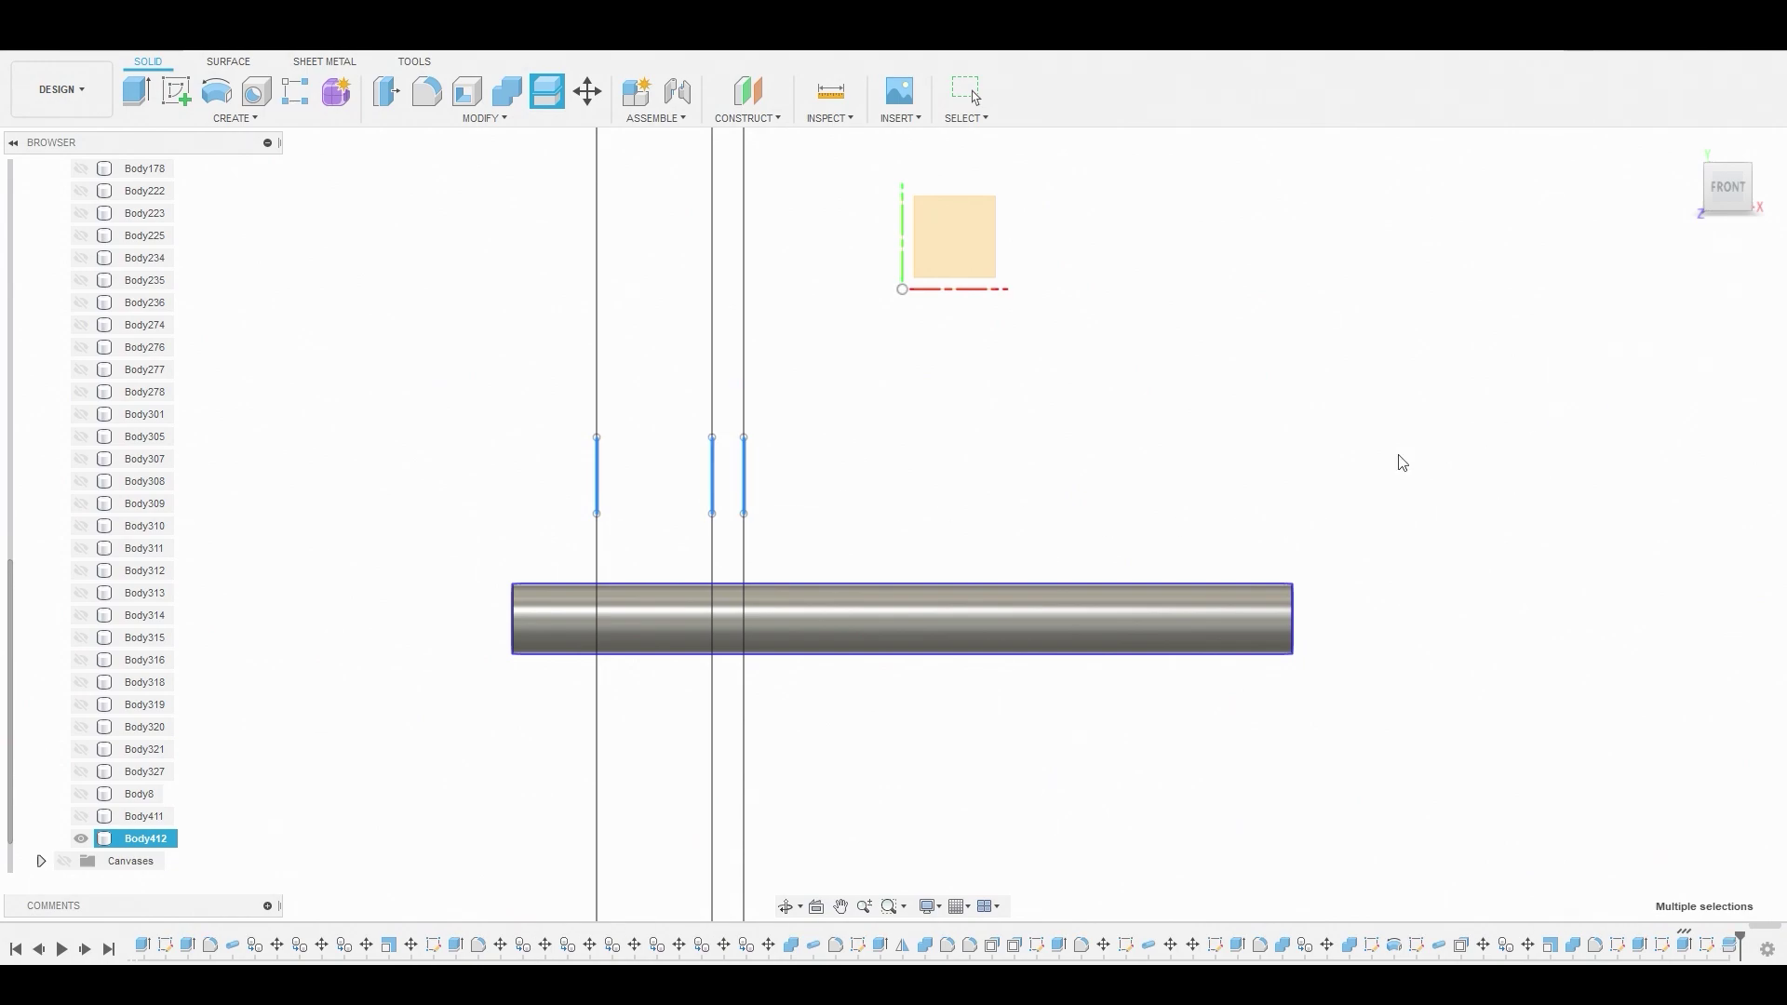
Offset the cylindrical face of the axle's narrow split section outward 0.134 mm to form a collar
middle_click_drag(839, 519, 926, 568, "shift")
right_click(905, 569)
left_click(964, 542)
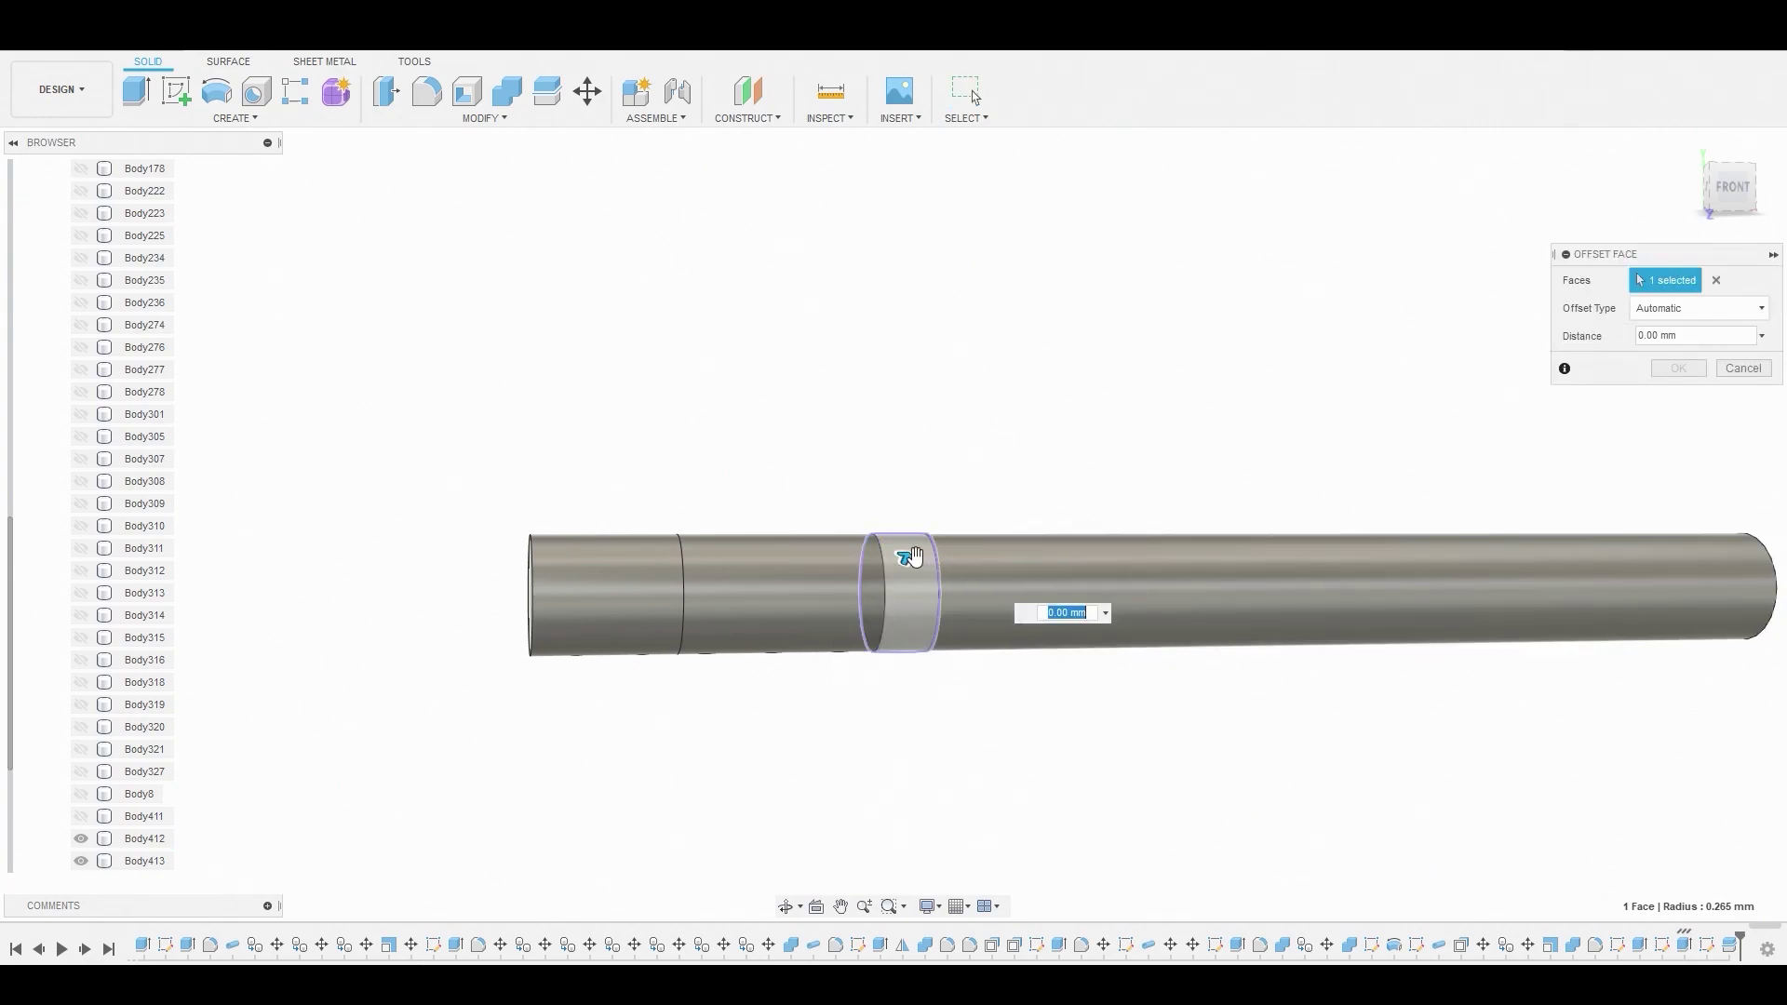
left_click_drag(909, 560, 912, 544)
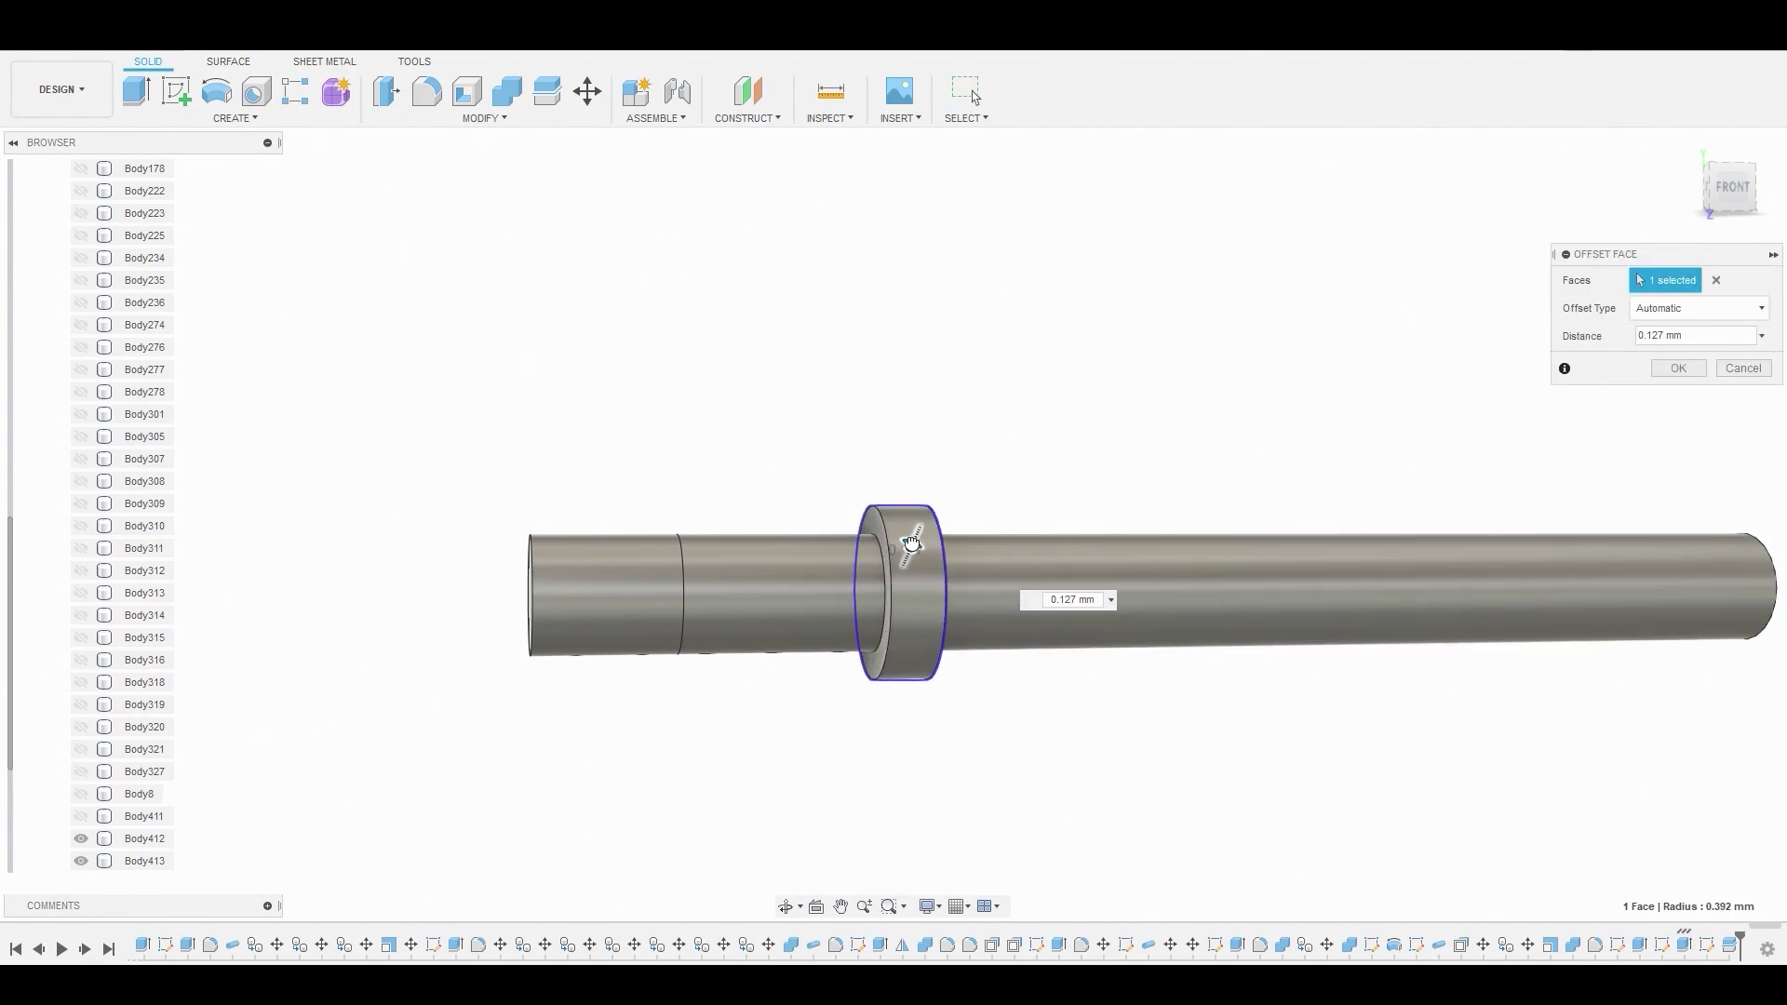
left_click(1676, 370)
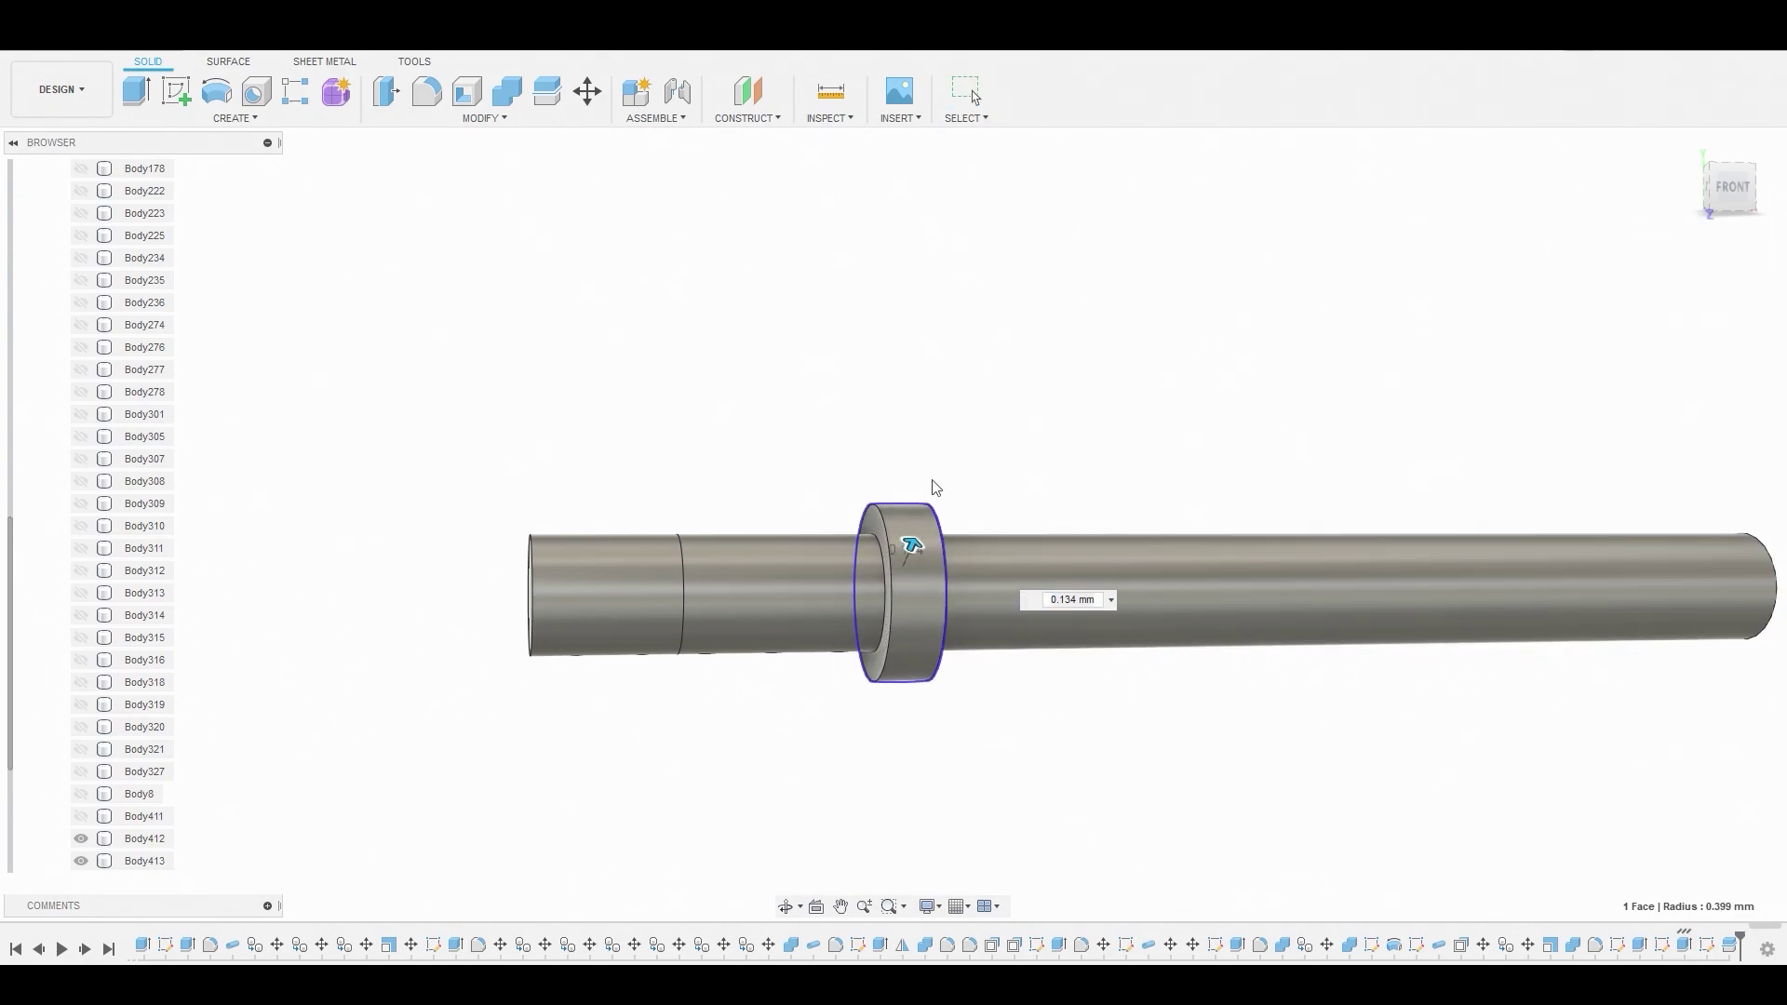
Offset the cylindrical face of the axle's short end section outward about 0.1 mm
right_click(576, 559)
left_click(616, 538)
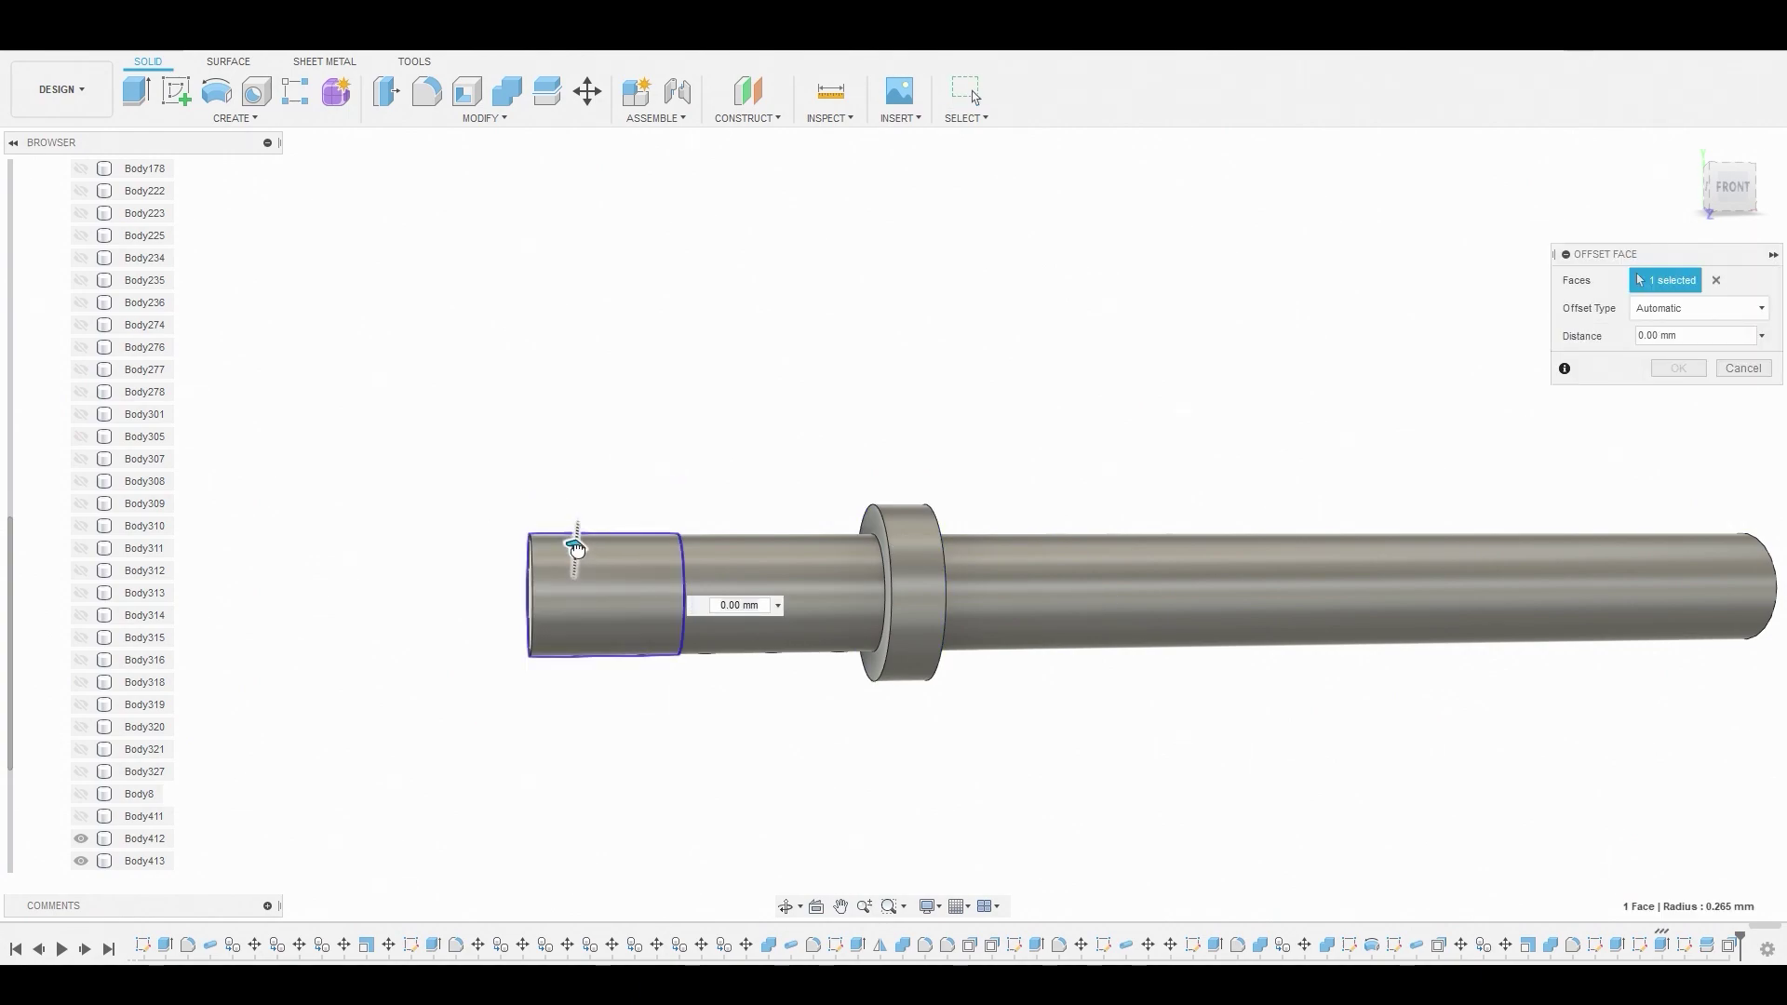
mouse_move(576, 549)
left_mouse_down()
mouse_move(579, 515)
mouse_move(581, 535)
left_mouse_up()
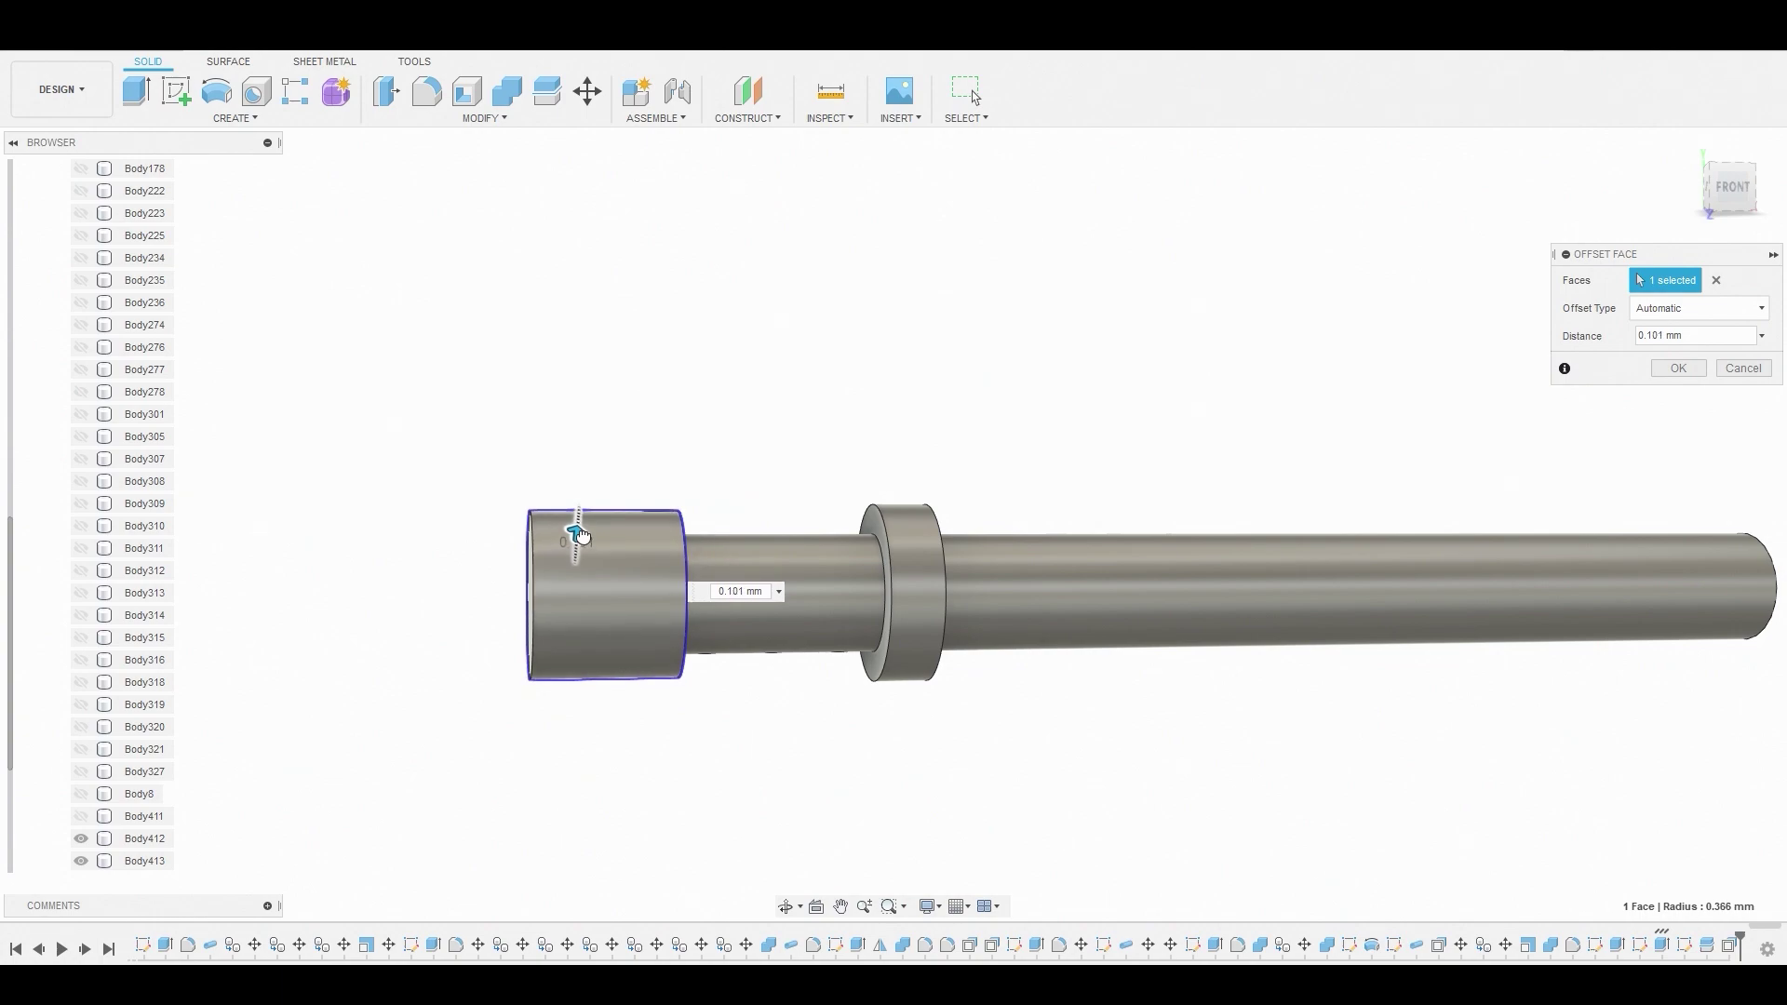
left_click(1676, 370)
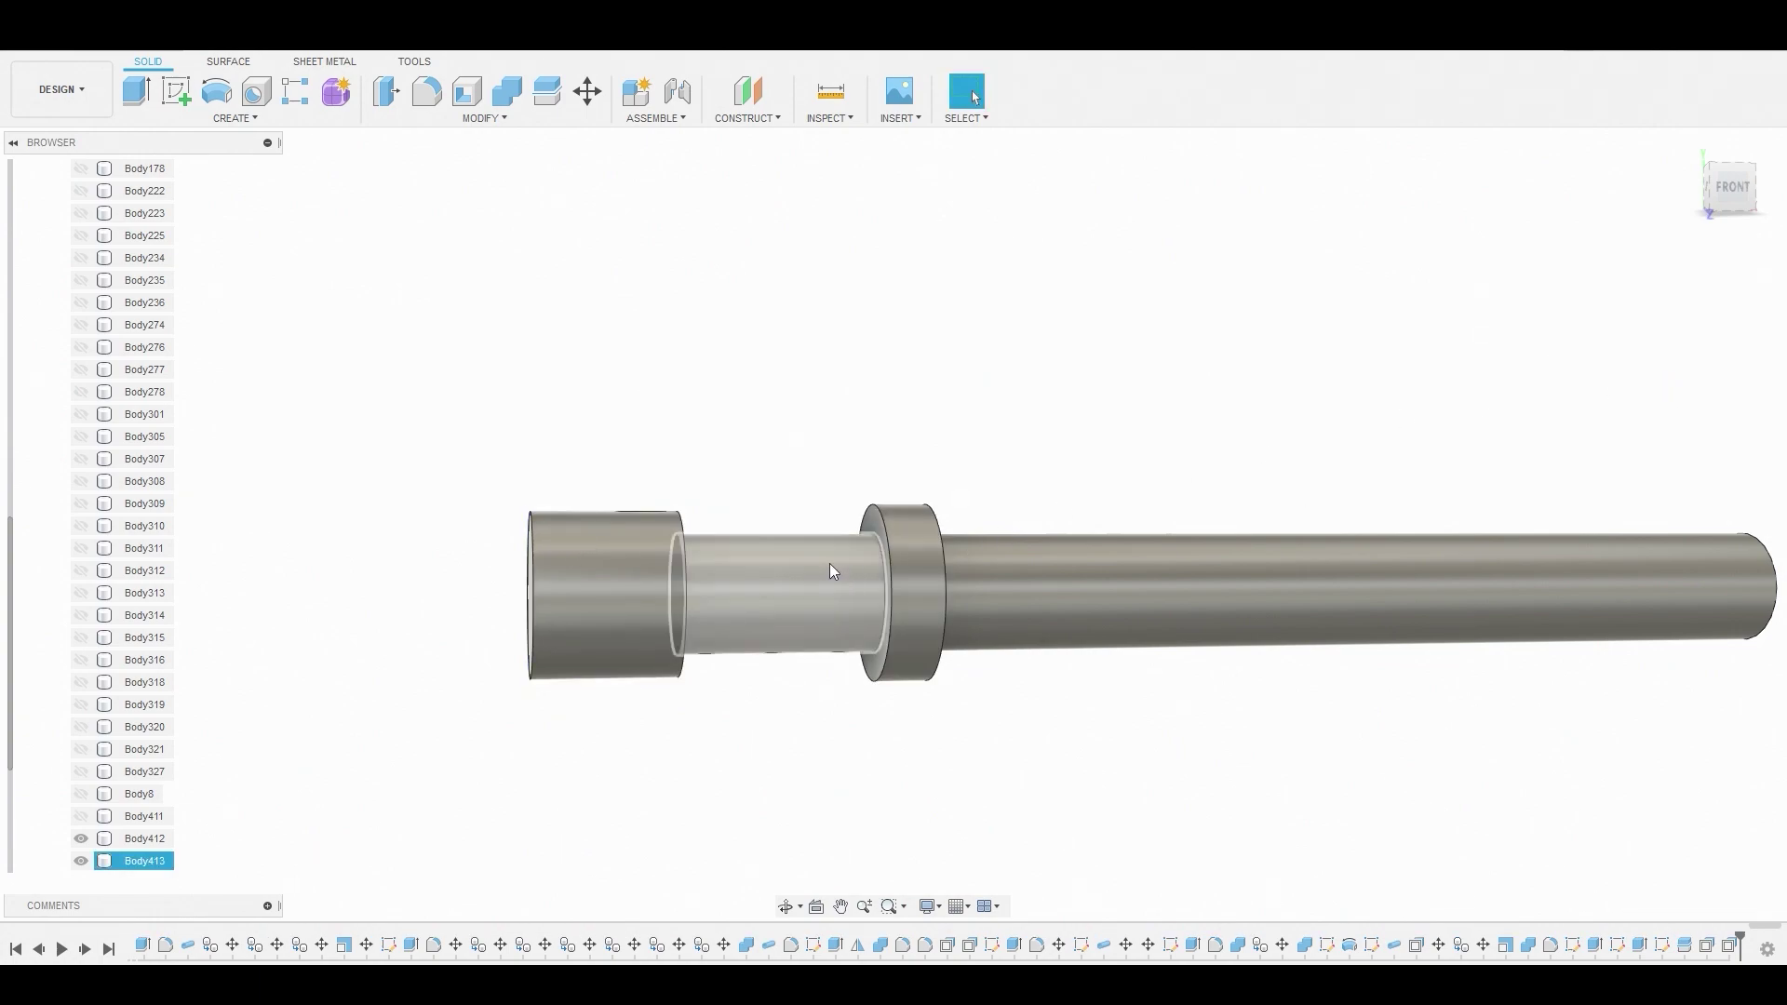
Offset the long shaft's cylindrical face by -0.10 mm to make it thinner
right_click(1002, 563)
left_click(1064, 544)
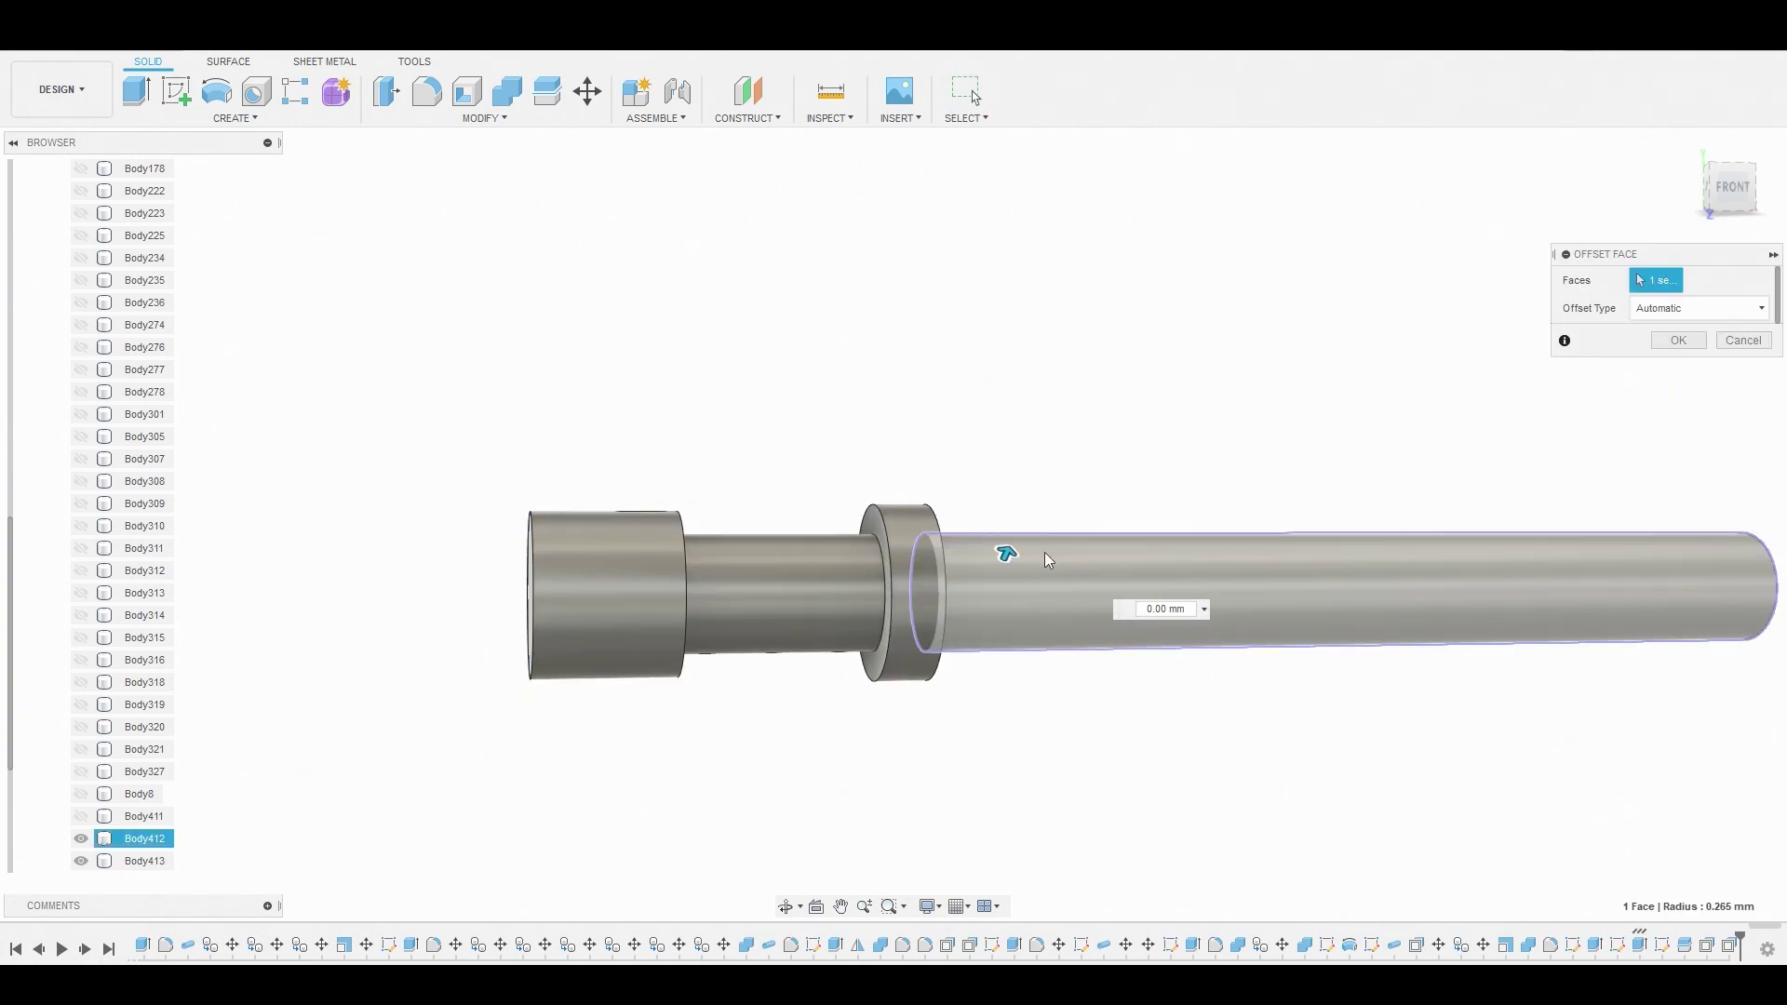
left_click_drag(1008, 551, 1003, 564)
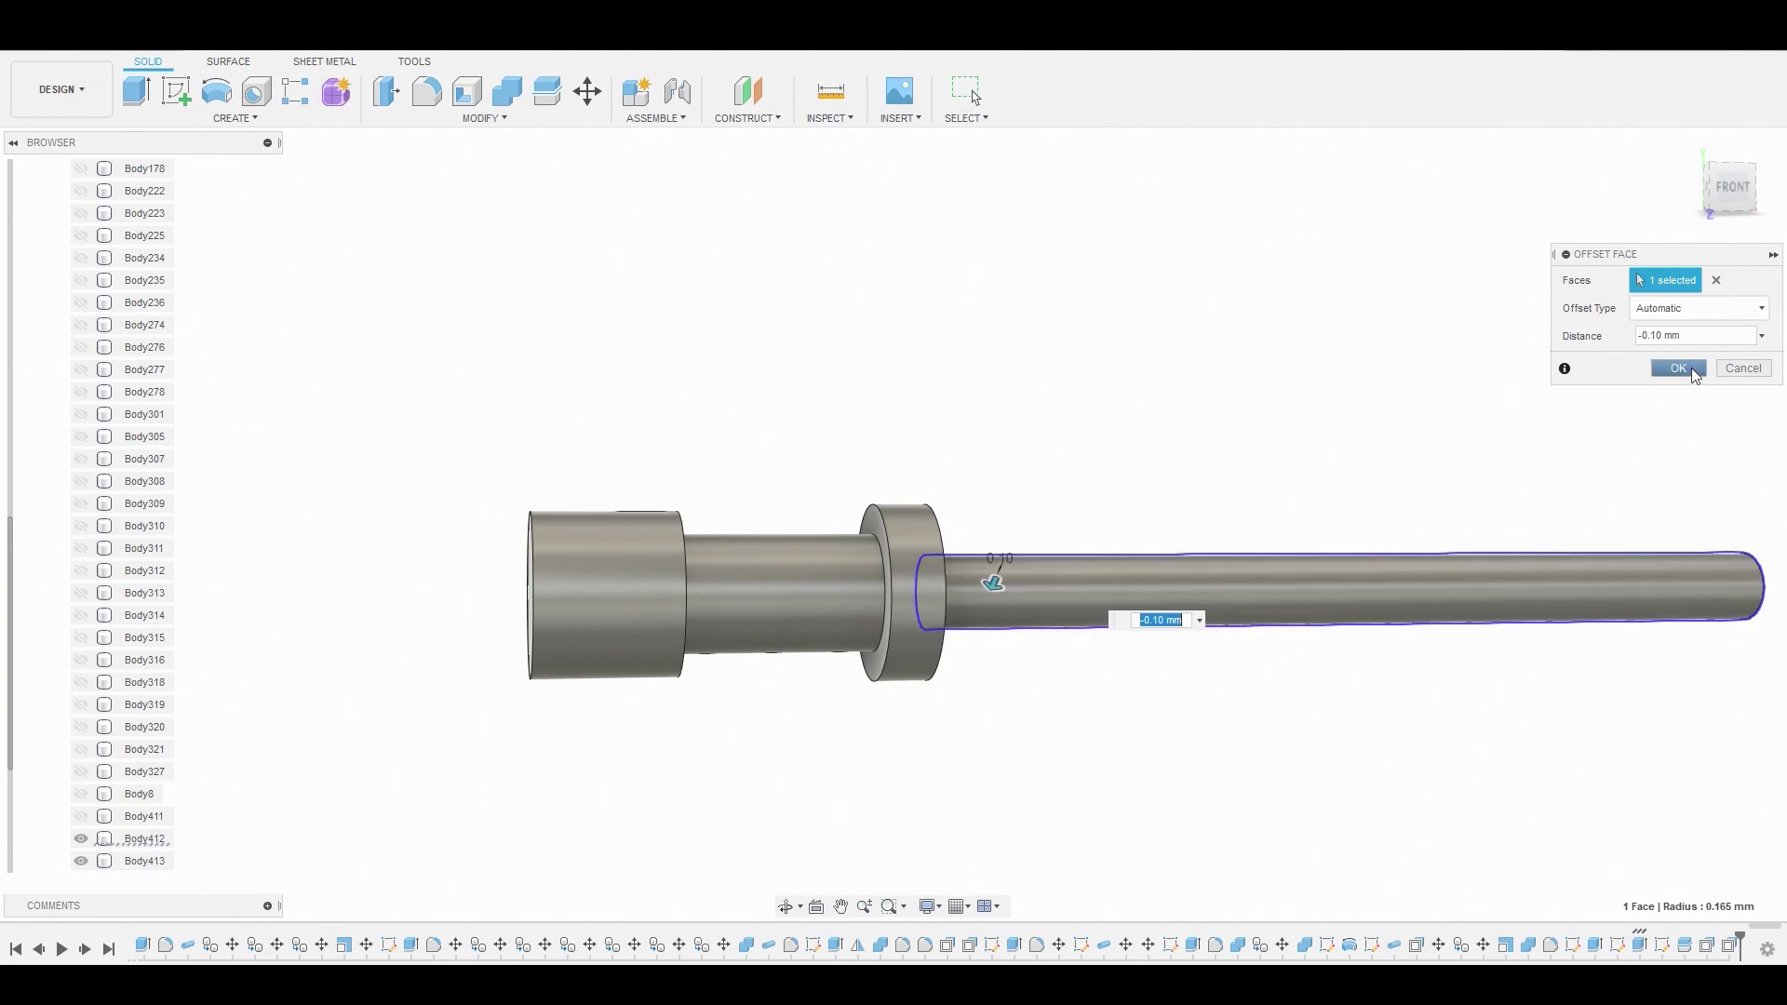
left_click(1680, 369)
Split the thin shaft body at the vertical origin plane perpendicular to the axle
scroll(1261, 379, "down", 3)
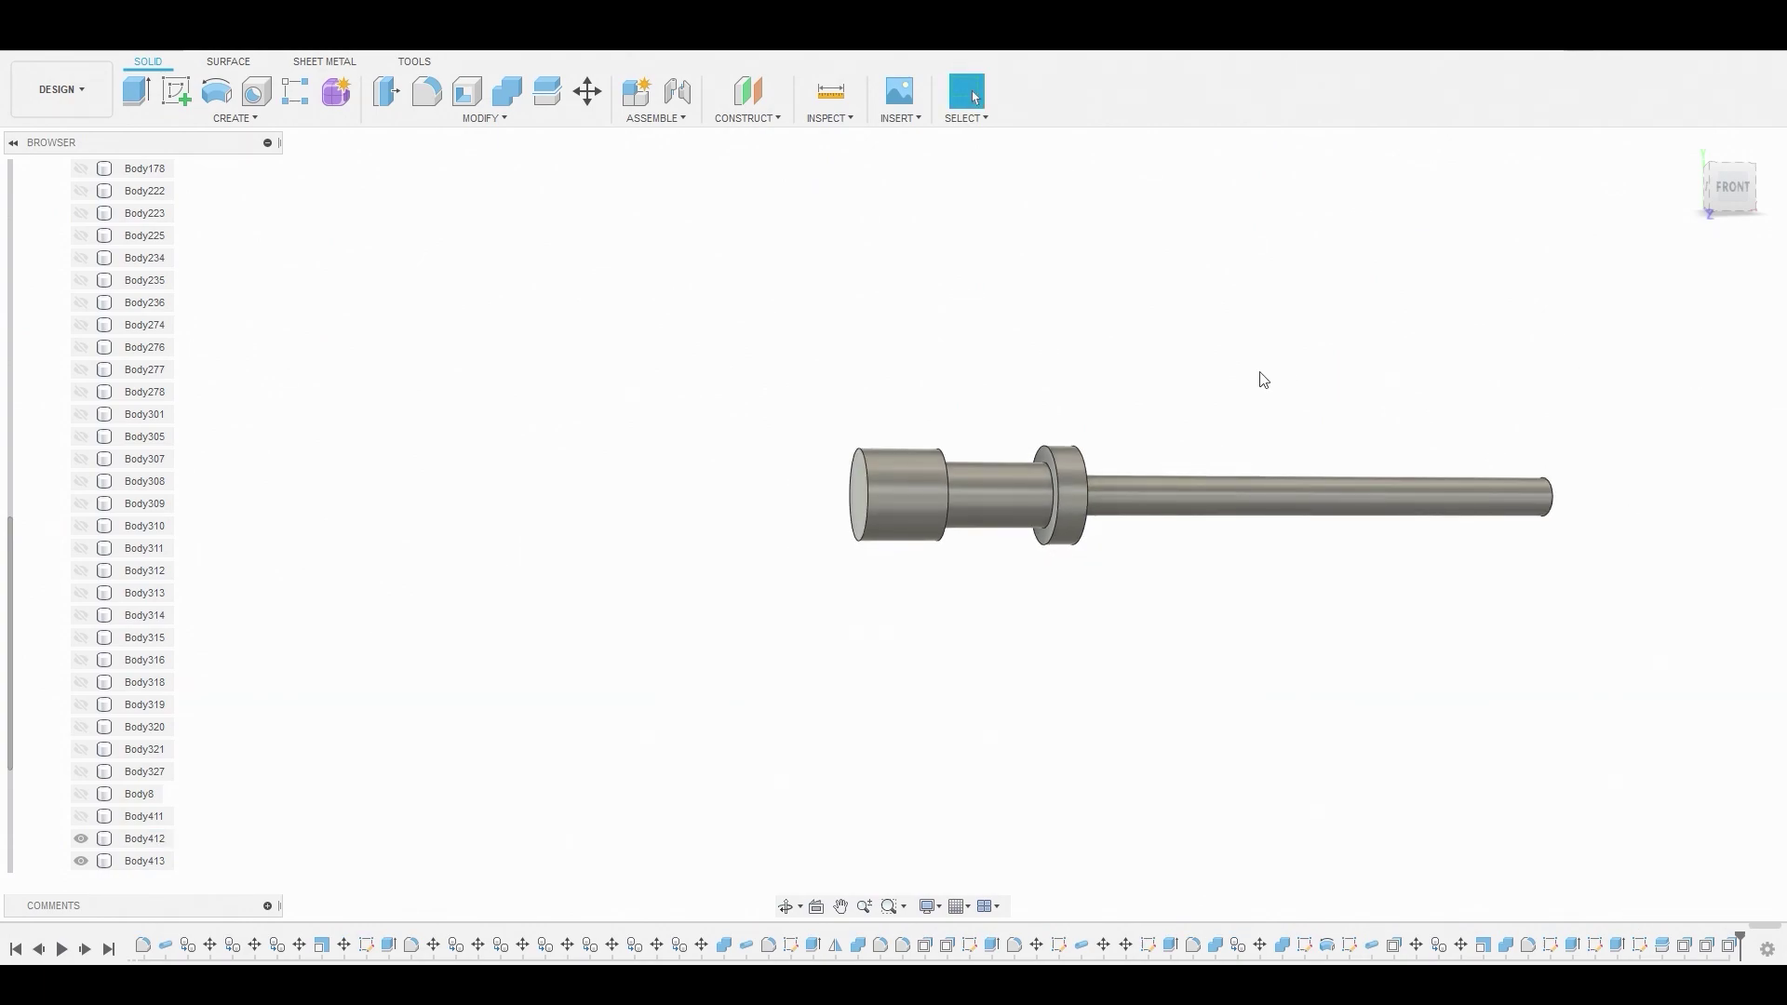
left_click(484, 118)
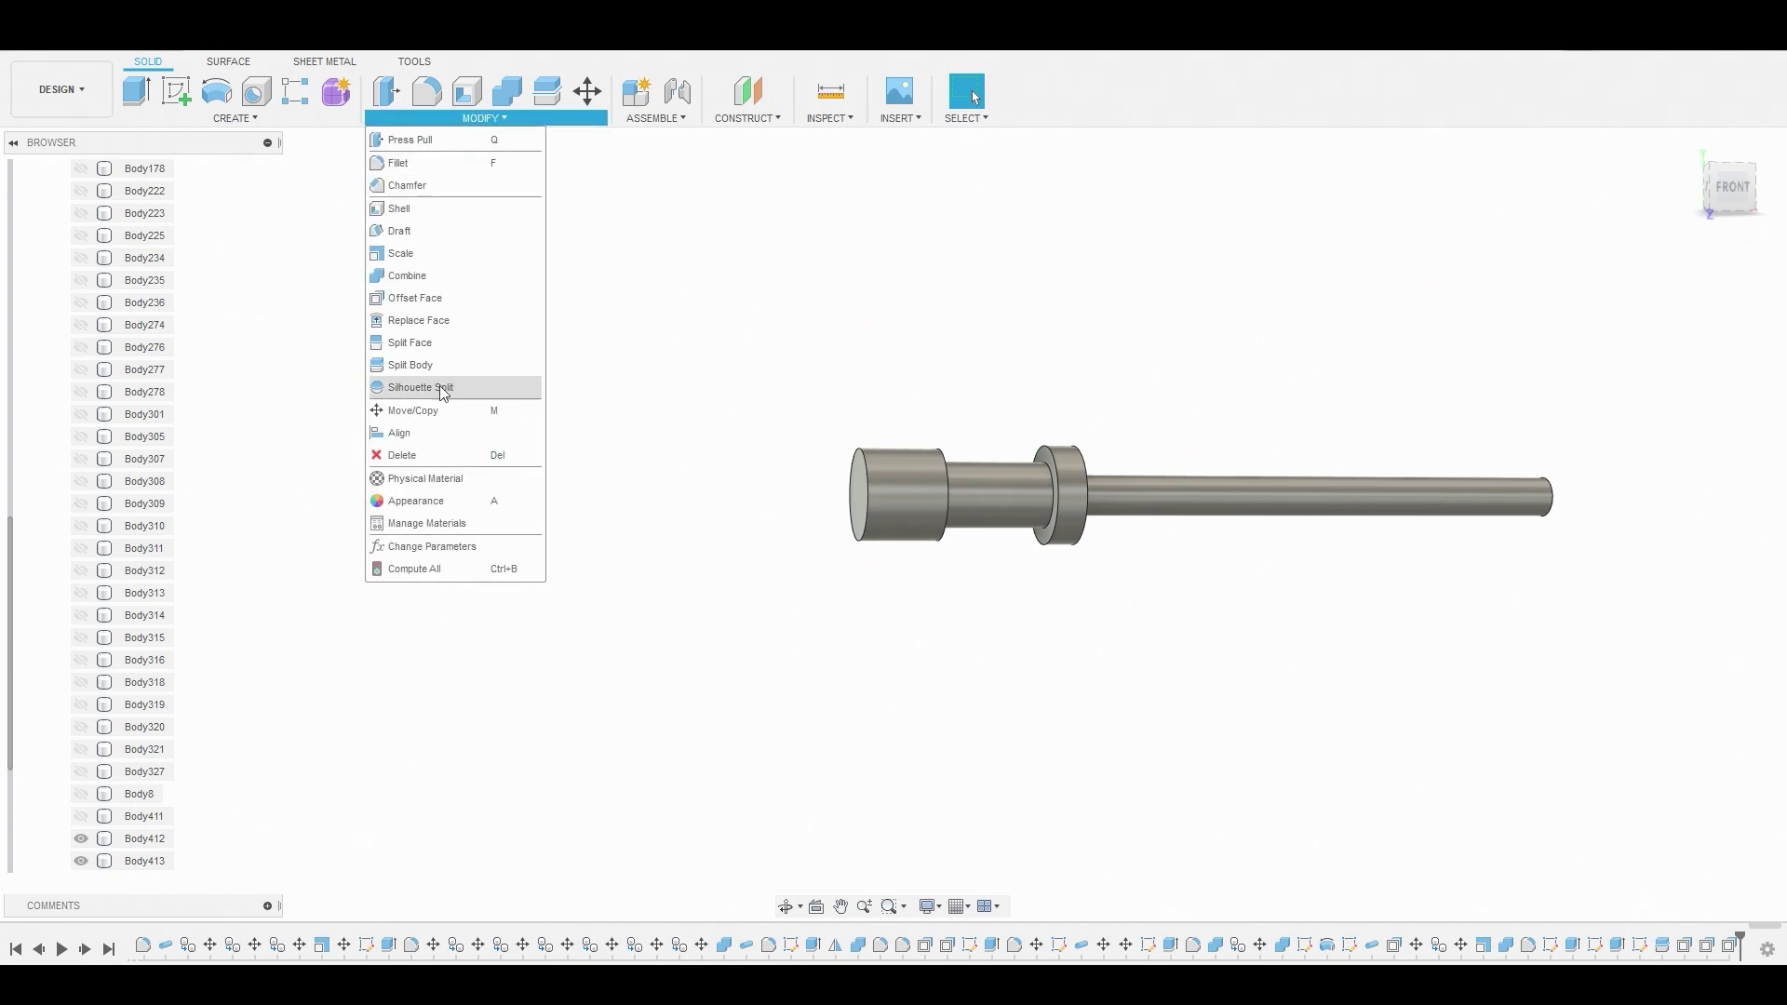
left_click(409, 365)
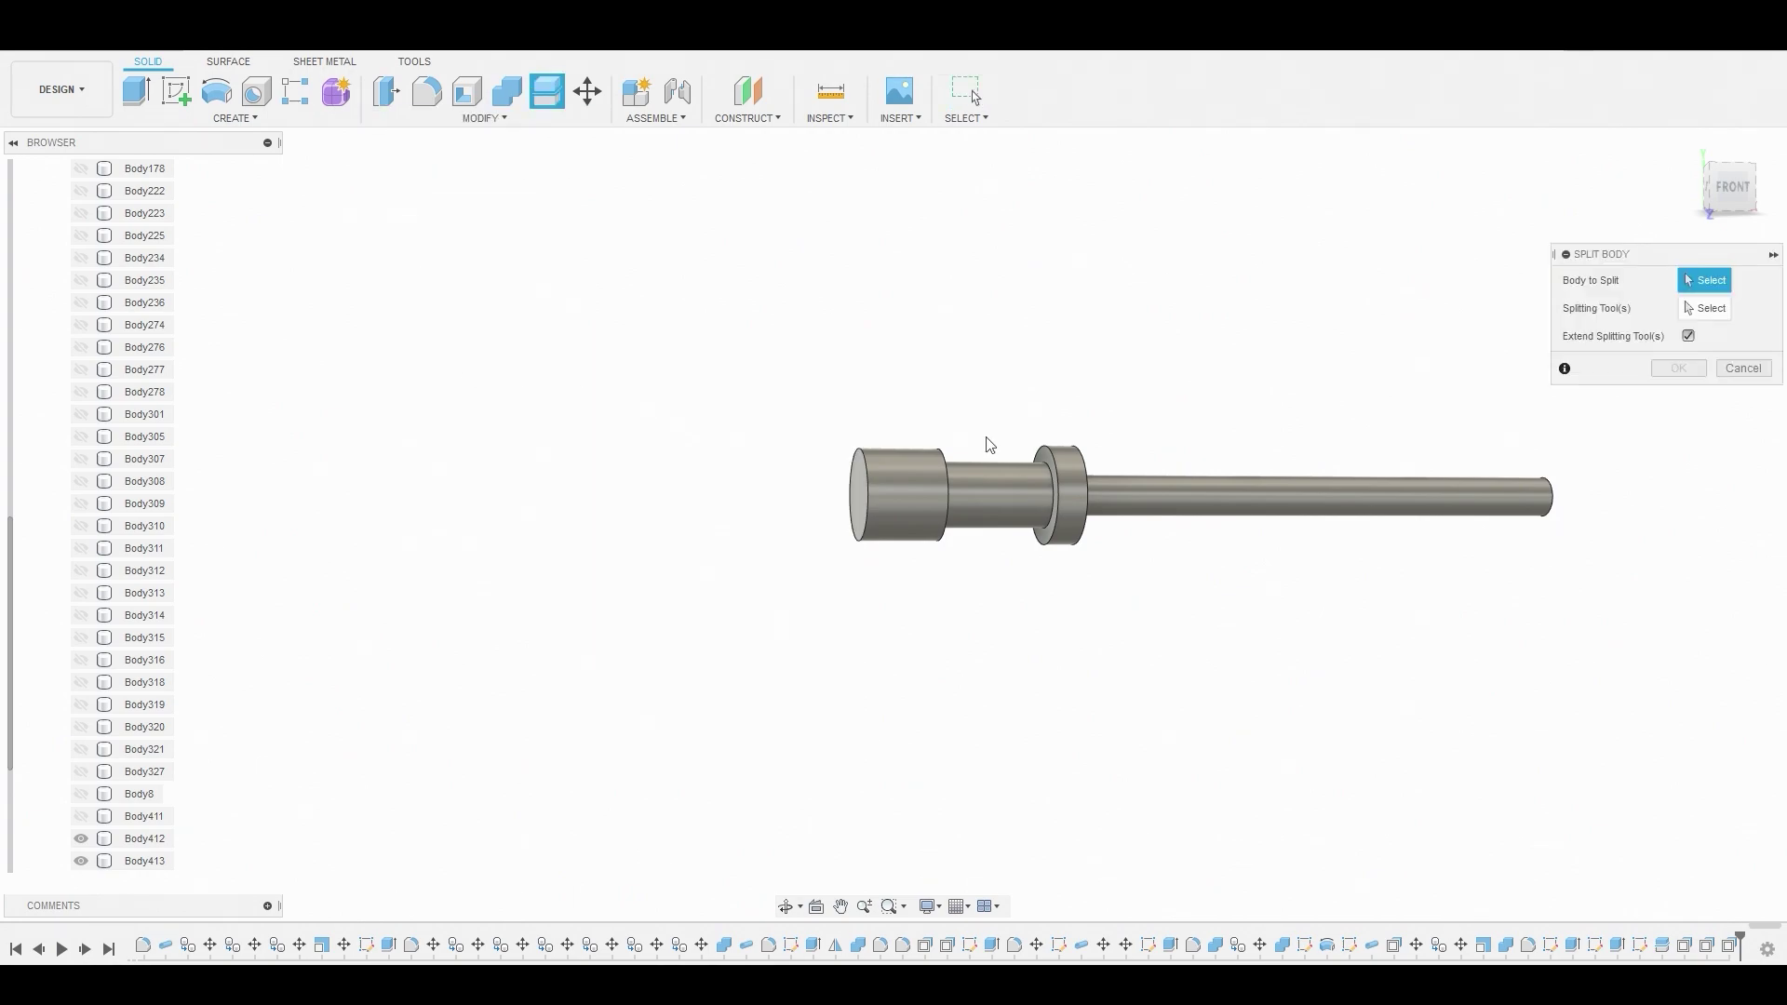
left_click(1152, 477)
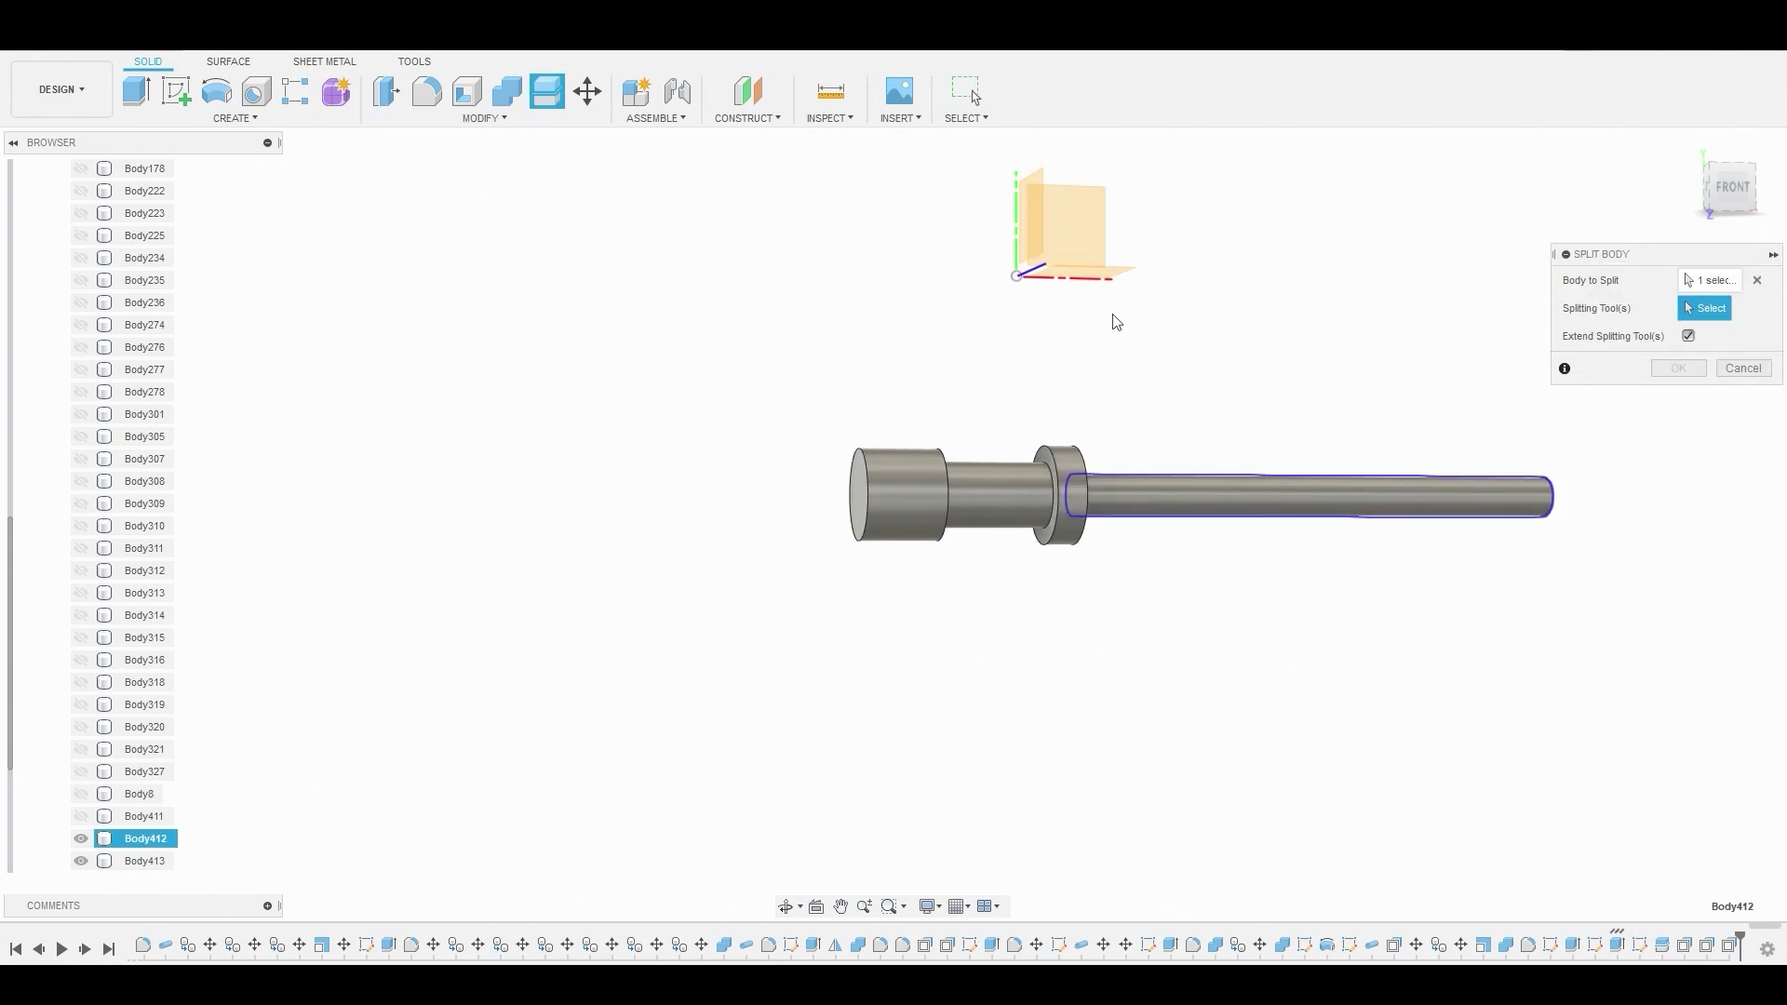
middle_click_drag(1117, 322, 1149, 311, "shift")
left_click(804, 186)
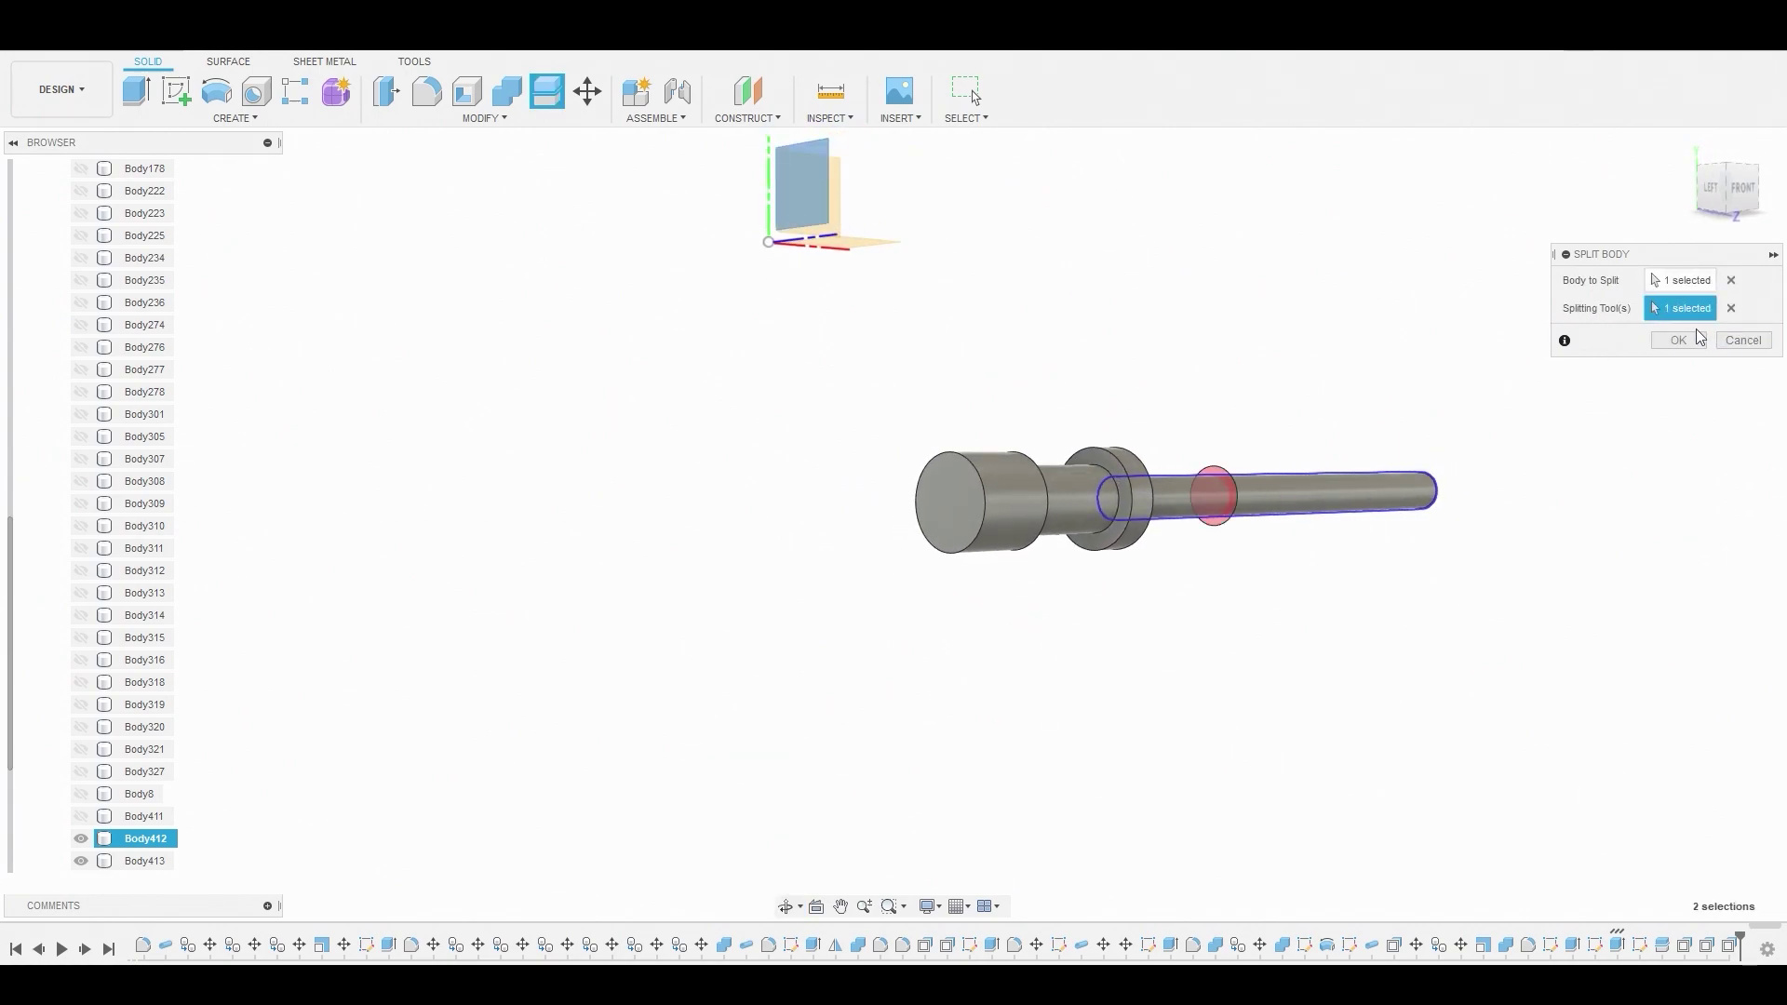
left_click(1690, 344)
Remove the split-off half of the thin shaft on the side away from the collar
middle_click_drag(1467, 389, 1402, 400, "shift")
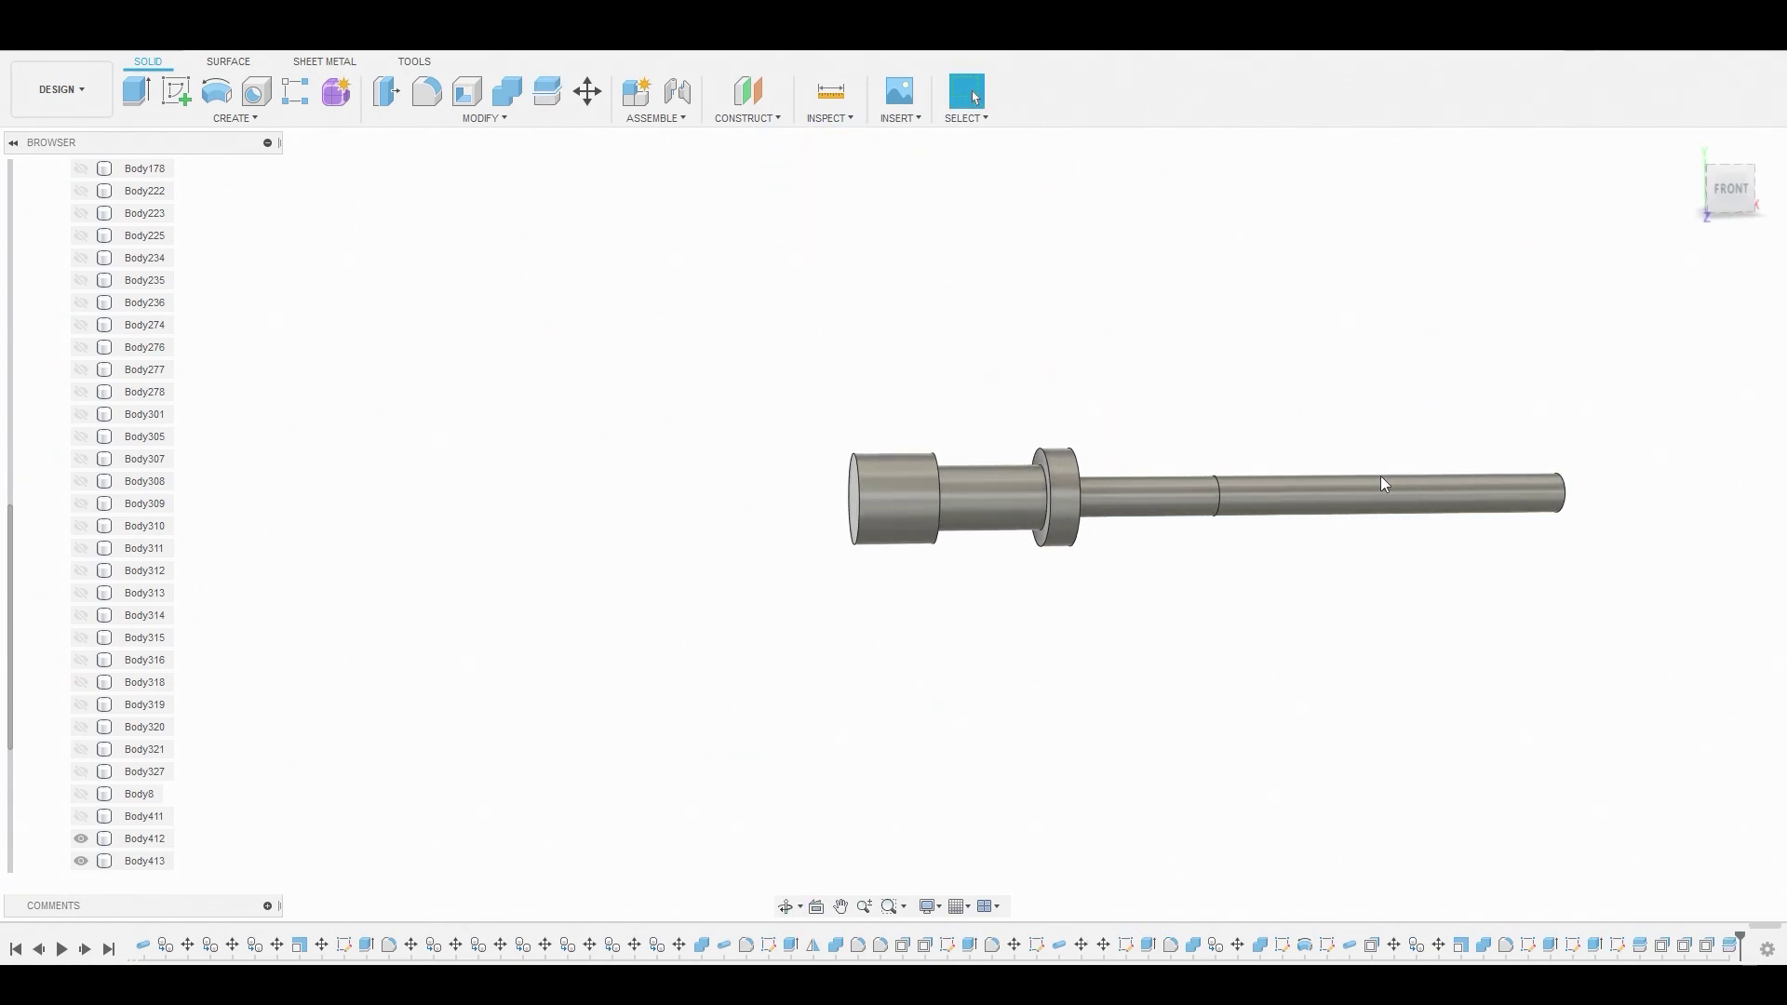
left_click(1379, 494)
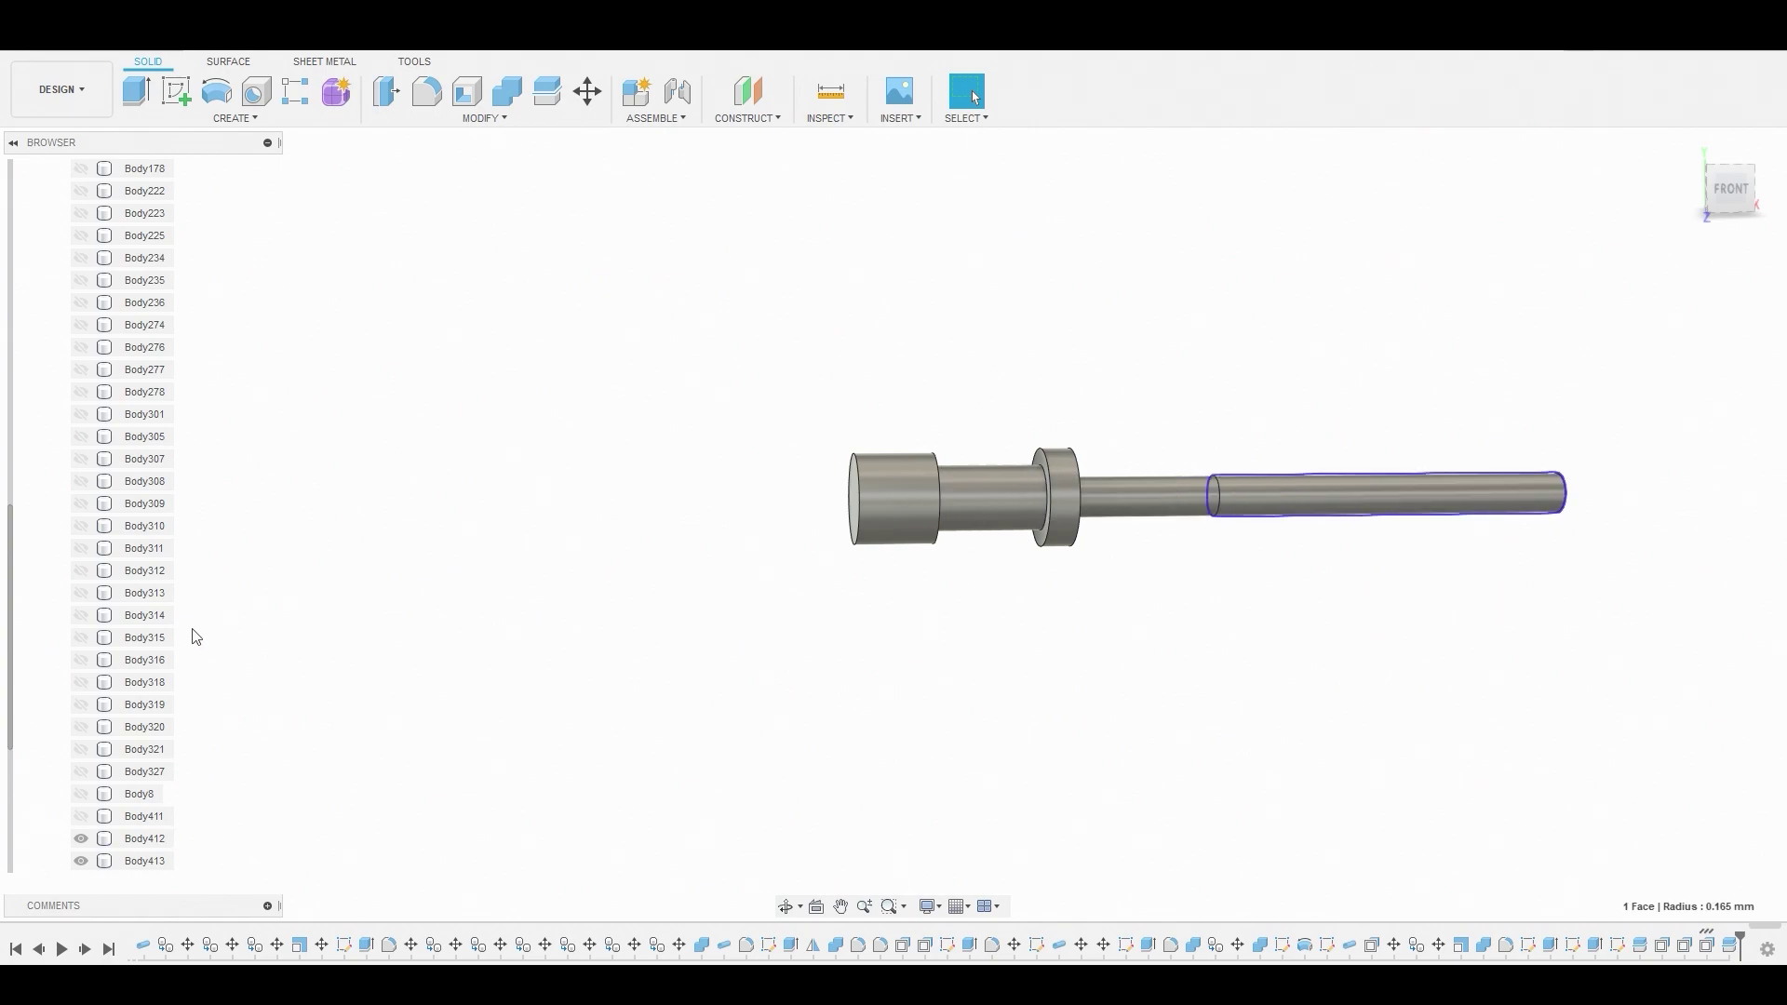
scroll(107, 667, "down", 2)
left_click(383, 650)
right_click(149, 814)
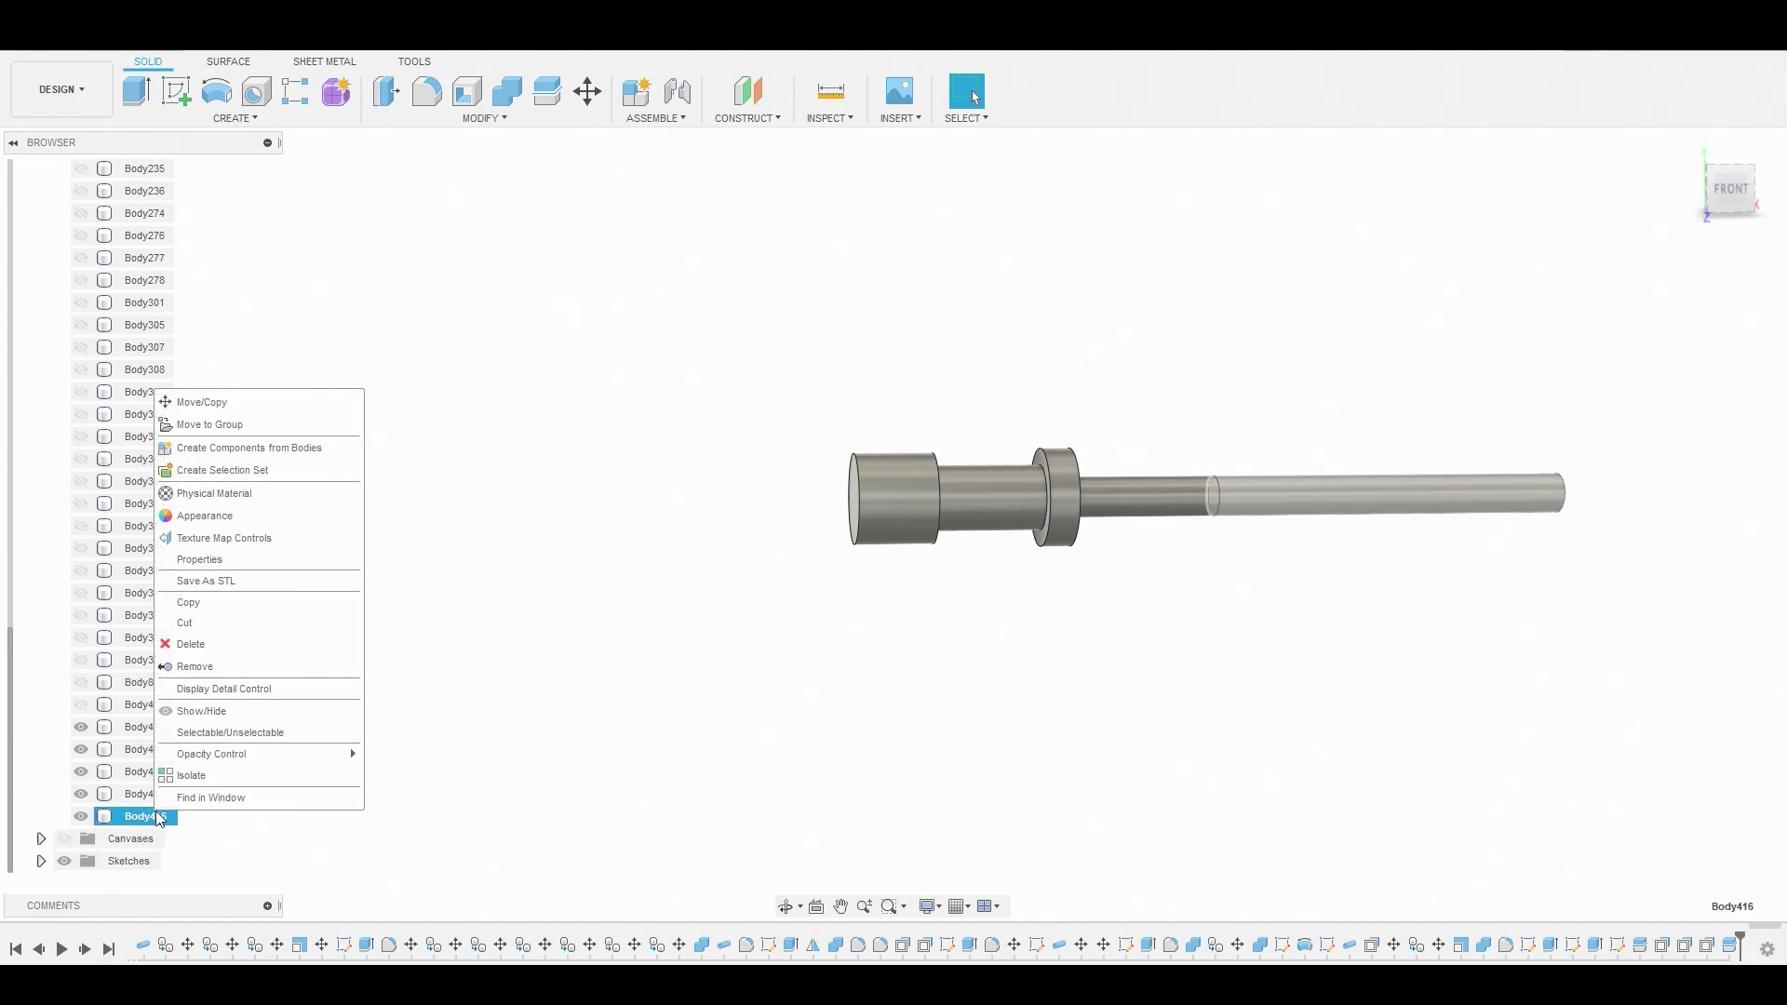
left_click(200, 667)
Chamfer the inner circular edge of the thick end section with an equal distance of 0.062 mm
scroll(1184, 446, "up", 4)
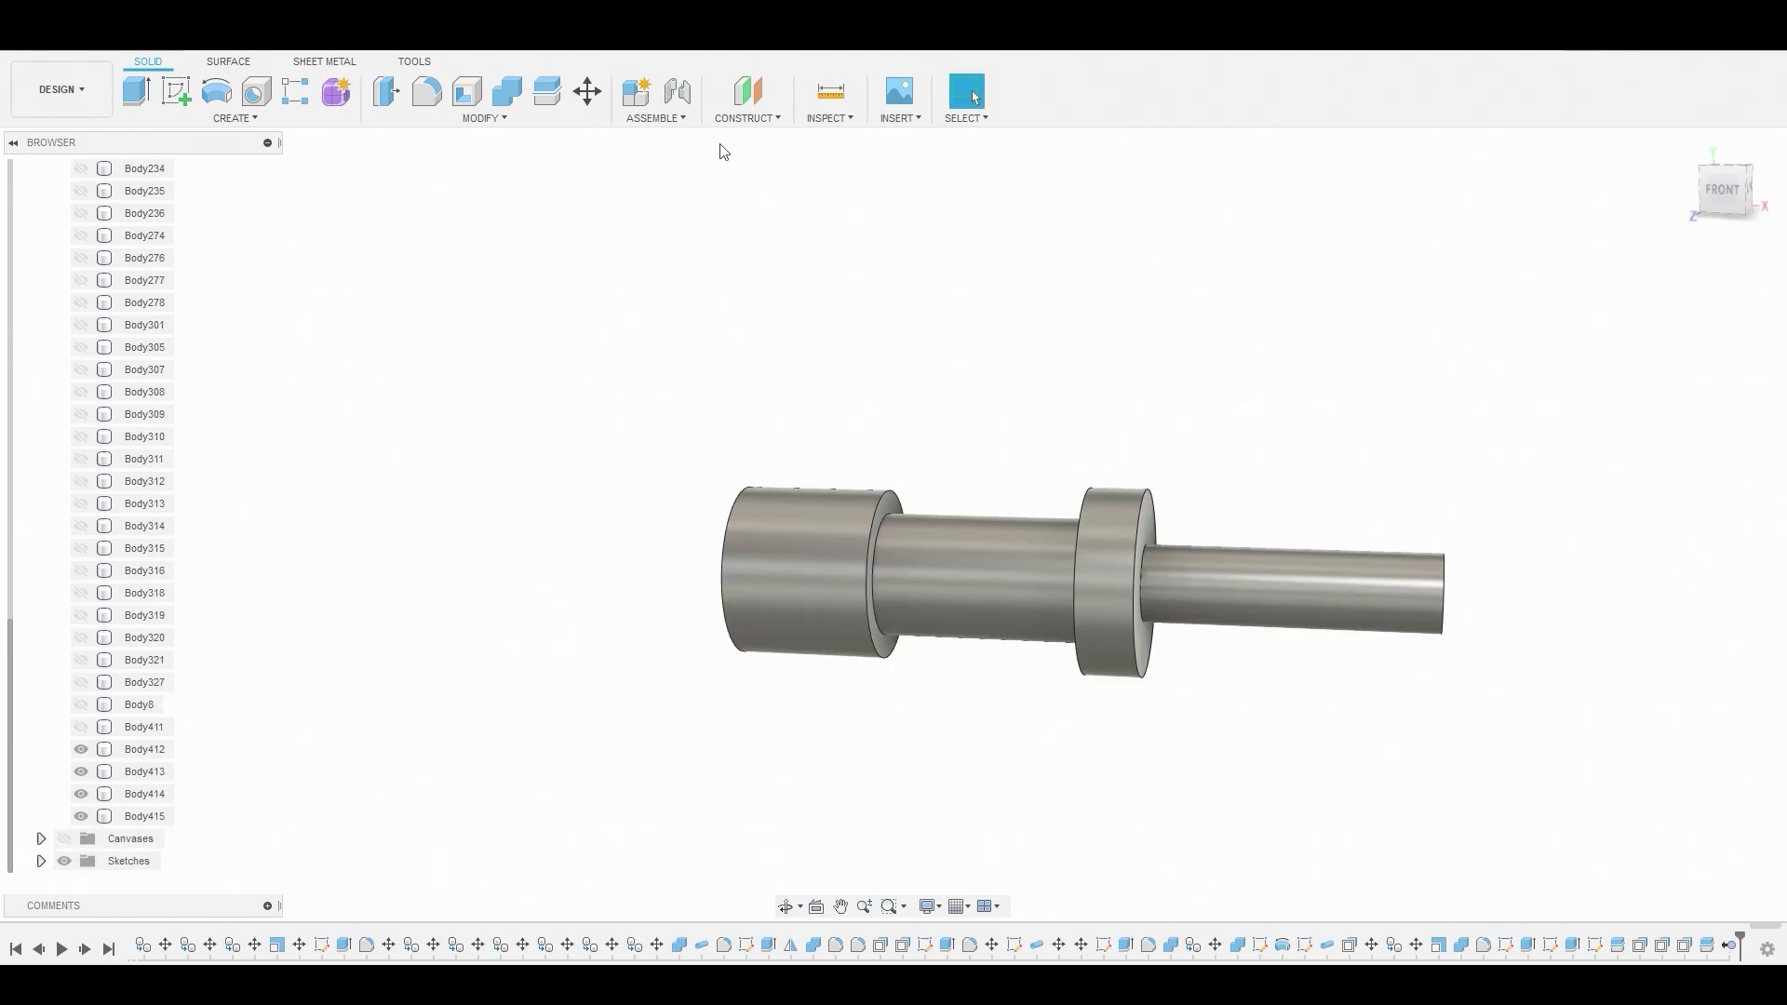
left_click(518, 113)
left_click(410, 185)
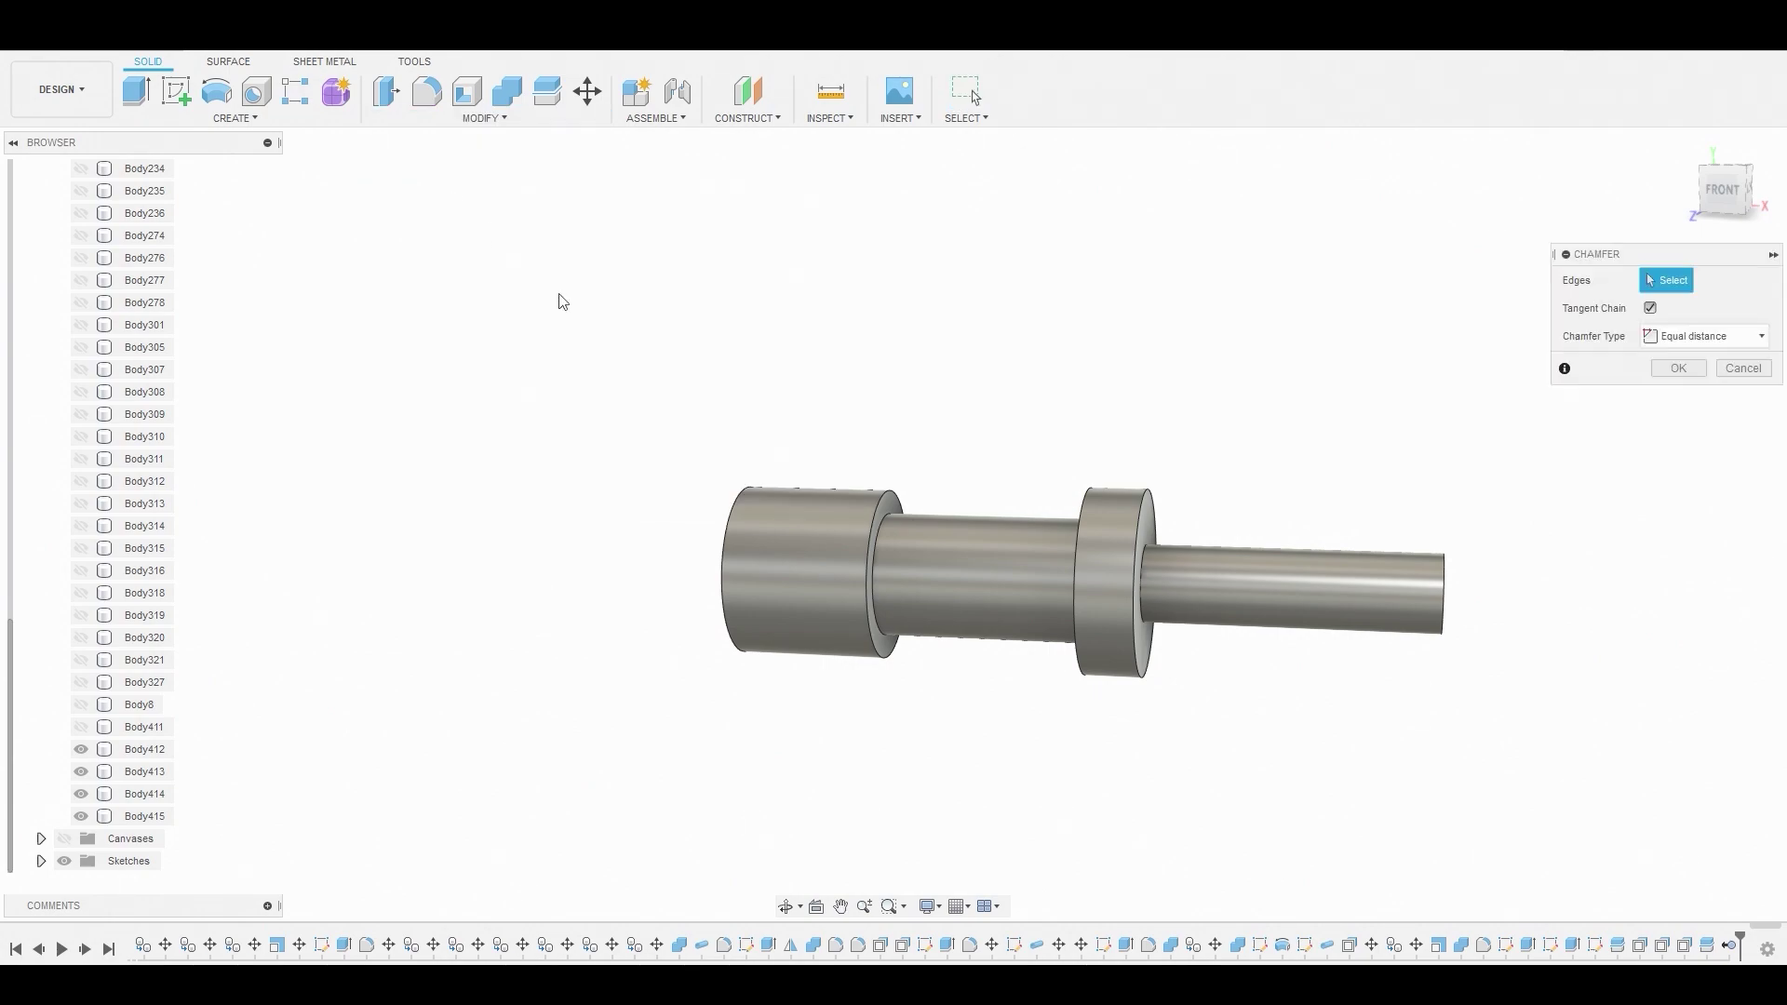
scroll(856, 532, "up", 3)
left_click(924, 452)
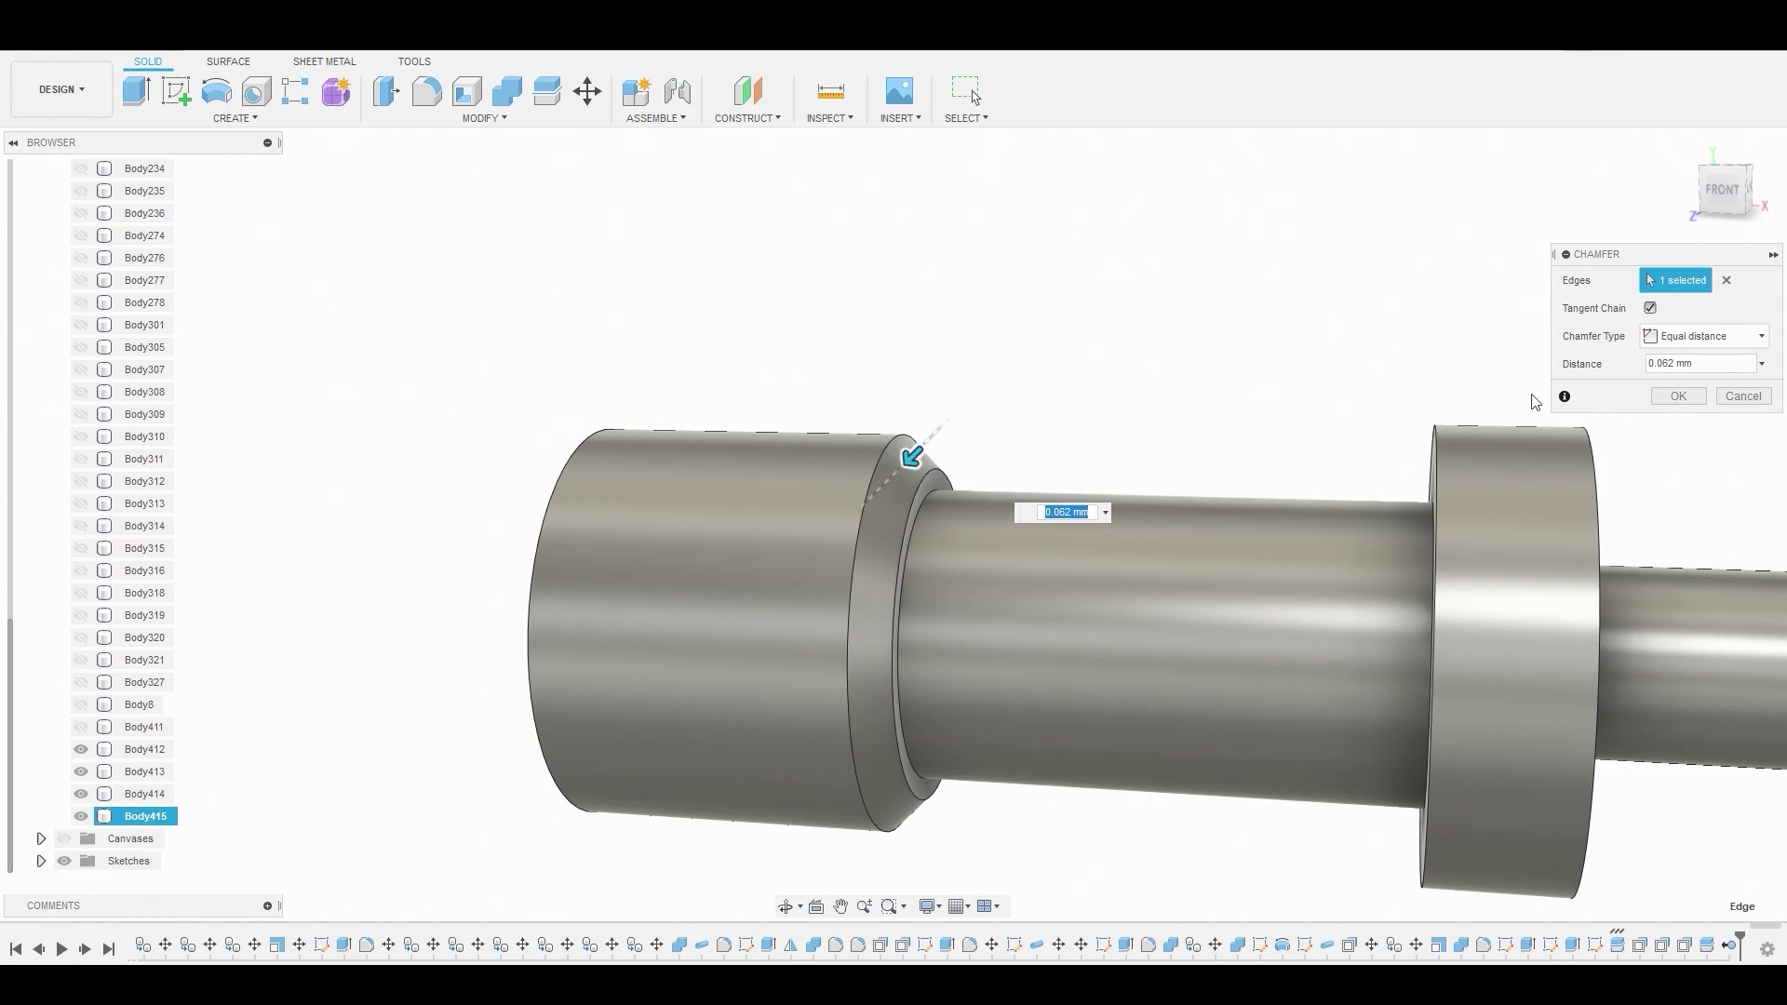
left_click(1678, 396)
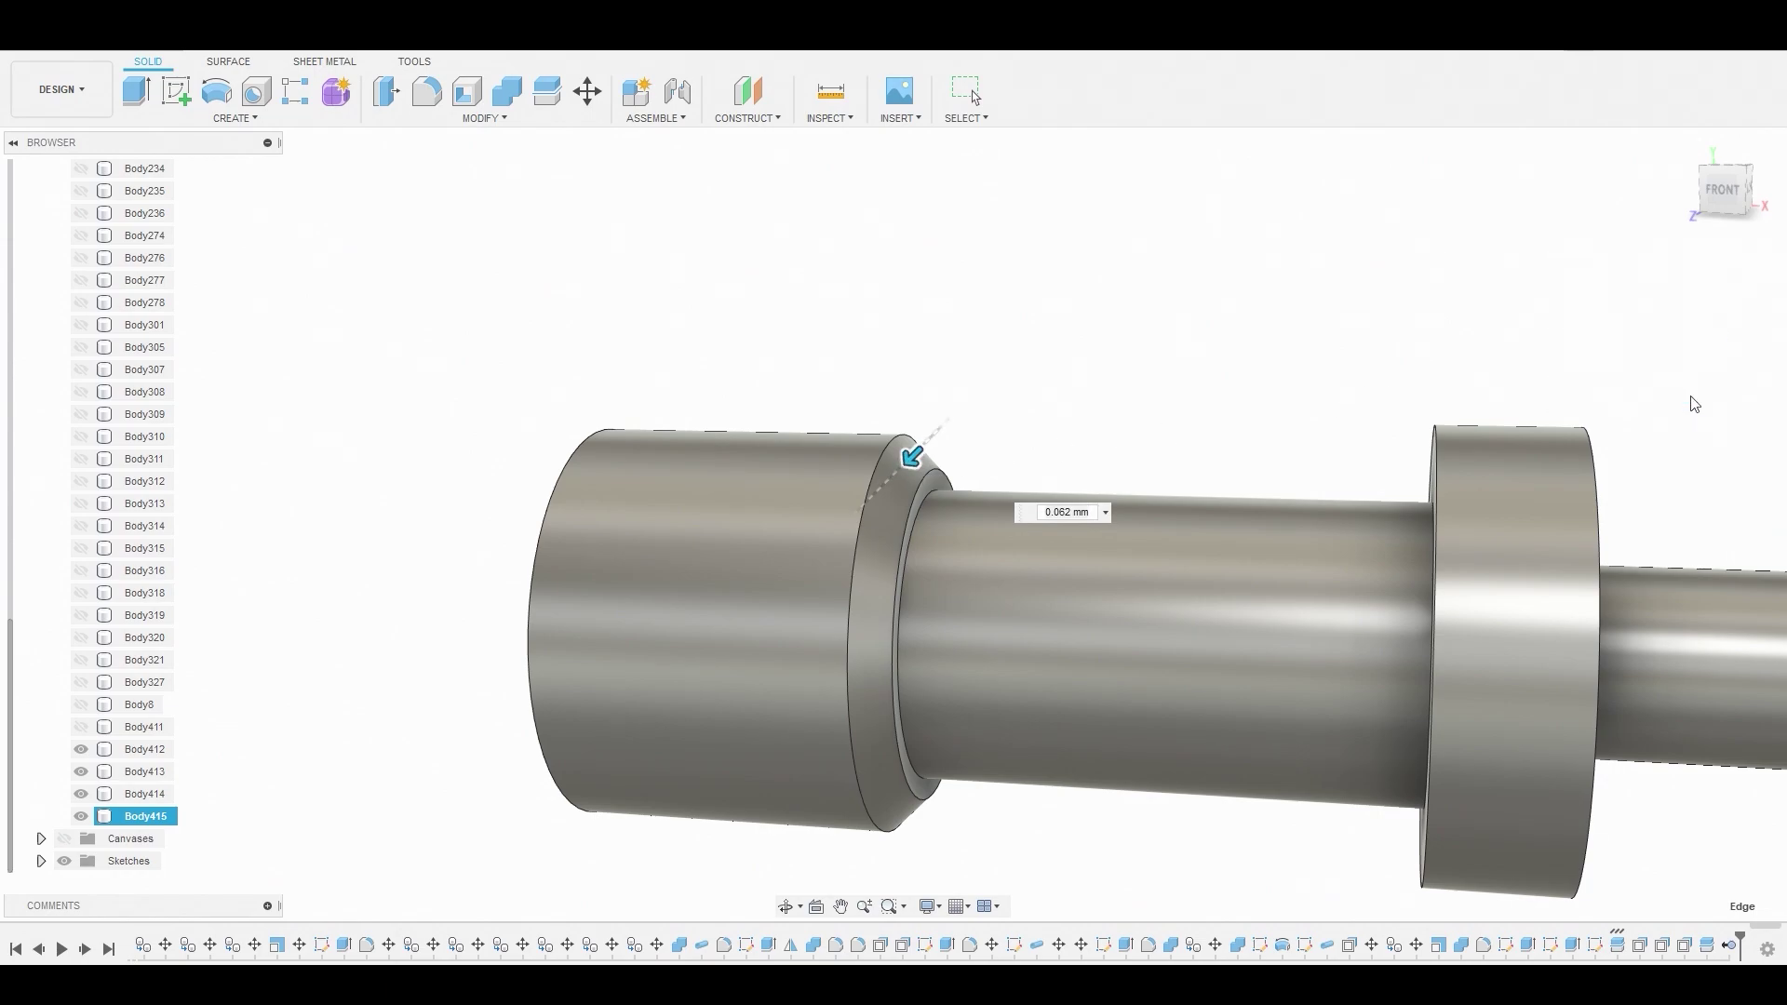
Fillet both outer circular edges of the collar with a 0.058 mm radius
scroll(1340, 407, "down", 3)
middle_click_drag(1340, 406, 1178, 412)
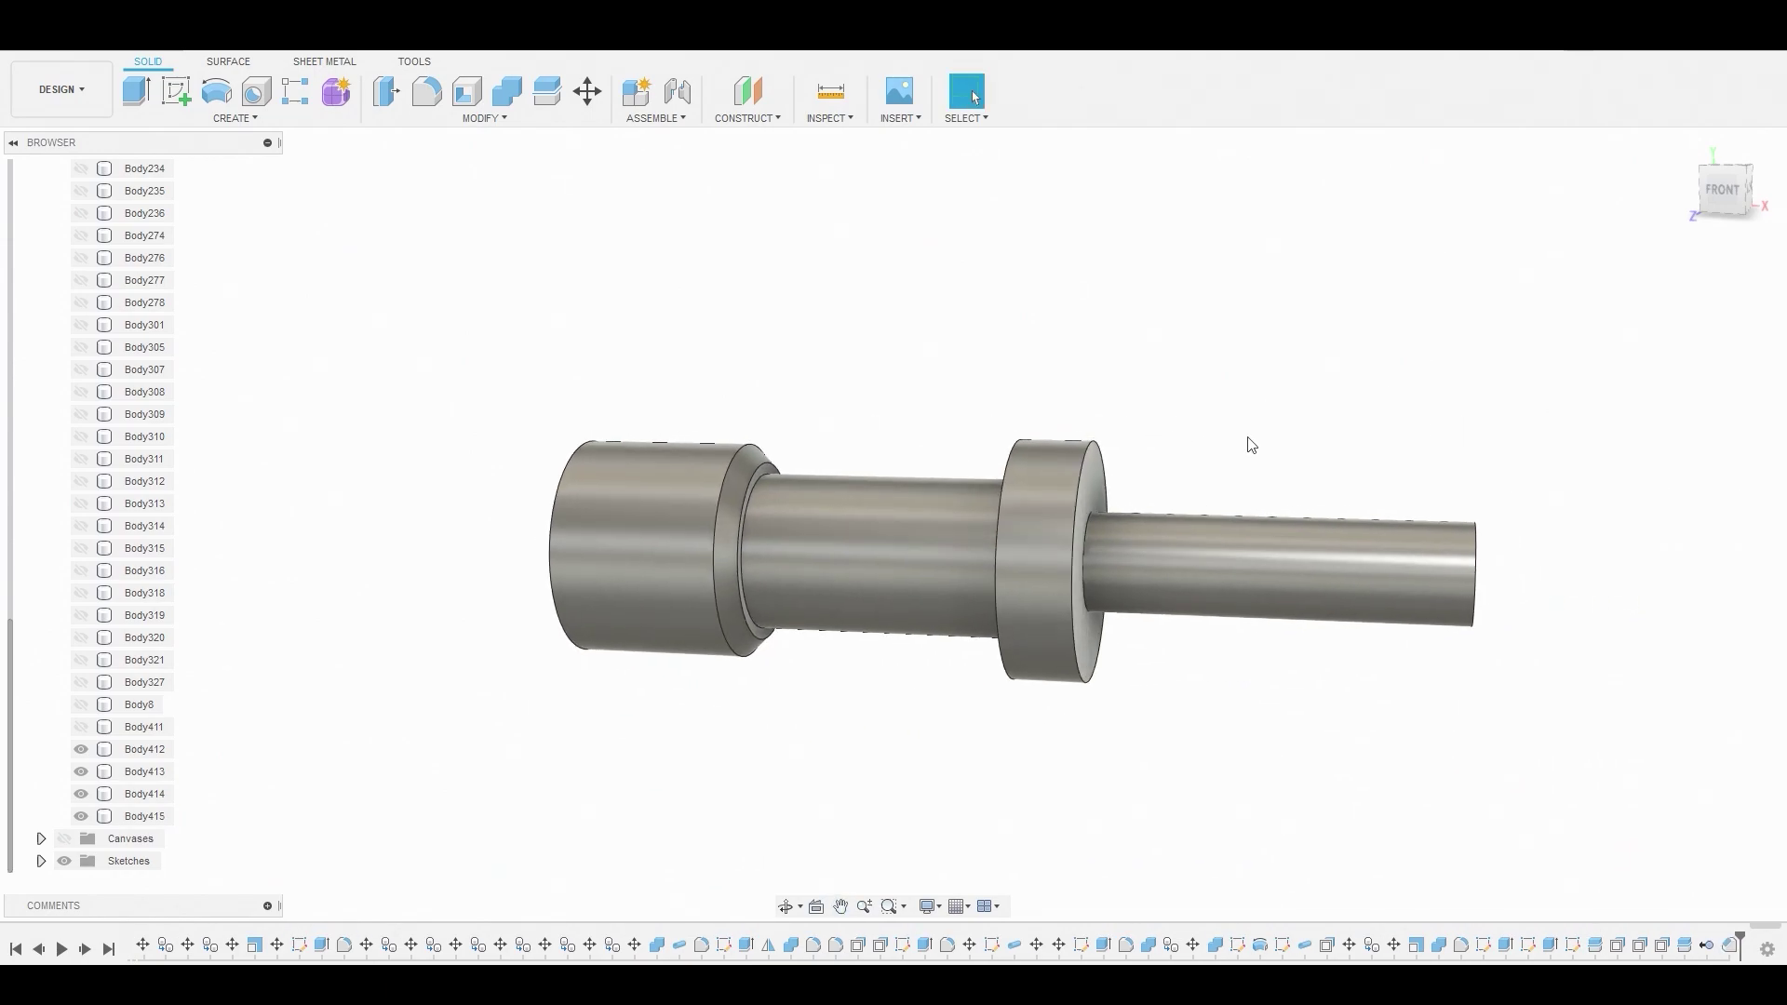
key("f")
middle_click_drag(1276, 451, 1161, 435)
scroll(946, 466, "up", 5)
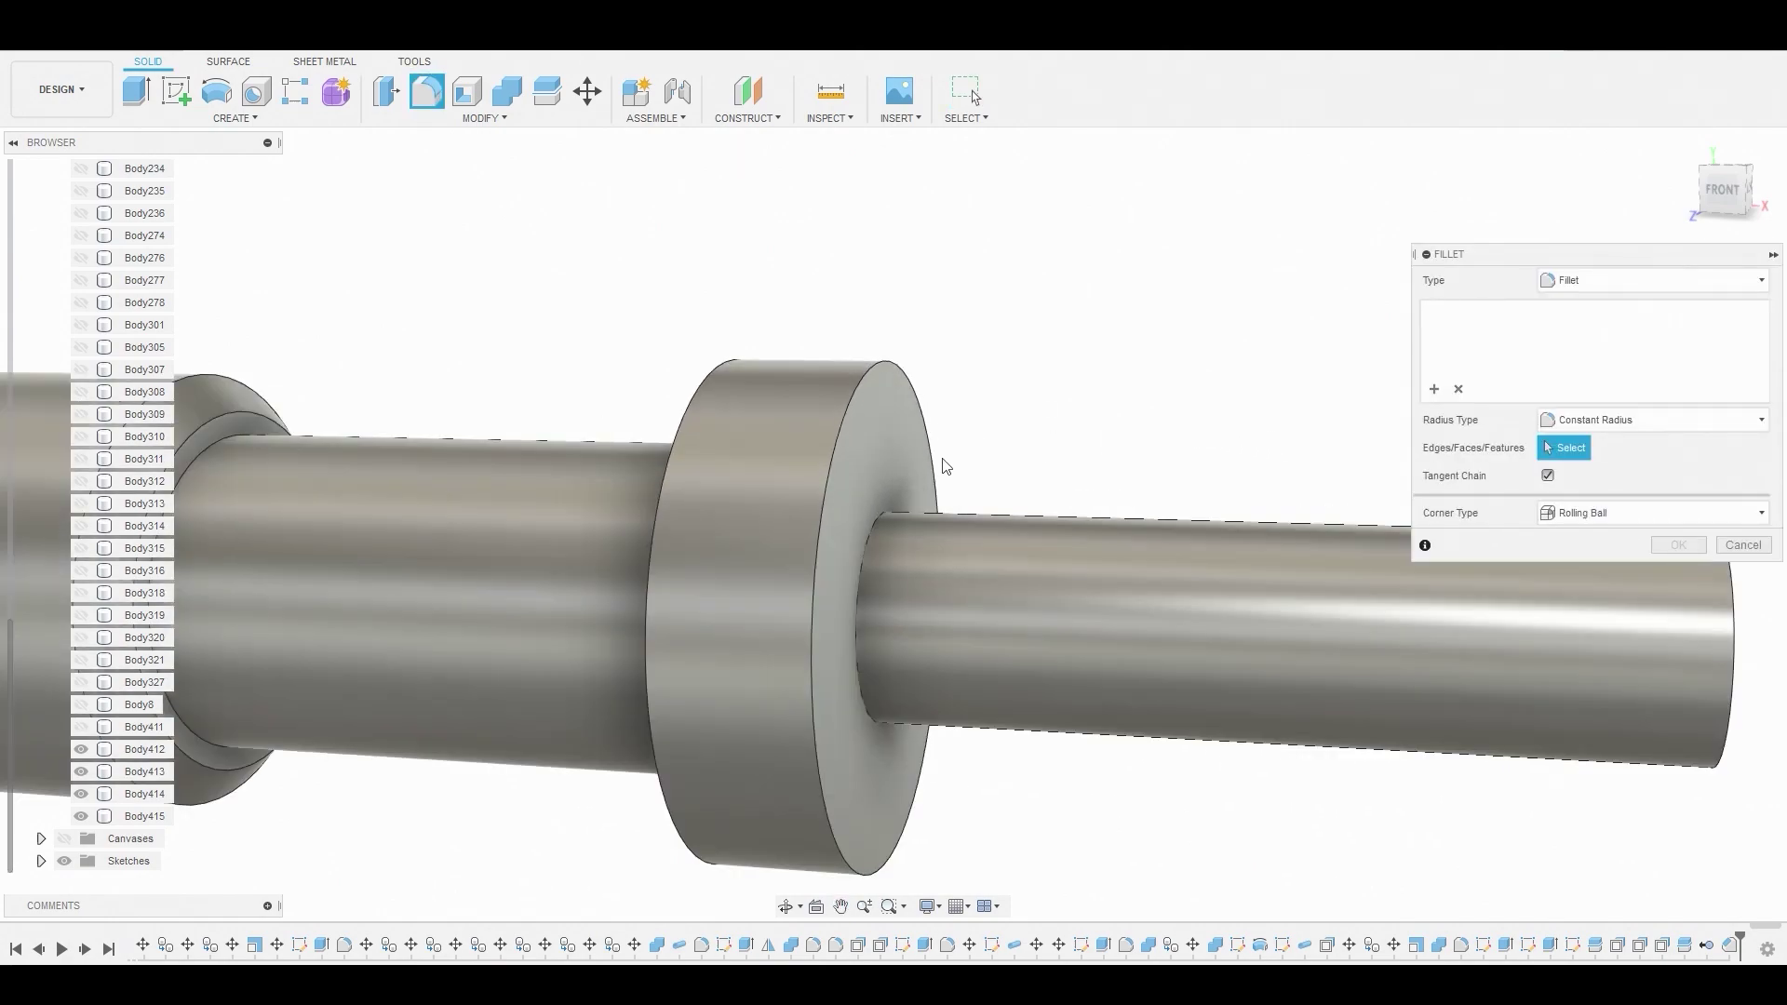
left_click(849, 406)
left_click(687, 398)
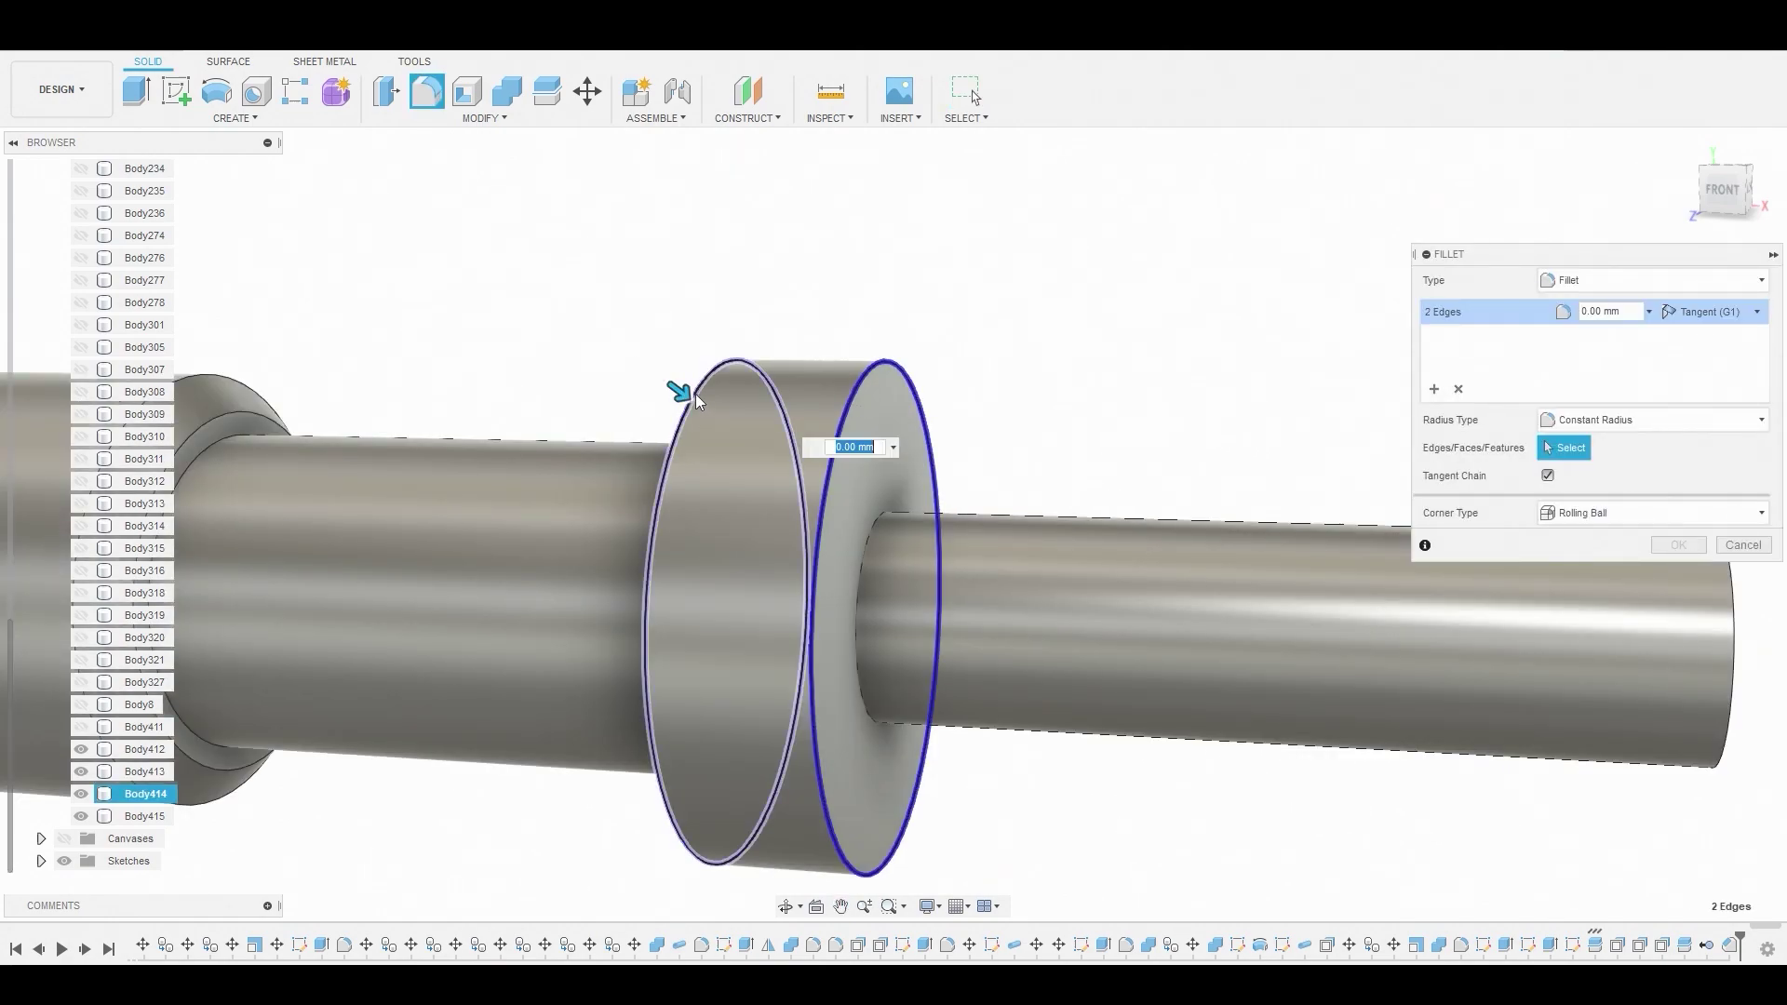
left_click_drag(685, 392, 692, 403)
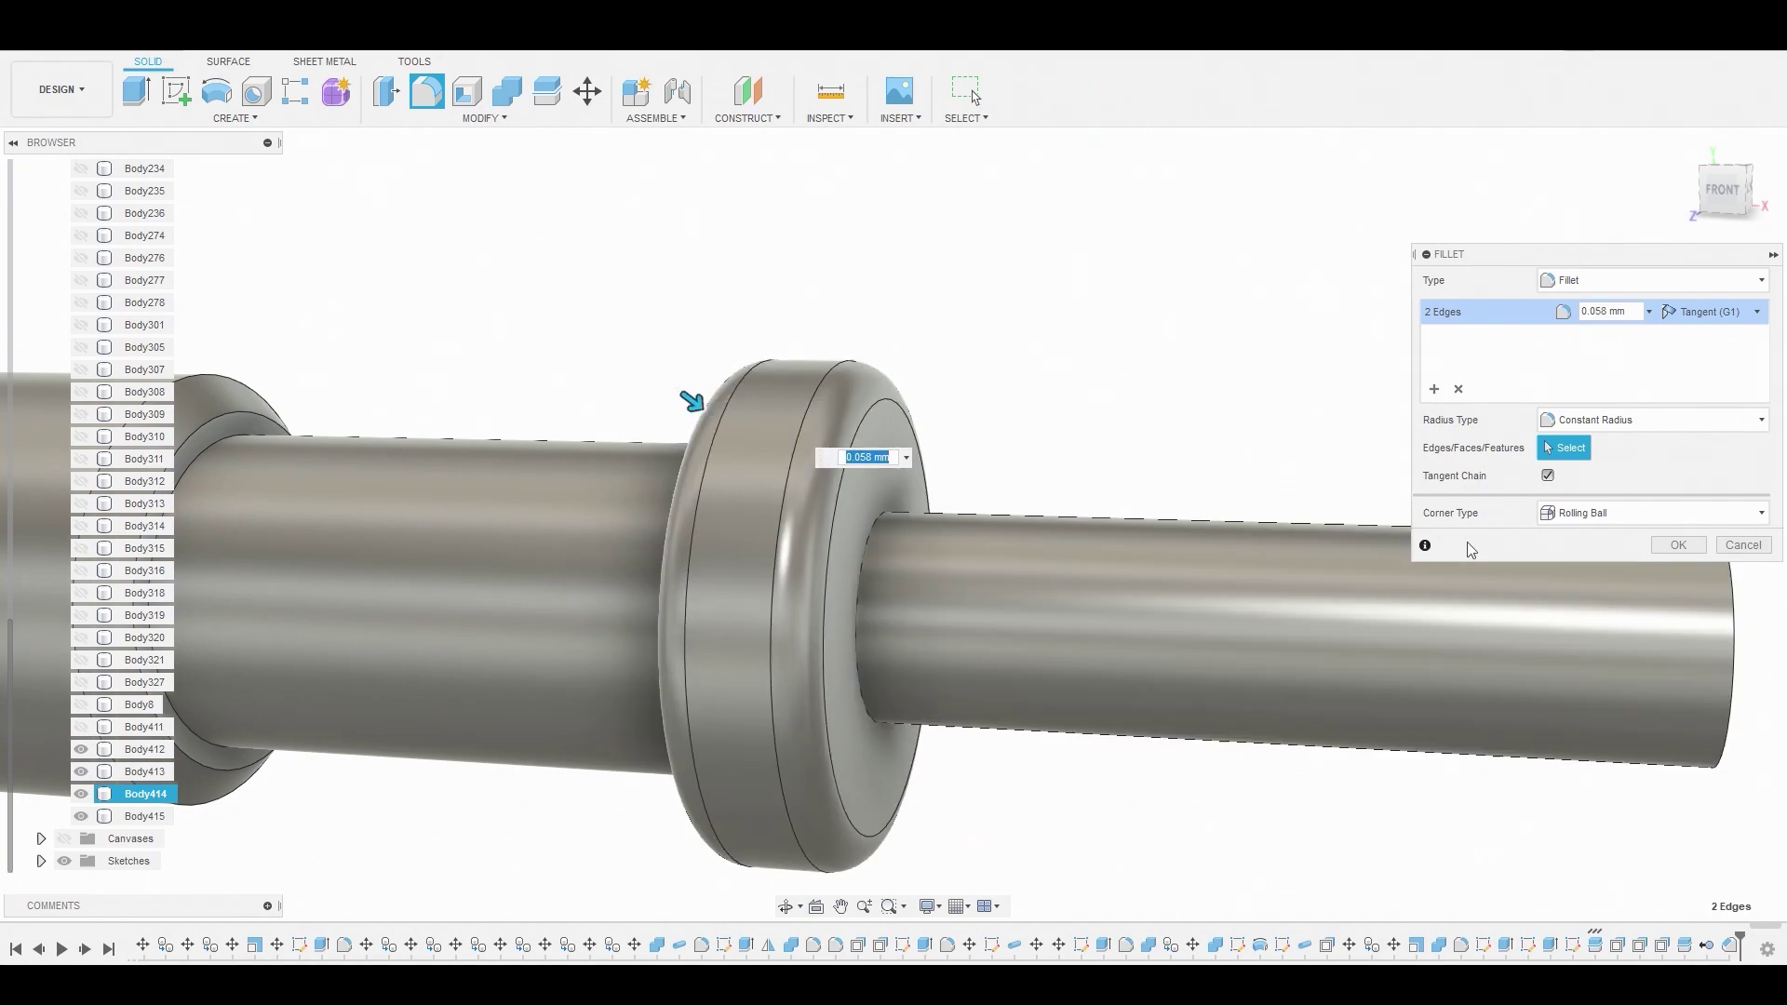
left_click(1680, 551)
Join the thin shaft, collar, middle section and thick end section of the half axle into one body
scroll(1065, 454, "down", 5)
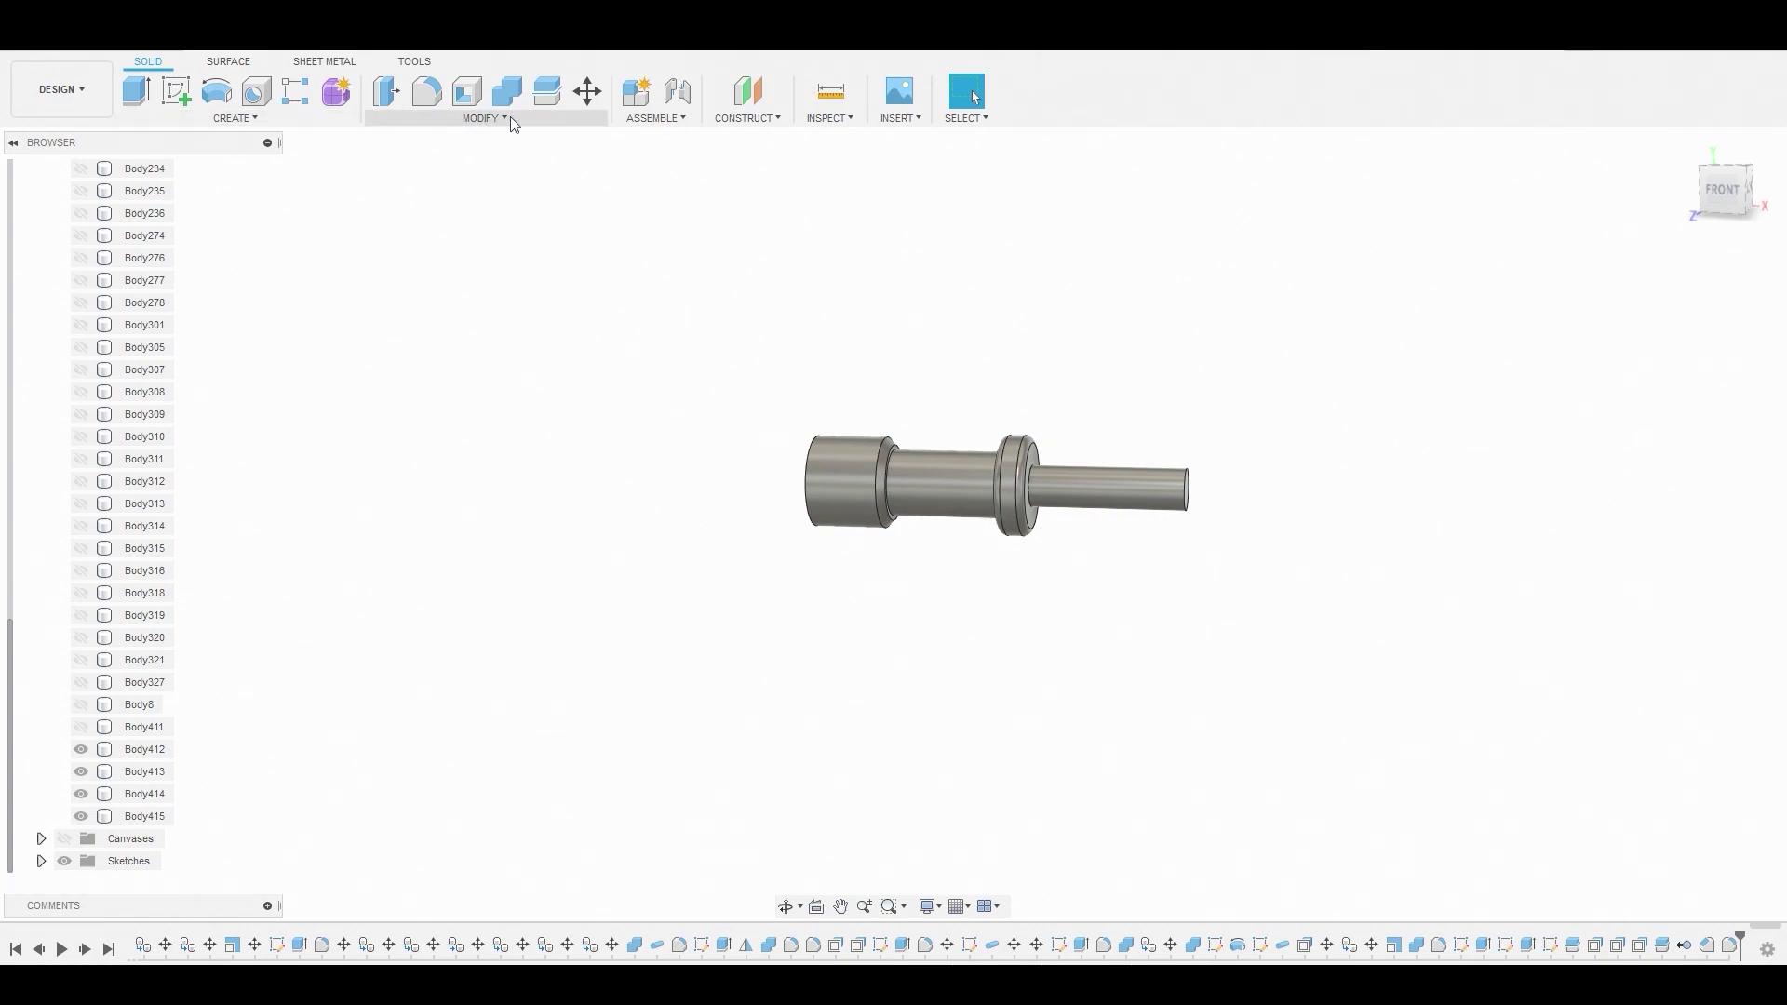
left_click(518, 93)
left_click(1092, 482)
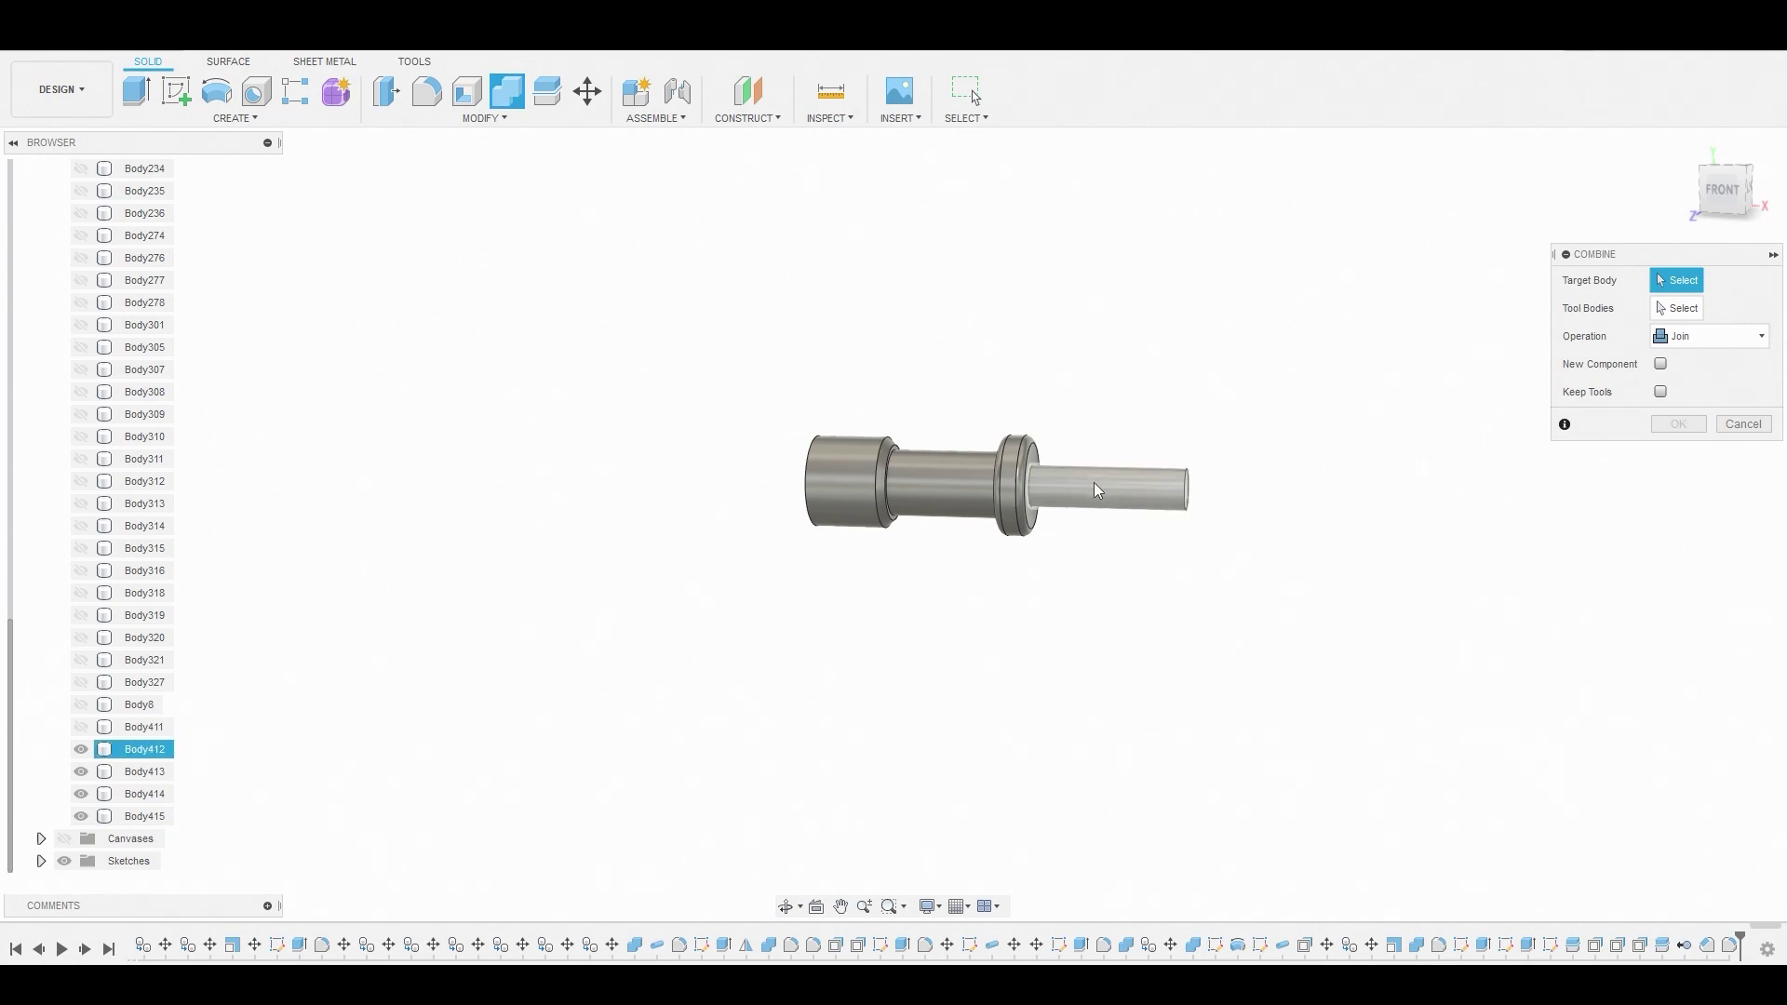
left_click(1019, 470)
left_click(908, 465)
left_click(847, 479)
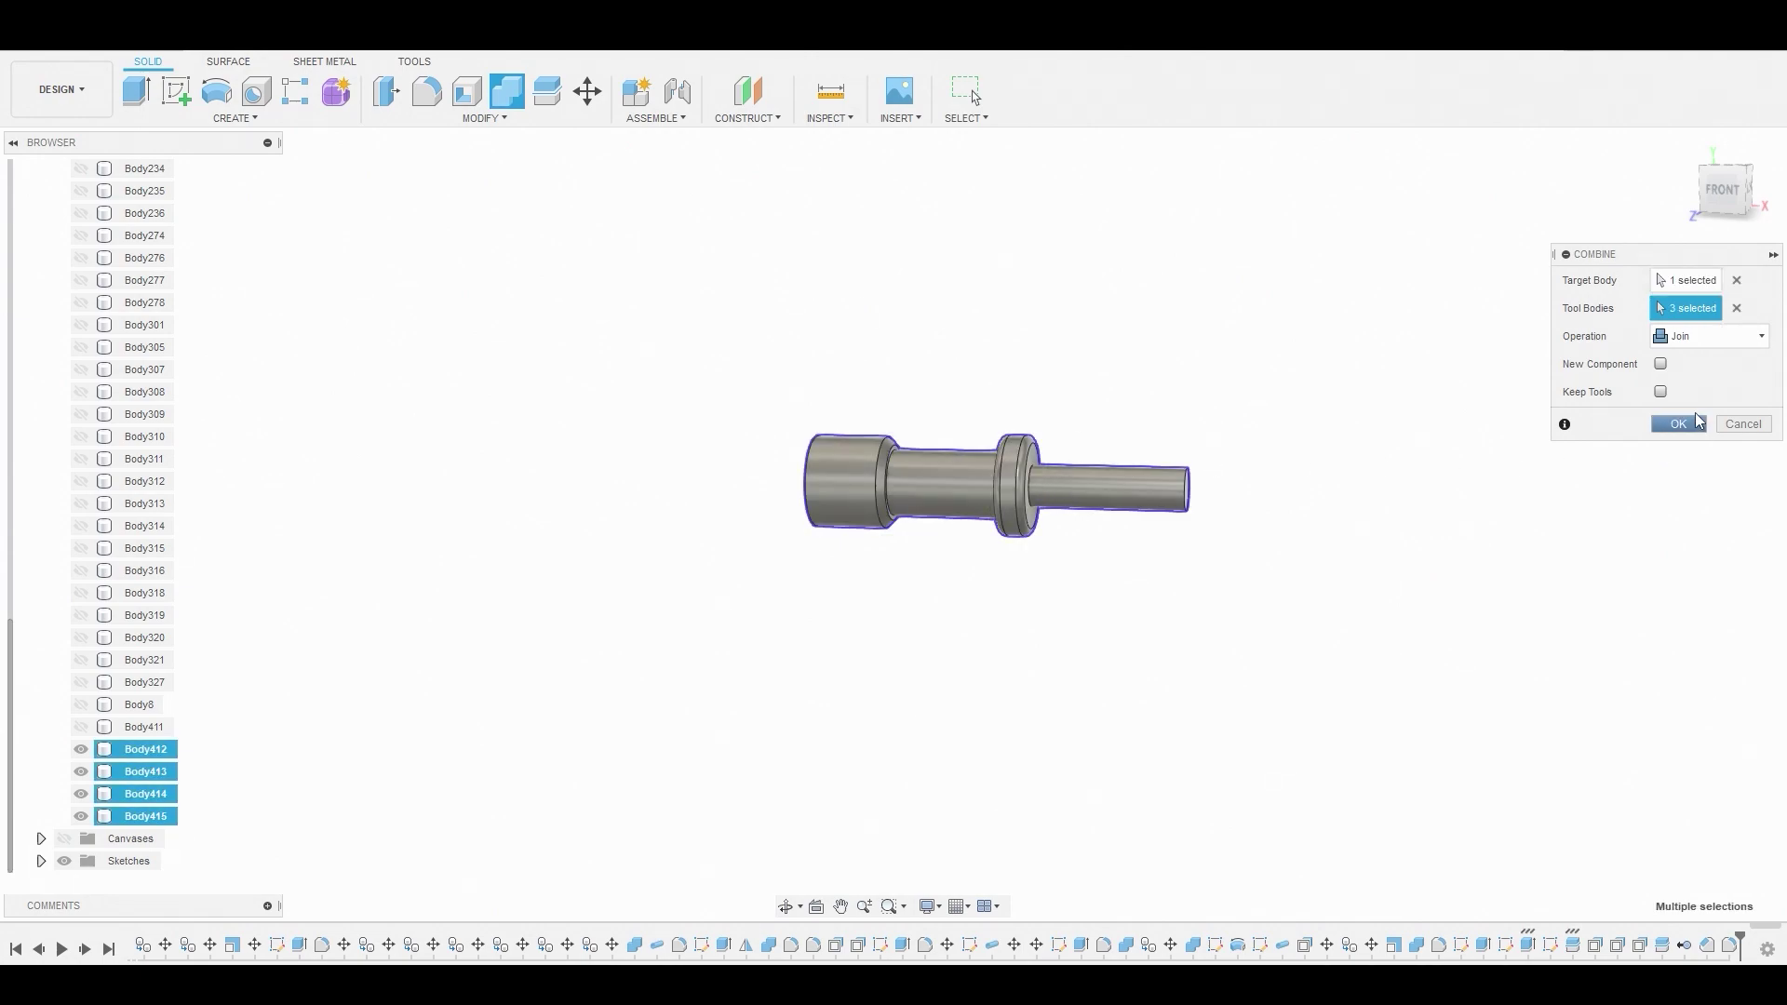
left_click(1678, 425)
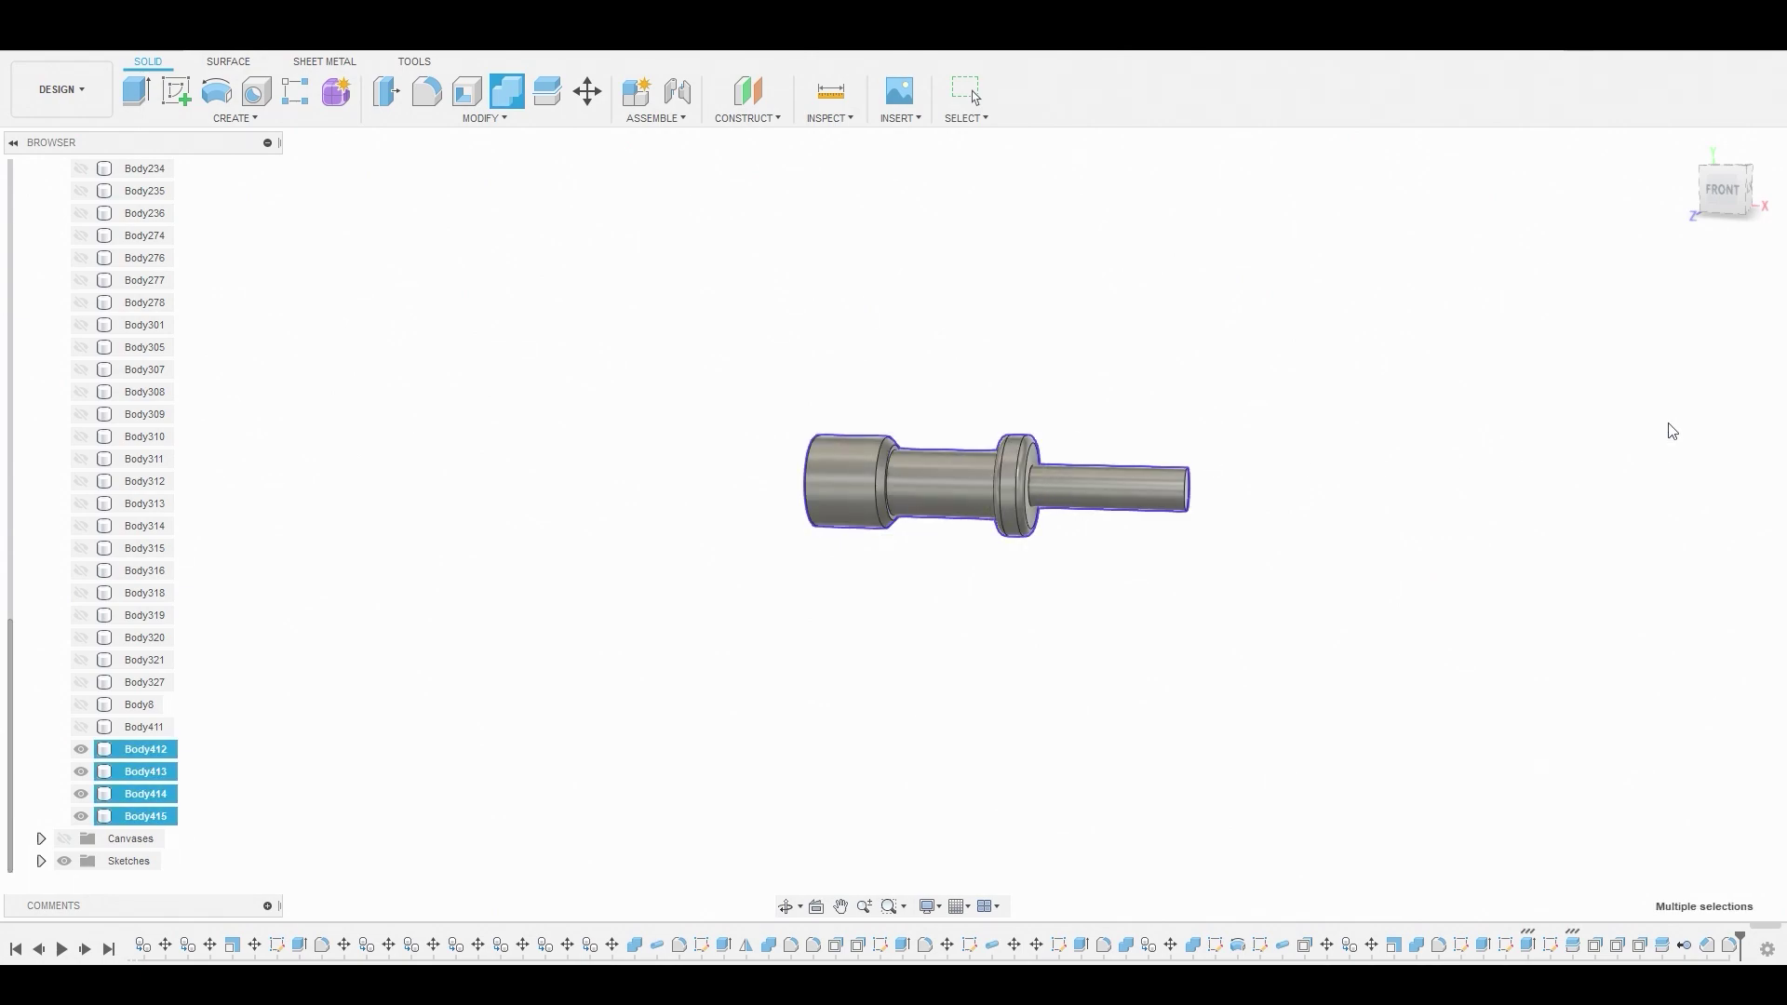
Mirror the joined half-axle body across the vertical origin plane perpendicular to the axle
left_click(235, 119)
left_click(188, 564)
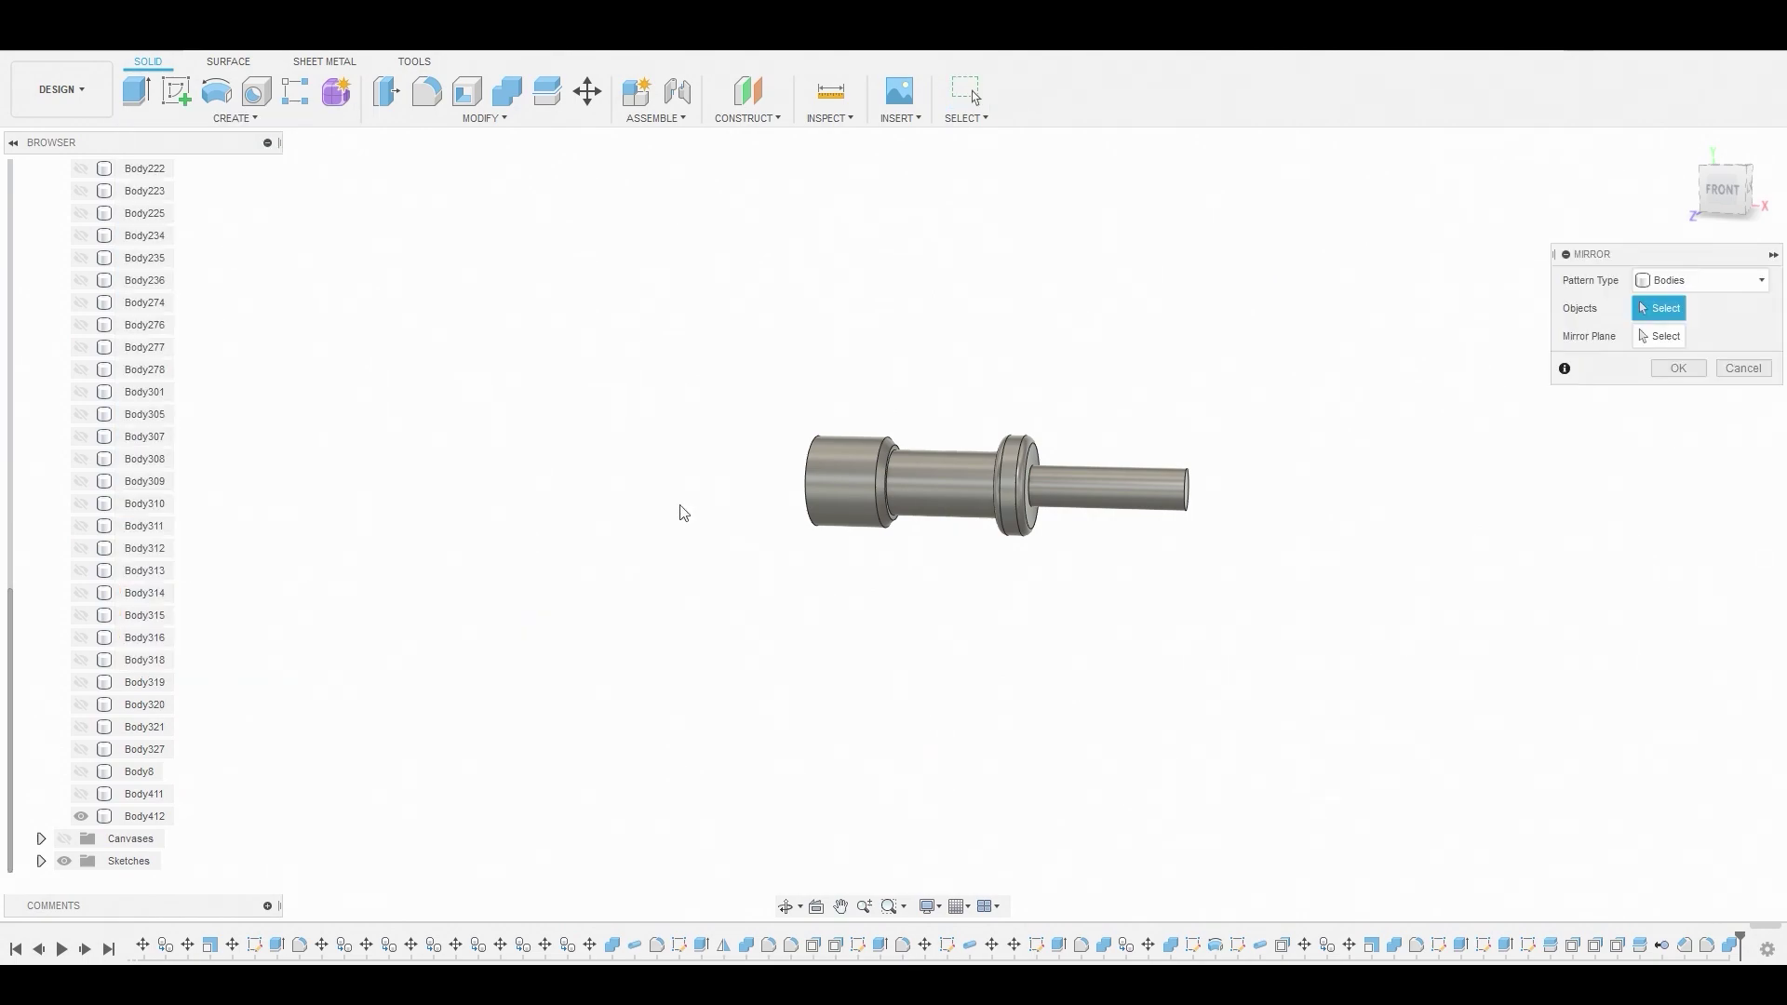
left_click(909, 486)
left_click(1664, 337)
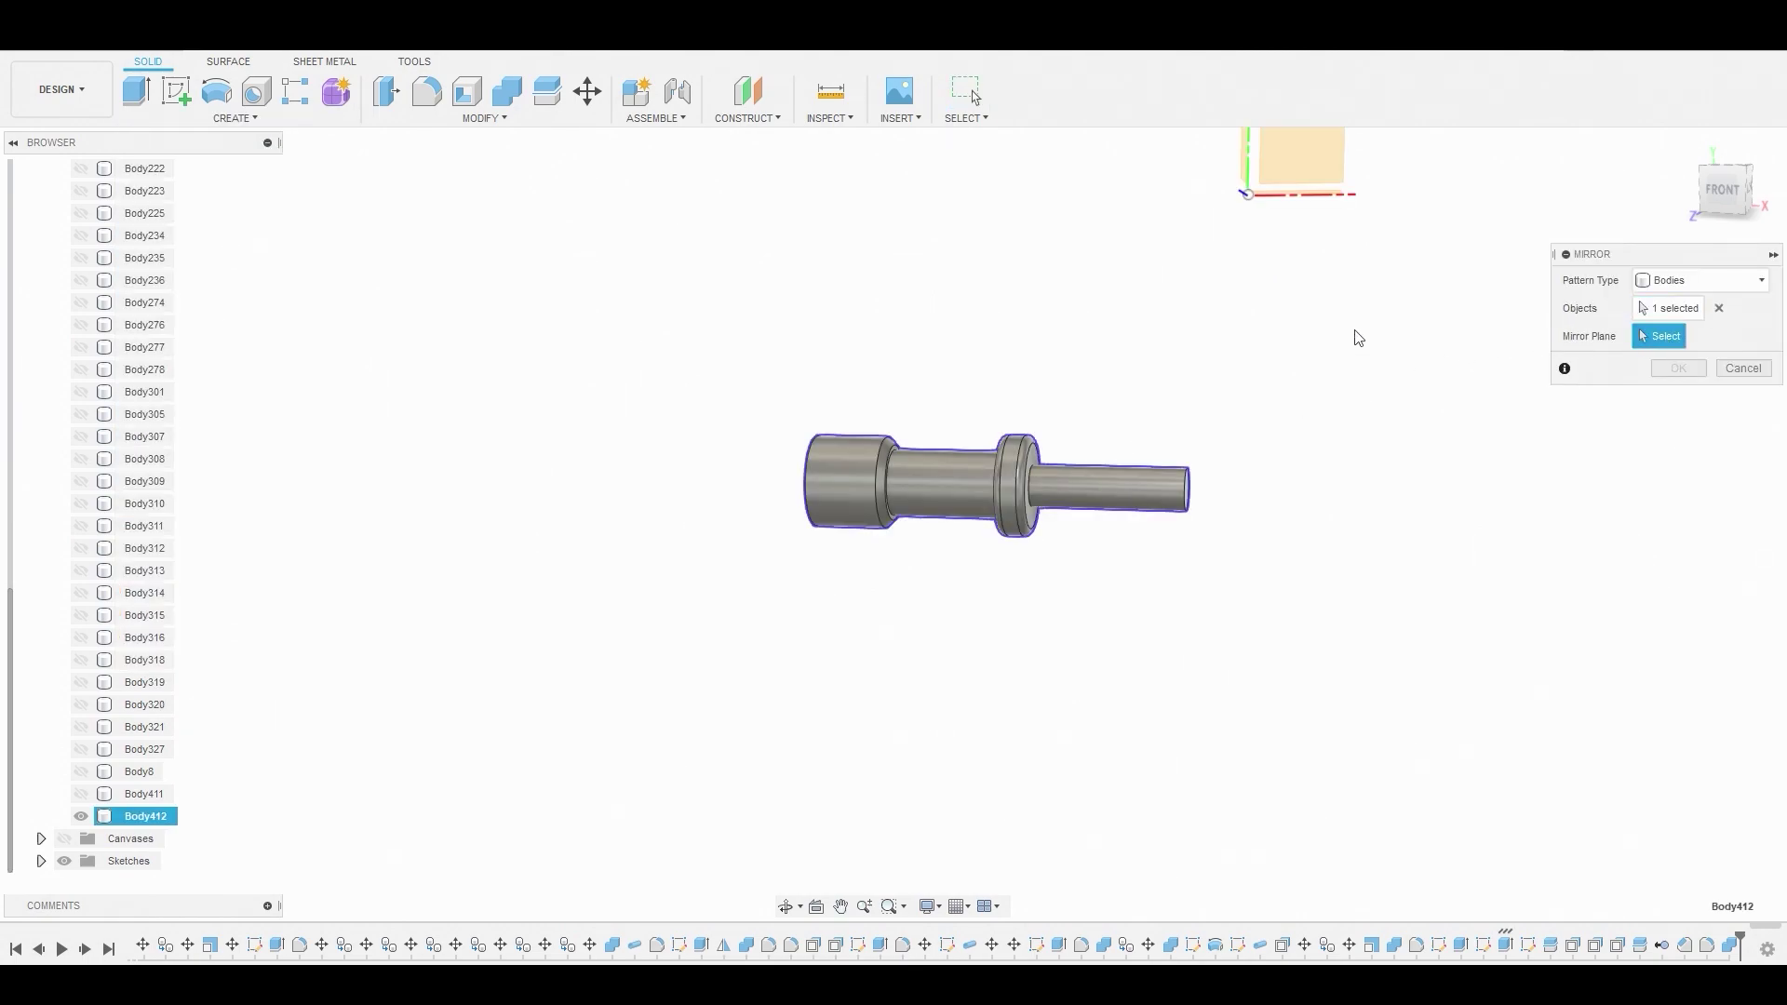
middle_click_drag(1356, 333, 1452, 326, "shift")
middle_click_drag(954, 186, 1057, 518)
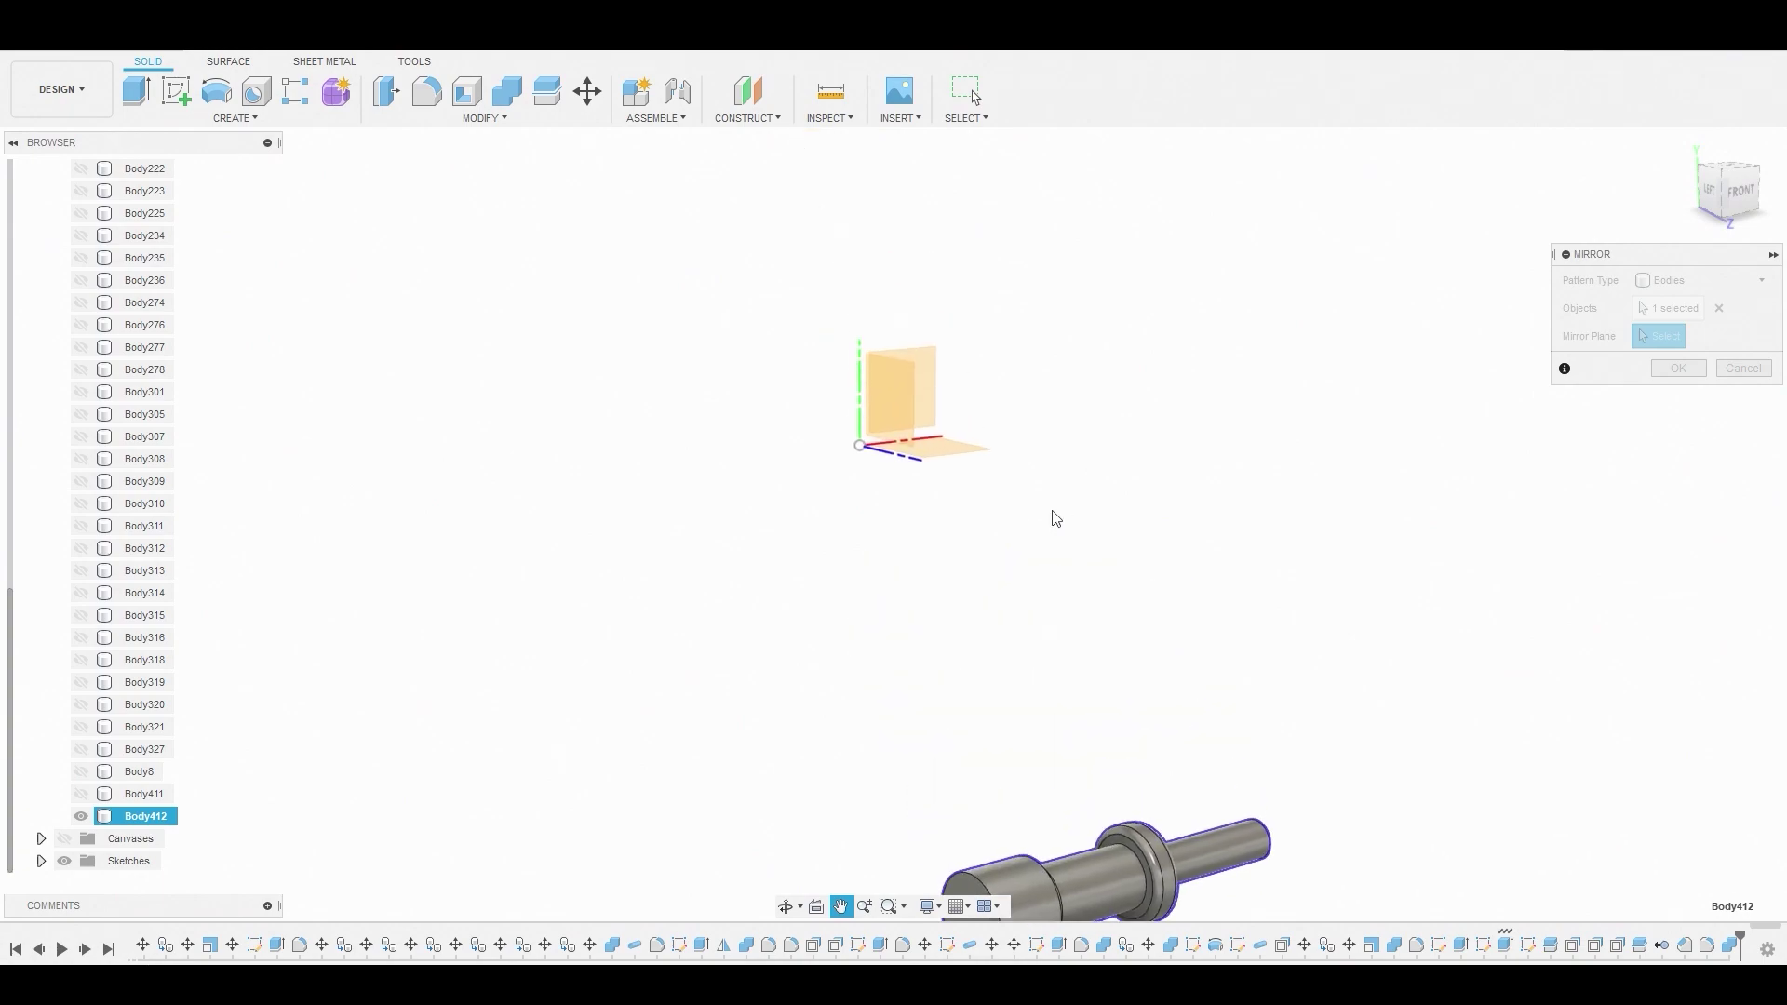
left_click(883, 372)
left_click(1673, 373)
Join the two mirrored axle halves into a single full-width axle body
middle_click_drag(1312, 491, 1024, 369)
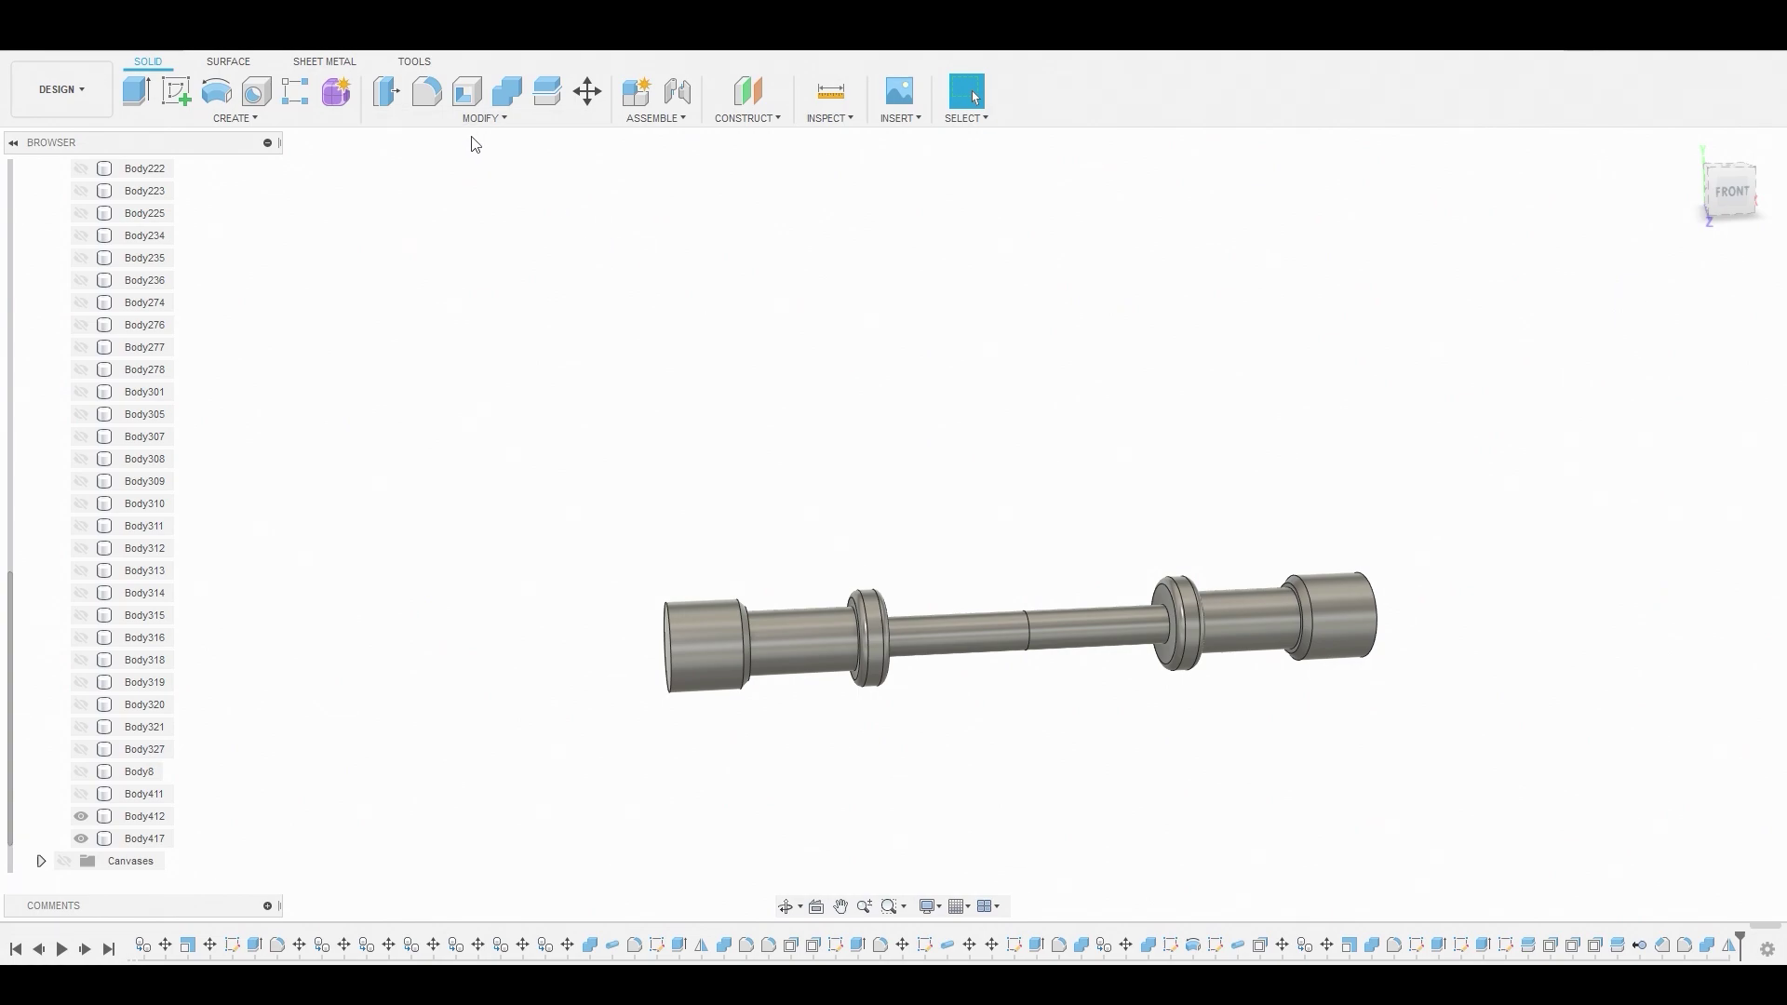
left_click(507, 91)
left_click(978, 633)
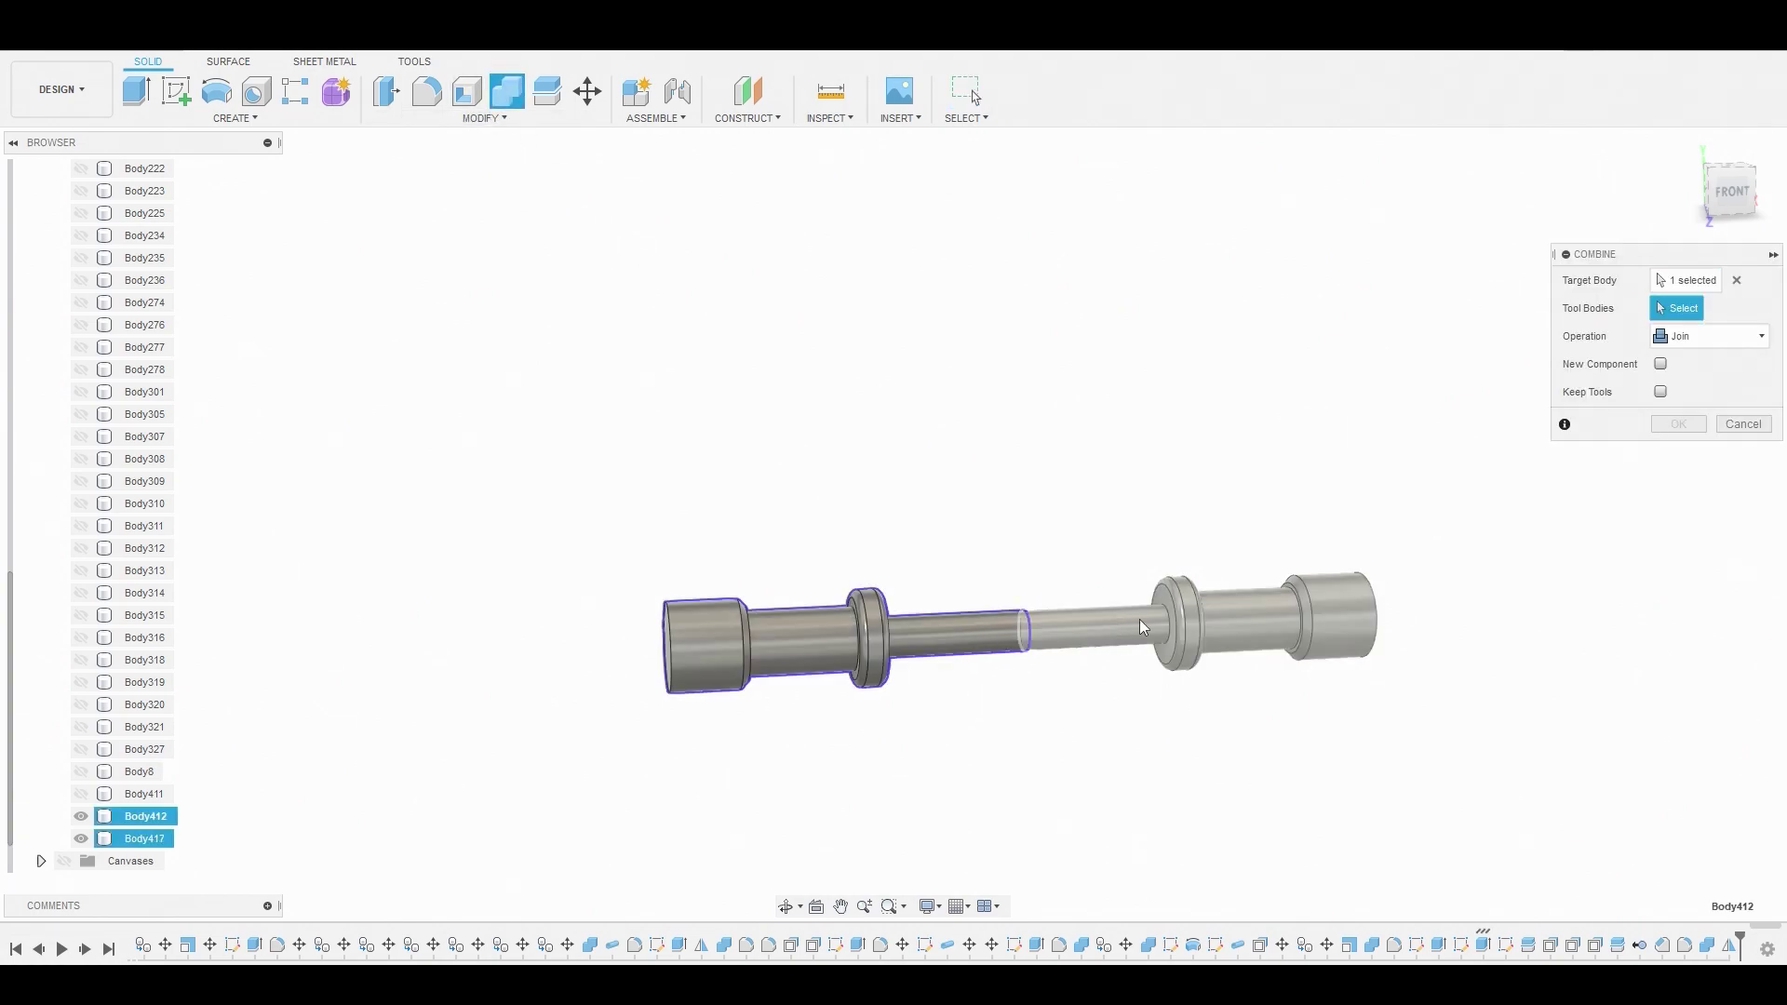
left_click(1676, 423)
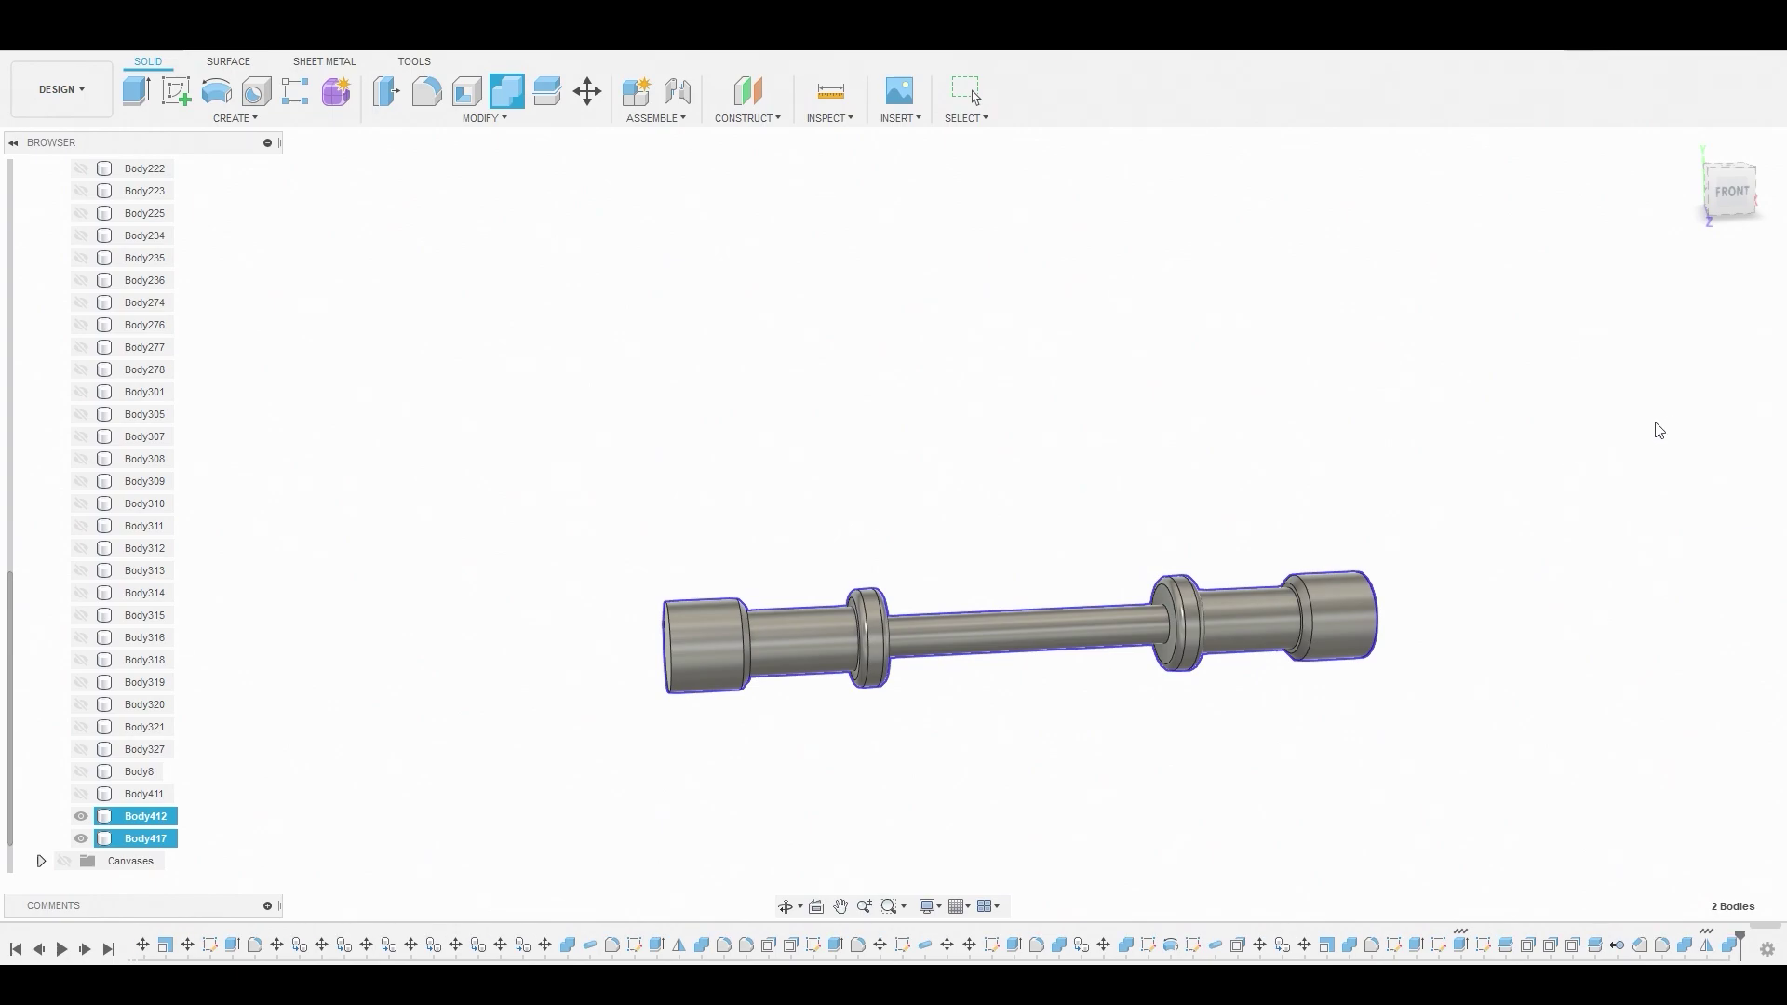
Unisolate the axle body to bring back the rest of the jeep and inspect the axle between the front wheels
left_click(117, 821)
right_click(116, 822)
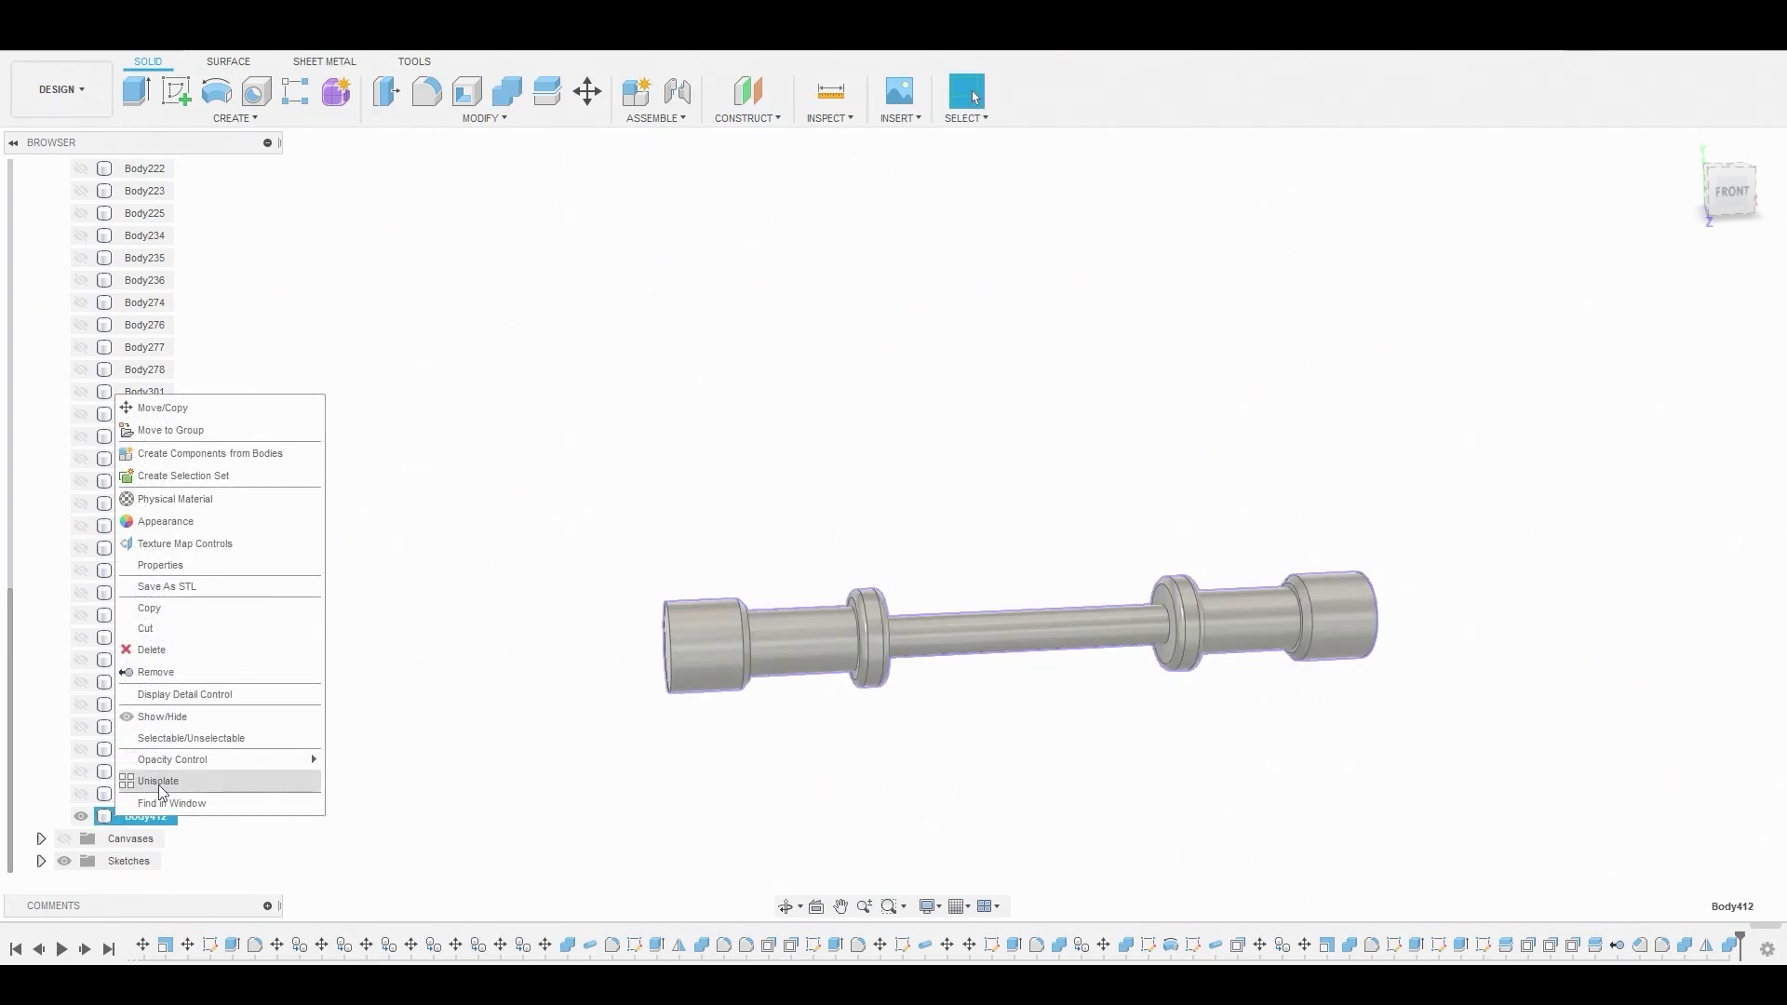
left_click(236, 773)
left_click_drag(923, 793, 879, 801)
middle_click_drag(879, 800, 1010, 735, "shift")
middle_click_drag(1010, 745, 727, 644)
left_click(723, 668)
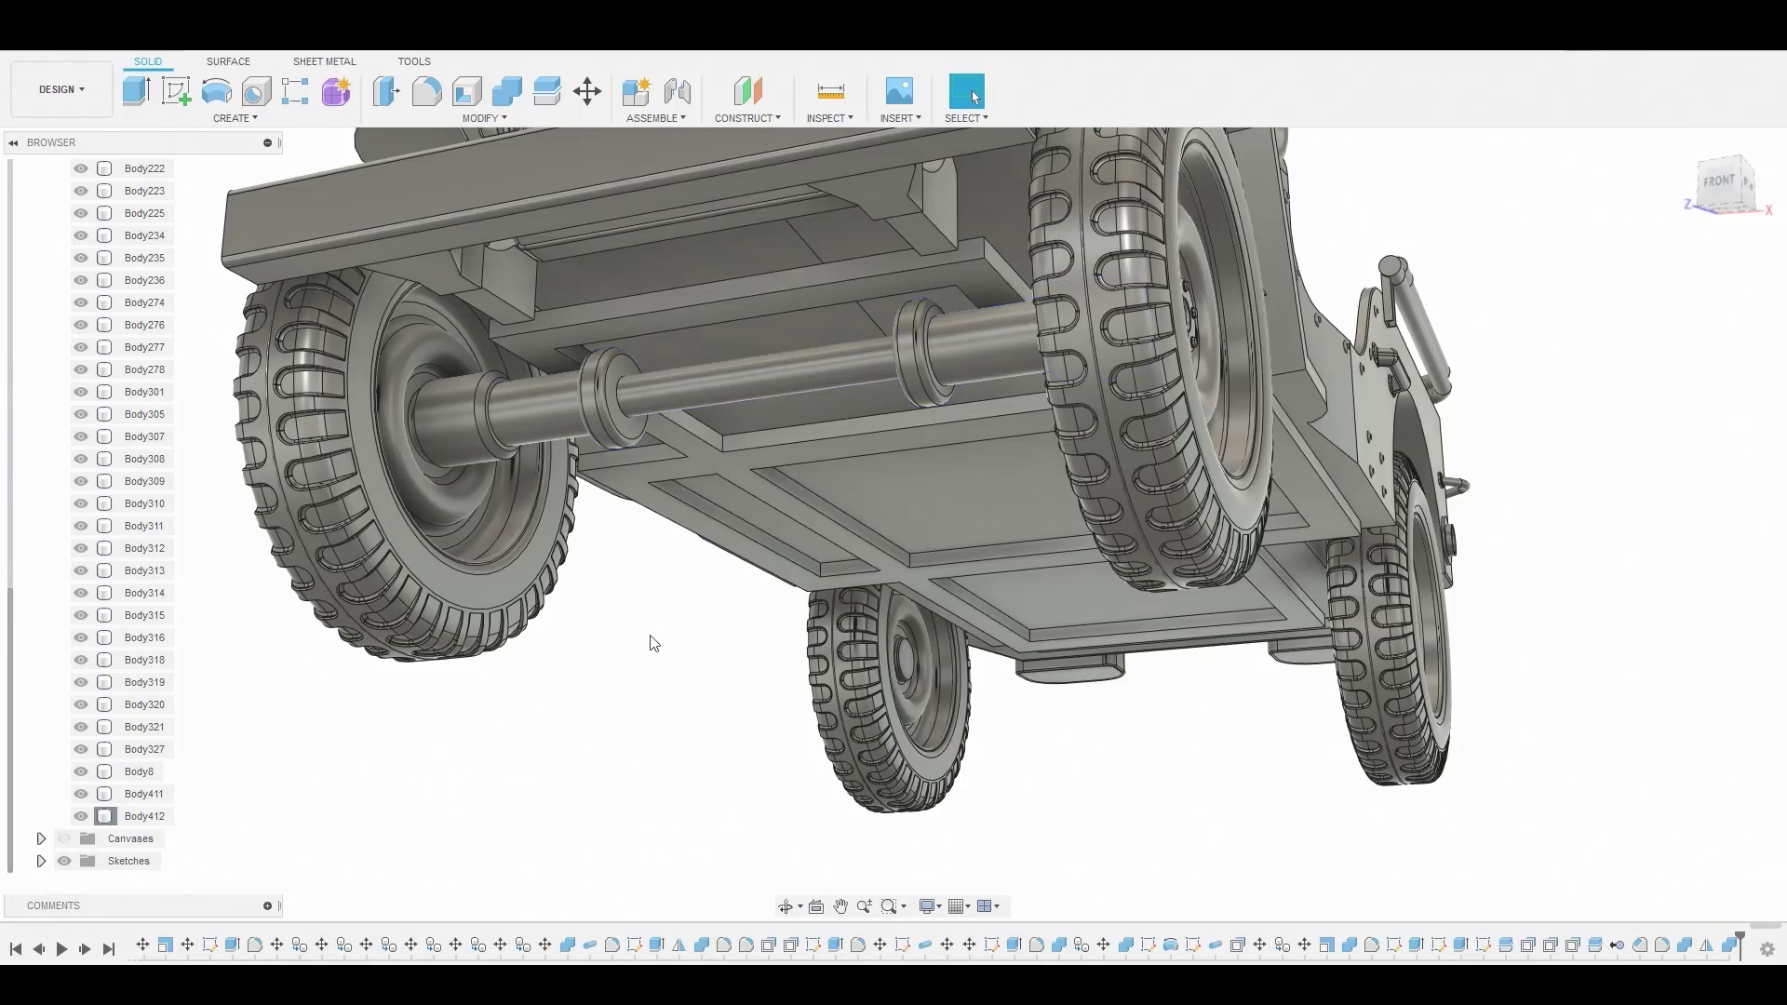
Paste a copy of the front axle and move it -10.211 mm in Z, aligning it with the rear wheels
left_click(142, 817)
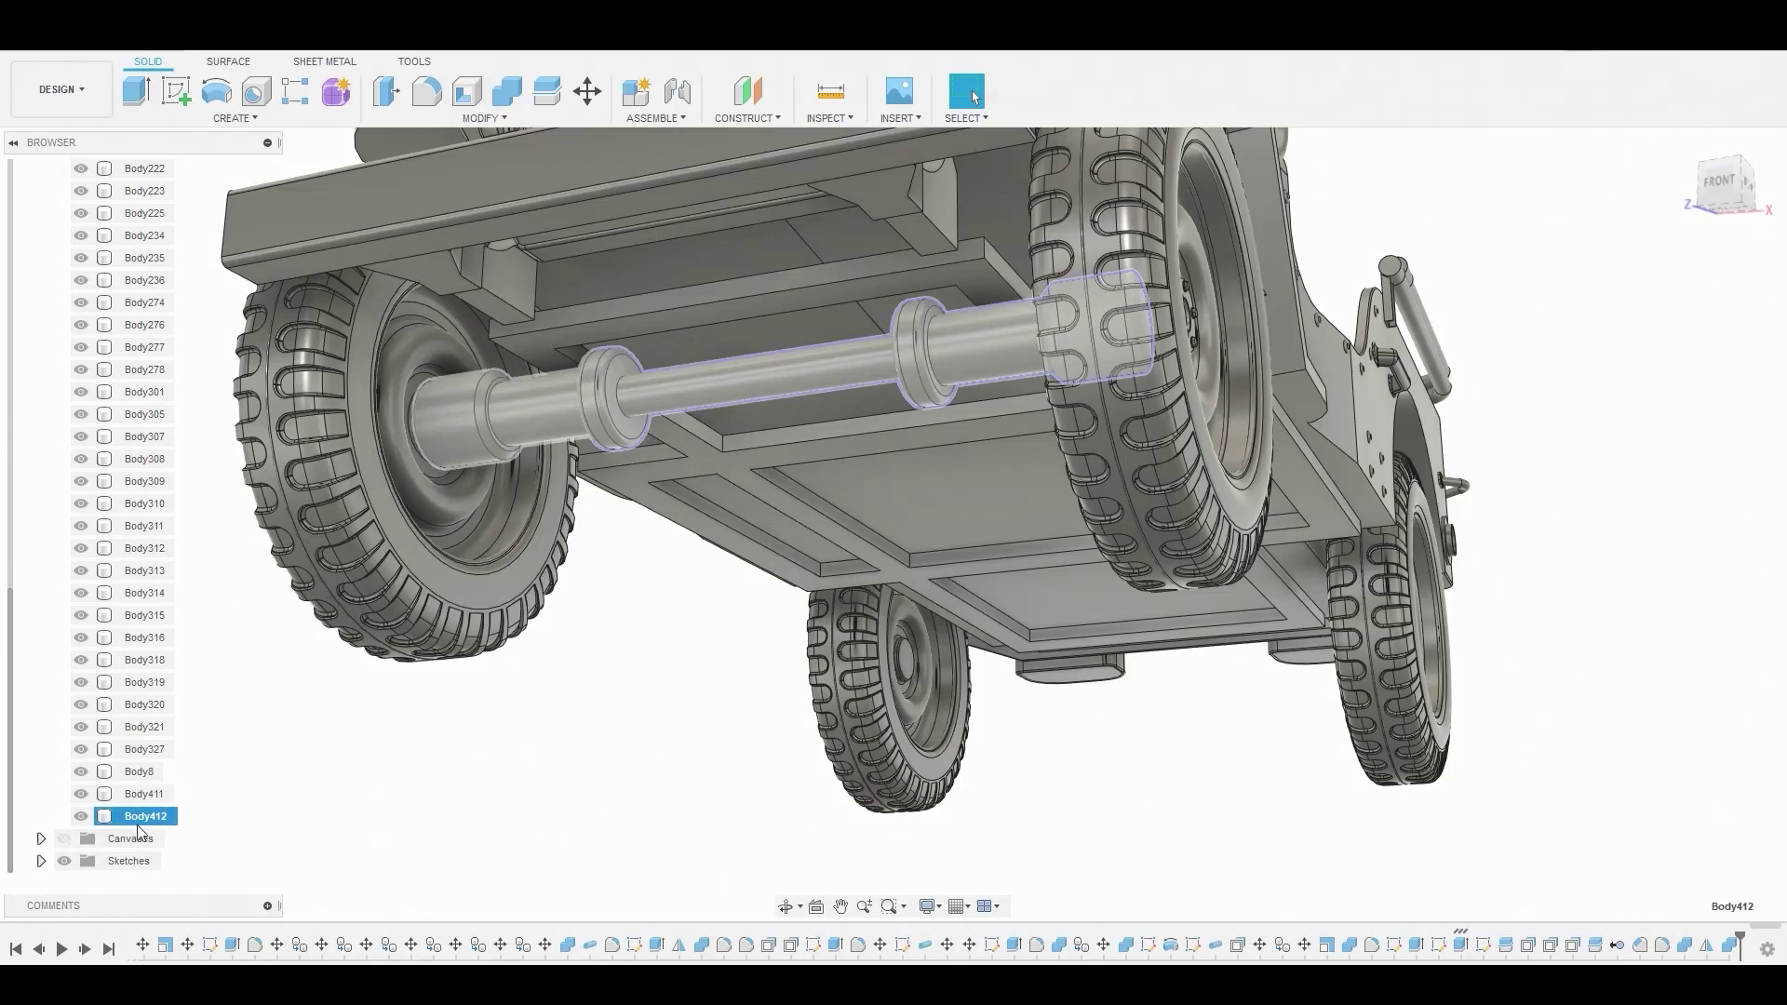
key("ctrl+v")
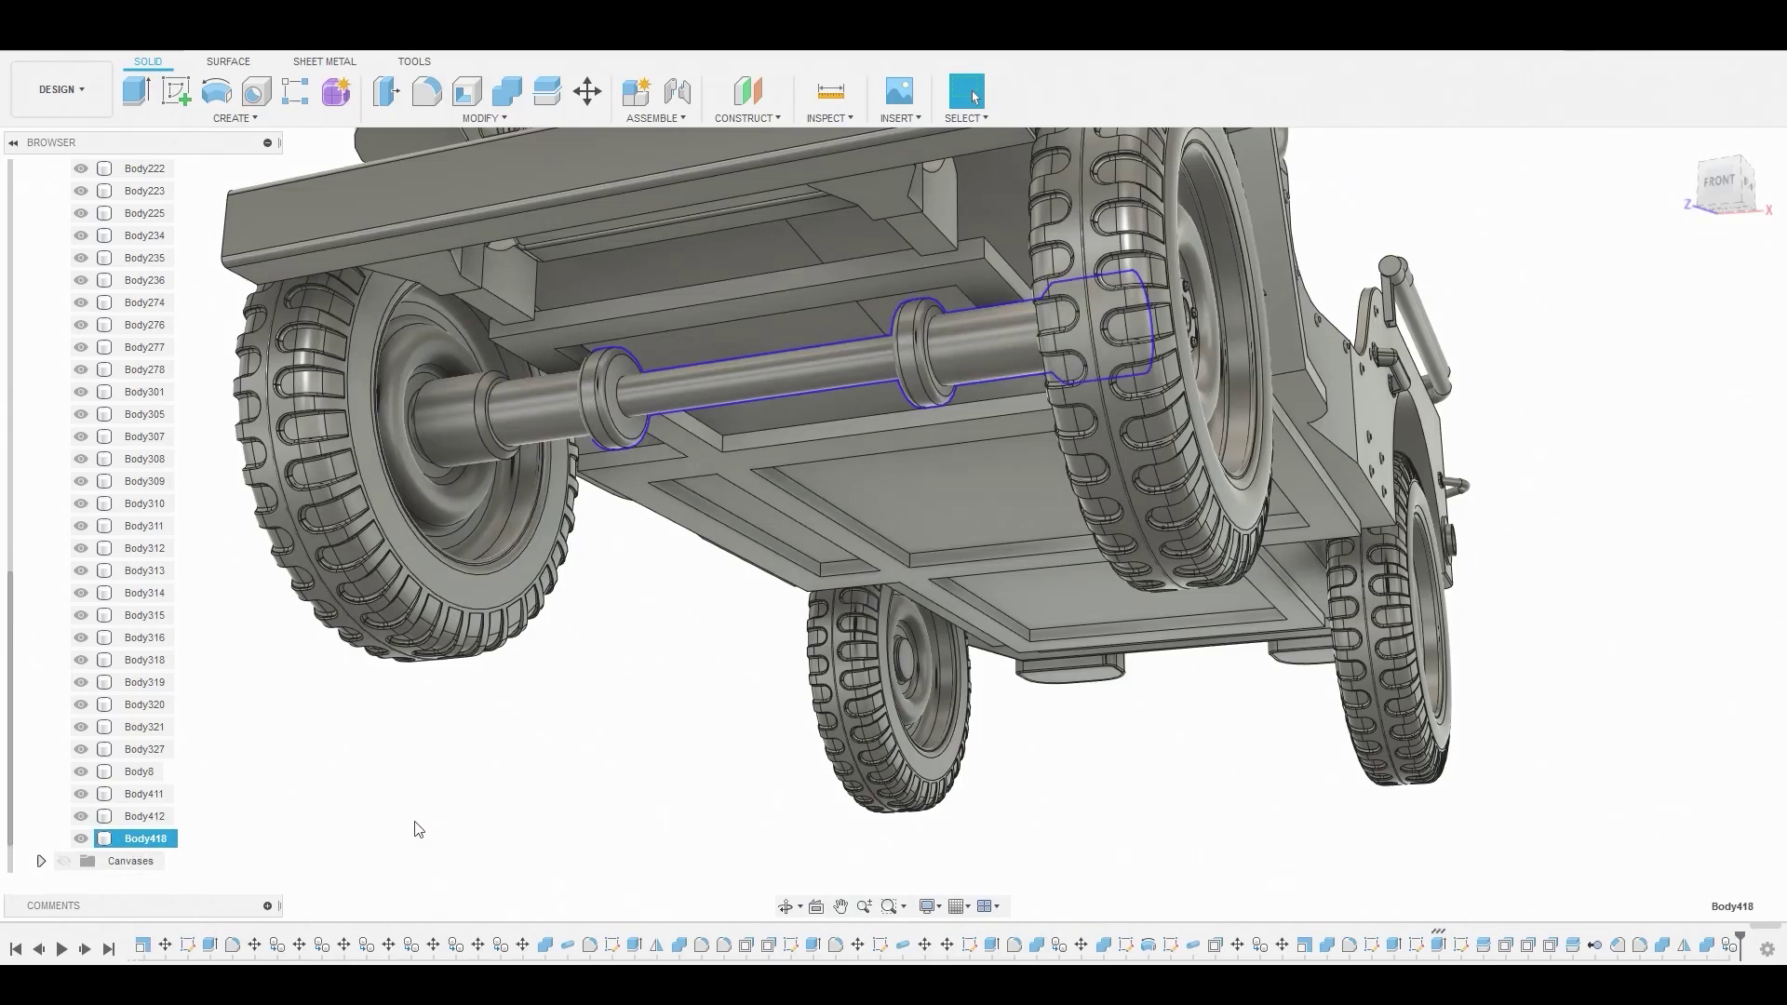
left_click(1733, 215)
middle_click_drag(1307, 290, 1167, 448)
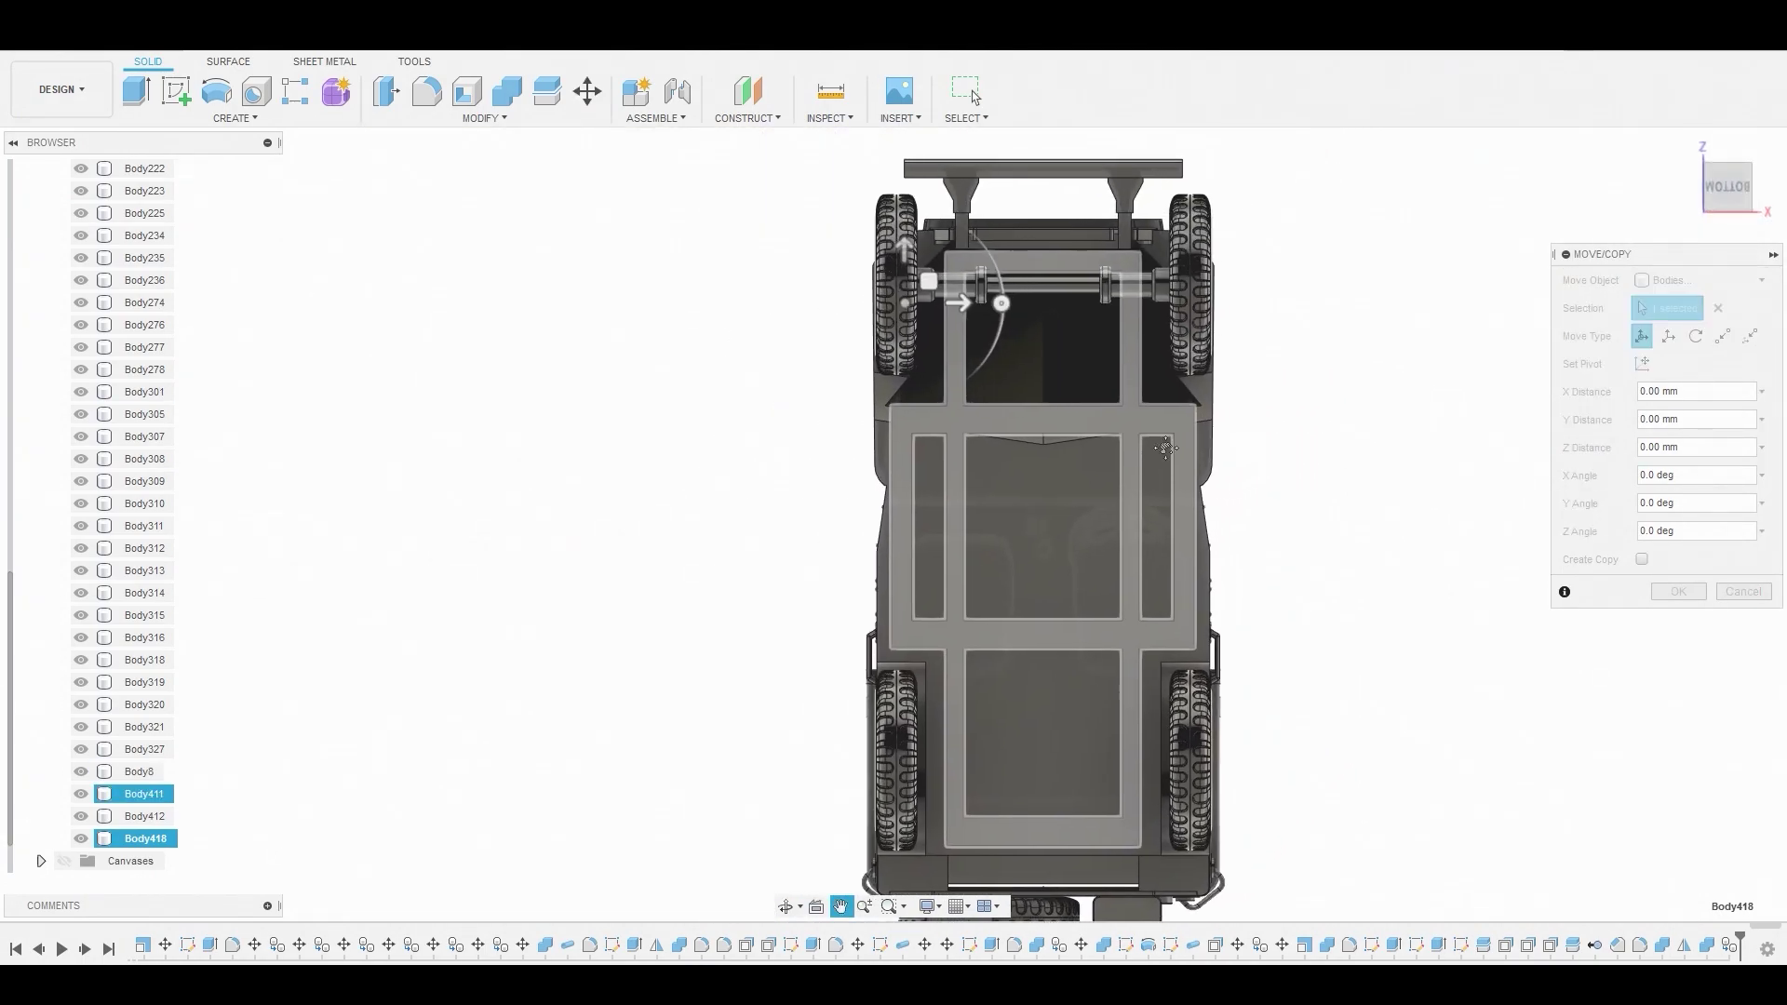
left_click_drag(903, 251, 914, 735)
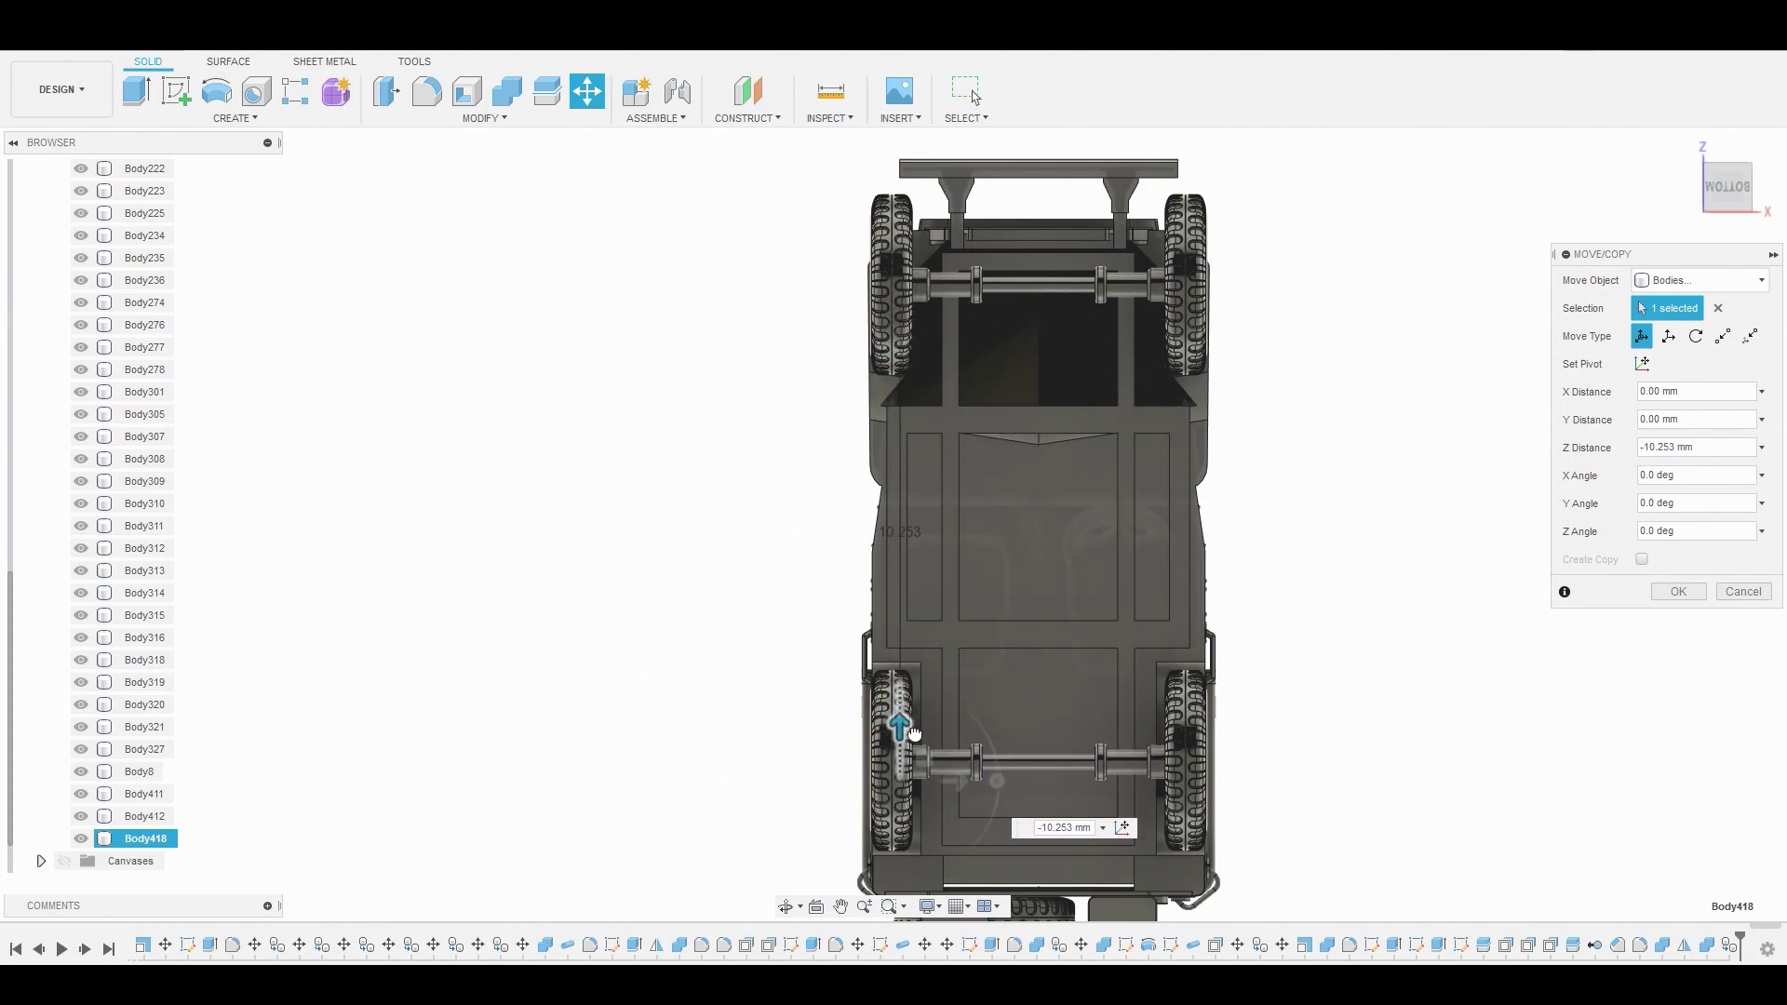
middle_click_drag(1024, 609, 905, 771, "shift")
scroll(1135, 702, "up", 6)
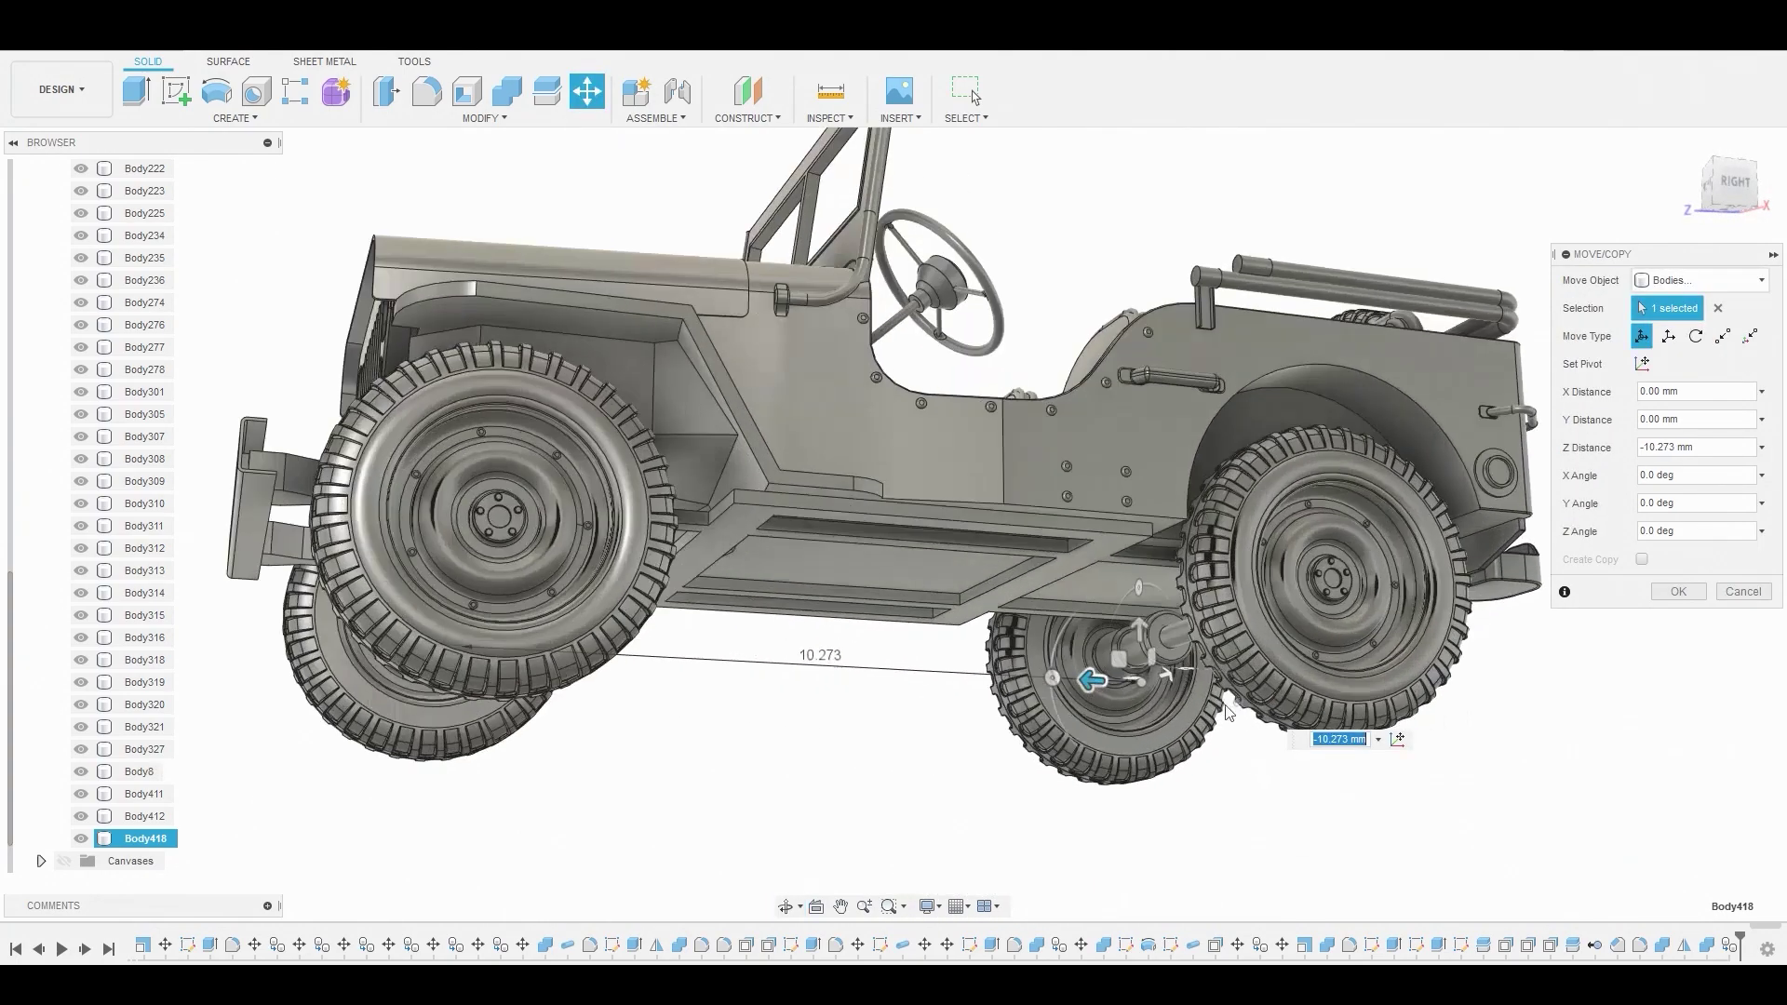
scroll(1108, 684, "up", 5)
left_click_drag(1117, 659, 1106, 654)
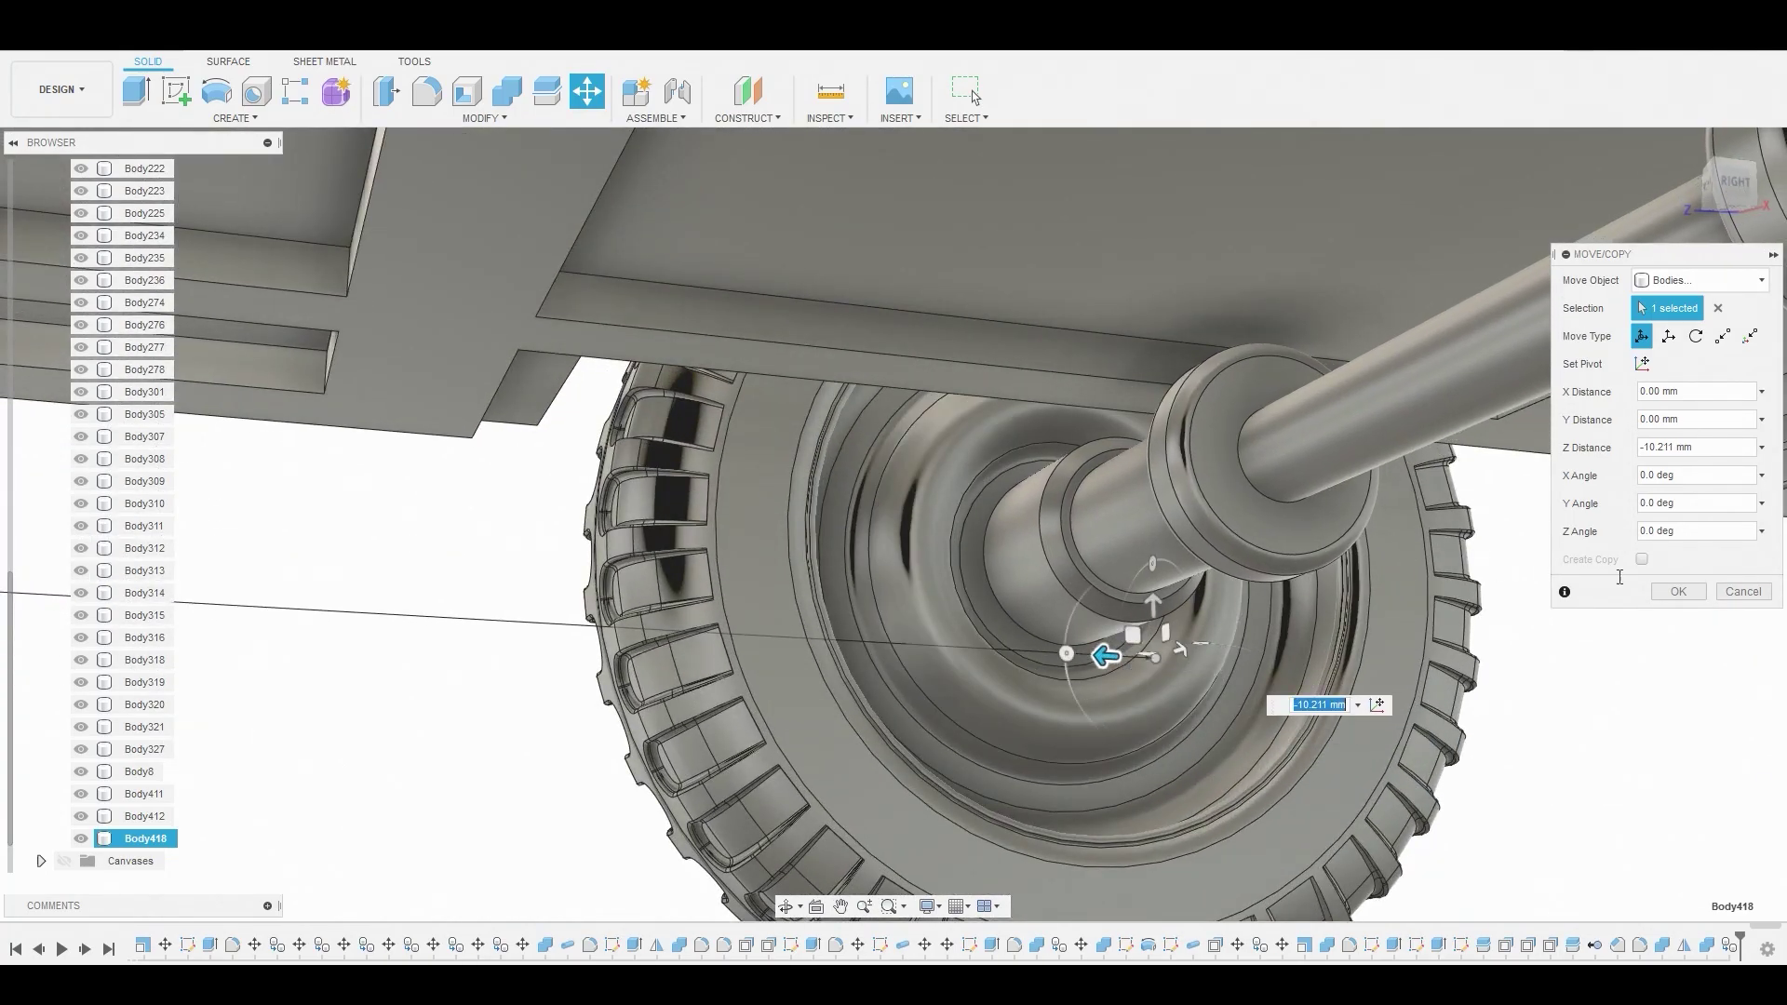
left_click(1696, 596)
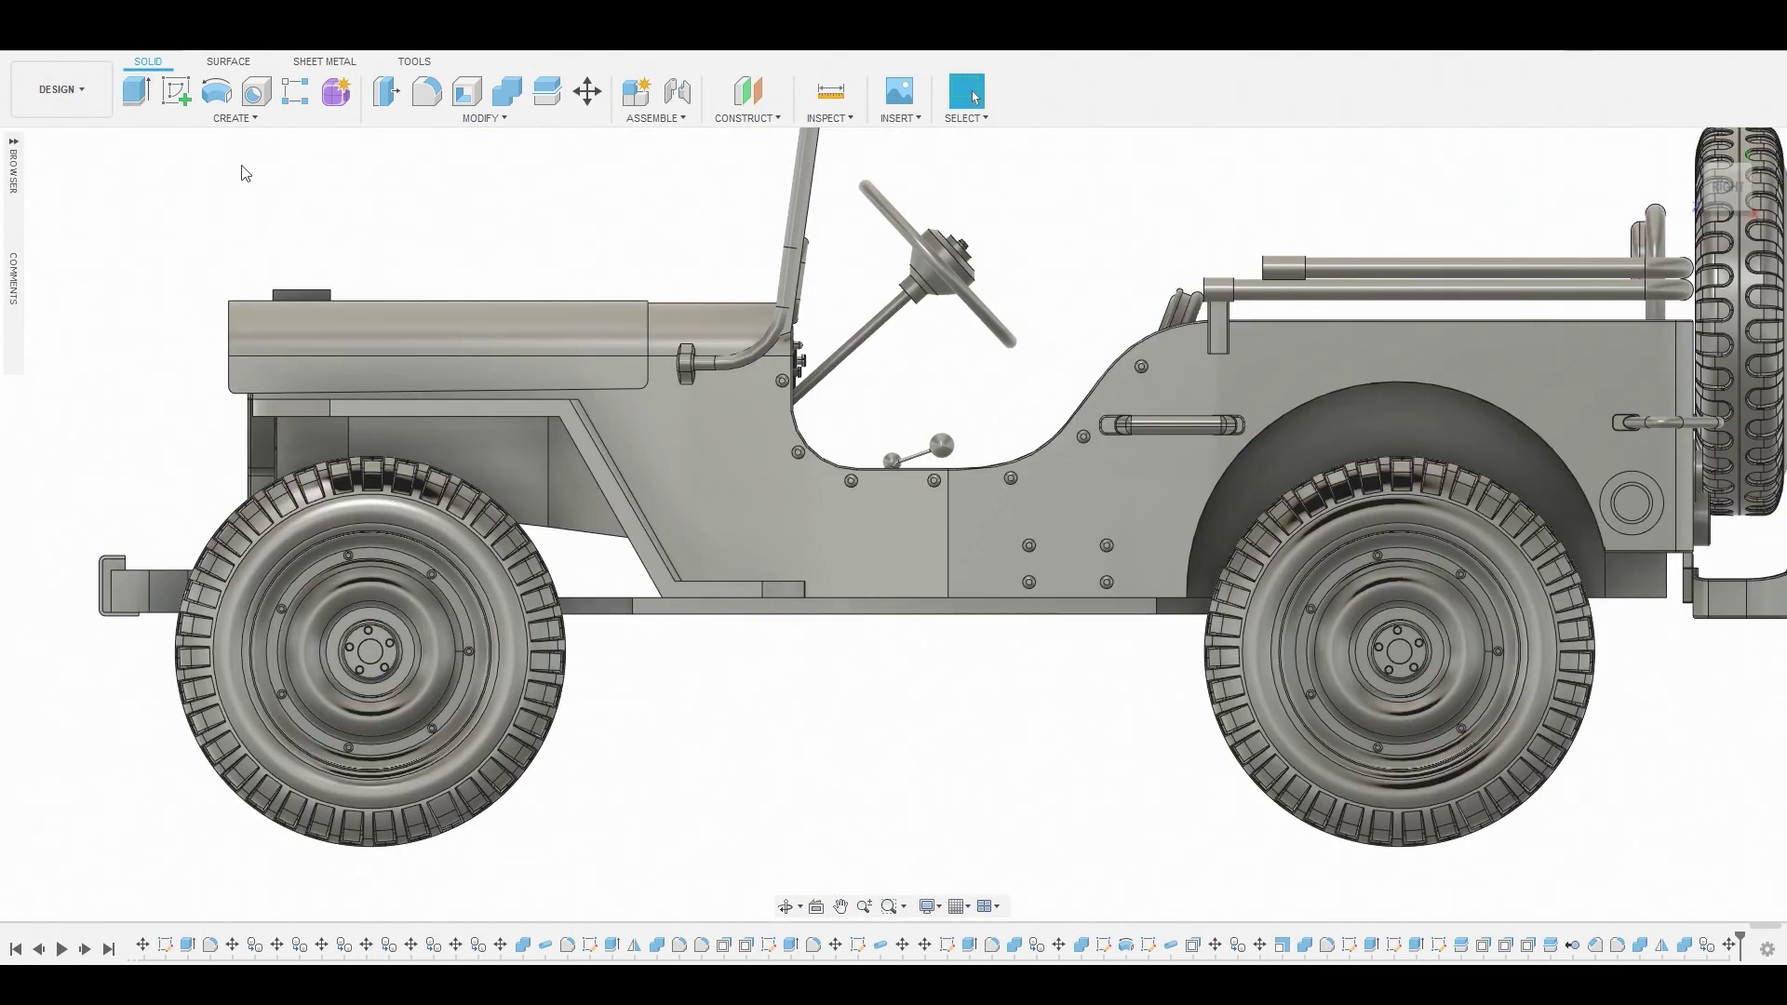
Sketch an open exhaust path on the side-facing origin plane, dipping below the chassis and sloping gently up toward the rear wheel
left_click(176, 90)
left_click(918, 339)
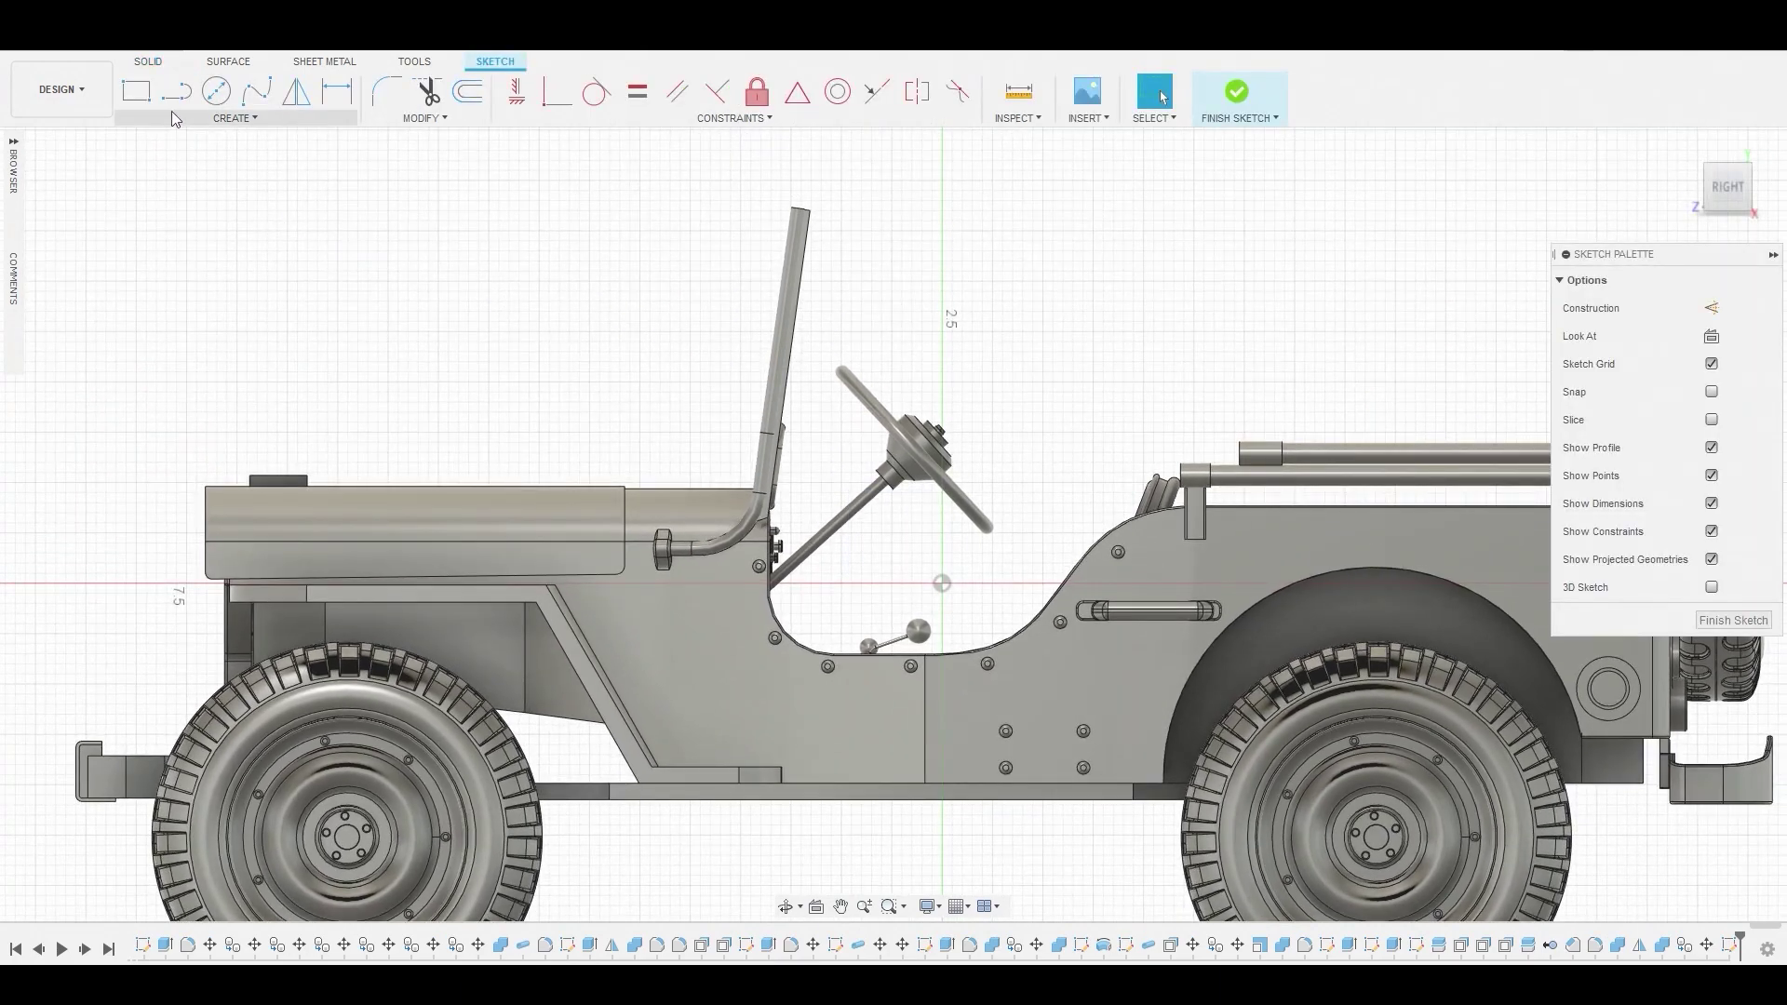
left_click(176, 90)
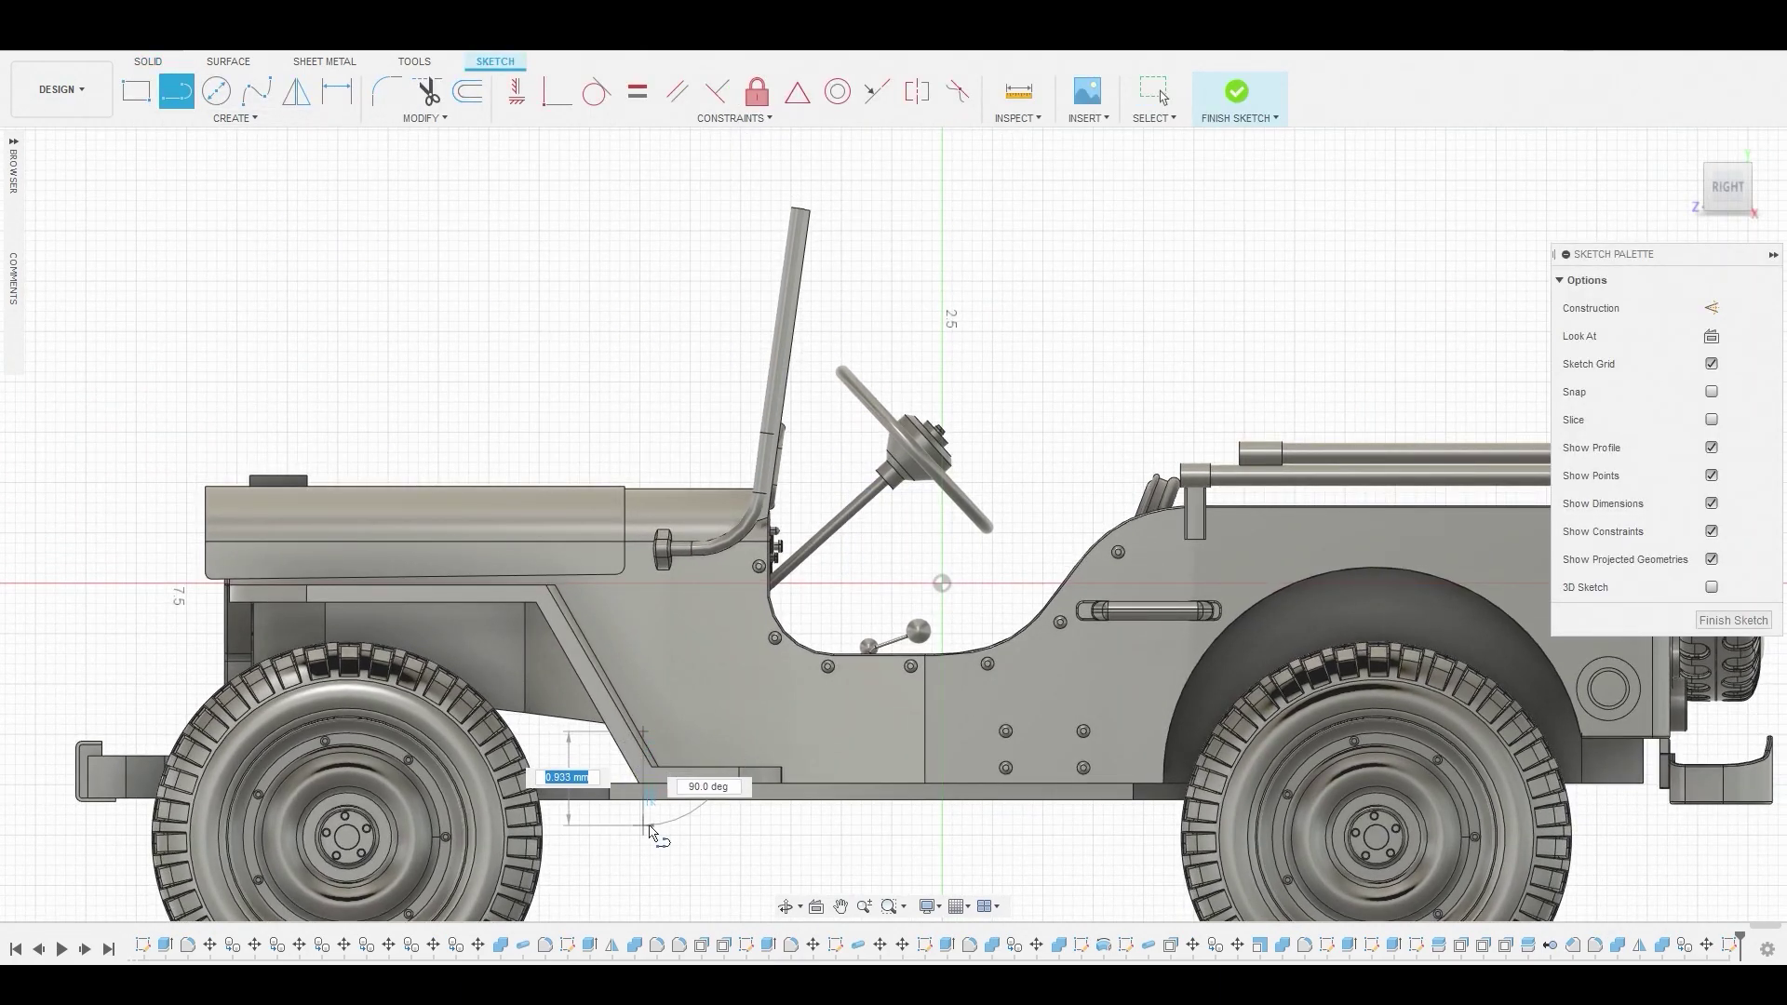
left_click(696, 847)
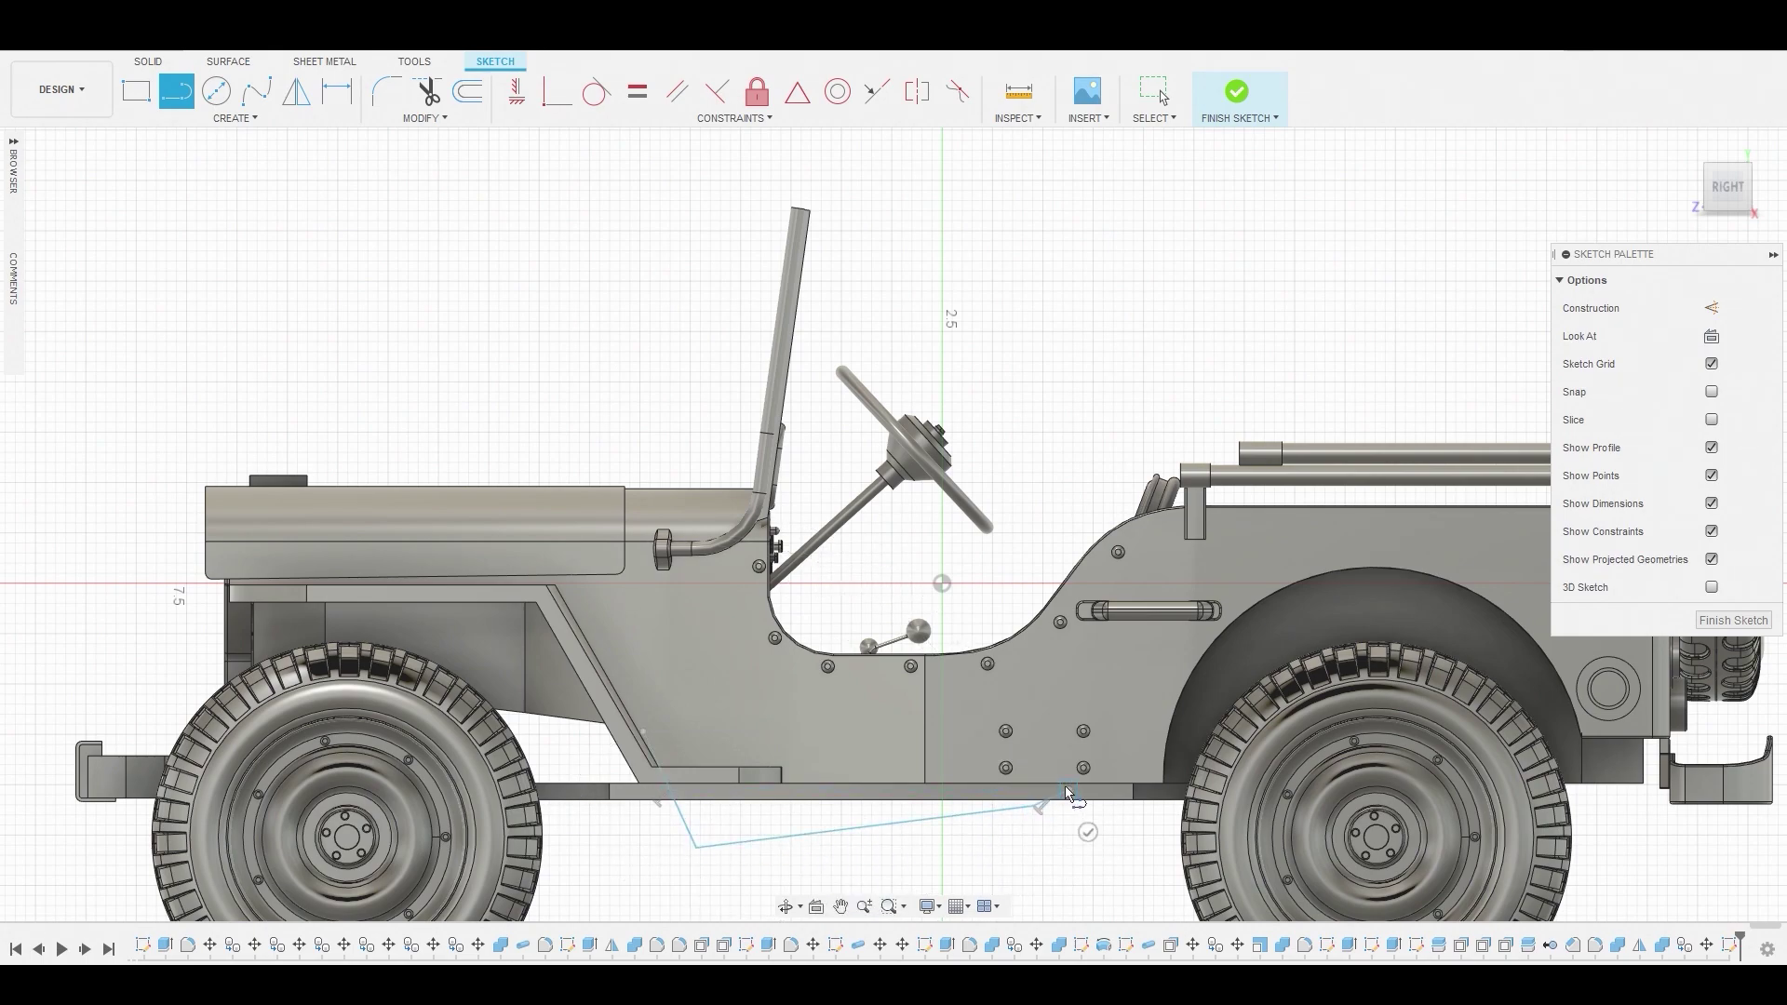
left_click(1035, 806)
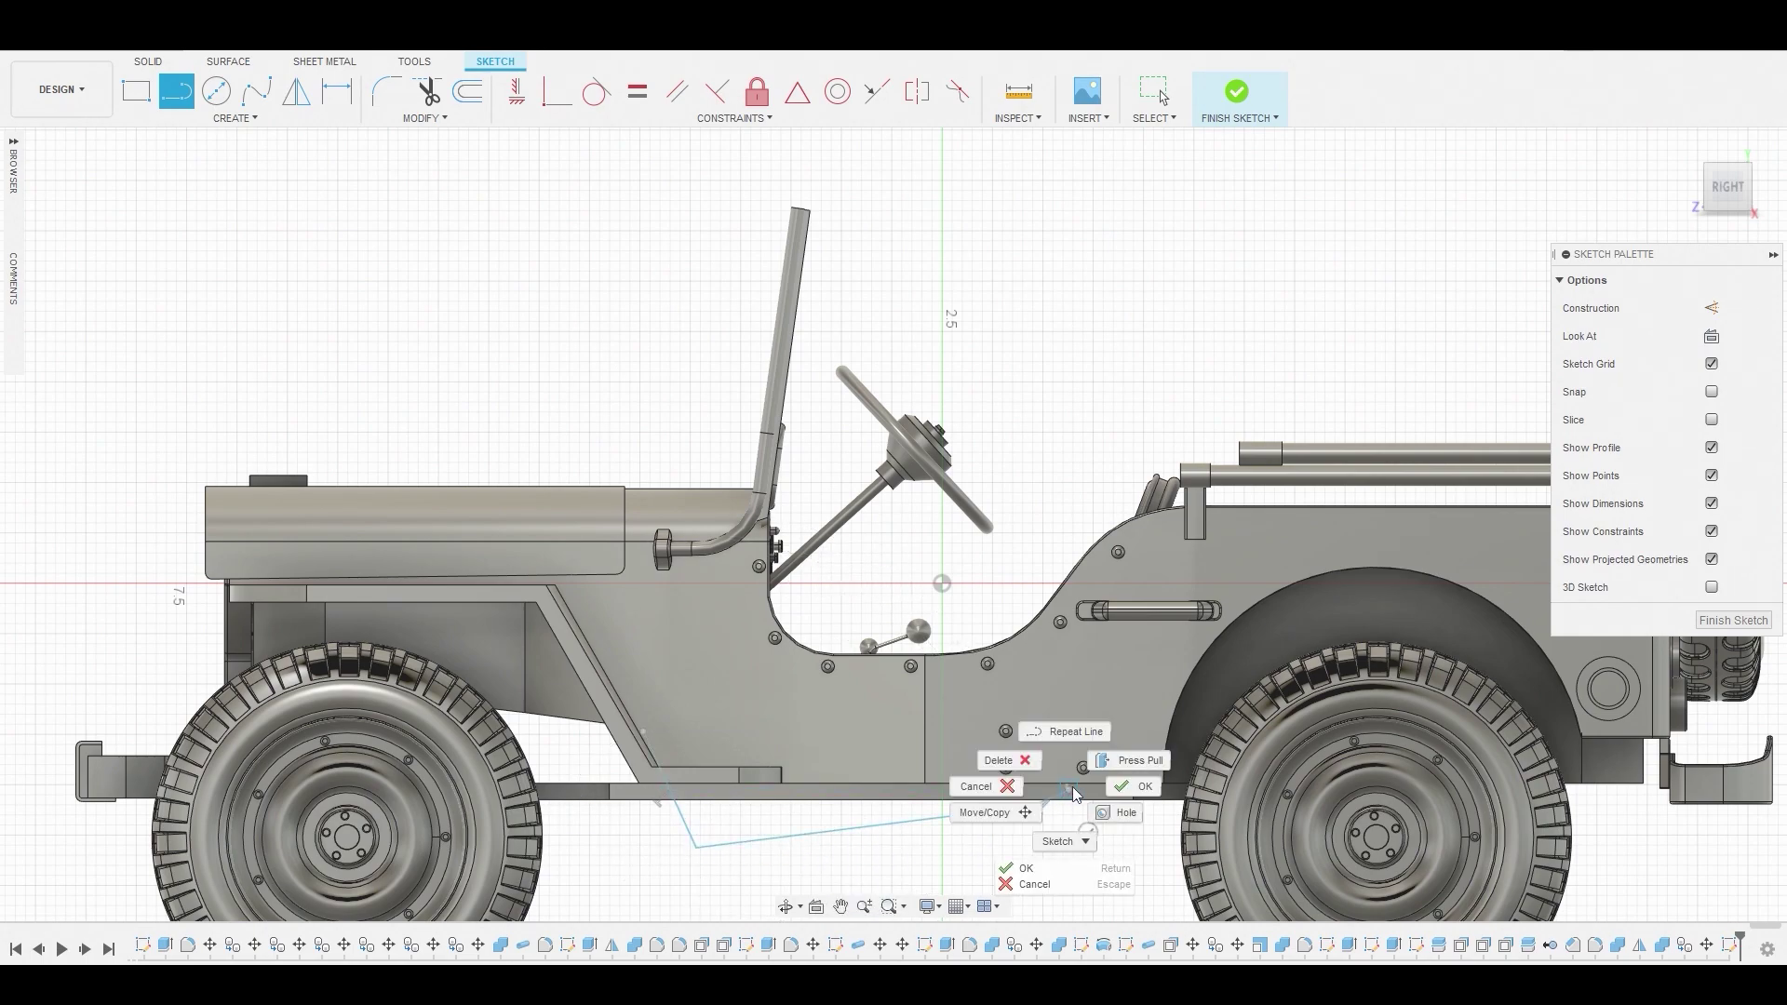
Fillet the lower front corner of the exhaust path with a 0.431 mm radius and finish the sketch
left_click(386, 100)
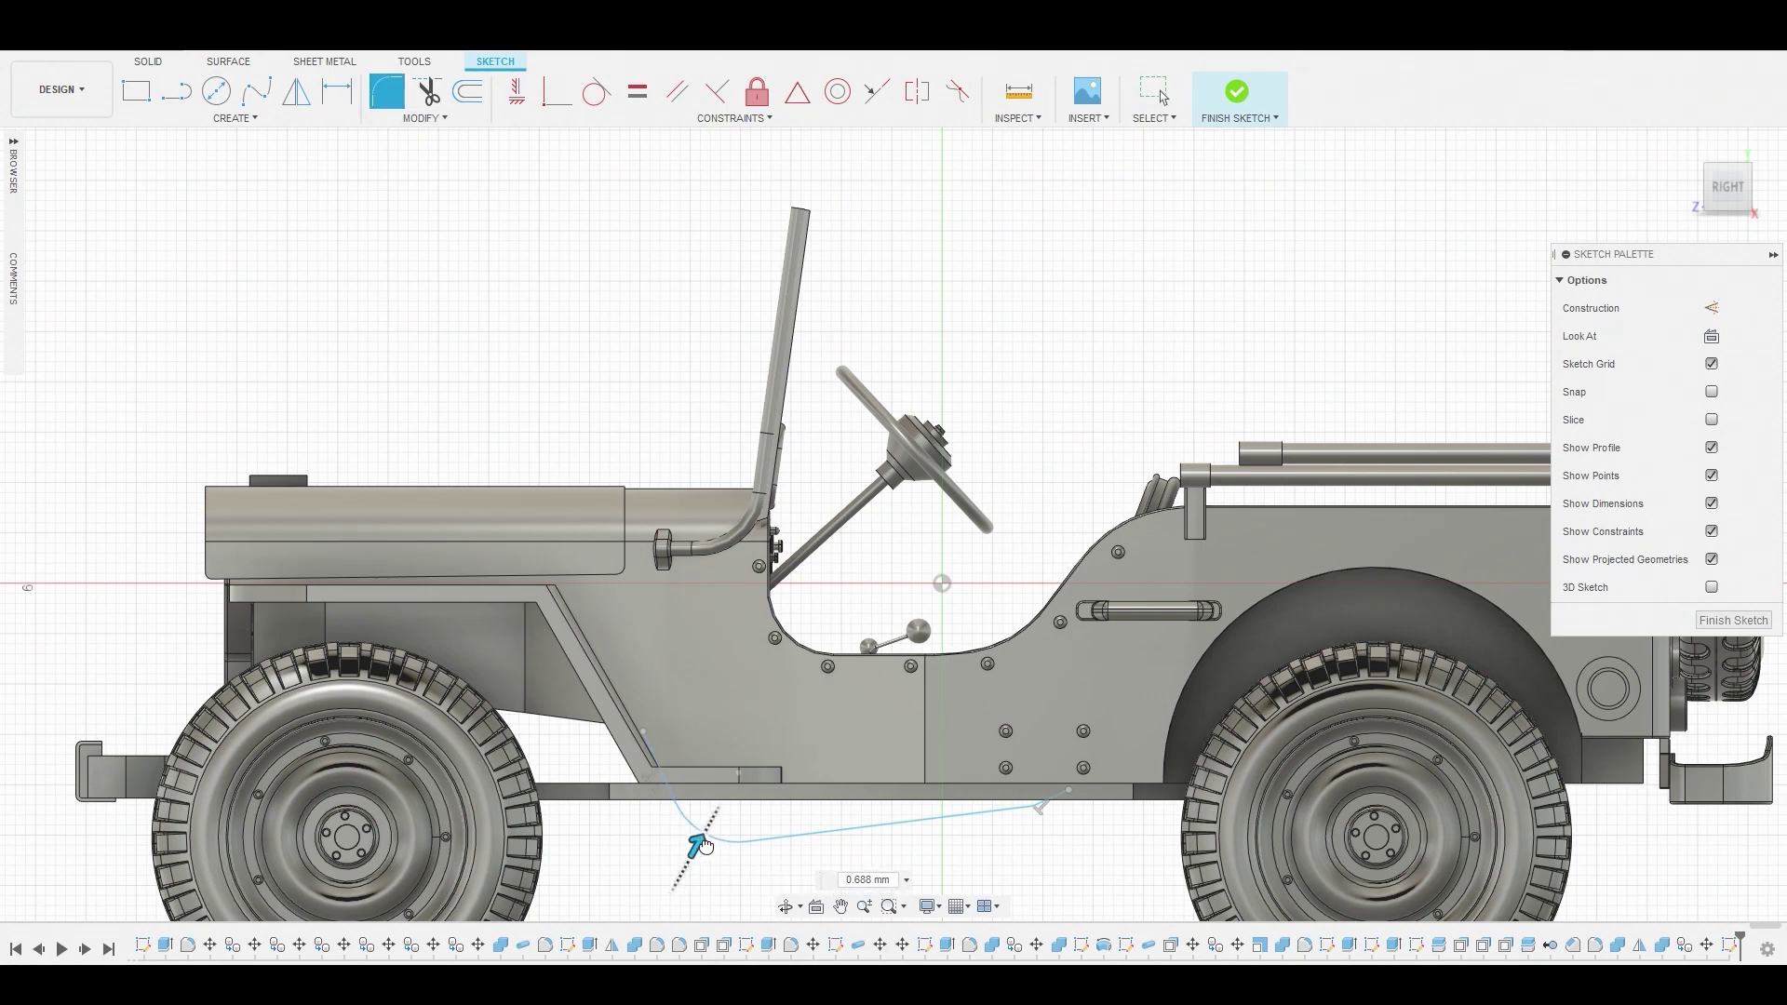
right_click(701, 847)
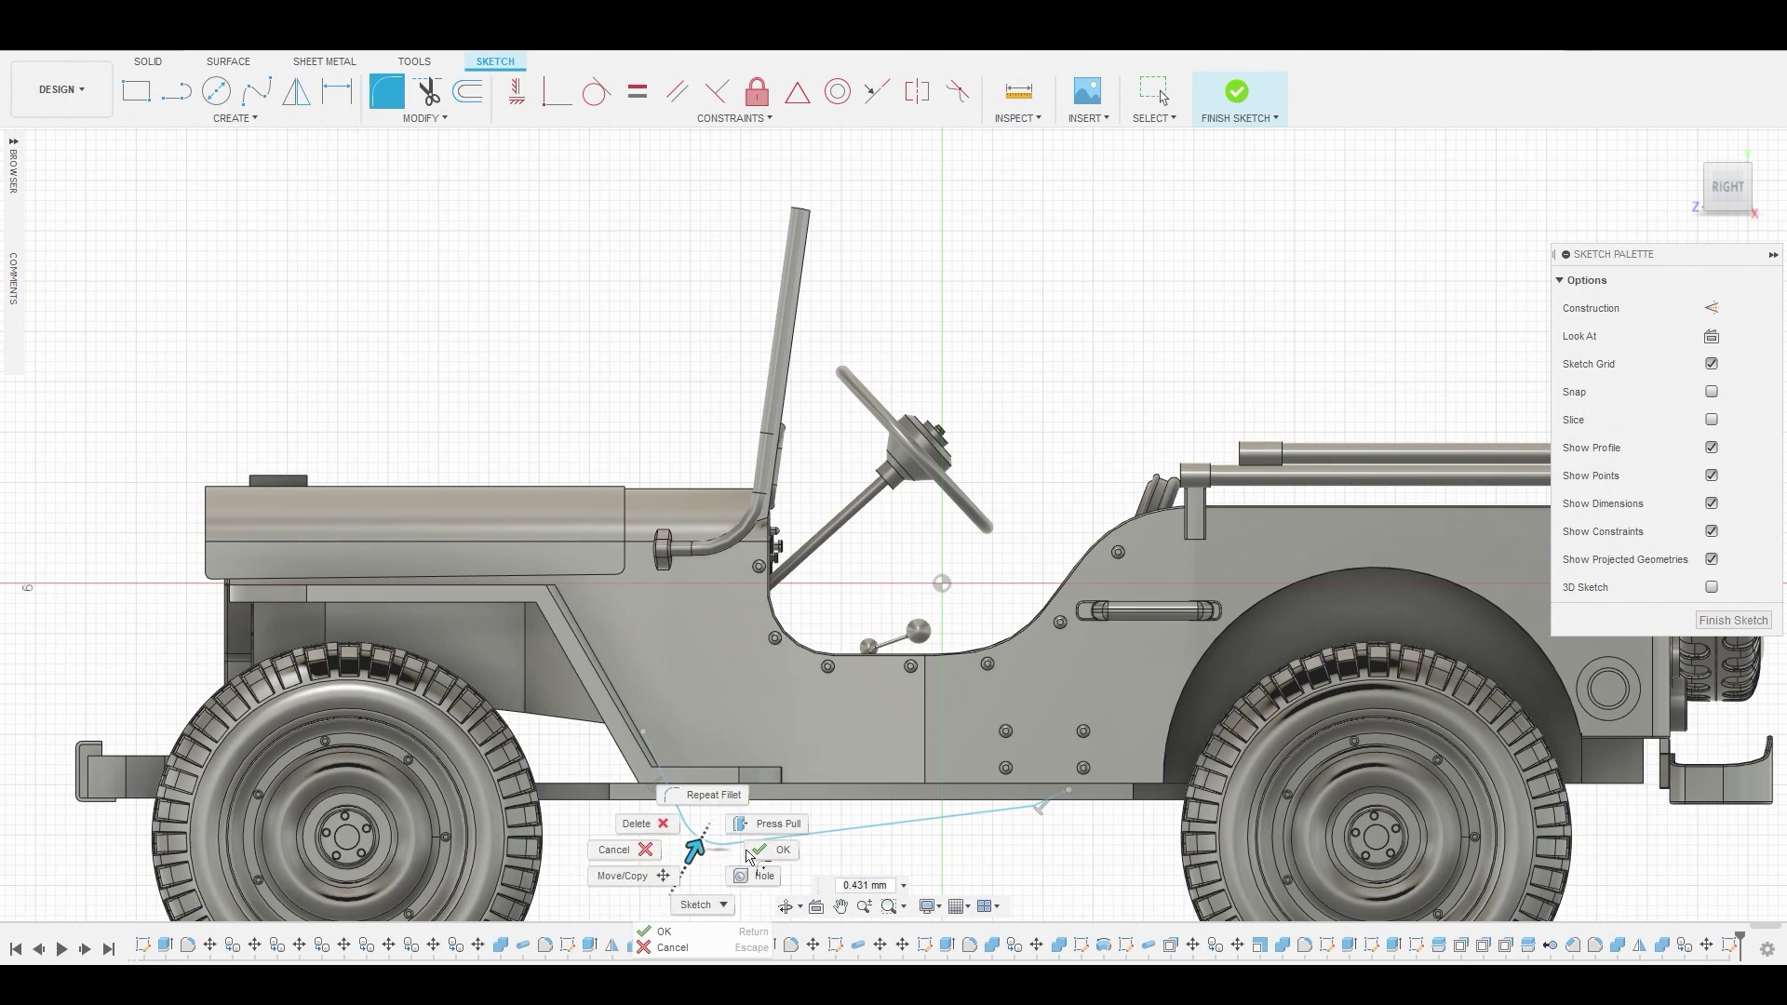
left_click(782, 850)
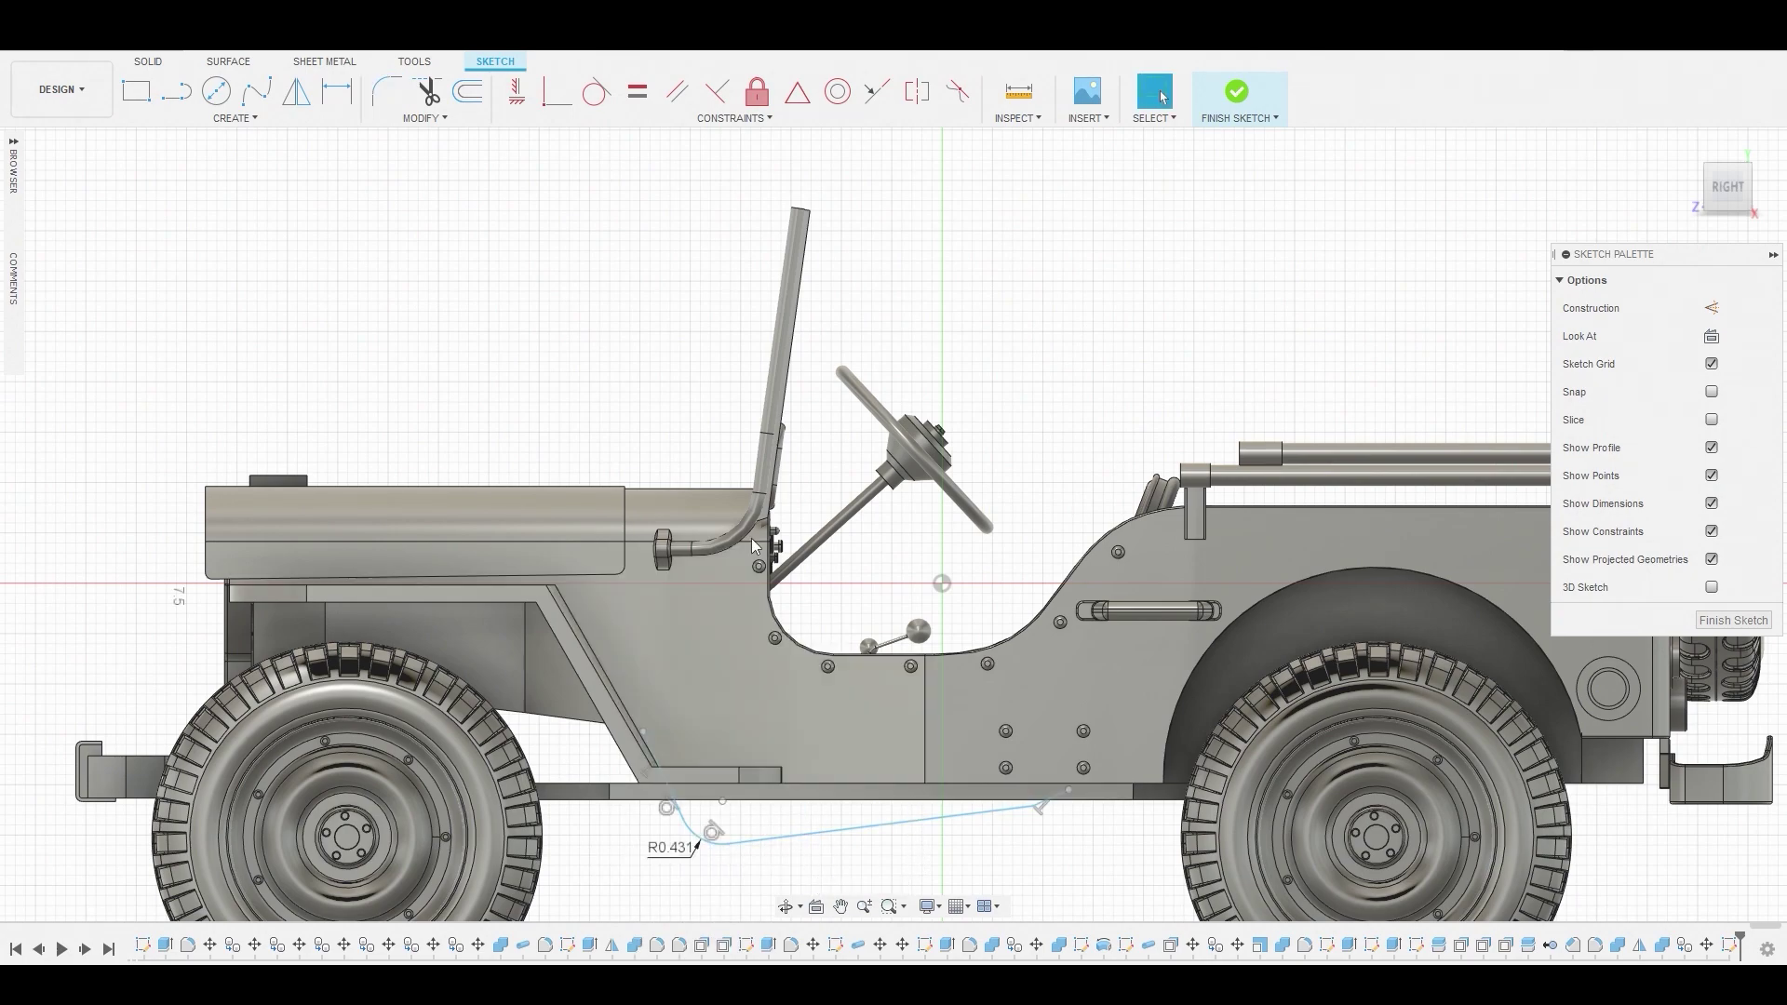
left_click(1215, 93)
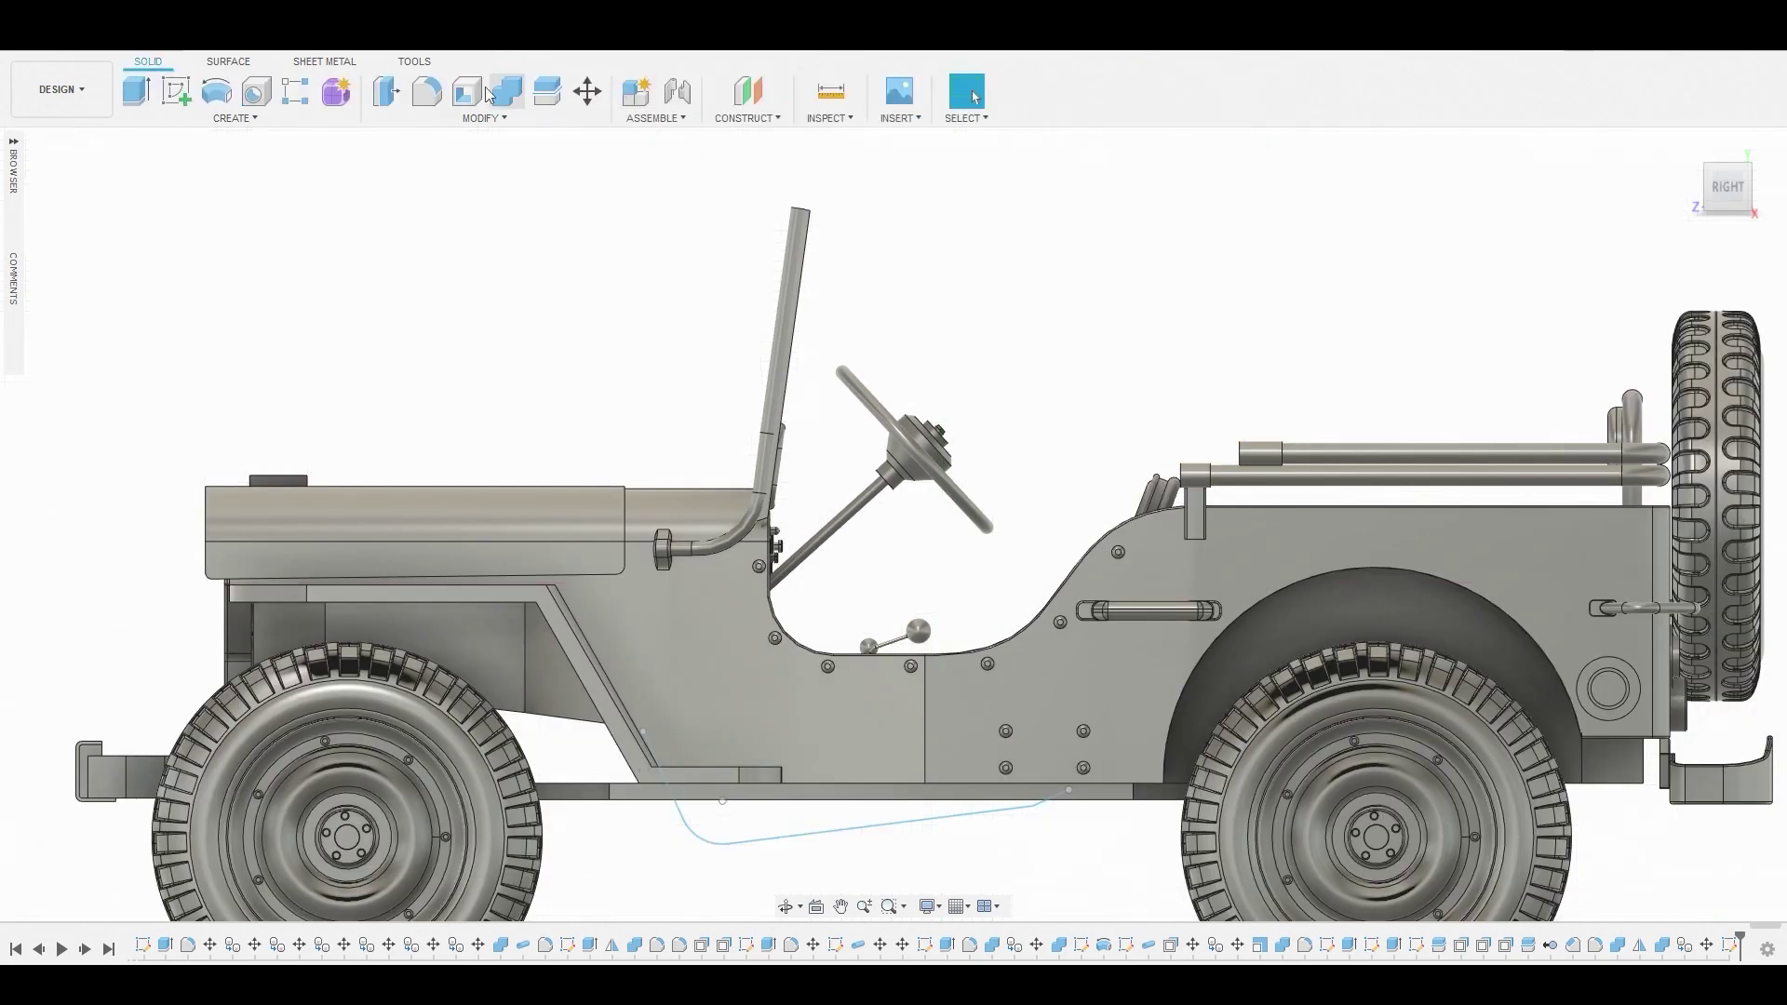
Create a circular pipe along the exhaust path with a 0.435 mm section size as a new body
left_click(219, 117)
left_click(148, 523)
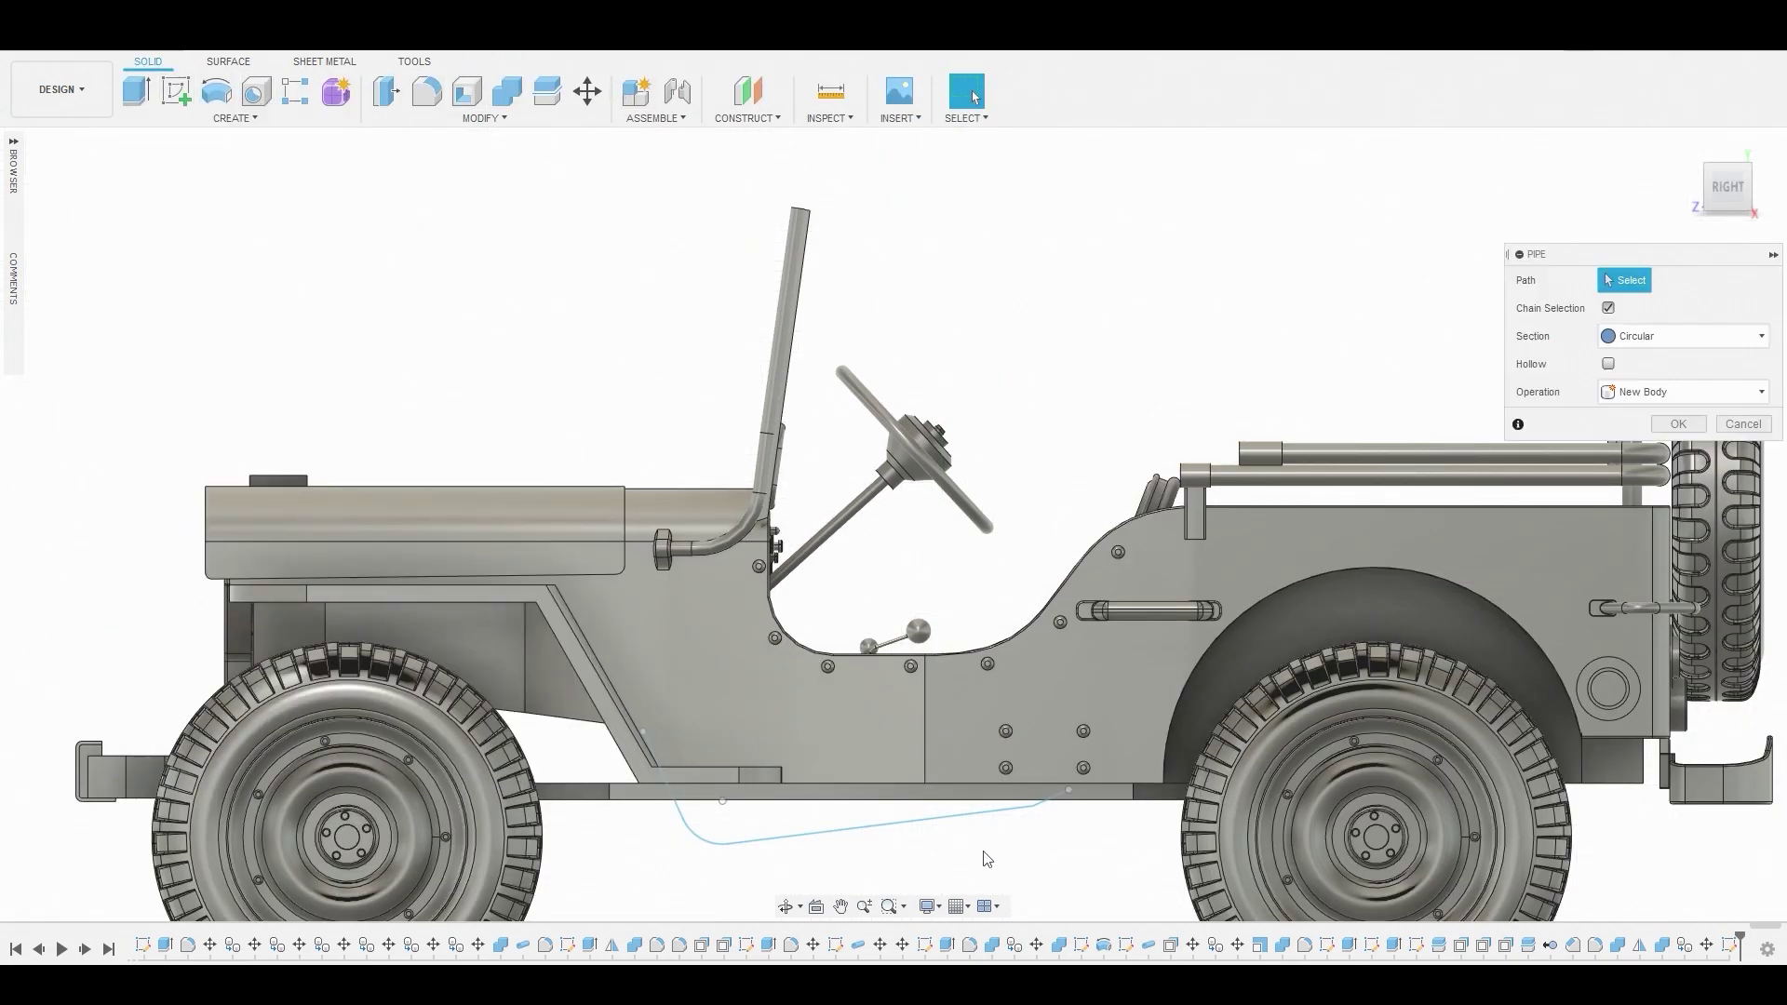
left_click(921, 831)
middle_click_drag(921, 831, 1133, 778, "shift")
left_click_drag(1078, 768, 1087, 758)
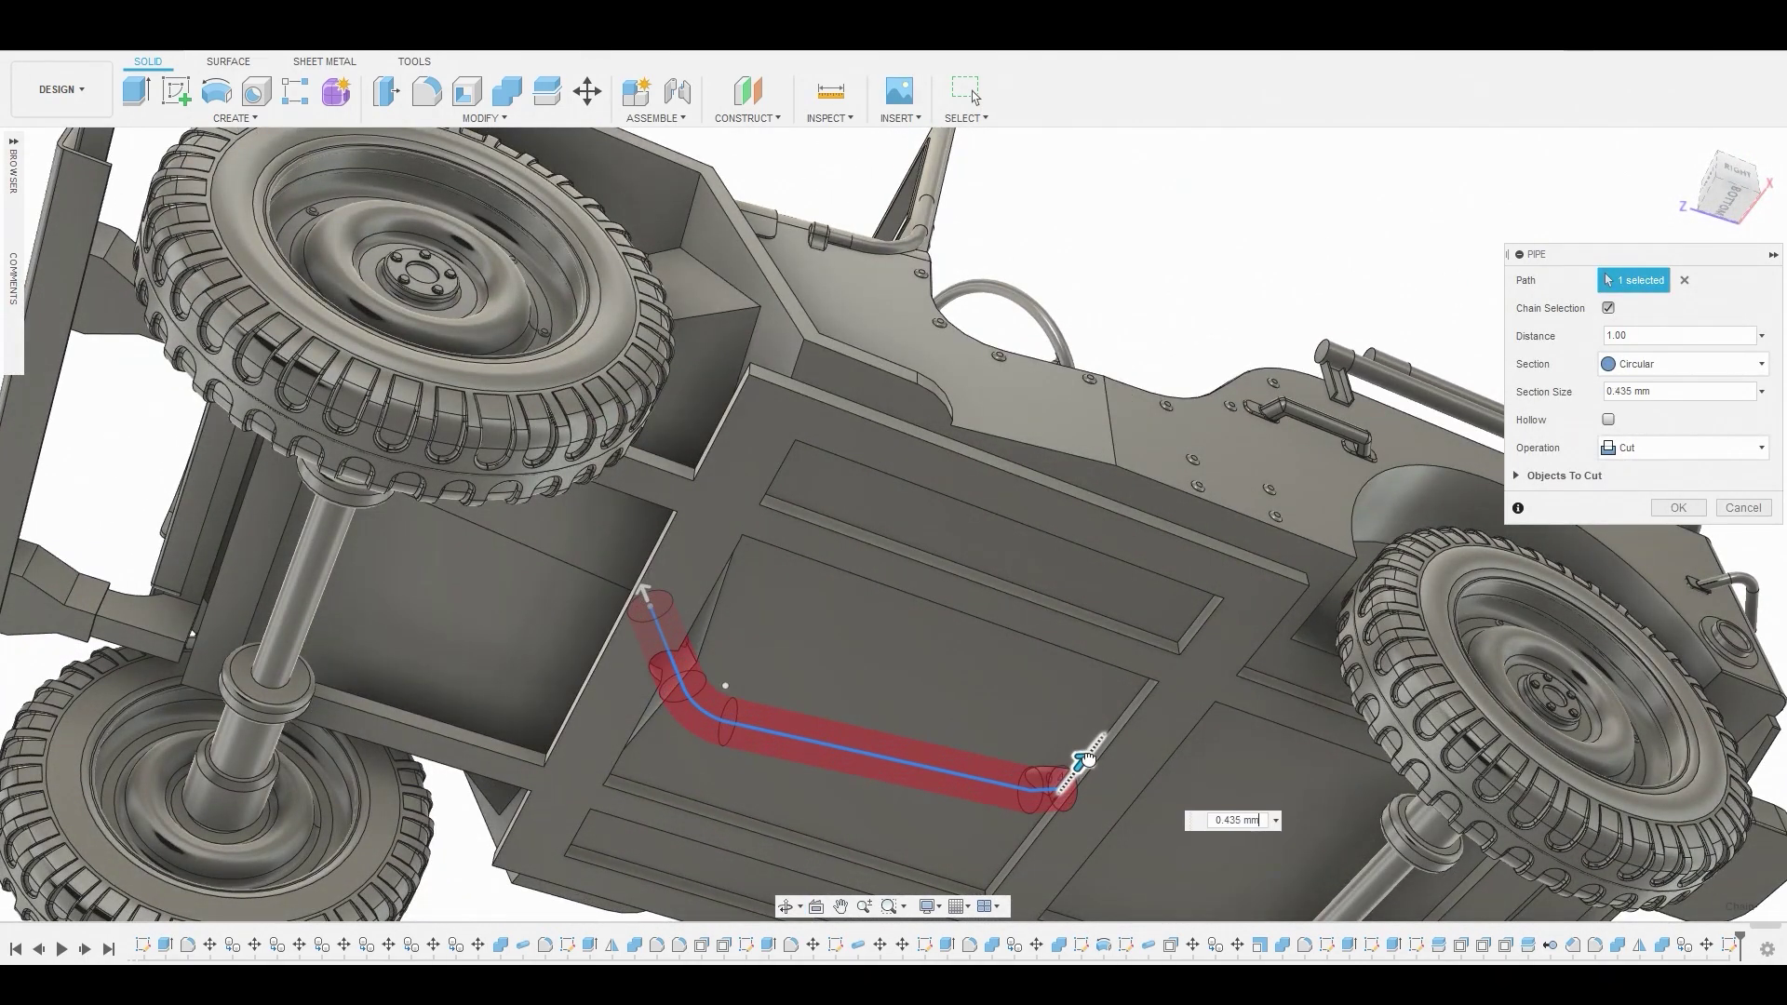
left_click(1658, 447)
left_click(1638, 551)
key("Return")
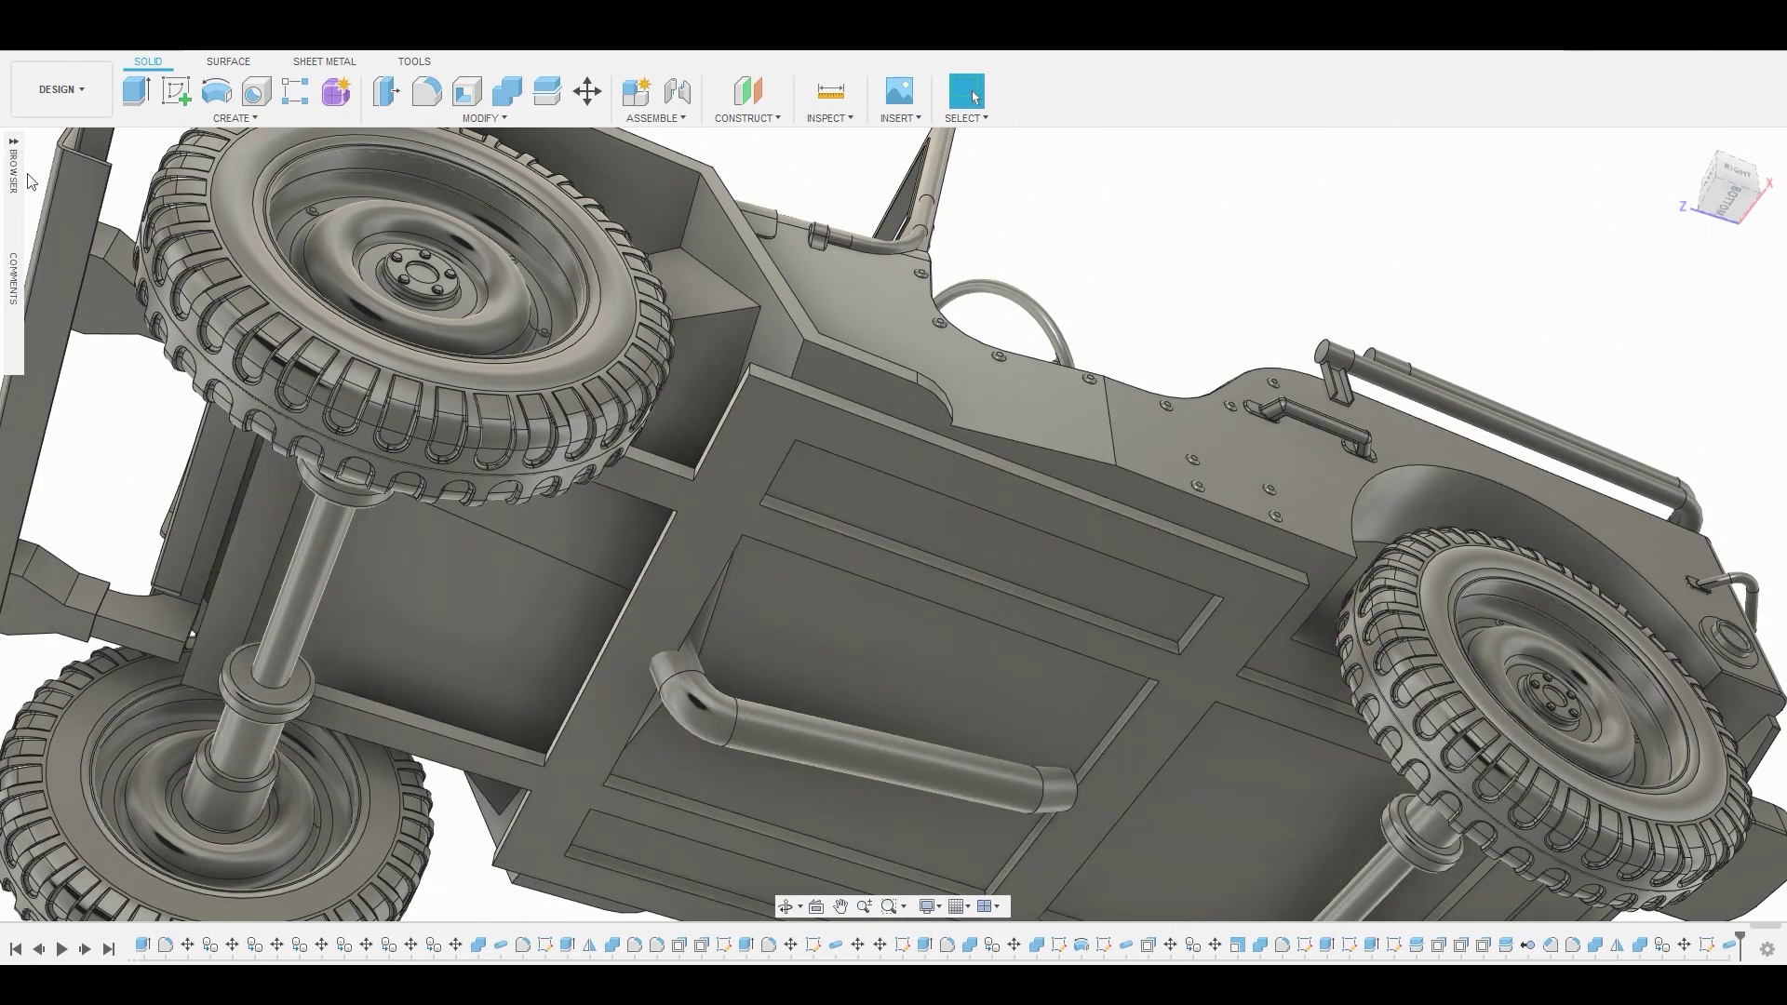
Move the pipe body sideways over the outer frame rail and rotate it so its front bend tilts inward
left_click(13, 146)
right_click(130, 817)
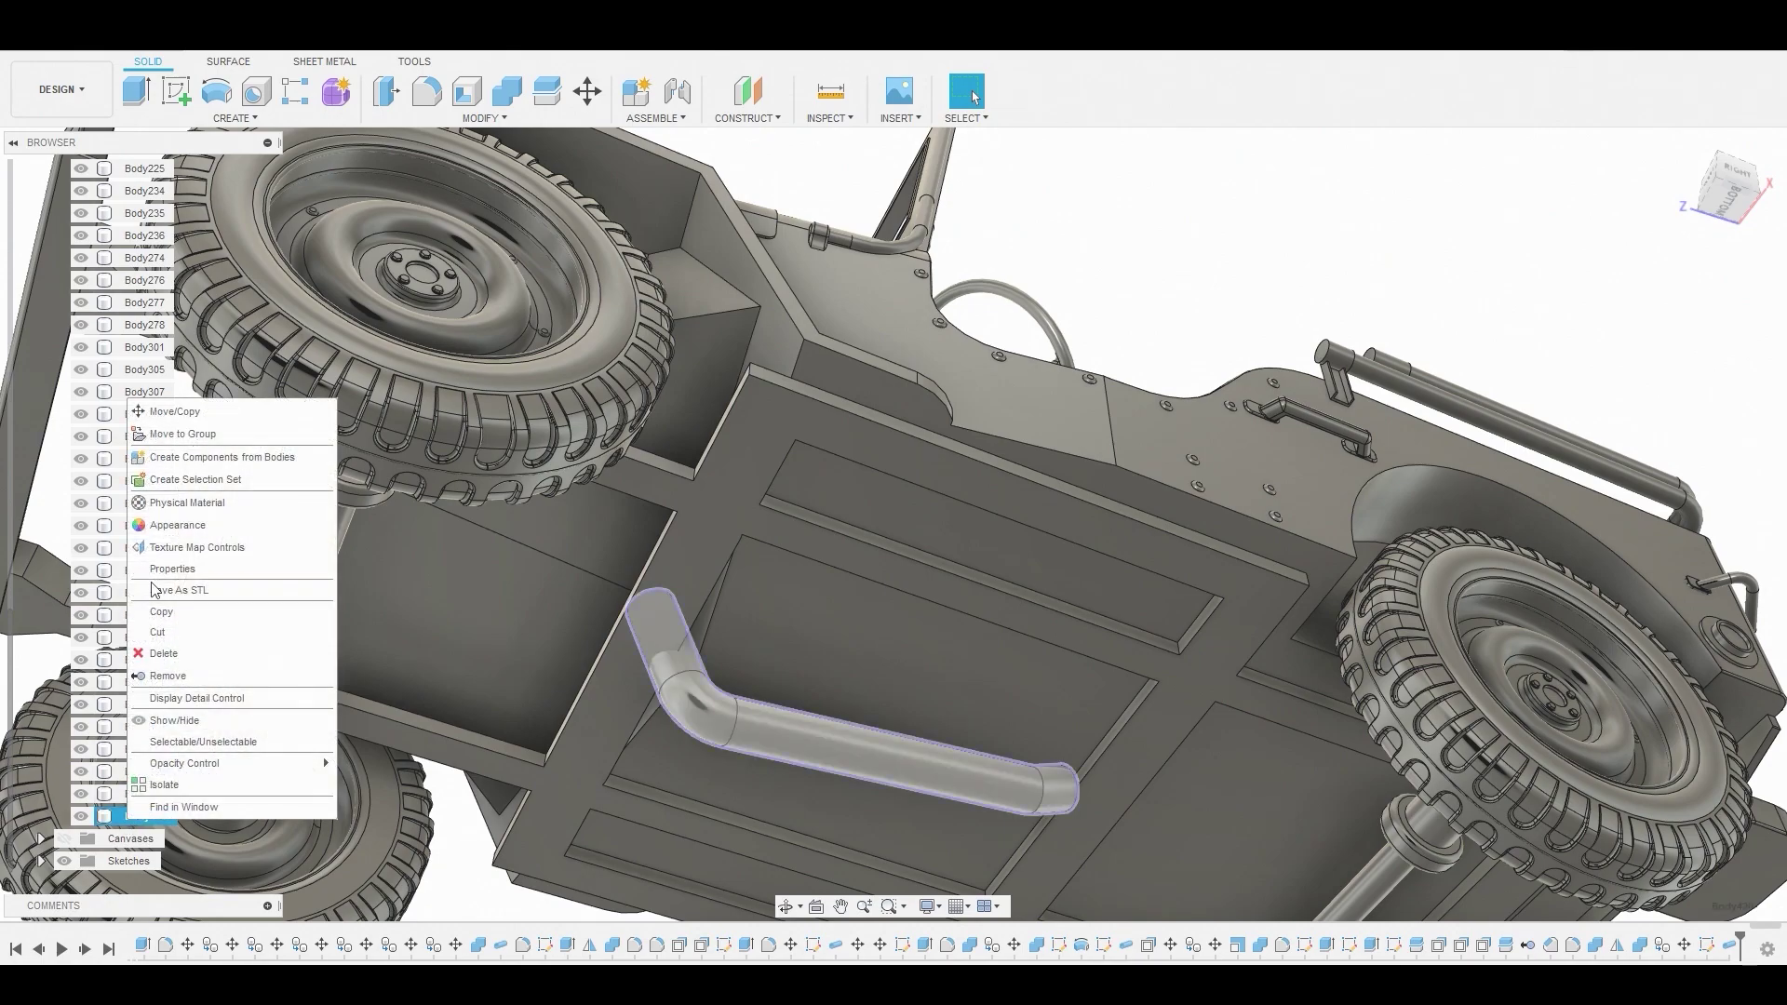
left_click(177, 411)
left_click_drag(1094, 824, 1278, 672)
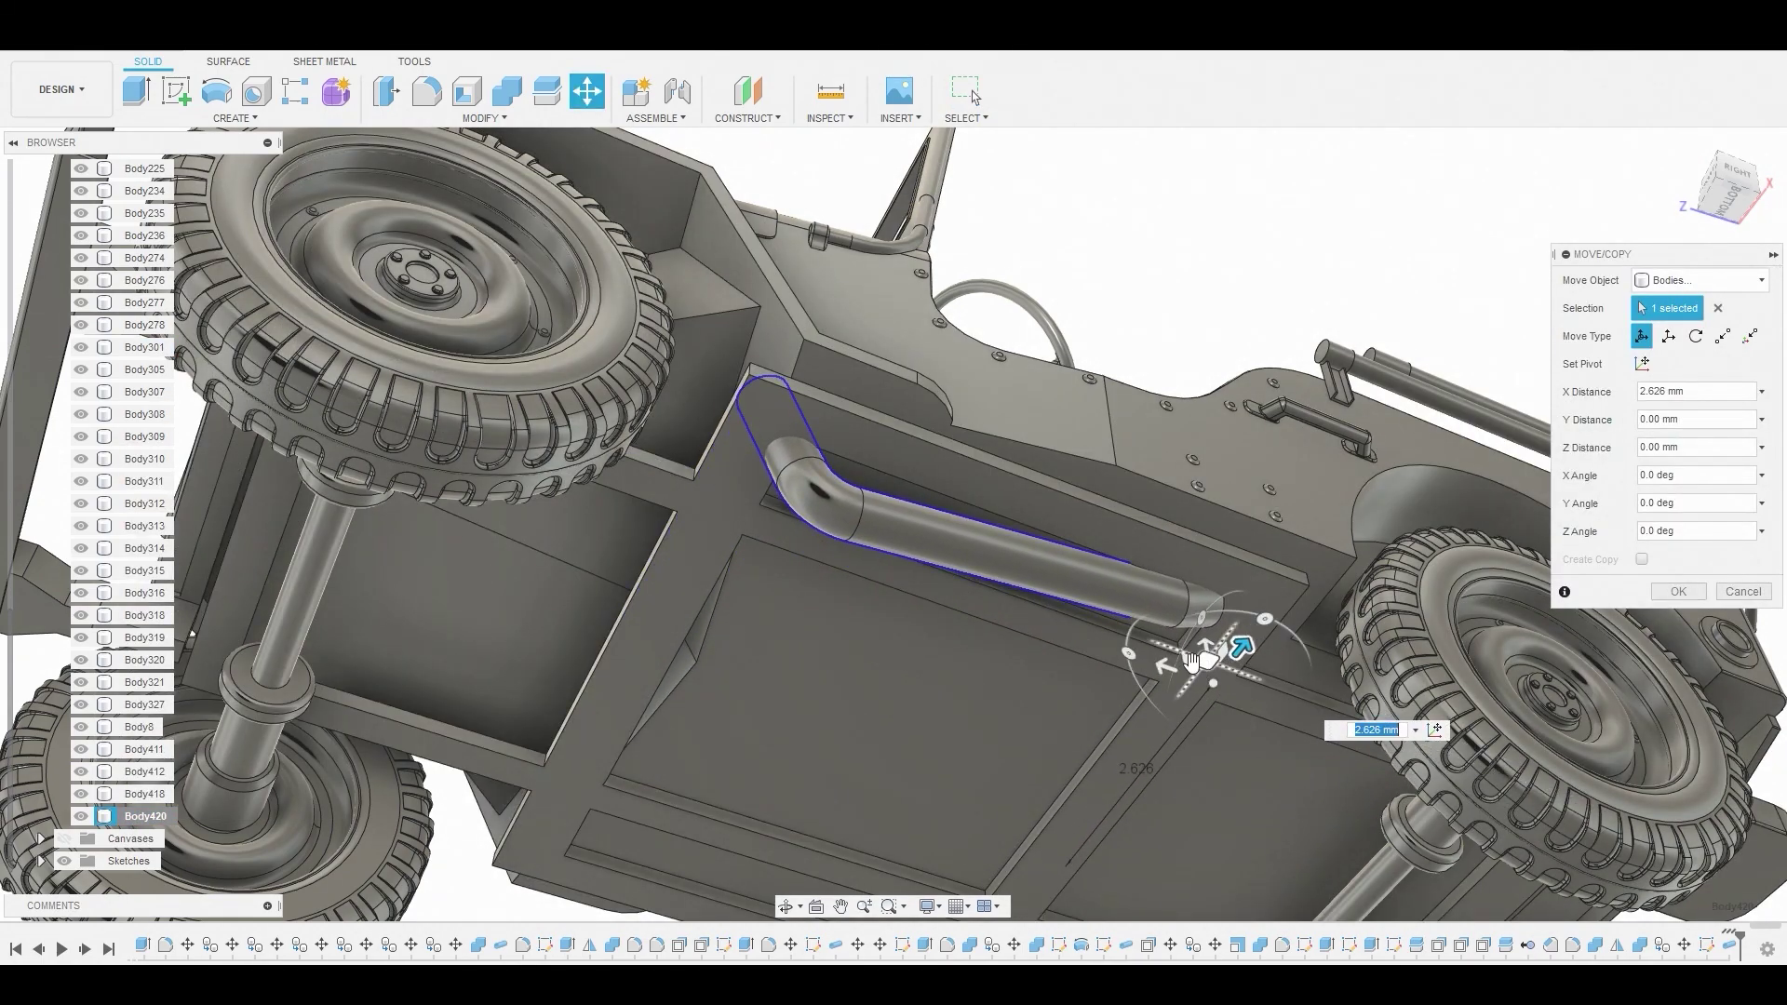
left_click_drag(1202, 614, 1253, 600)
left_click(1678, 591)
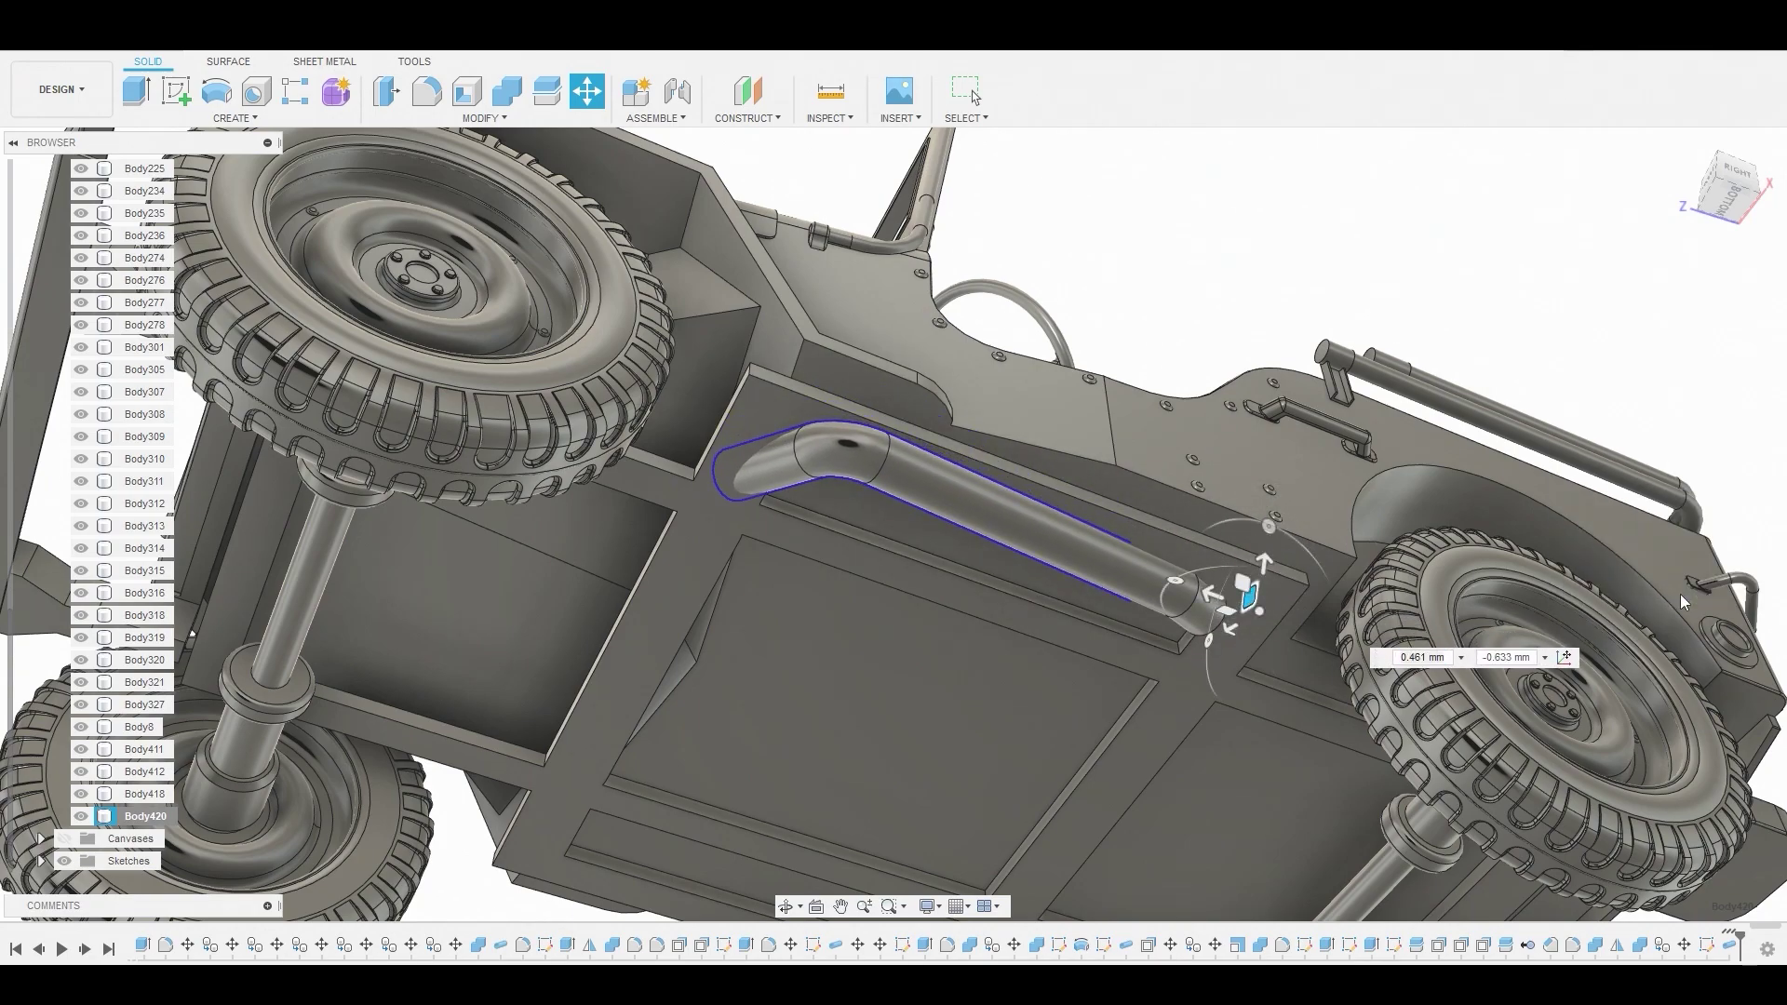
Extend the exhaust pipe's rear end face about 1.417 mm toward the rear wheel with Offset Face
left_click(1267, 603)
scroll(1268, 607, "up", 3)
middle_click_drag(1248, 640, 940, 717, "shift")
scroll(1172, 679, "up", 5)
left_click(940, 712)
right_click(890, 708)
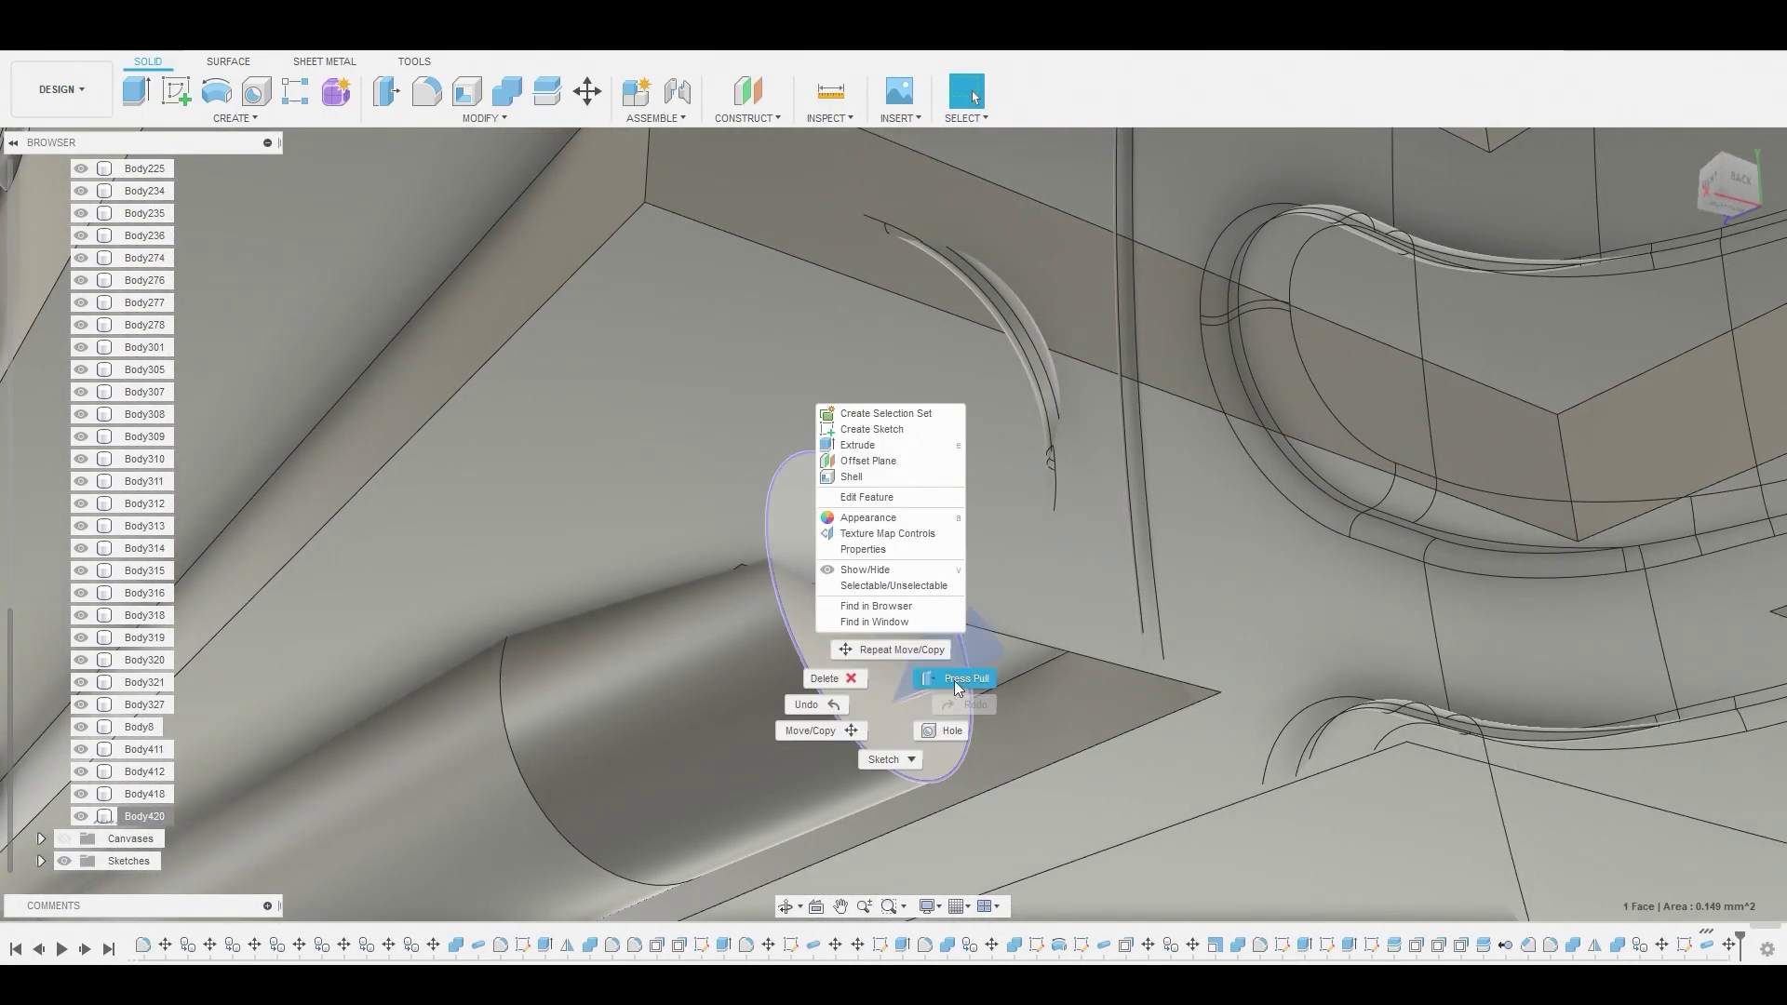
left_click(953, 679)
left_click_drag(906, 702, 1182, 584)
middle_click_drag(1182, 585, 1042, 653, "shift")
scroll(1042, 656, "down", 3)
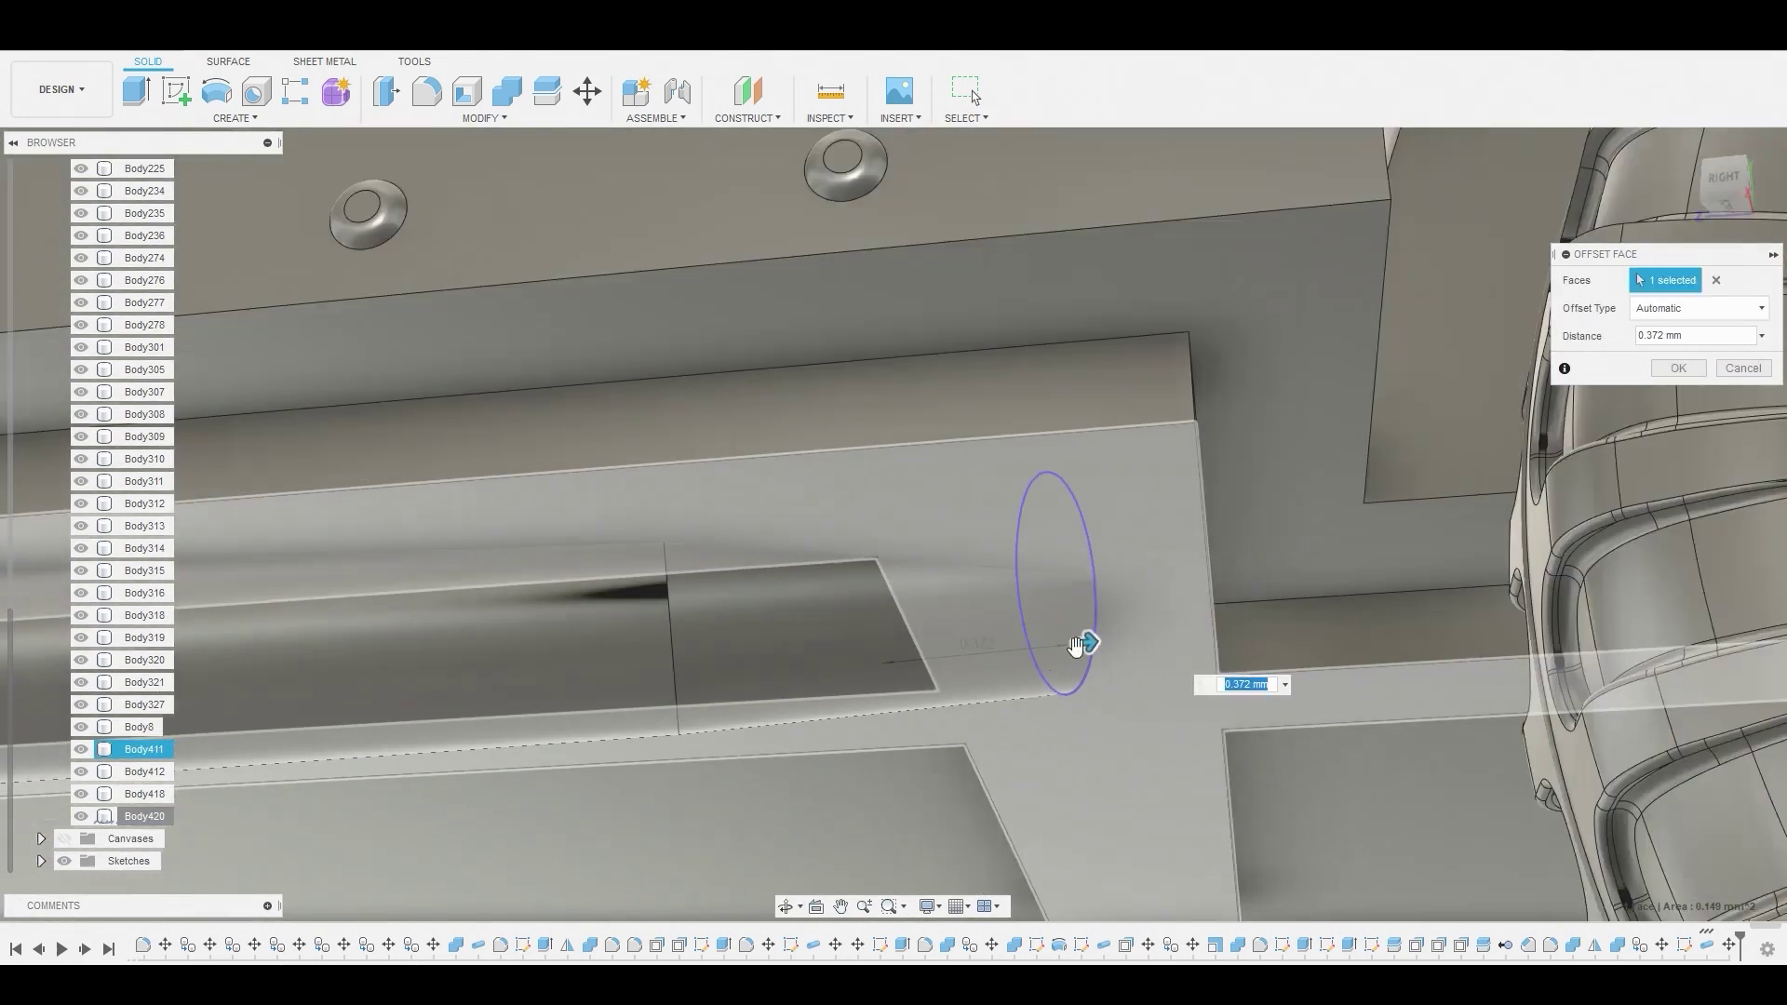
left_click_drag(1087, 642, 1559, 605)
scroll(1076, 569, "down", 10)
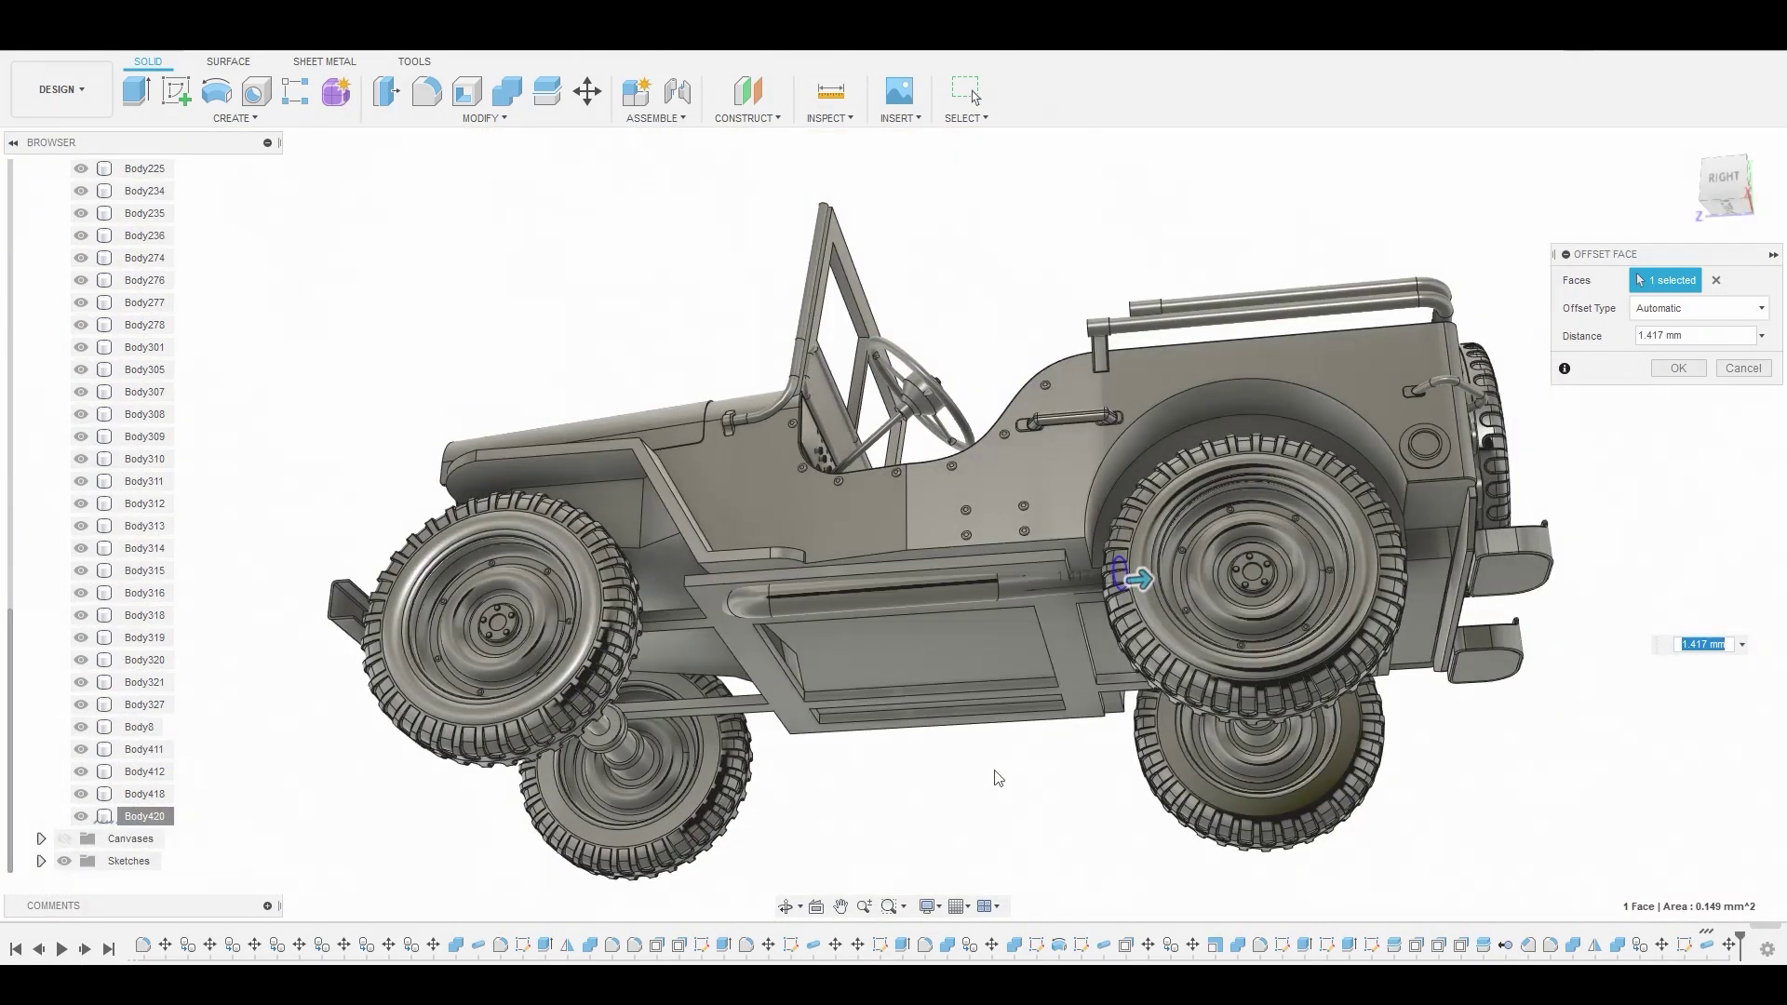
right_click(1023, 759)
left_click(1057, 757)
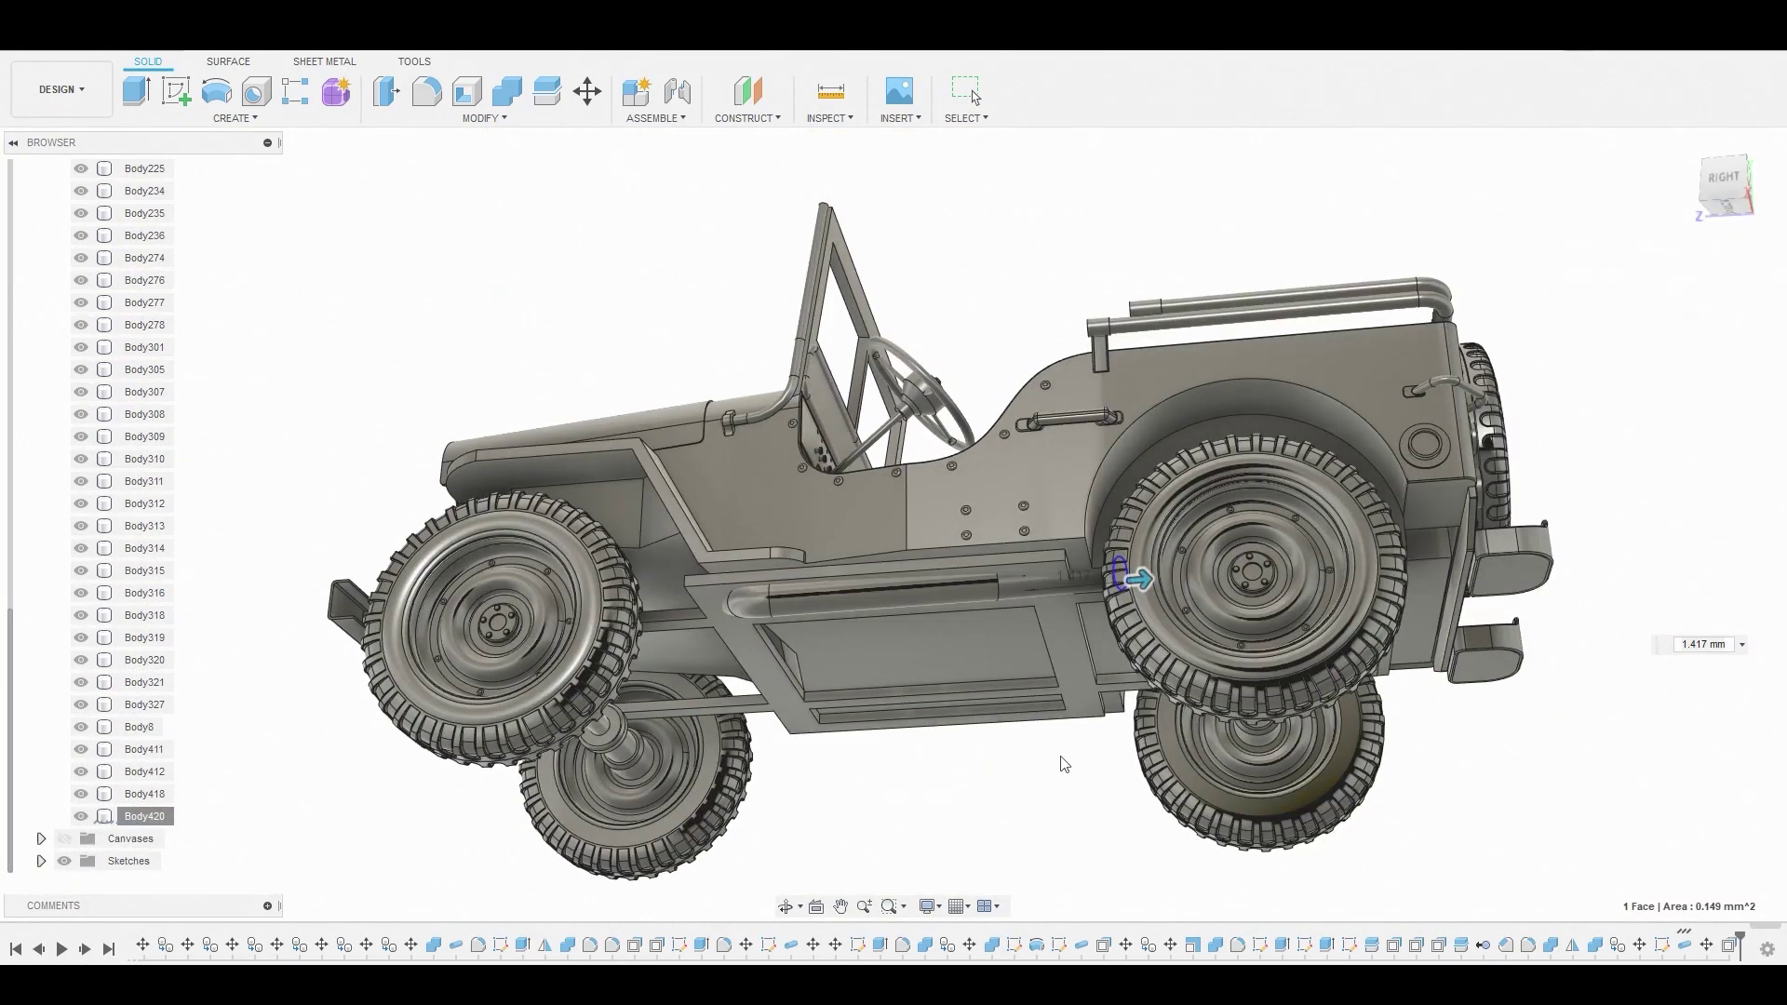
Sketch a fit point spline on the chassis underside, curving from the rear bumper past the exhaust pipe, around the front axle and back, and finish the sketch
middle_click_drag(1057, 757, 890, 436, "shift")
left_click(1029, 613)
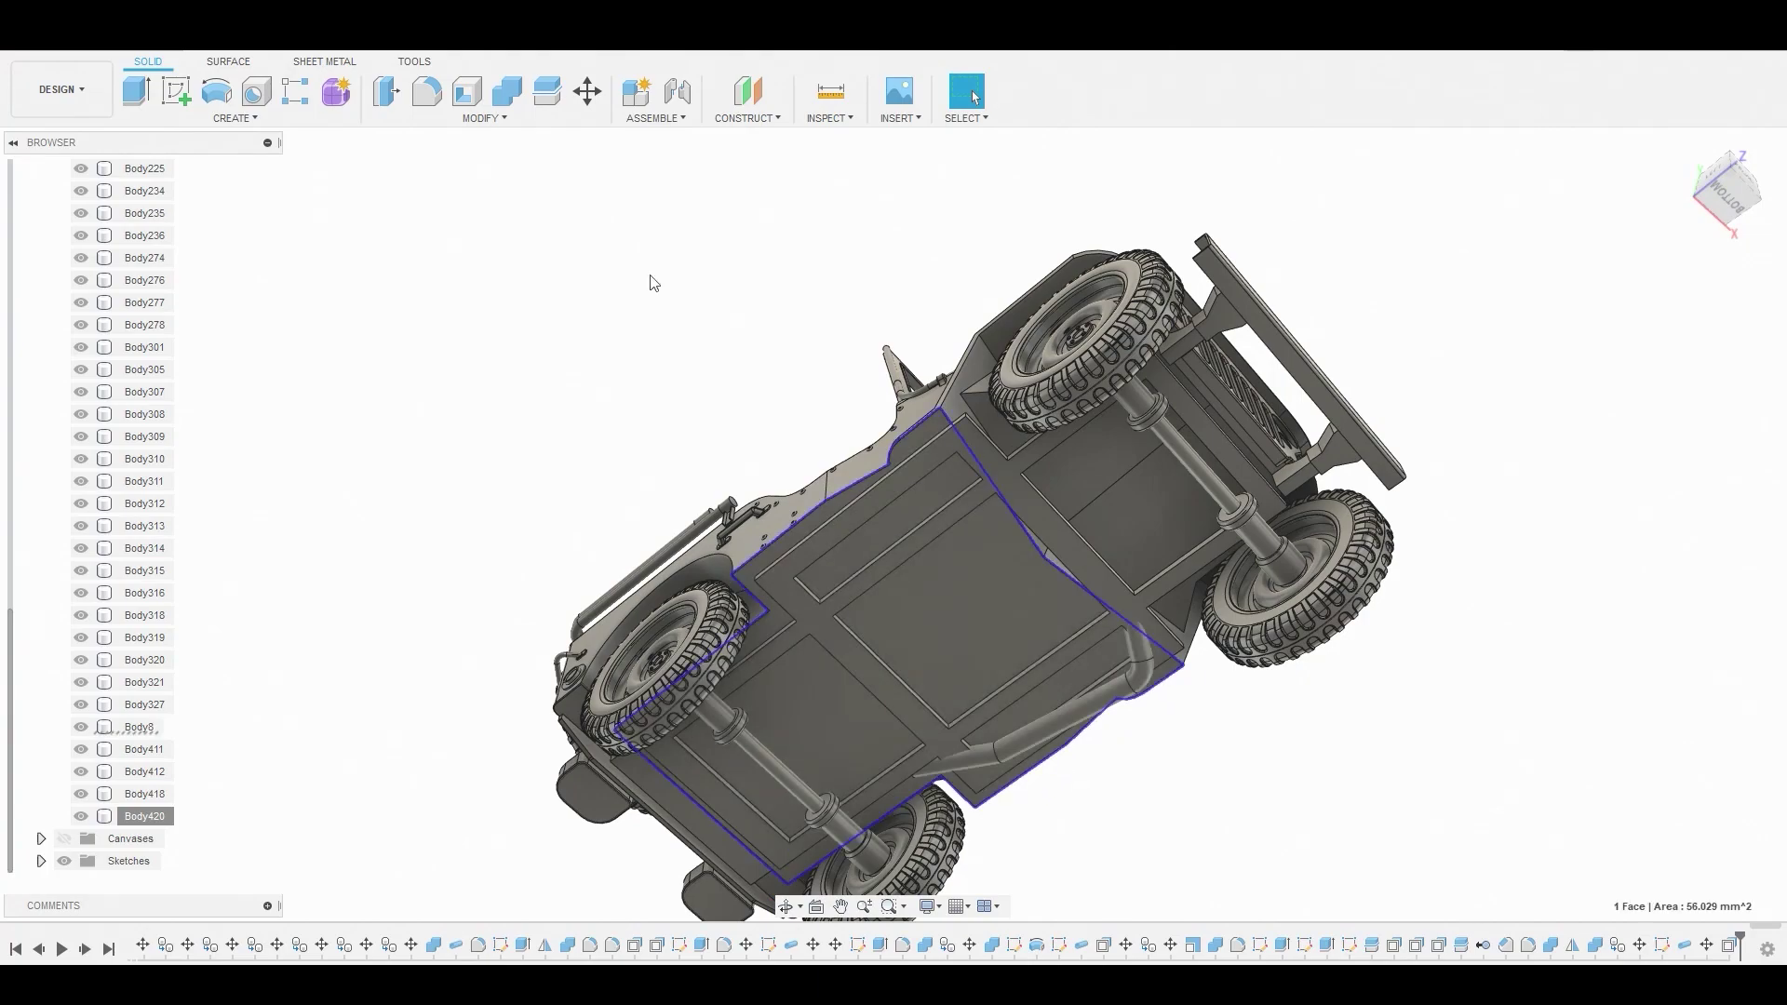
left_click(175, 90)
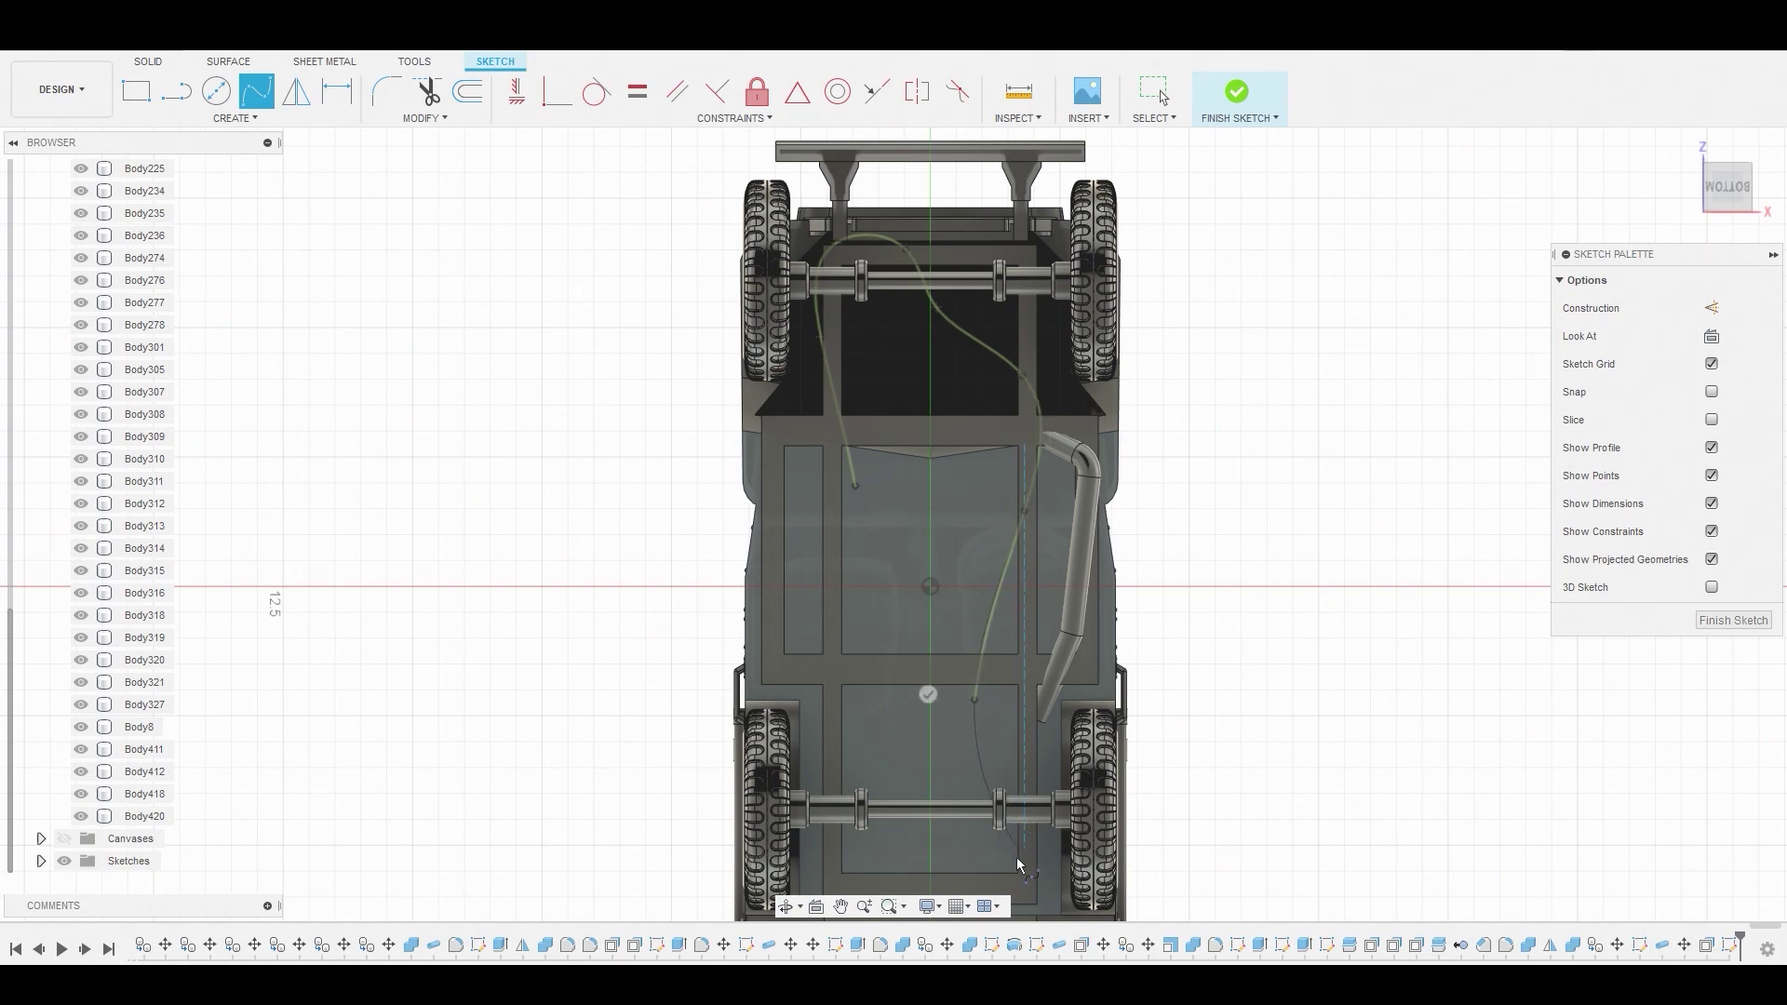
middle_click_drag(1018, 865, 960, 541)
right_click(980, 574)
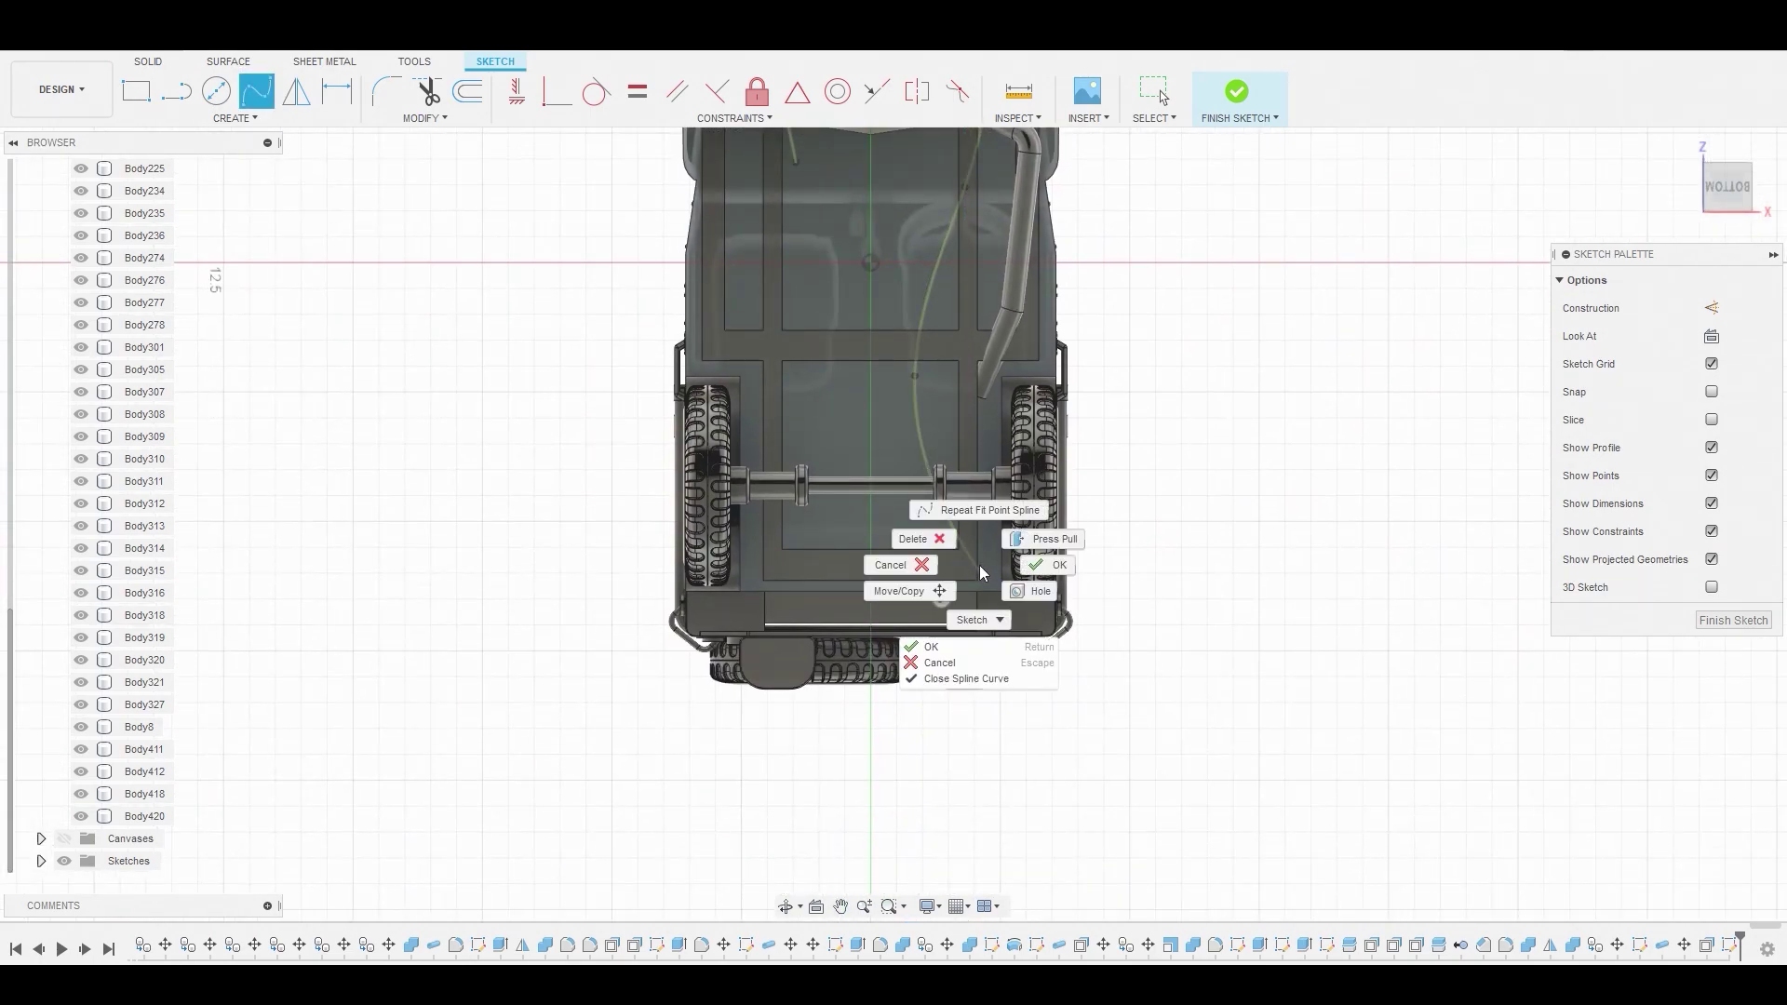
left_click(1030, 563)
middle_click_drag(963, 240, 992, 375)
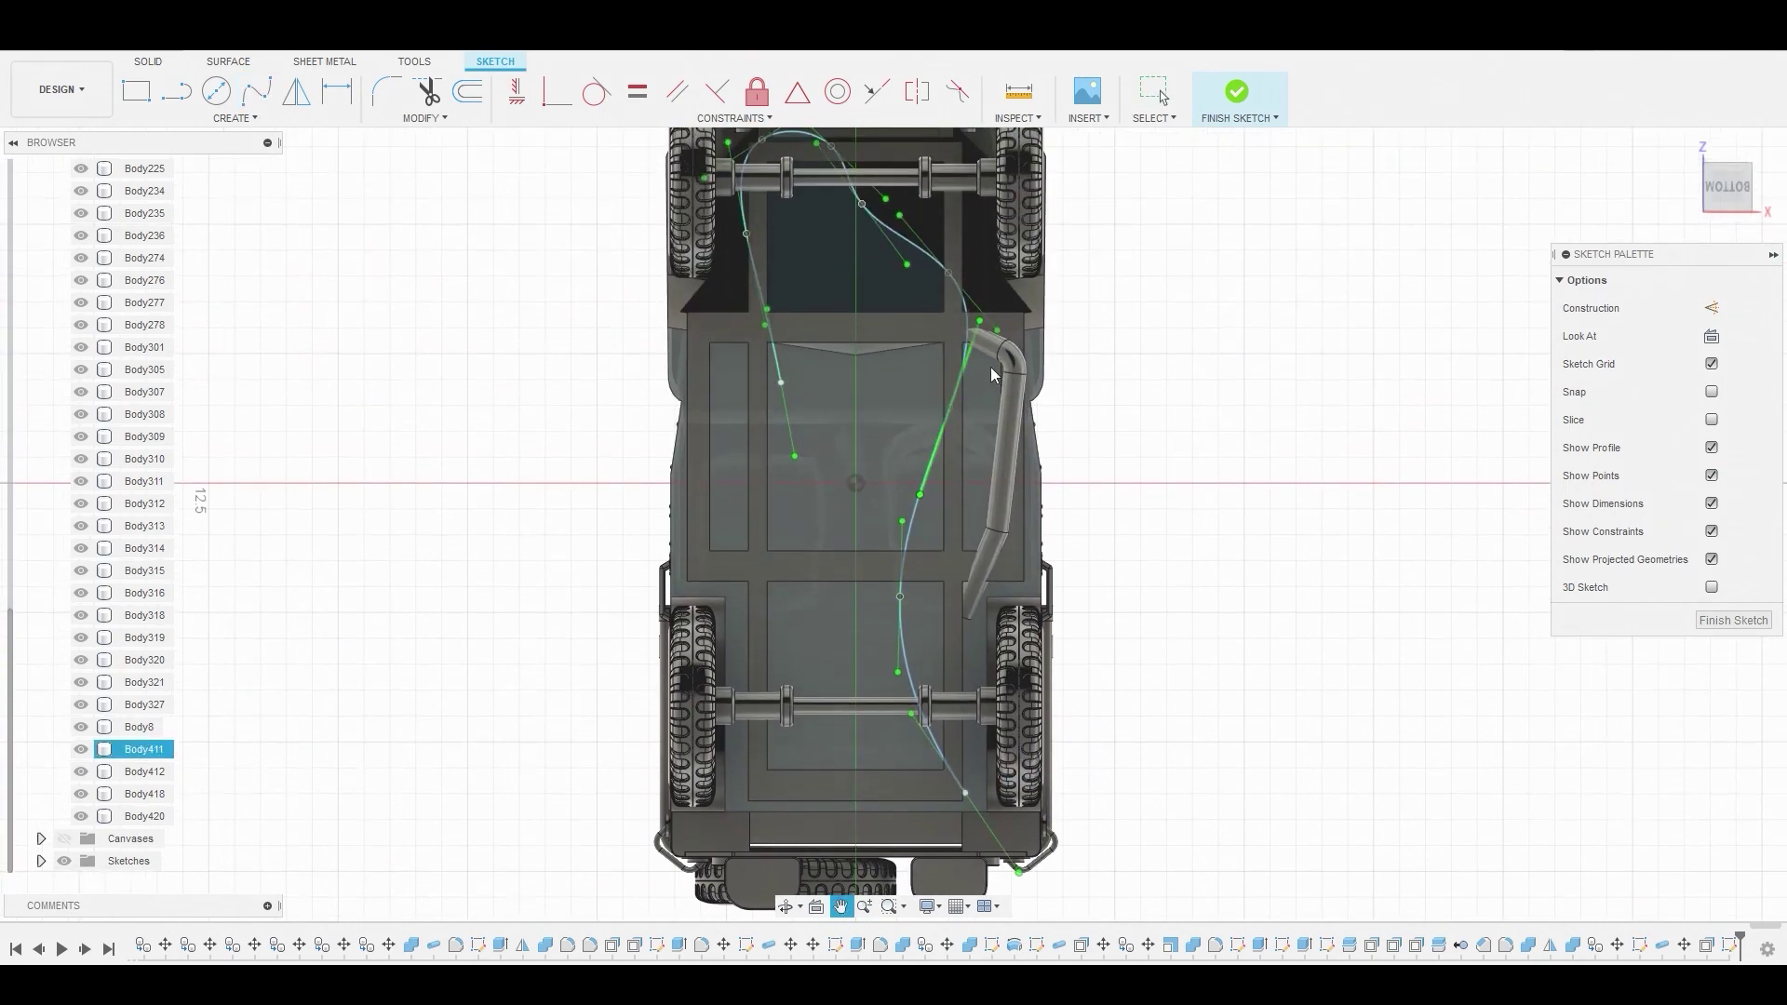
left_click(1238, 93)
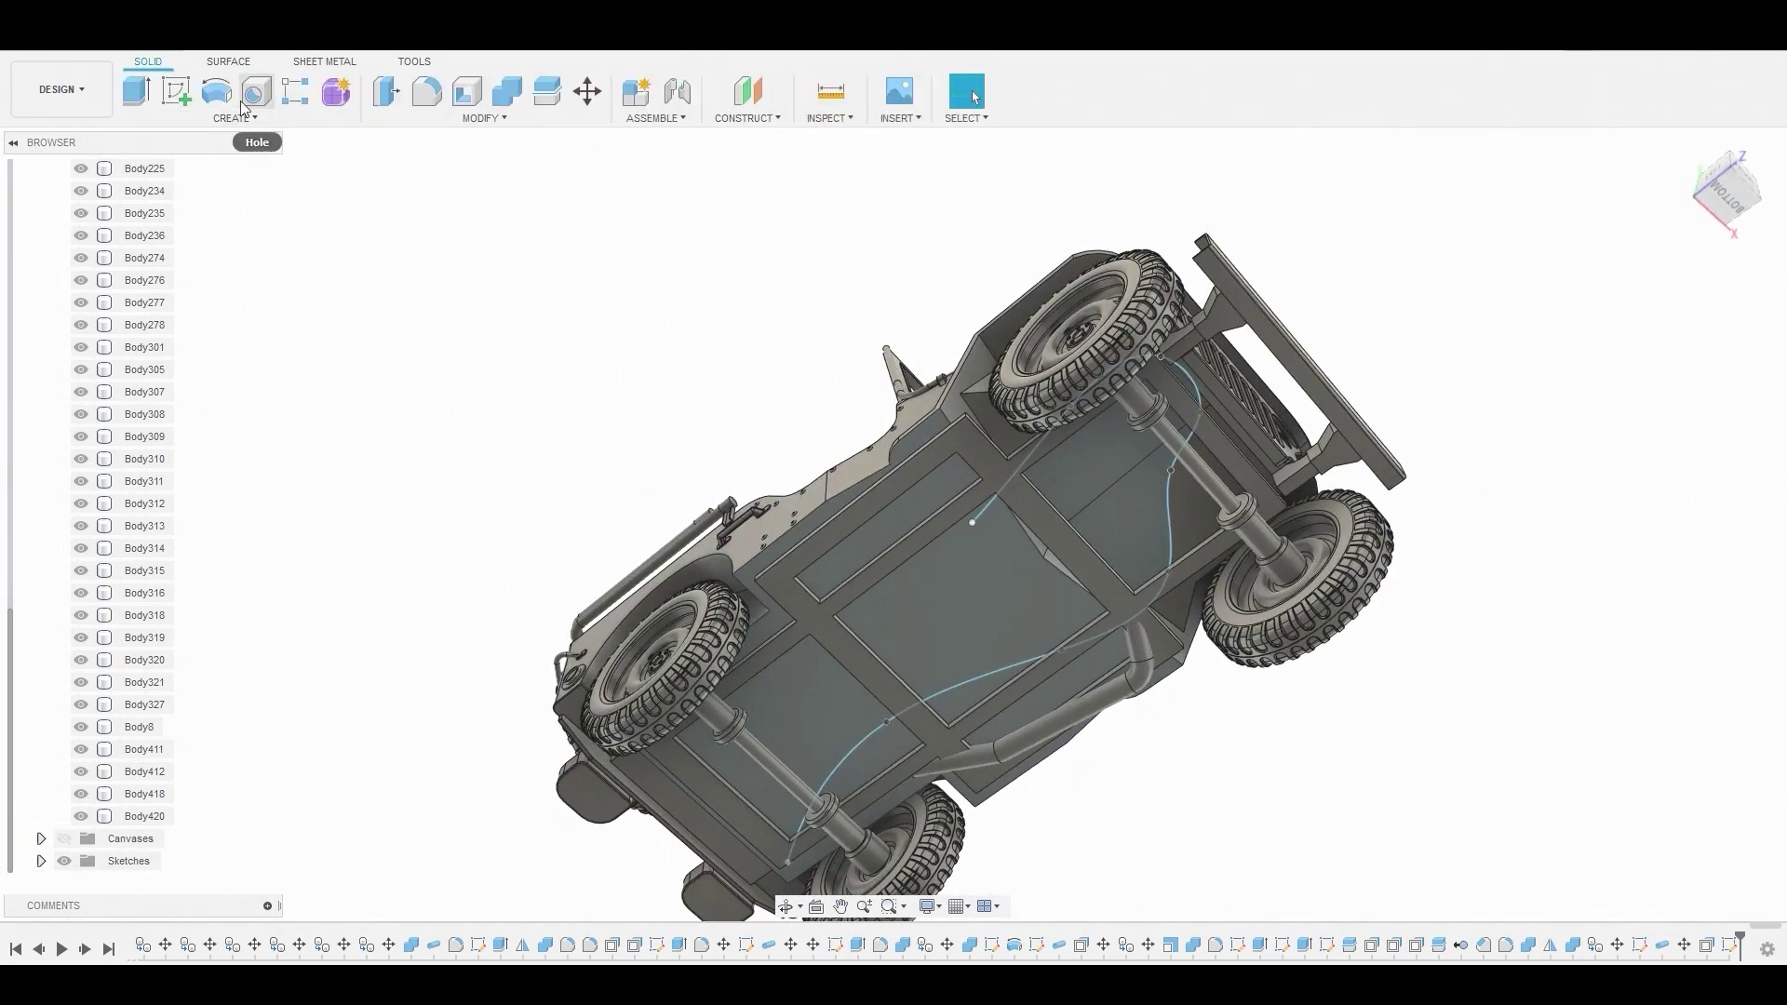
Create a circular pipe along the underside spline with a 0.482 mm section size as a new body
left_click(234, 119)
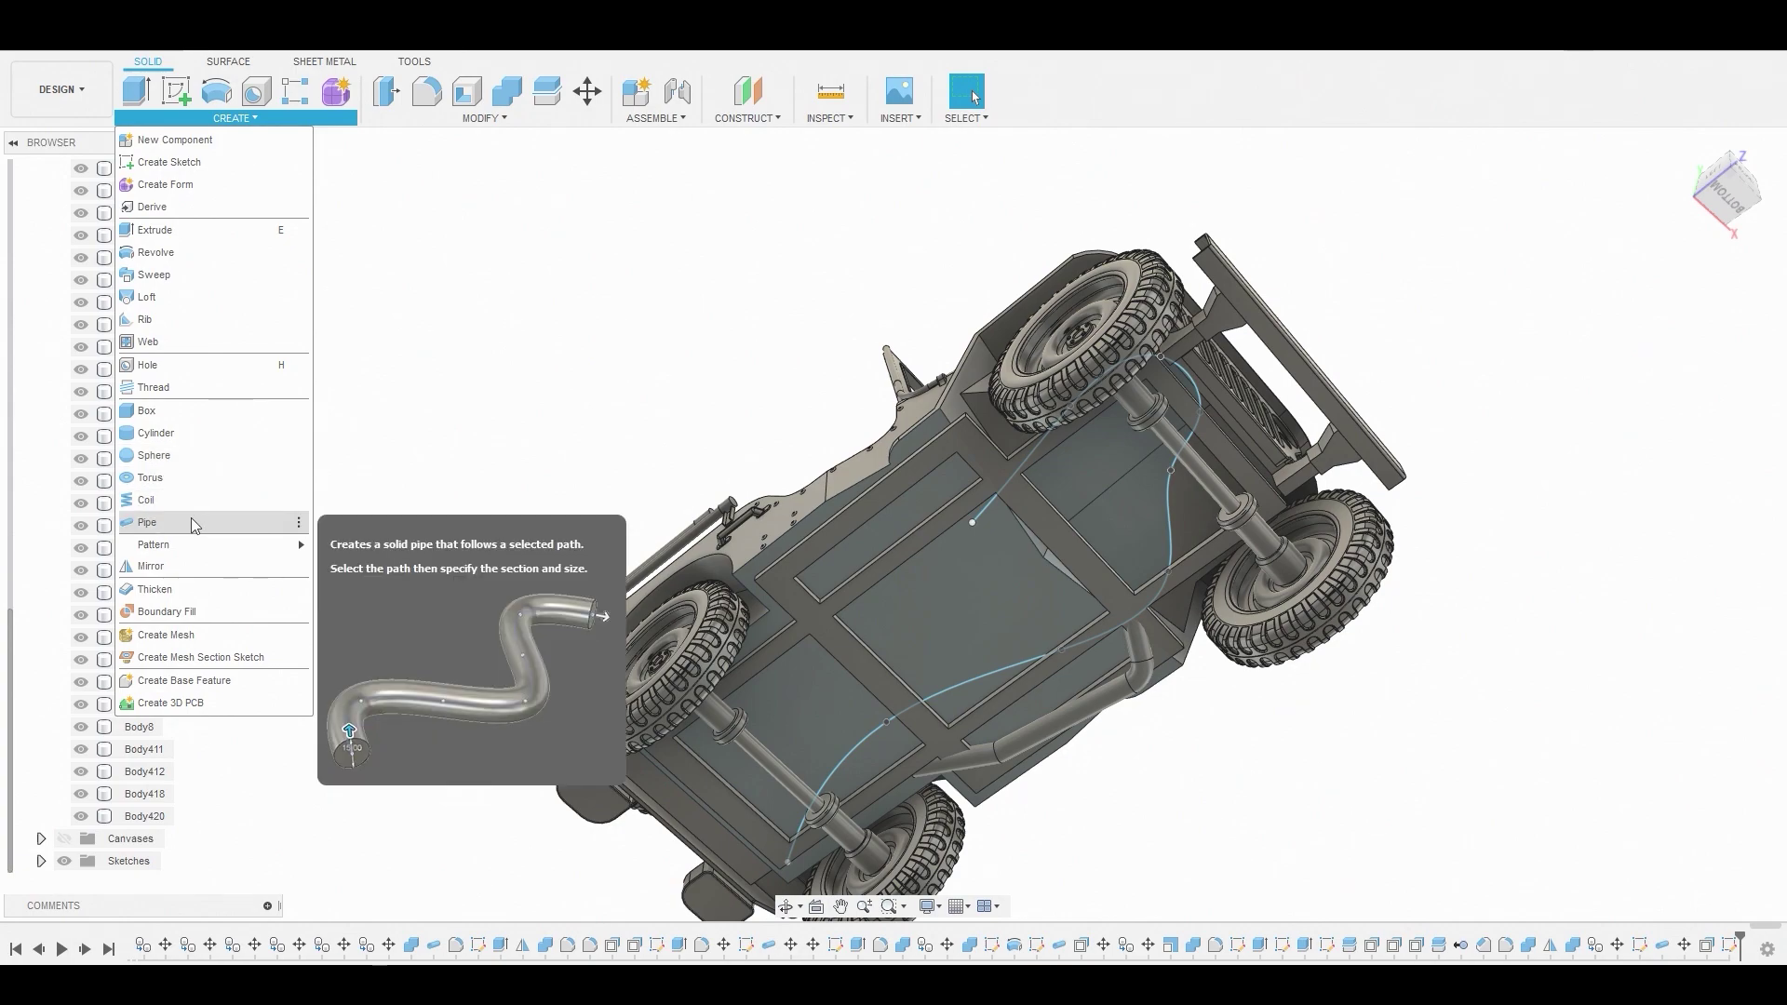
left_click(147, 523)
left_click(1020, 468)
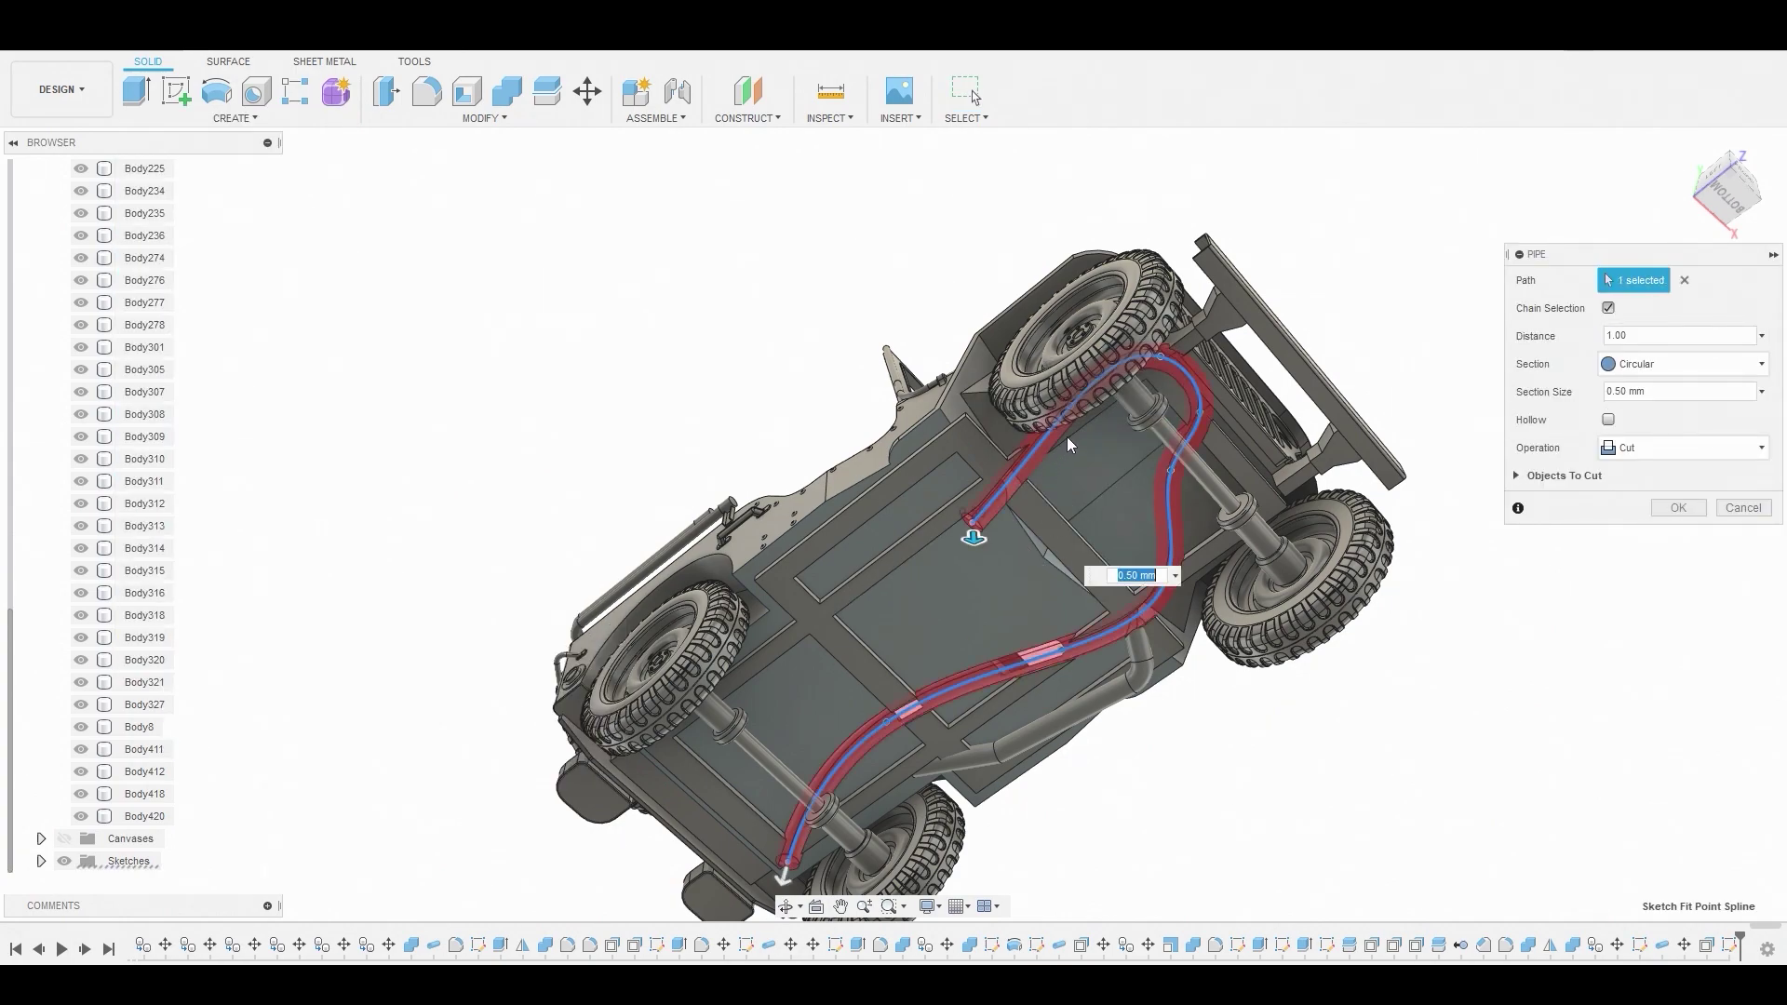
middle_click_drag(969, 519, 928, 520, "shift")
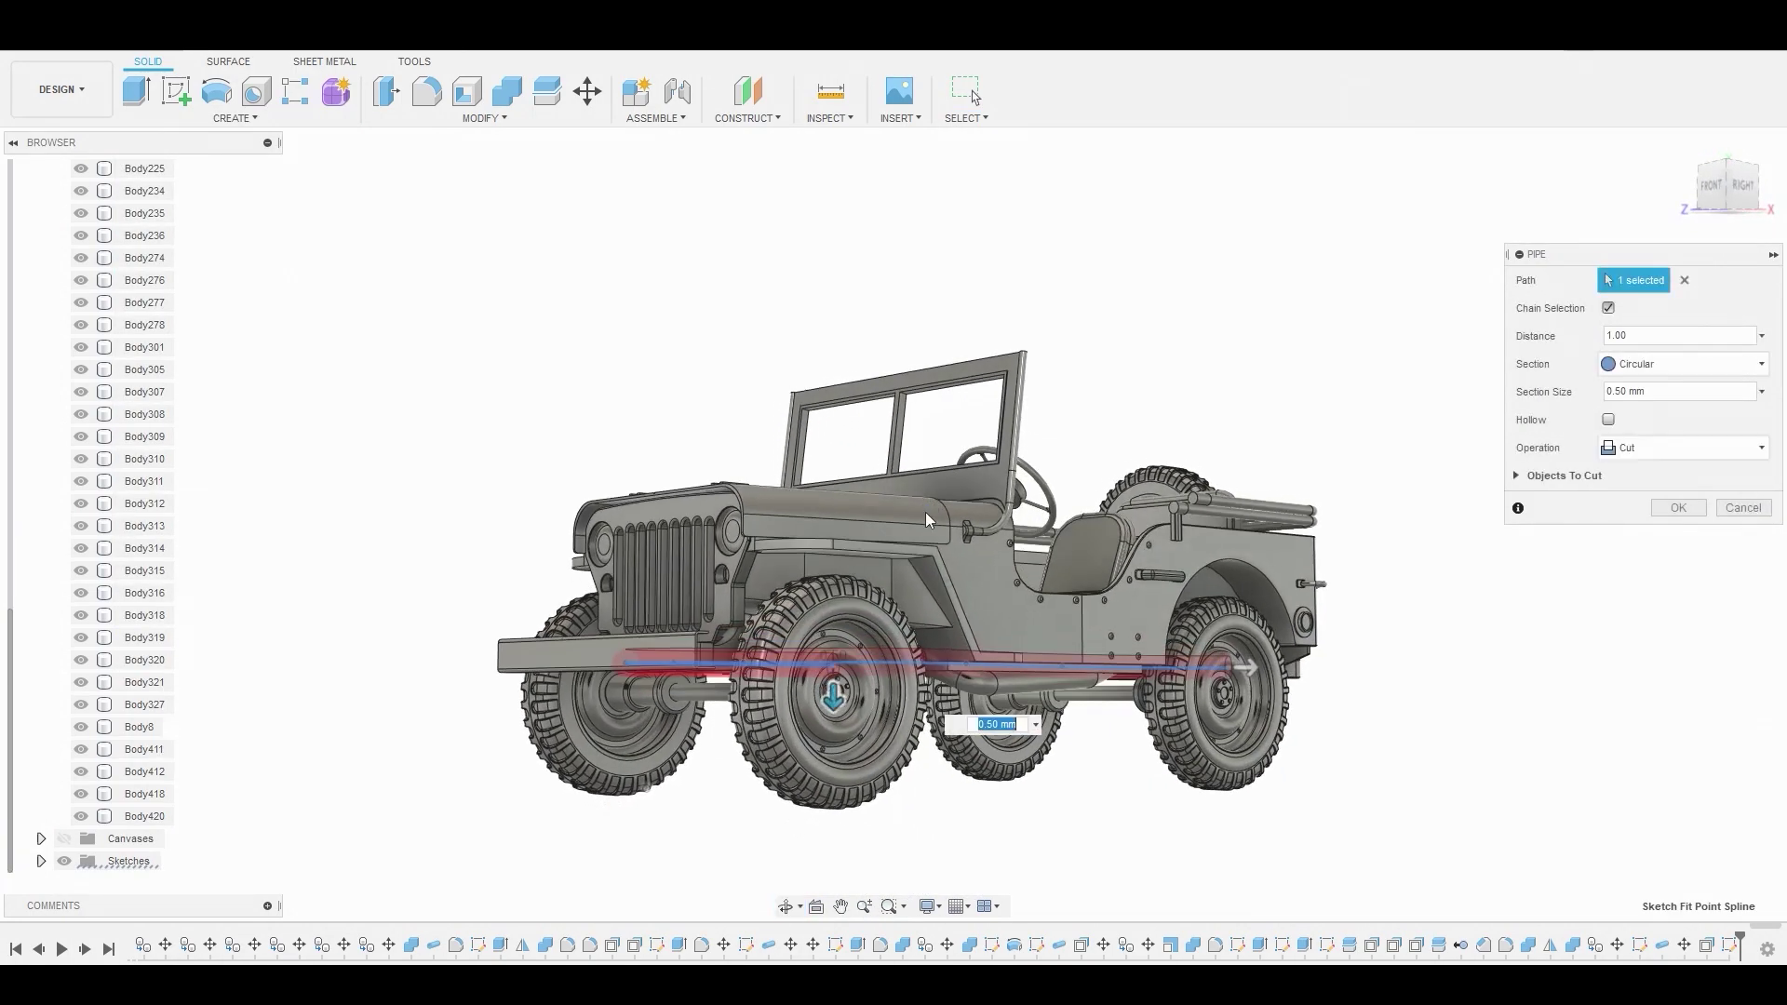
left_click(1684, 448)
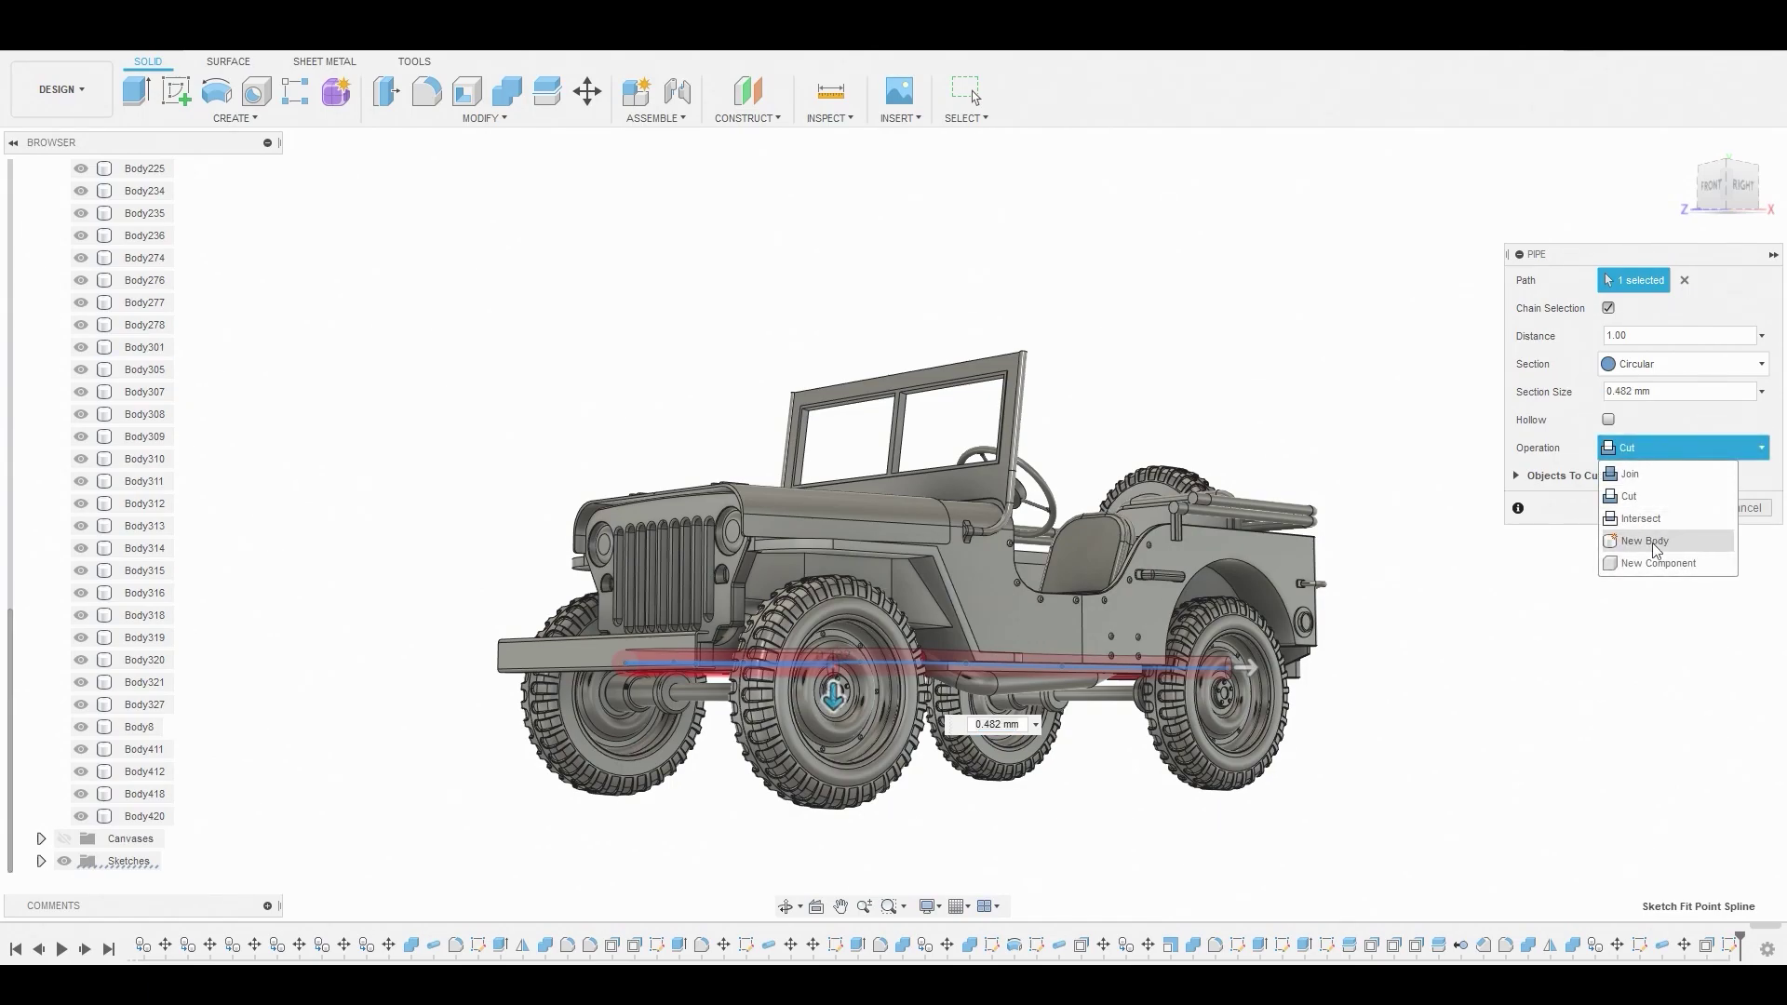
left_click(1648, 538)
left_click(1665, 485)
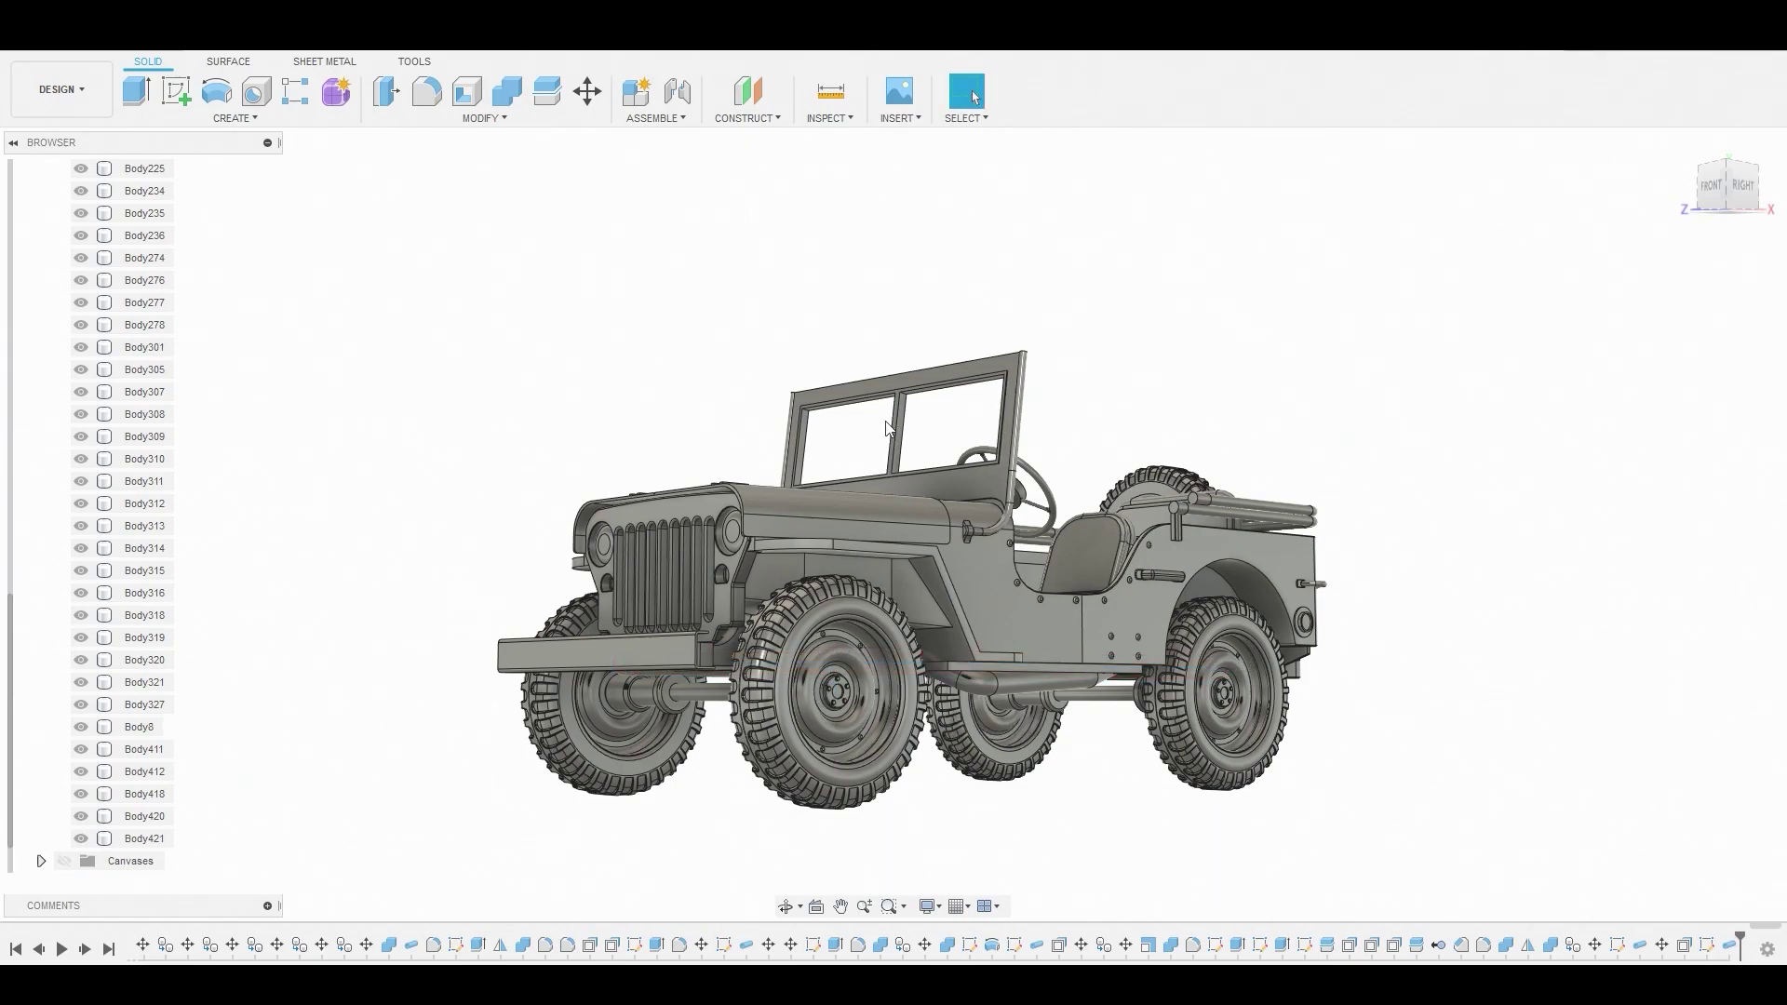
Move the new spline pipe body about 0.336 mm downward beneath the chassis
middle_click_drag(878, 435, 1101, 434, "shift")
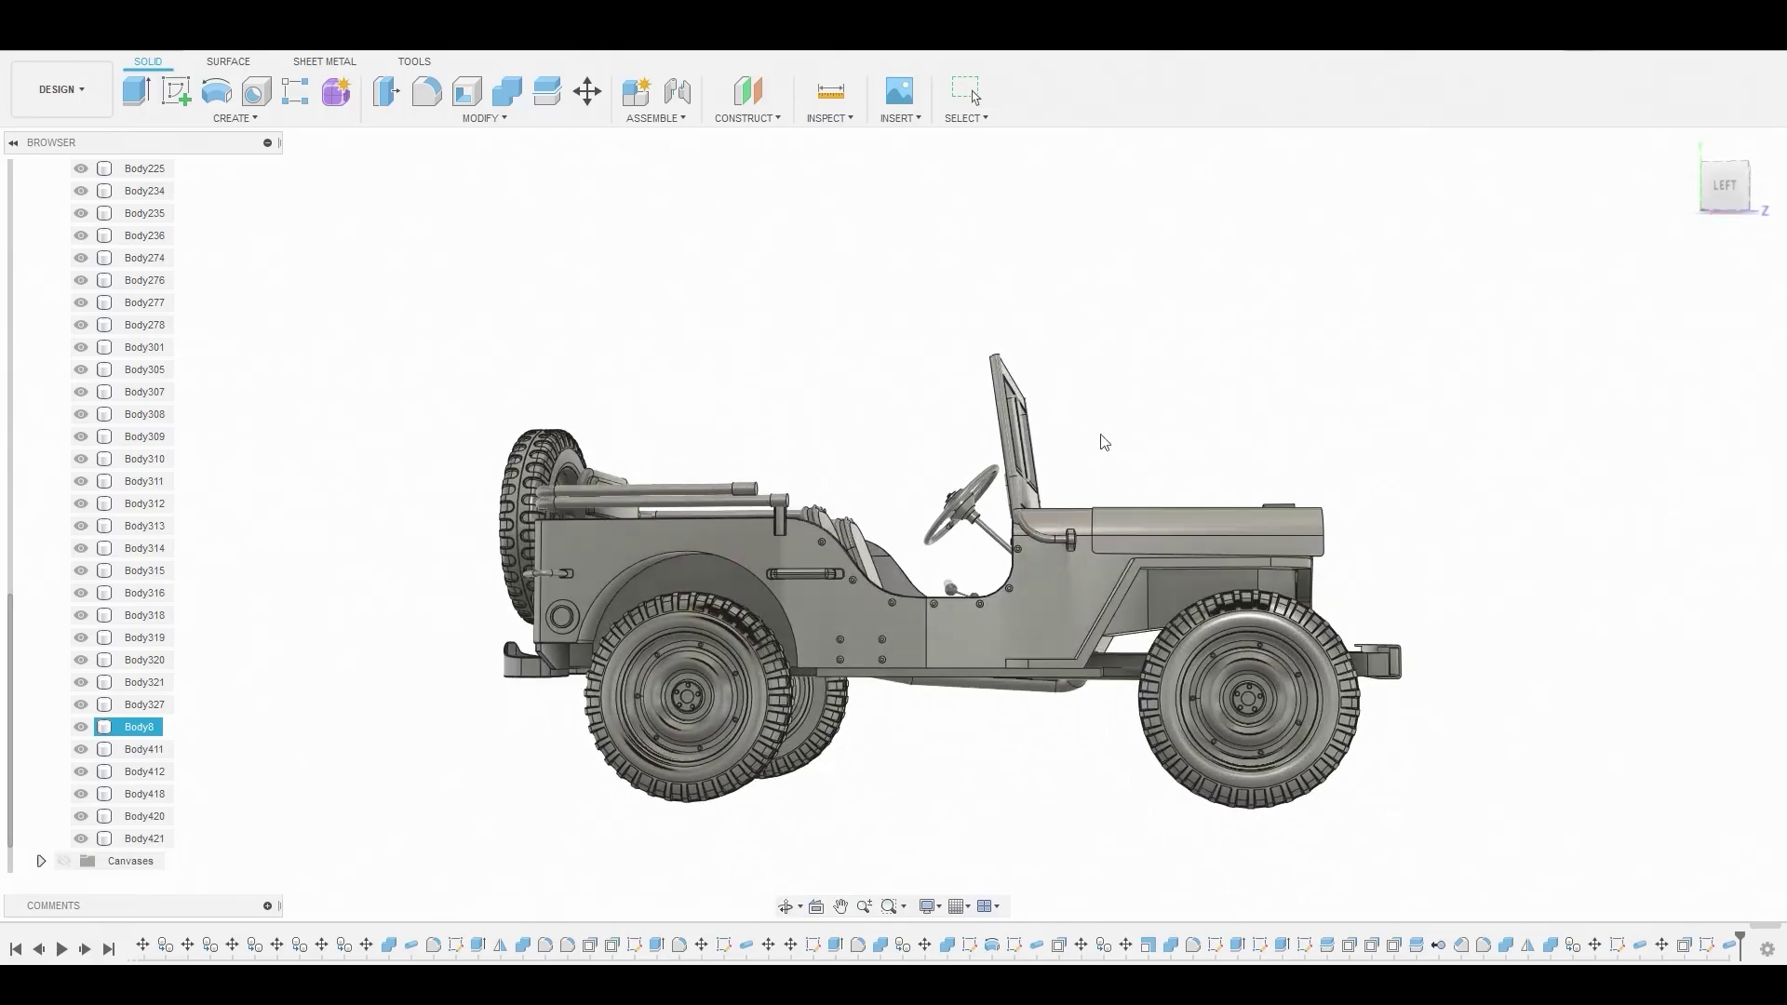
right_click(145, 841)
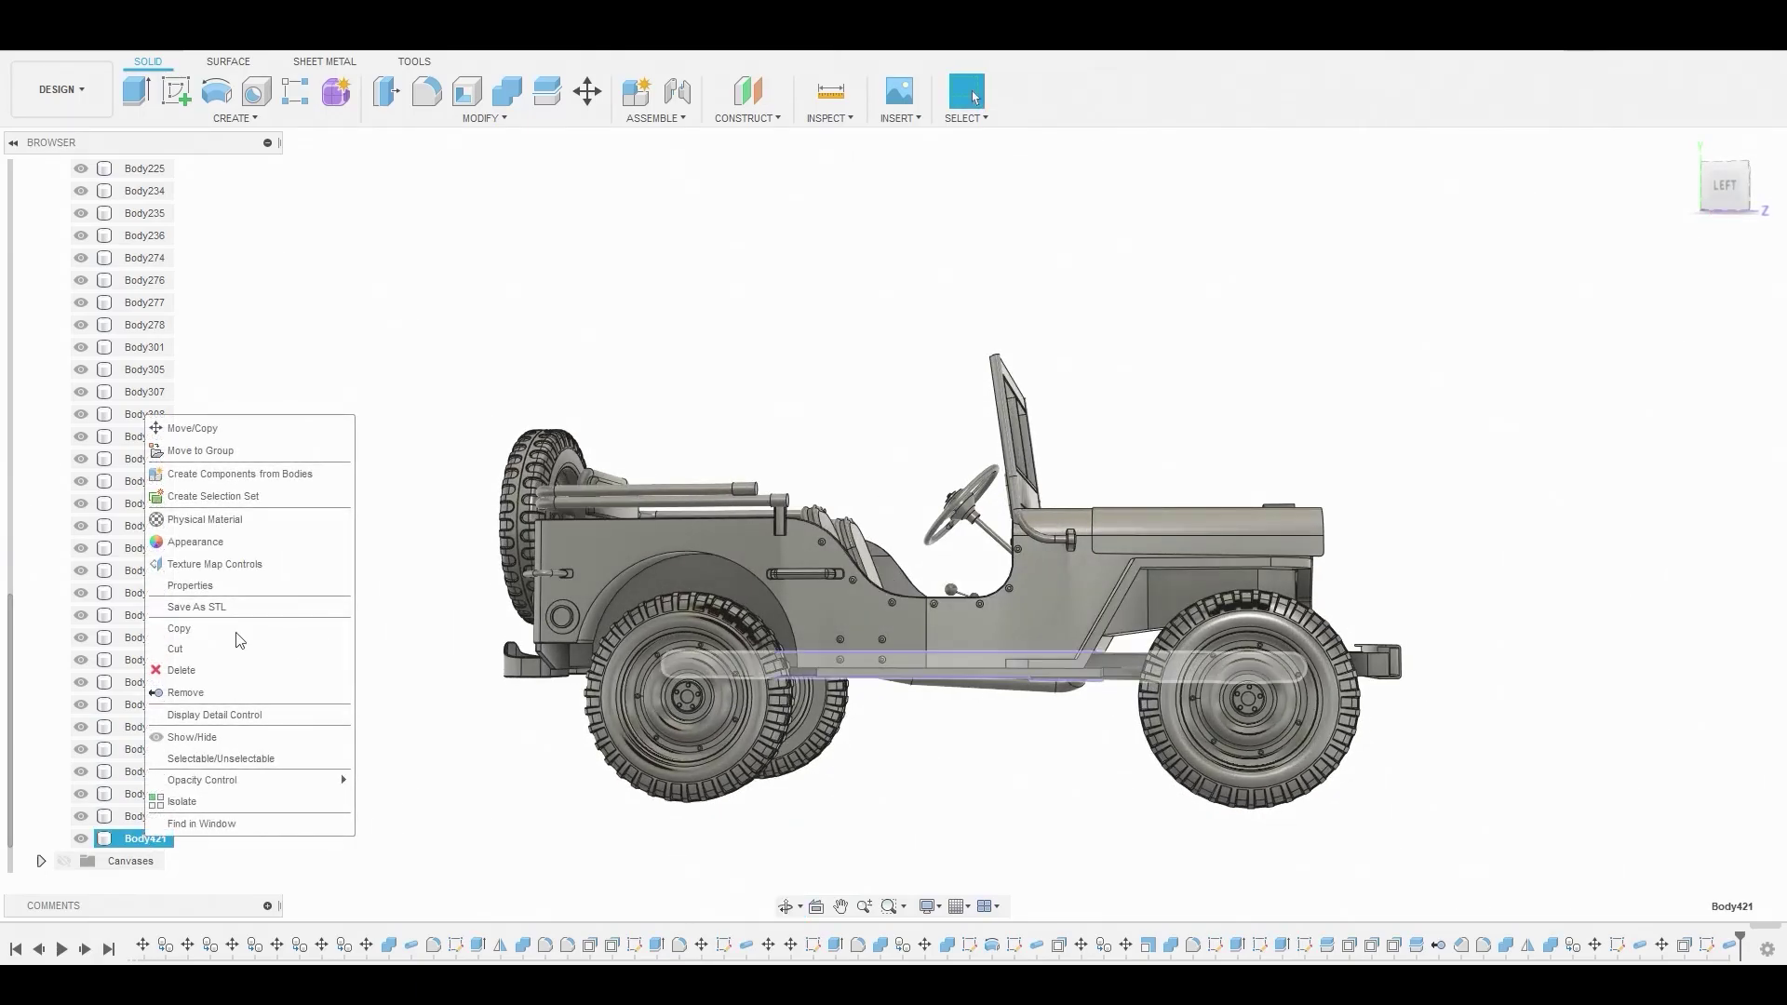
left_click(209, 428)
left_click_drag(605, 631, 607, 649)
middle_click_drag(621, 646, 199, 620, "shift")
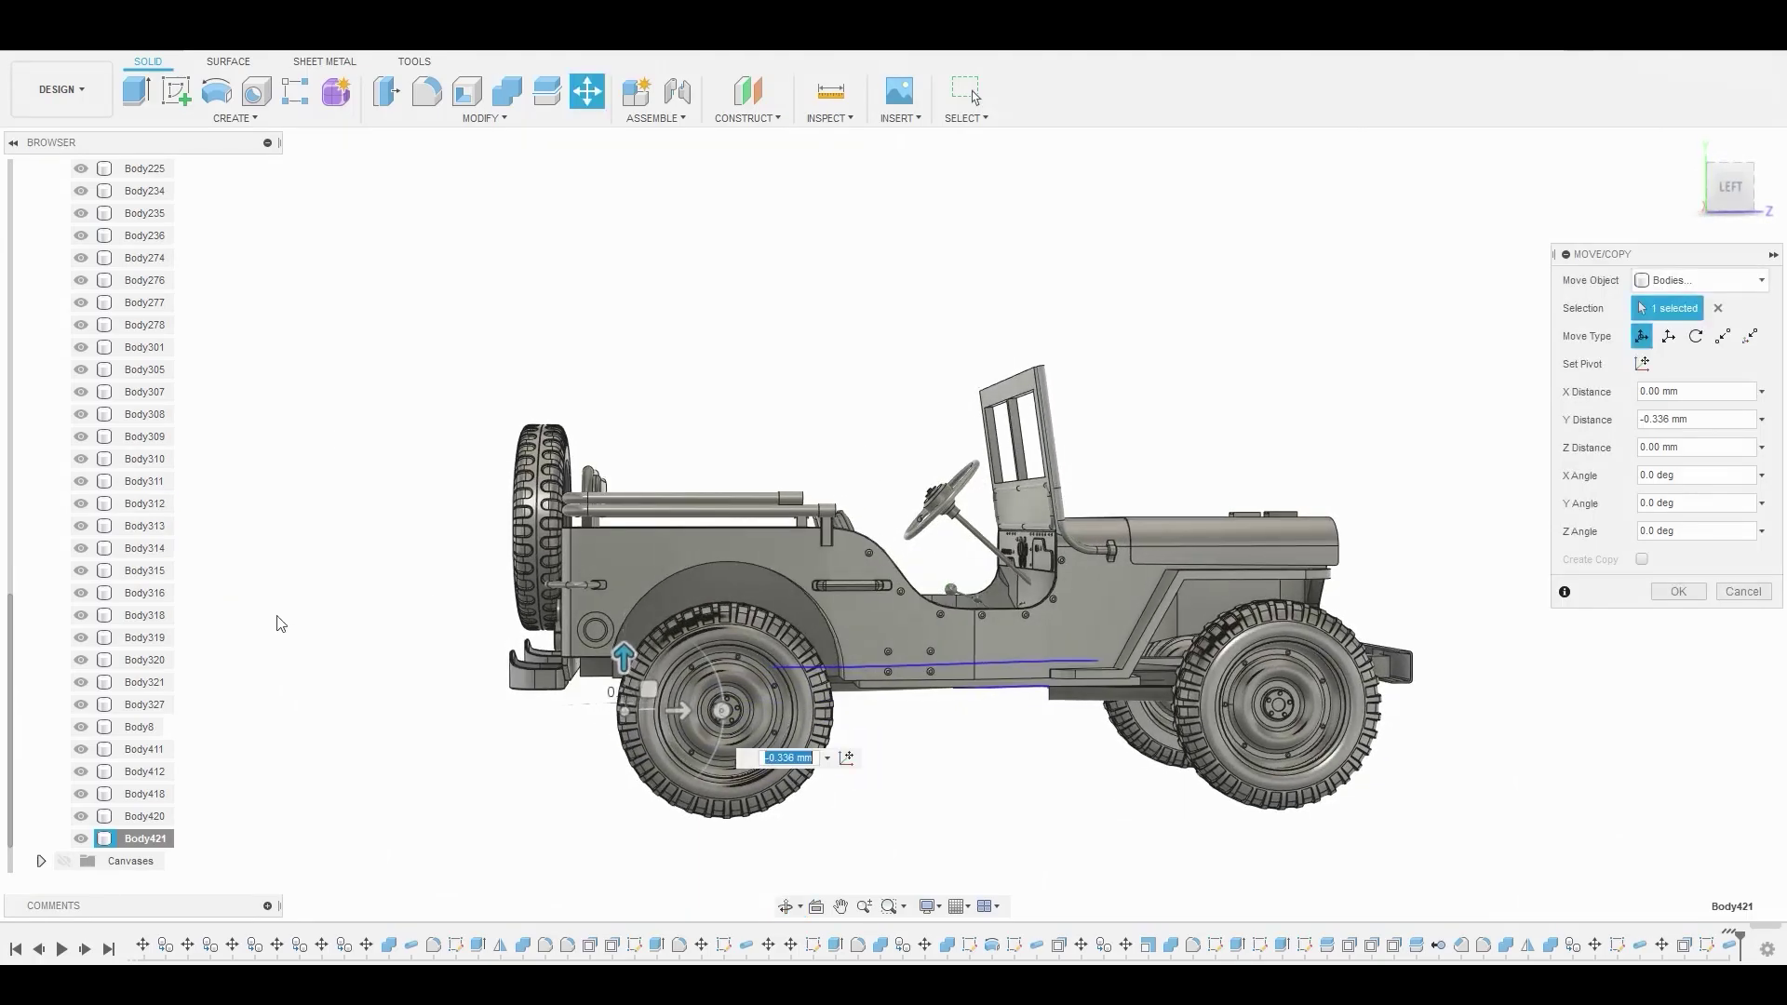
left_click(1674, 592)
Extend the spline pipe's open end under the mid-chassis about 8.45 mm rearward past the rear axle with Offset Face
middle_click_drag(1063, 742, 1219, 745, "shift")
scroll(1049, 681, "up", 3)
scroll(1049, 680, "up", 2)
scroll(1105, 716, "up", 6)
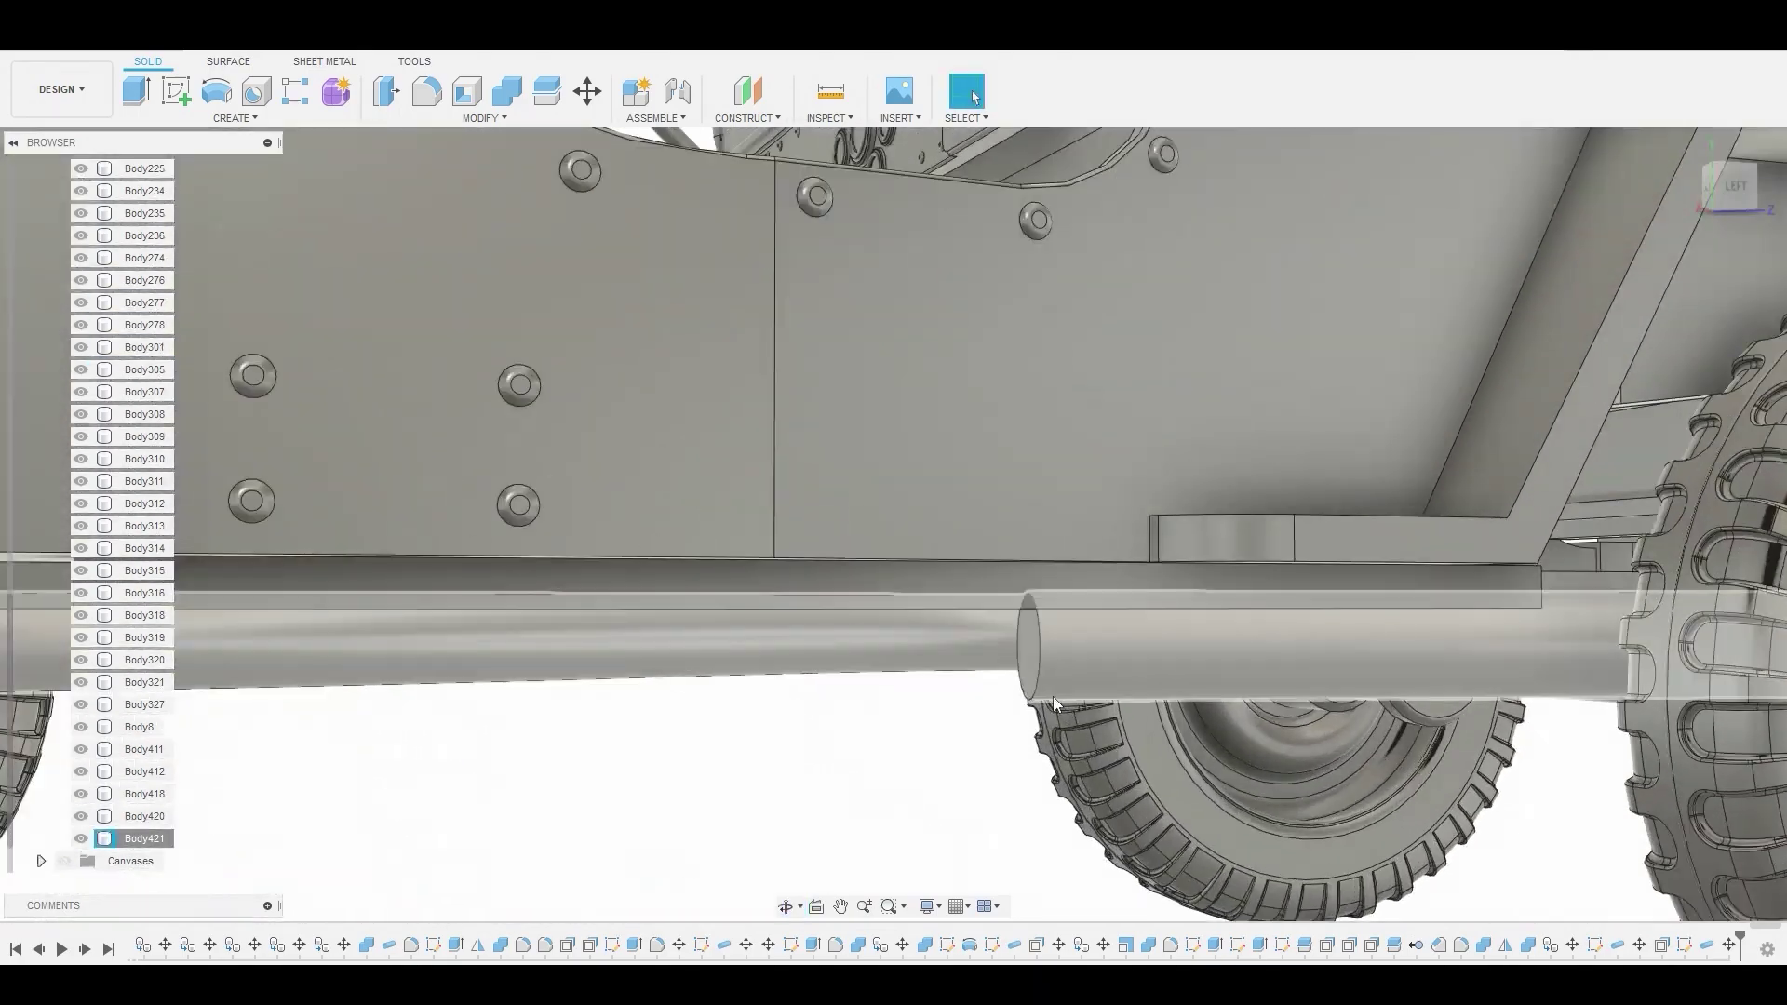
middle_click_drag(1052, 697, 1029, 664, "shift")
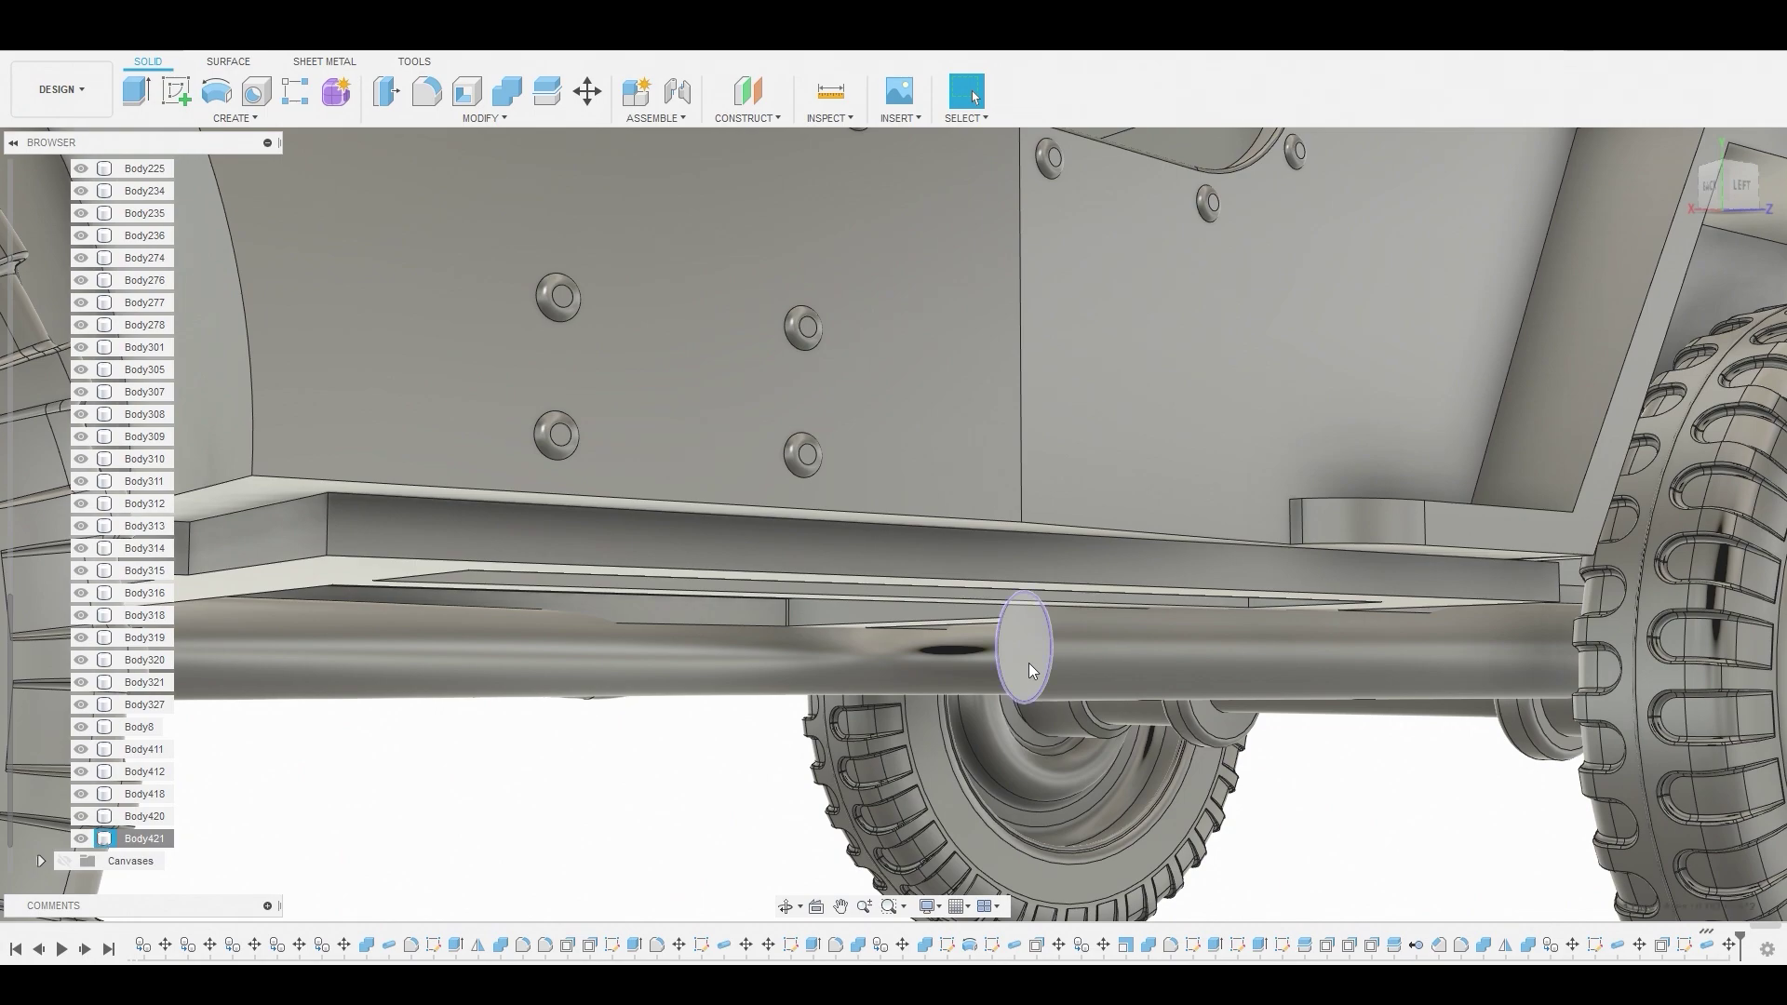
right_click(1029, 662)
left_click(1059, 656)
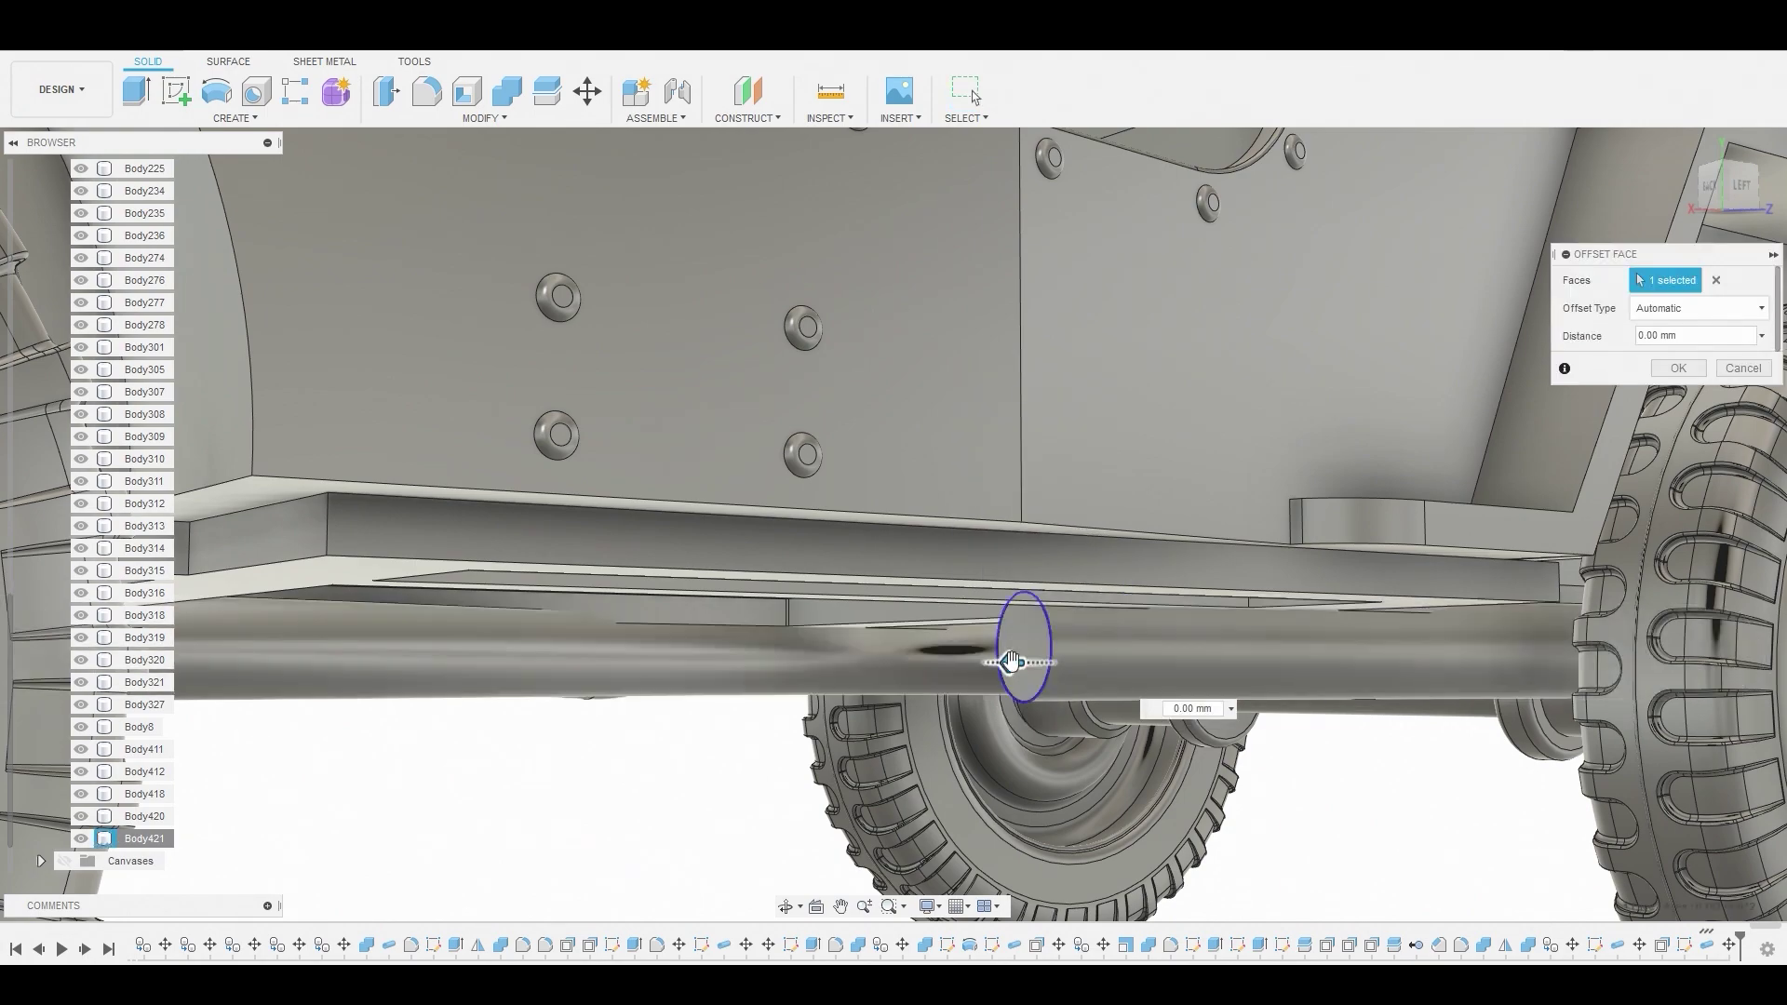
left_click_drag(998, 663, 642, 640)
scroll(575, 592, "down", 6)
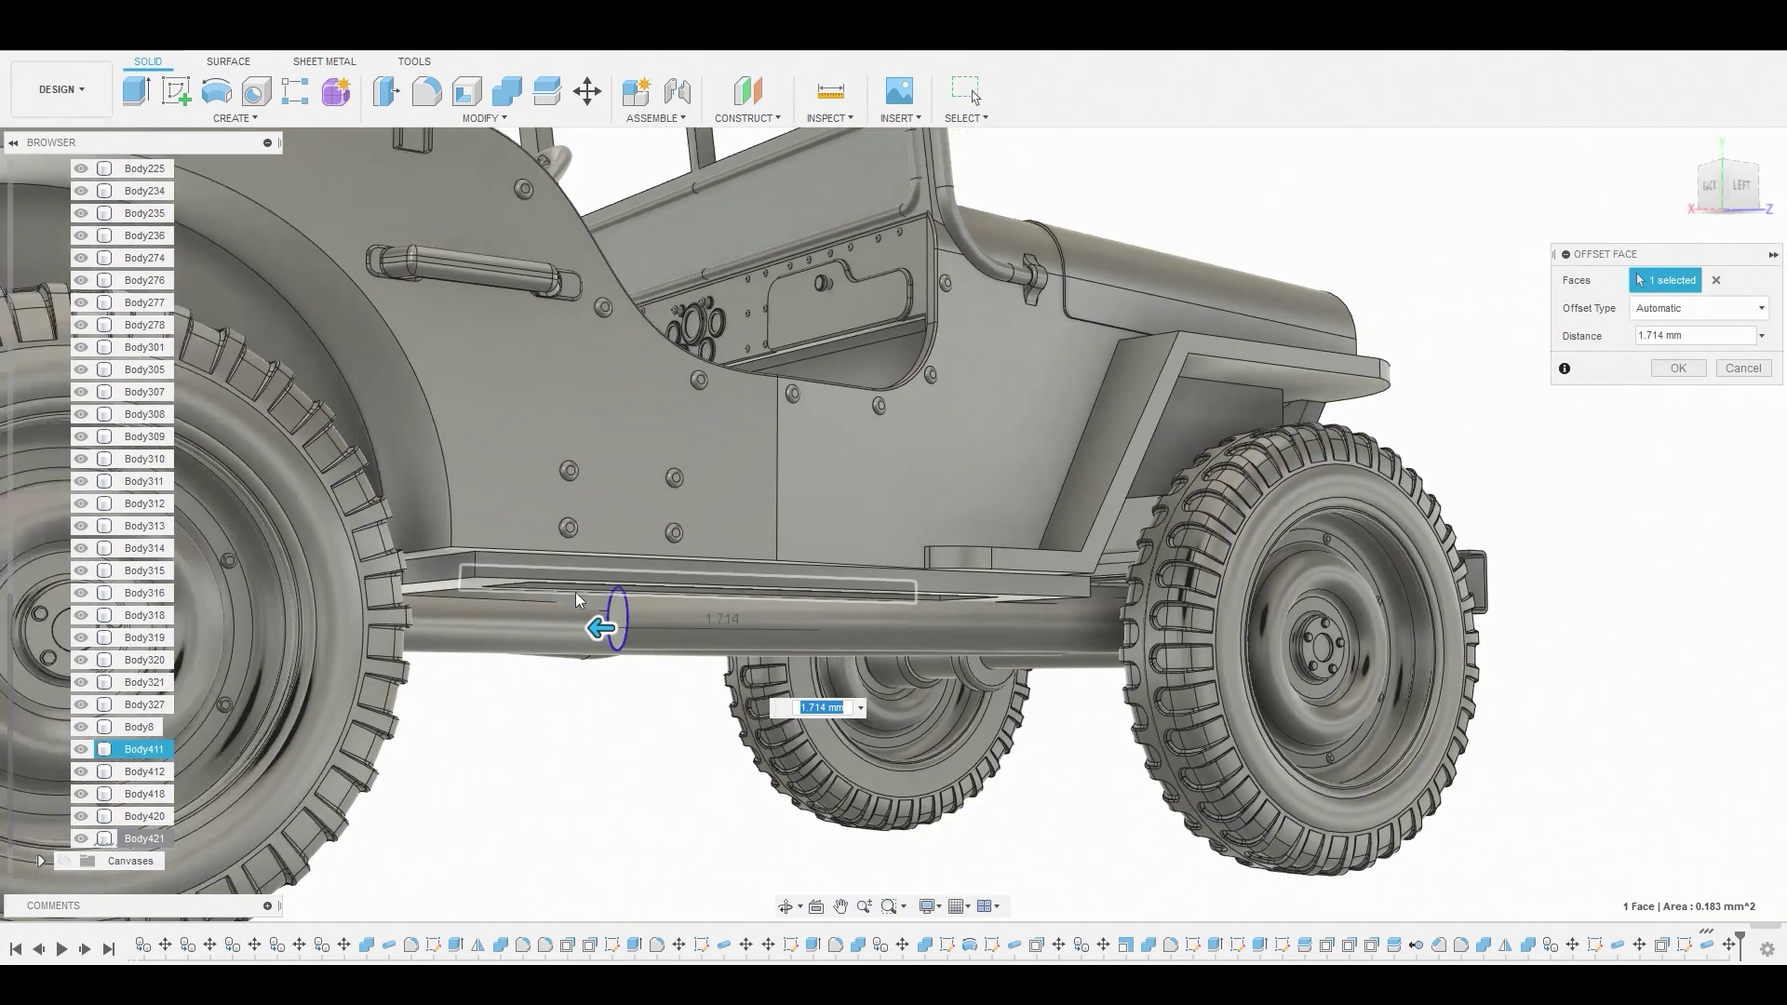
middle_click_drag(639, 612, 549, 391, "shift")
middle_click_drag(594, 511, 660, 592, "shift")
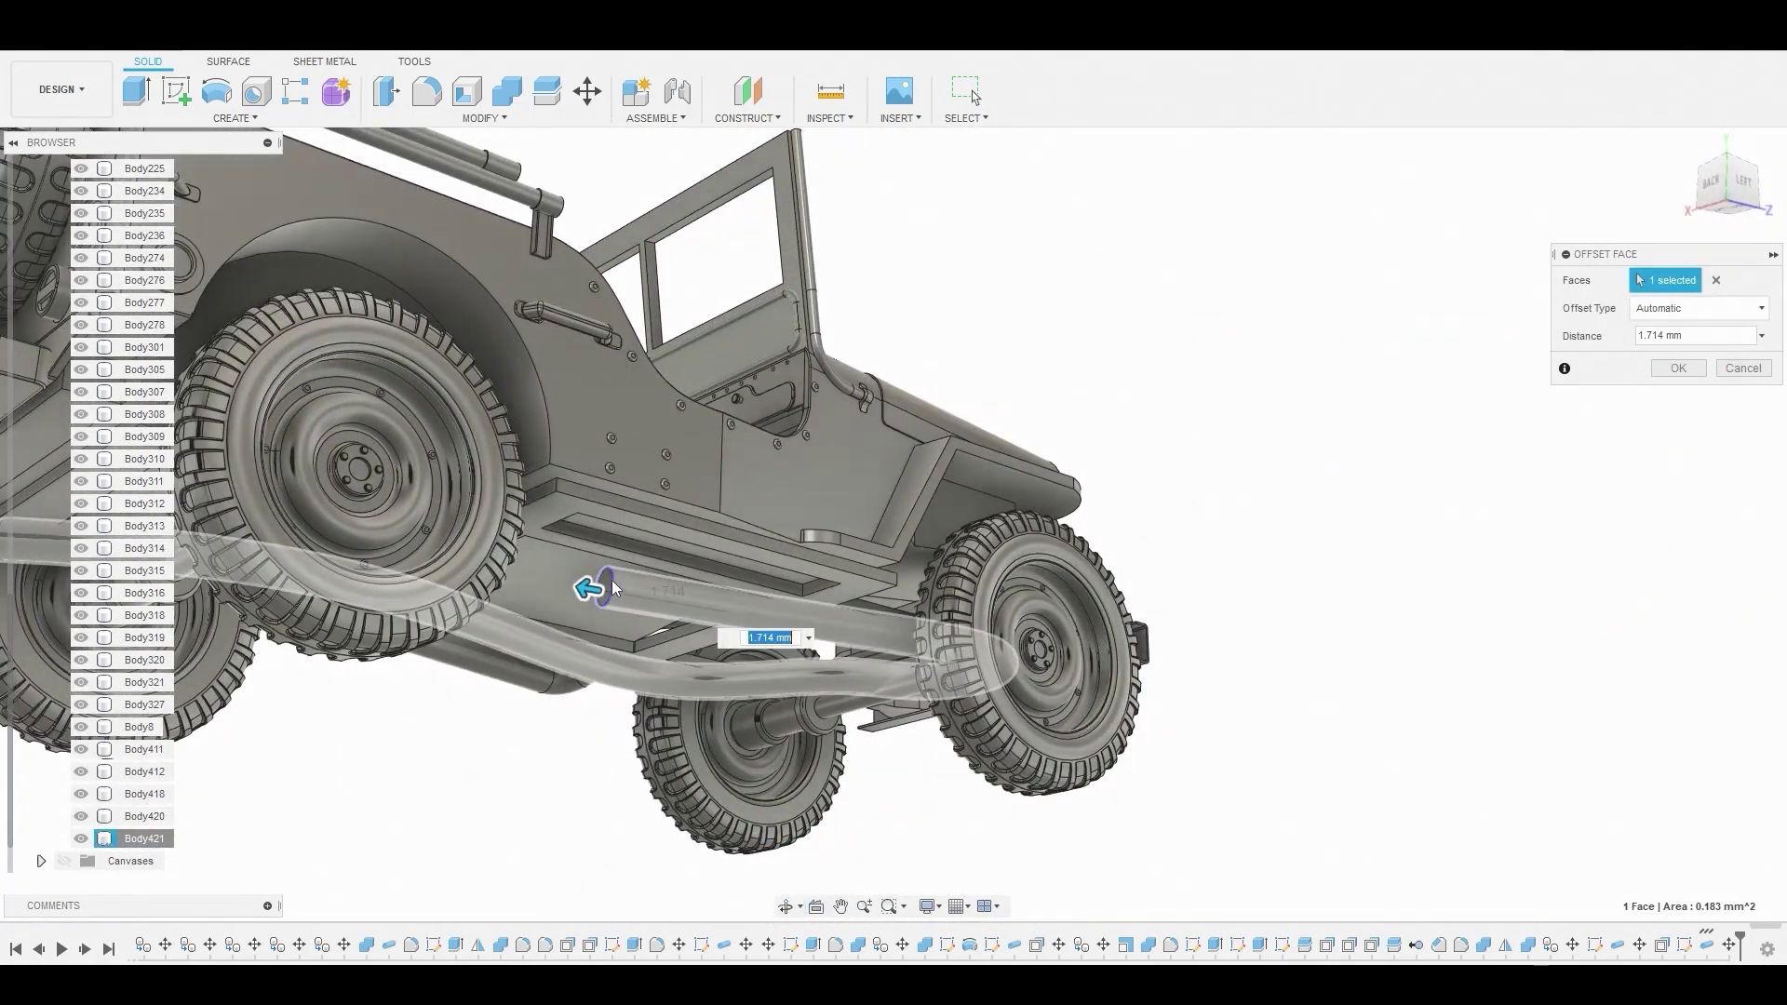
scroll(619, 590, "down", 4)
left_click_drag(590, 585, 281, 554)
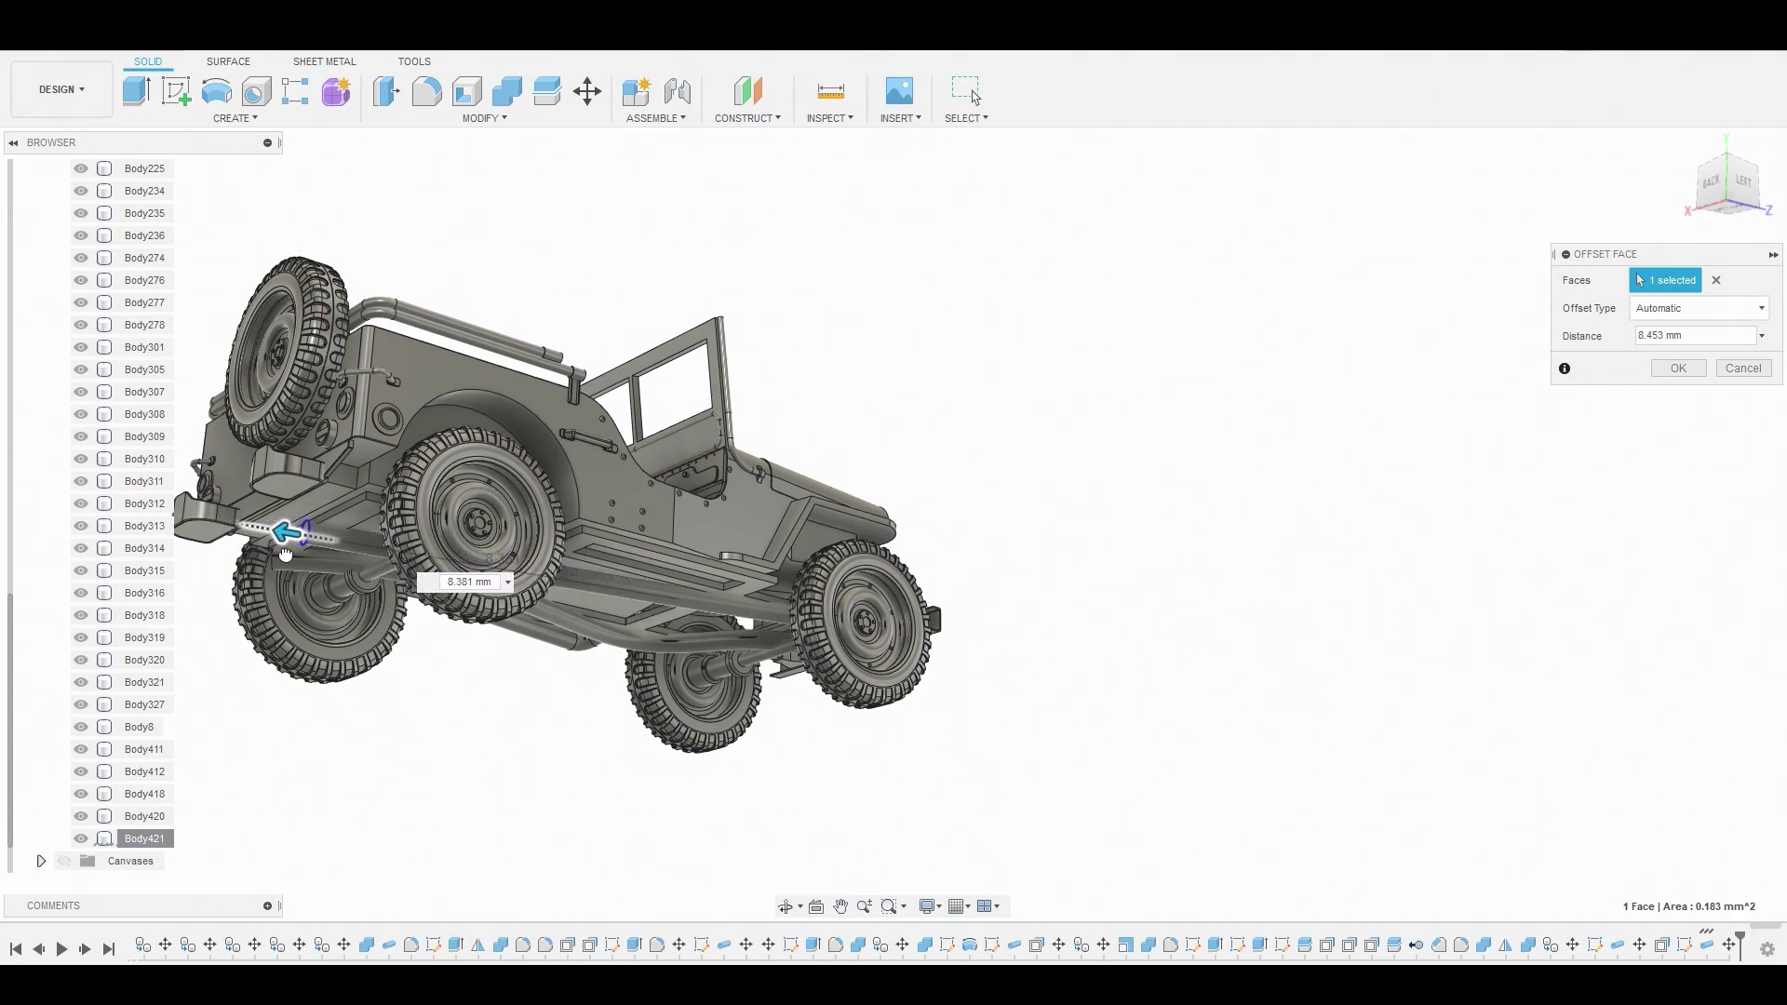
left_click(1686, 371)
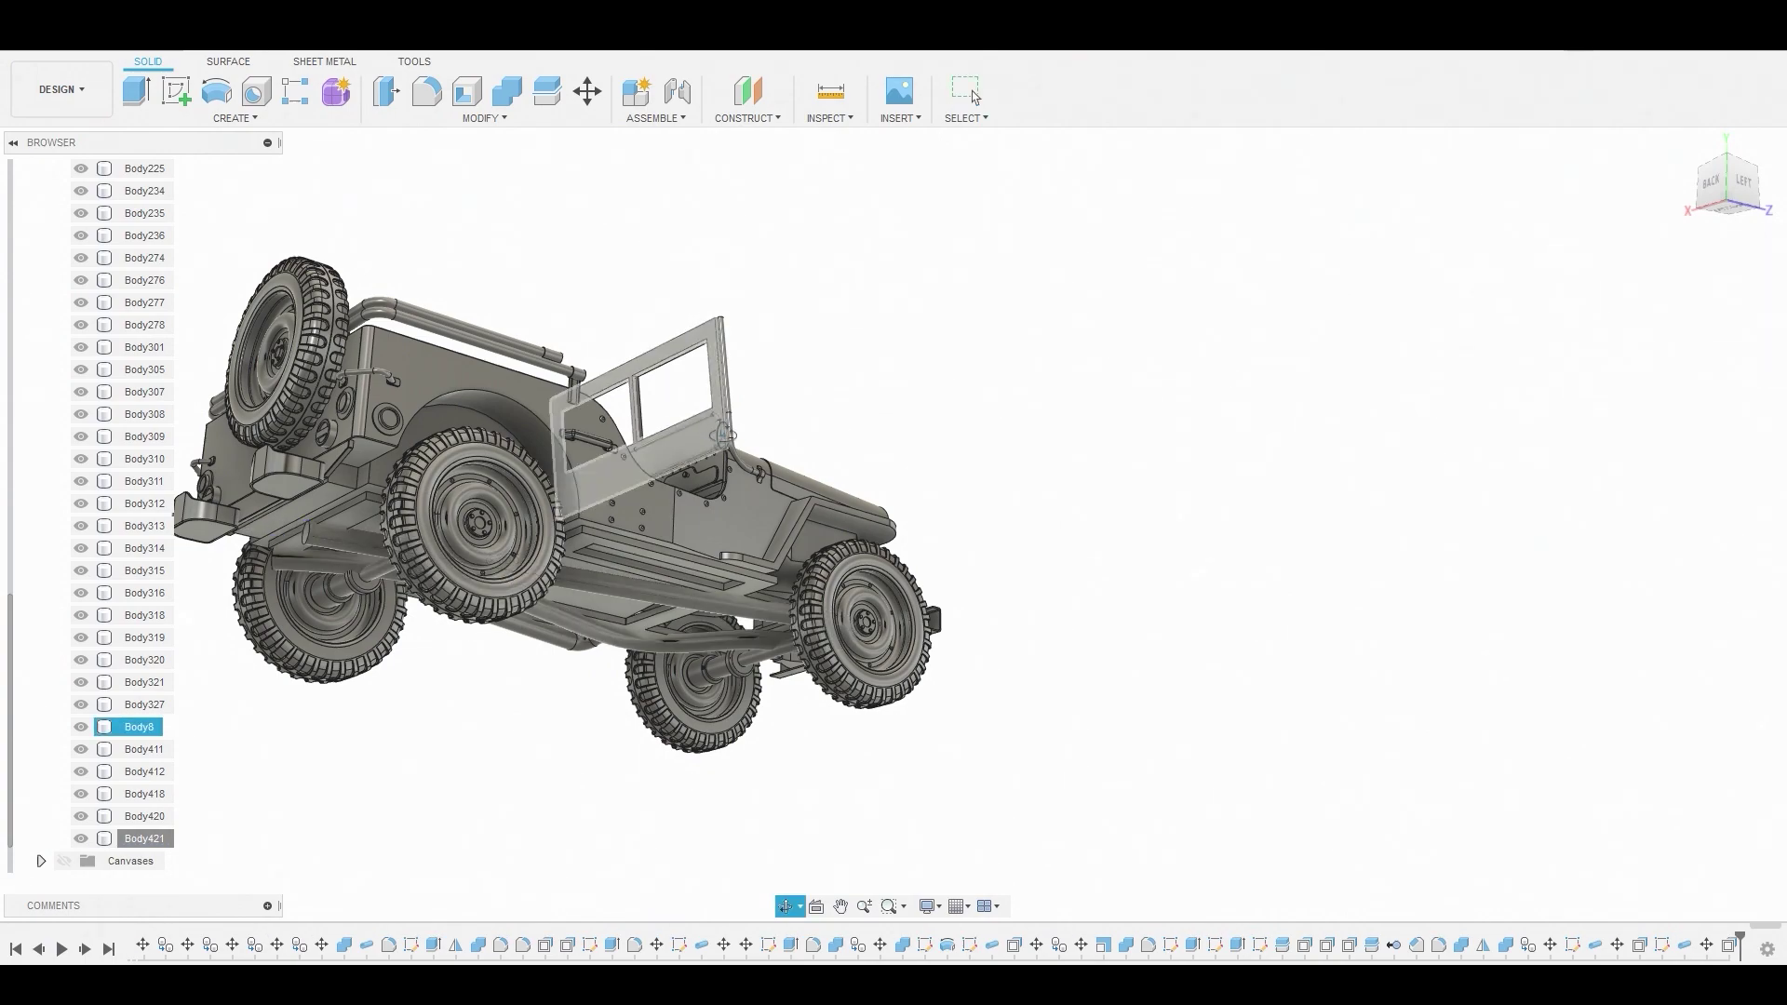
Start a sketch on the extended pipe's rear end face and offset its outline inward by 0.042 mm
middle_click_drag(684, 412, 827, 461, "shift")
scroll(574, 616, "up", 3)
scroll(574, 616, "up", 5)
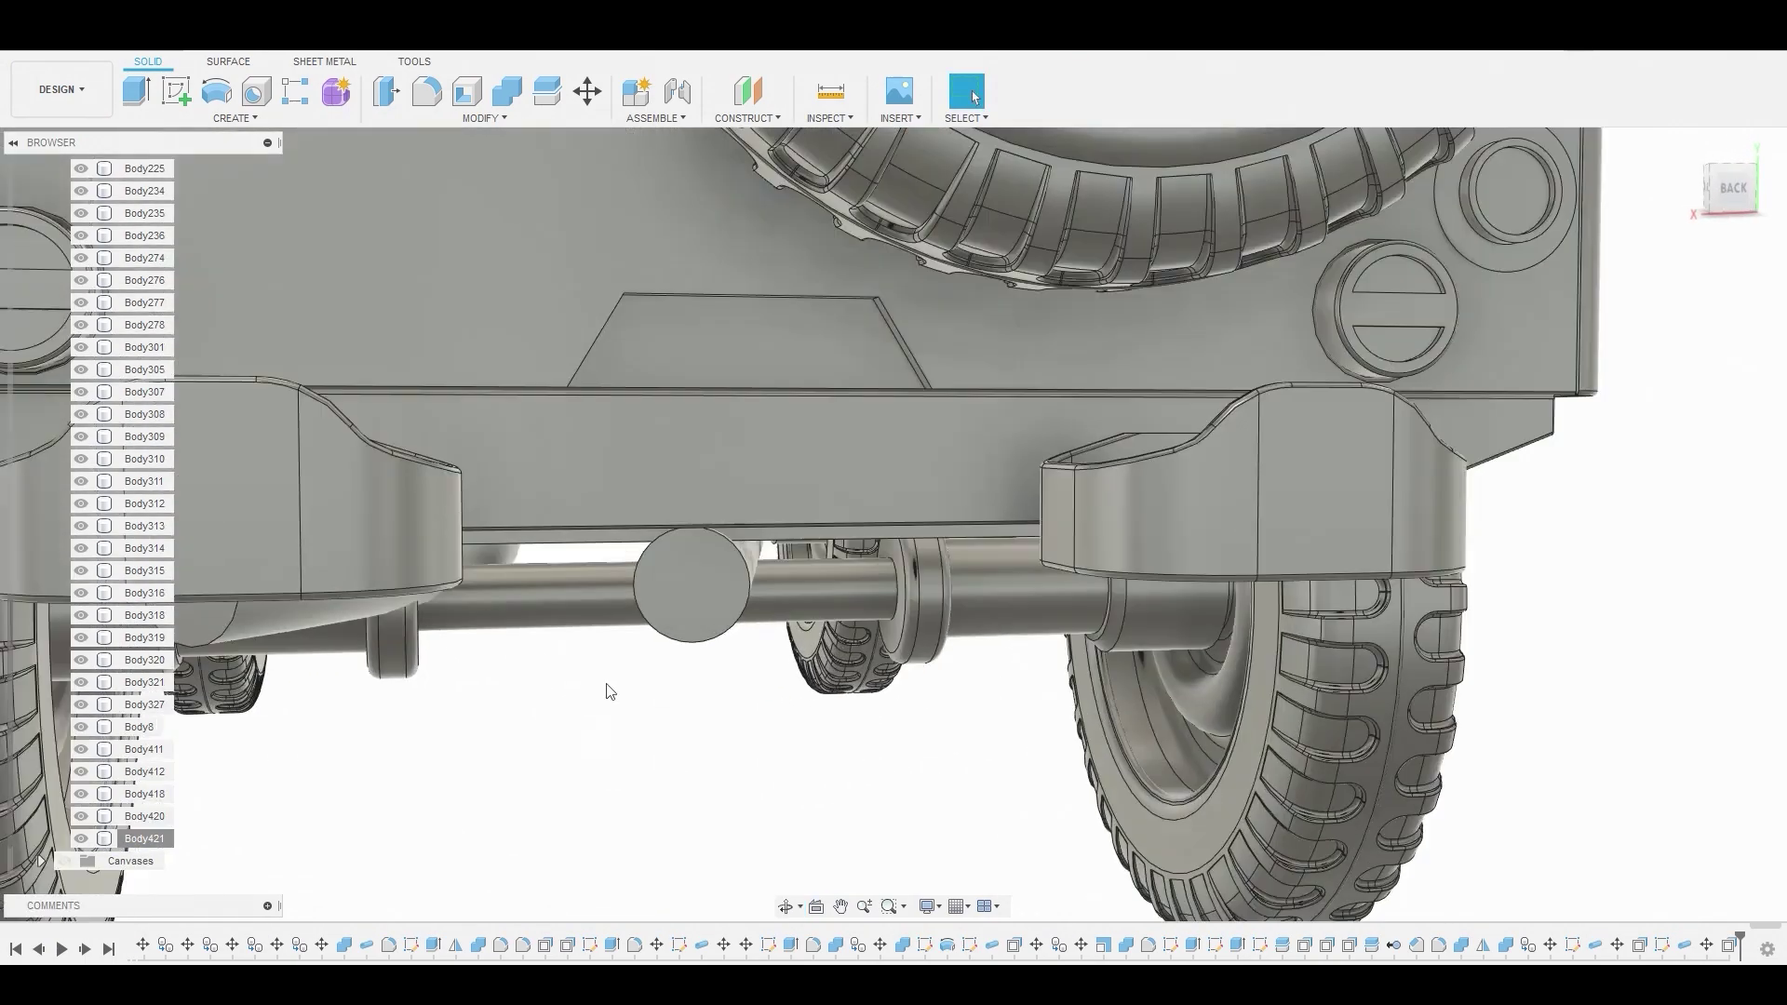
left_click(694, 594)
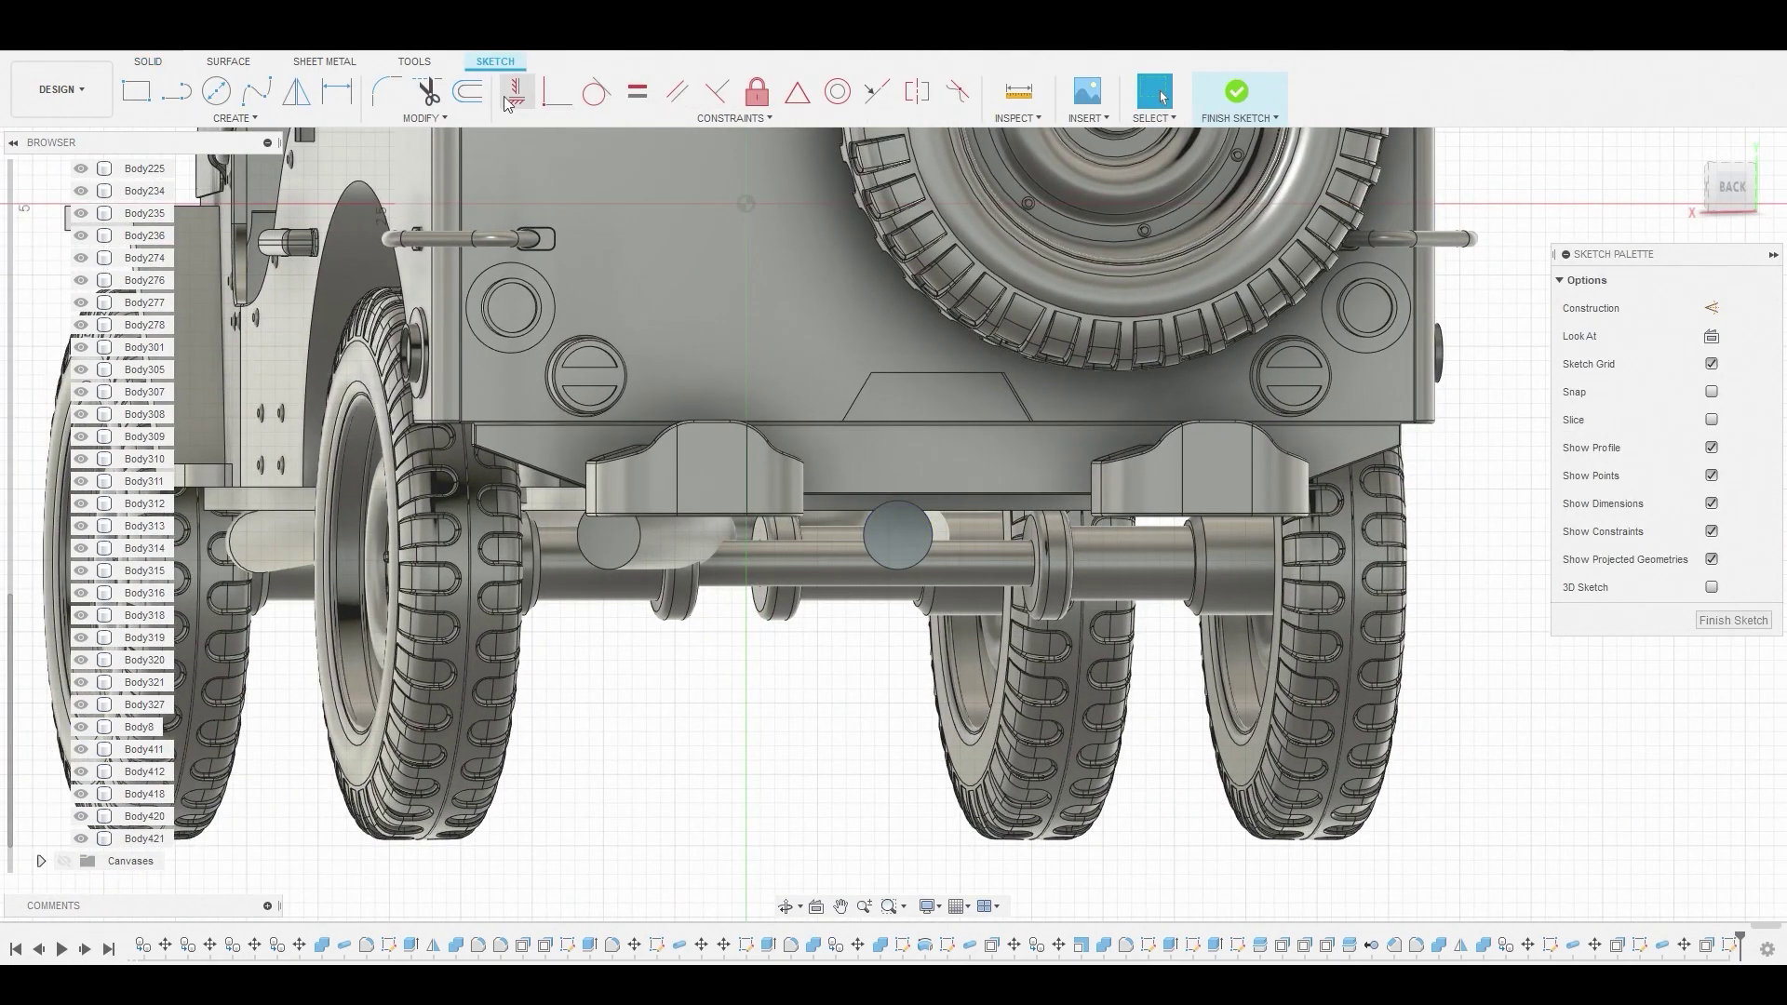
left_click(463, 99)
left_click(911, 573)
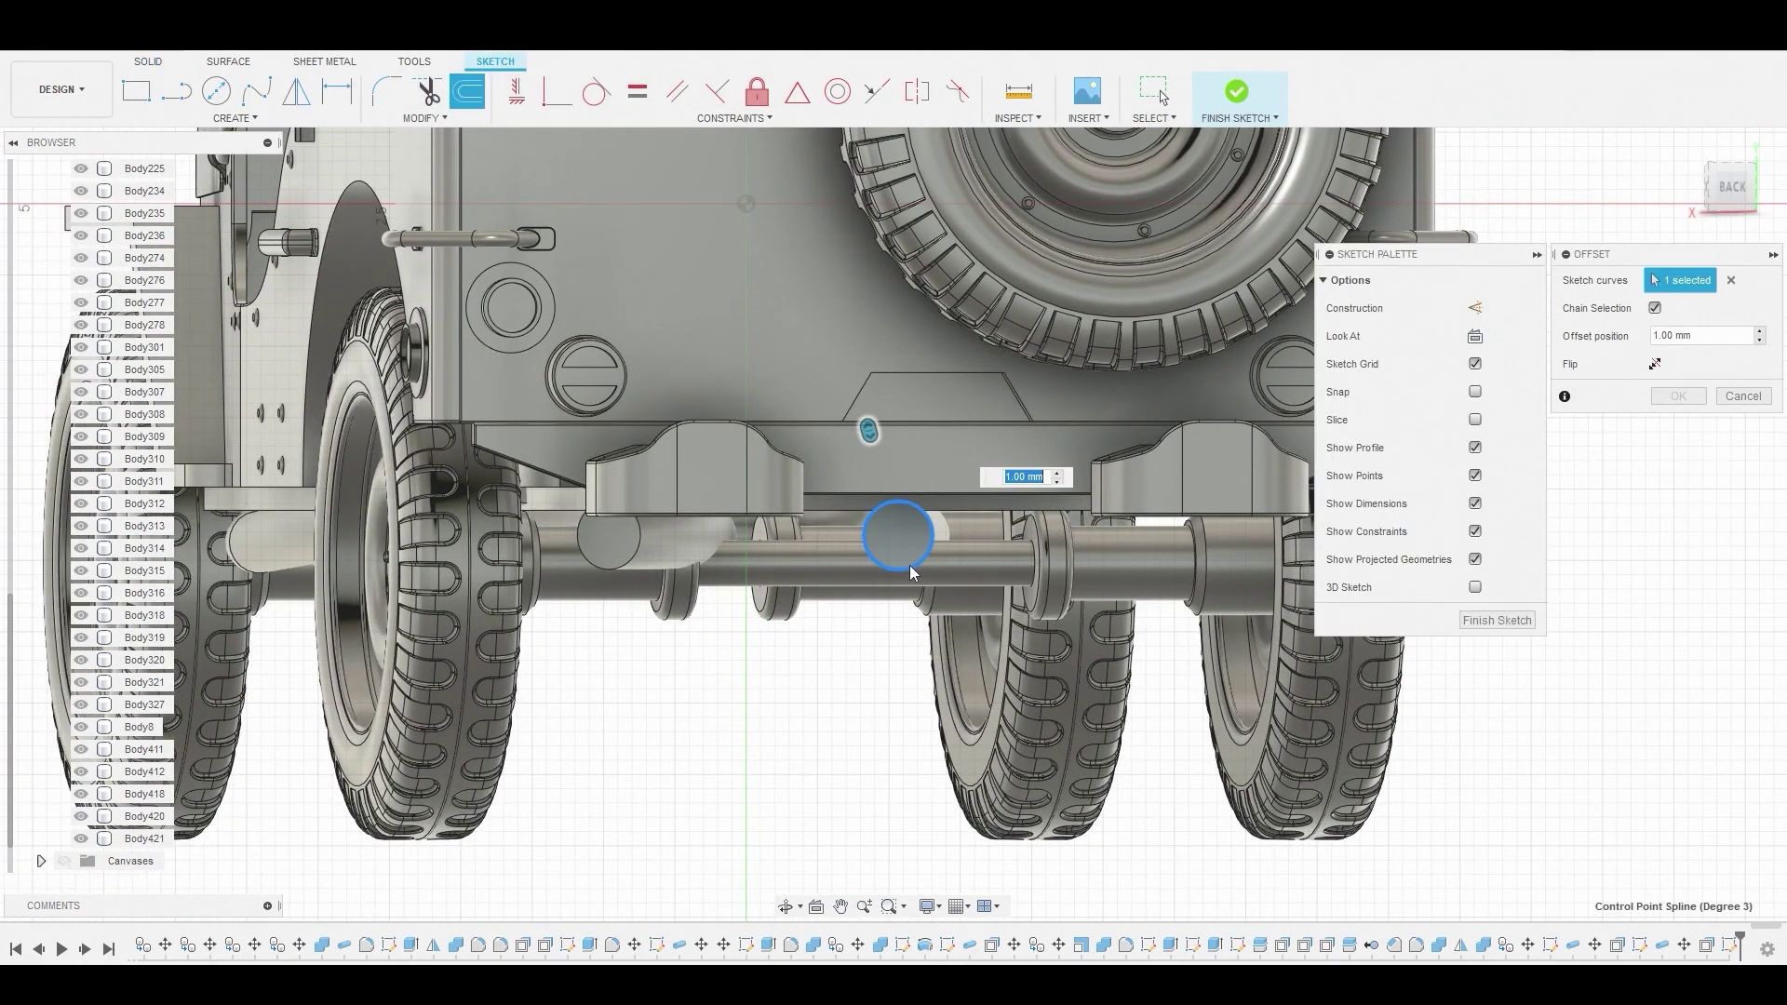
left_click_drag(870, 433, 908, 561)
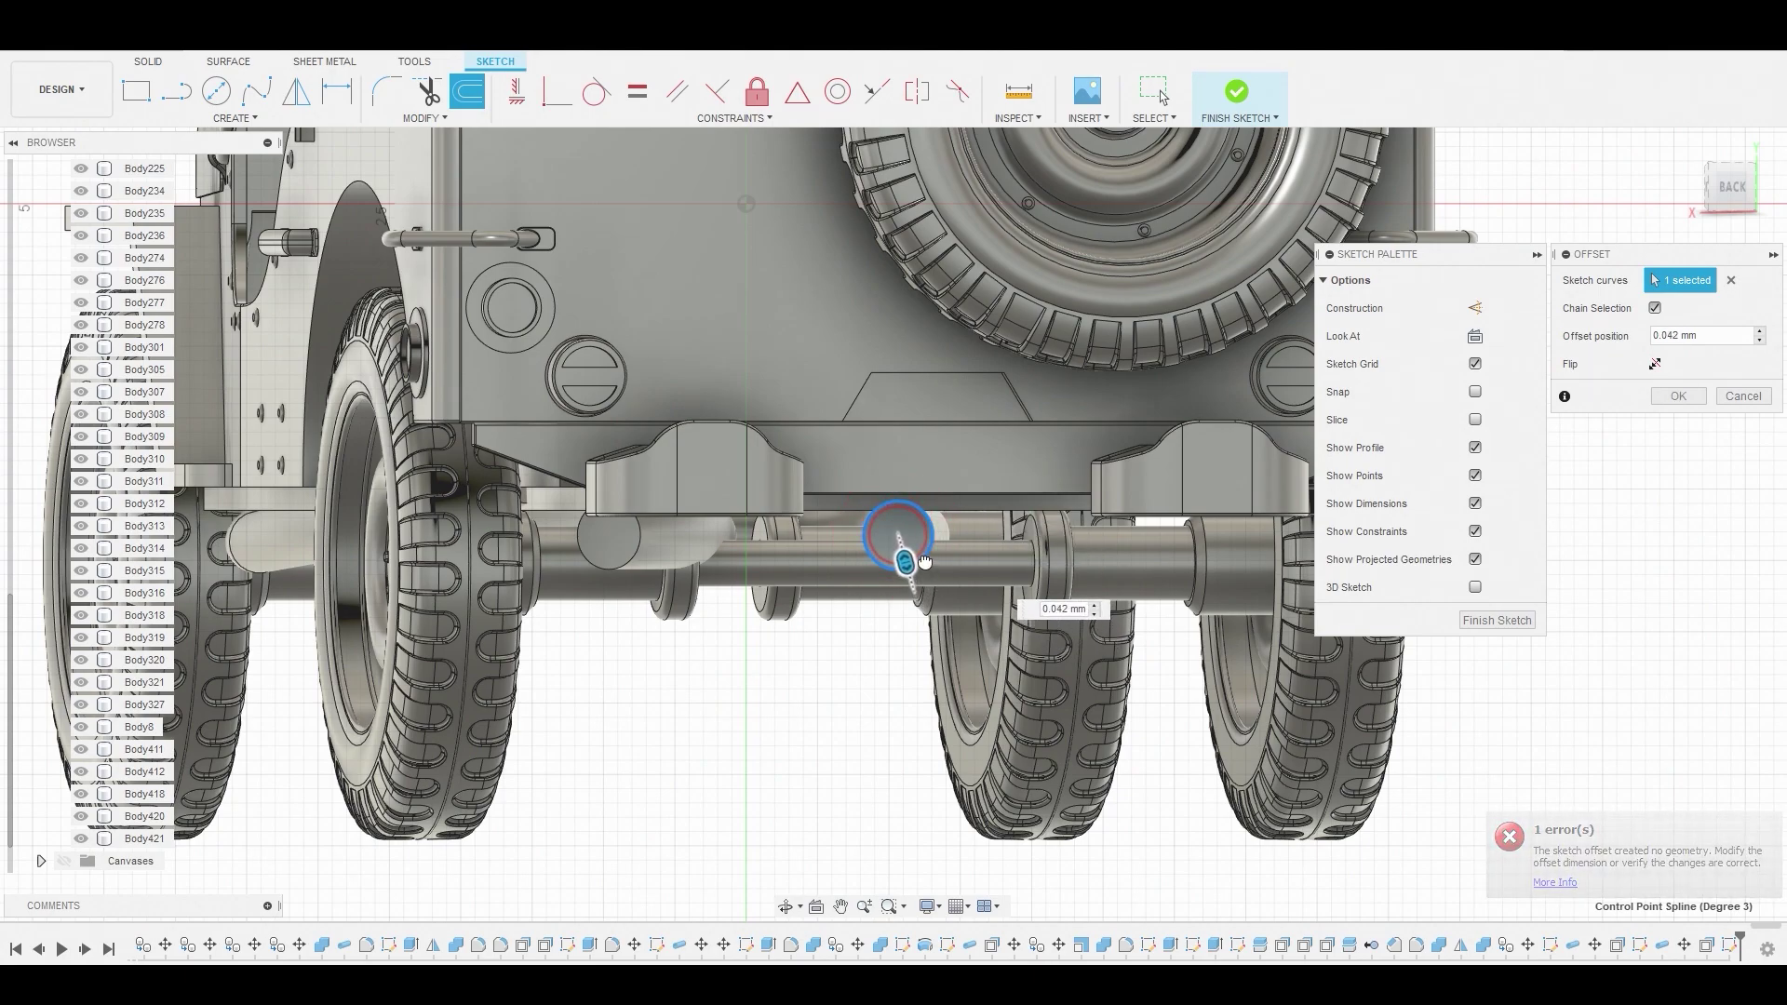
left_click(1696, 391)
Extrude the inner circular profile about 0.811 mm into the pipe end as a cut to hollow the tailpipe
scroll(897, 540, "up", 3)
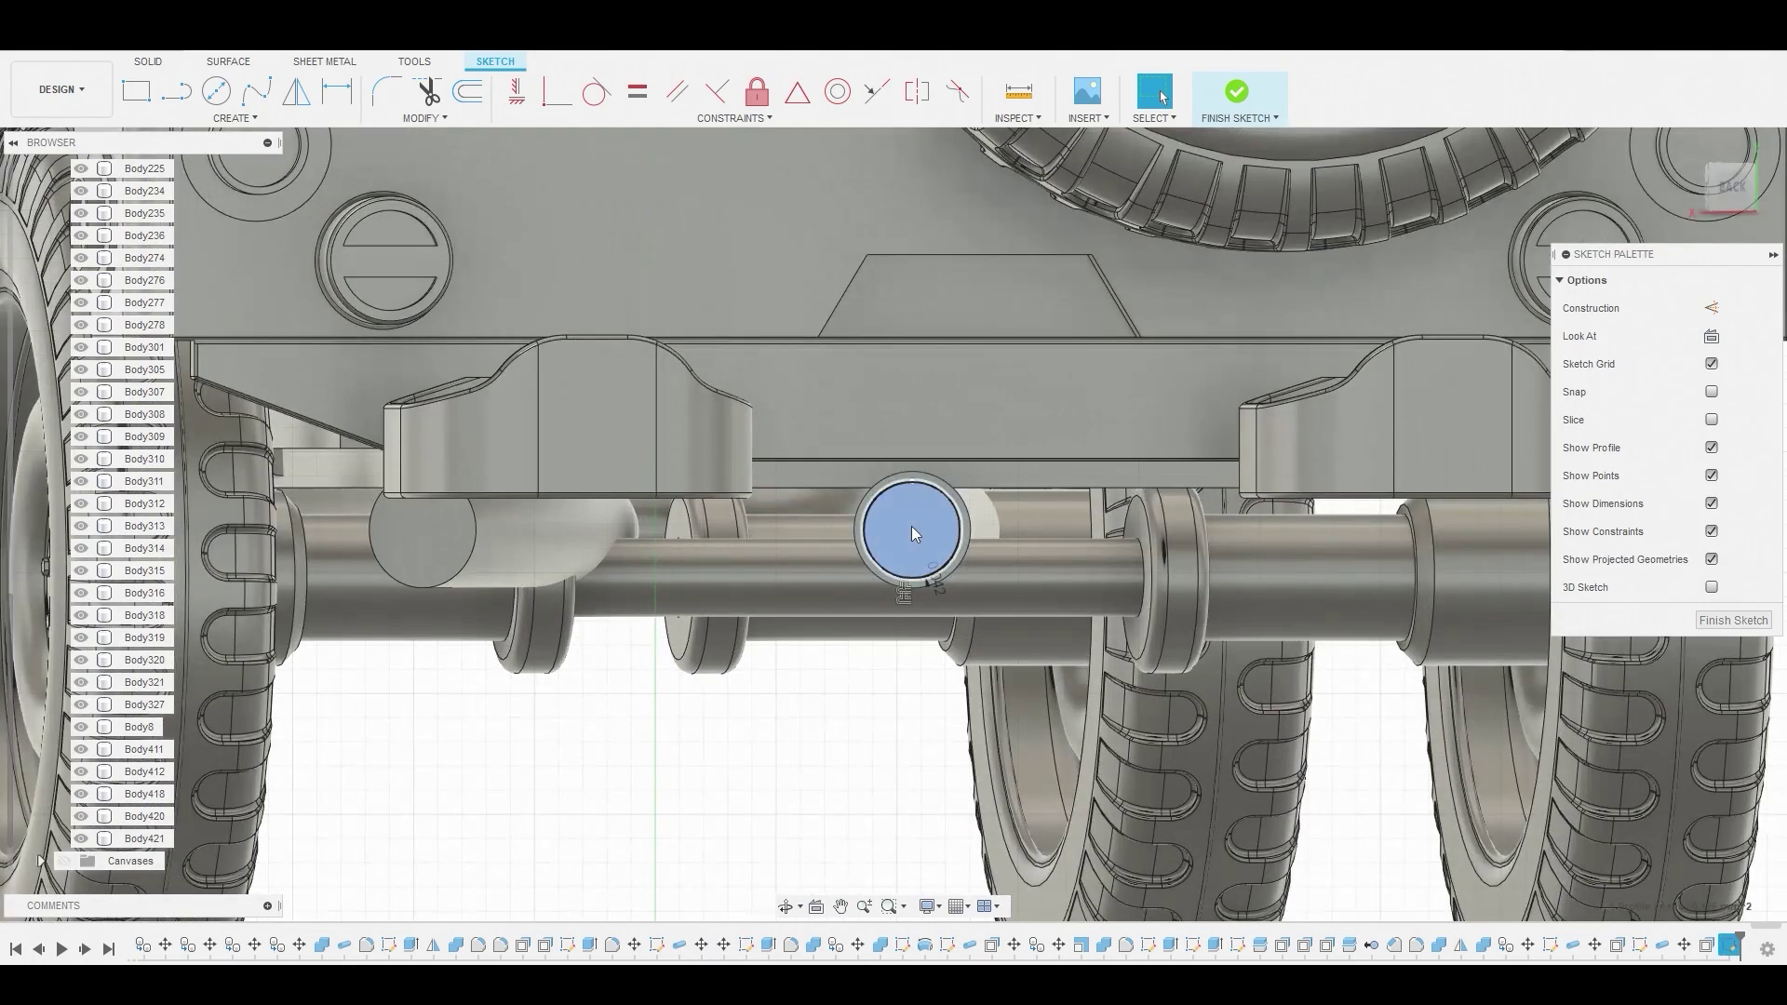
right_click(912, 527)
left_click(968, 501)
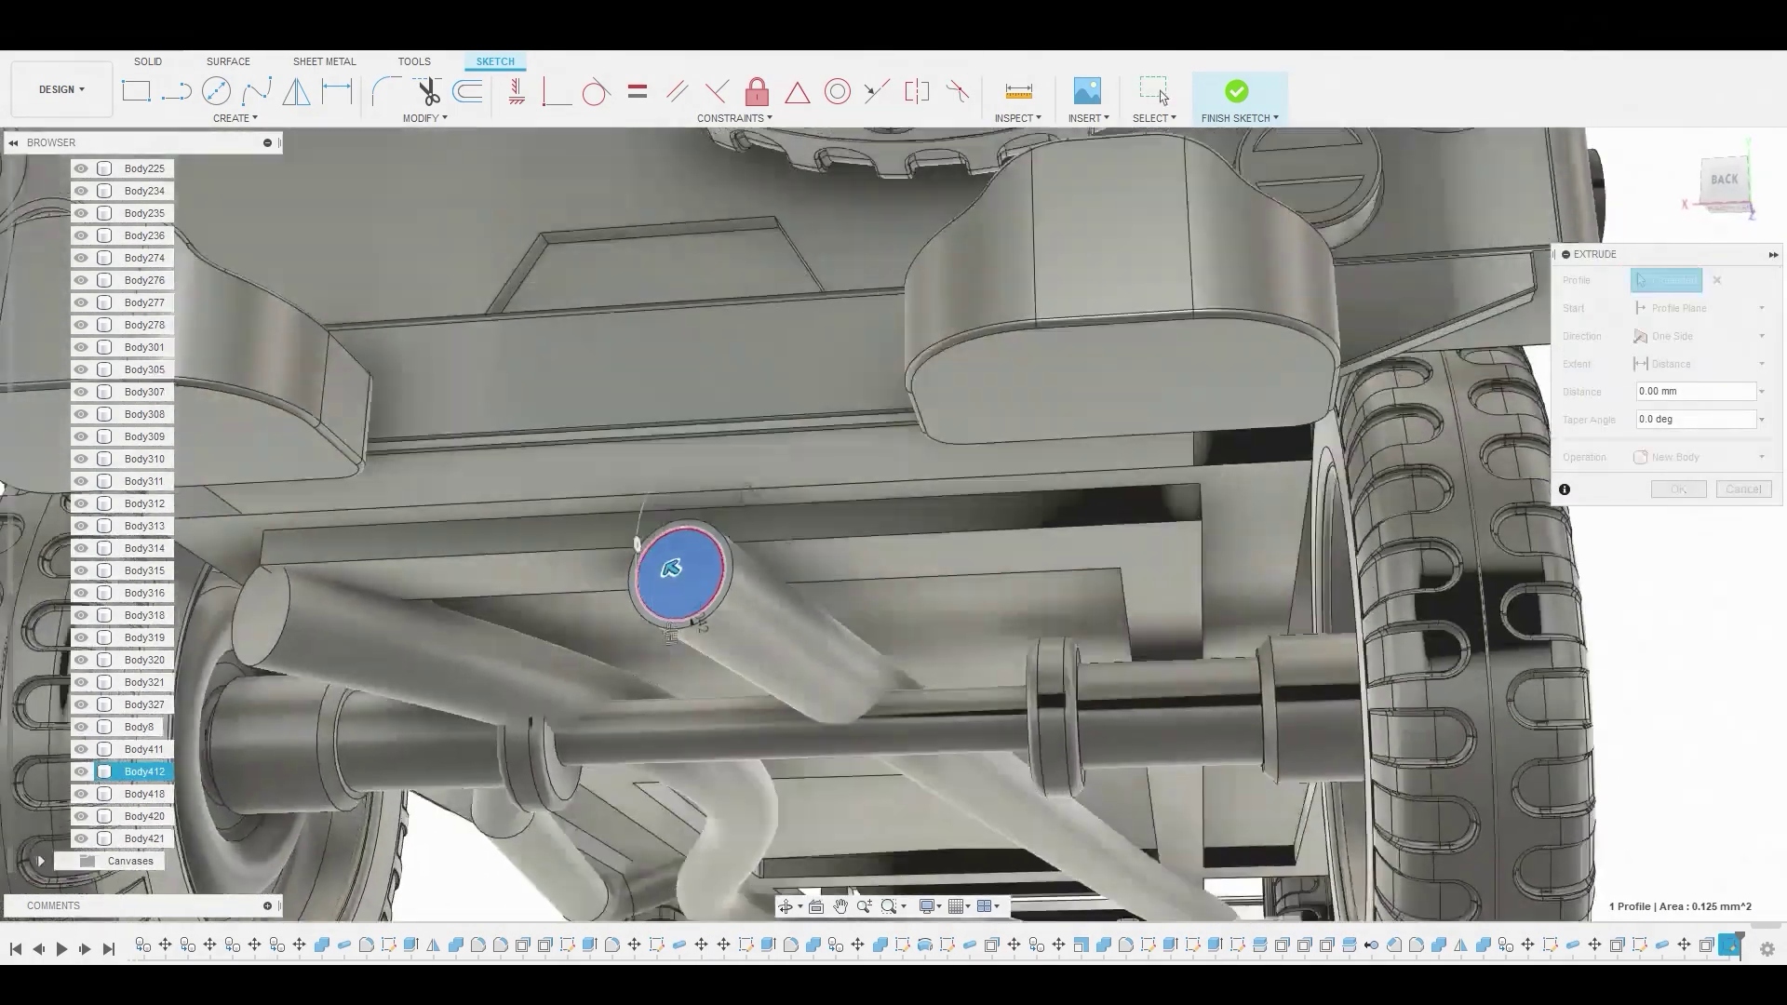
left_click_drag(679, 582, 953, 598)
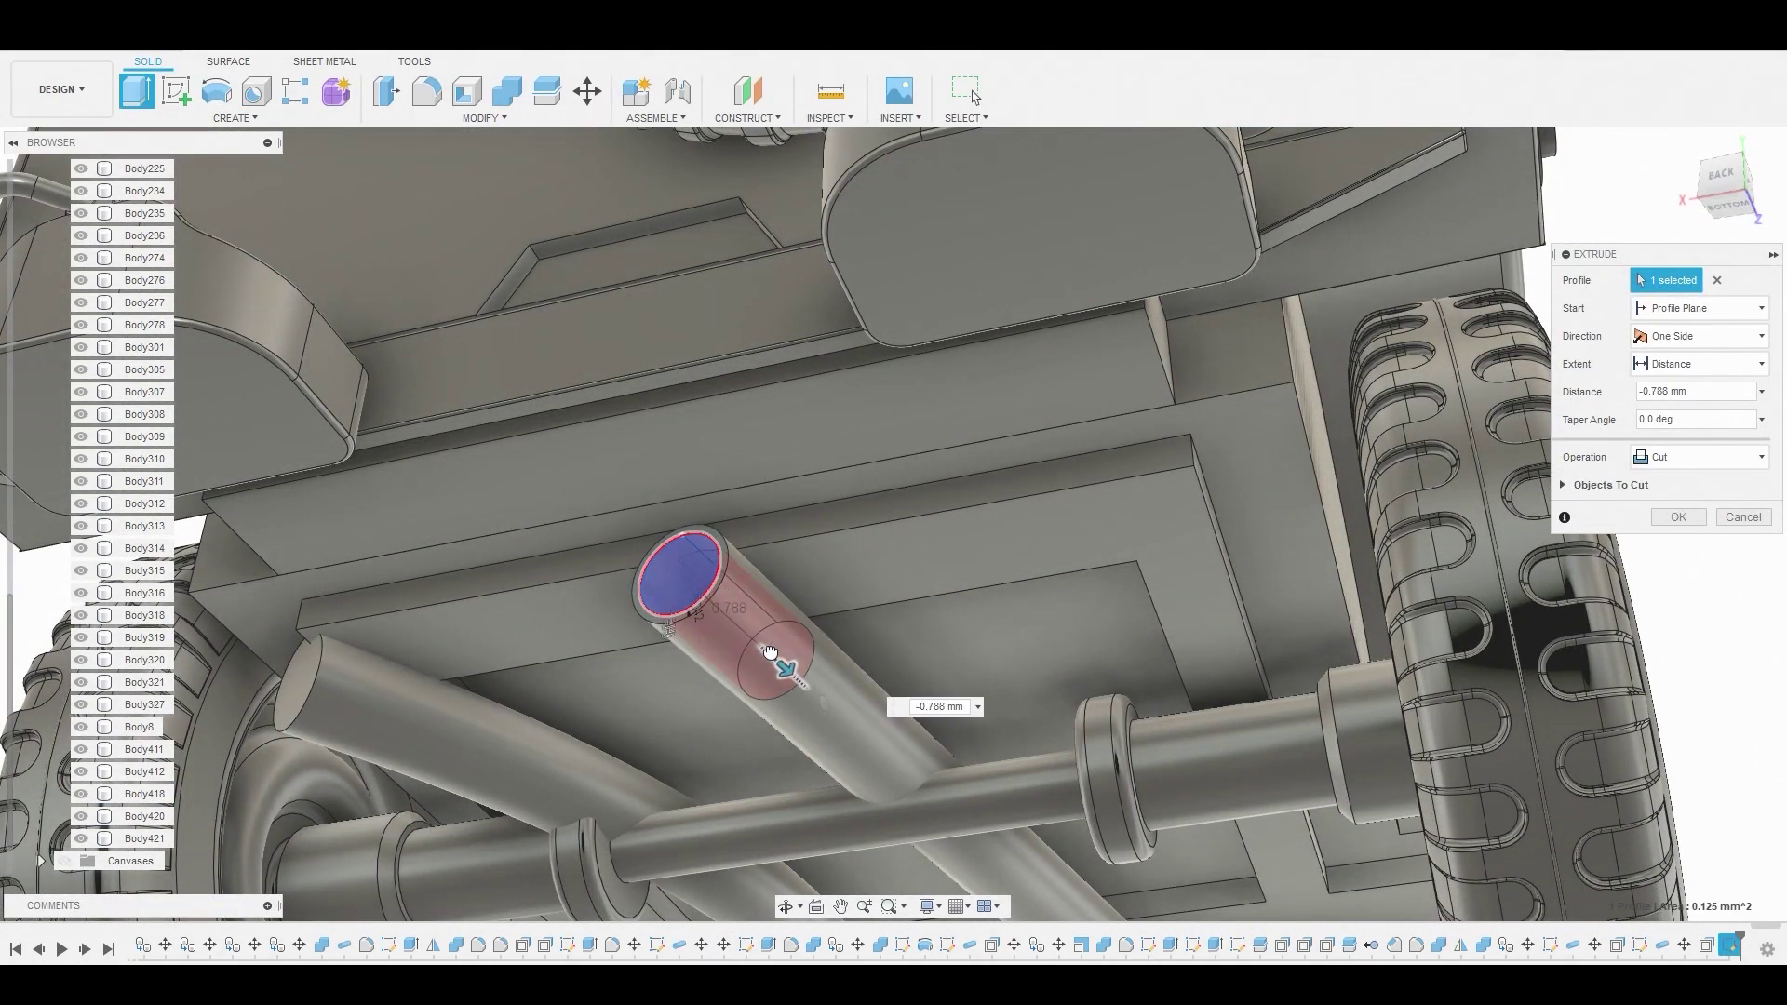
left_click(1679, 516)
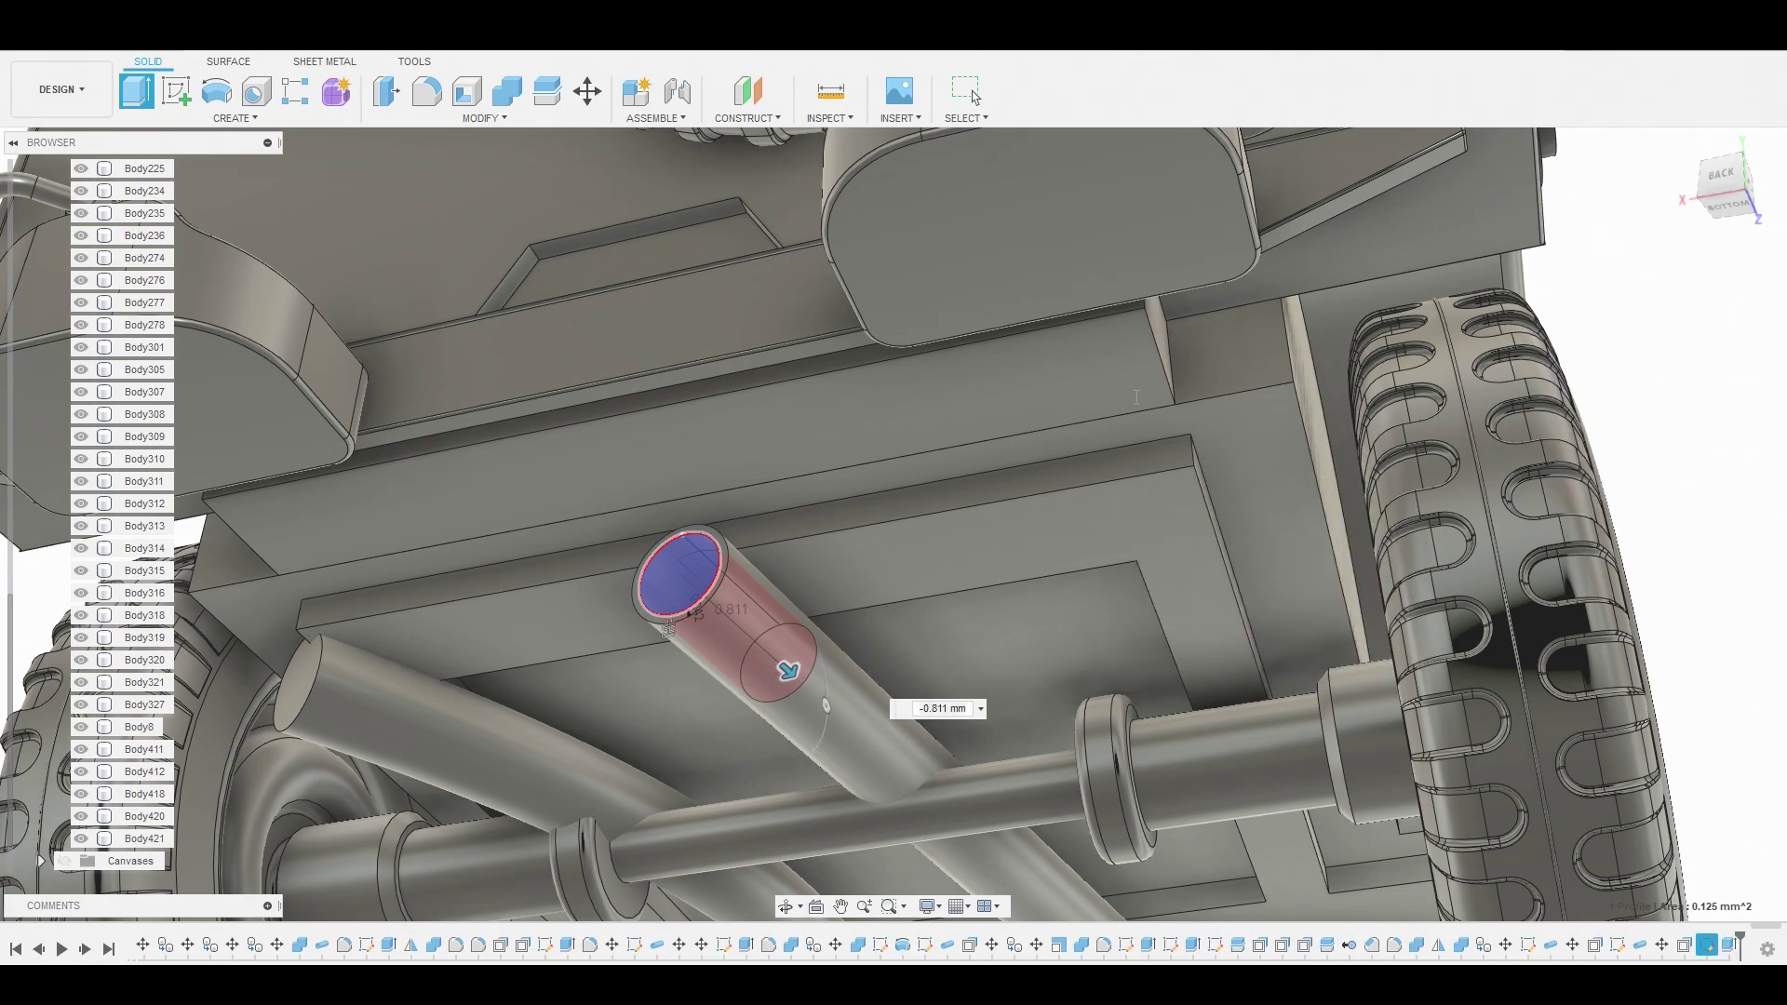
Sketch a circle about 0.16 mm in diameter on the inner side face of the front frame rail behind the bumper
scroll(1070, 380, "down", 5)
middle_click_drag(1070, 380, 765, 485, "shift")
left_click(747, 454)
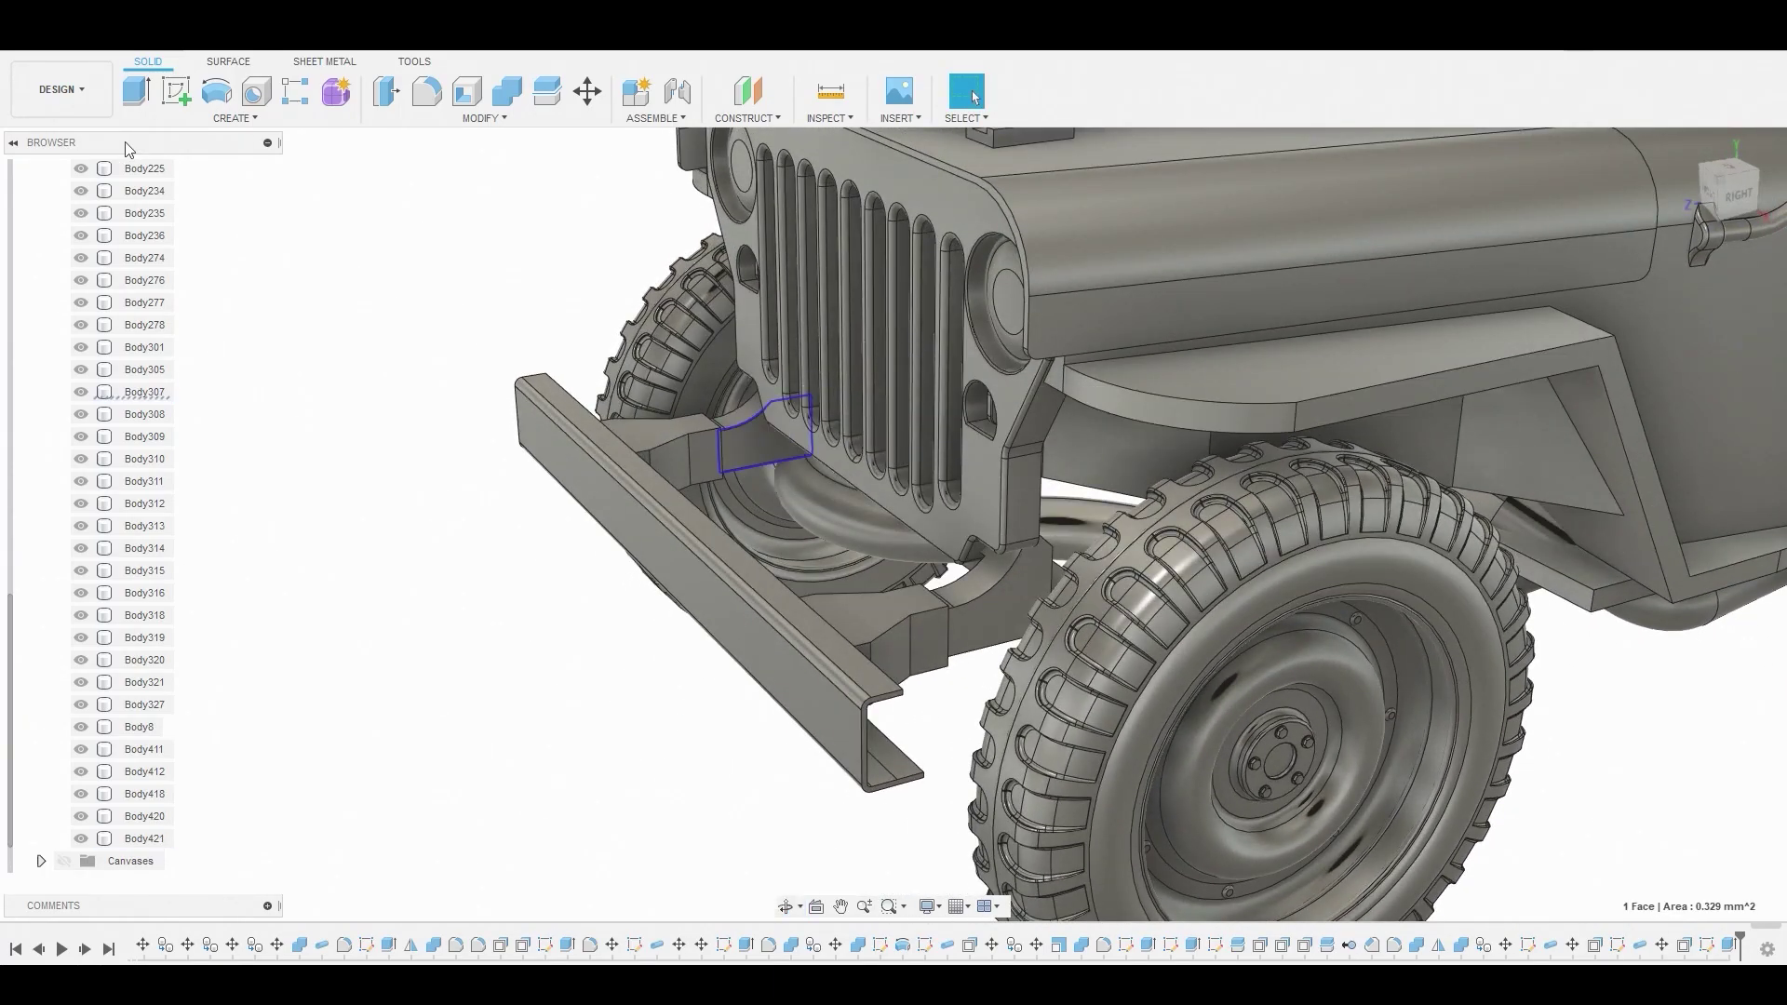
left_click(174, 95)
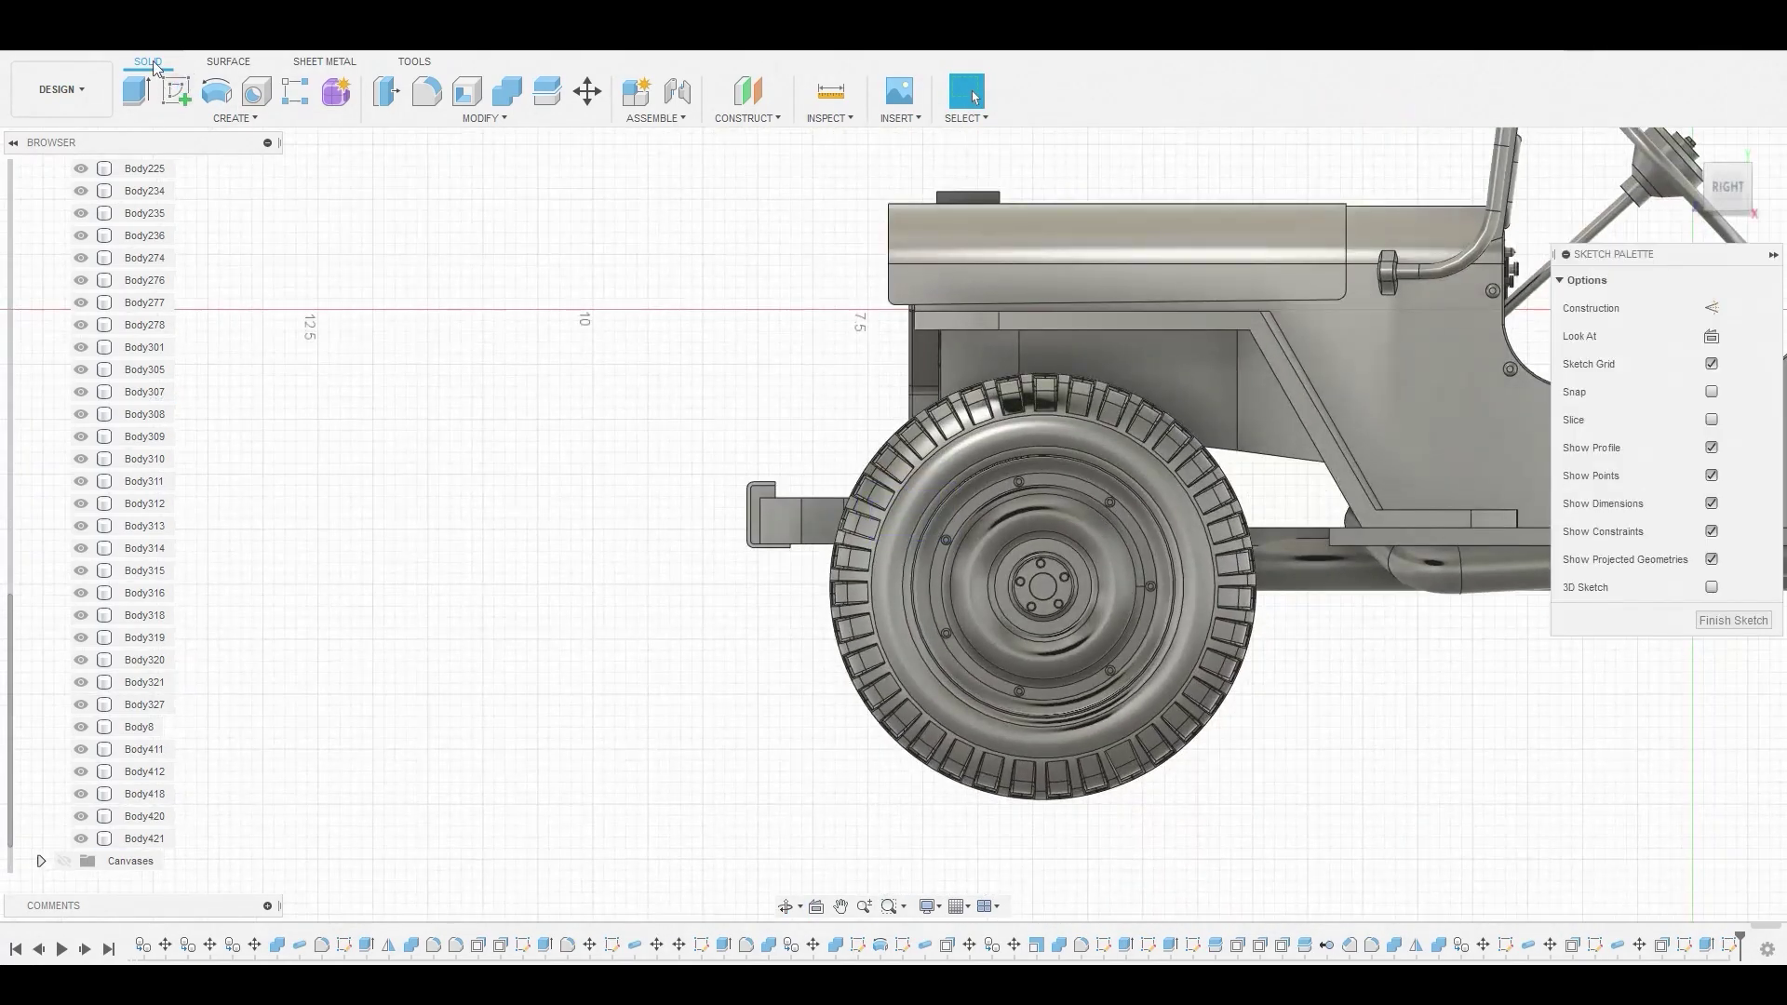
left_click(215, 90)
middle_click_drag(545, 249, 686, 326, "shift")
scroll(925, 606, "up", 3)
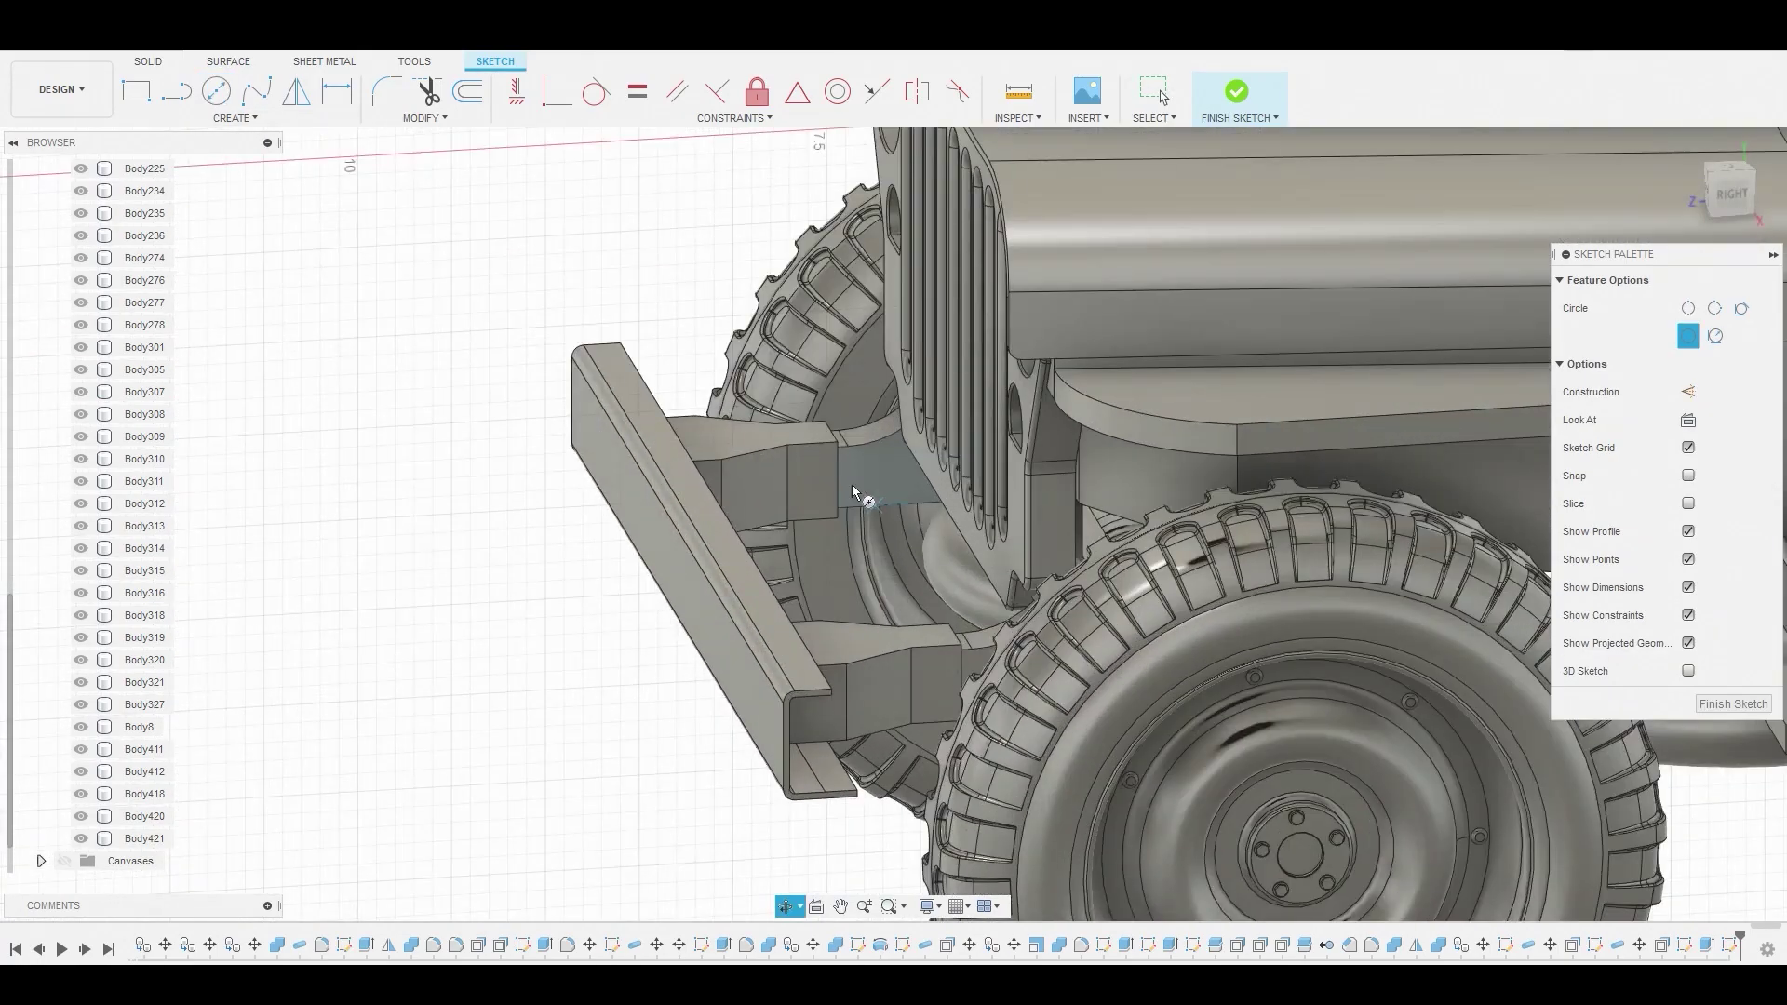
scroll(857, 493, "up", 2)
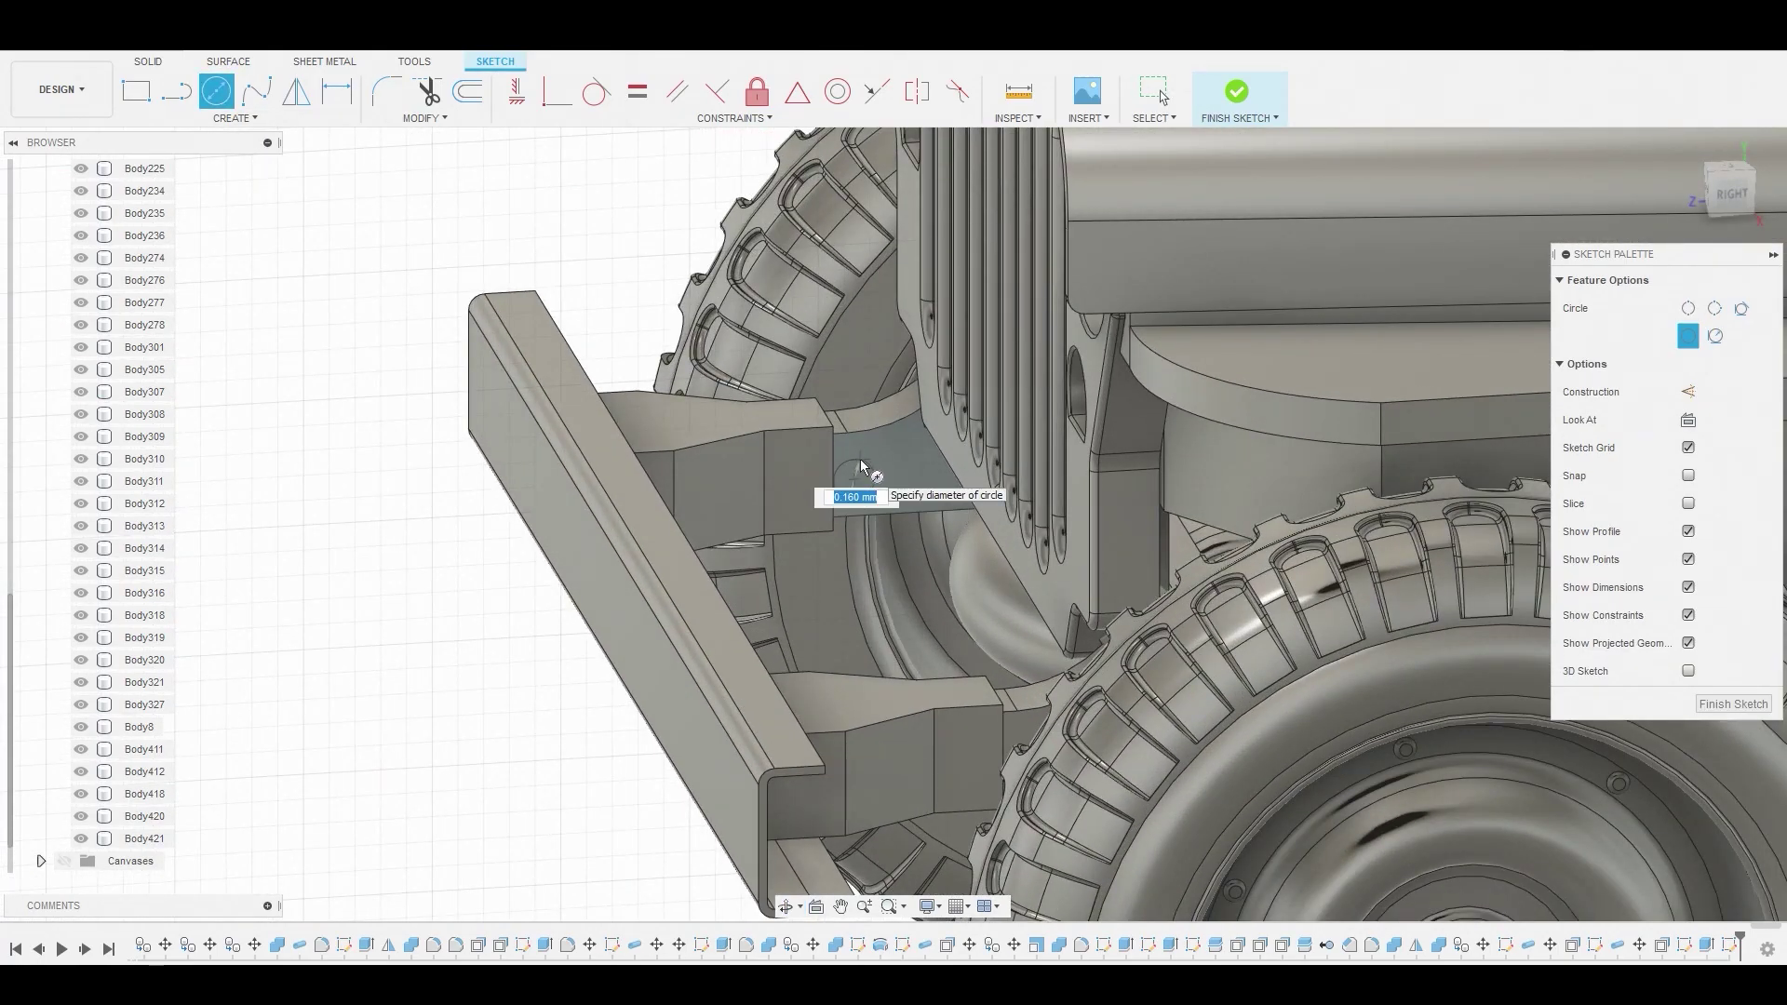
left_click(860, 461)
right_click(860, 462)
left_click(922, 461)
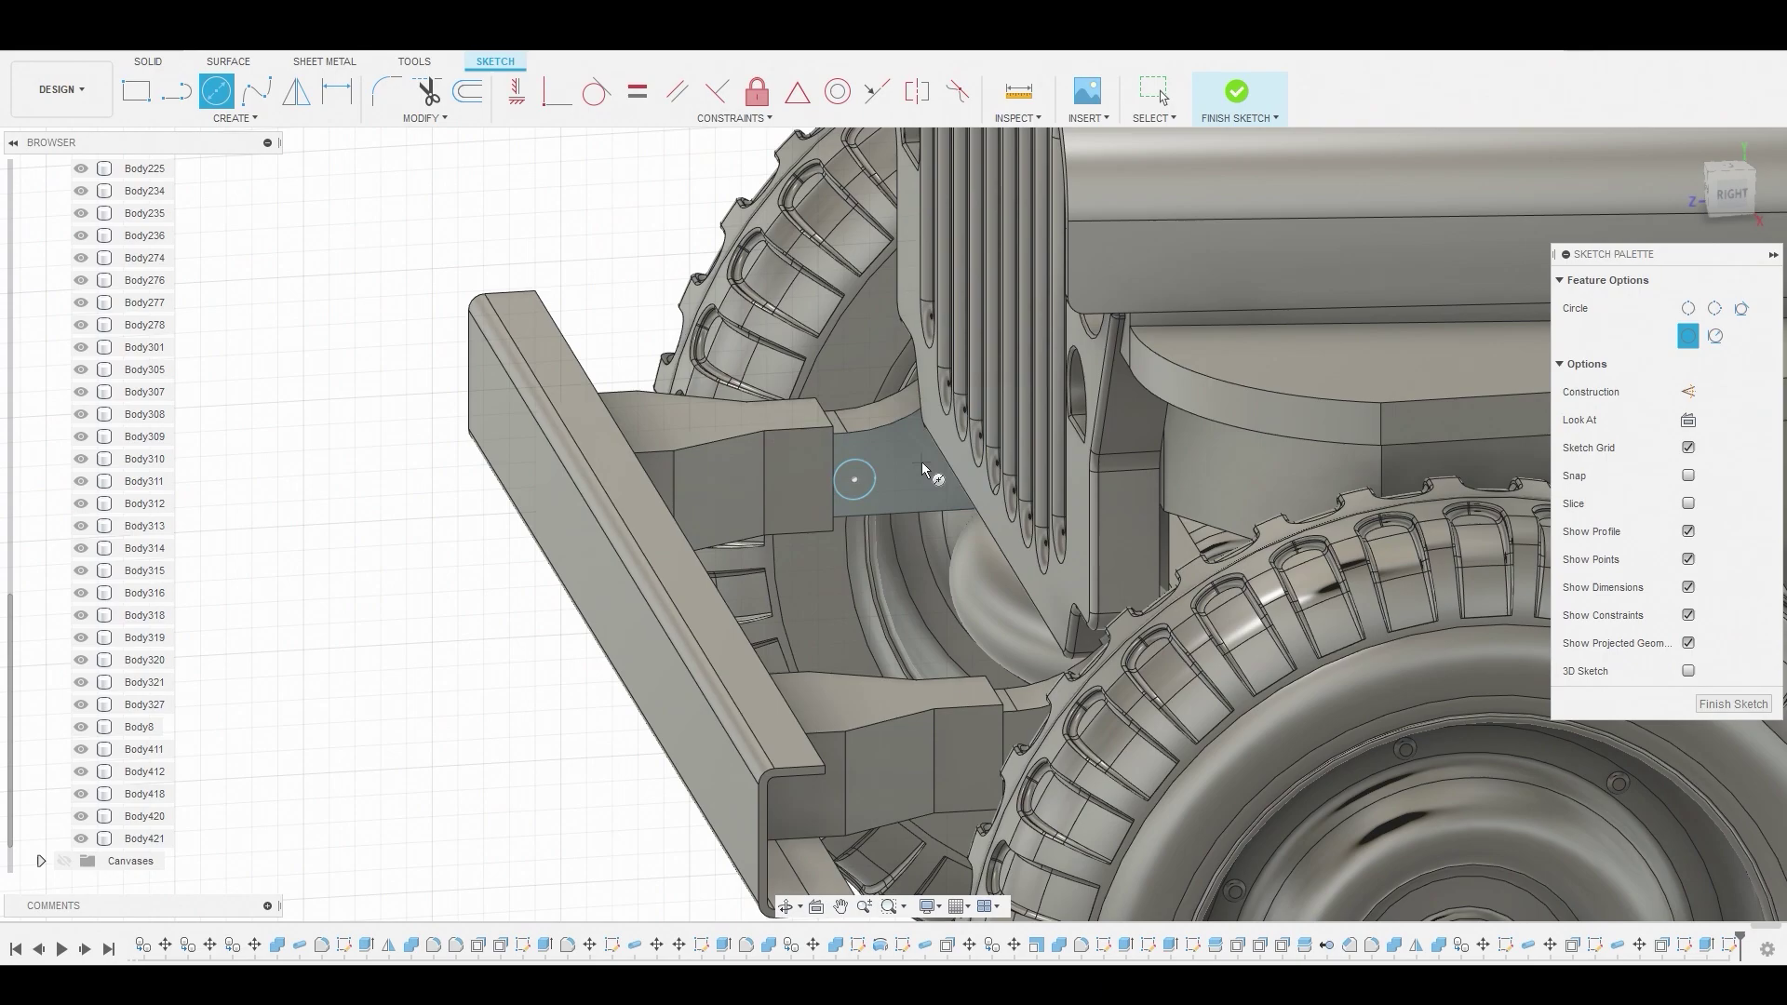
Extrude the circle about 3.177 mm across to the opposite frame rail as a joined crossbar
right_click(867, 481)
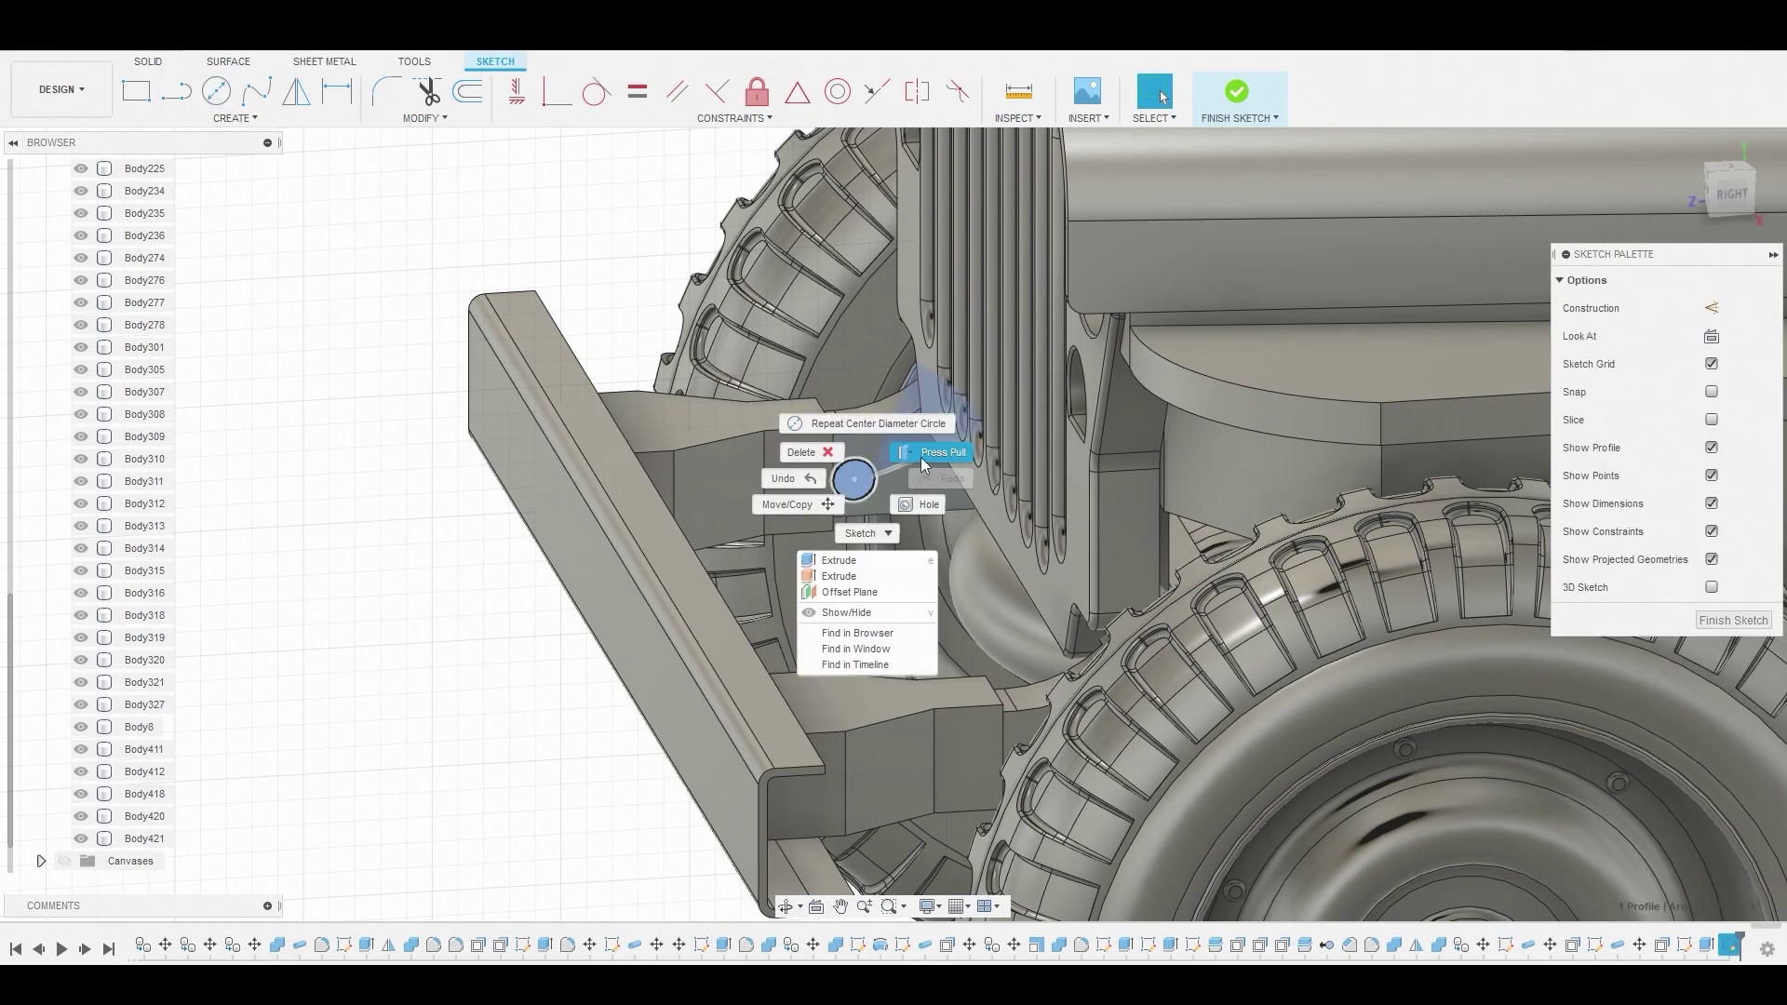
left_click(920, 455)
left_click(869, 485)
middle_click_drag(873, 487, 651, 596, "shift")
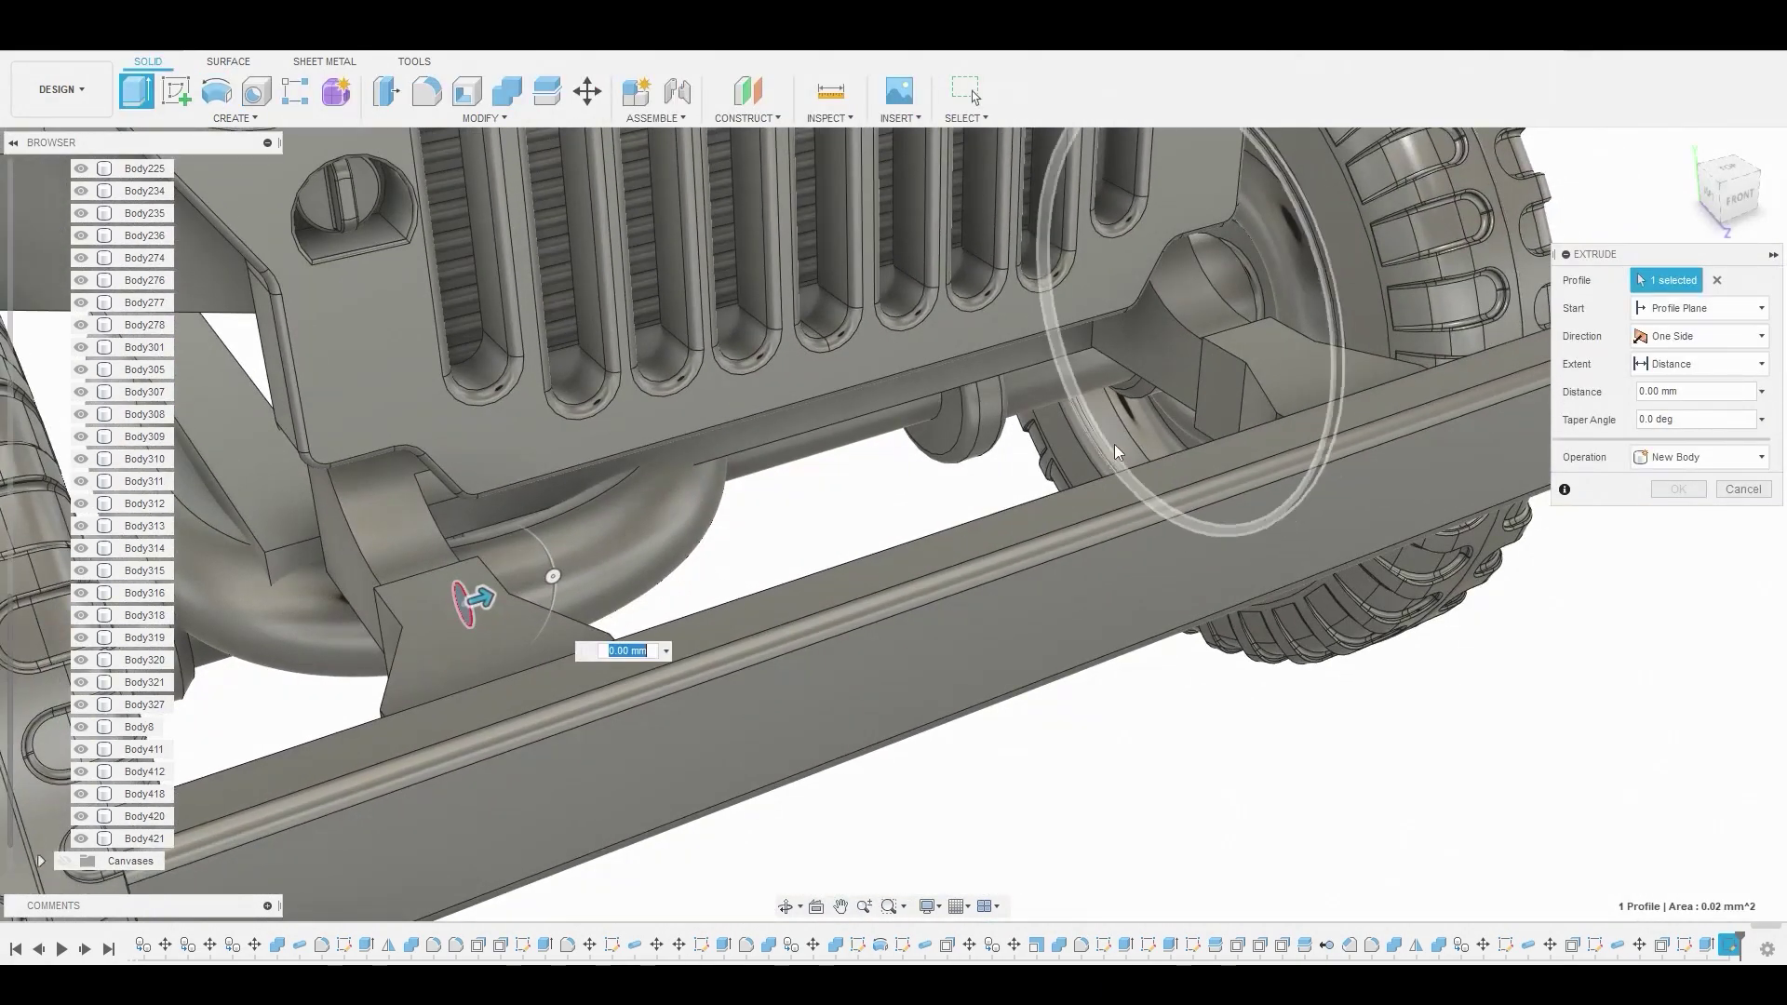
left_click(1210, 404)
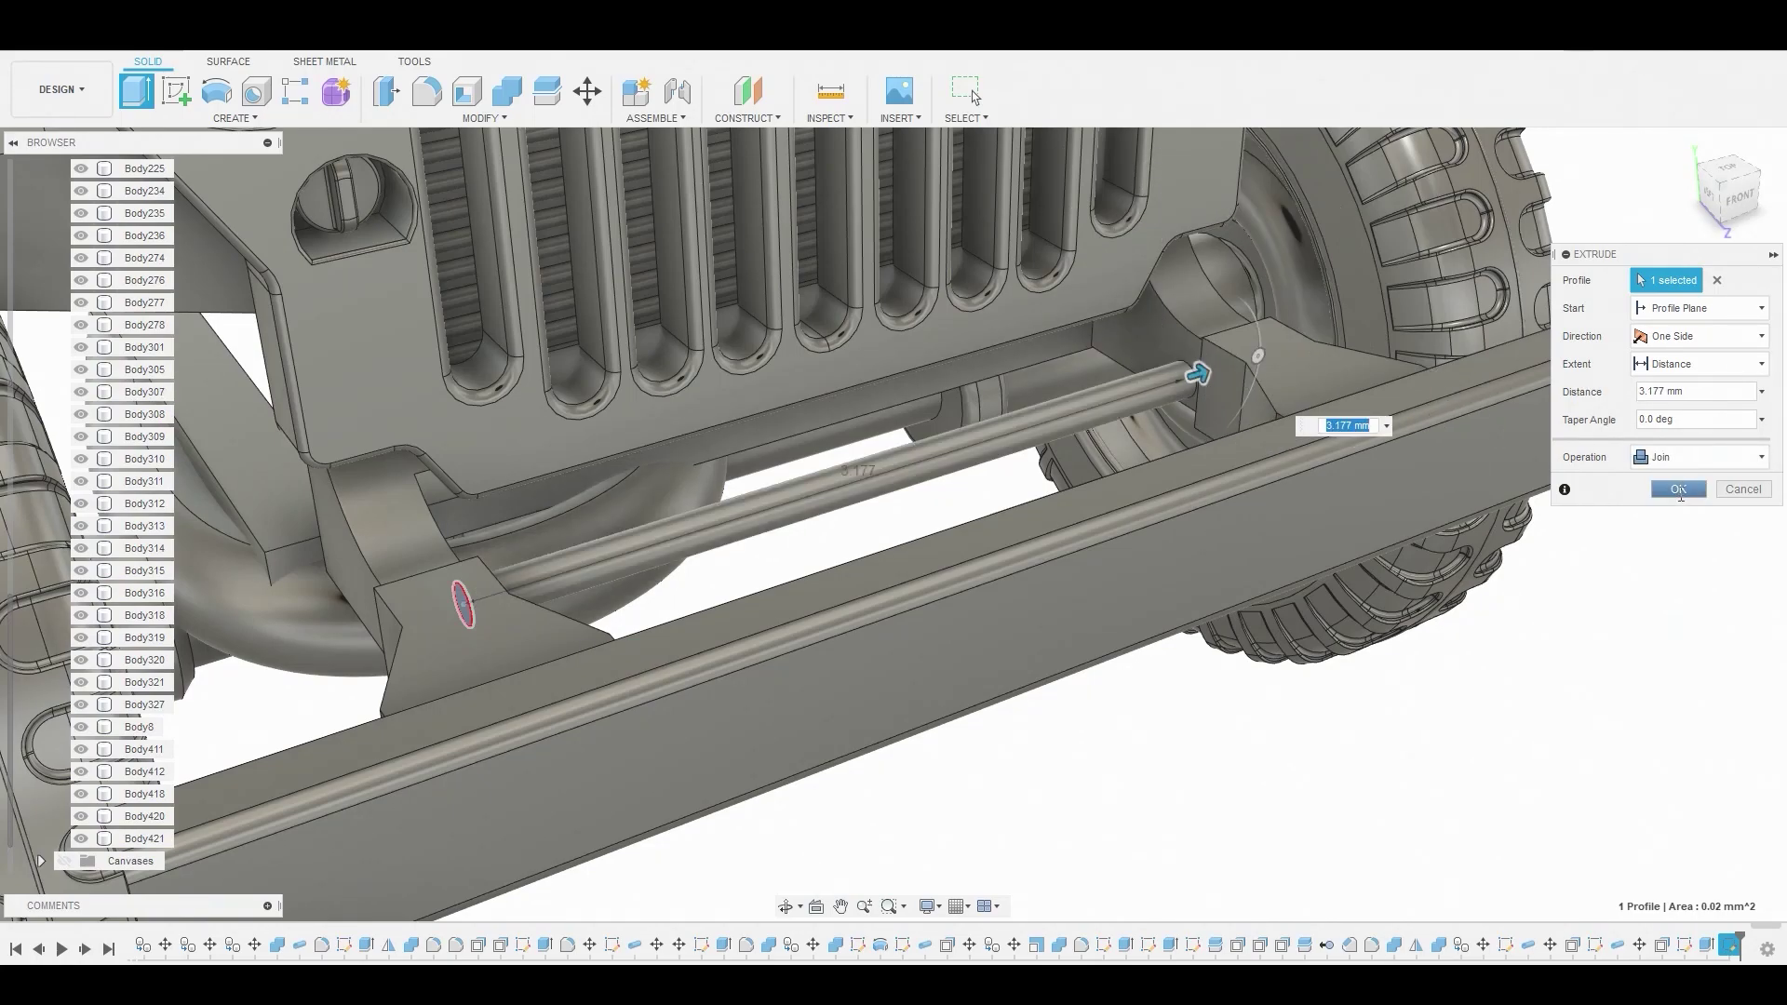
left_click(1680, 491)
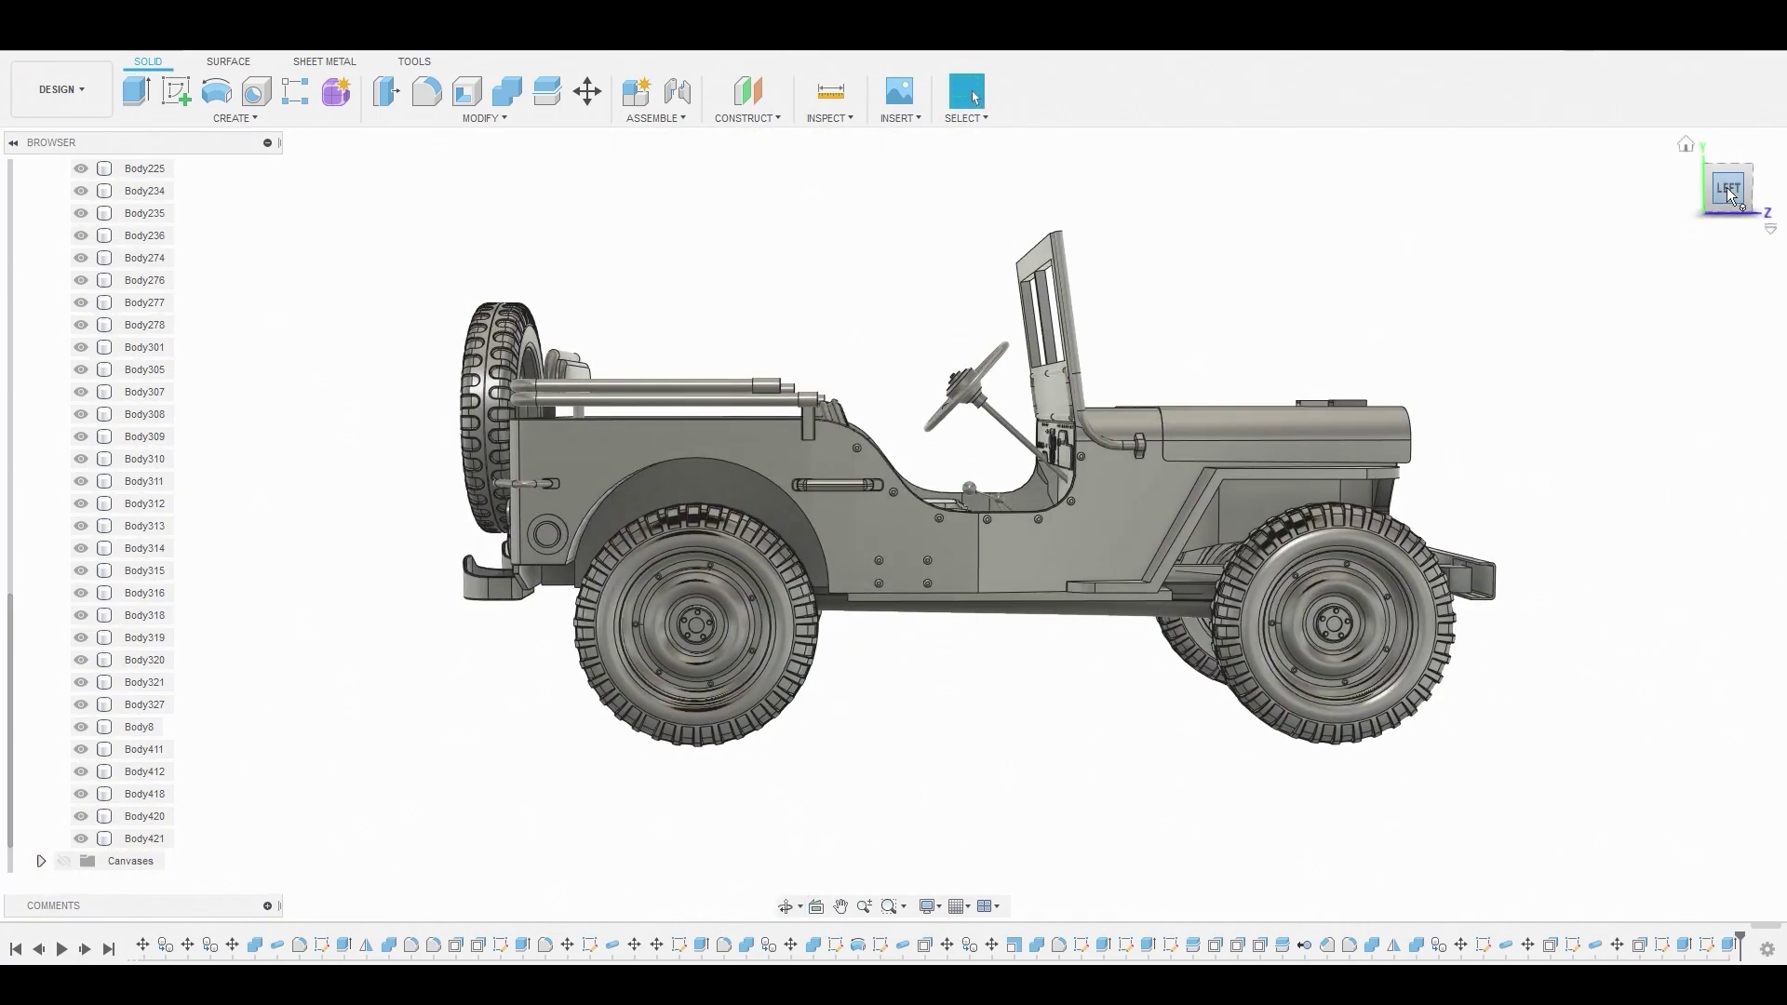
Sketch a rectangle about 1.654 by 0.604 mm on the side plane, just below the body between the wheels
left_click(1731, 194)
left_click(176, 92)
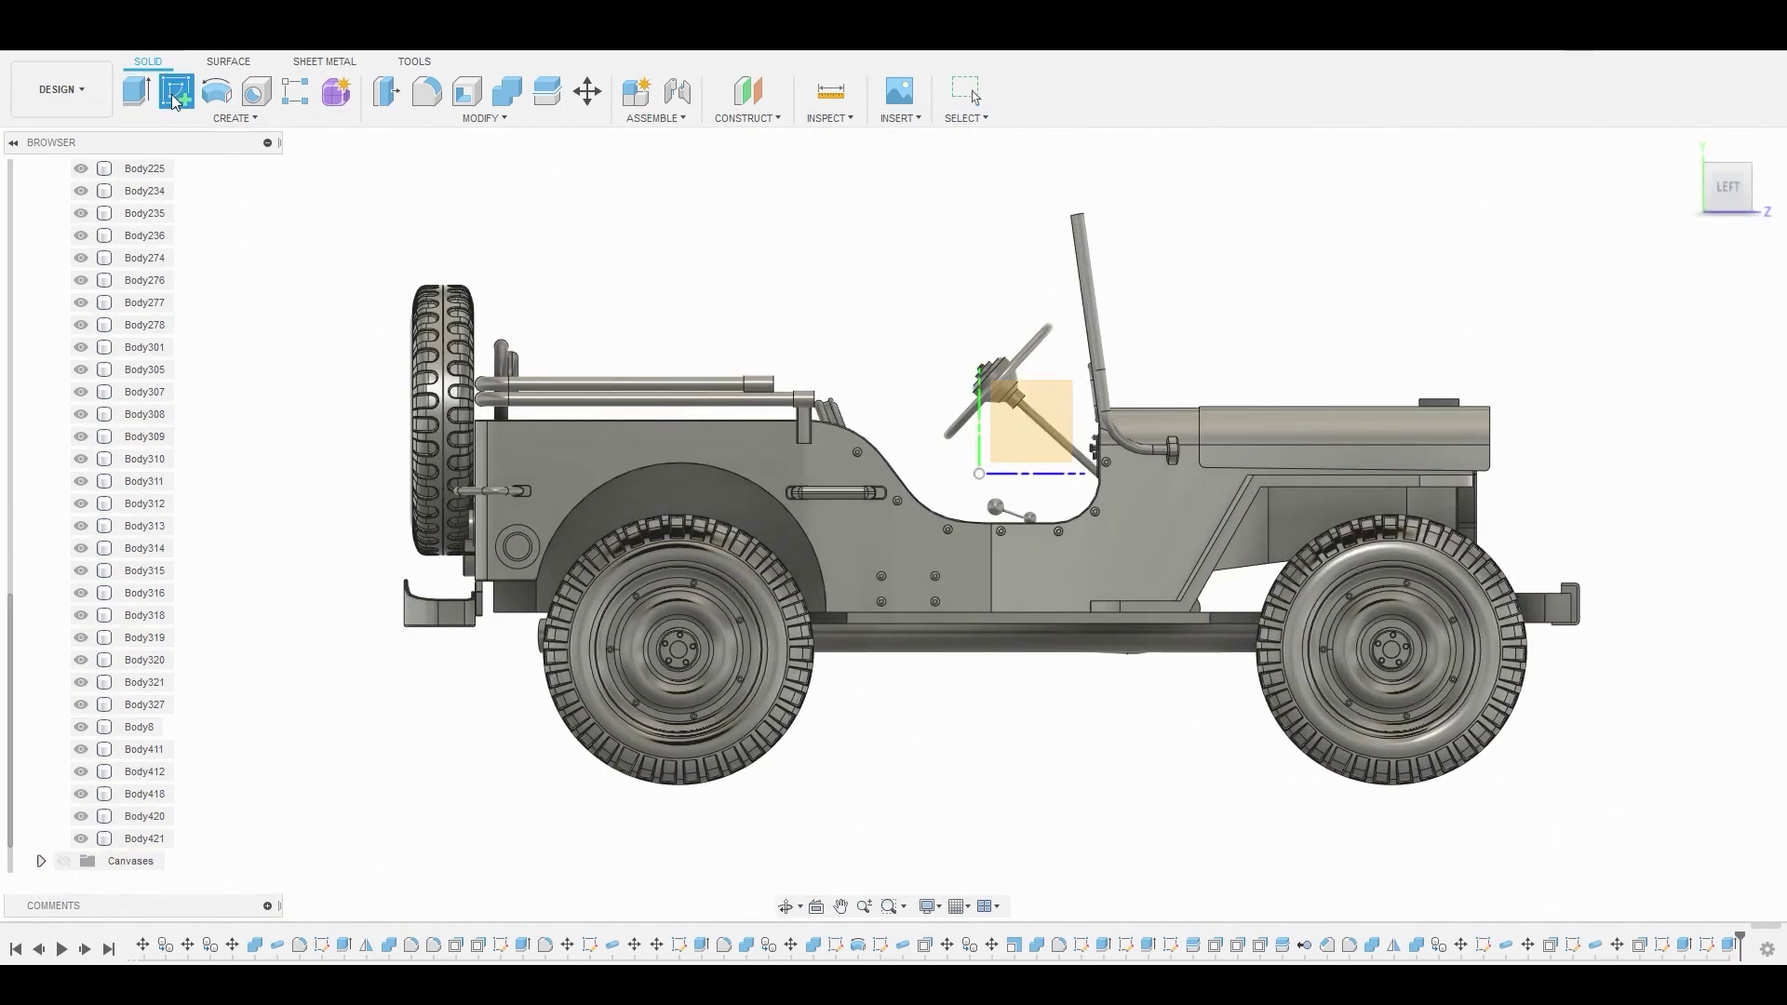
left_click(1023, 440)
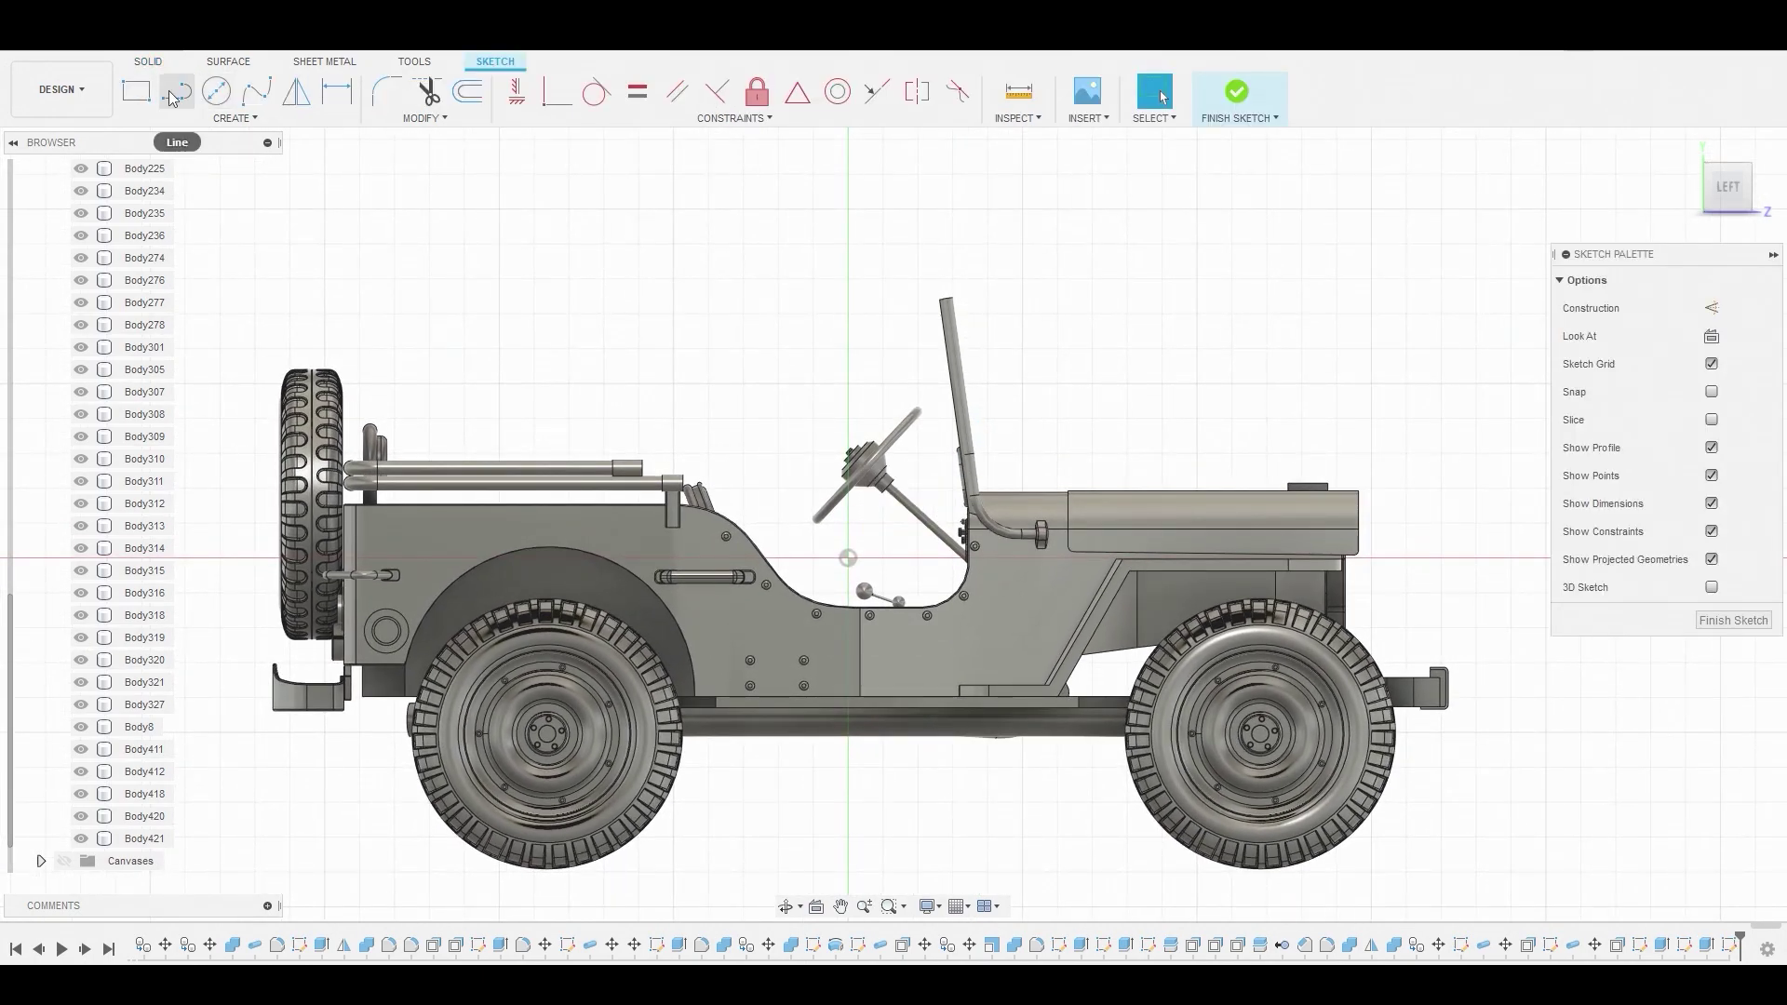
left_click(146, 98)
scroll(871, 633, "up", 4)
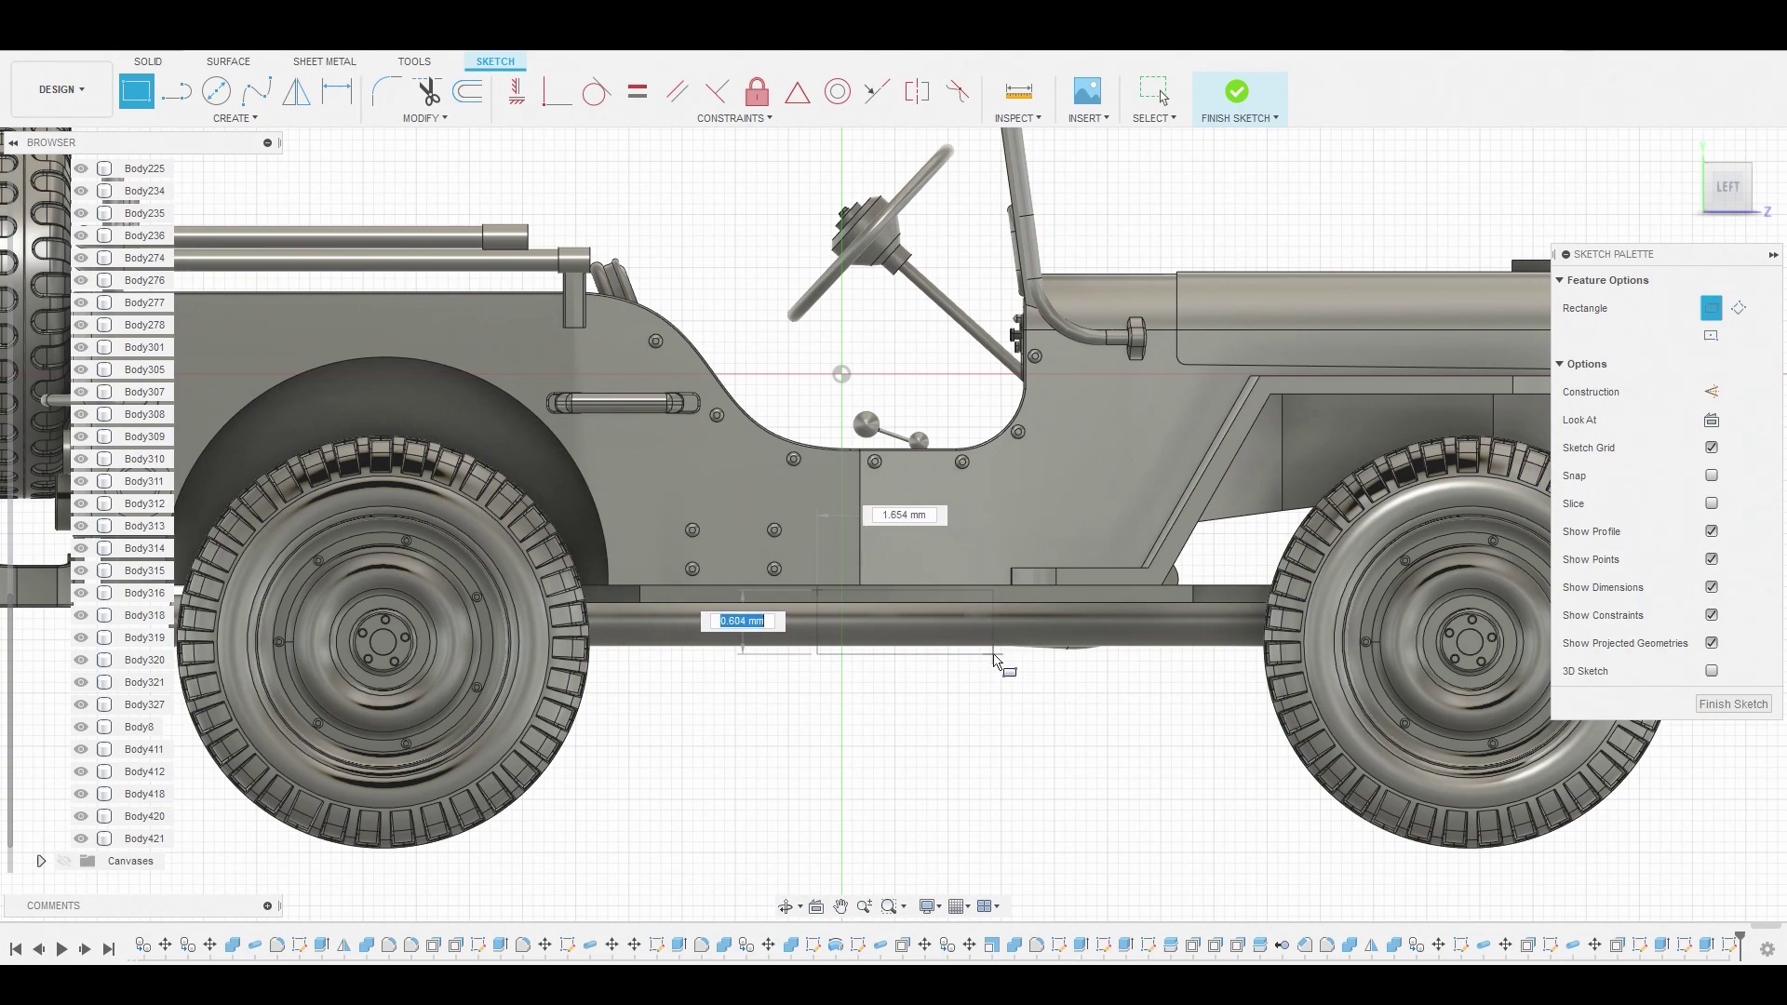
left_click(997, 661)
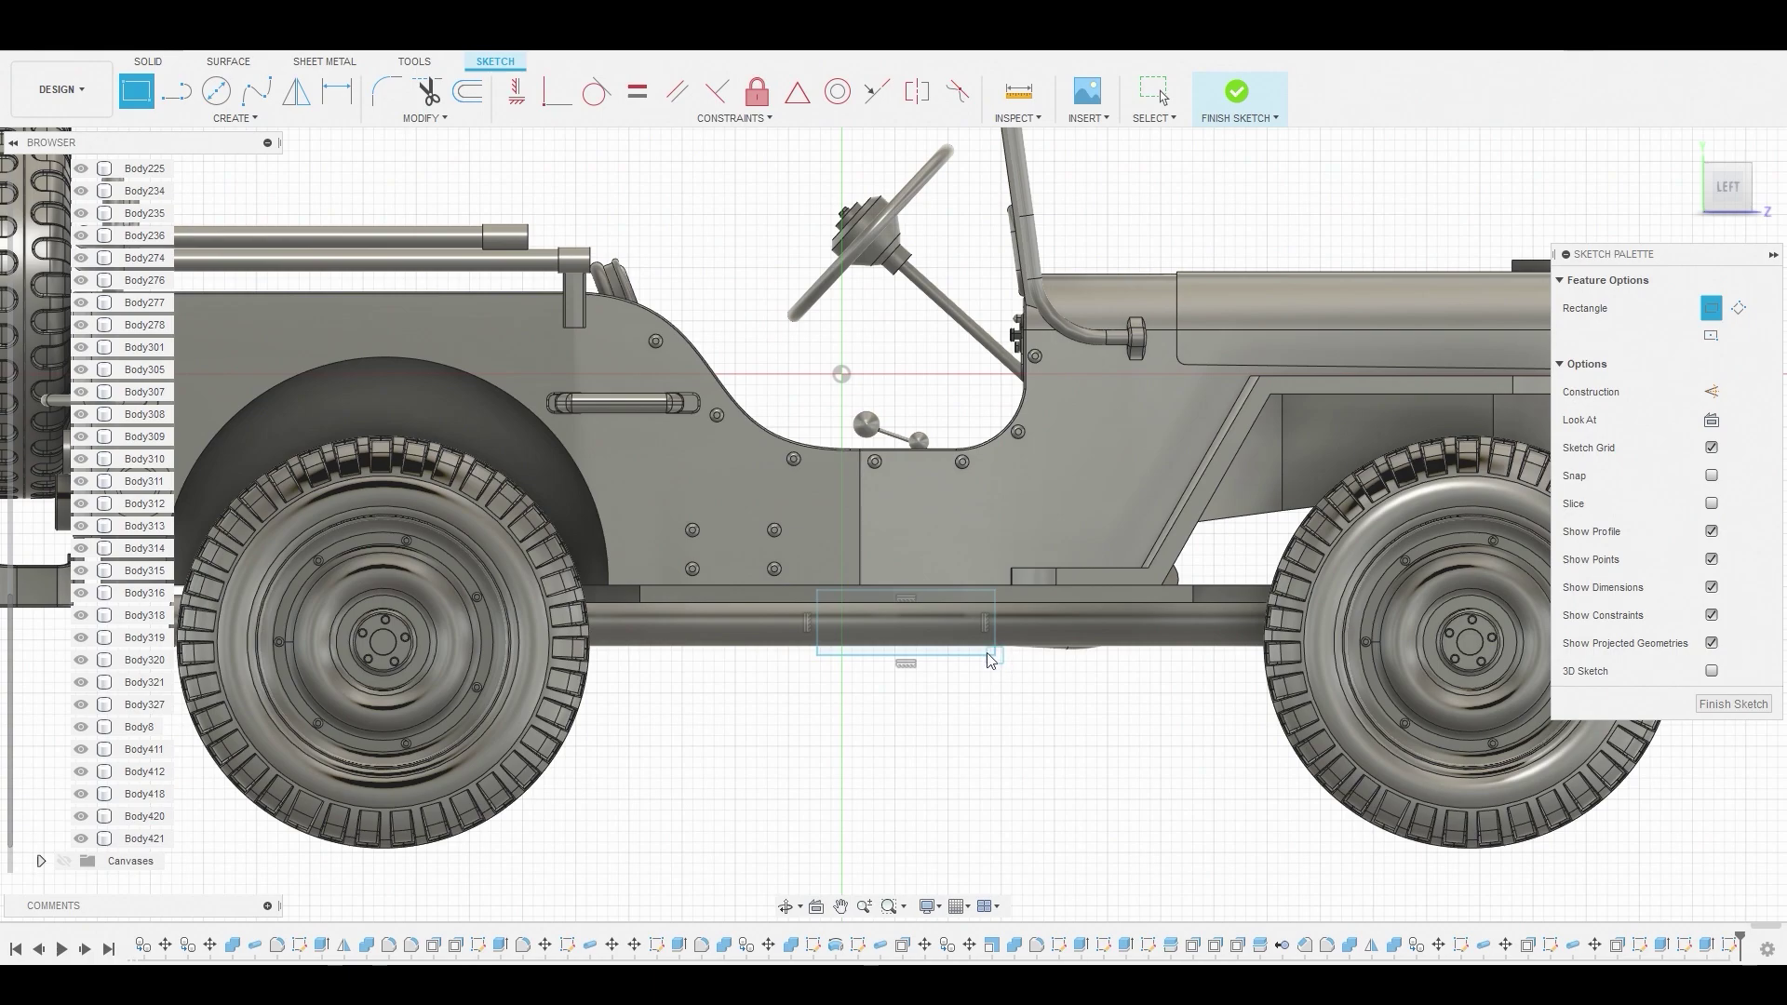
right_click(986, 653)
left_click(1045, 653)
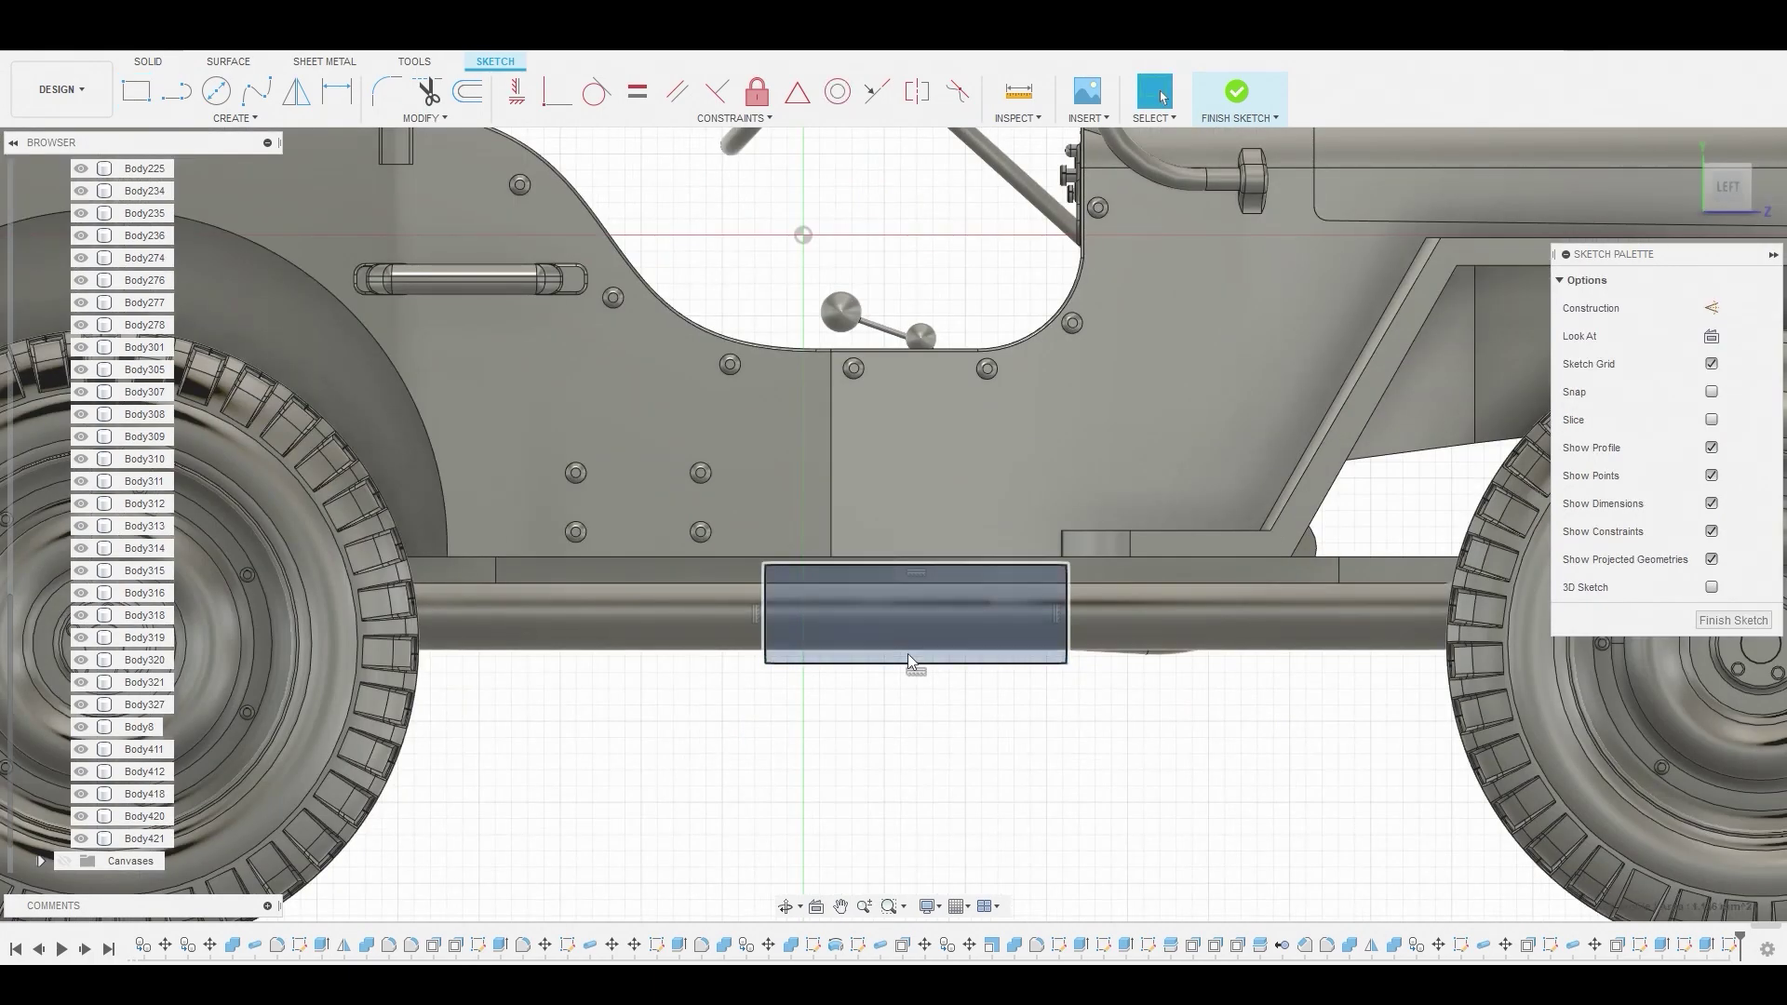
Extrude the rectangle about 1.354 mm beneath the chassis as a new body
right_click(908, 654)
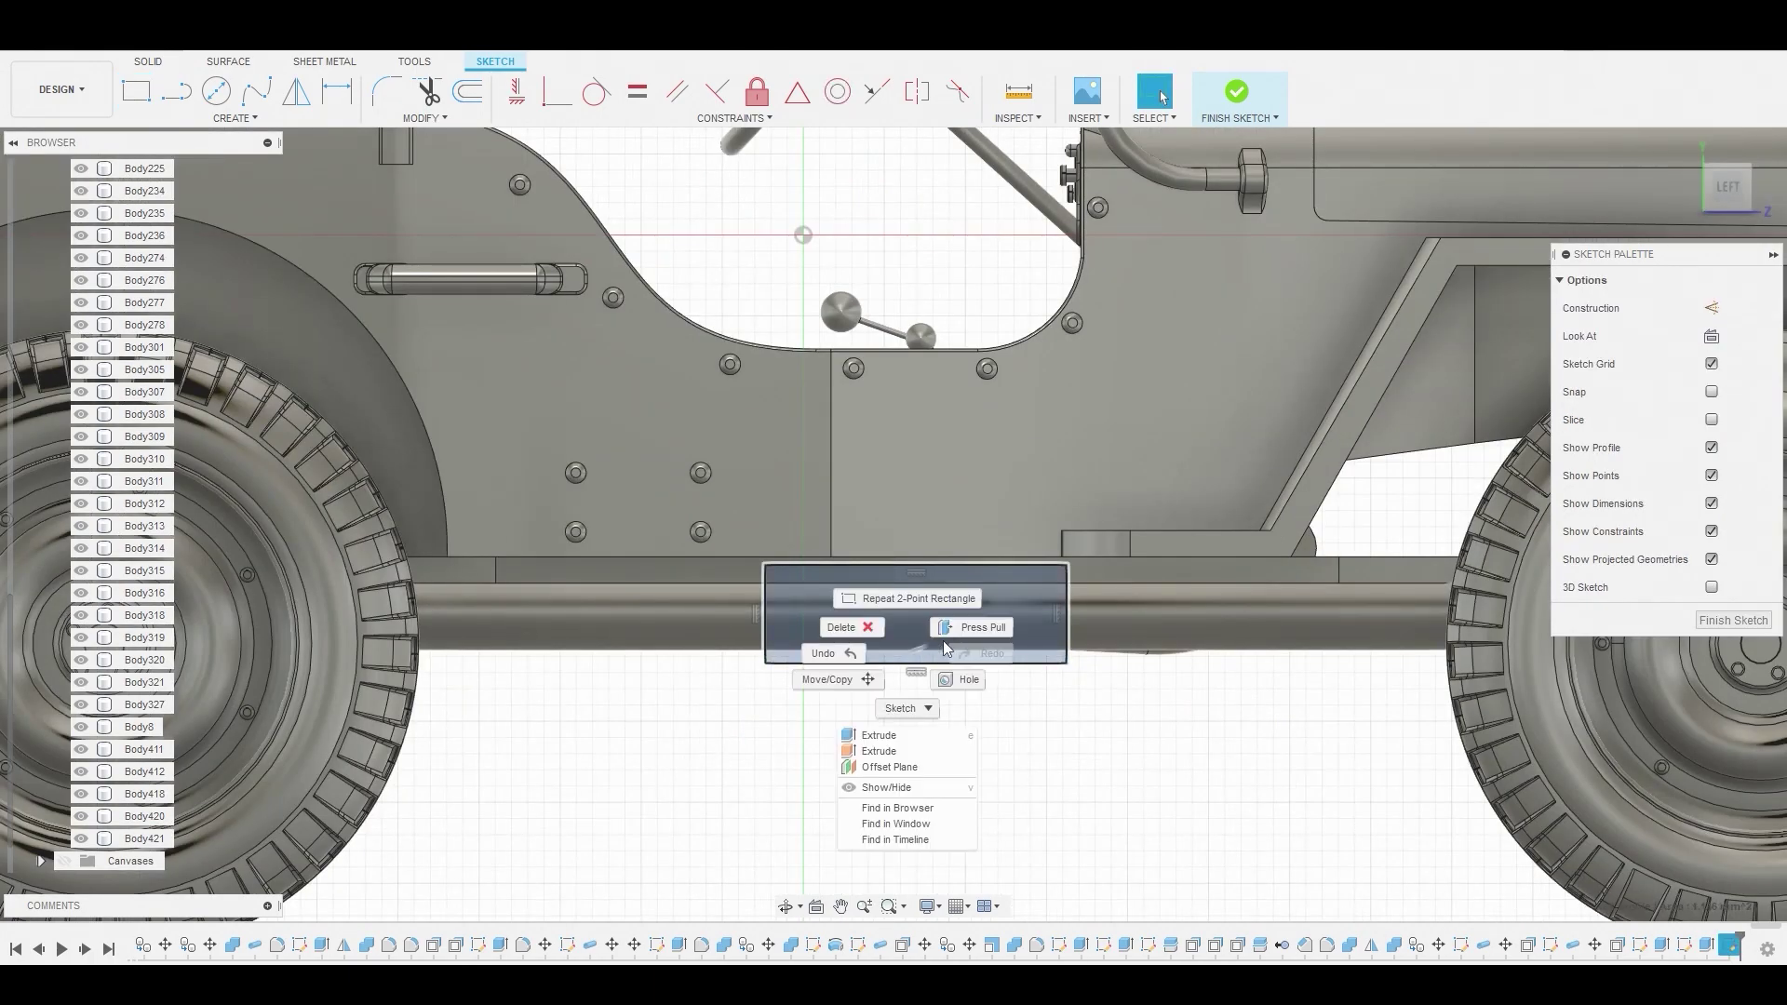
left_click(972, 627)
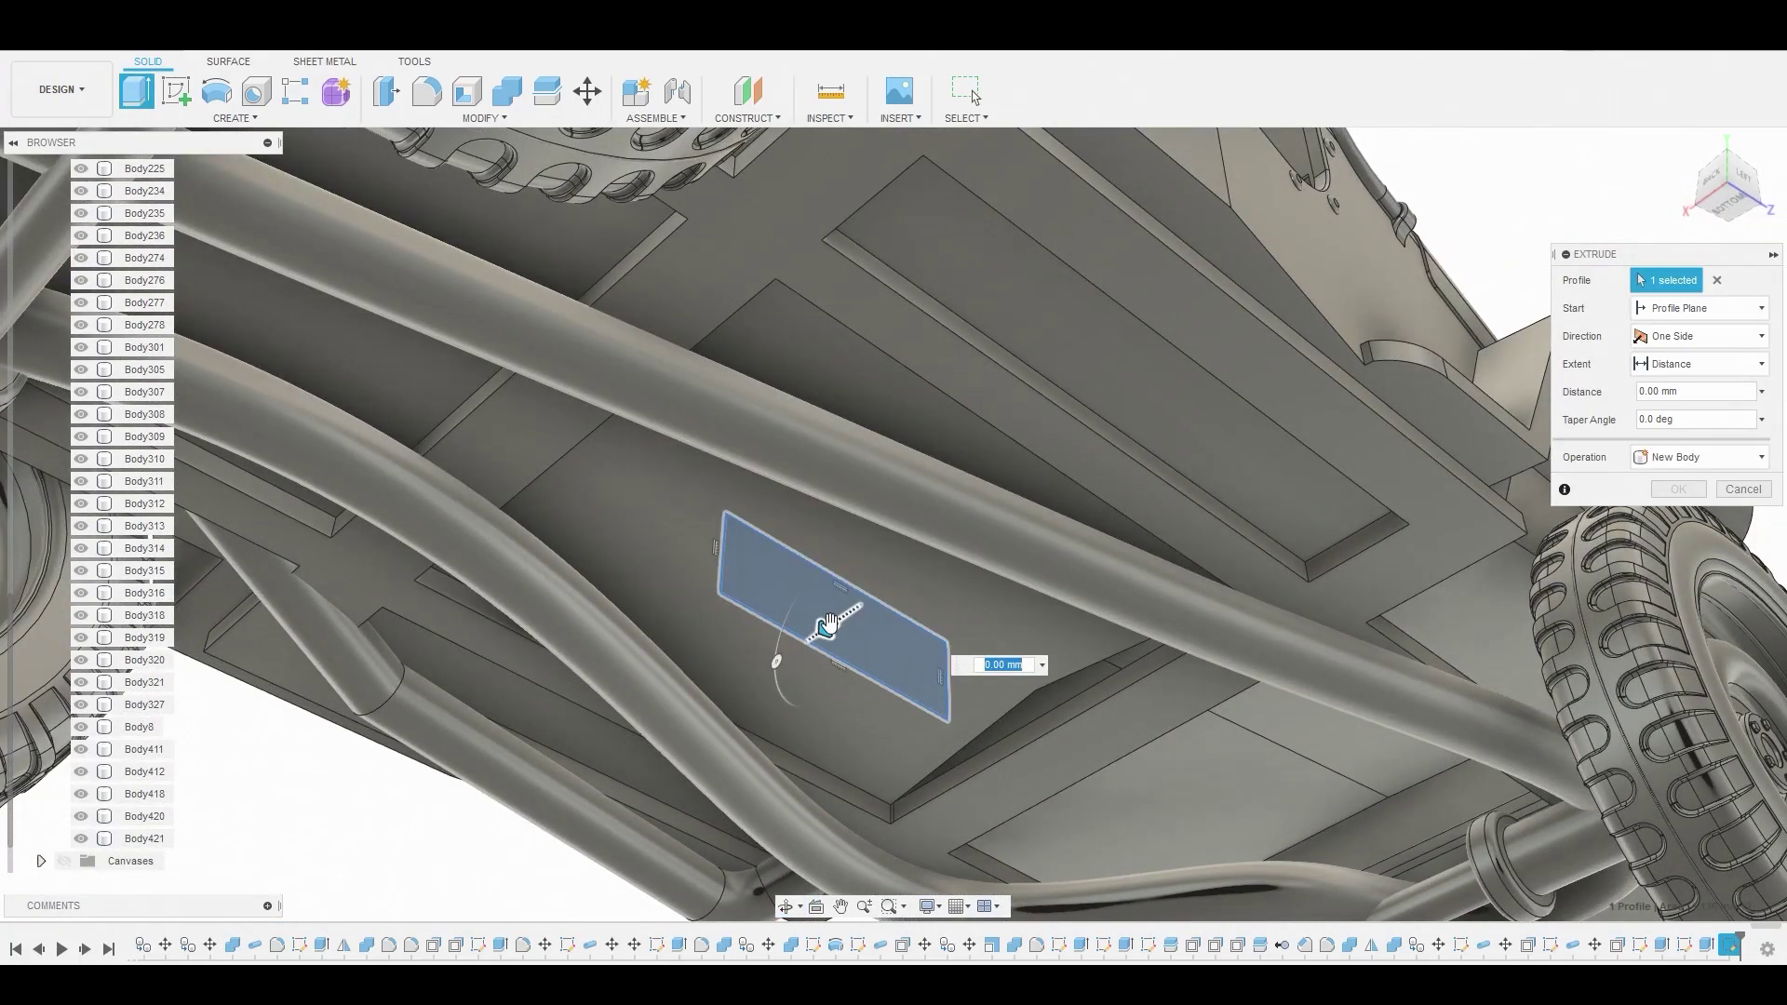
left_click_drag(842, 610, 1013, 506)
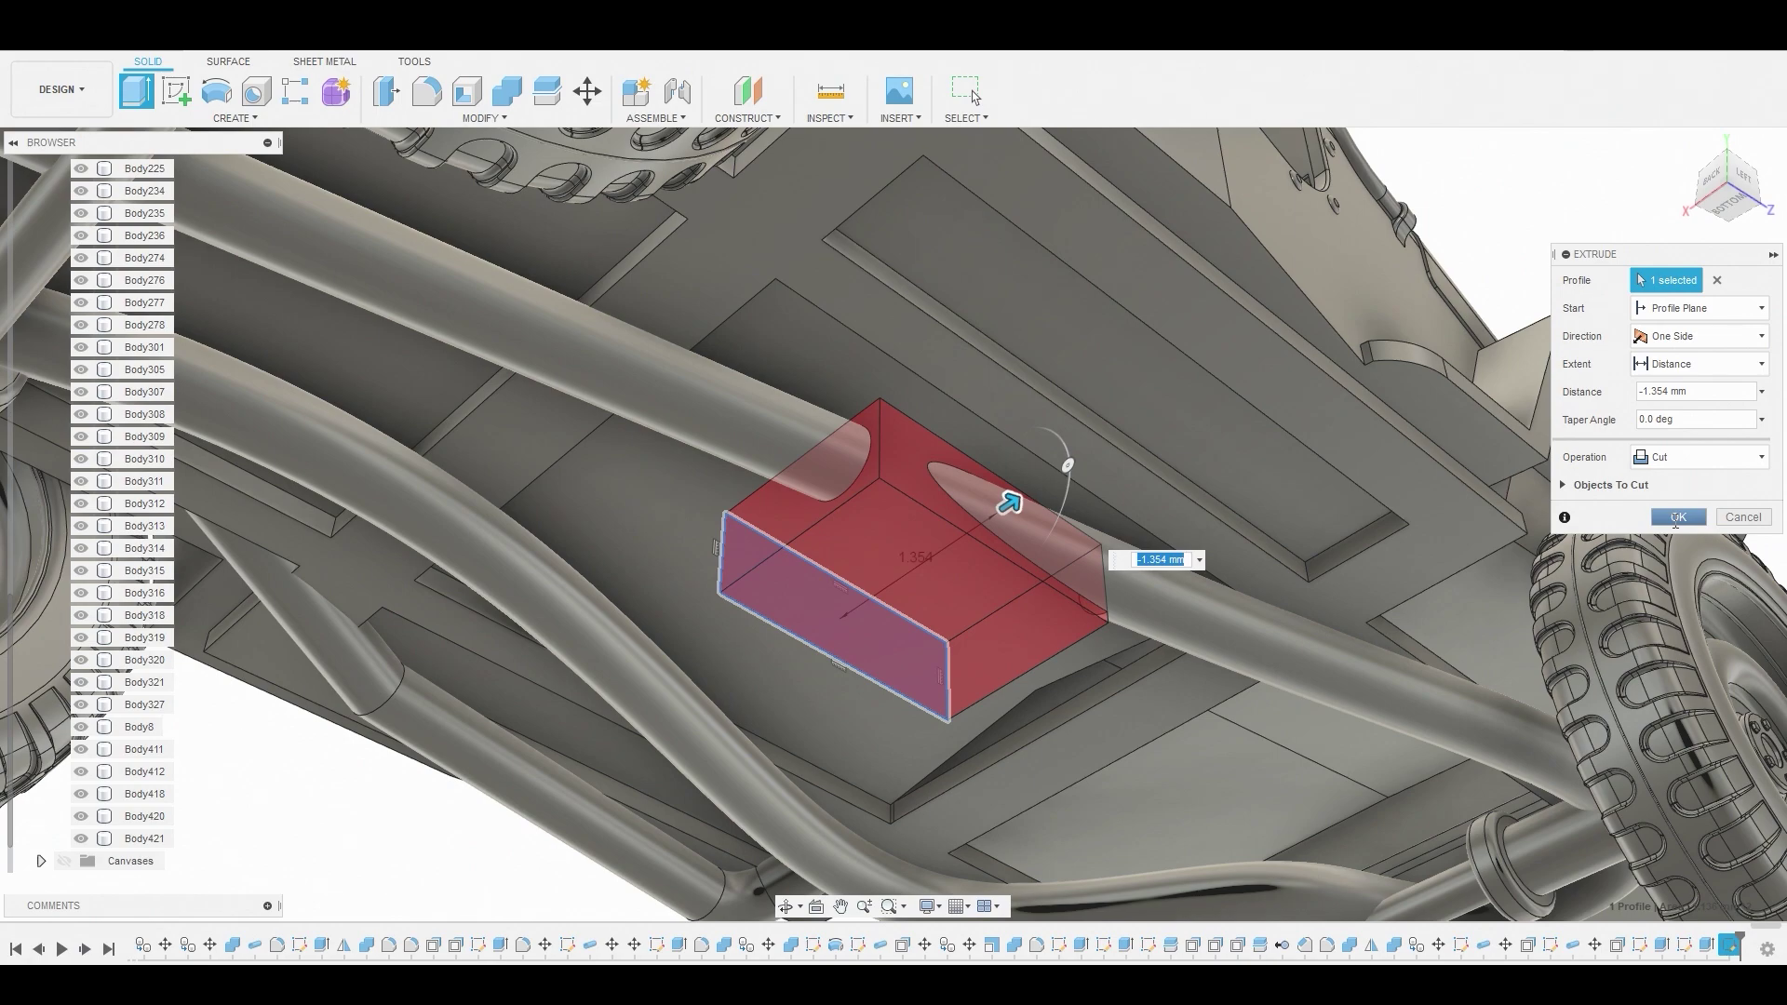
left_click(1693, 456)
left_click(1688, 554)
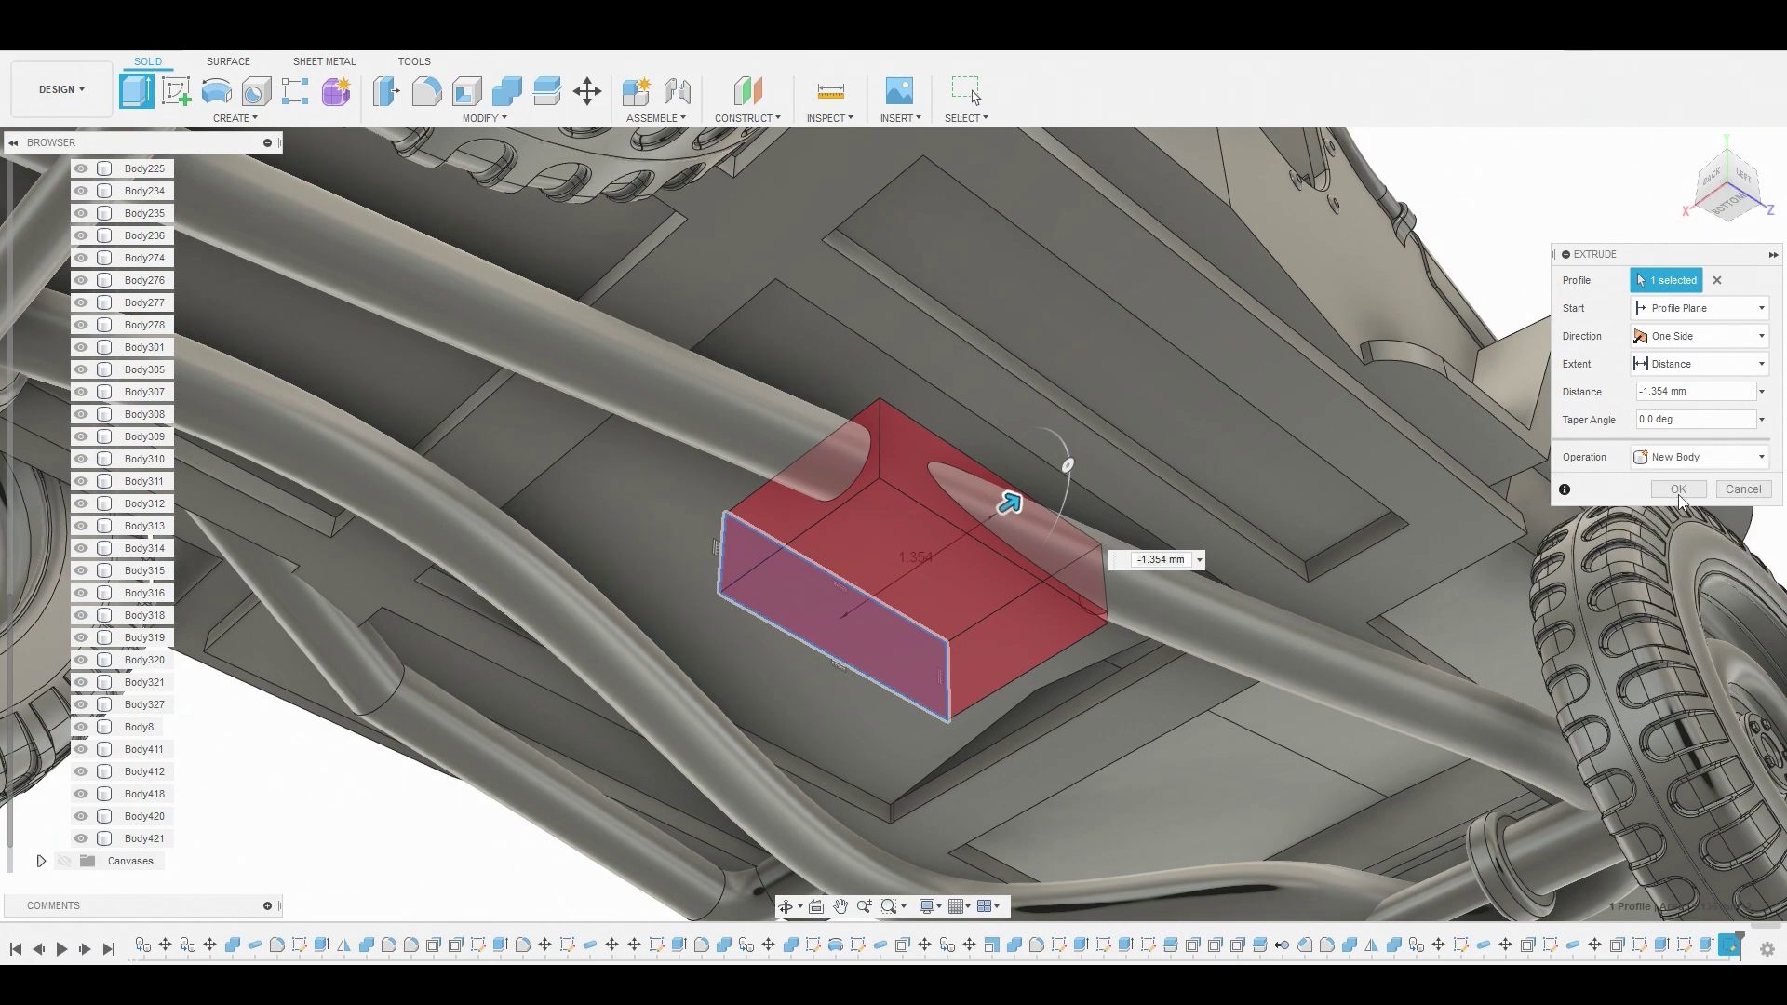
key("Return")
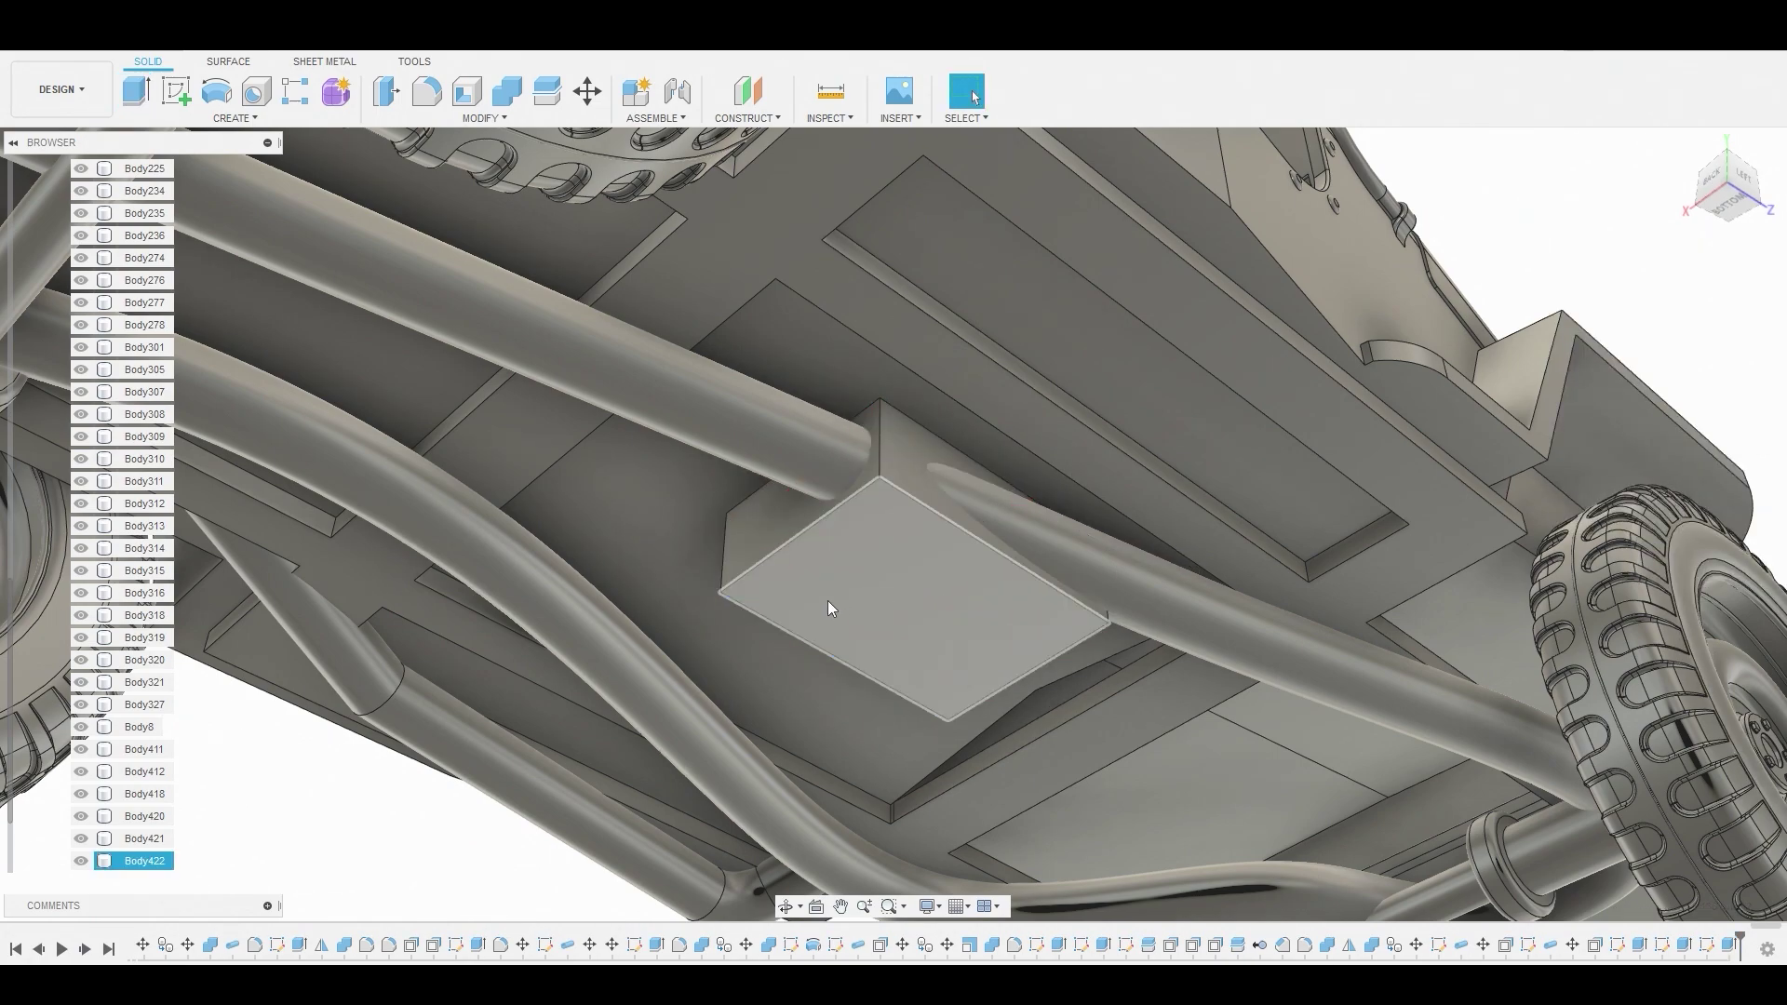
Fillet the four lengthwise edges of the new box body with a radius of about 0.21 mm
key("f")
left_click(750, 527)
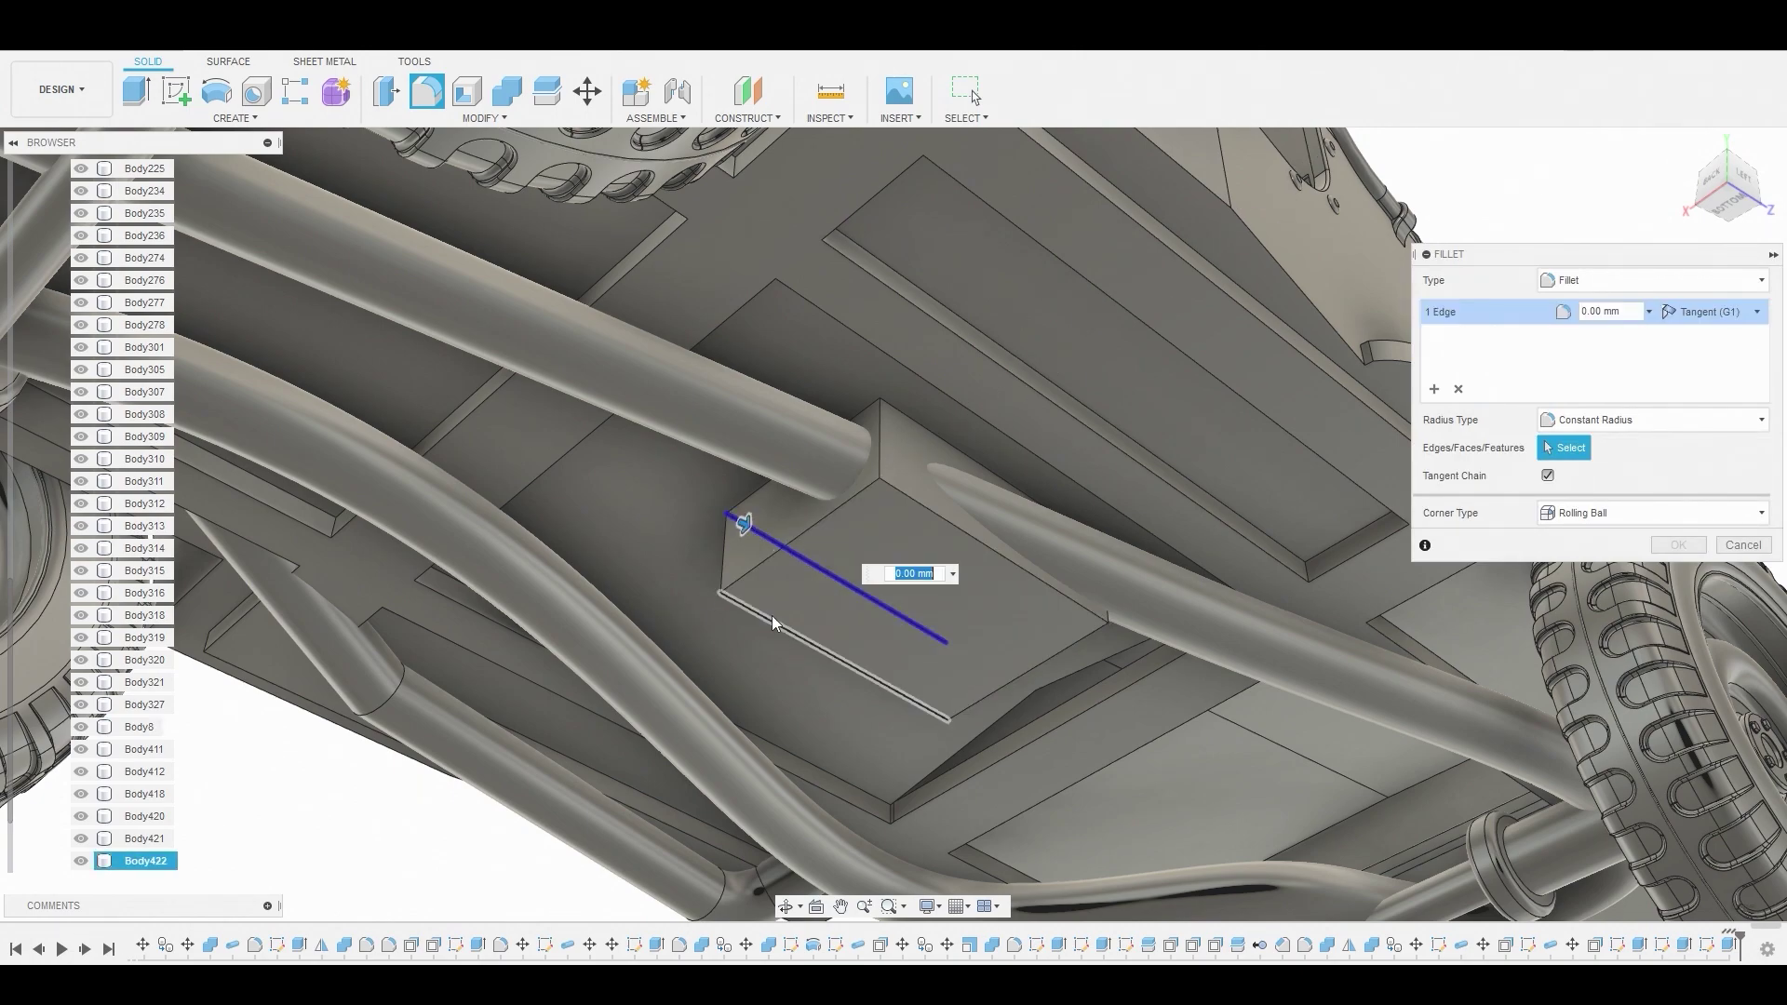
left_click(771, 618)
left_click(914, 427)
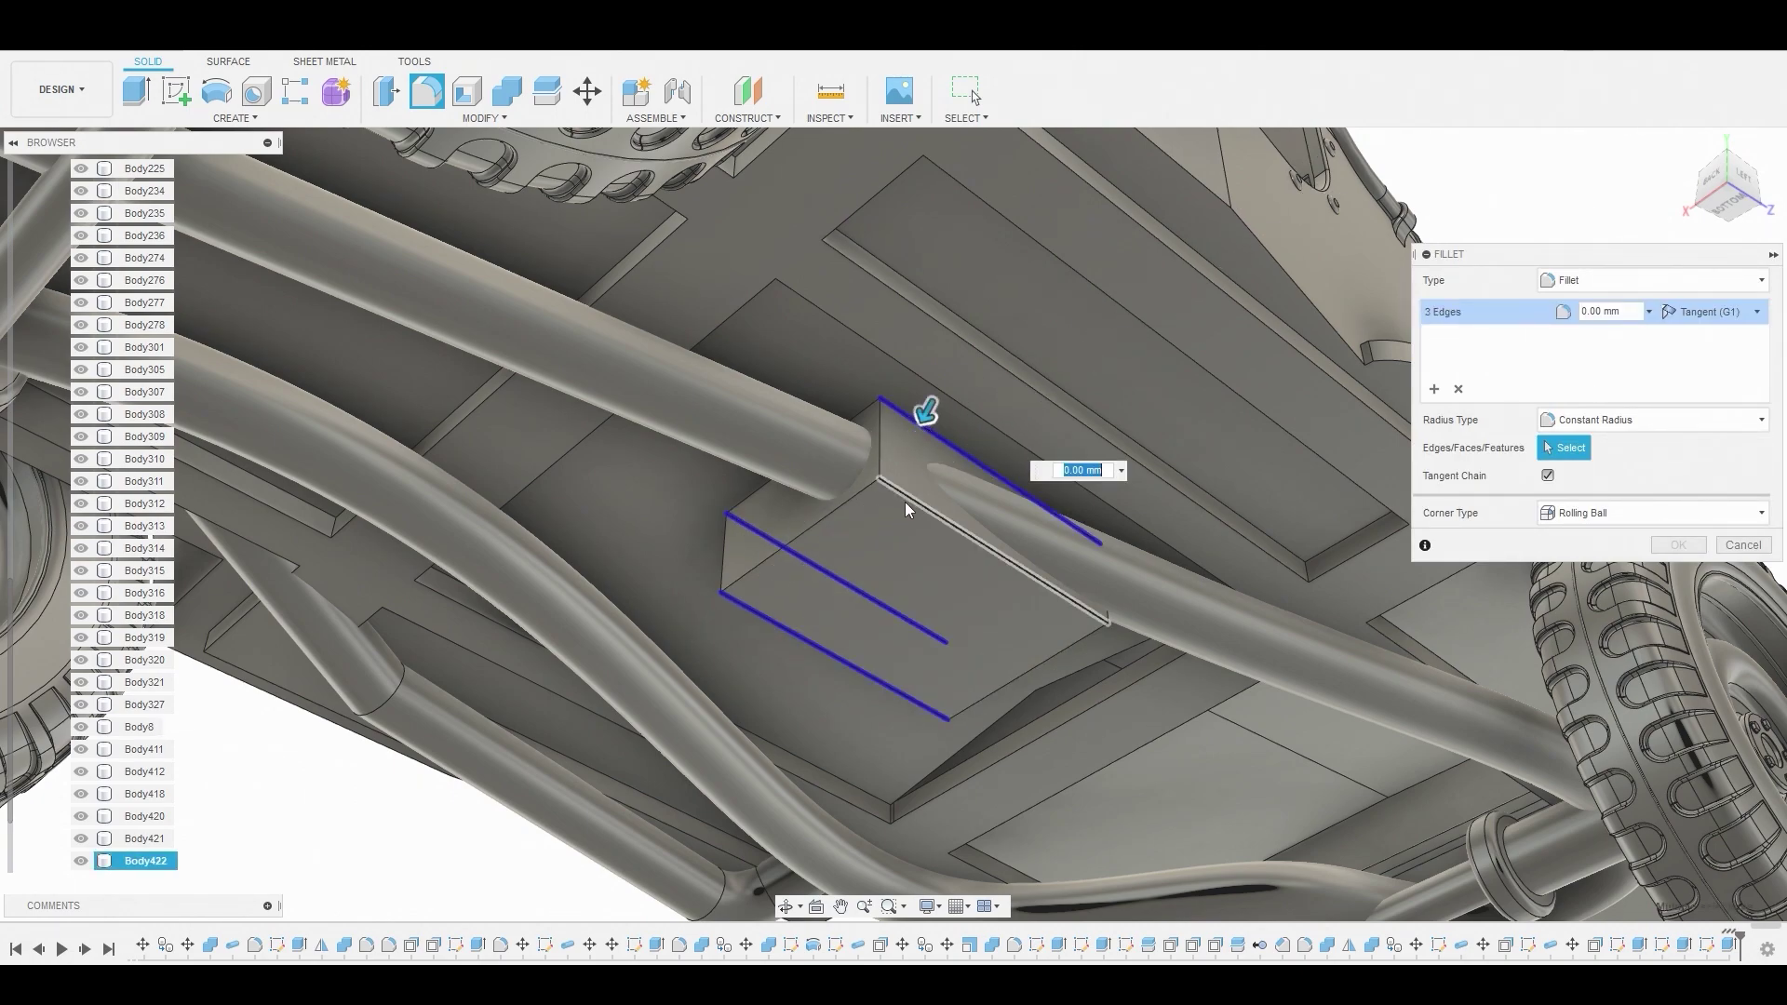
left_click(910, 500)
left_click_drag(917, 503, 911, 497)
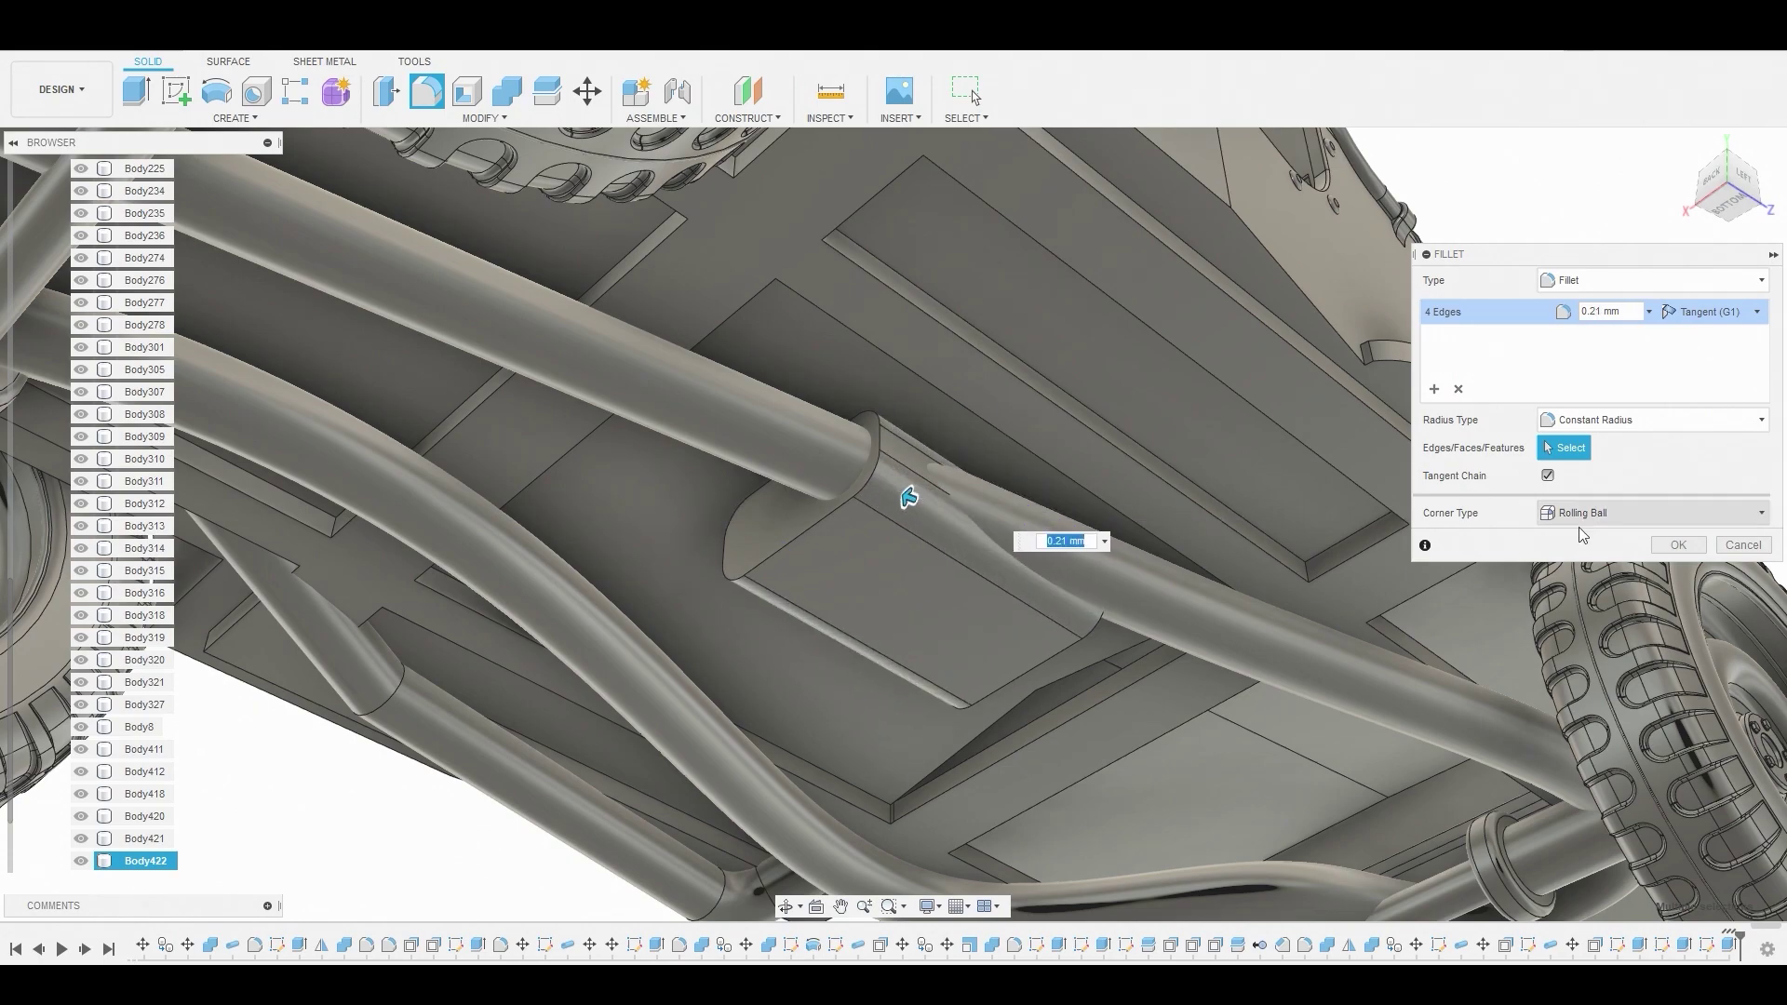
left_click(1678, 544)
Move the rounded box body about 1.473 mm in negative X and rotate it about 4.4 degrees around the Y axis
left_click(700, 667)
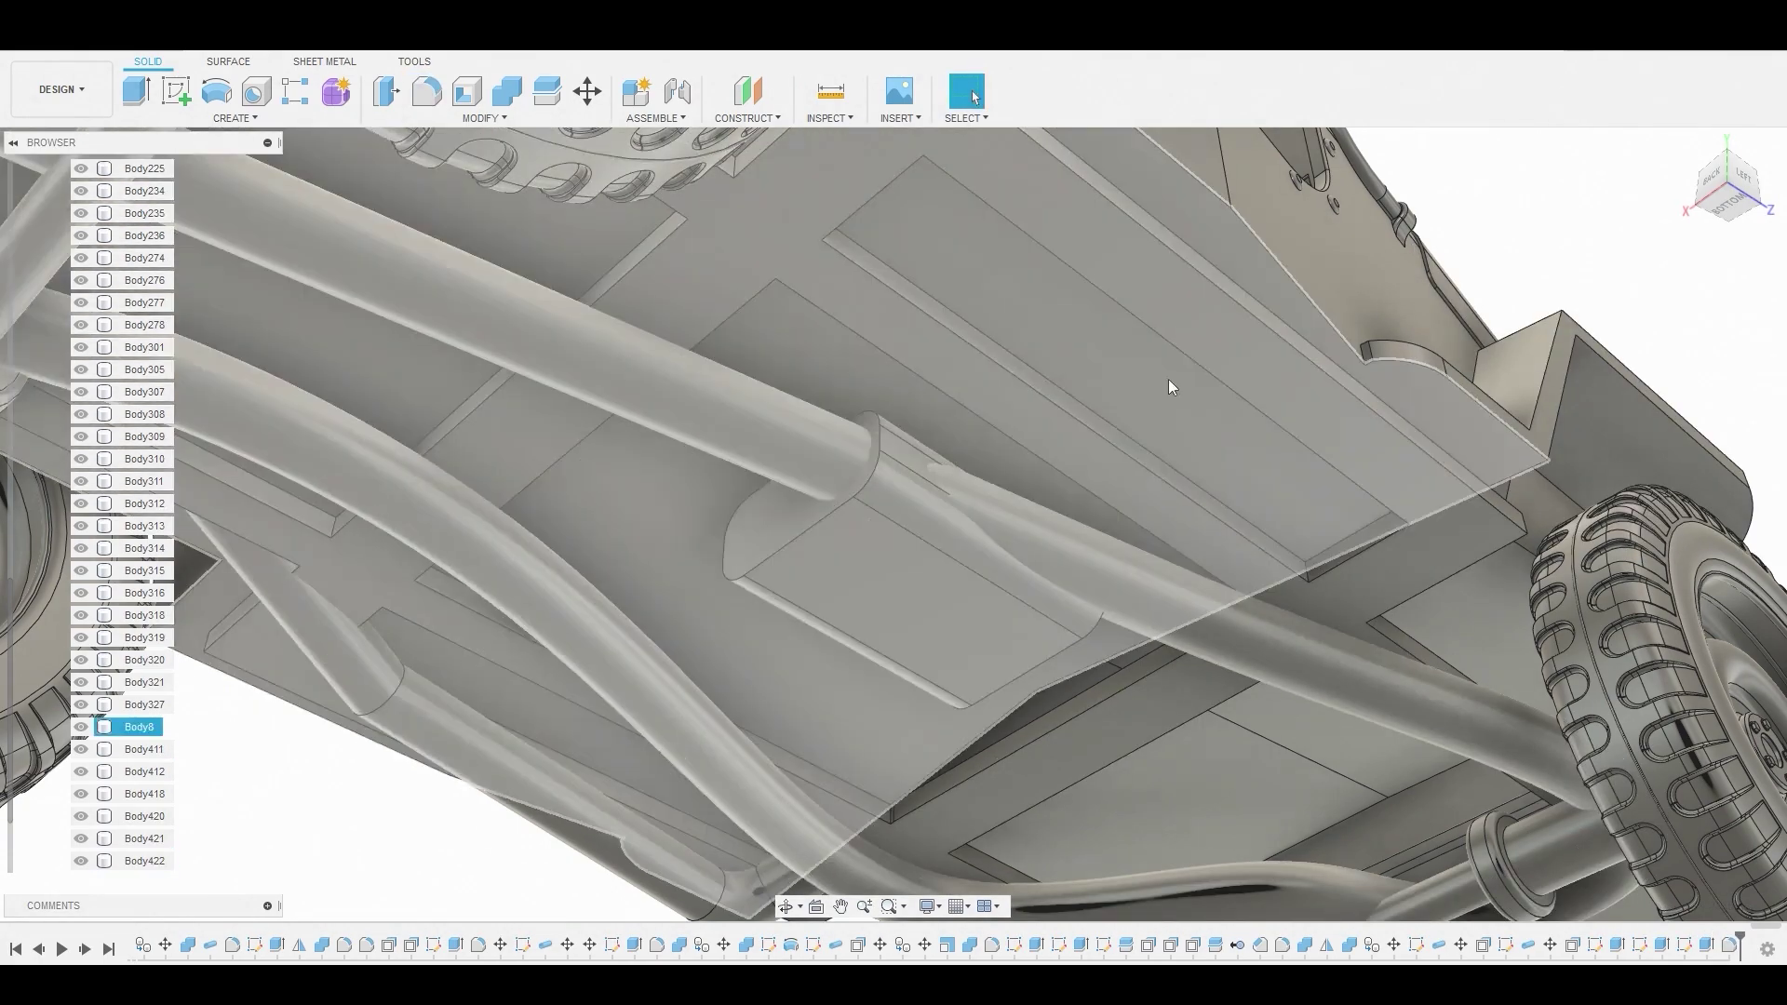
left_click(221, 759)
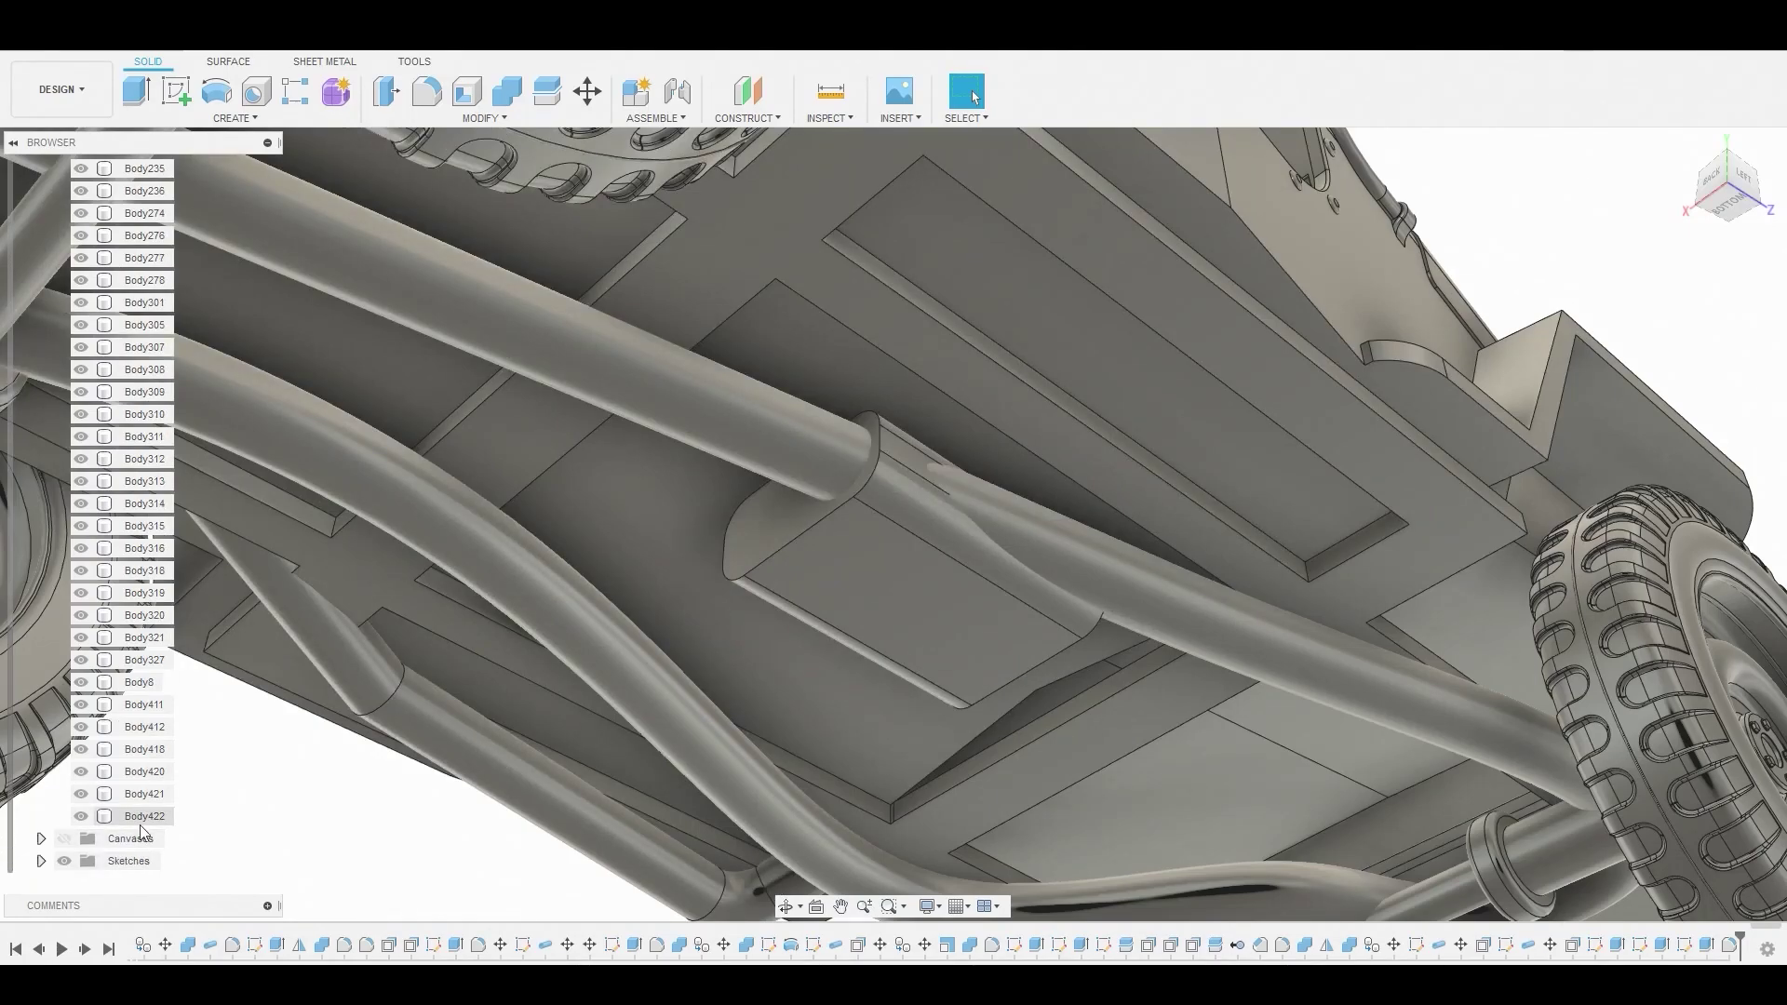
right_click(142, 824)
left_click(279, 427)
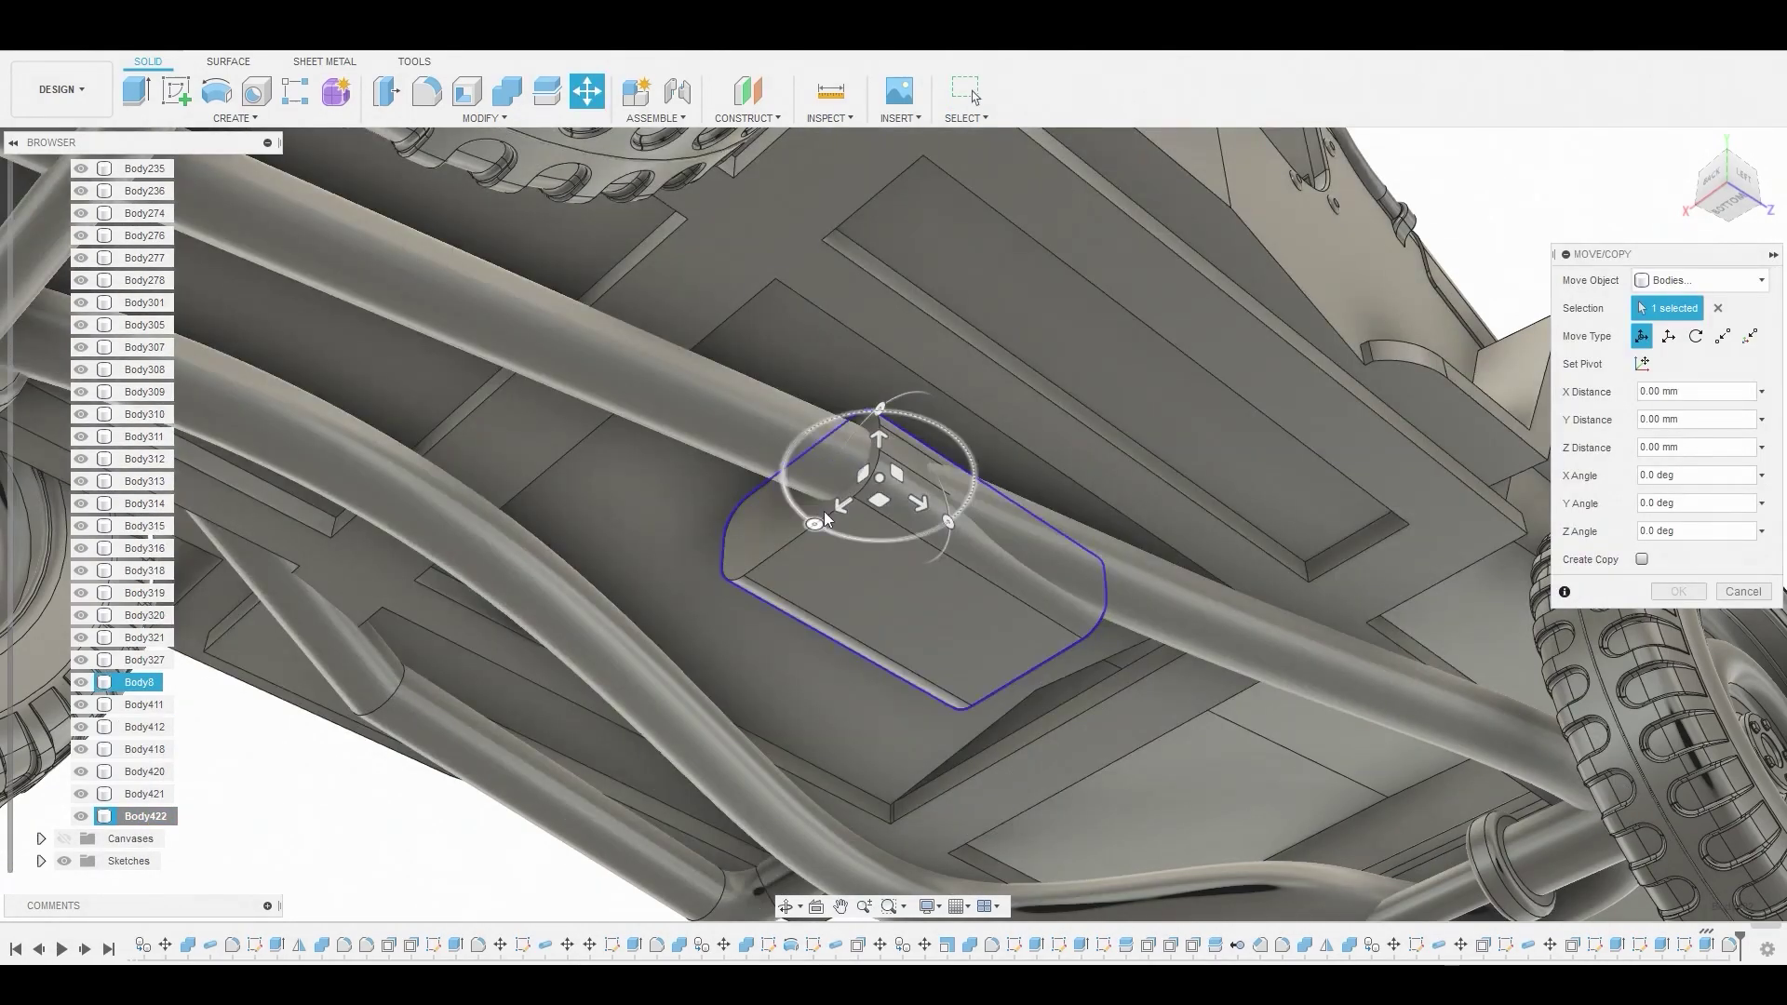
left_click_drag(823, 511, 1089, 447)
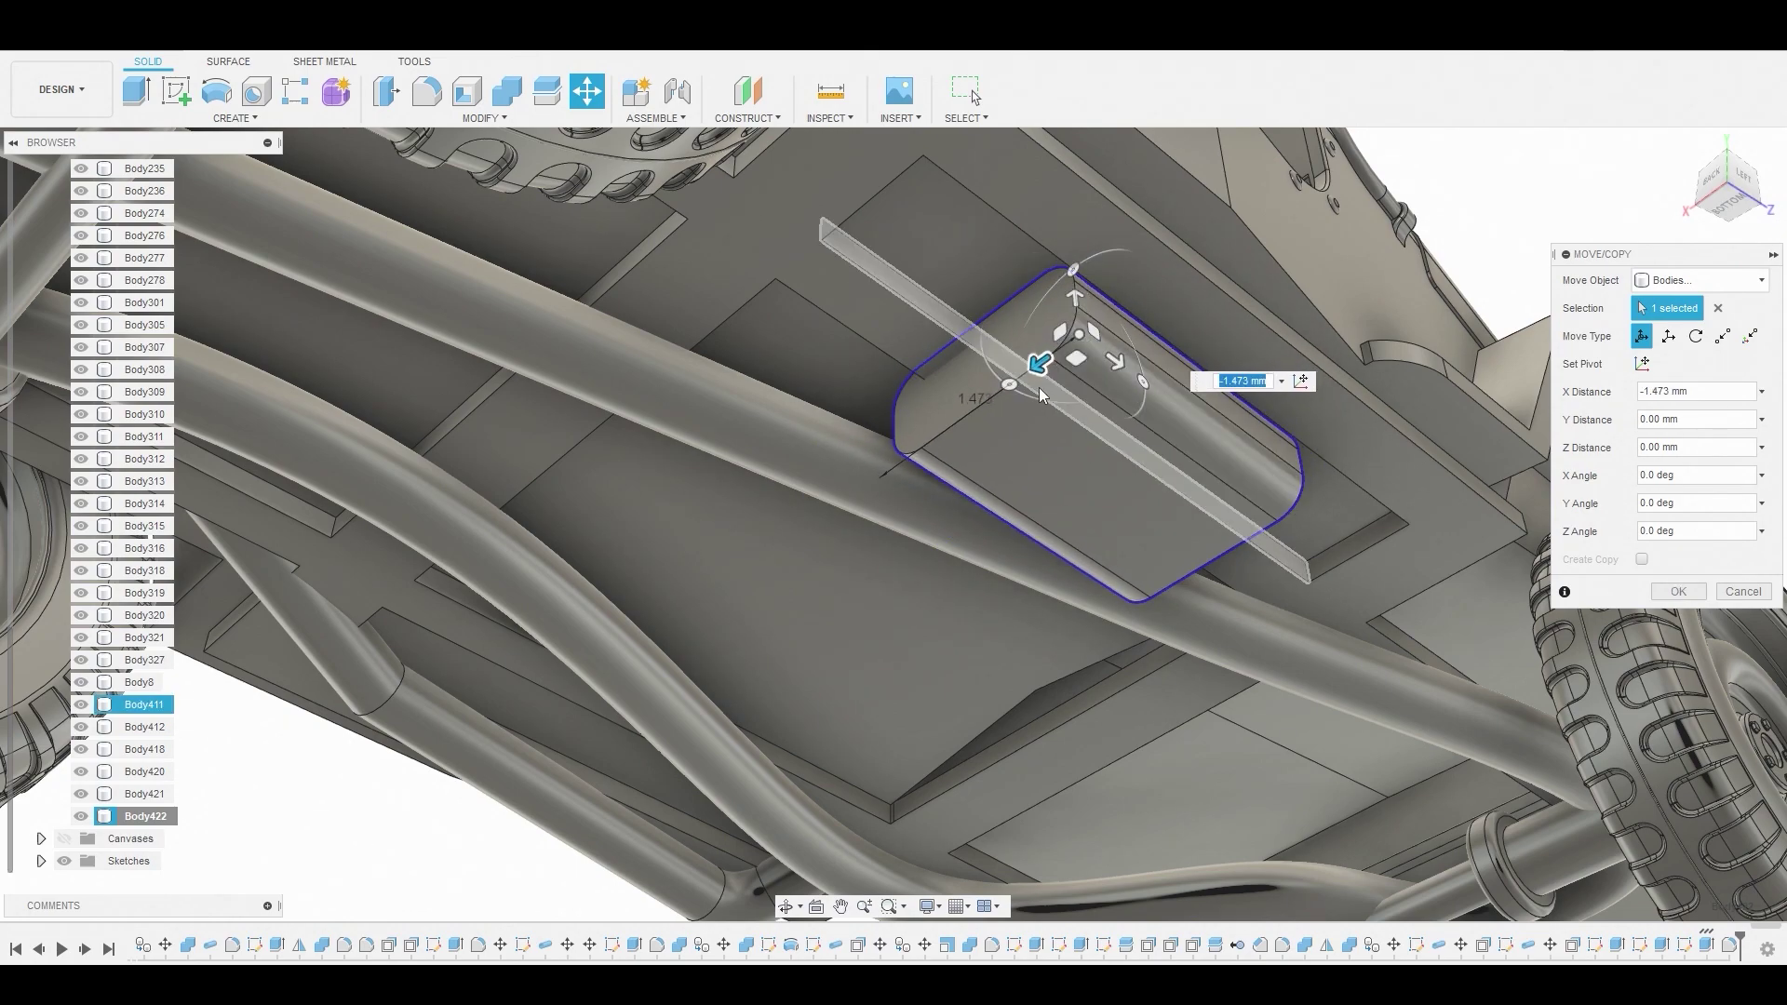
left_click_drag(1009, 384, 1002, 382)
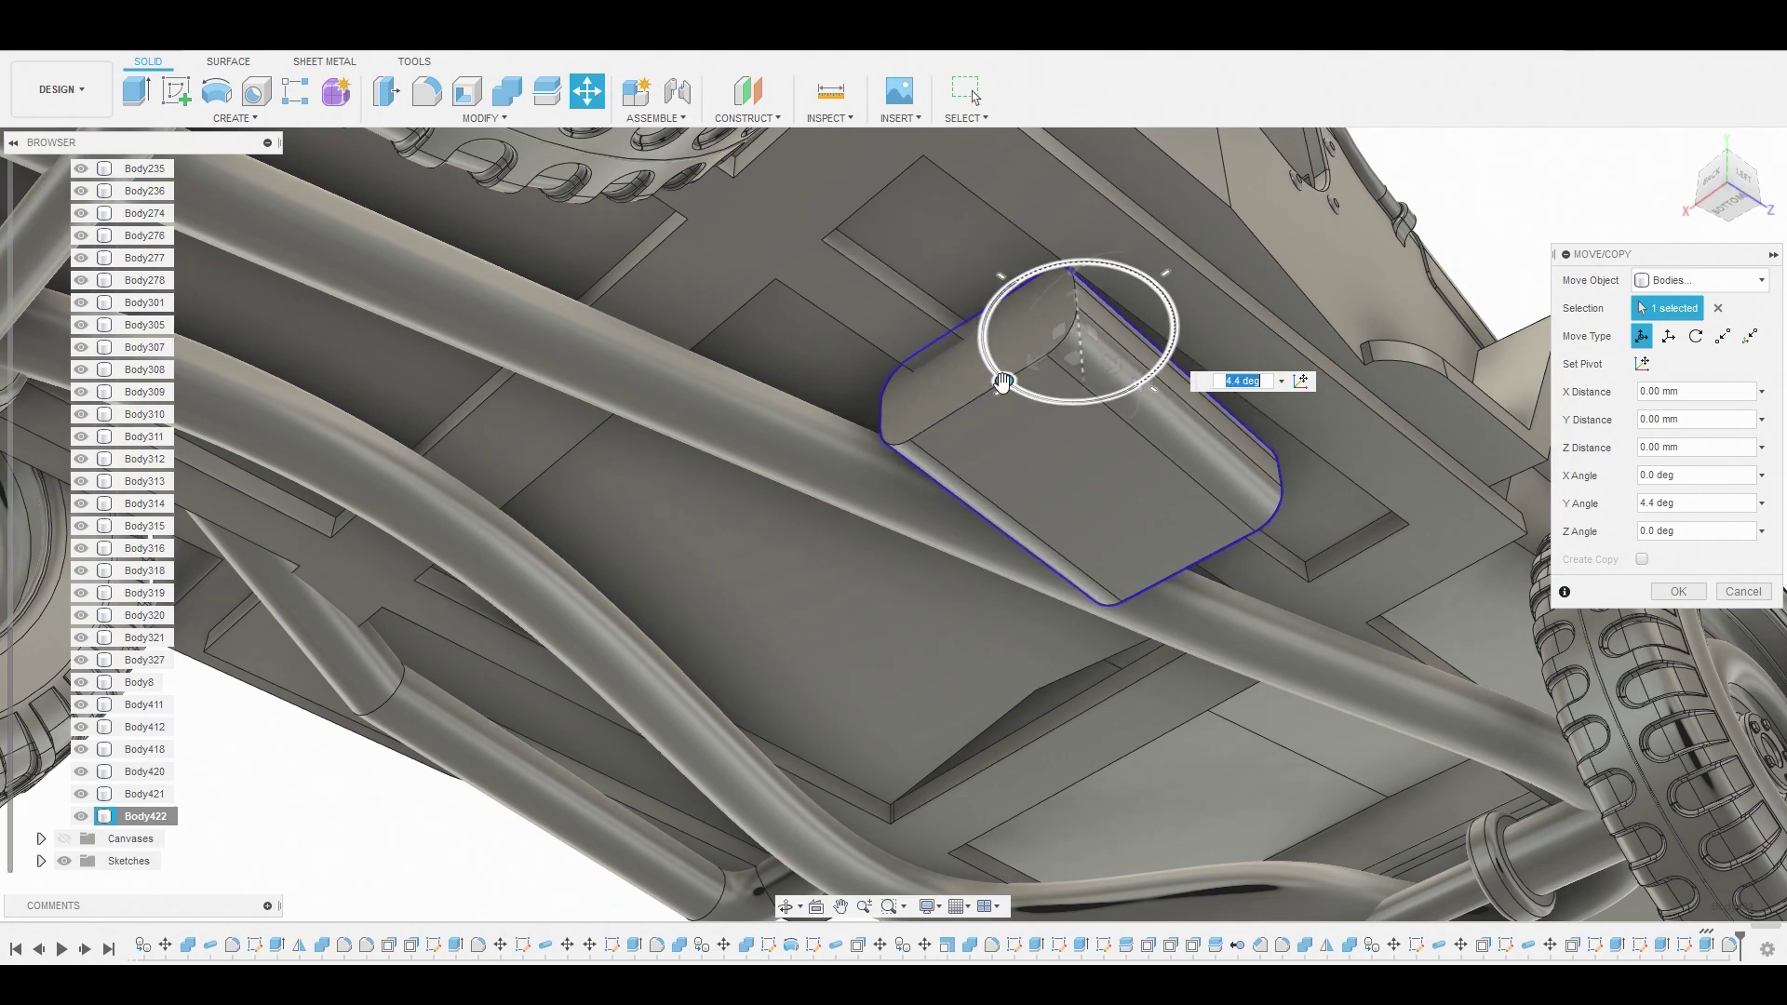
Shift the rounded box about 0.259 mm down, 0.28 mm forward and 0.546 mm further outward in negative X
middle_click_drag(1103, 359, 1078, 412, "shift")
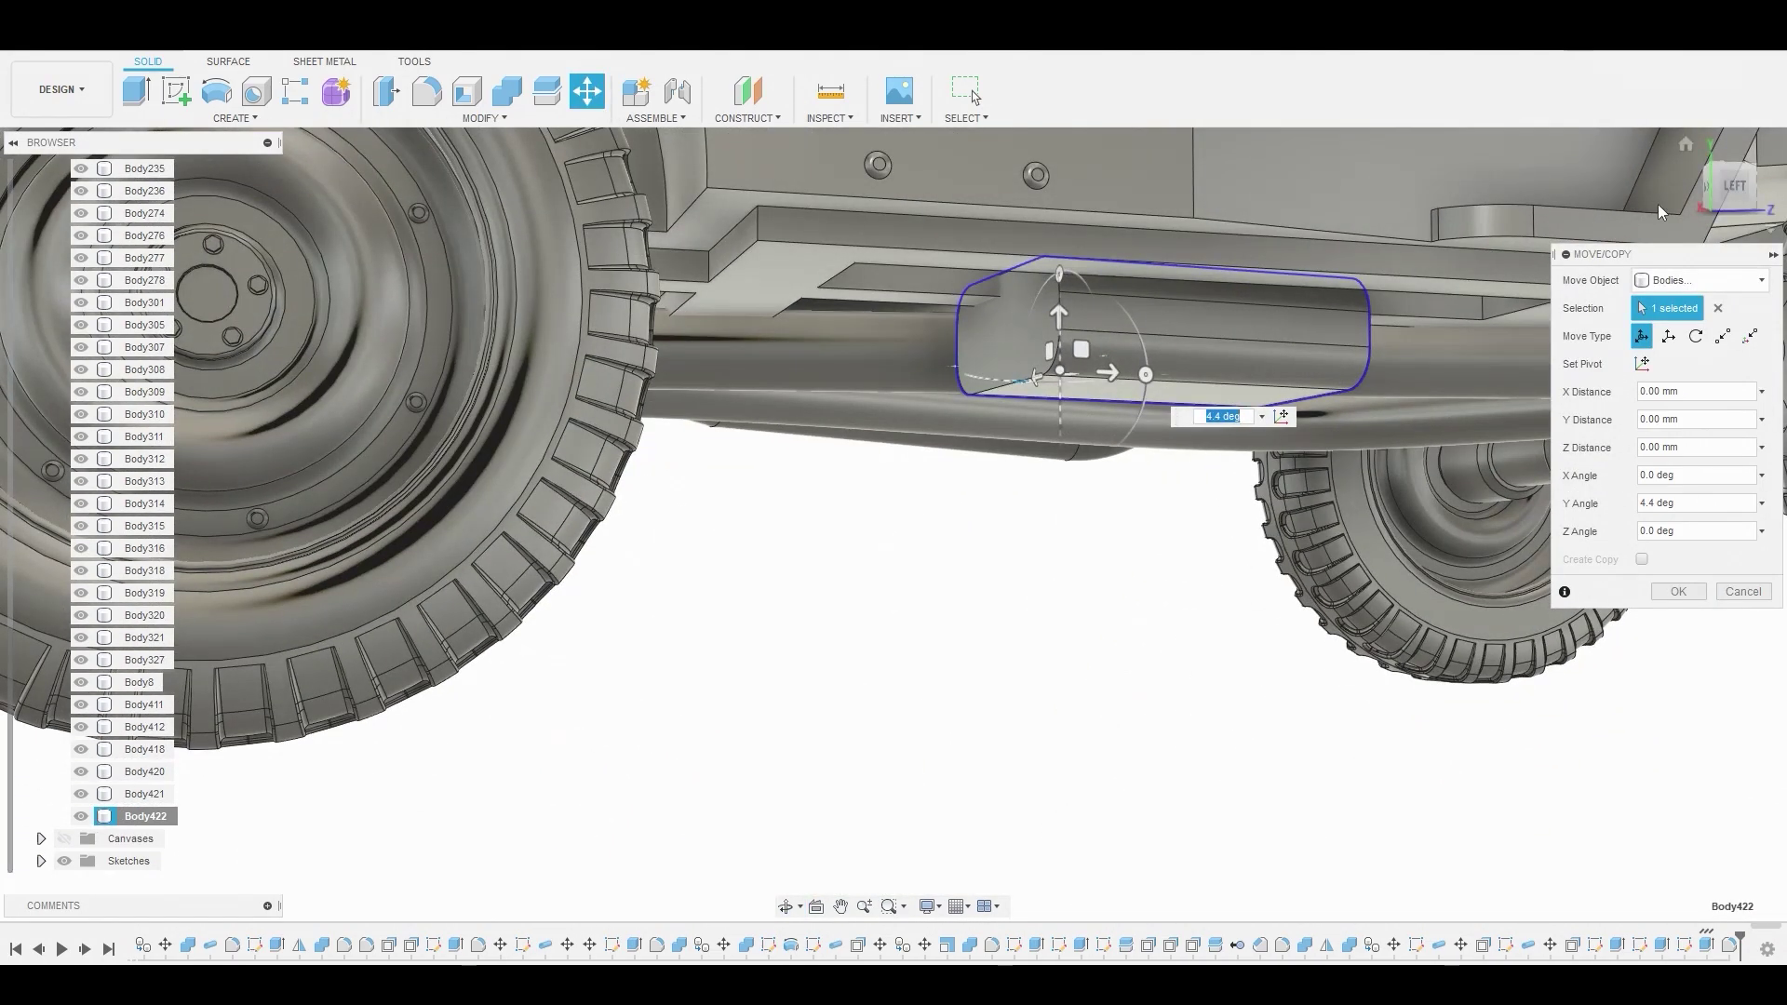
left_click(1735, 188)
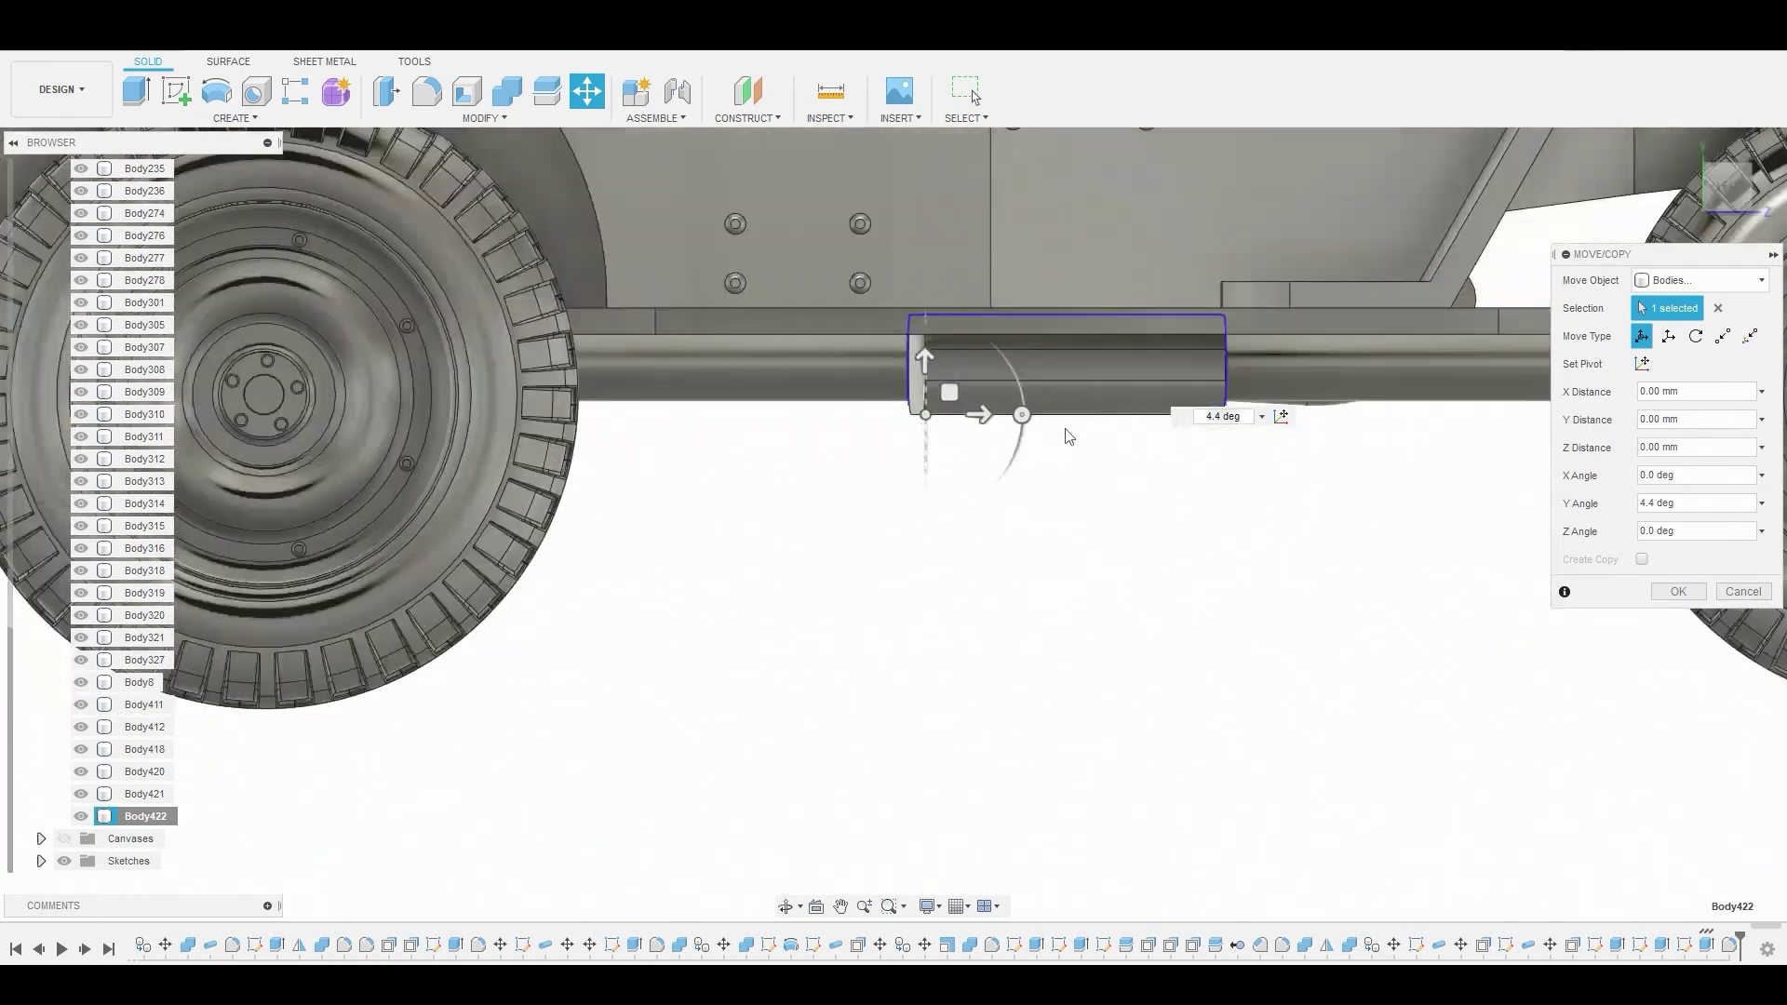
left_click_drag(1050, 424, 1010, 428)
middle_click_drag(1011, 428, 1093, 310, "shift")
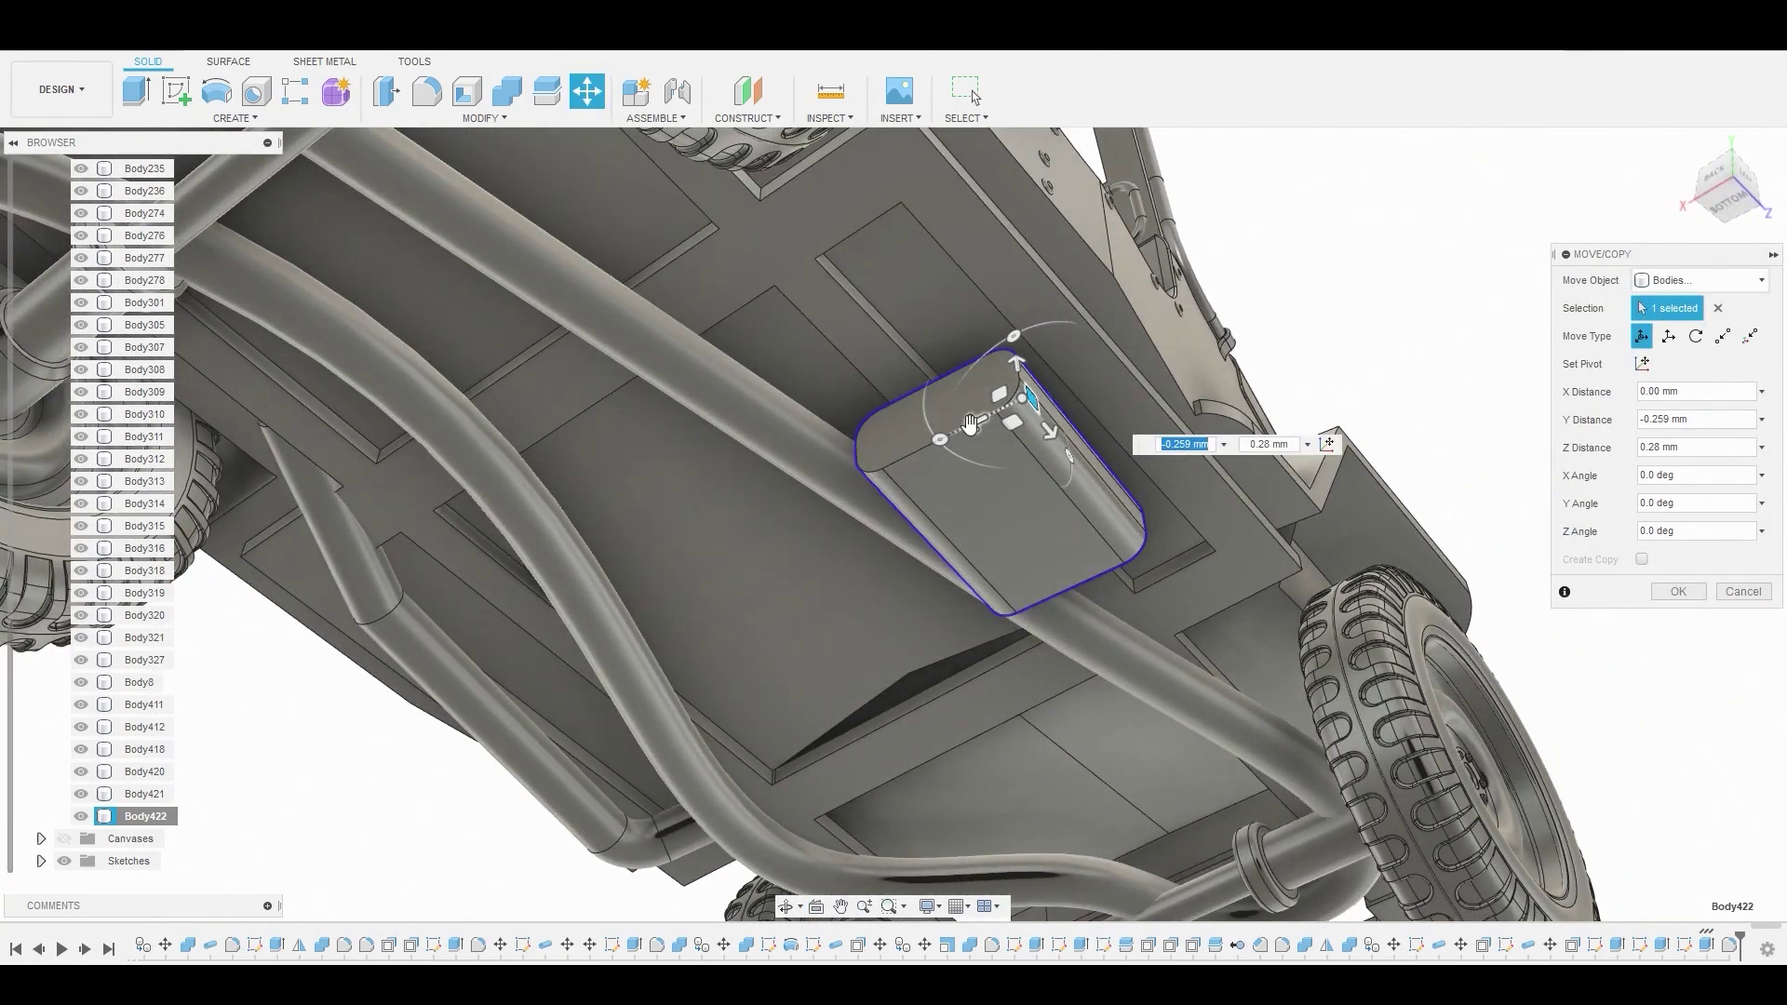
left_click_drag(969, 424, 1046, 389)
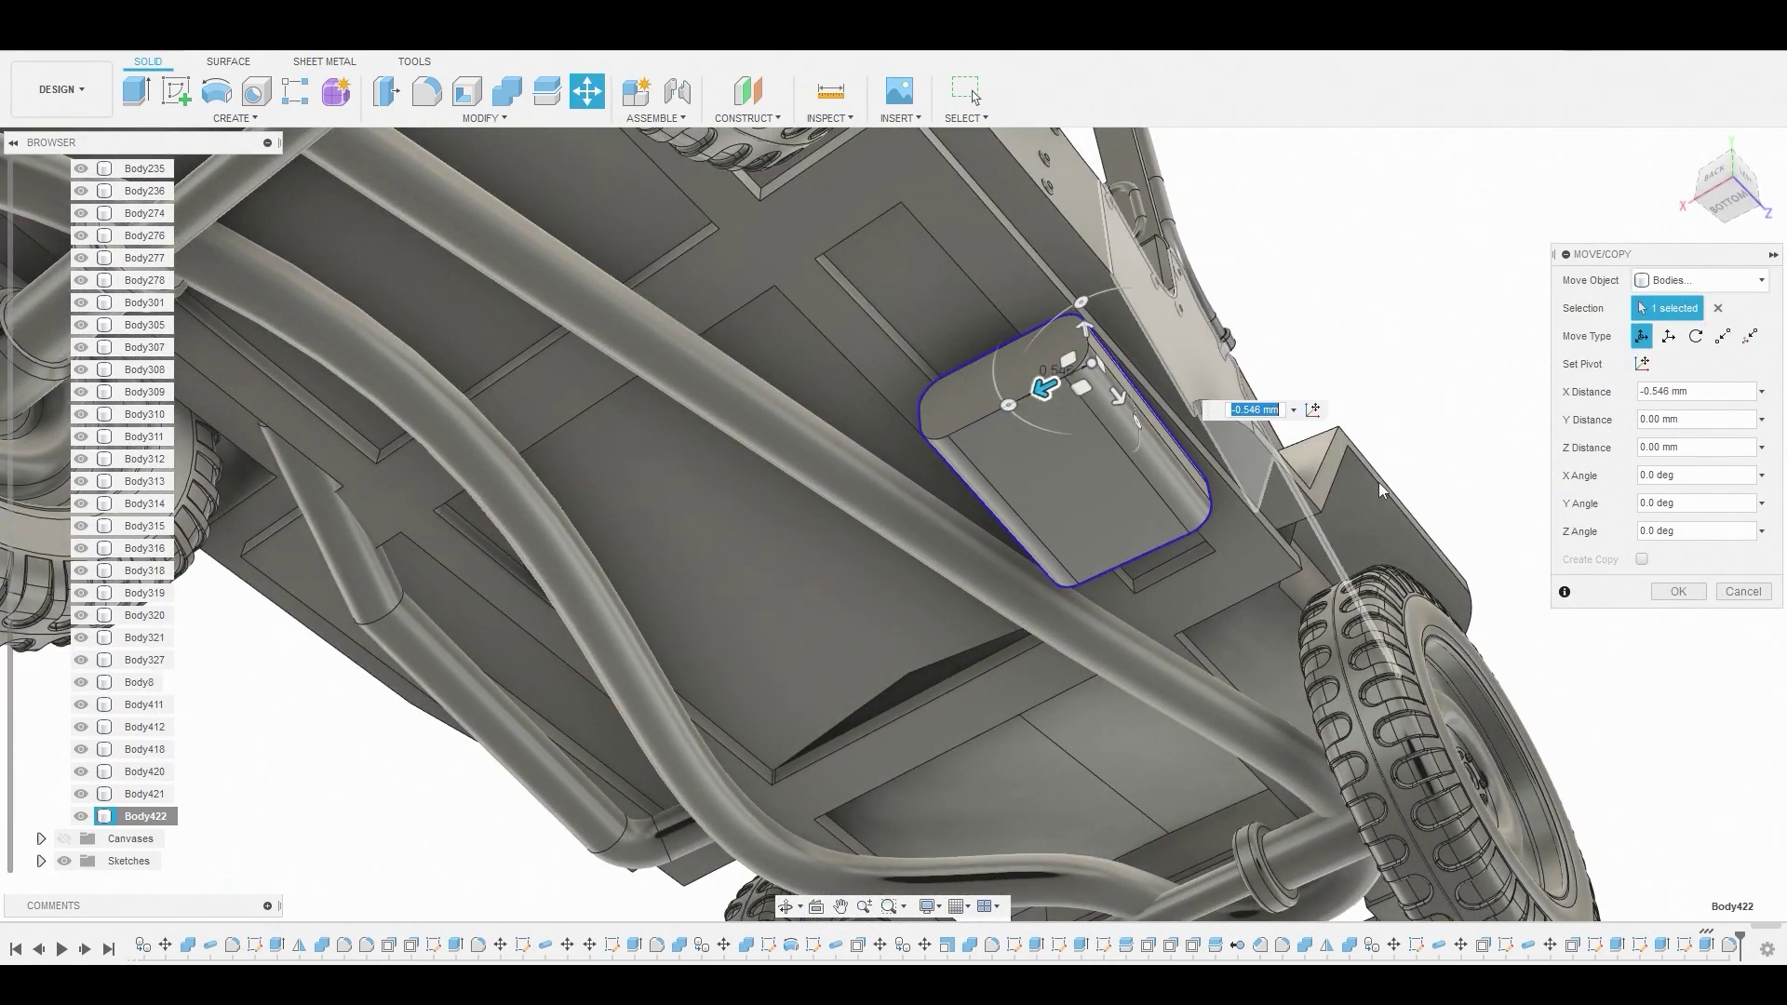
left_click(1678, 591)
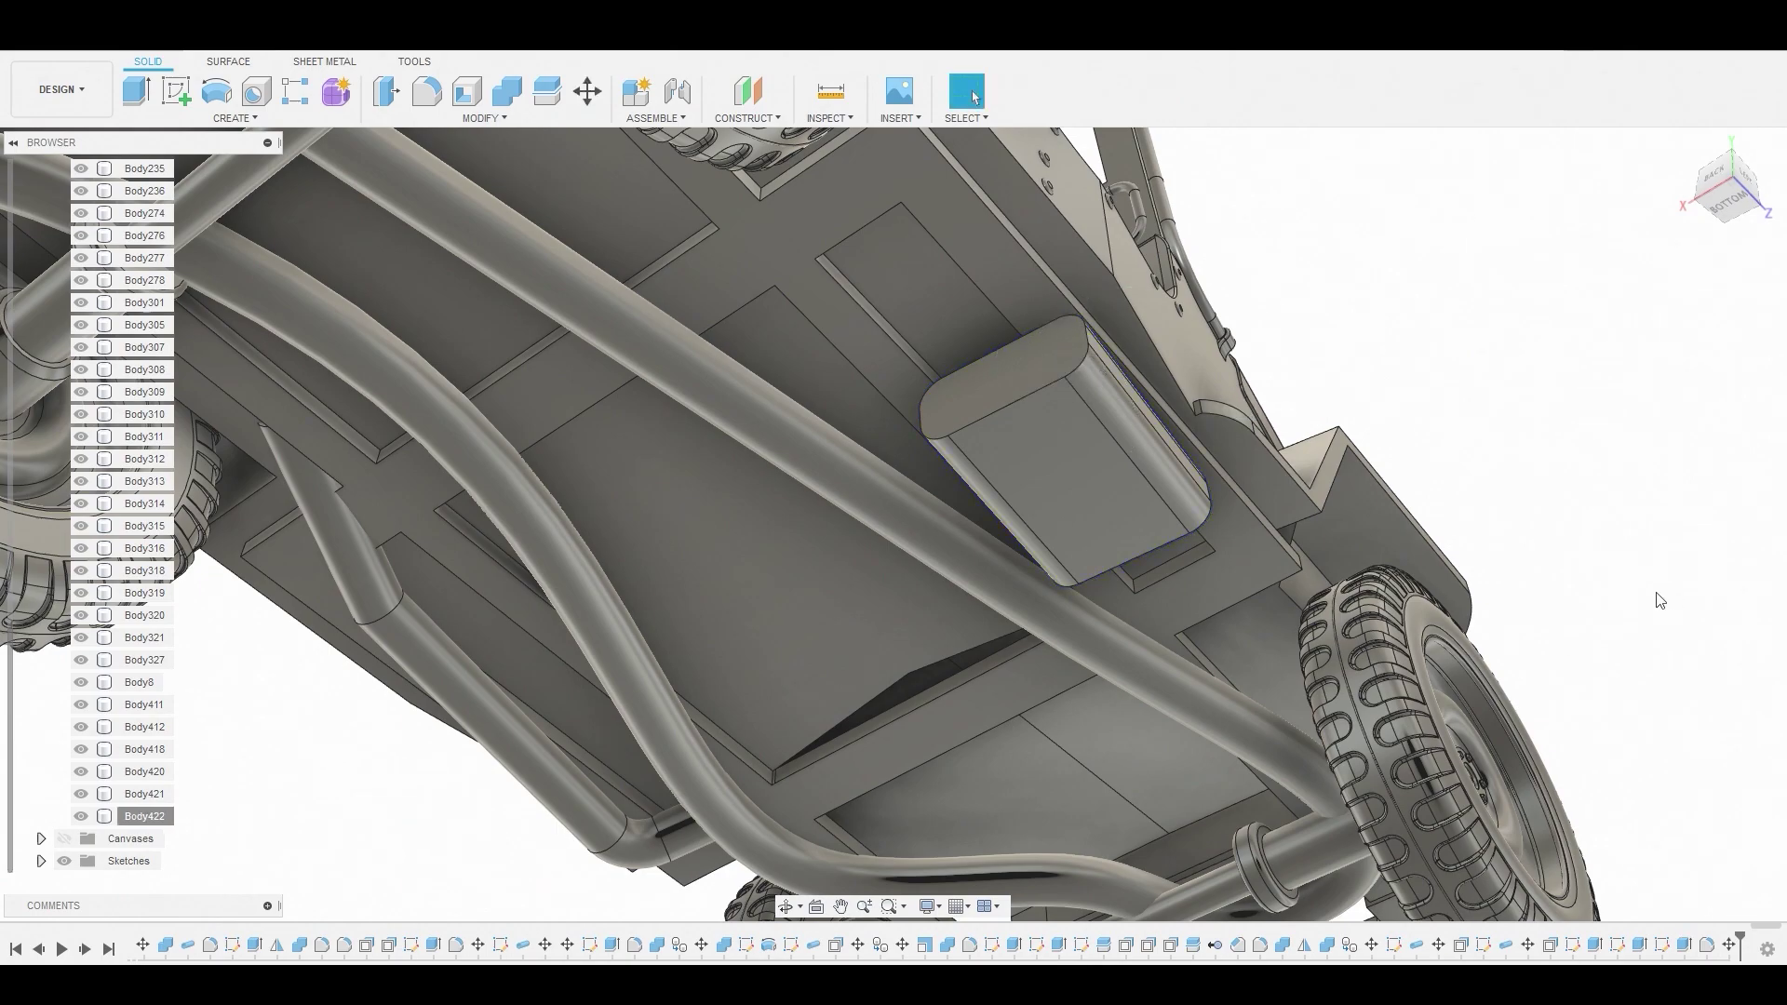
Fillet the outline edges of both end faces of the rounded box with a radius of about 0.043 mm
left_click(1337, 499)
middle_click_drag(1336, 499, 1052, 712, "shift")
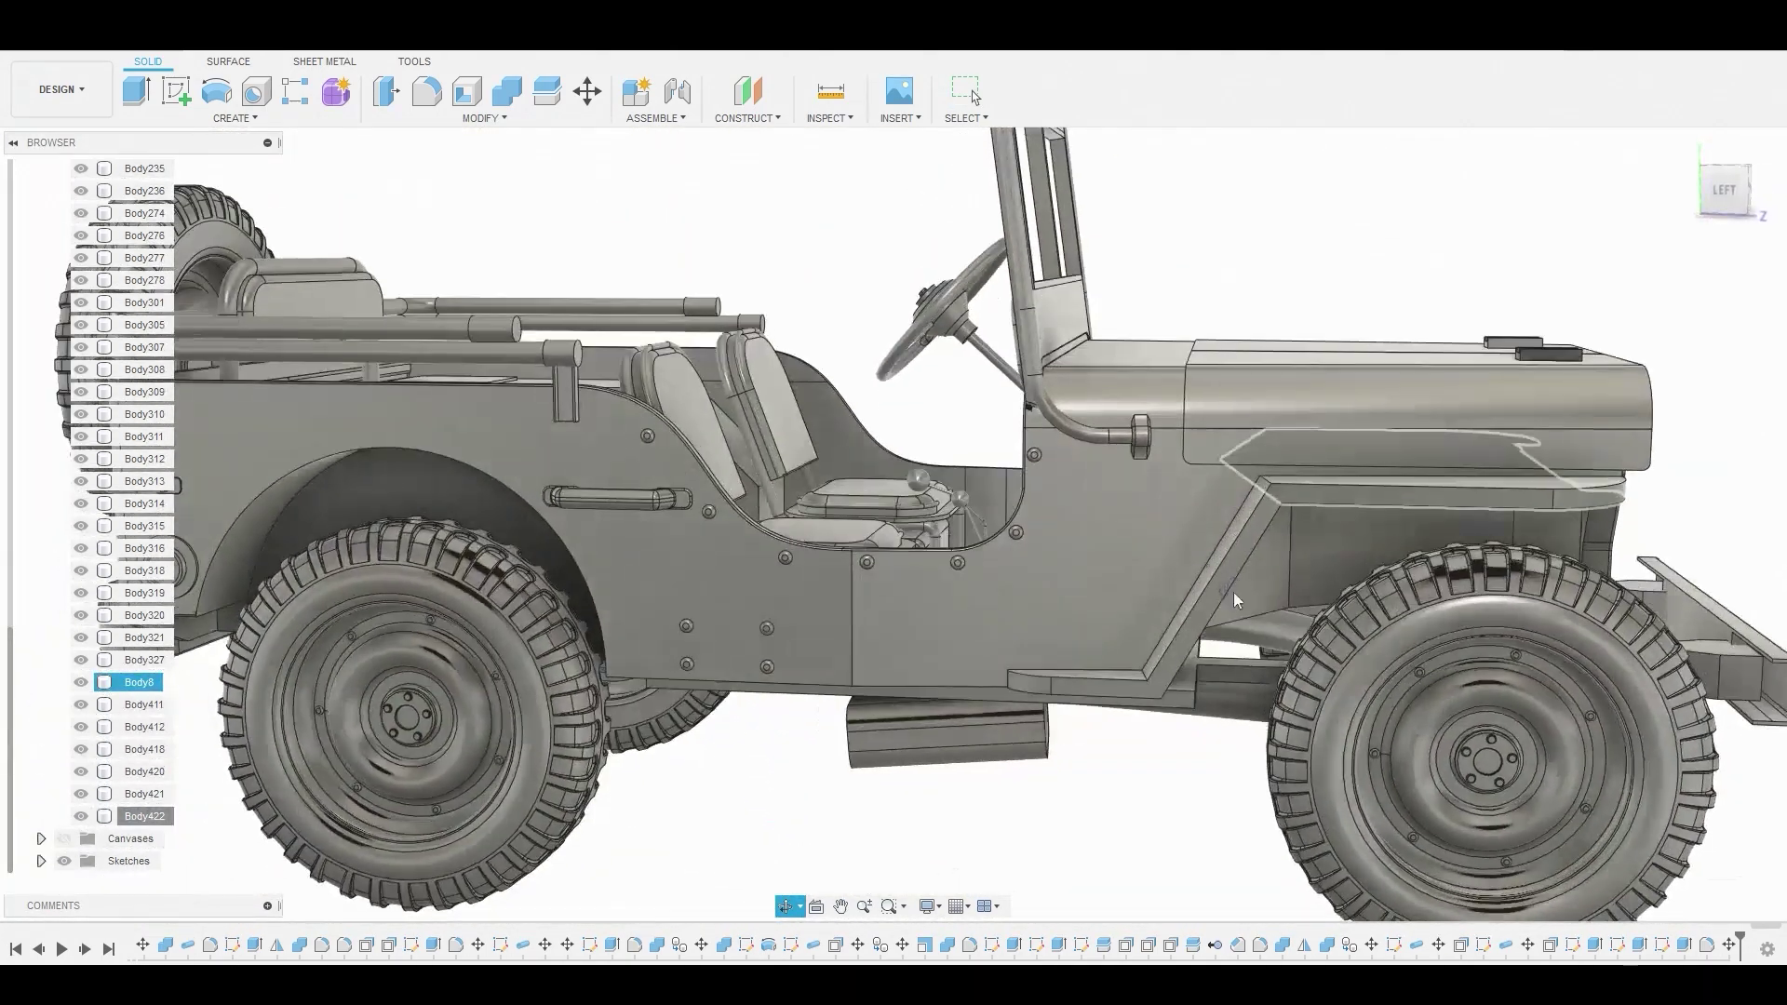
scroll(995, 724, "up", 3)
scroll(1012, 751, "up", 2)
key("f")
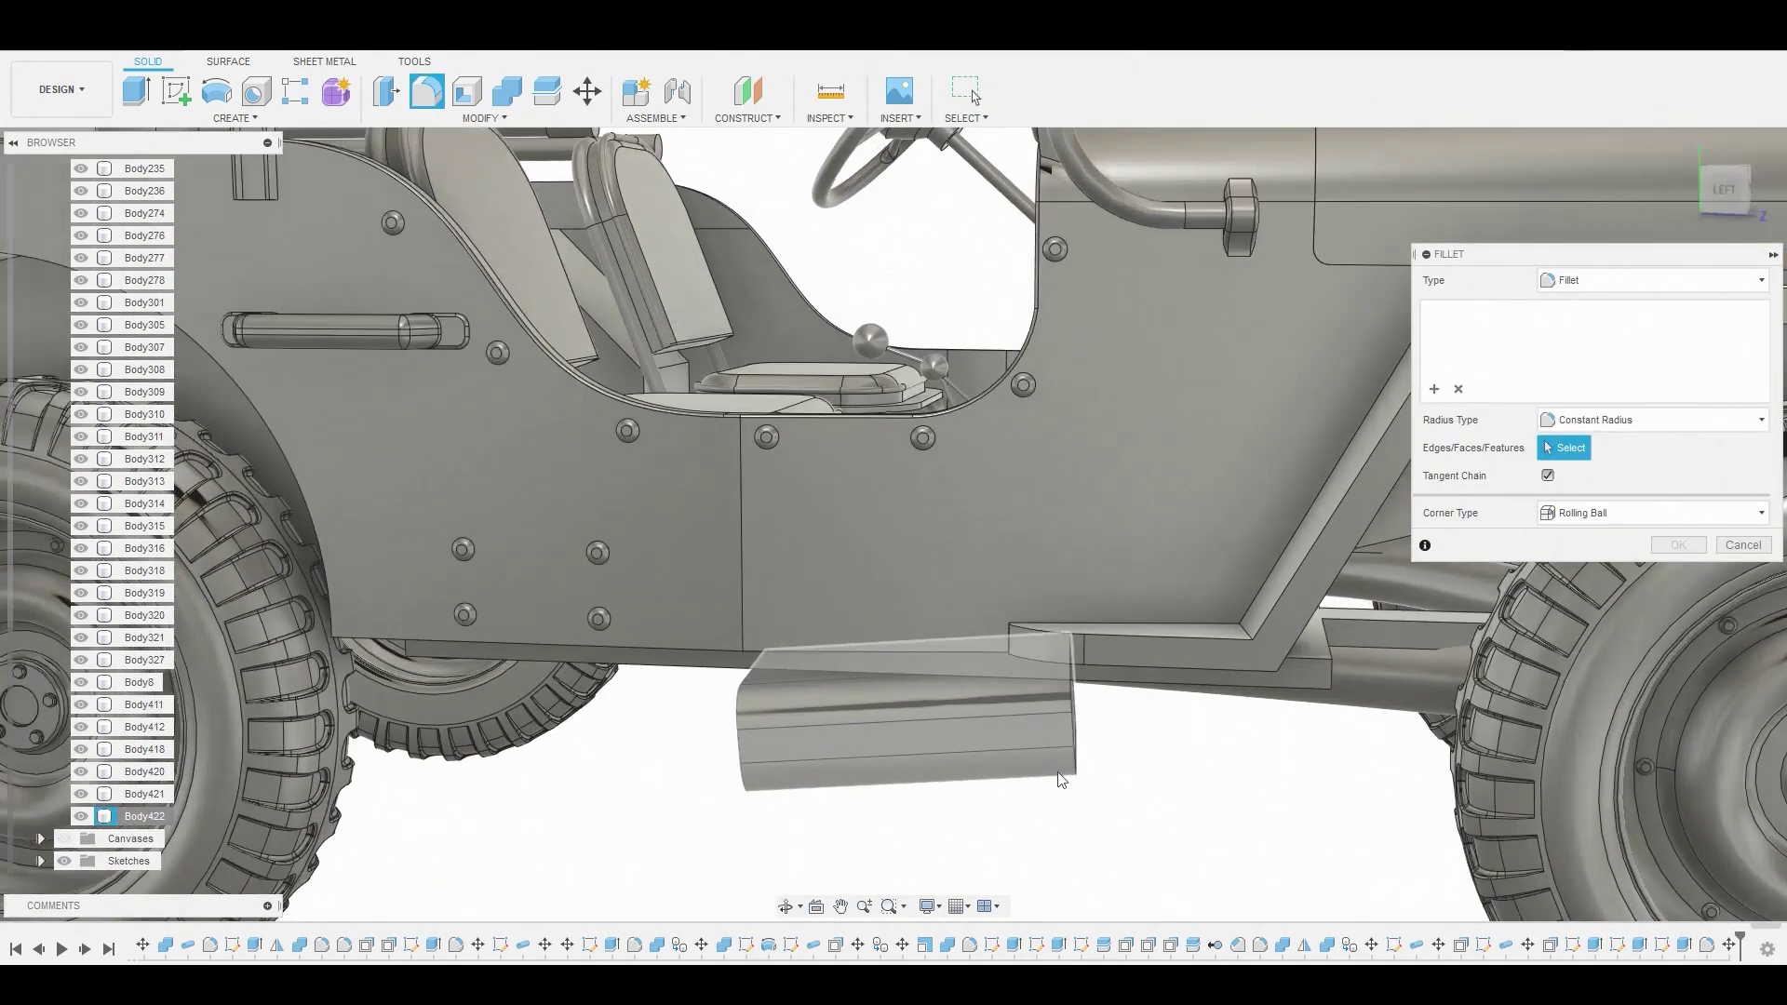
left_click(1077, 769)
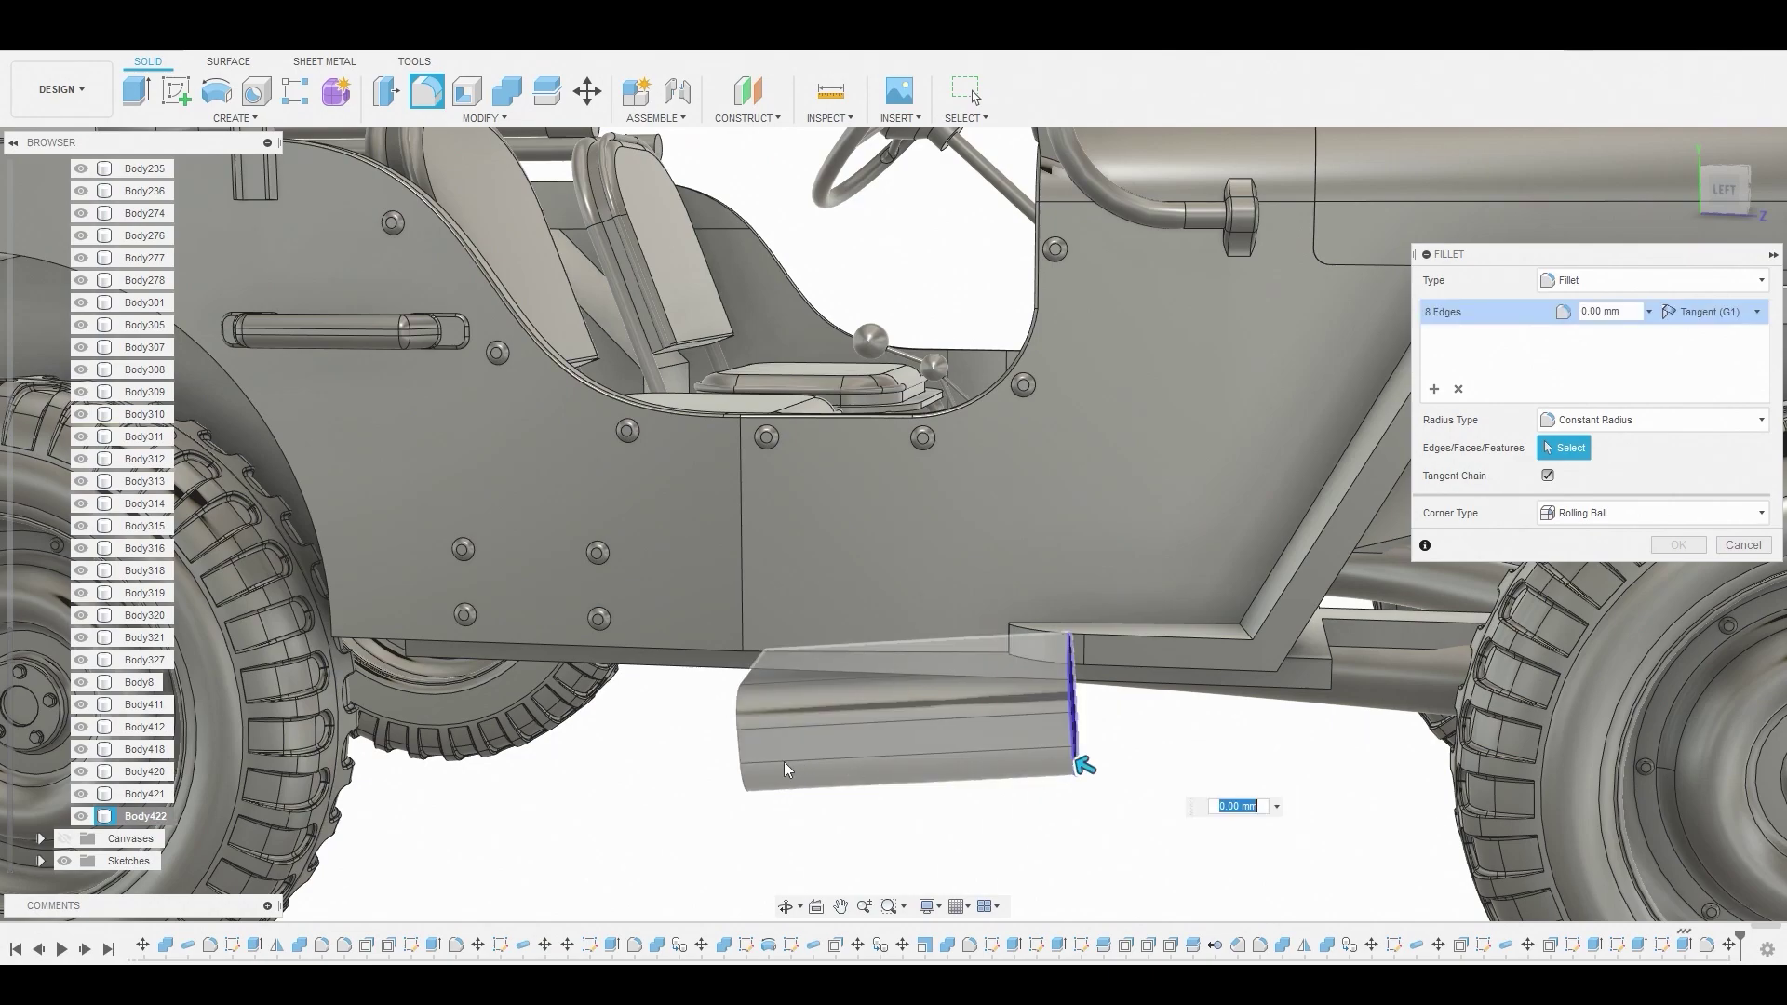
left_click(737, 754)
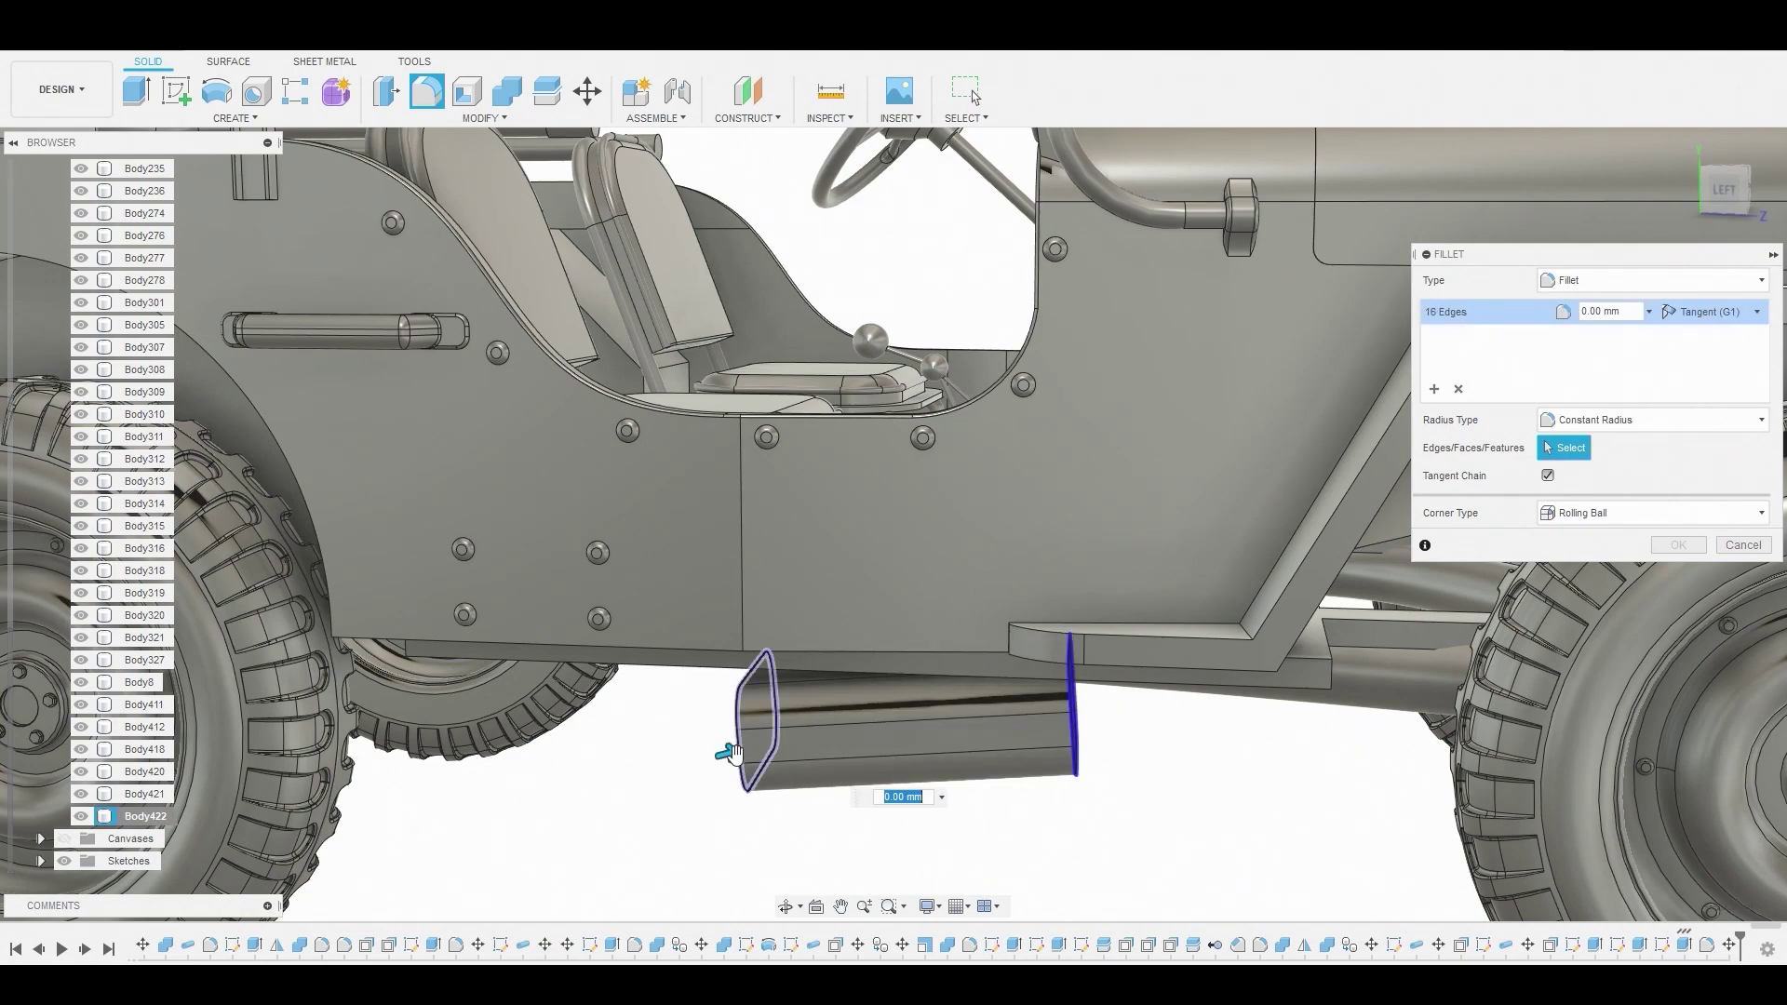
left_click_drag(734, 759, 737, 761)
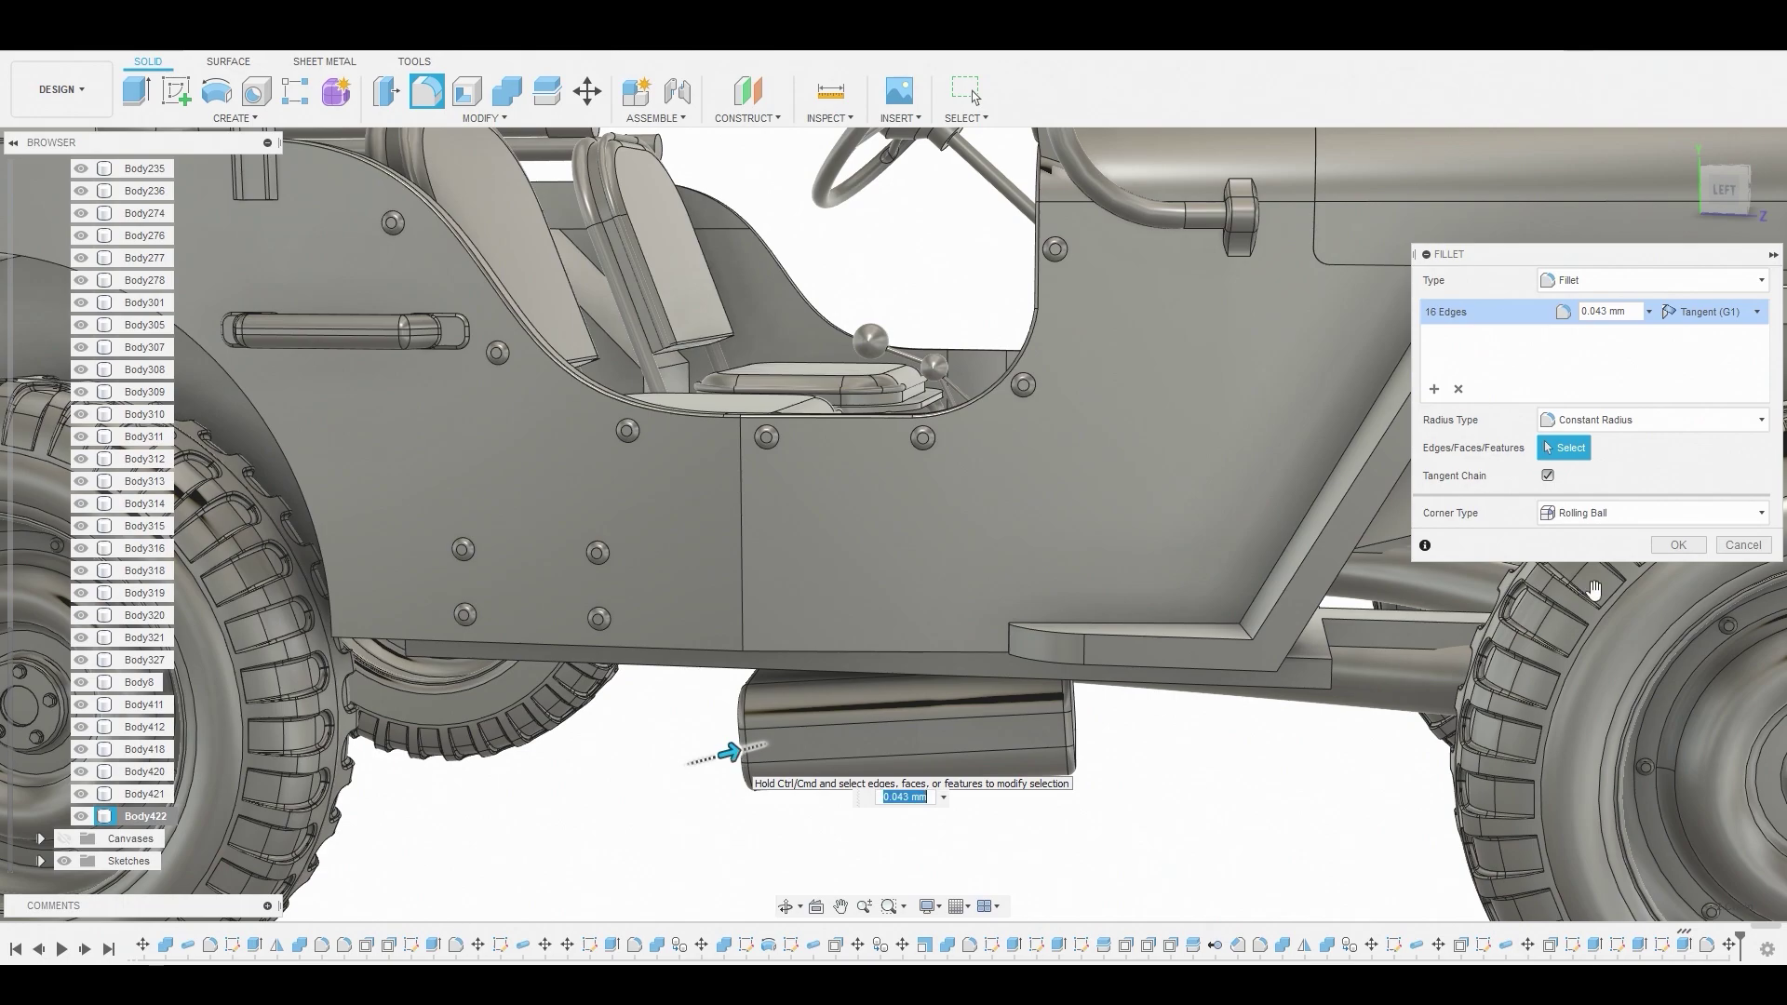
left_click(1677, 545)
Sketch a six-point S-shaped fit point spline on the box's underside, running lengthwise past both ends and hooking inward at the front
middle_click_drag(689, 837, 752, 748, "shift")
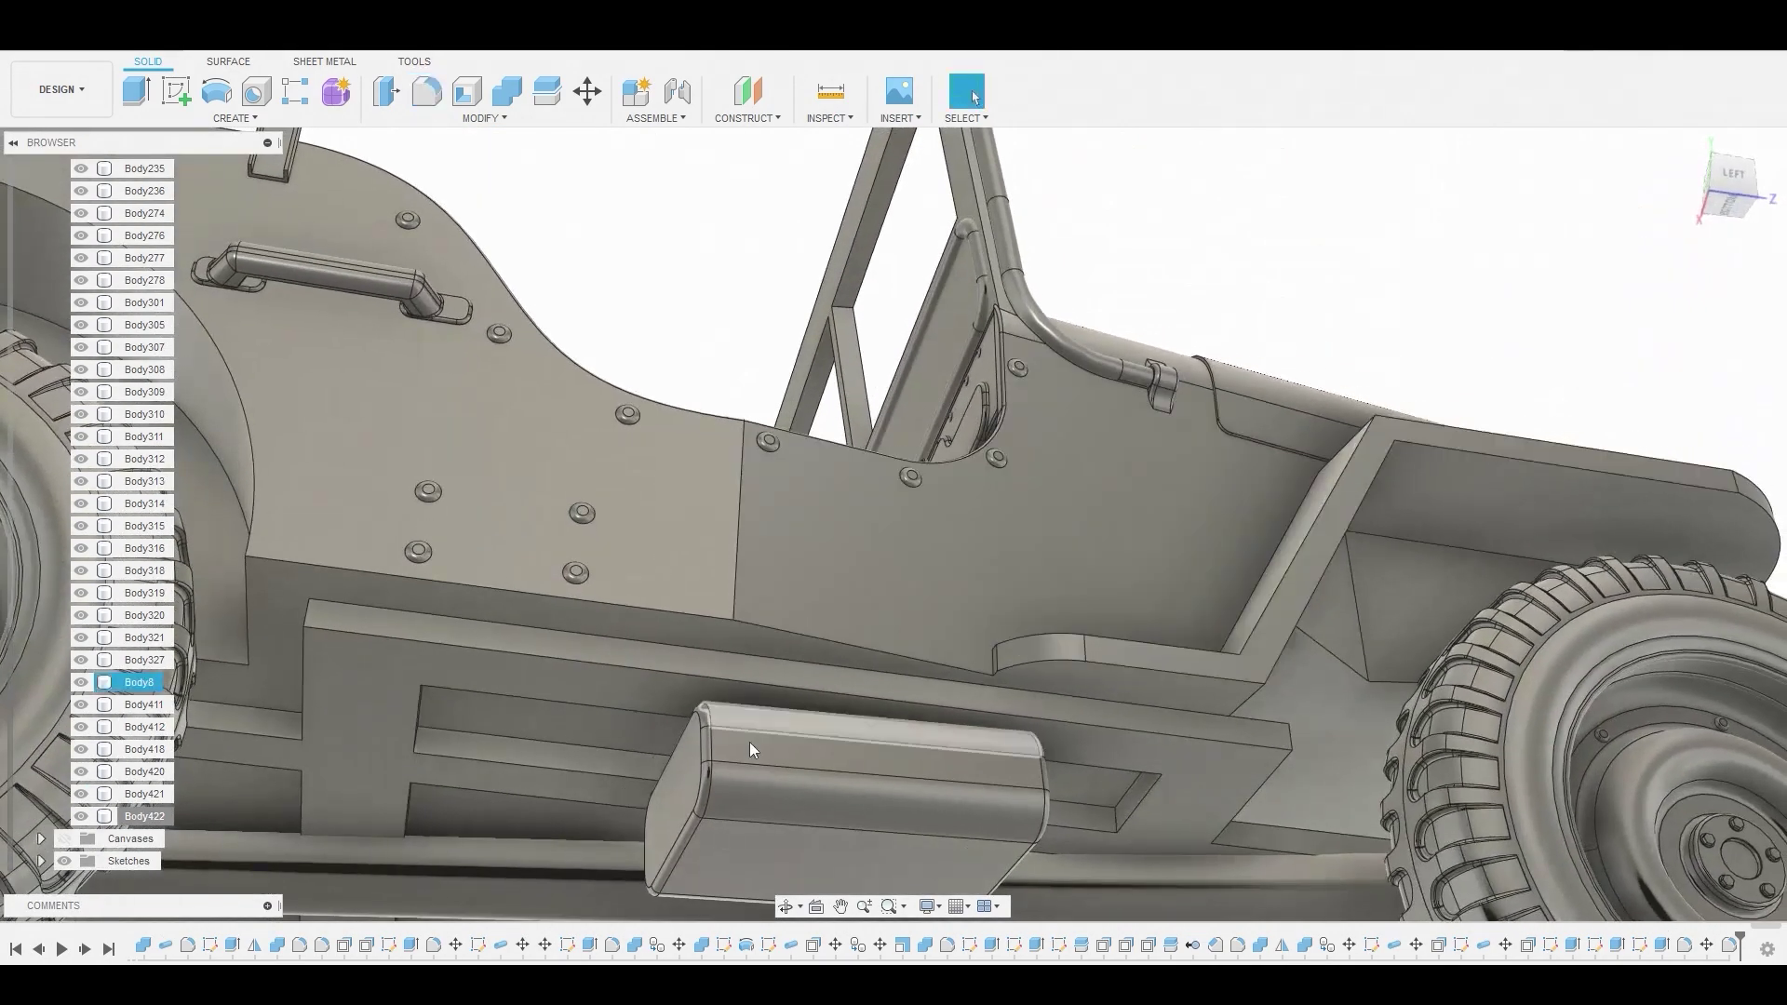
left_click(681, 800)
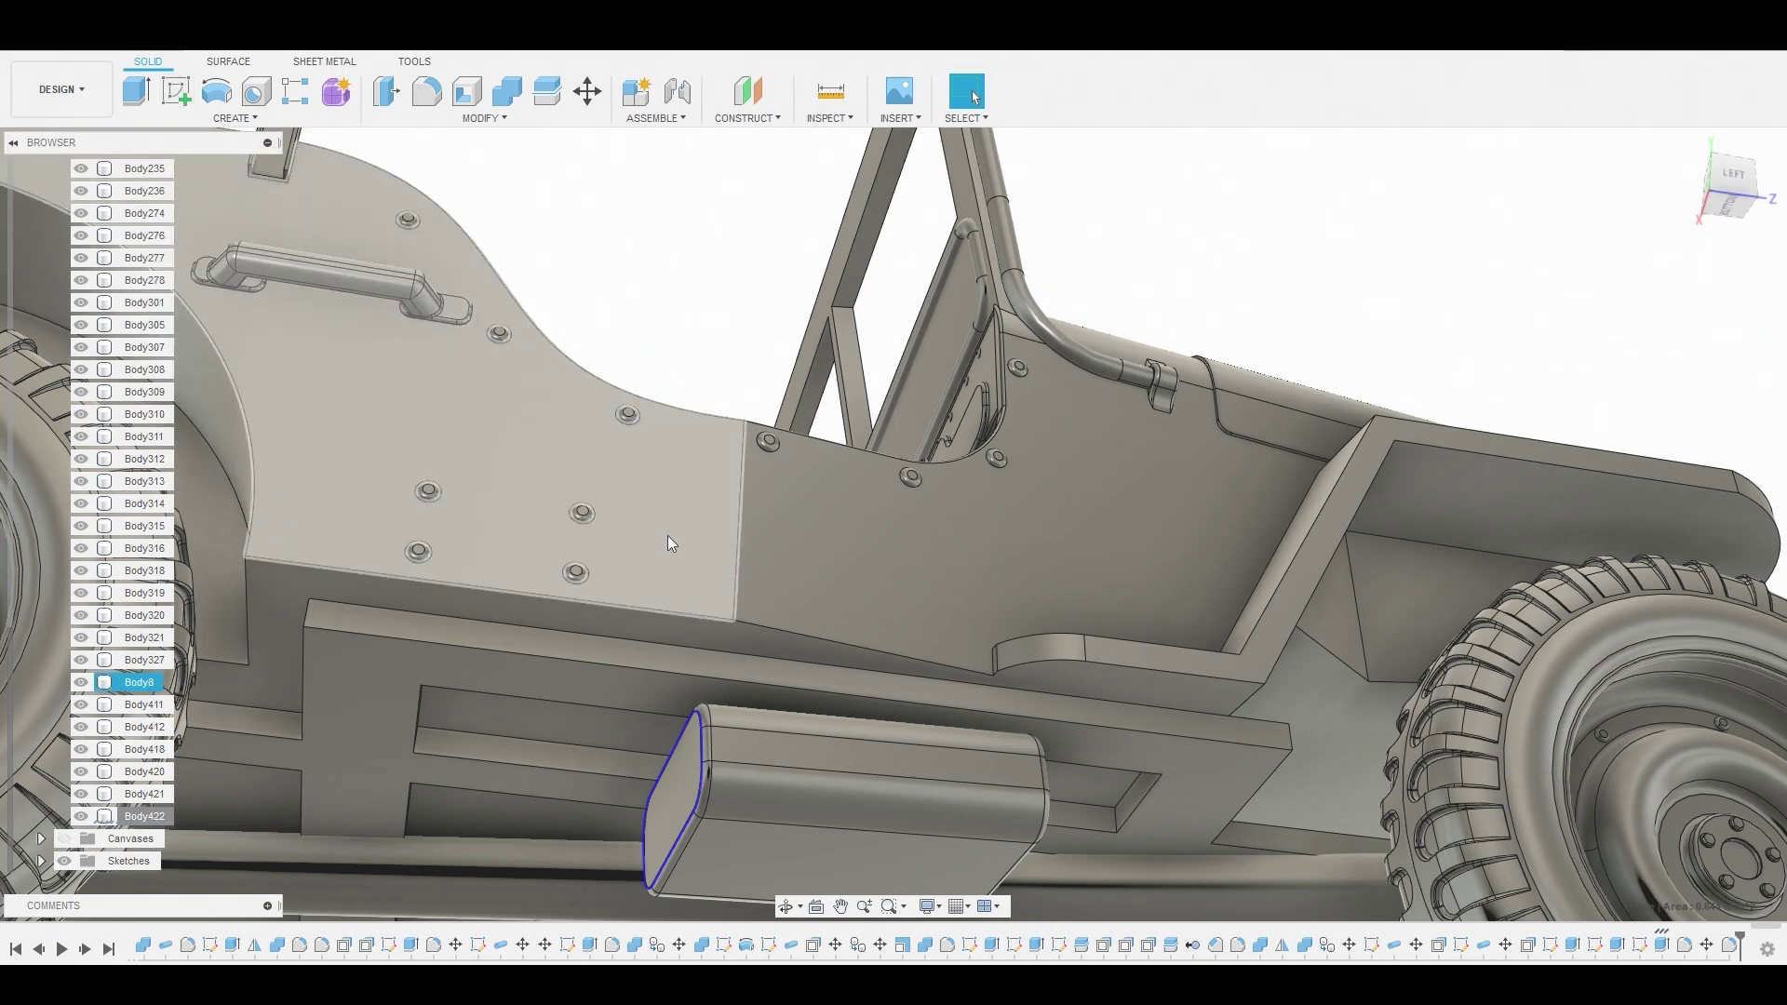
scroll(667, 535, "down", 2)
left_click(1728, 205)
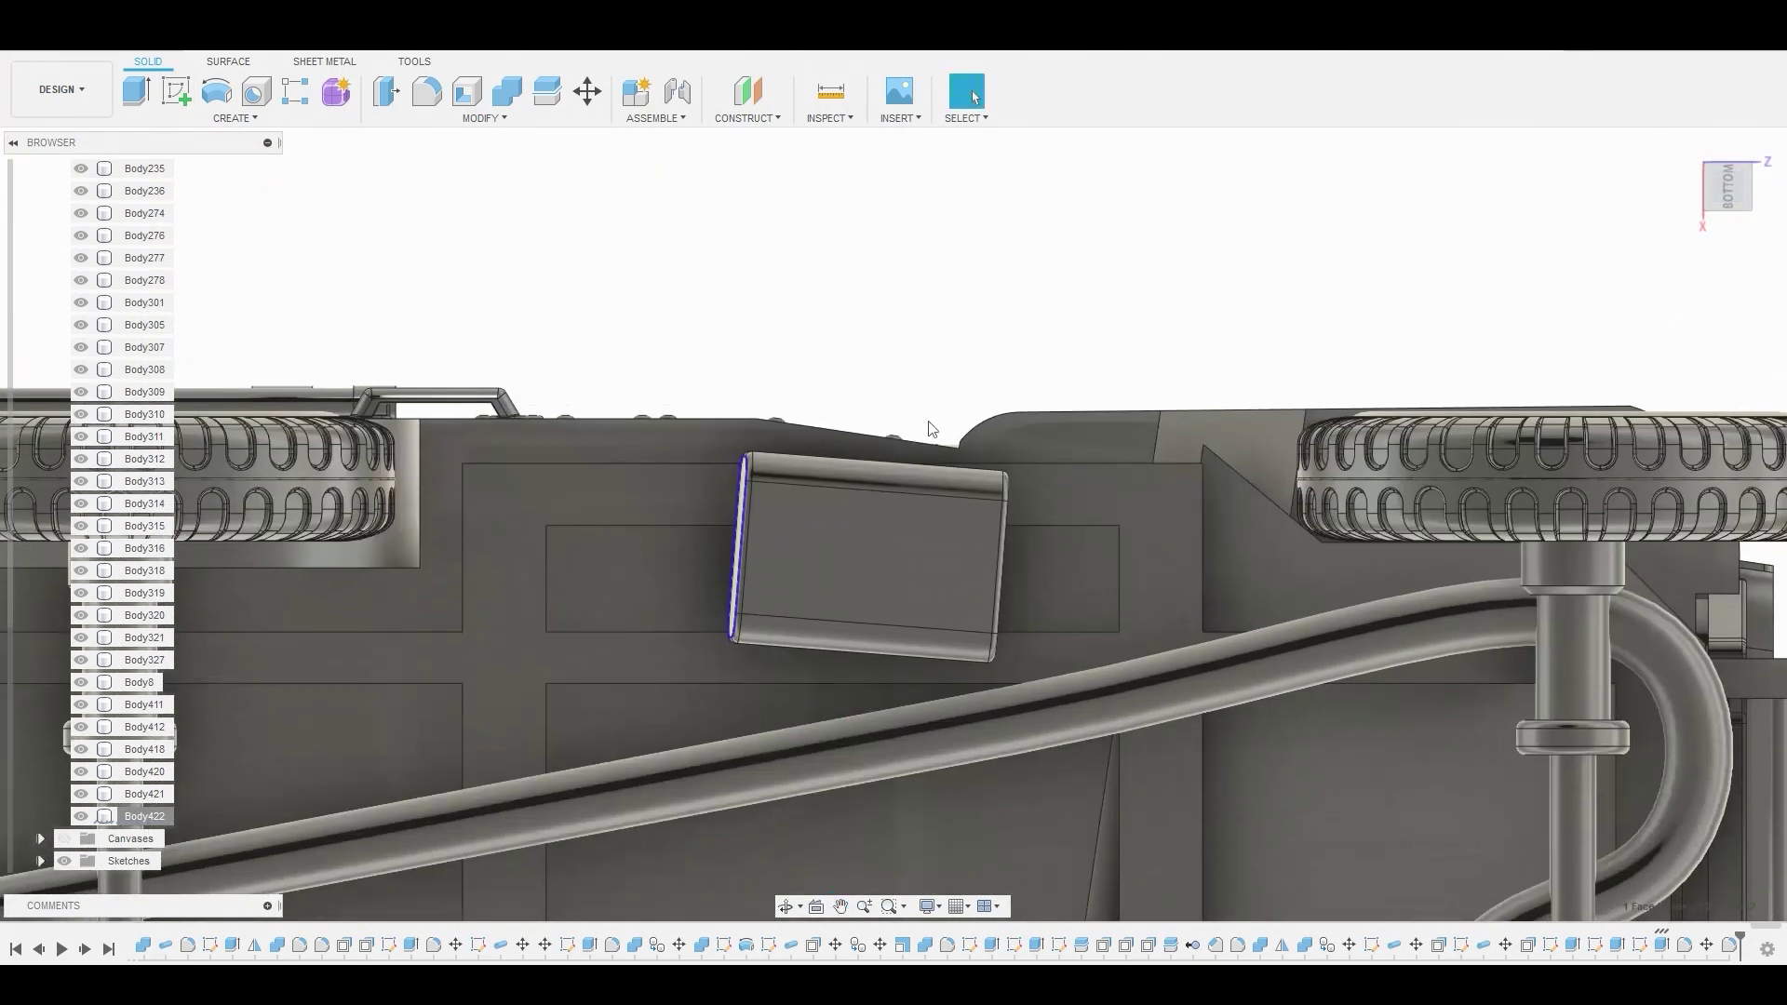
left_click(847, 553)
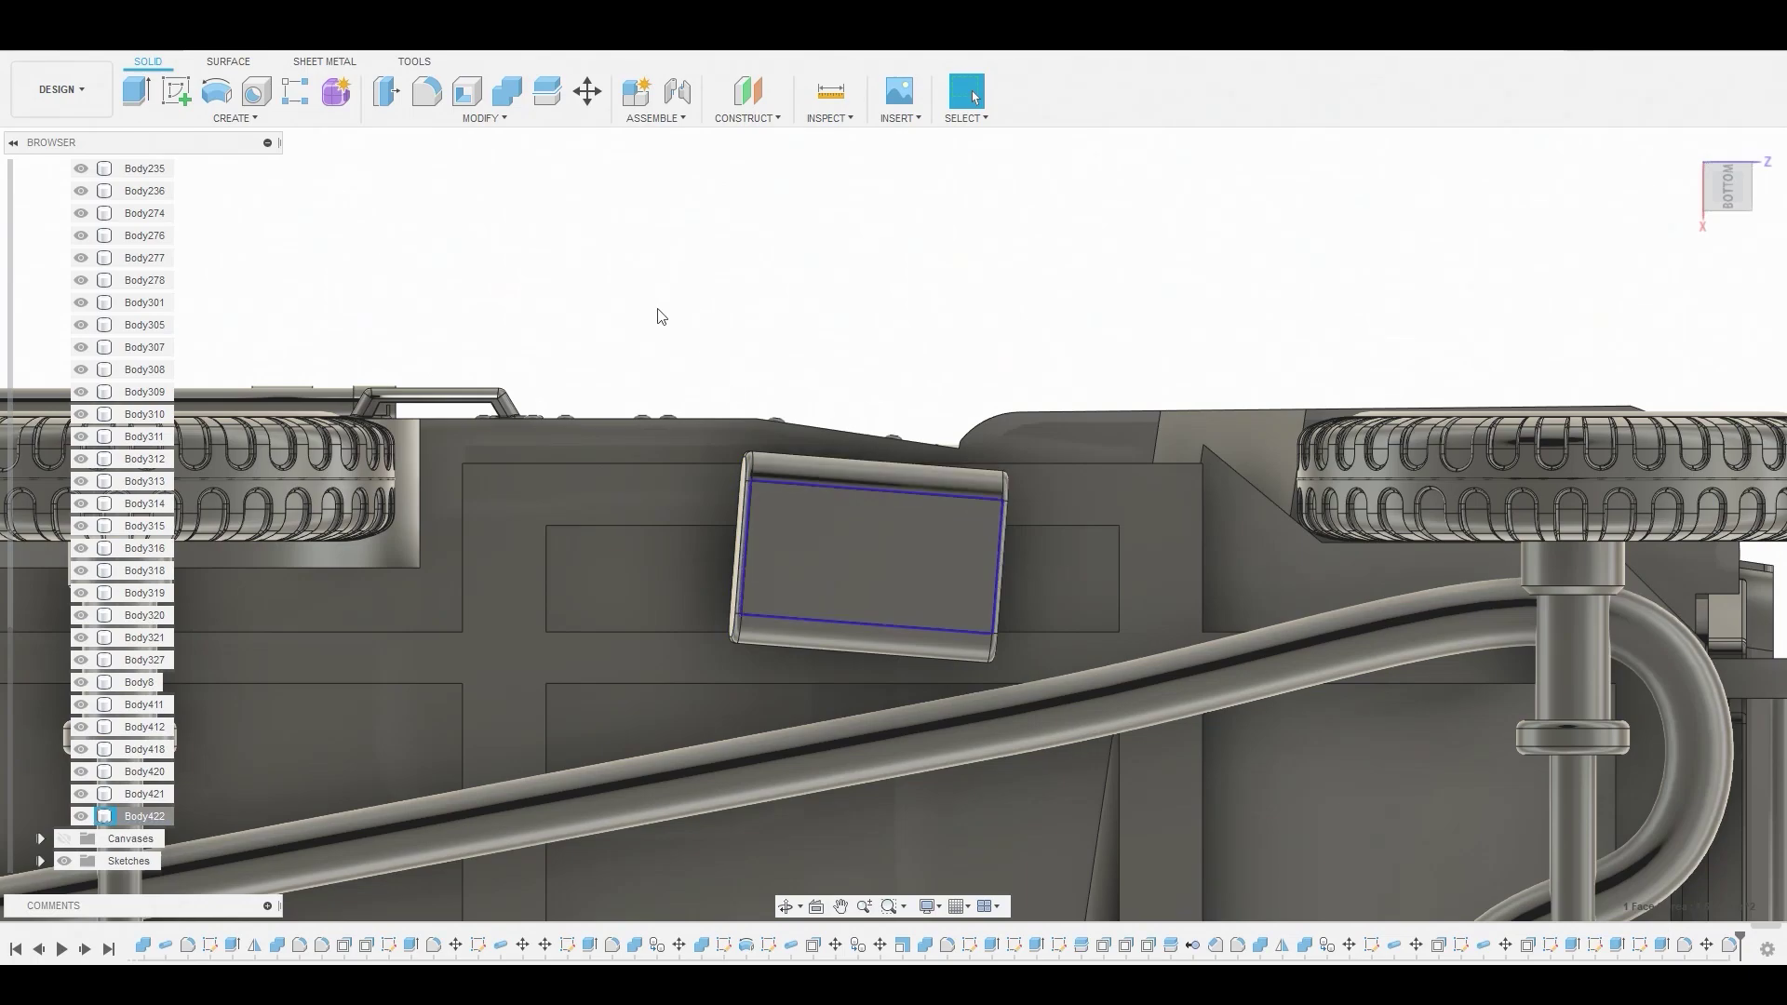
left_click(177, 89)
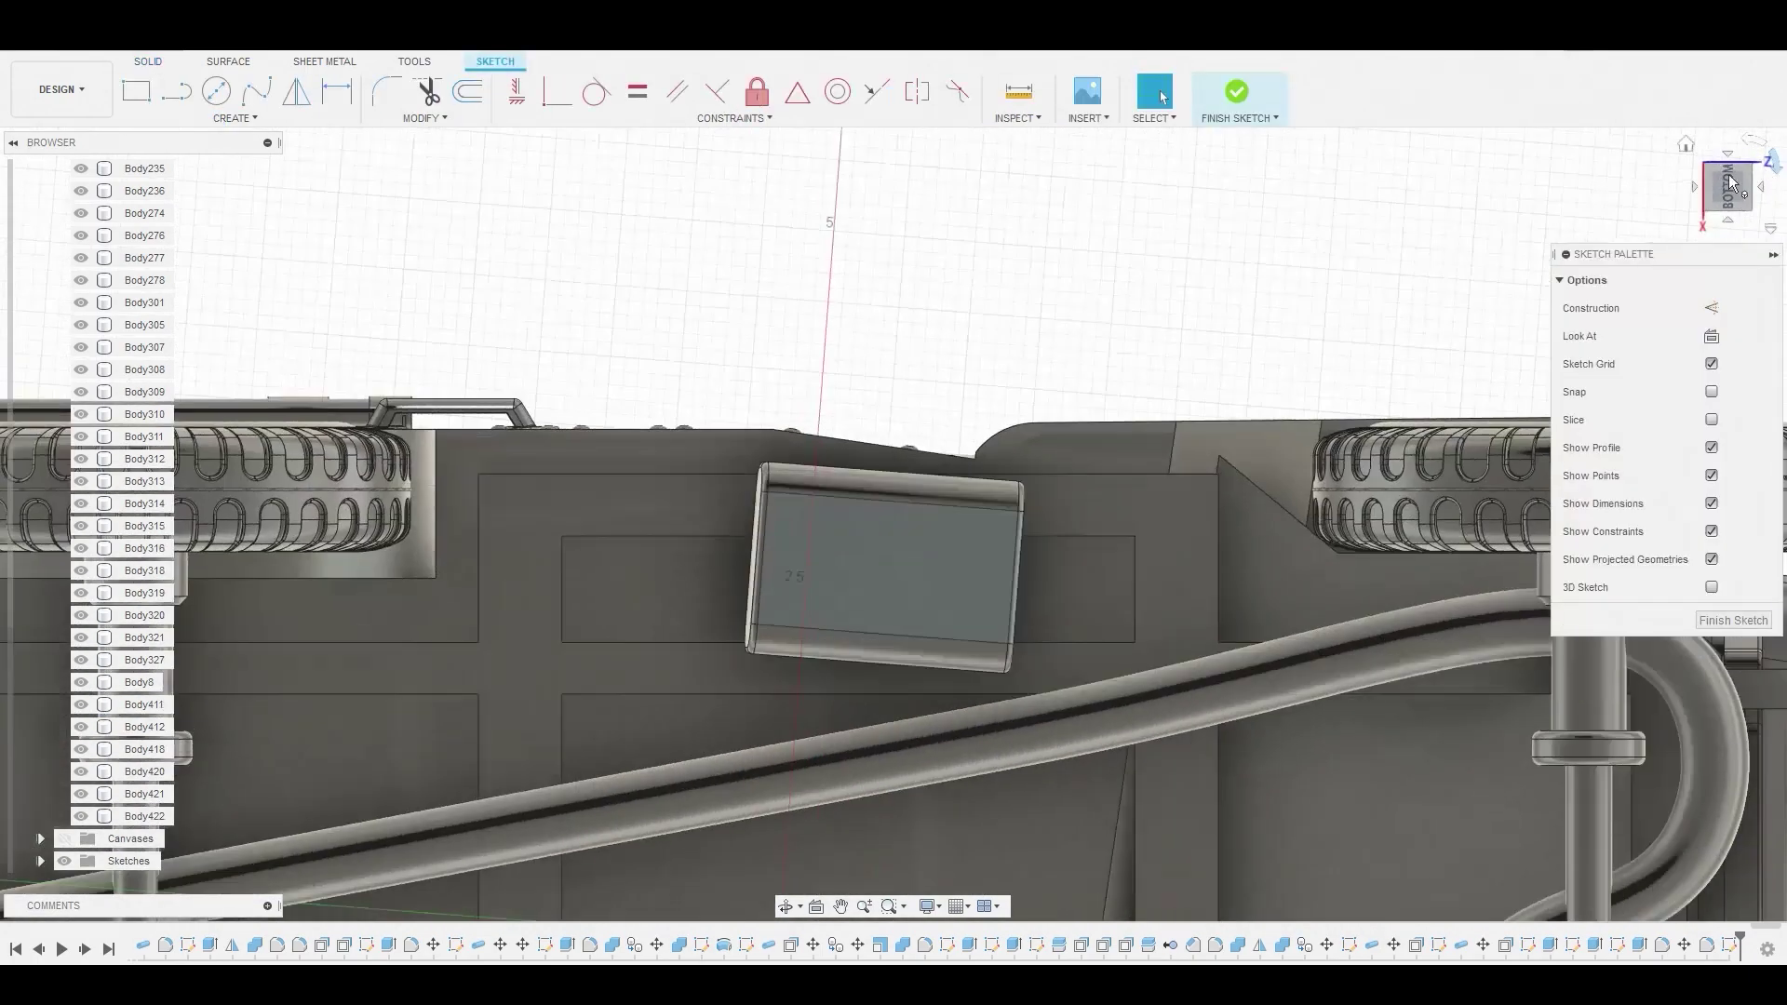
scroll(768, 365, "down", 3)
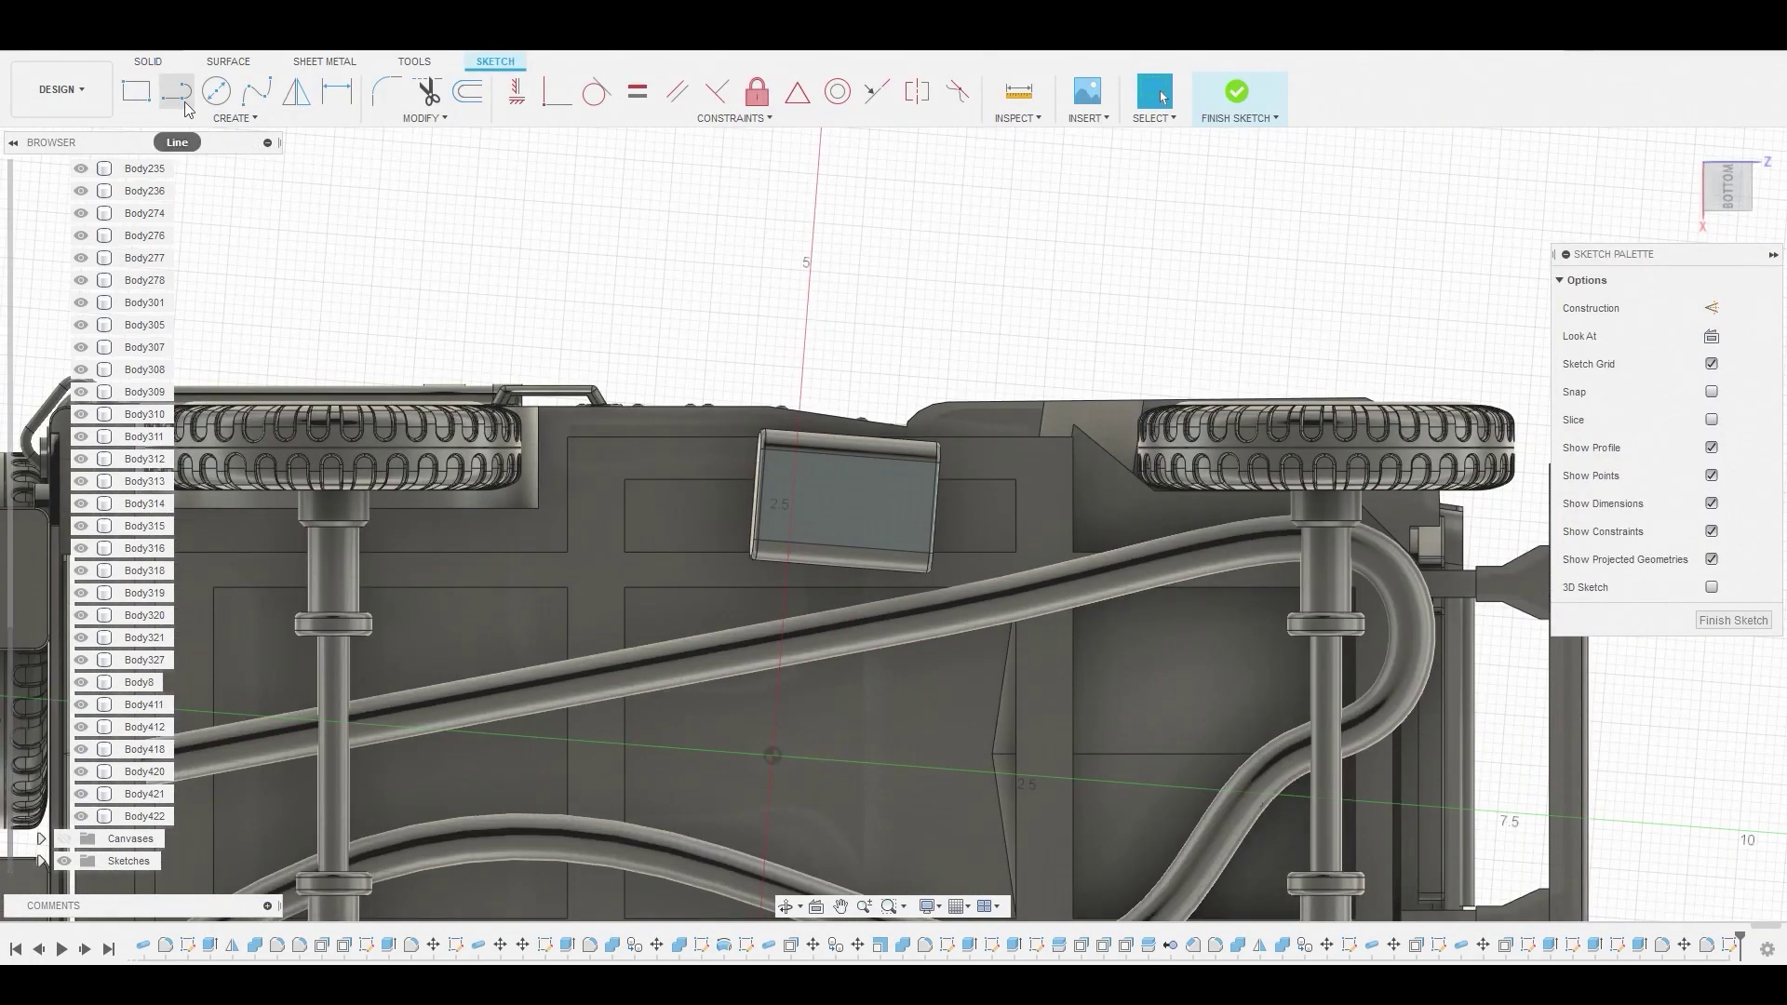
left_click(262, 95)
left_click(263, 97)
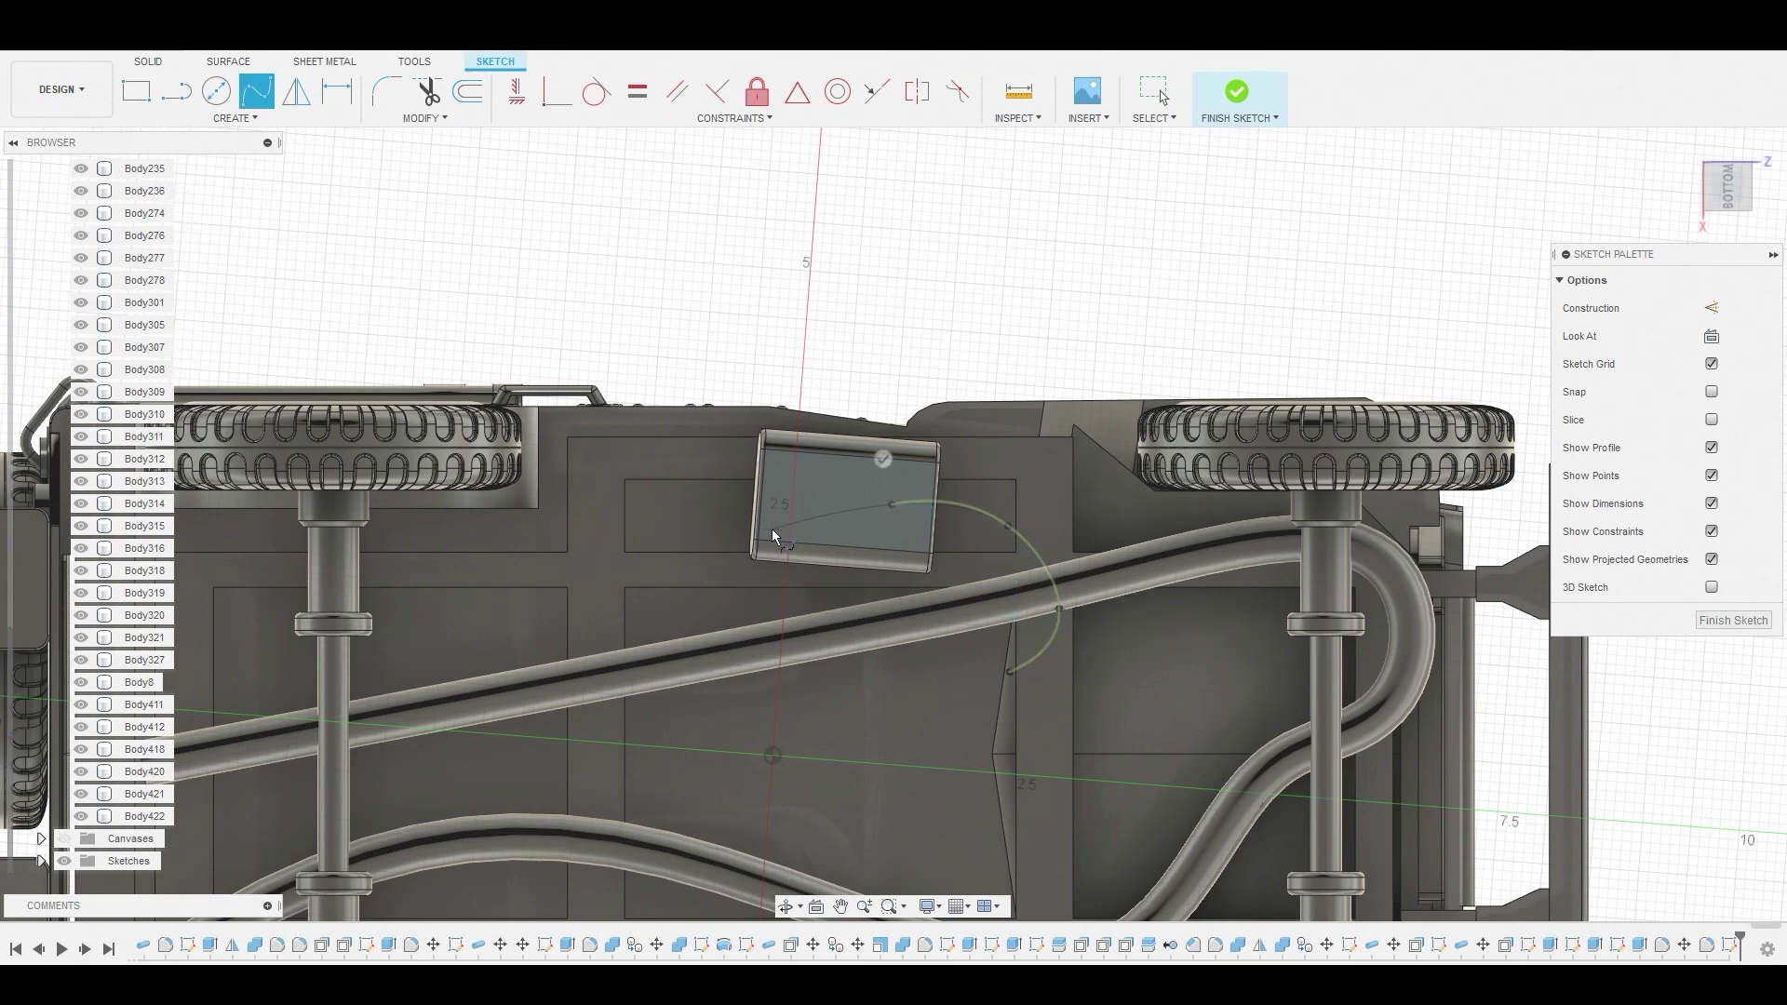
left_click(651, 507)
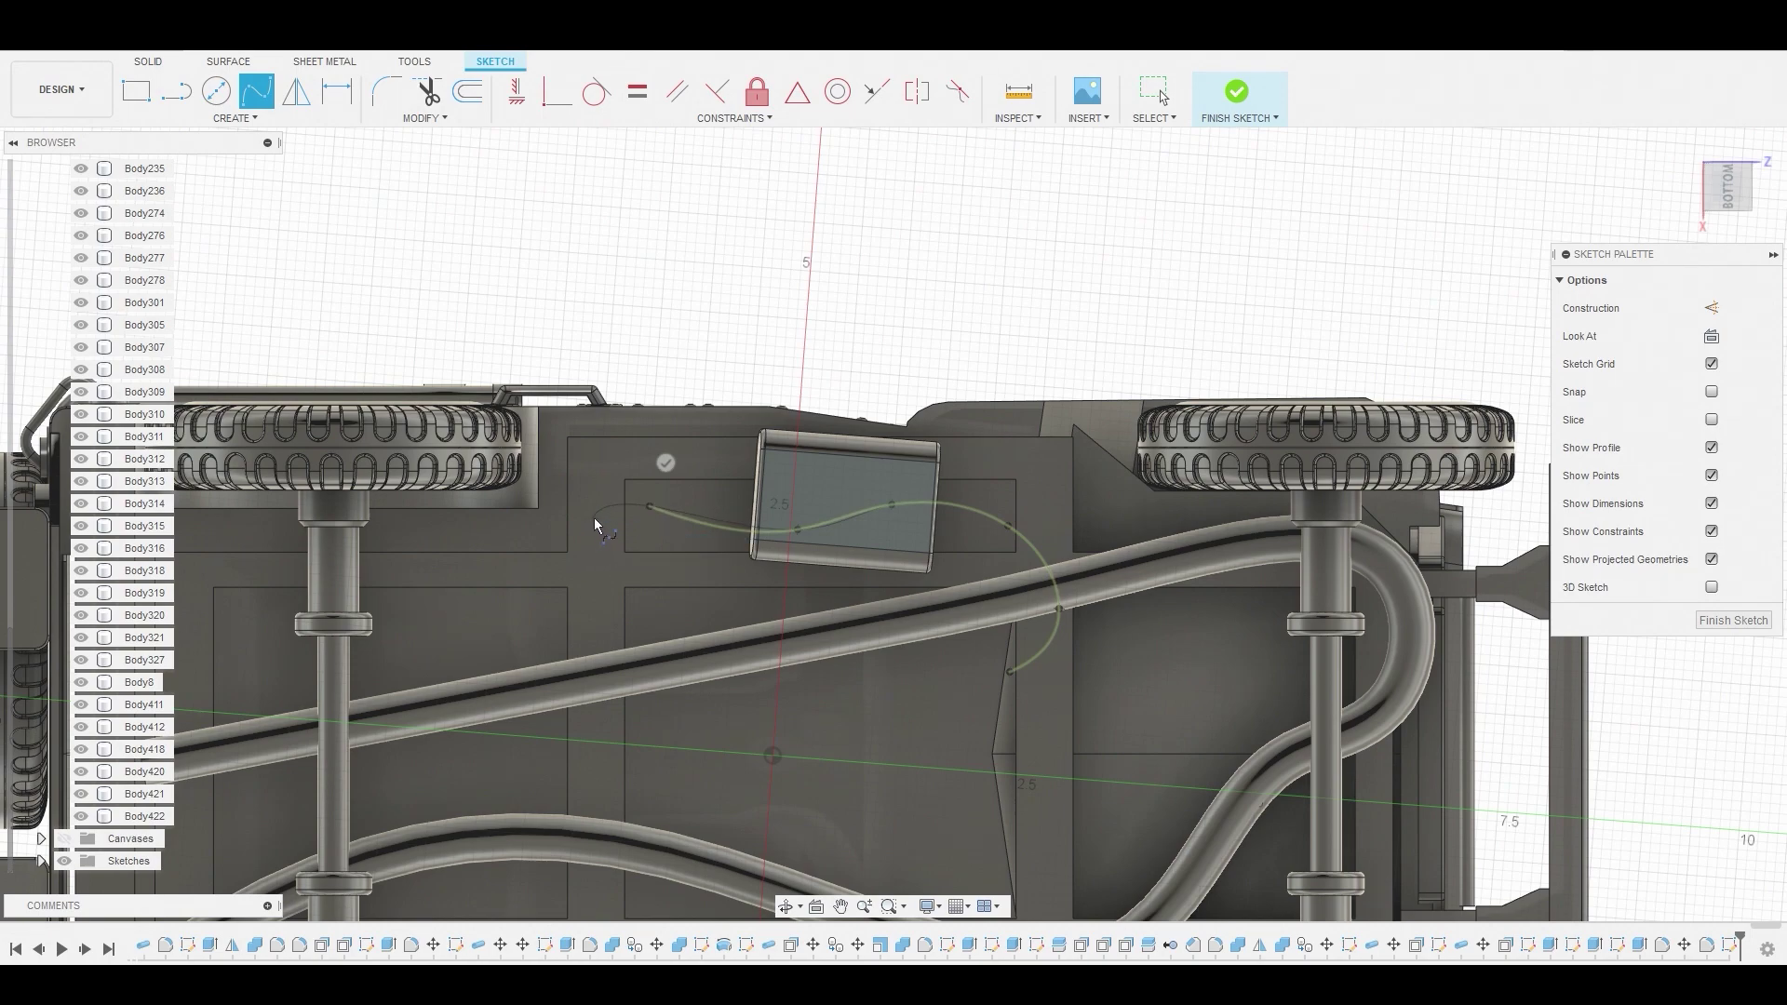
right_click(597, 523)
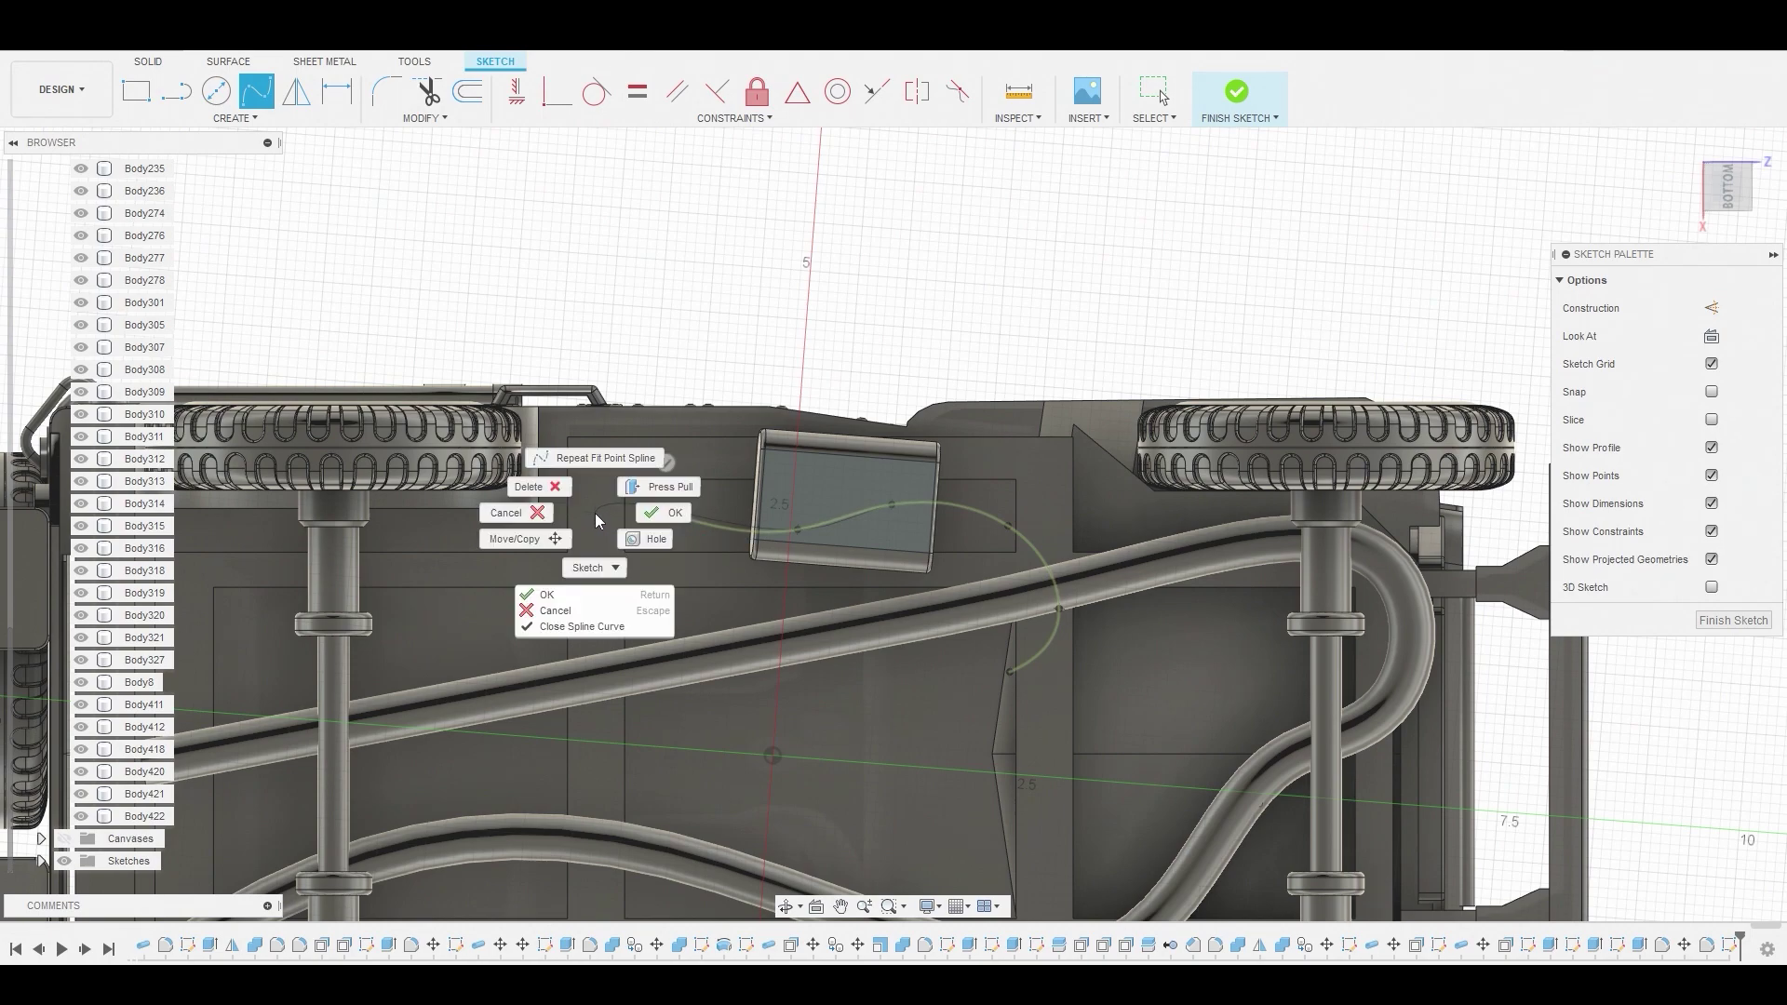
left_click(662, 513)
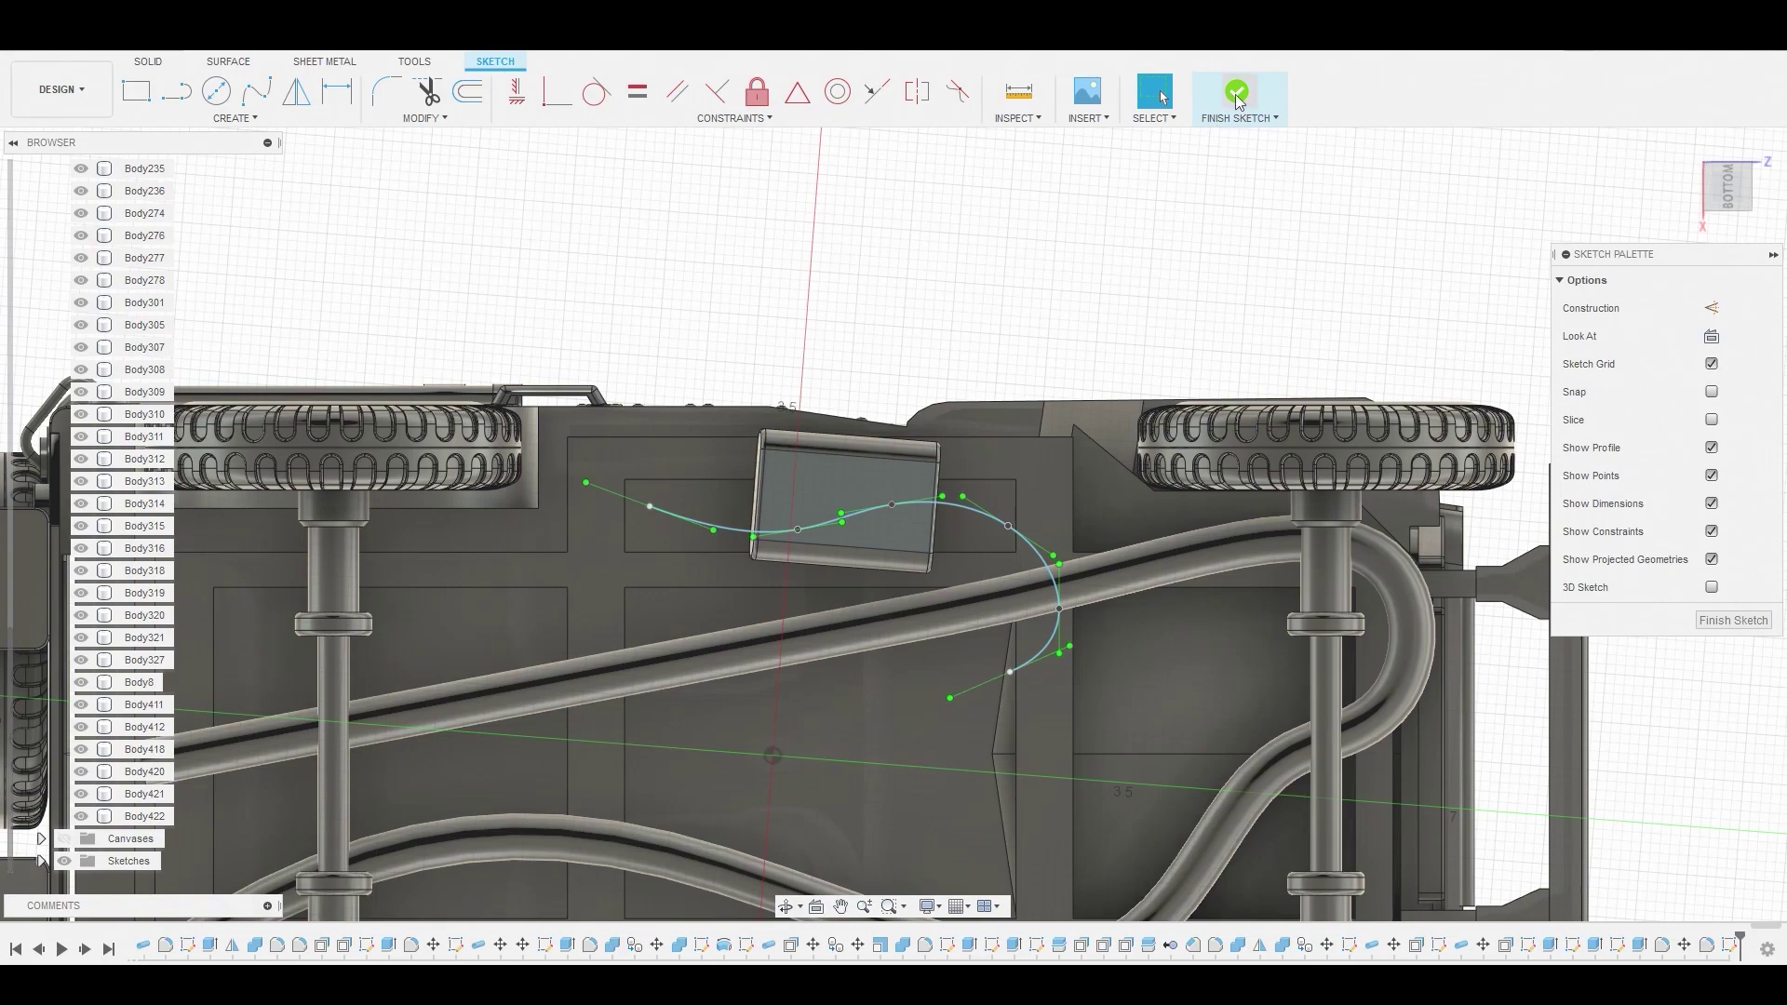
left_click(1238, 95)
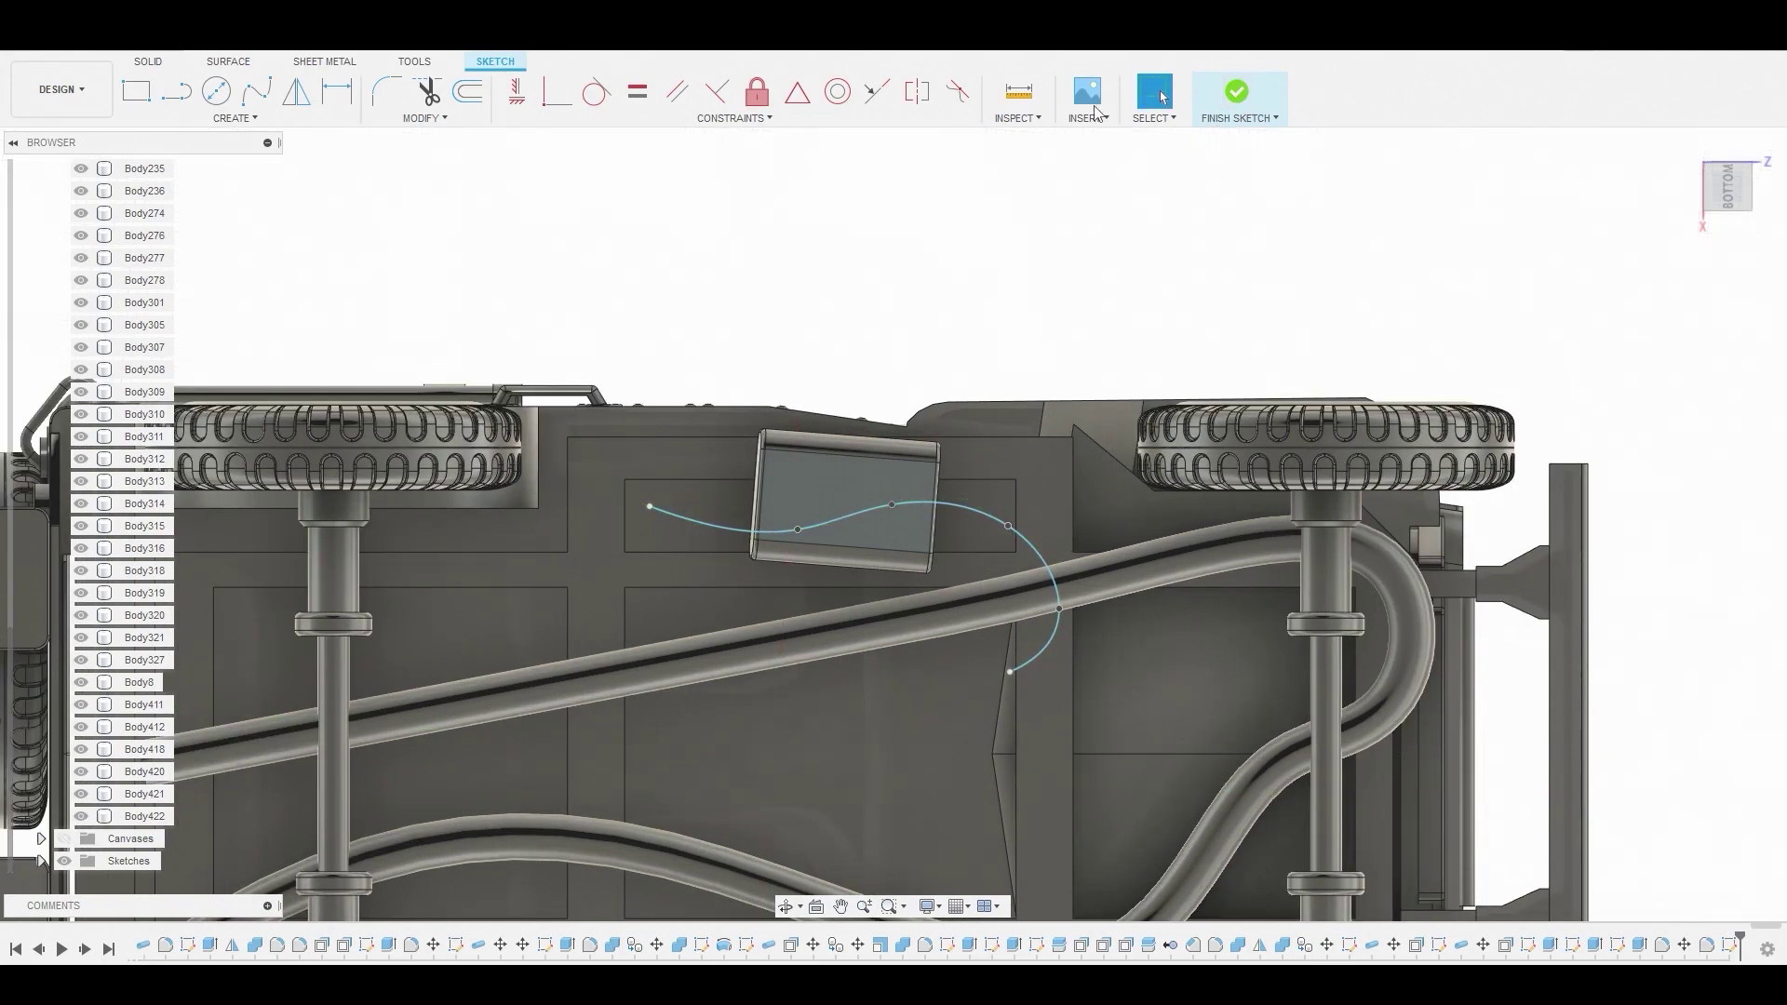
Create a solid circular pipe along the spline with a section size of about 0.335 mm as a new body
left_click(248, 122)
left_click(191, 500)
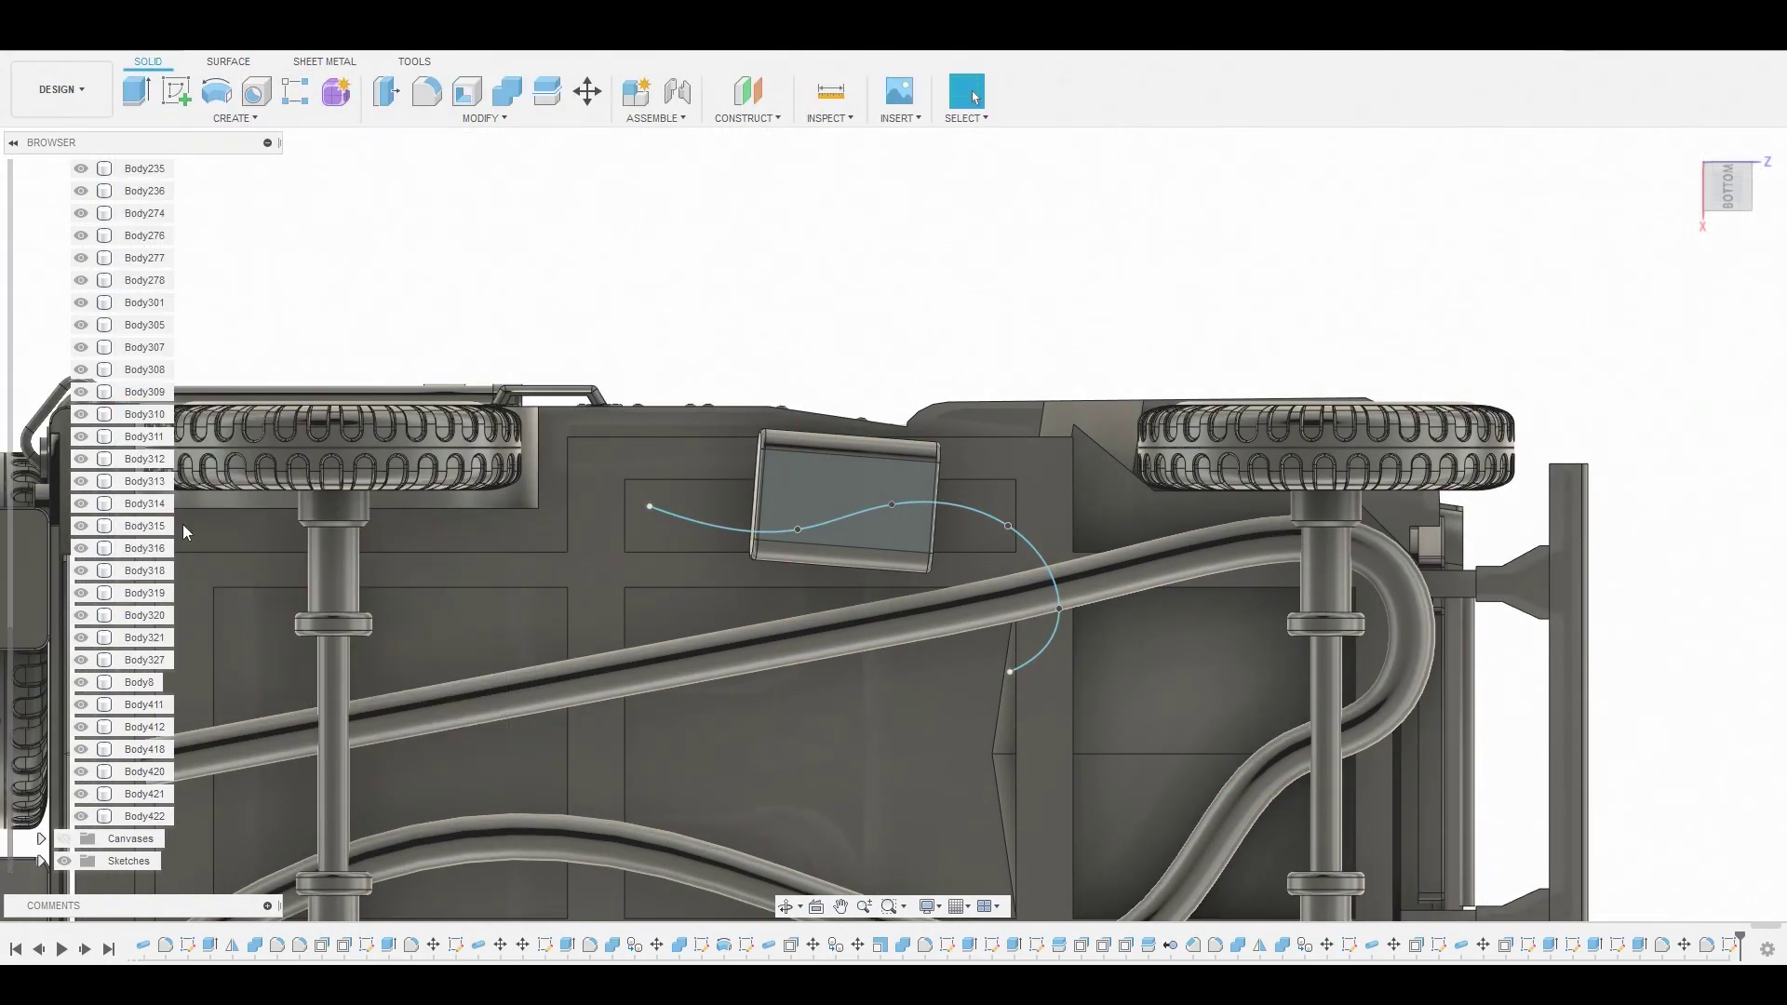
left_click(724, 525)
middle_click_drag(674, 488, 1002, 614, "shift")
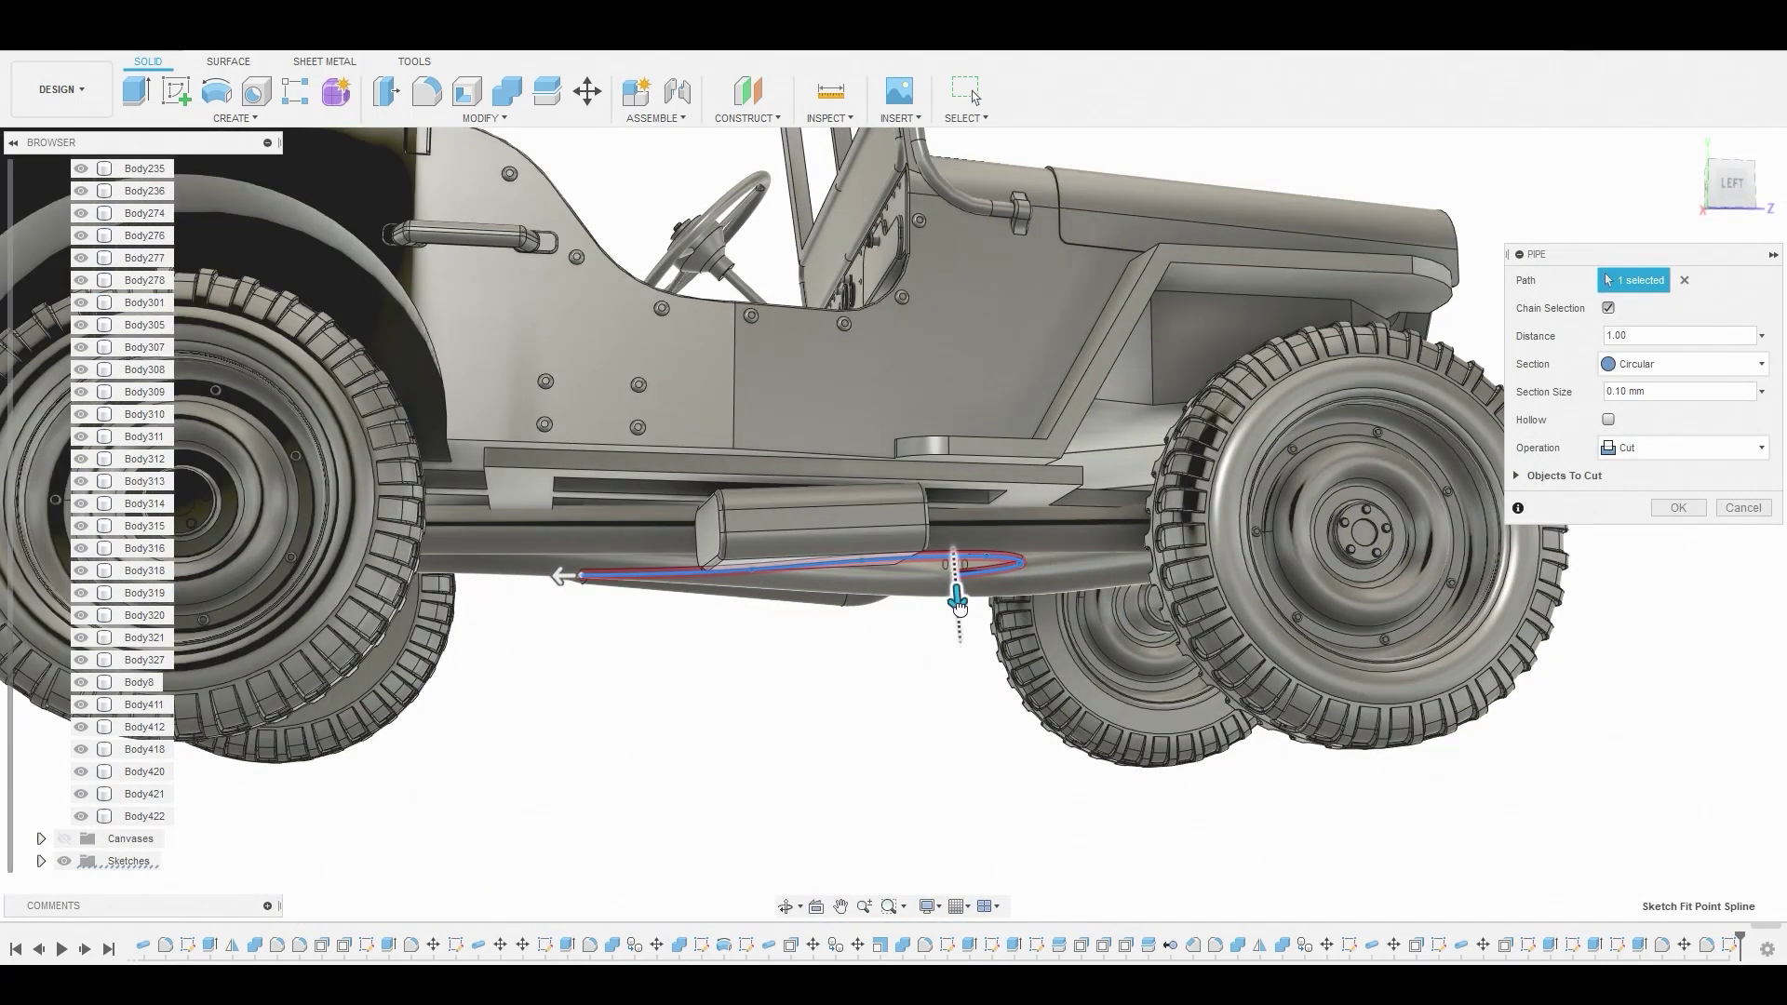
left_click_drag(957, 601, 964, 616)
left_click(1660, 448)
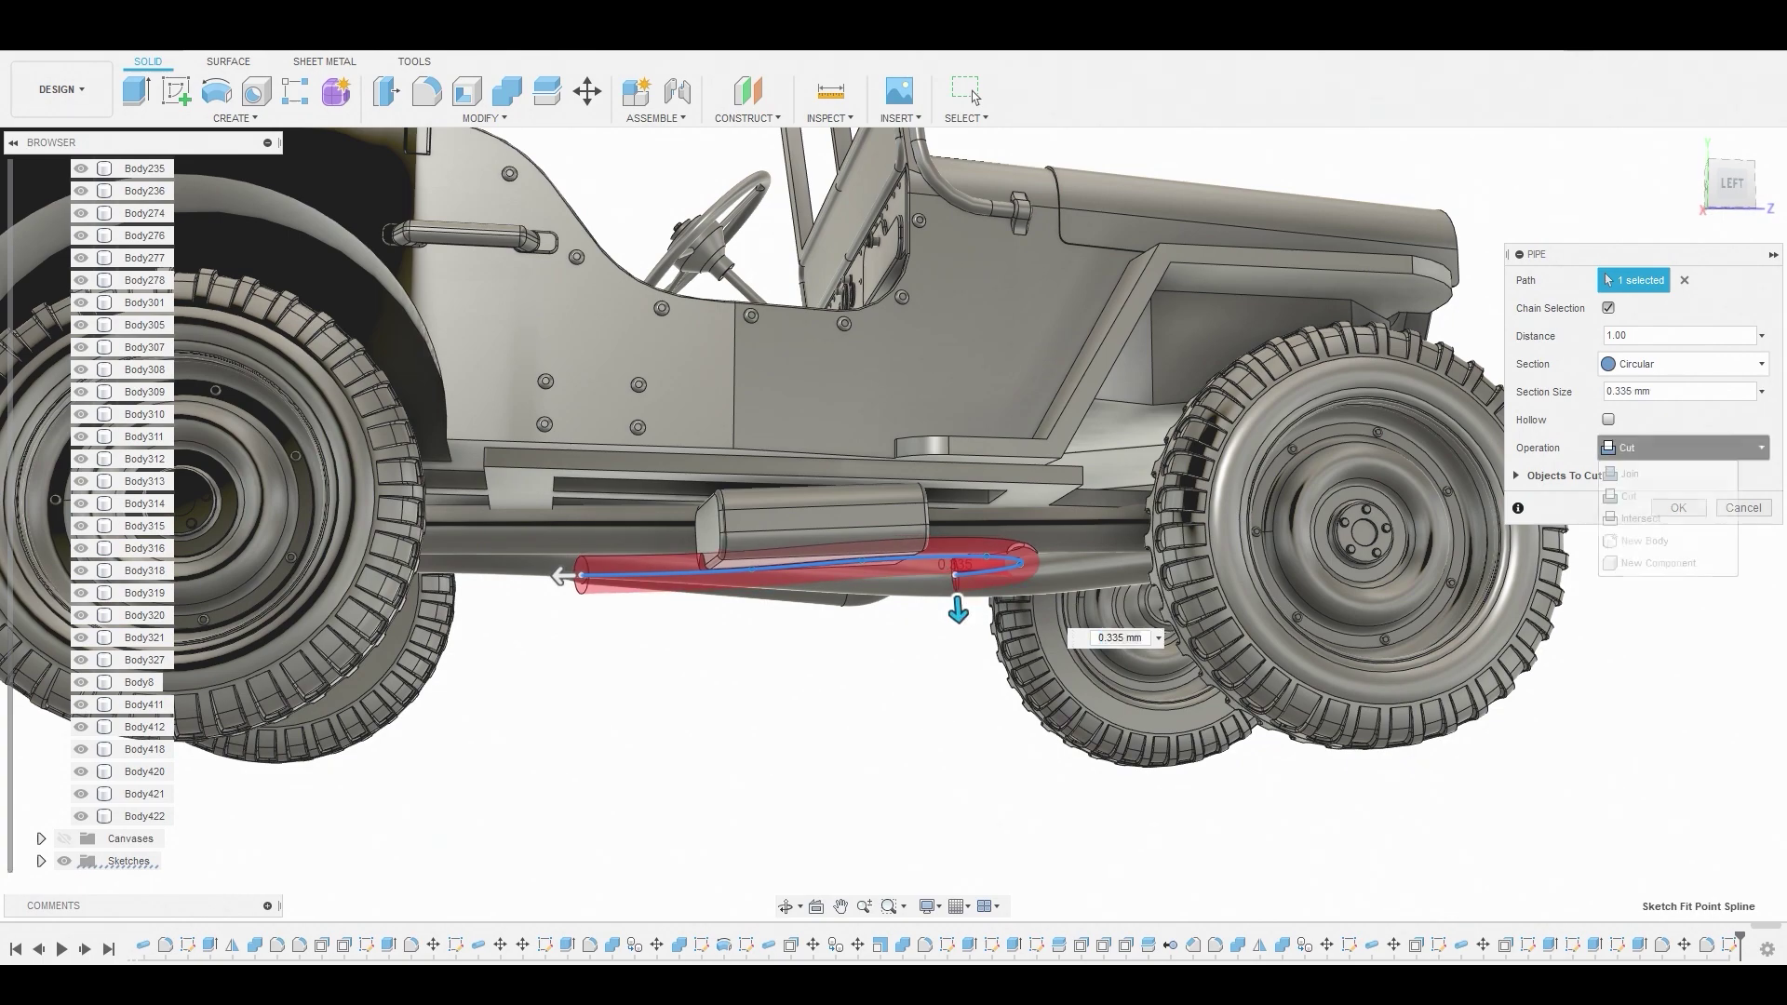
left_click(1672, 537)
left_click(1671, 482)
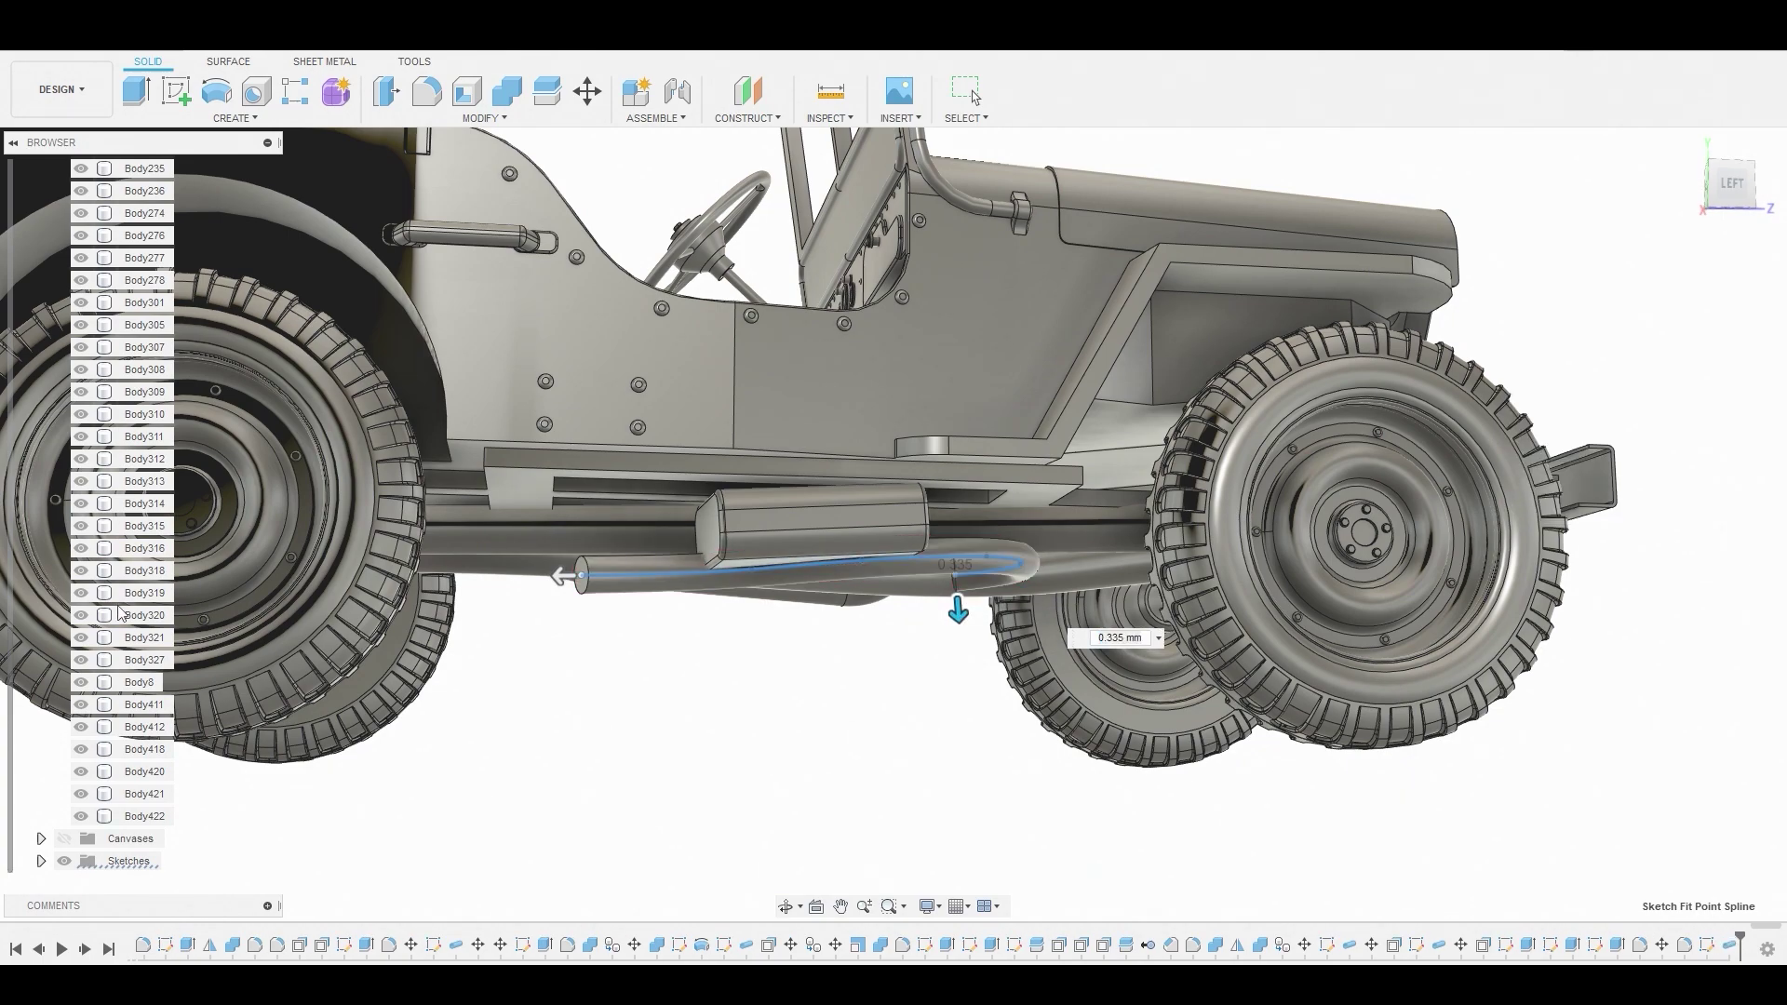
Move the new pipe body about 0.303 mm up, 0.26 mm in negative X and 0.076 mm back down
right_click(144, 840)
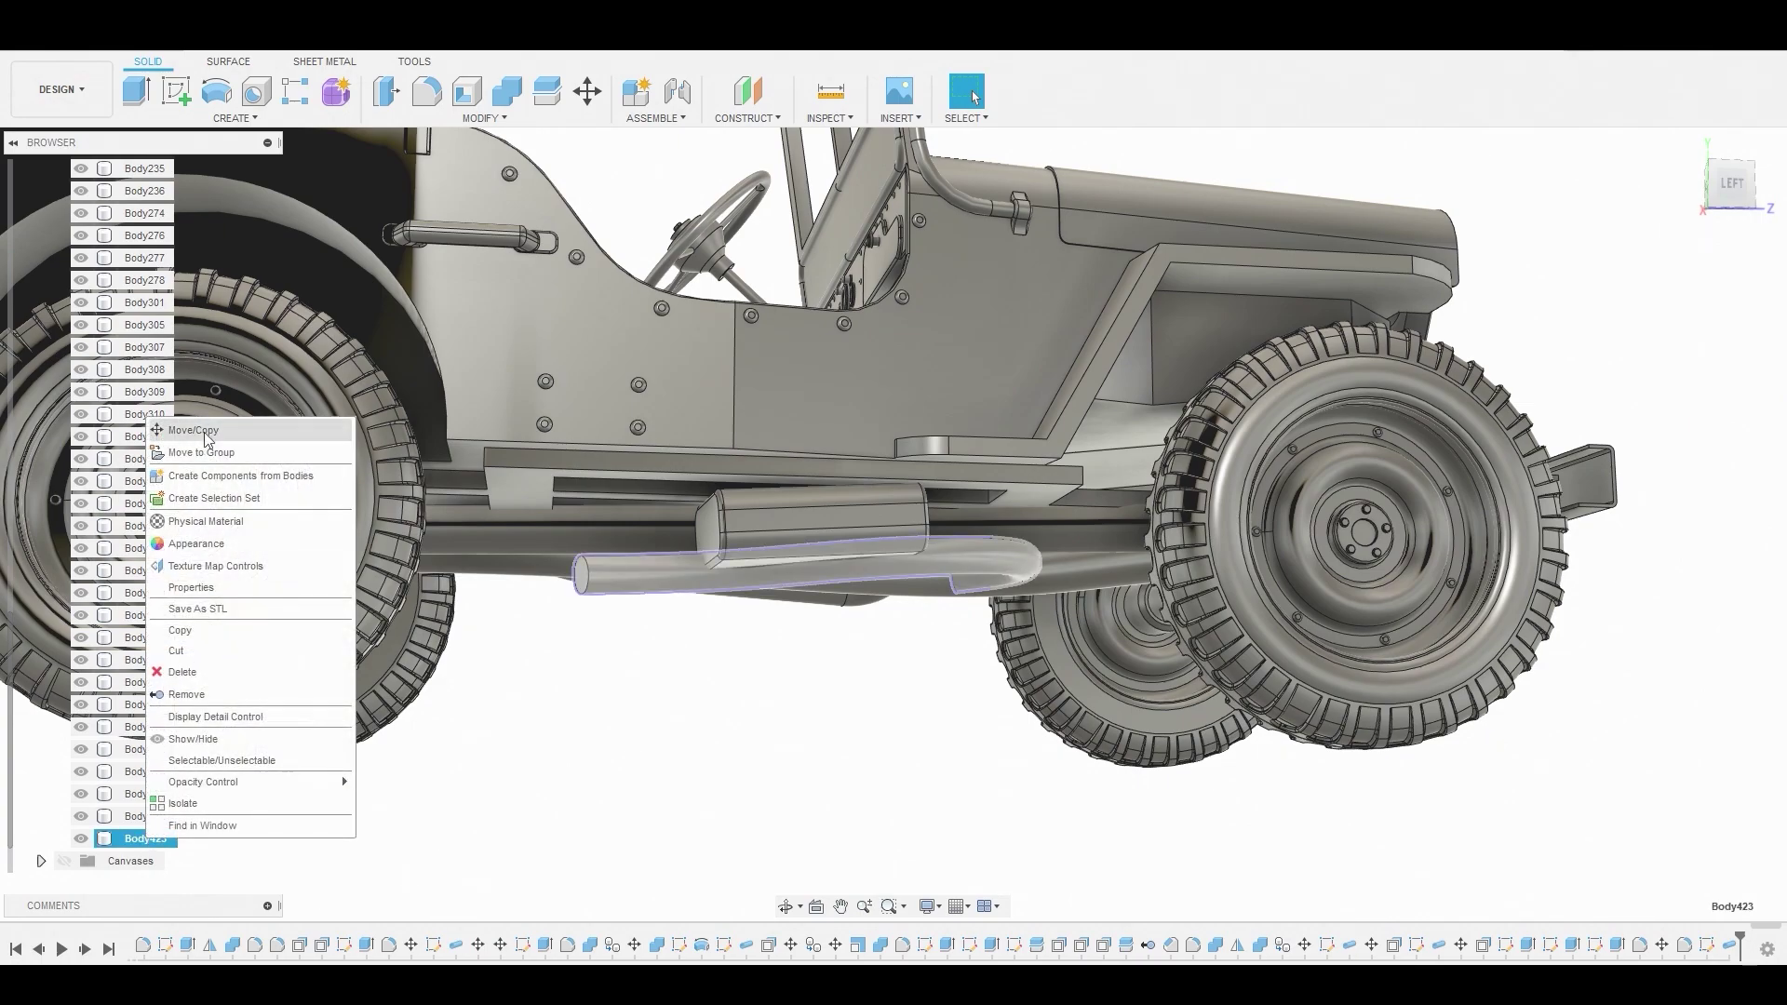
left_click(193, 430)
left_click_drag(572, 543, 579, 513)
middle_click_drag(710, 501, 600, 521, "shift")
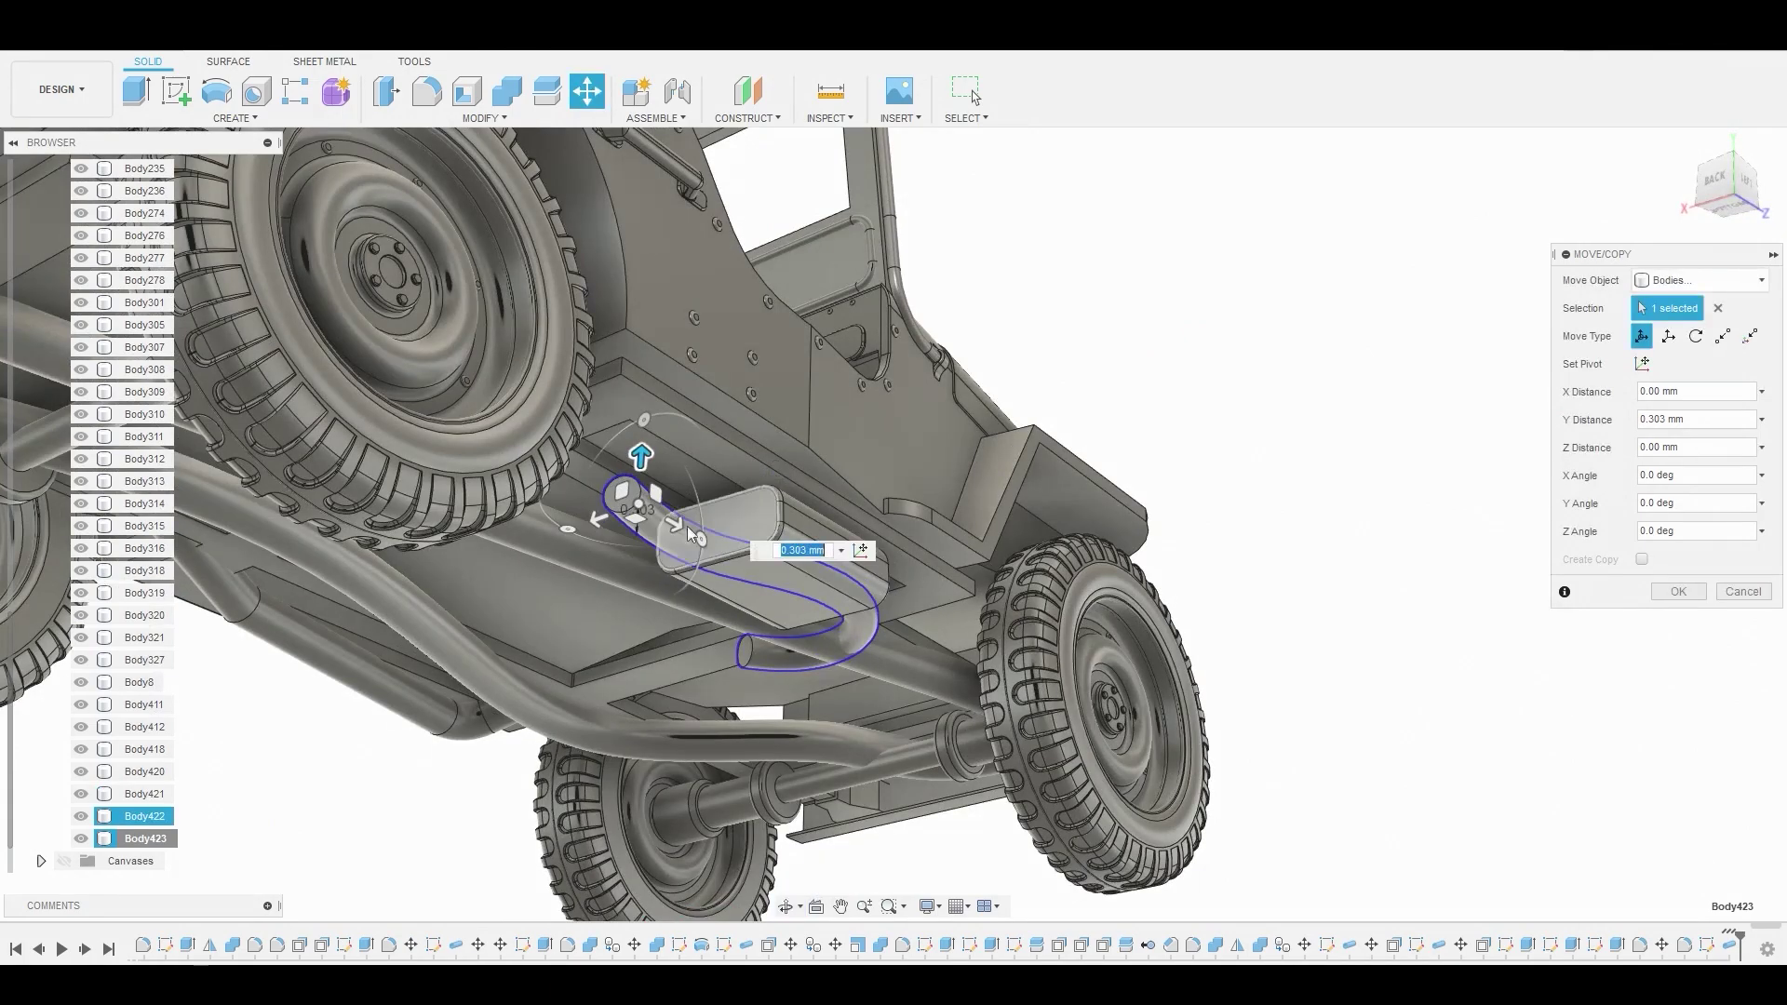
left_click_drag(596, 526, 619, 521)
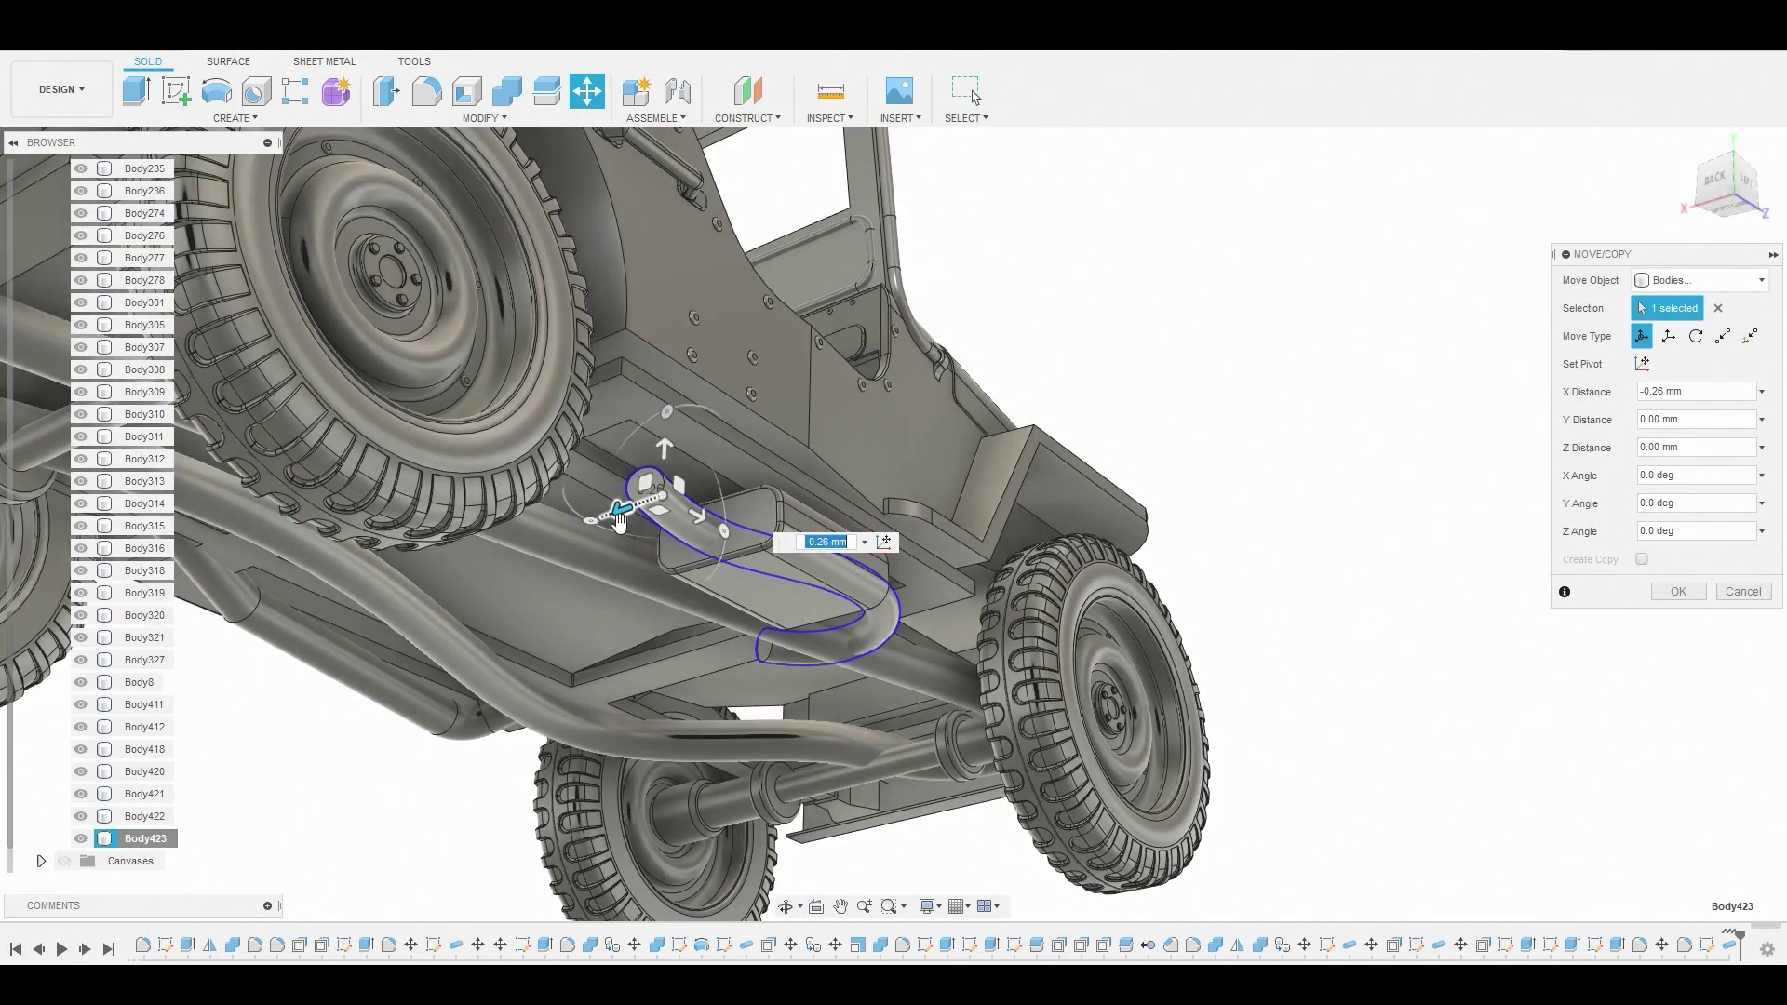
left_click_drag(663, 455, 658, 492)
middle_click_drag(789, 471, 1063, 490, "shift")
left_click(1678, 591)
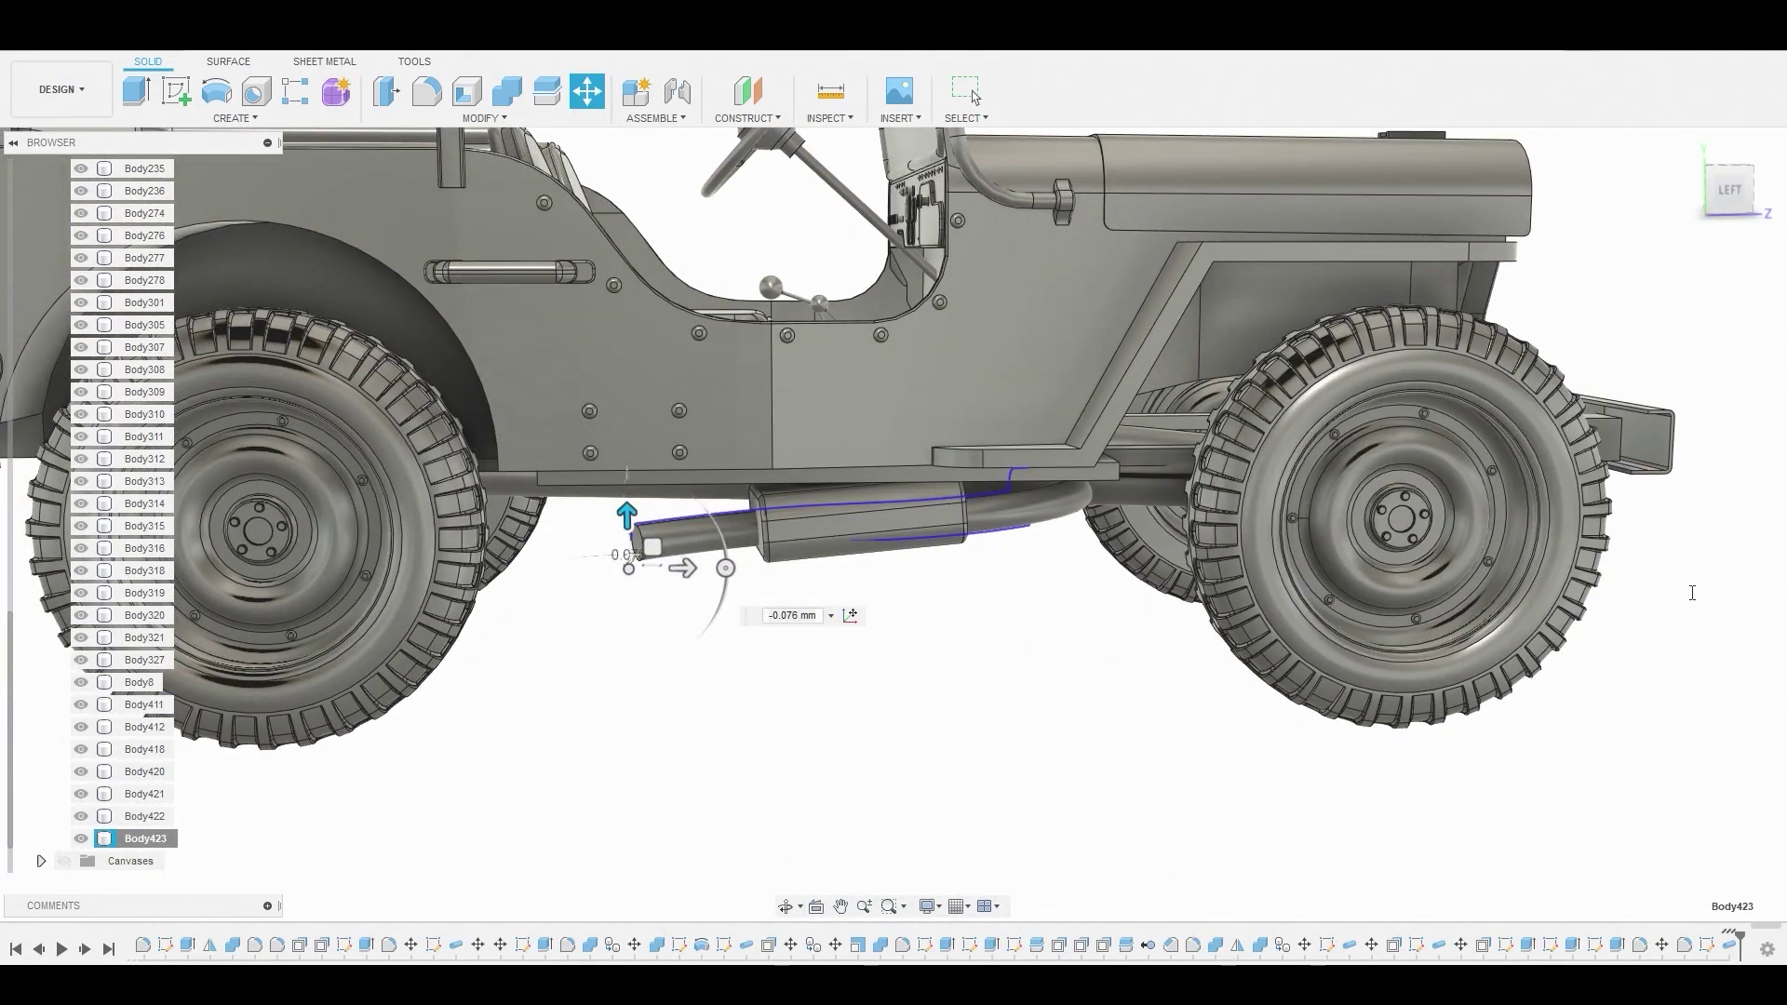
Sketch a concentric circle on the pipe's rear end face and enlarge it to a radius of about 0.138 mm
middle_click_drag(875, 521, 828, 526, "shift")
scroll(656, 549, "up", 4)
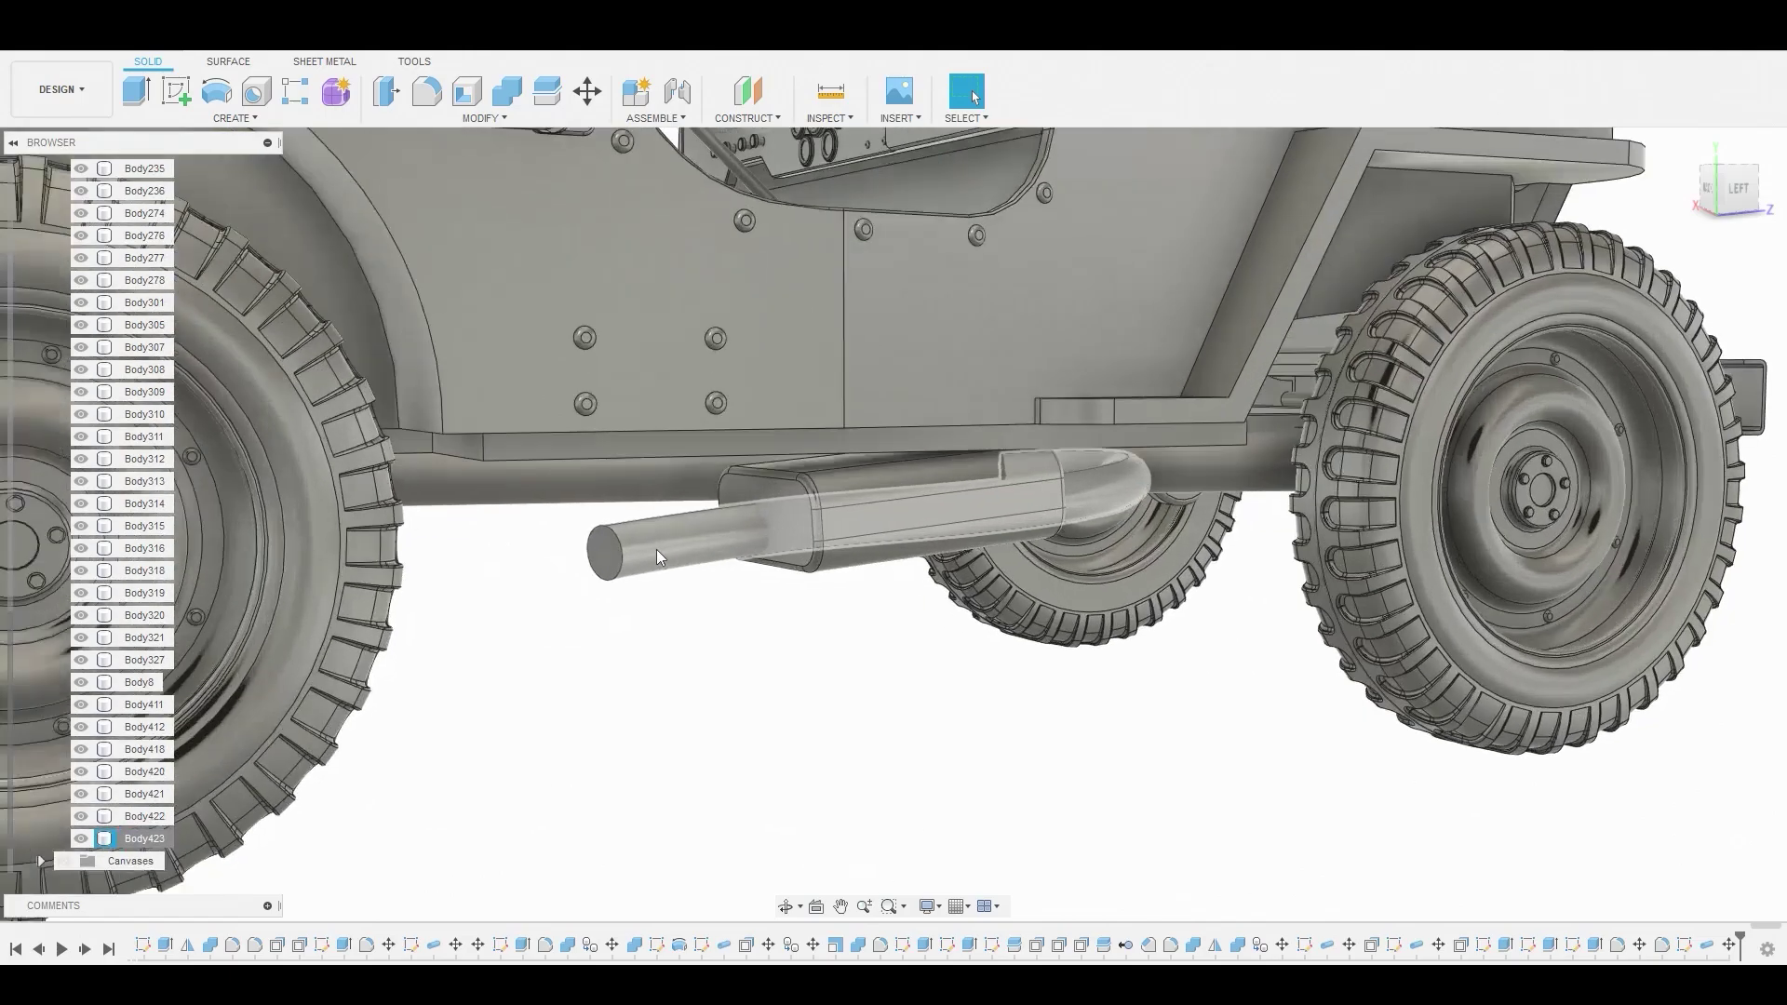
left_click(595, 555)
left_click(173, 91)
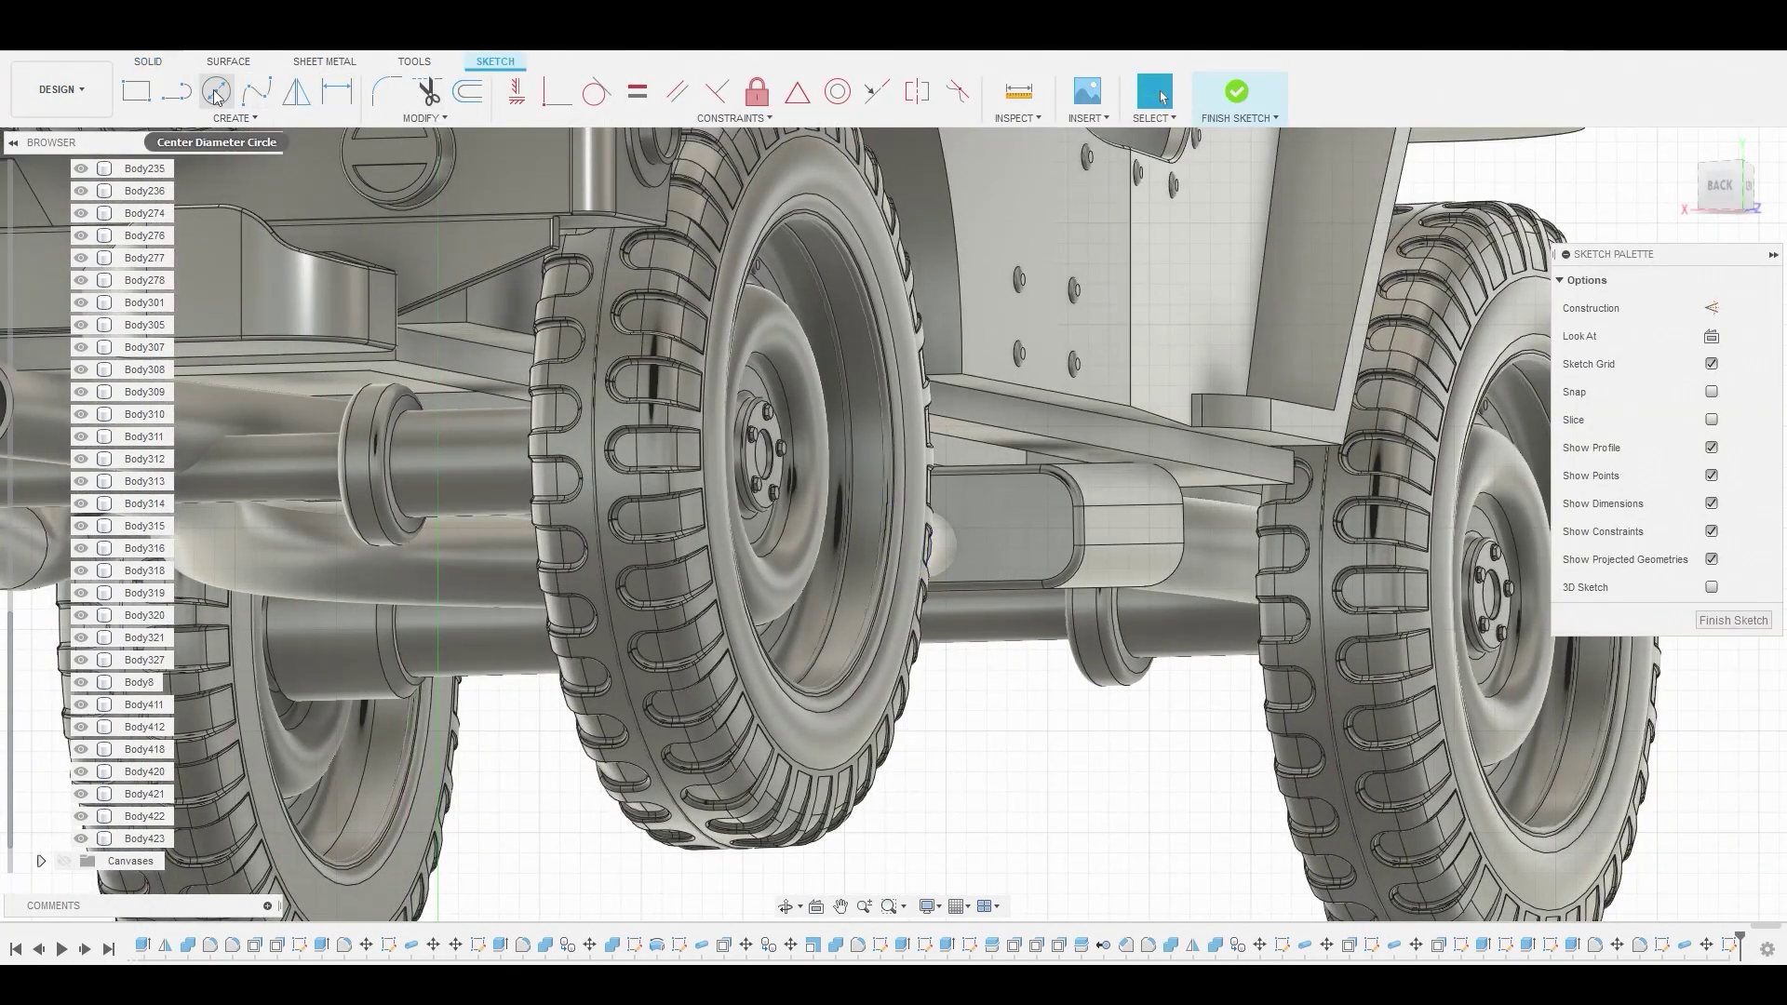
left_click(216, 91)
middle_click_drag(922, 484, 875, 437, "shift")
scroll(893, 507, "up", 4)
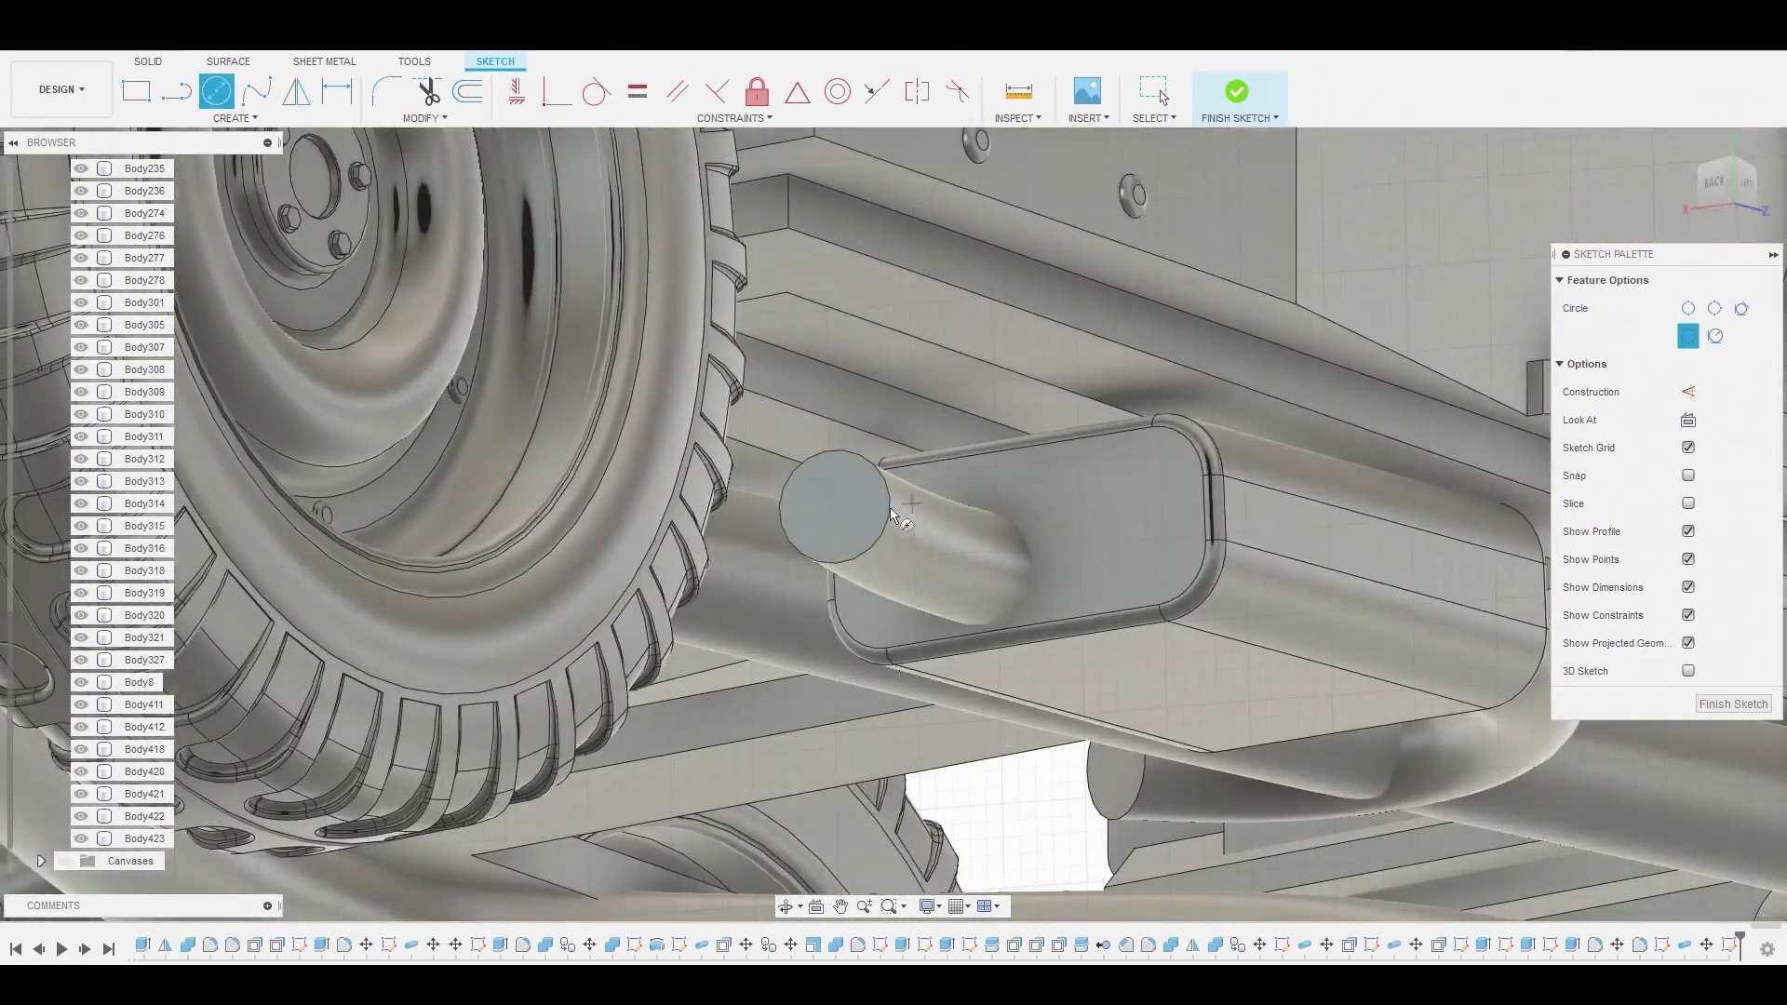
left_click(834, 508)
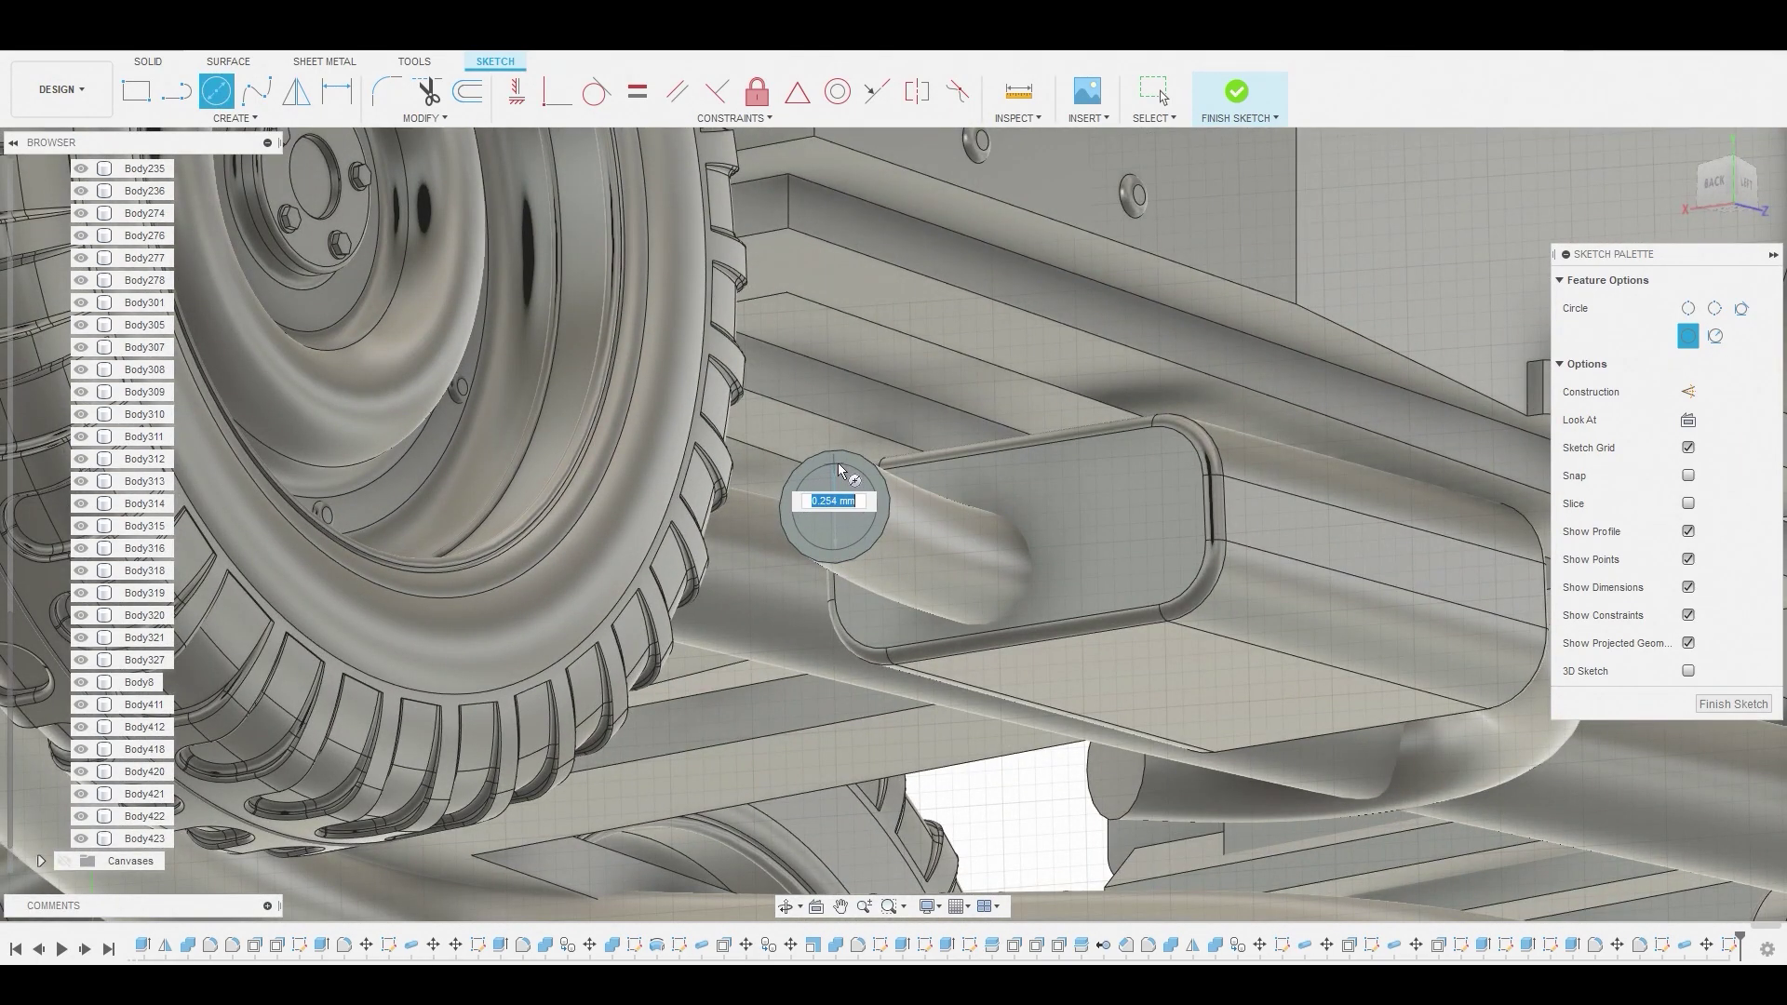
right_click(841, 471)
left_click(903, 470)
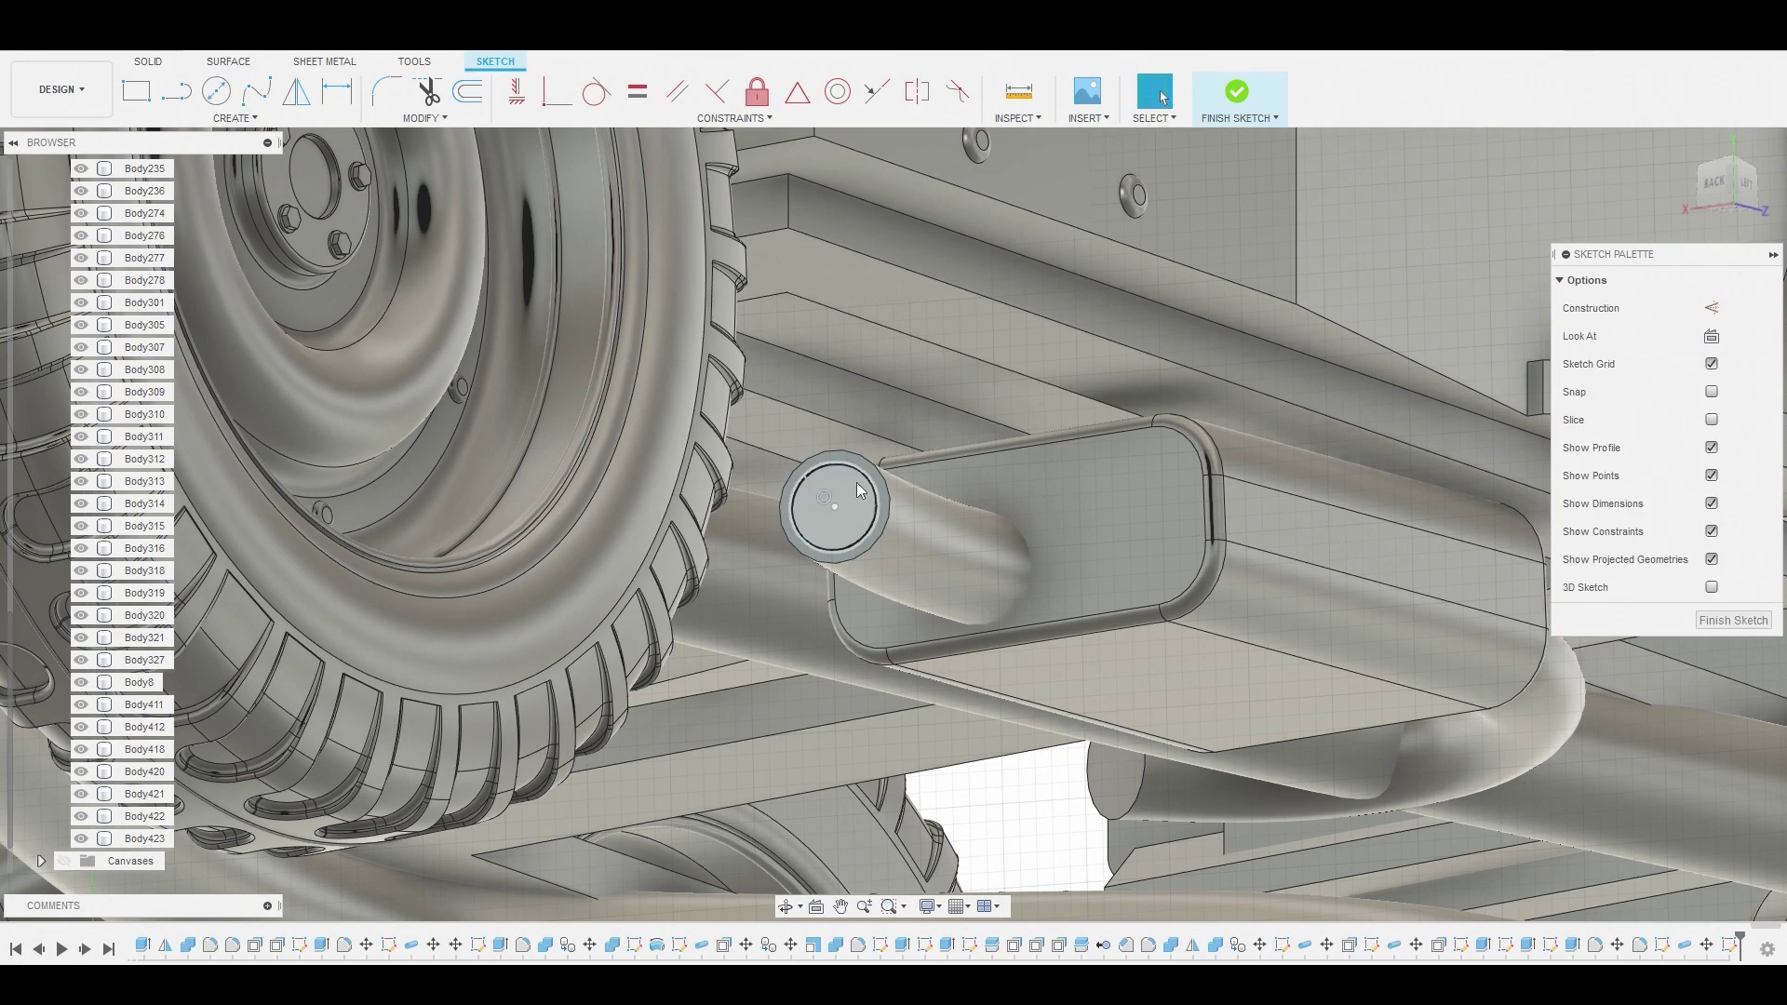
left_click(863, 474)
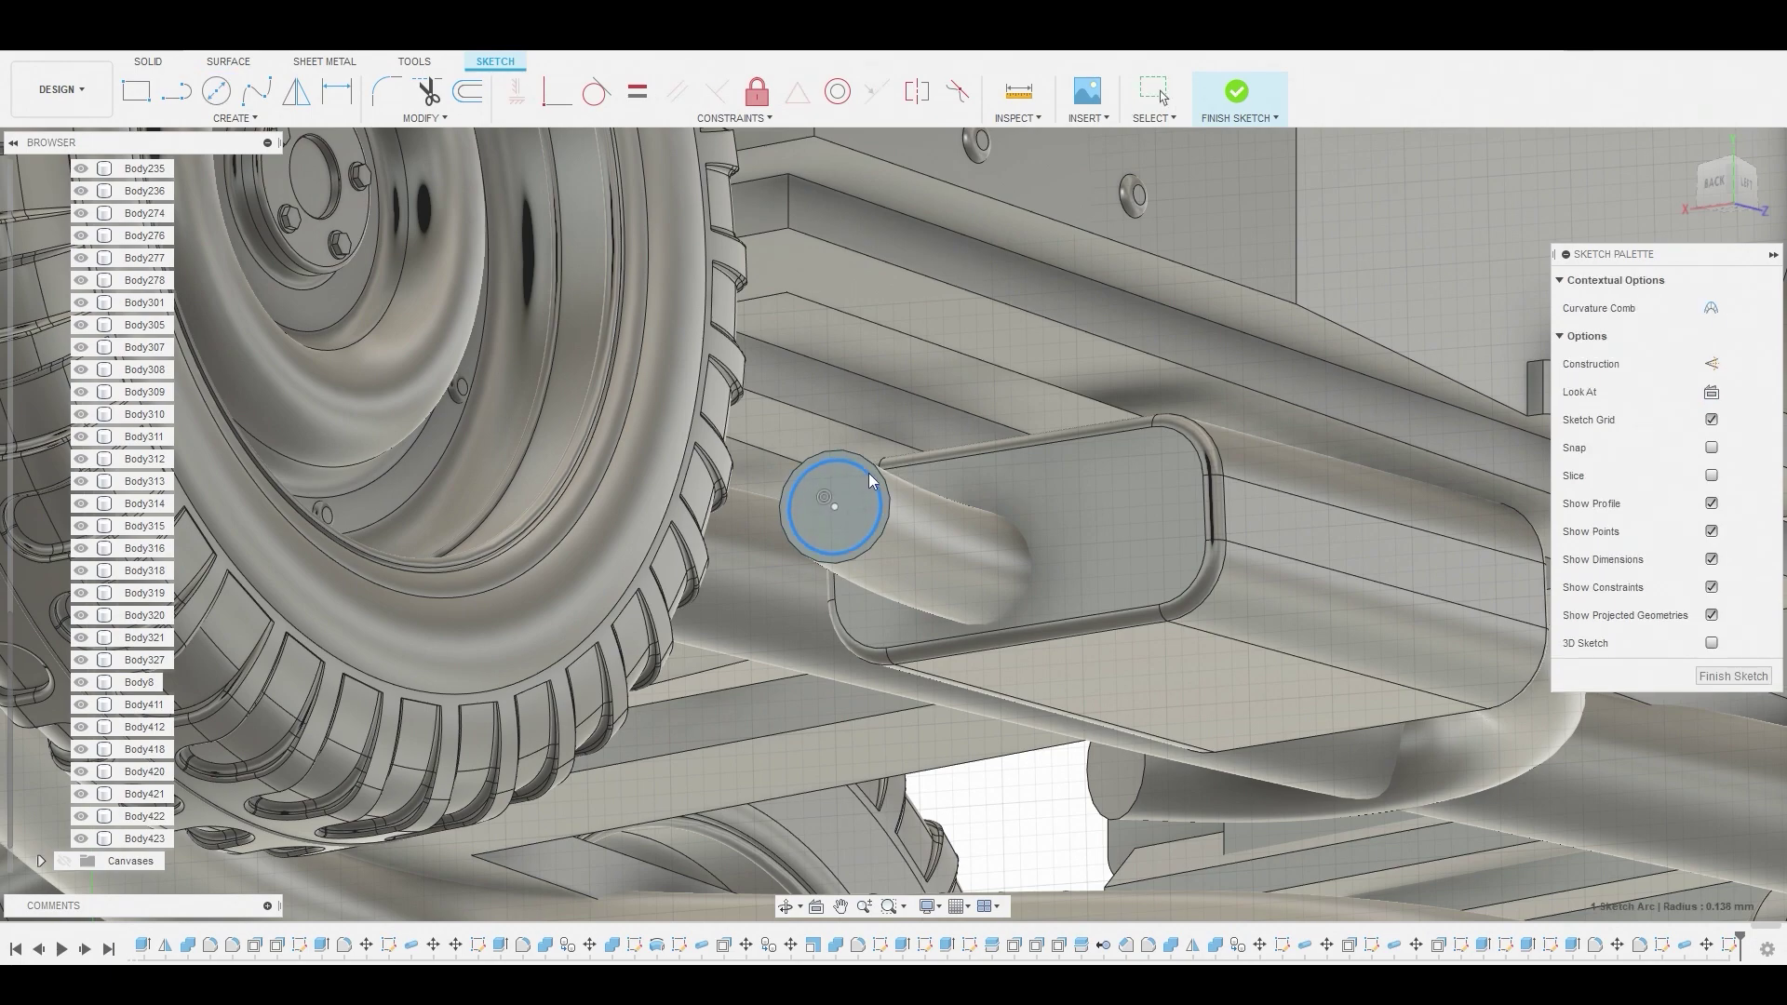
Extrude the inner circle about -0.515 mm as a cut to hollow the pipe's rear end
right_click(855, 490)
left_click(916, 458)
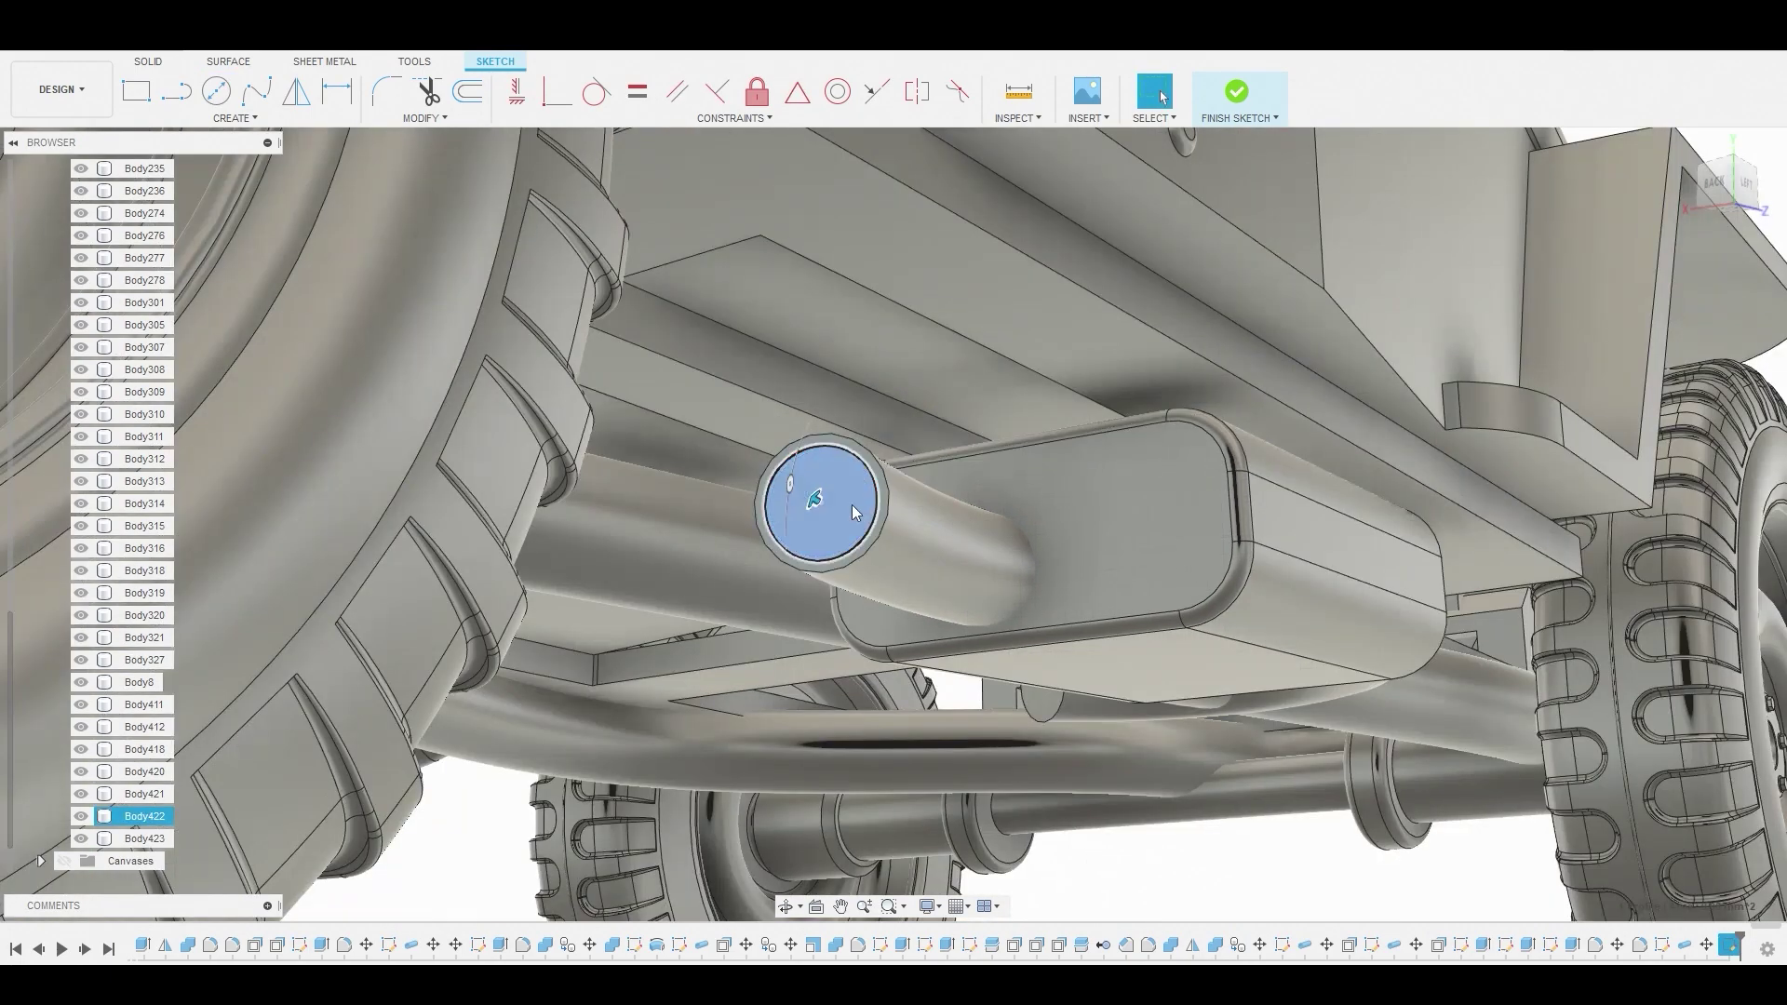
left_click_drag(882, 527, 893, 538)
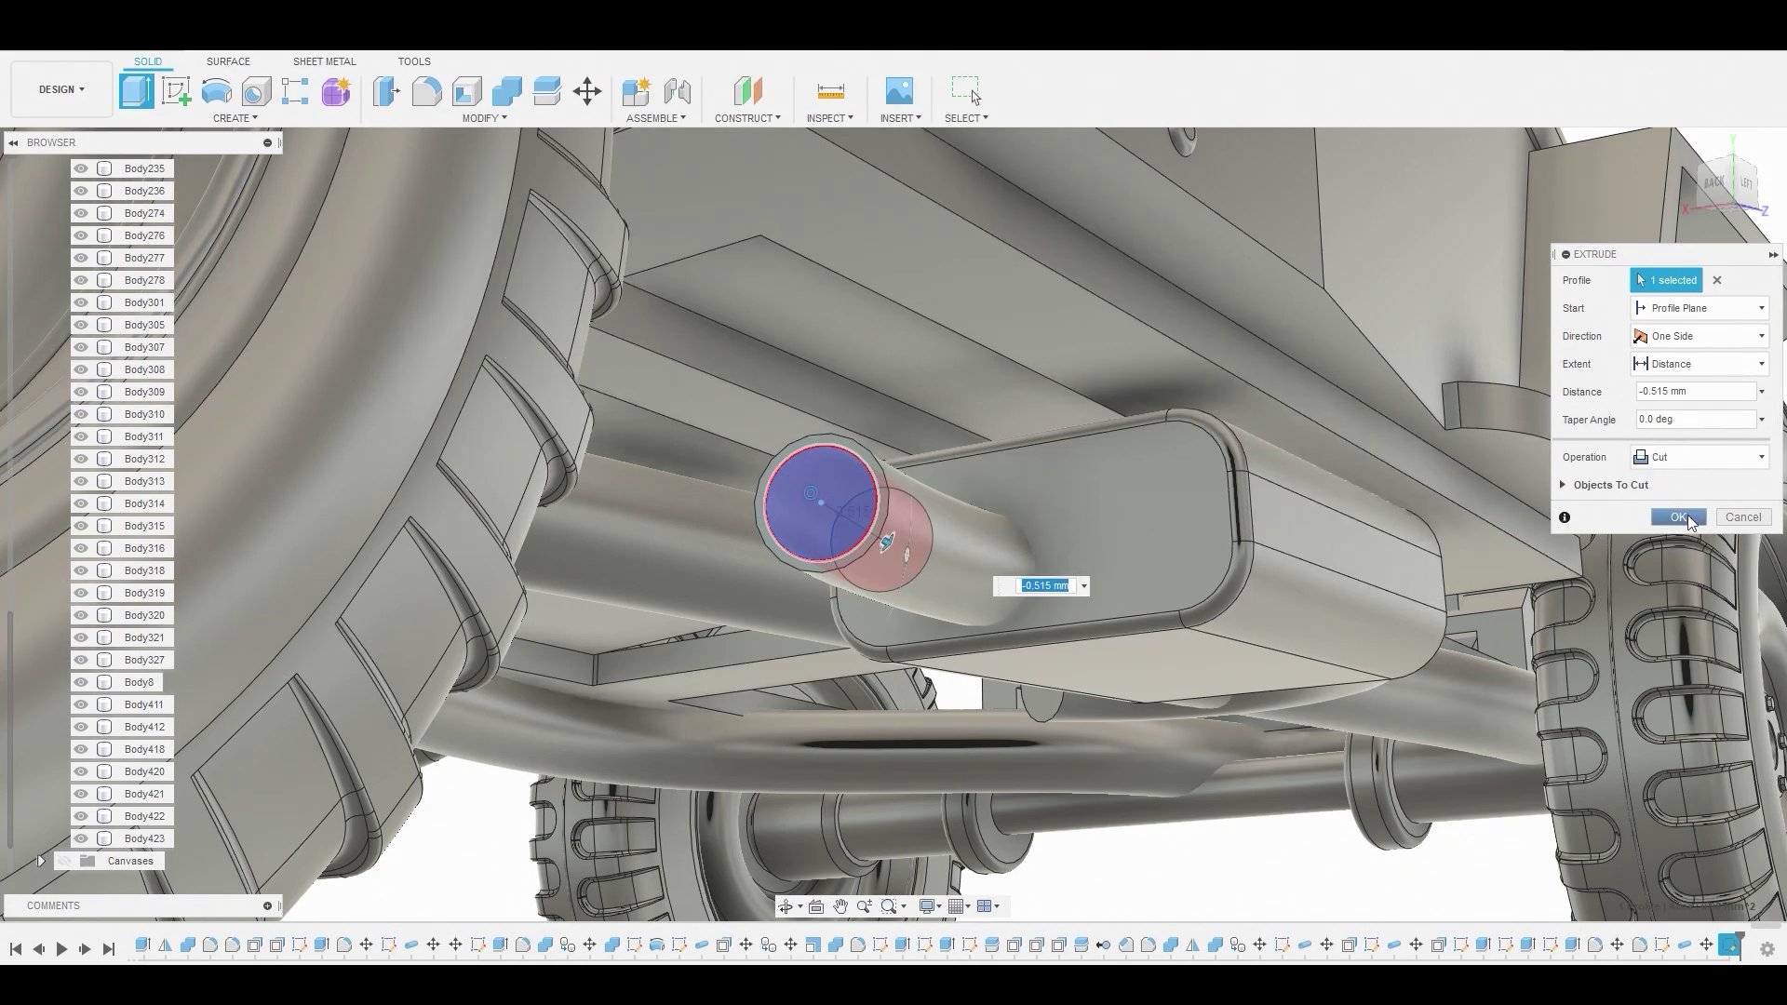
left_click(1678, 518)
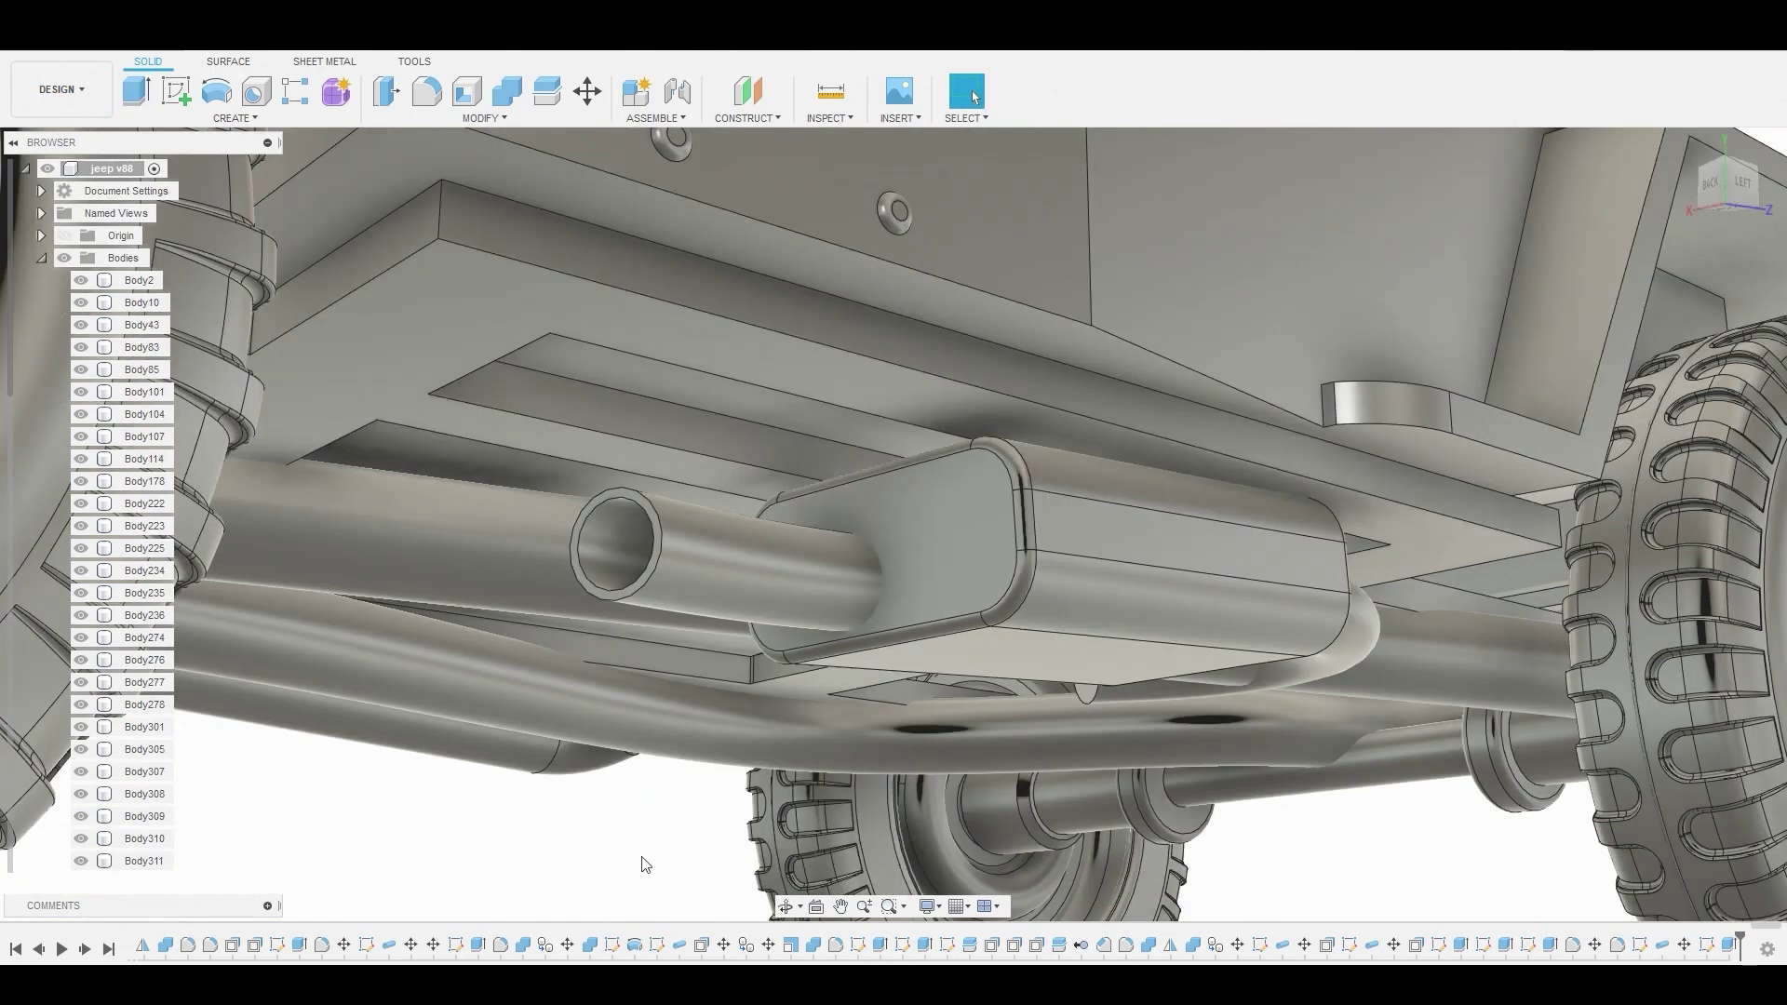
Combine the hollow-ended tailpipe with the rounded muffler box using a Join operation
left_click(510, 95)
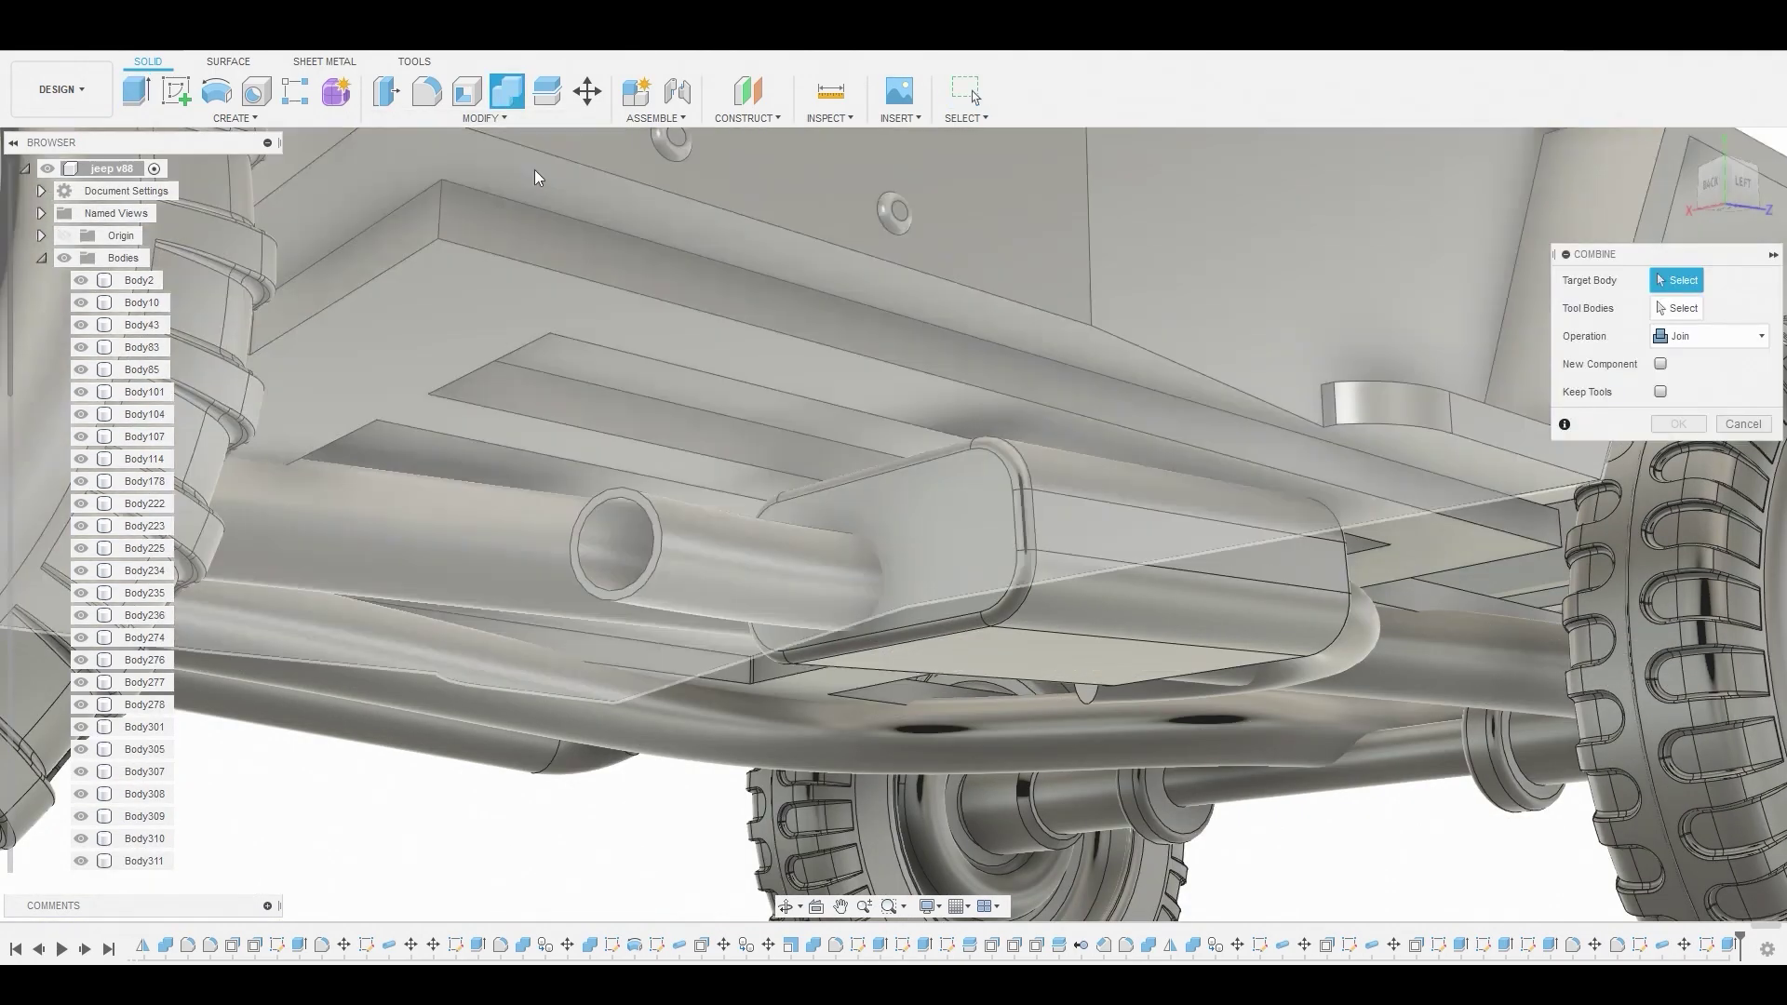
left_click(1062, 578)
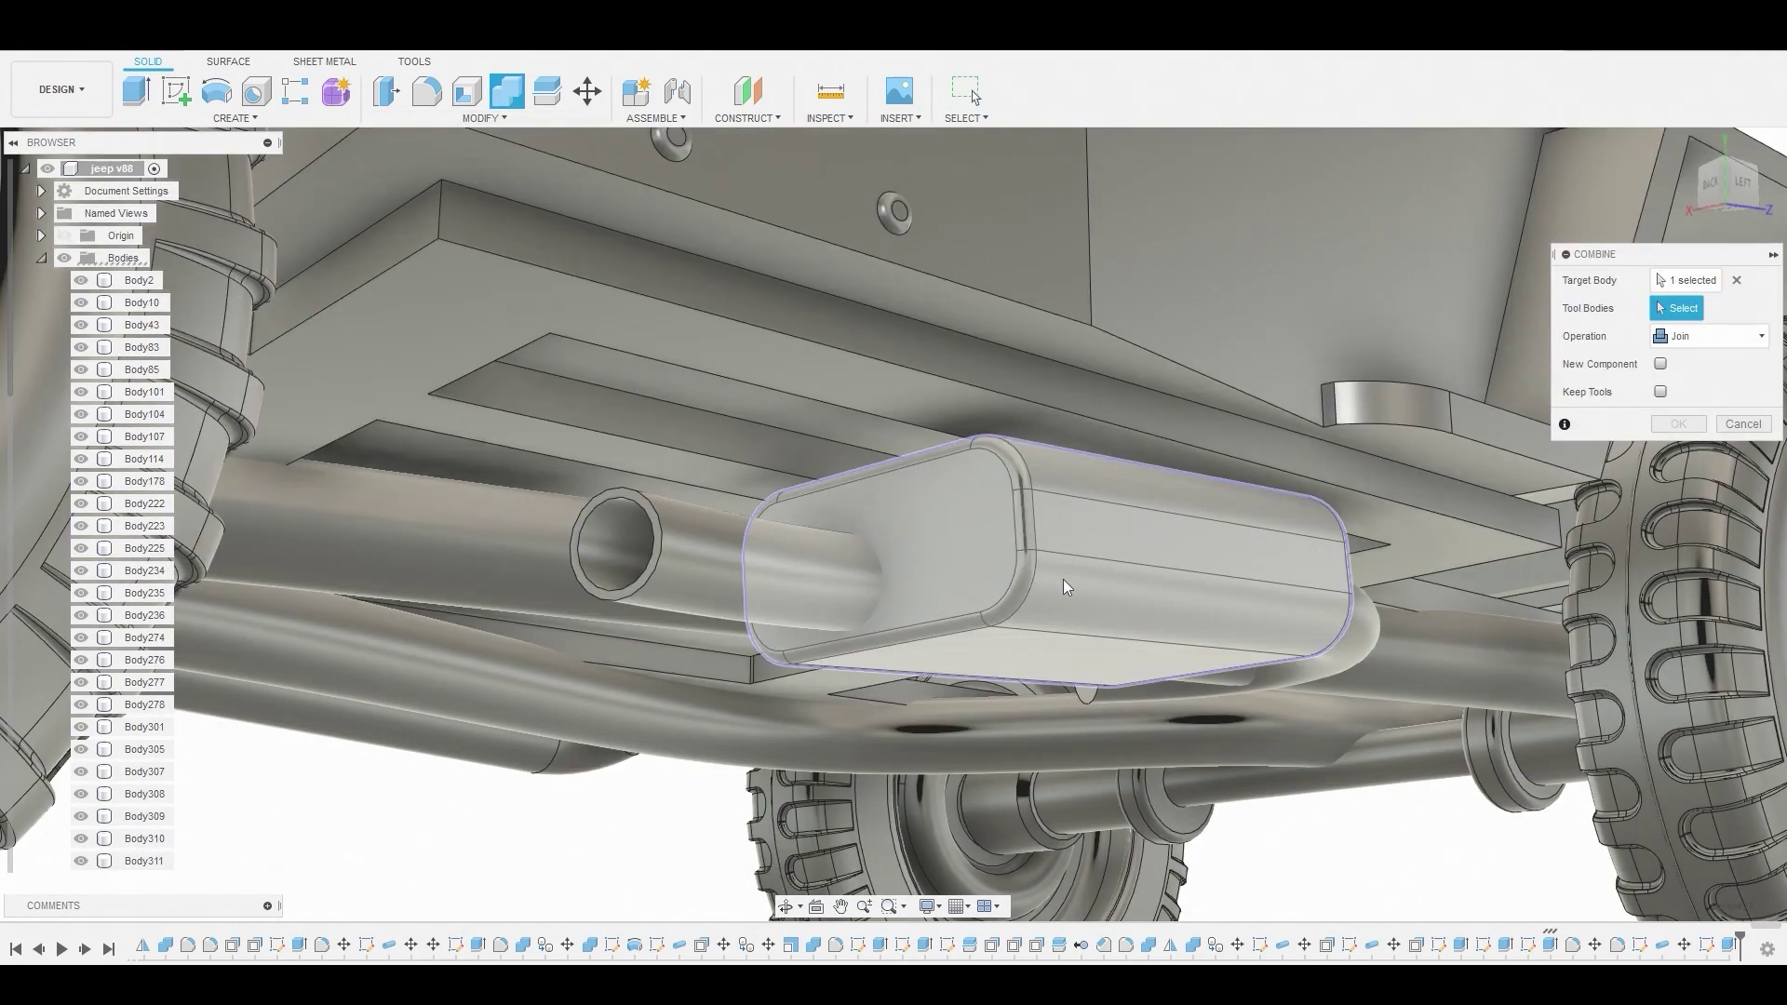
left_click(690, 574)
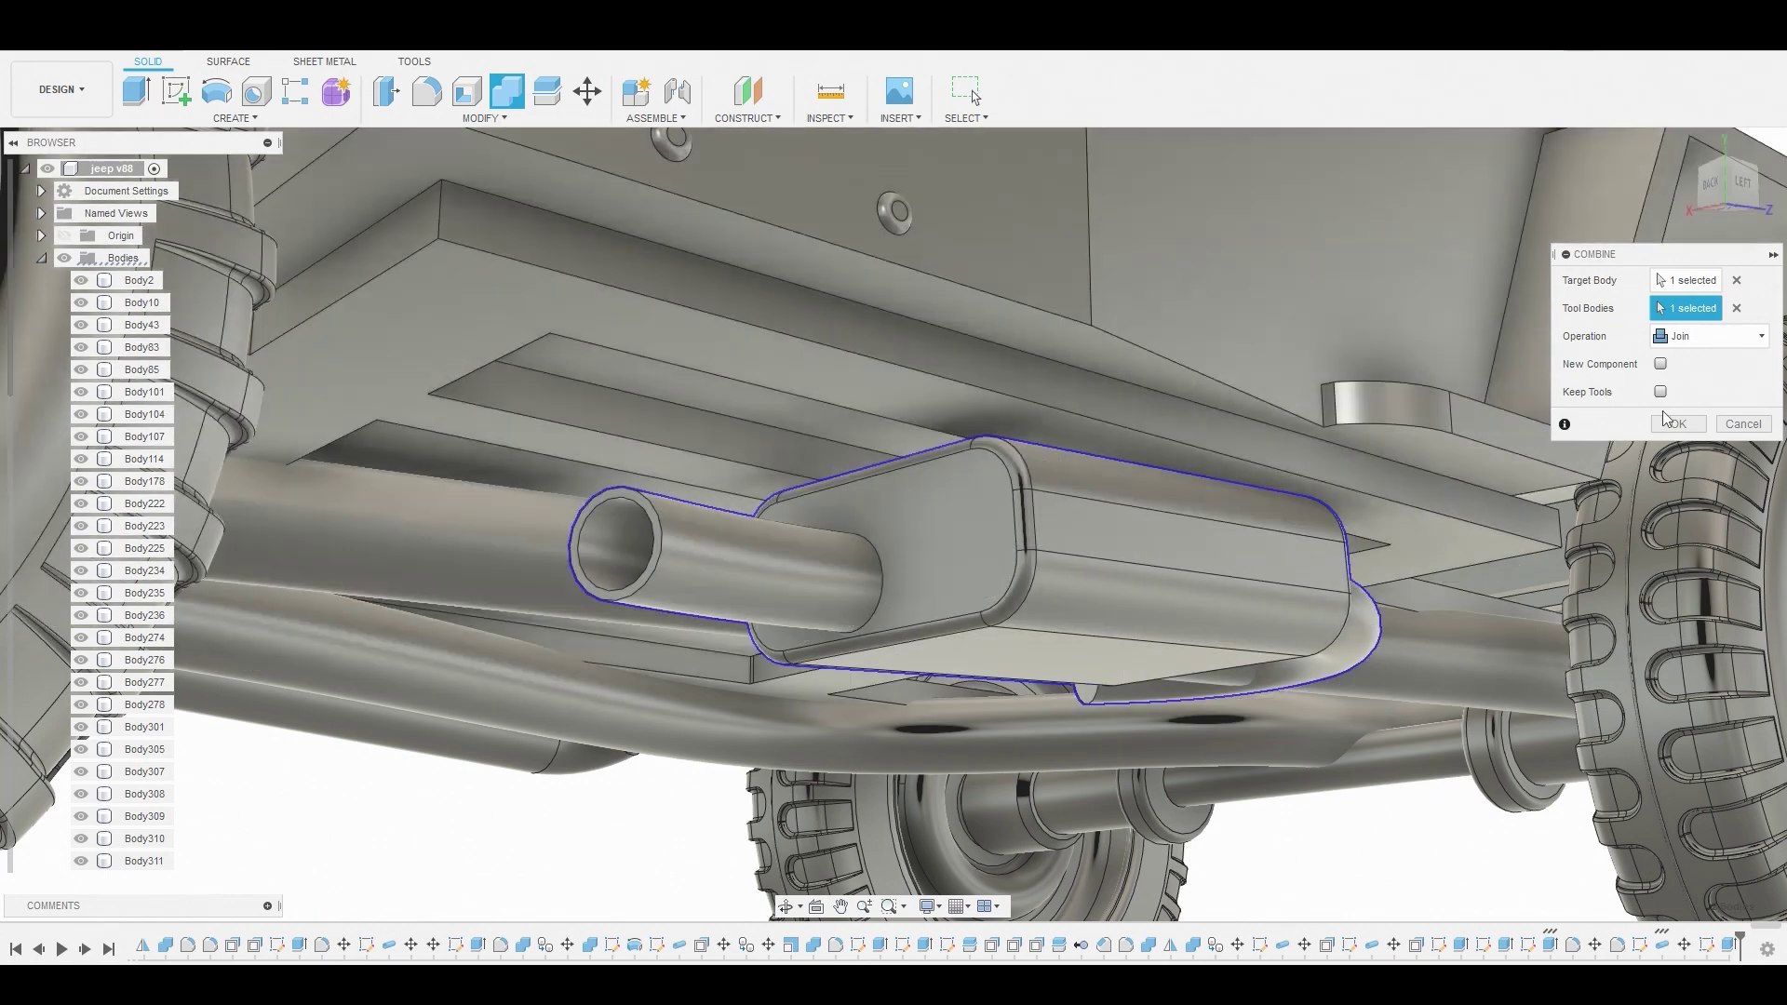
left_click(1678, 424)
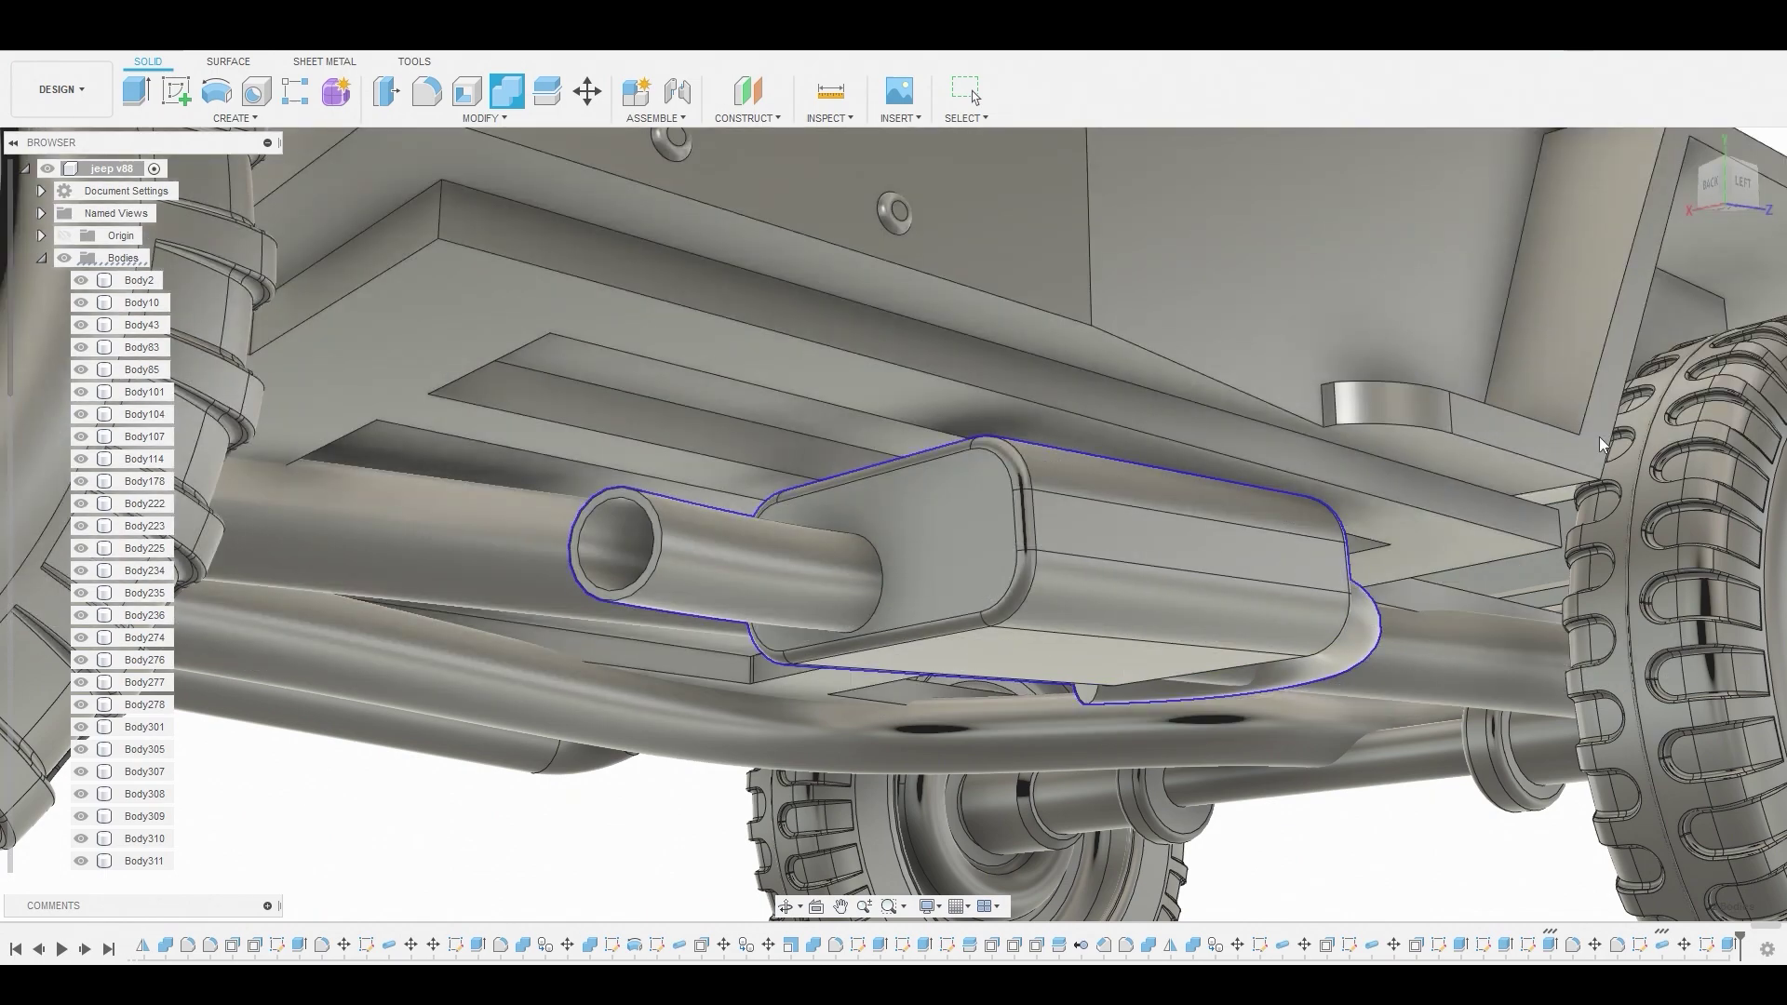
Fillet the edge where the tailpipe meets the muffler's end face with a radius of about 0.049 mm
key("f")
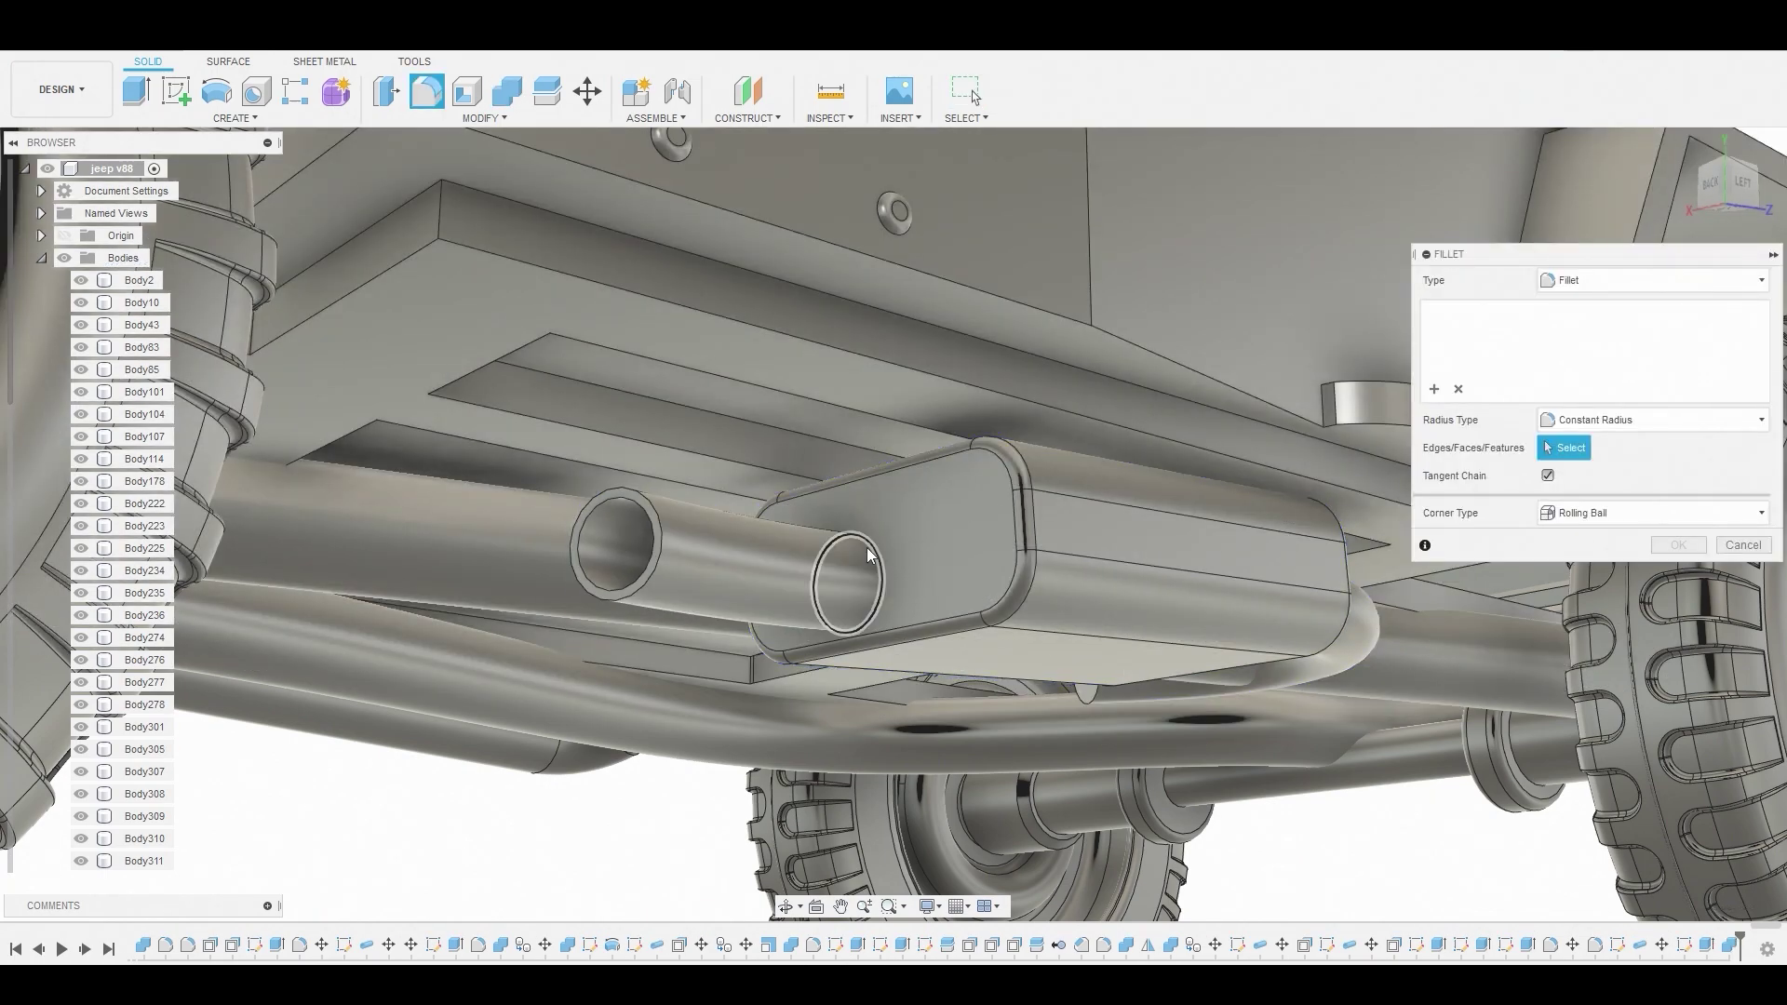
left_click(869, 547)
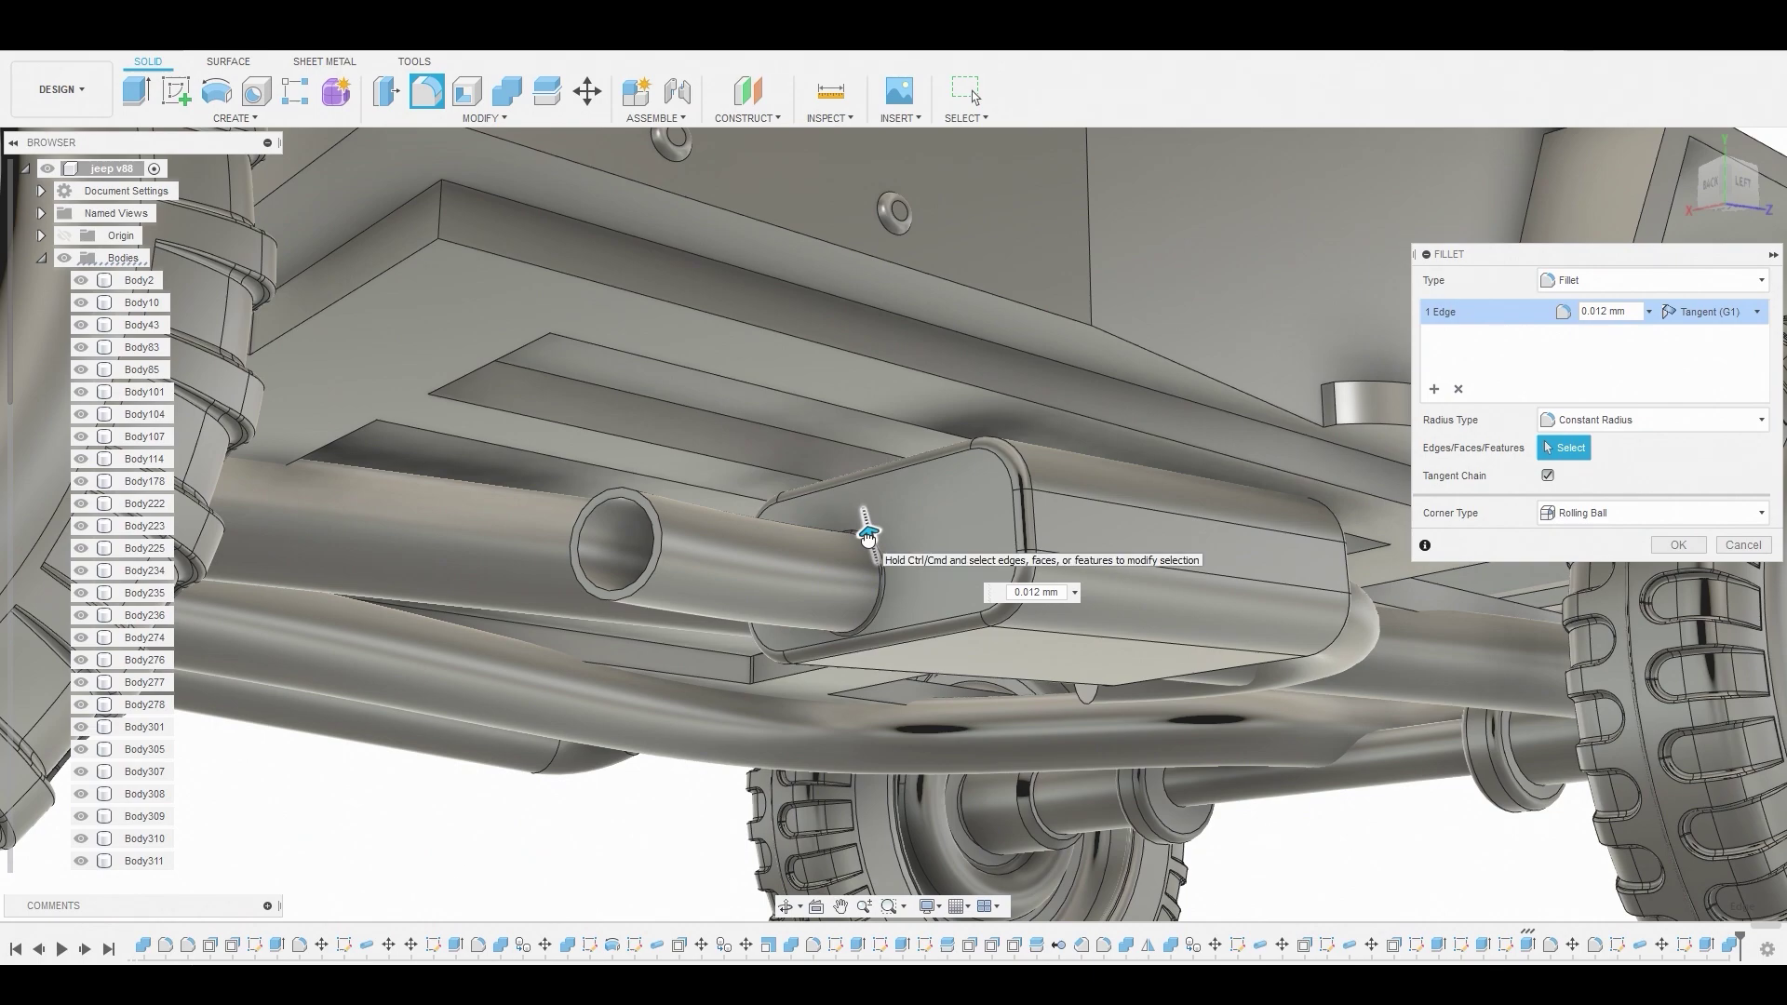
left_click_drag(867, 540, 867, 536)
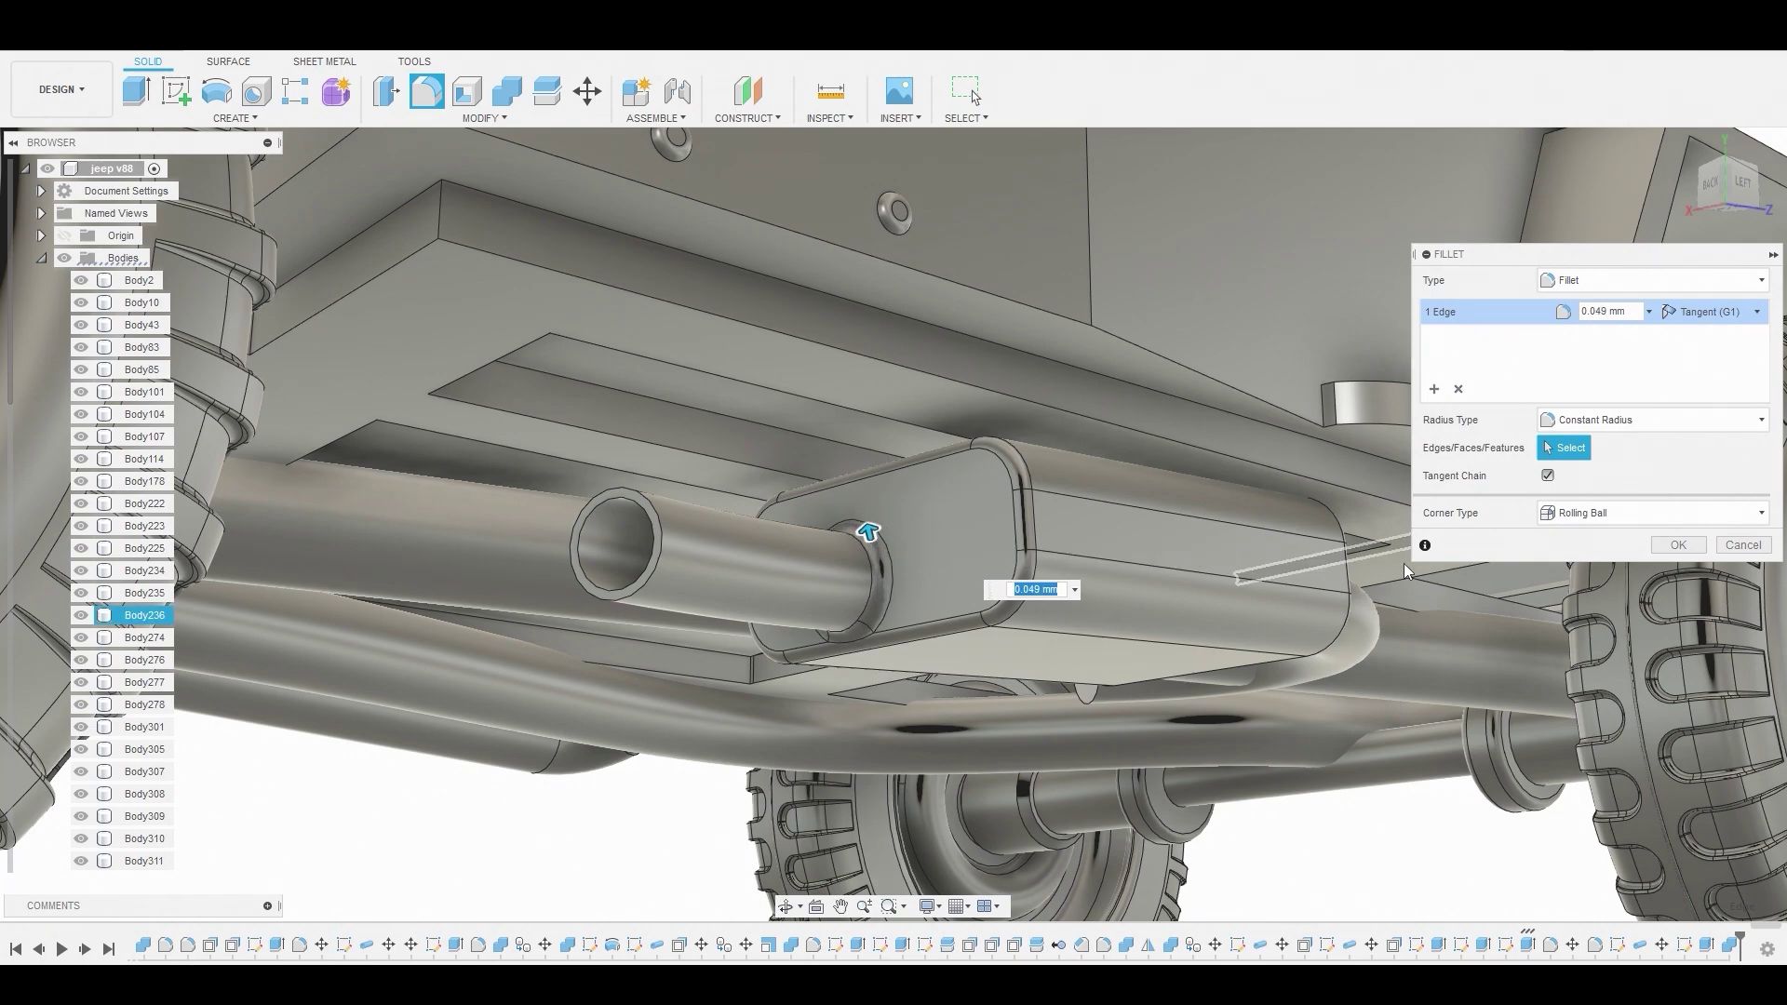
left_click(1678, 548)
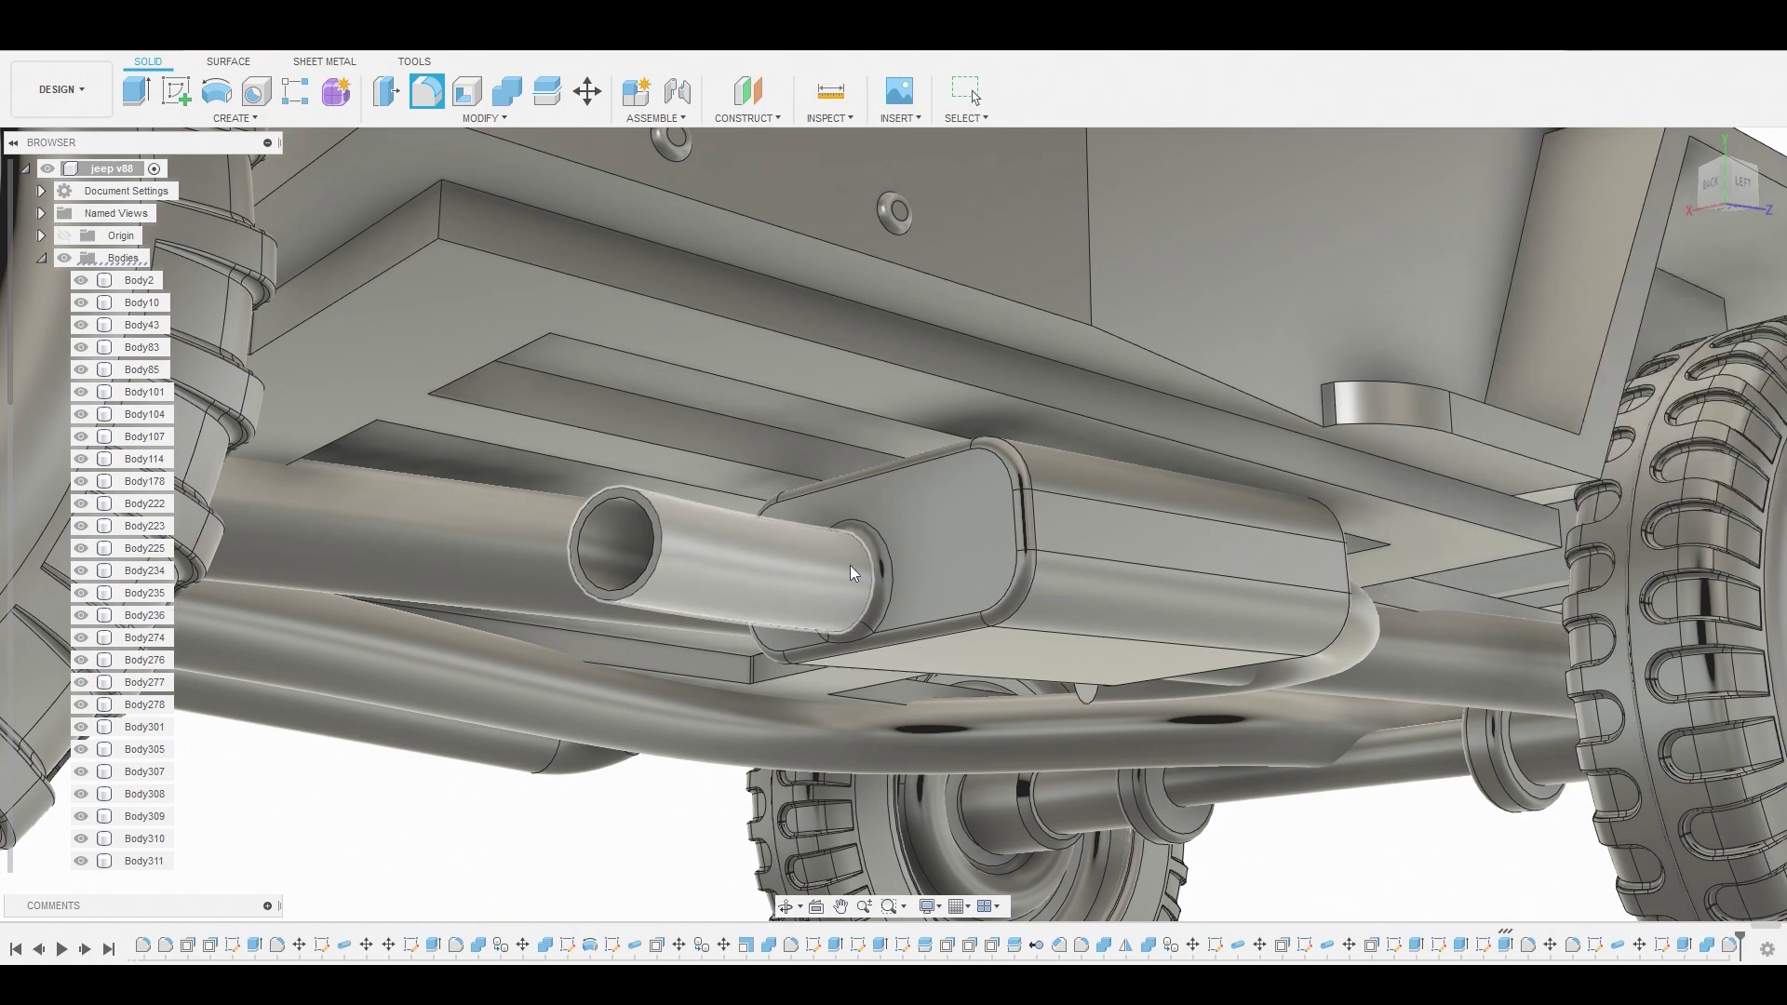
Fillet the inner and outer rim edges of the tailpipe's open end with a radius of about 0.009 mm
scroll(685, 562, "up", 5)
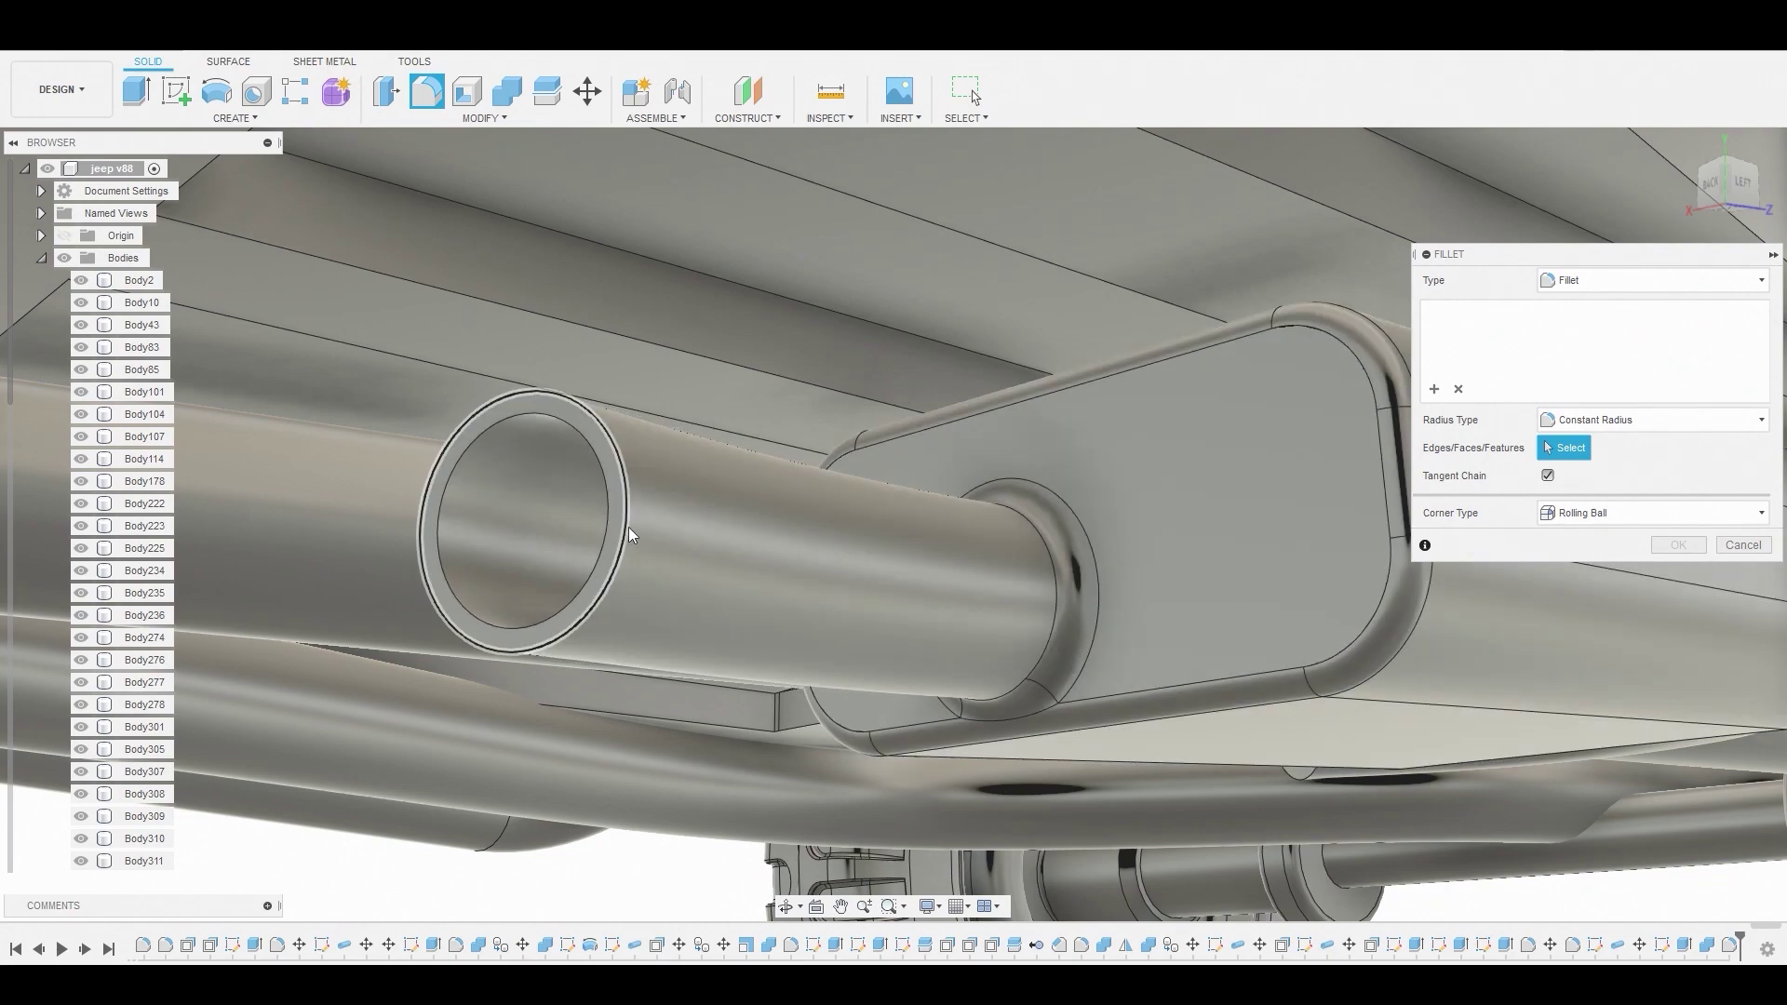
left_click(624, 525)
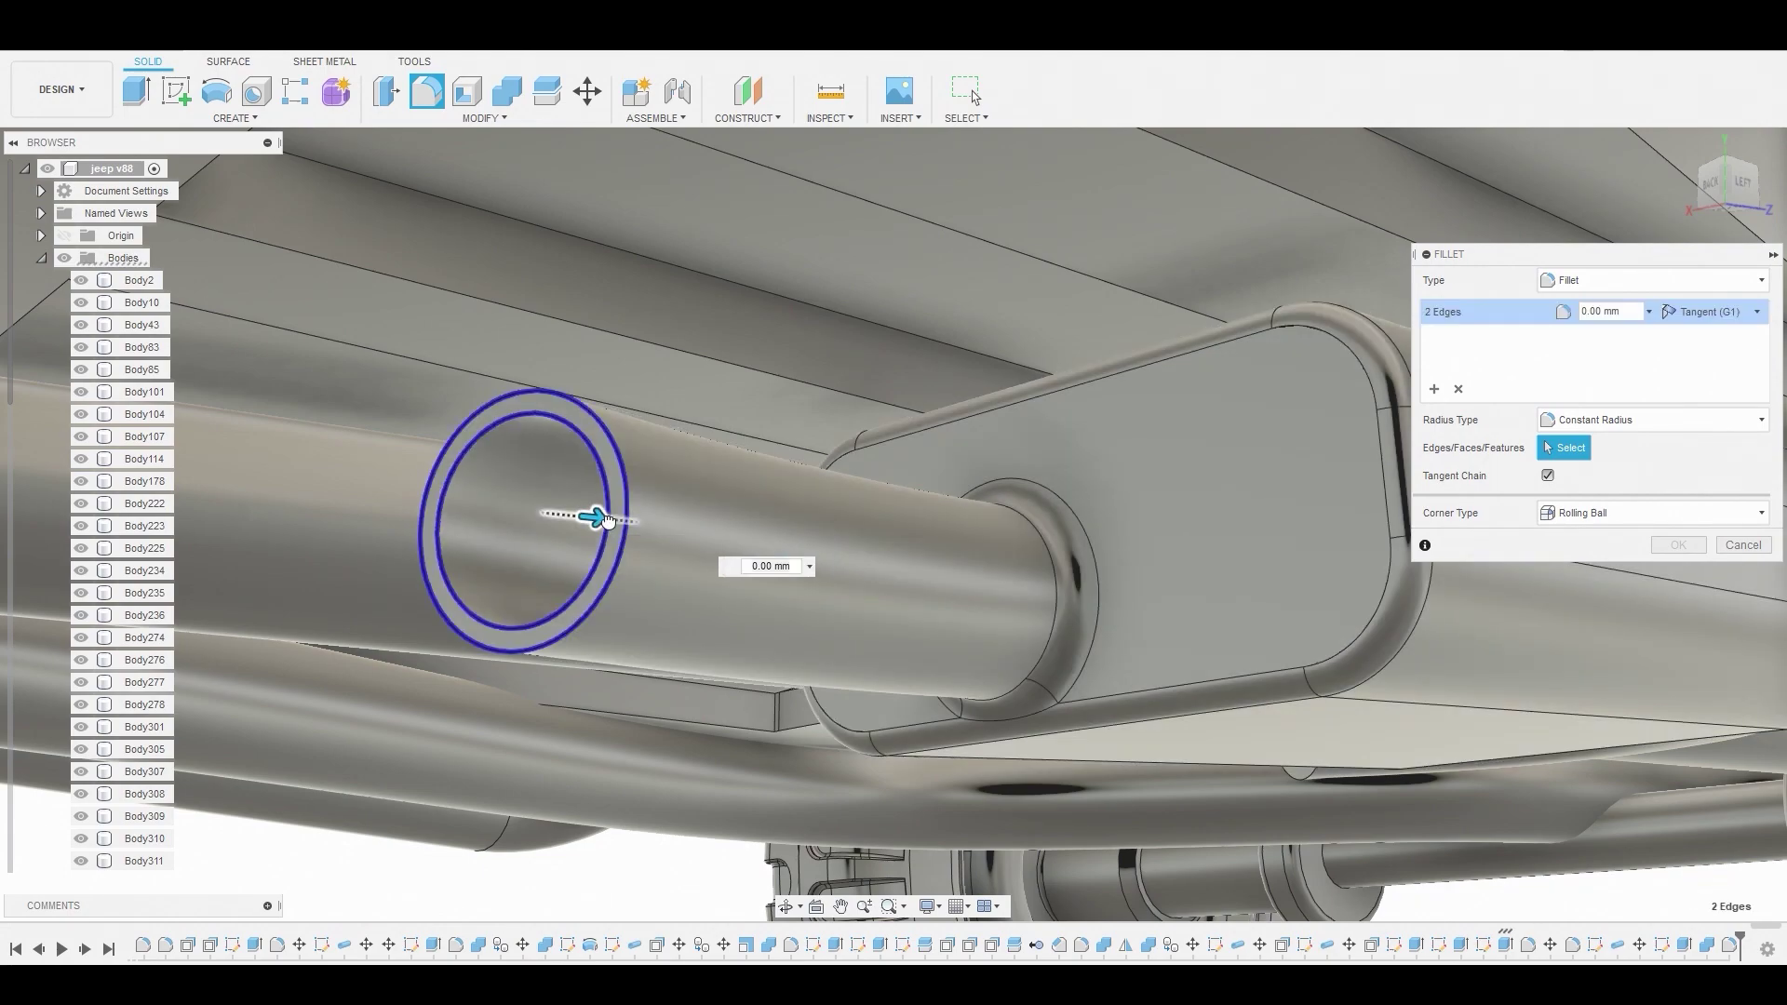
left_click(605, 517)
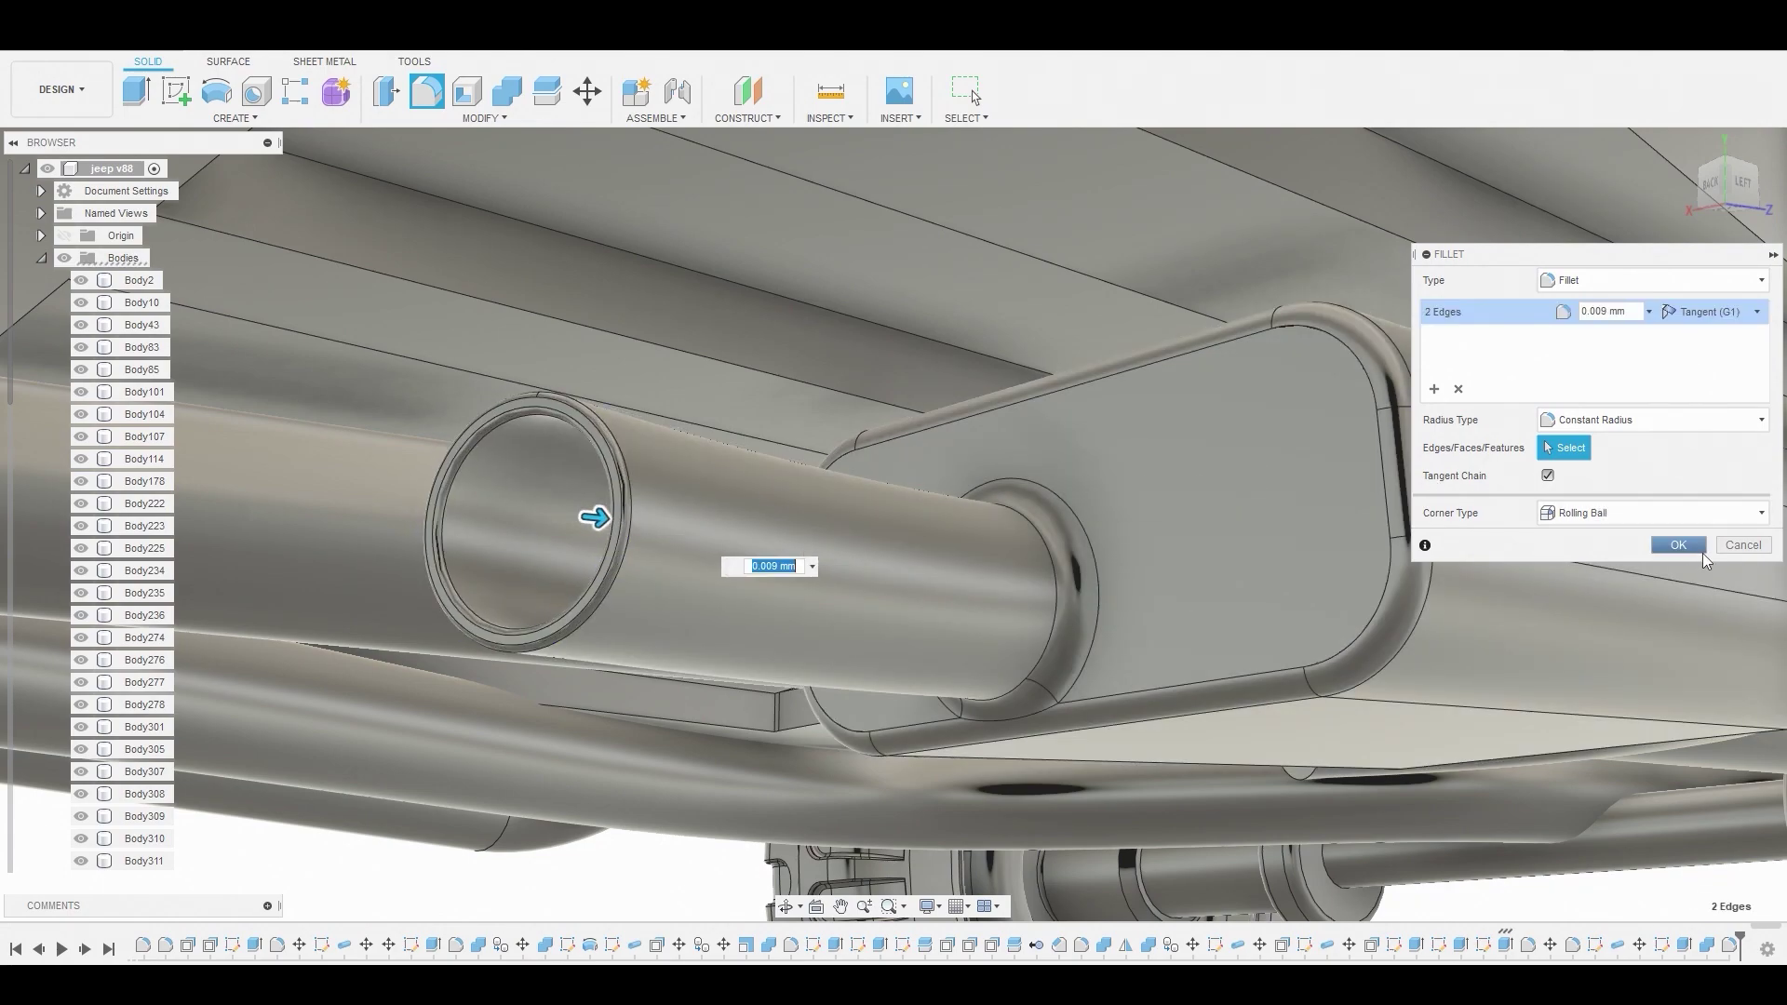